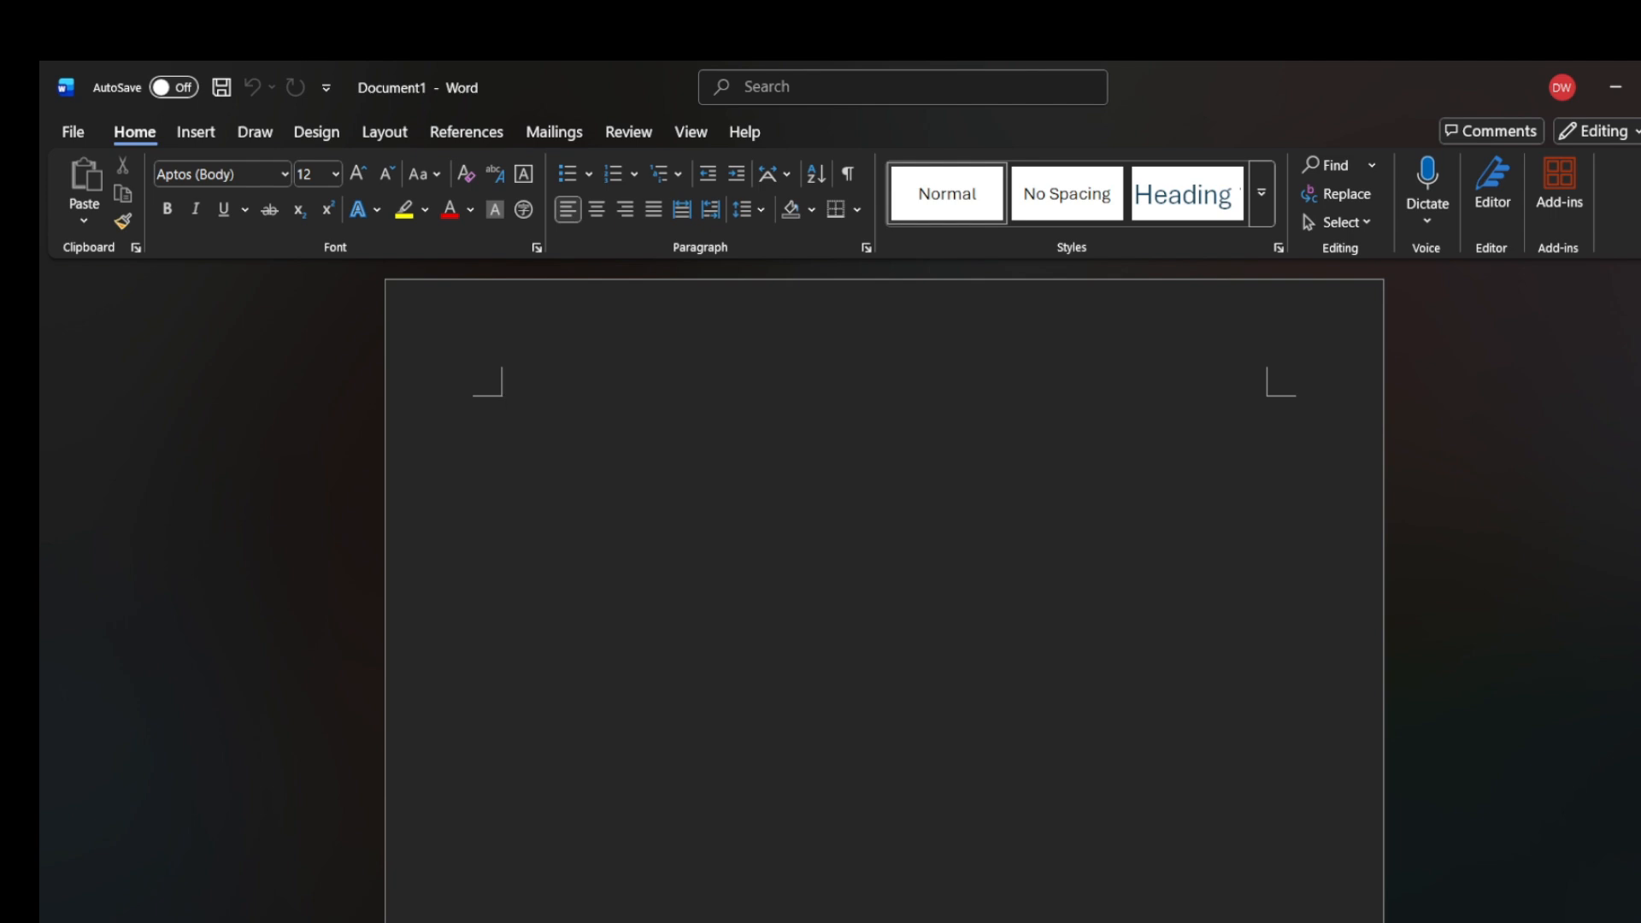
- Enter DevWithMe, Youtube Channel, Share and Like on four separate lines of the blank document
{"action": "scroll", "coordinate": [884, 590], "scroll_direction": "down", "scroll_amount": 2}
{"action": "scroll", "coordinate": [884, 590], "scroll_direction": "up", "scroll_amount": 2}
{"action": "type", "text": "DevWithM"}
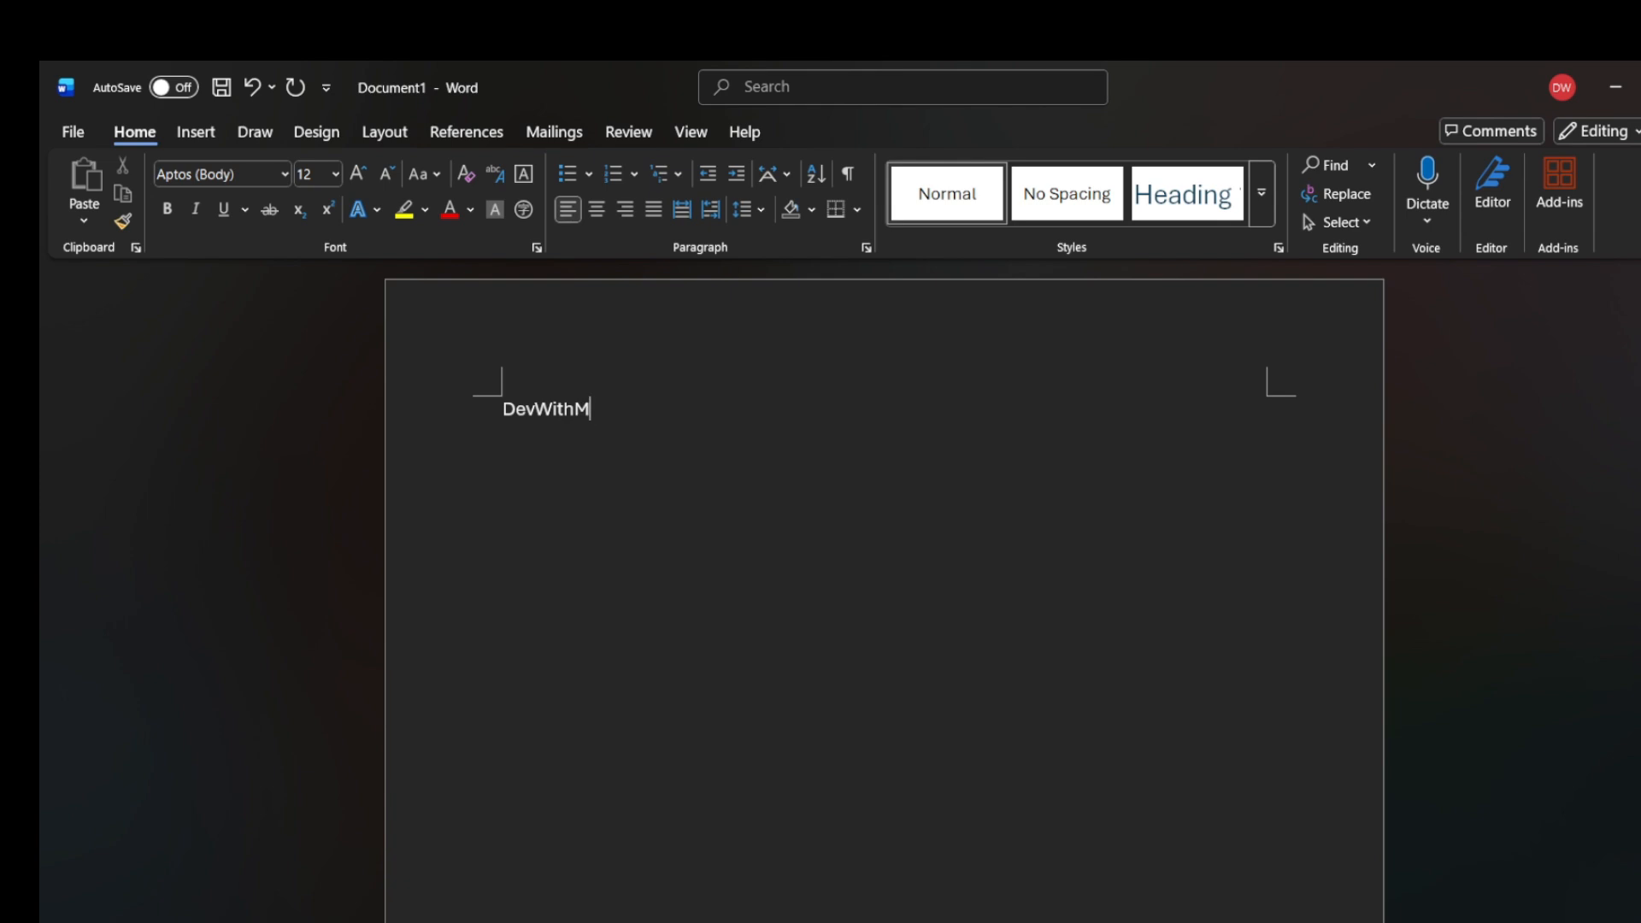
{"action": "type", "text": "e"}
{"action": "key", "text": "Return"}
{"action": "type", "text": "Youtube Cha"}
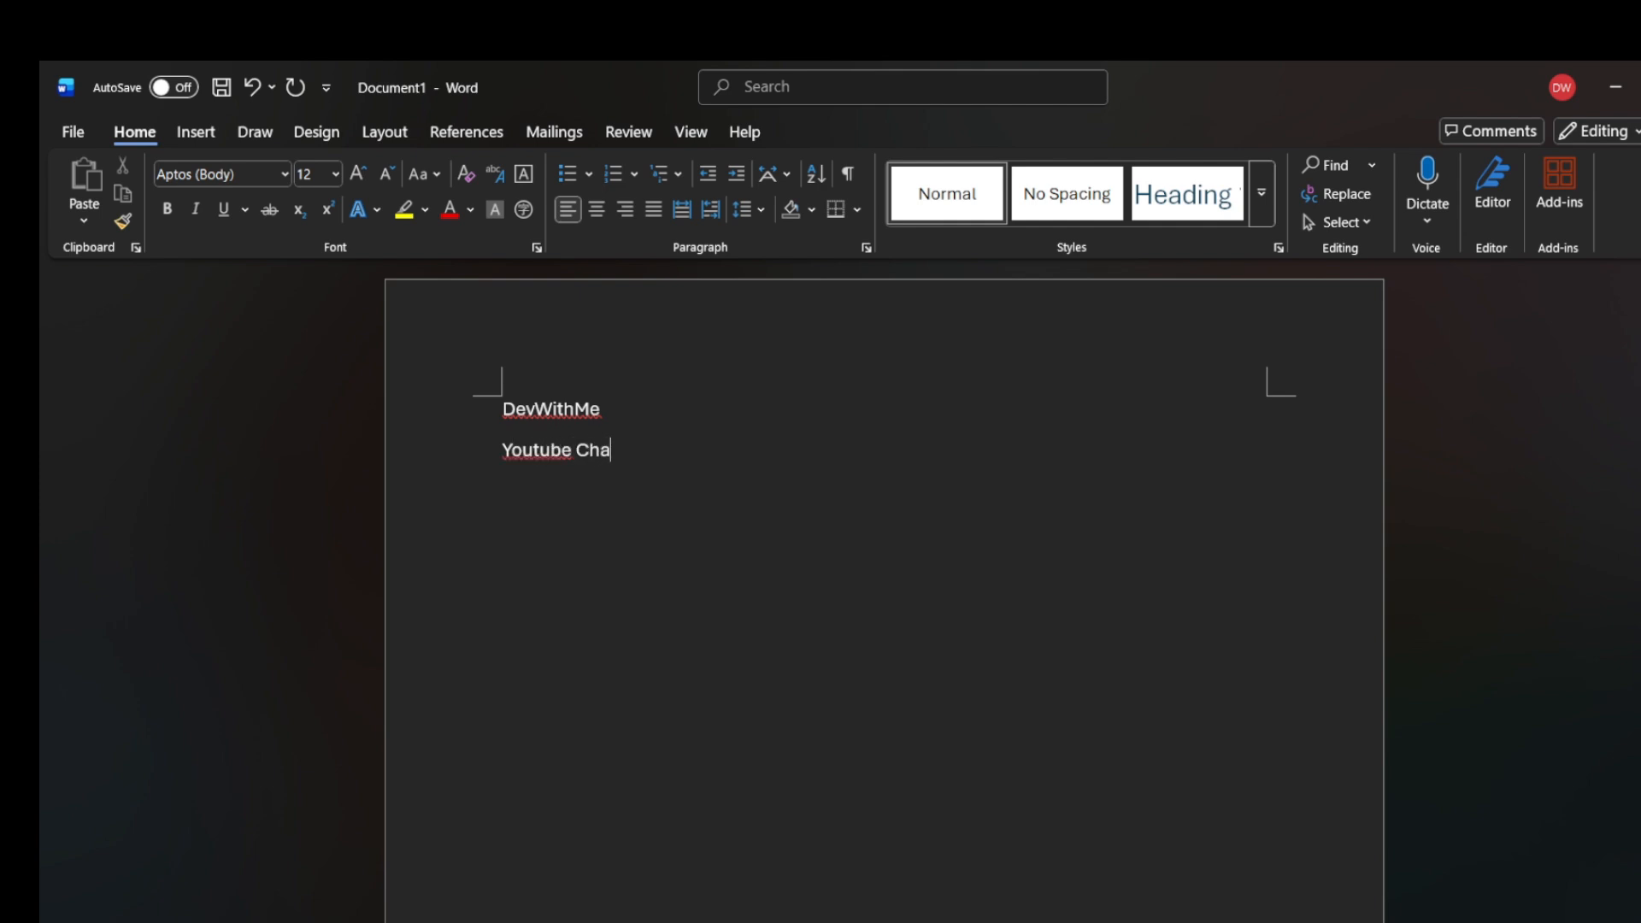
{"action": "type", "text": "nnel"}
{"action": "key", "text": "Return"}
{"action": "type", "text": "Share"}
{"action": "key", "text": "Return"}
{"action": "type", "text": "Like"}
{"action": "key", "text": "Return"}
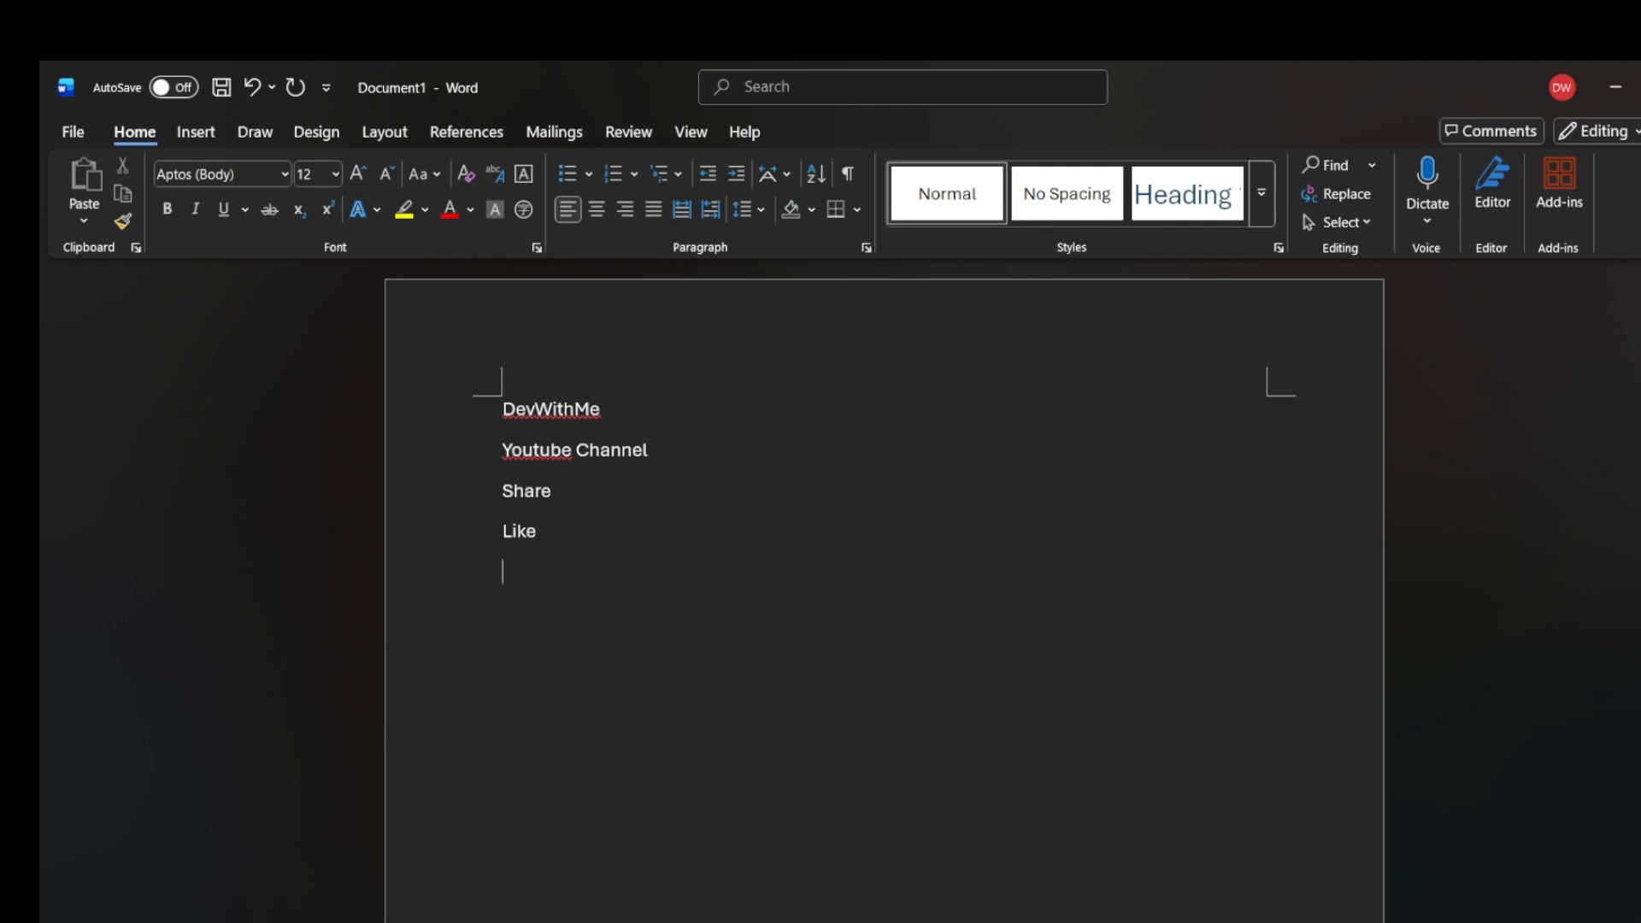
- Delete the Share and Like lines and join Youtube Channel onto the DevWithMe line
{"action": "type", "text": "Sc"}
{"action": "key", "text": "BackSpace"}
{"action": "key", "text": "BackSpace"}
{"action": "key", "text": "Up"}
{"action": "key", "text": "Up"}
{"action": "key", "text": "Right"}
{"action": "key", "text": "Right"}
{"action": "key", "text": "Right"}
{"action": "key", "text": "Down"}
{"action": "key", "text": "Down"}
{"action": "key", "text": "shift+Up"}
{"action": "key", "text": "shift+Up"}
{"action": "key", "text": "BackSpace"}
{"action": "left_click", "coordinate": [602, 410]}
{"action": "key", "text": "Delete"}
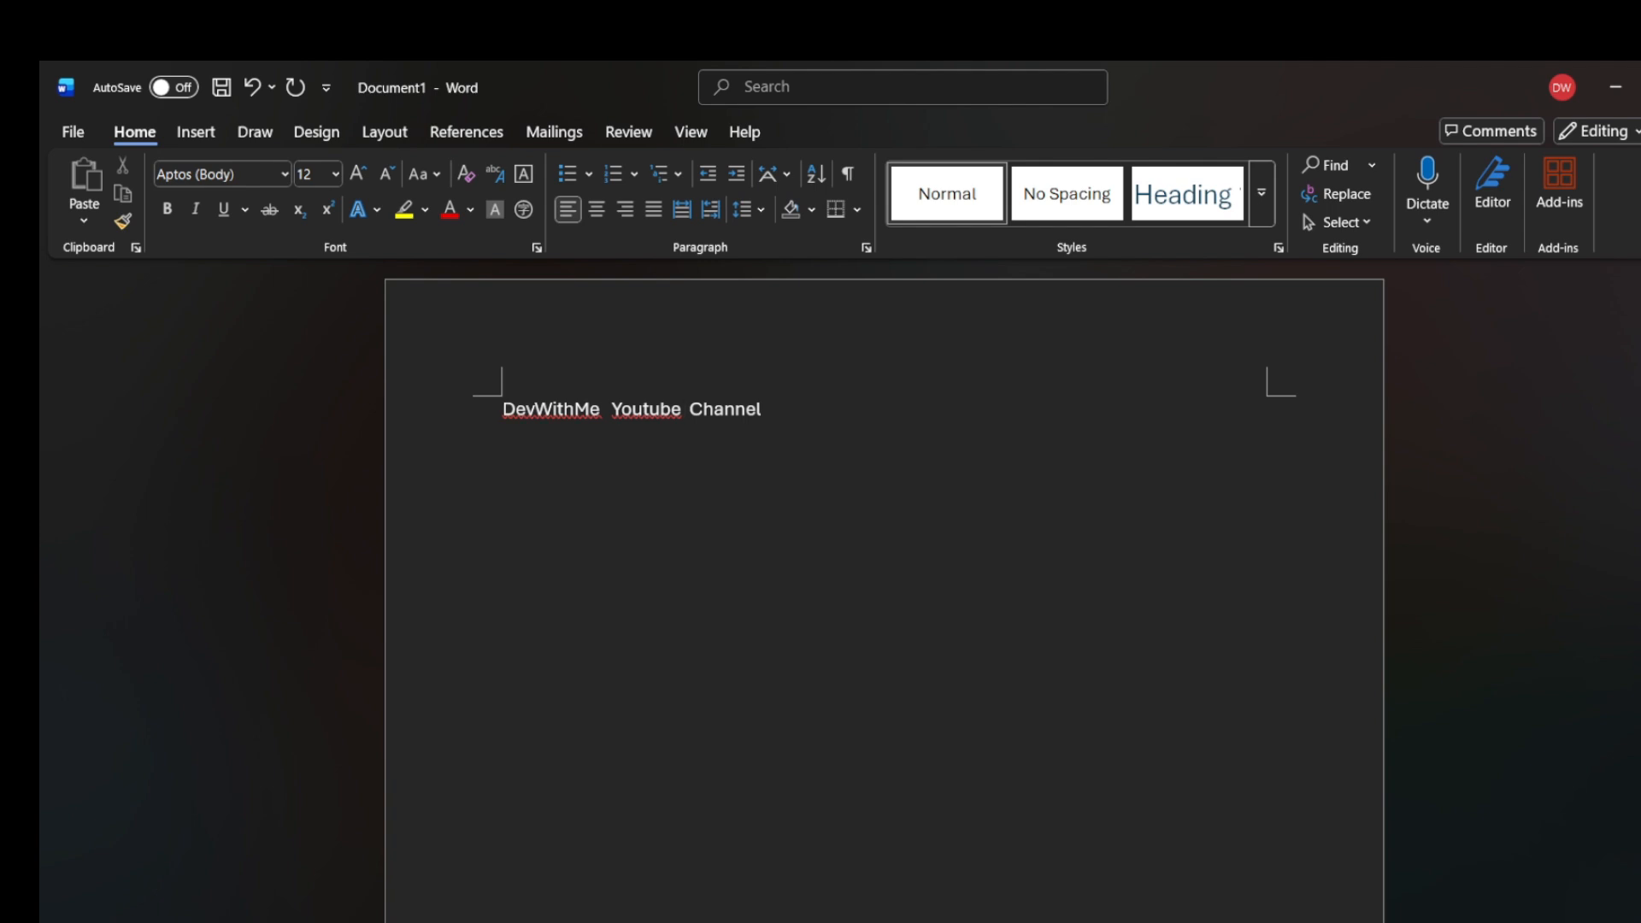
- Copy the DevWithMe Youtube Channel line and paste it on the line below with the Merge Formatting option
{"action": "left_click", "coordinate": [526, 409]}
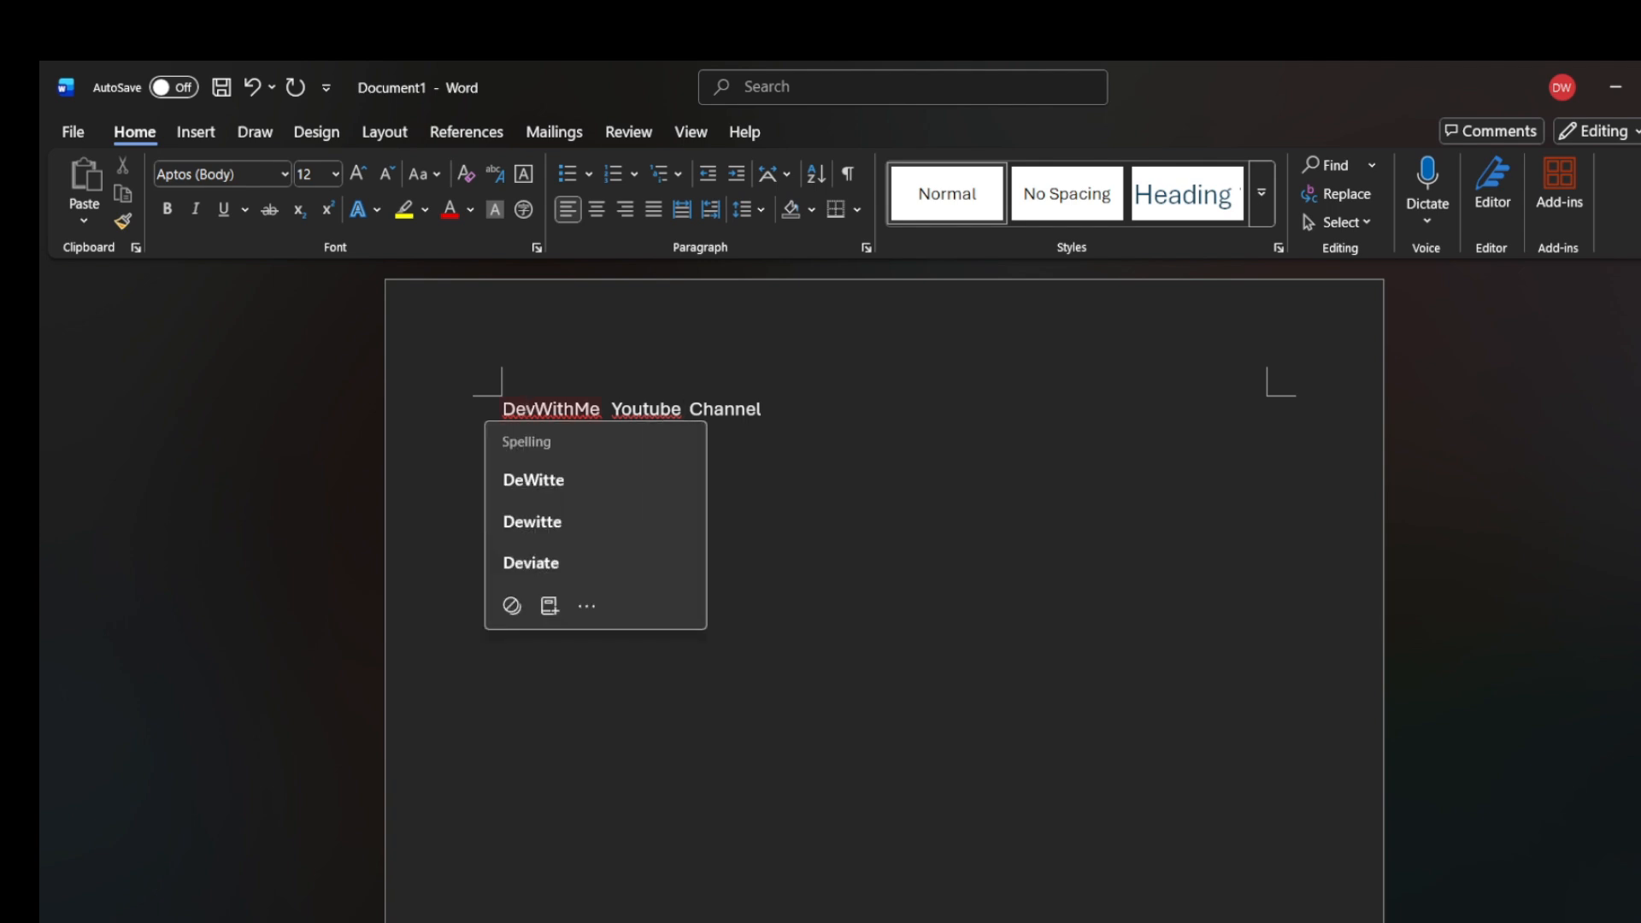
{"action": "left_click", "coordinate": [574, 410]}
{"action": "left_click", "coordinate": [434, 457]}
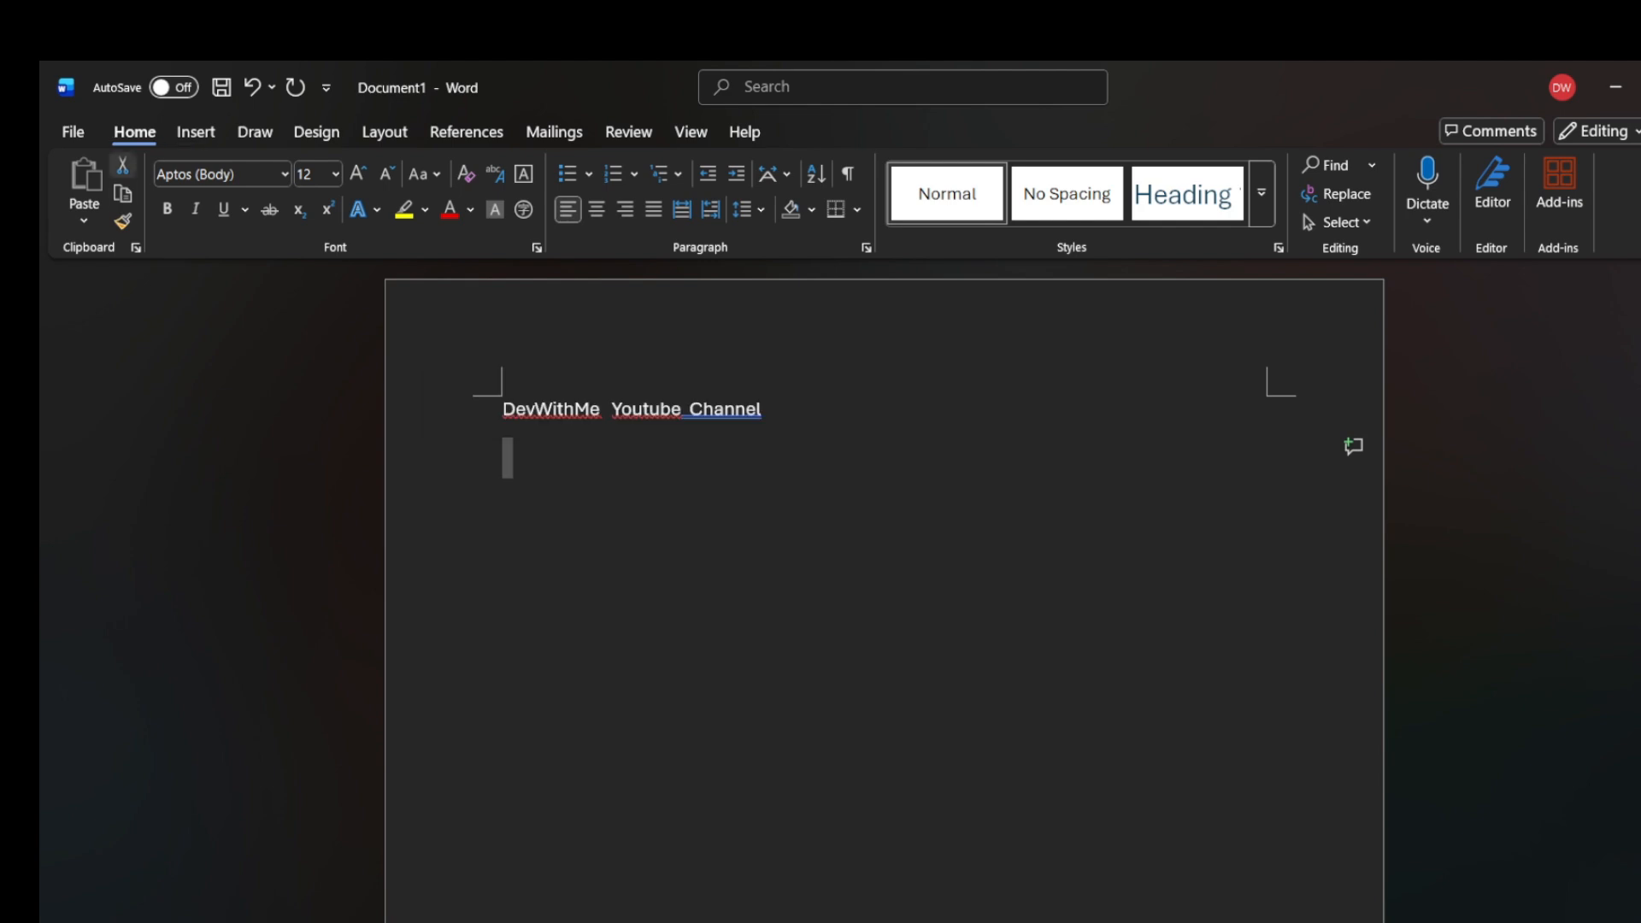
{"action": "left_click", "coordinate": [762, 409]}
{"action": "left_click", "coordinate": [443, 409]}
{"action": "key", "text": "ctrl+c"}
{"action": "right_click", "coordinate": [538, 401]}
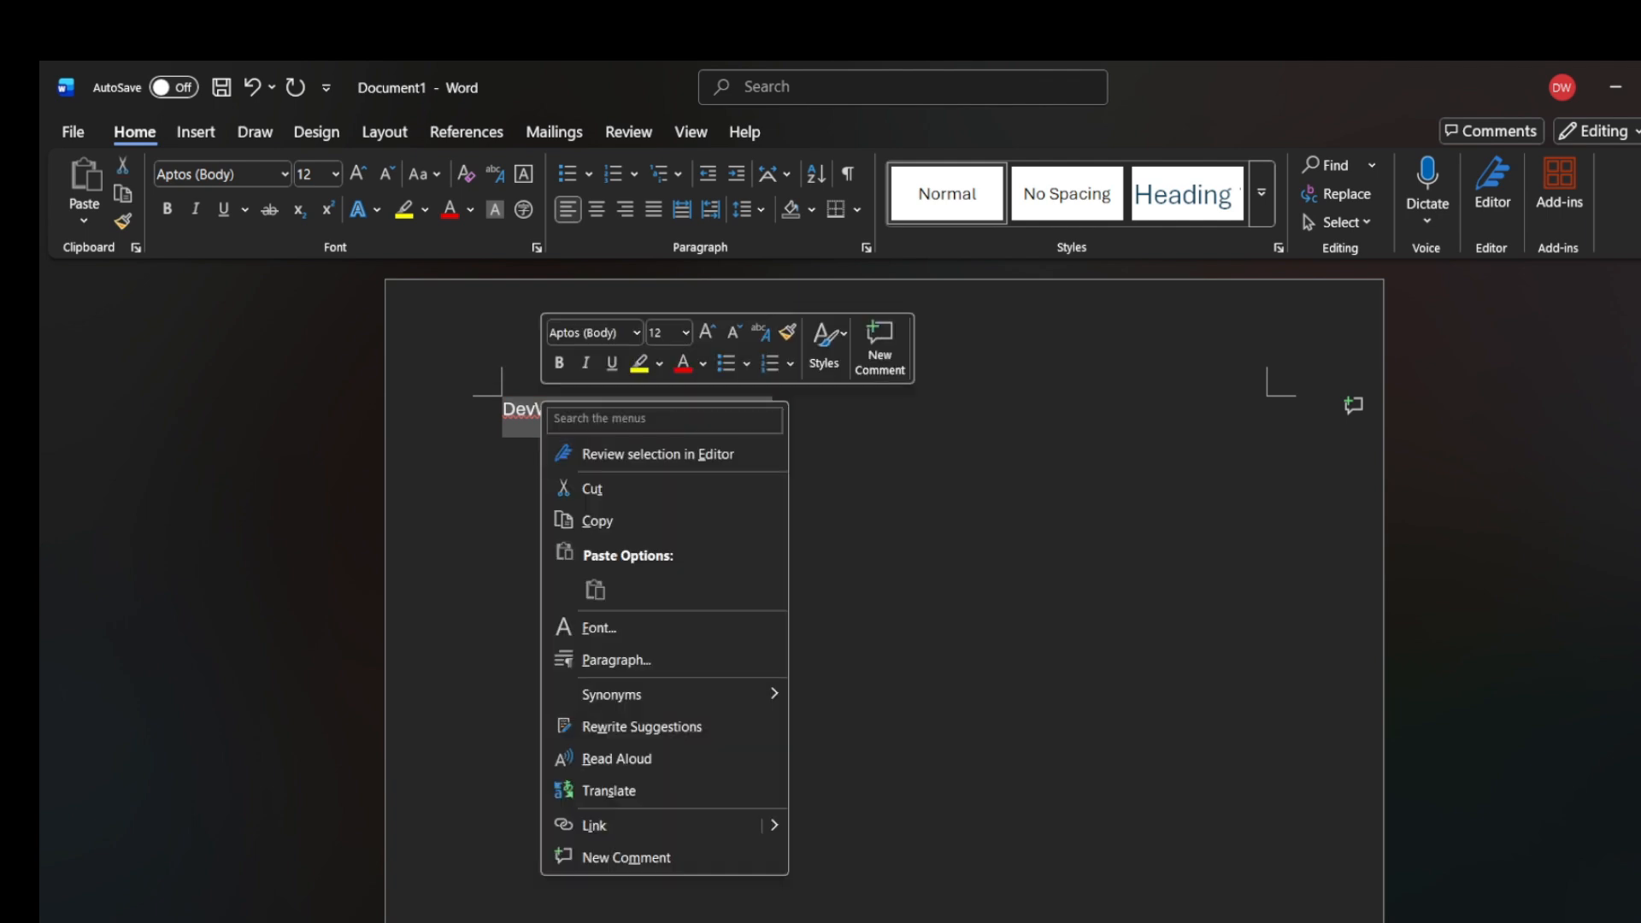
{"action": "left_click", "coordinate": [581, 520]}
{"action": "left_click", "coordinate": [503, 450]}
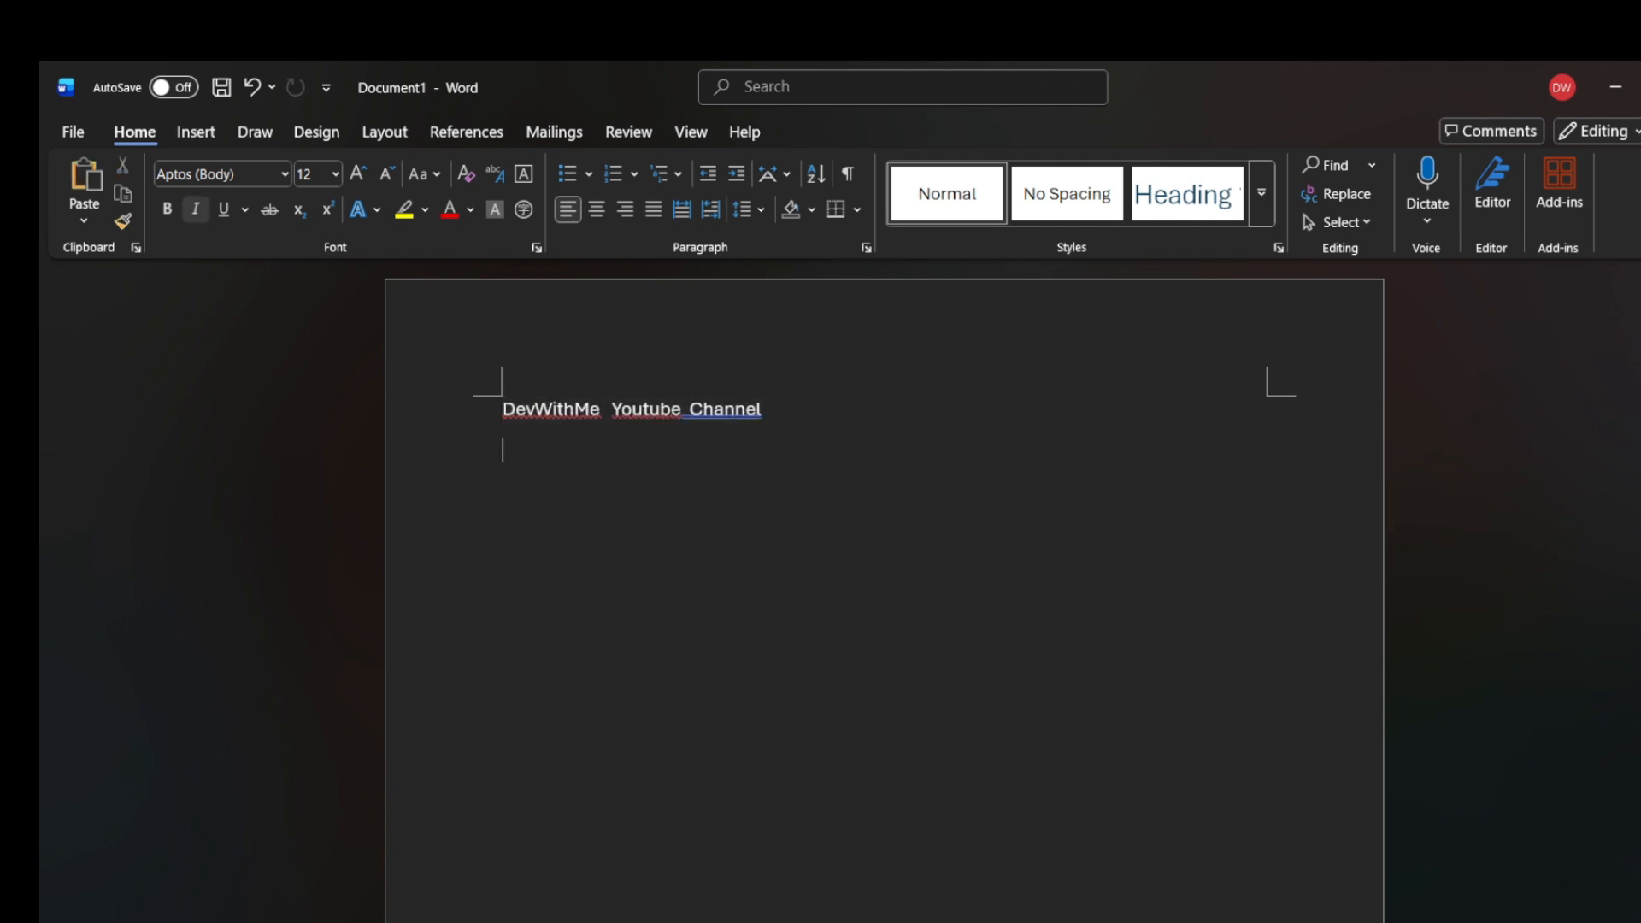
{"action": "left_click", "coordinate": [84, 219]}
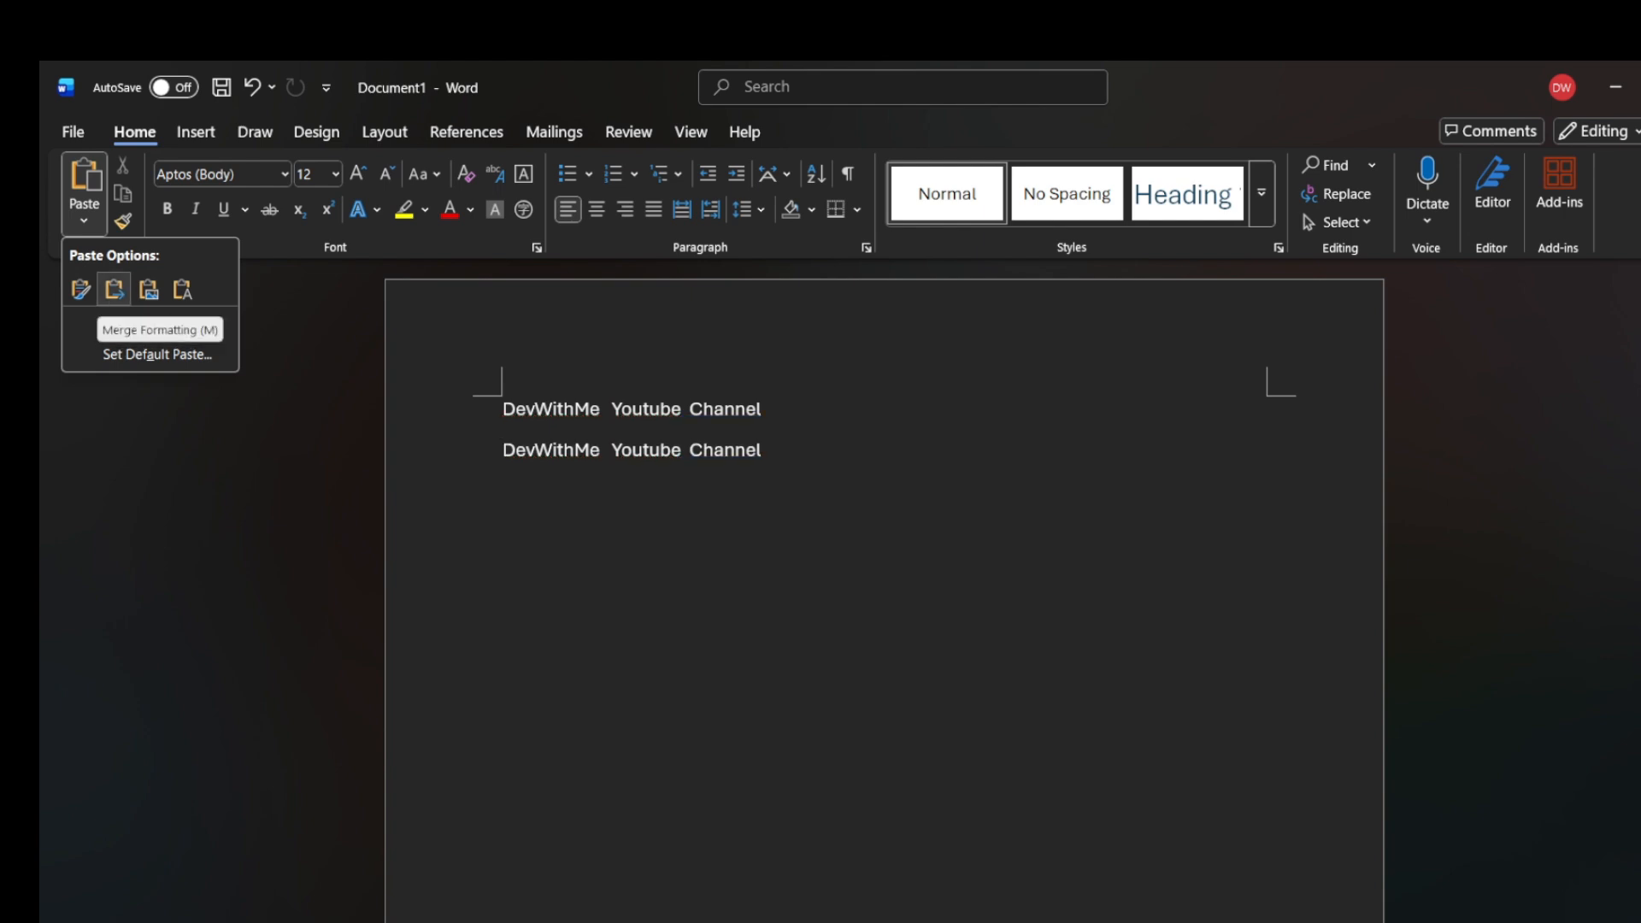
{"action": "left_click", "coordinate": [114, 288]}
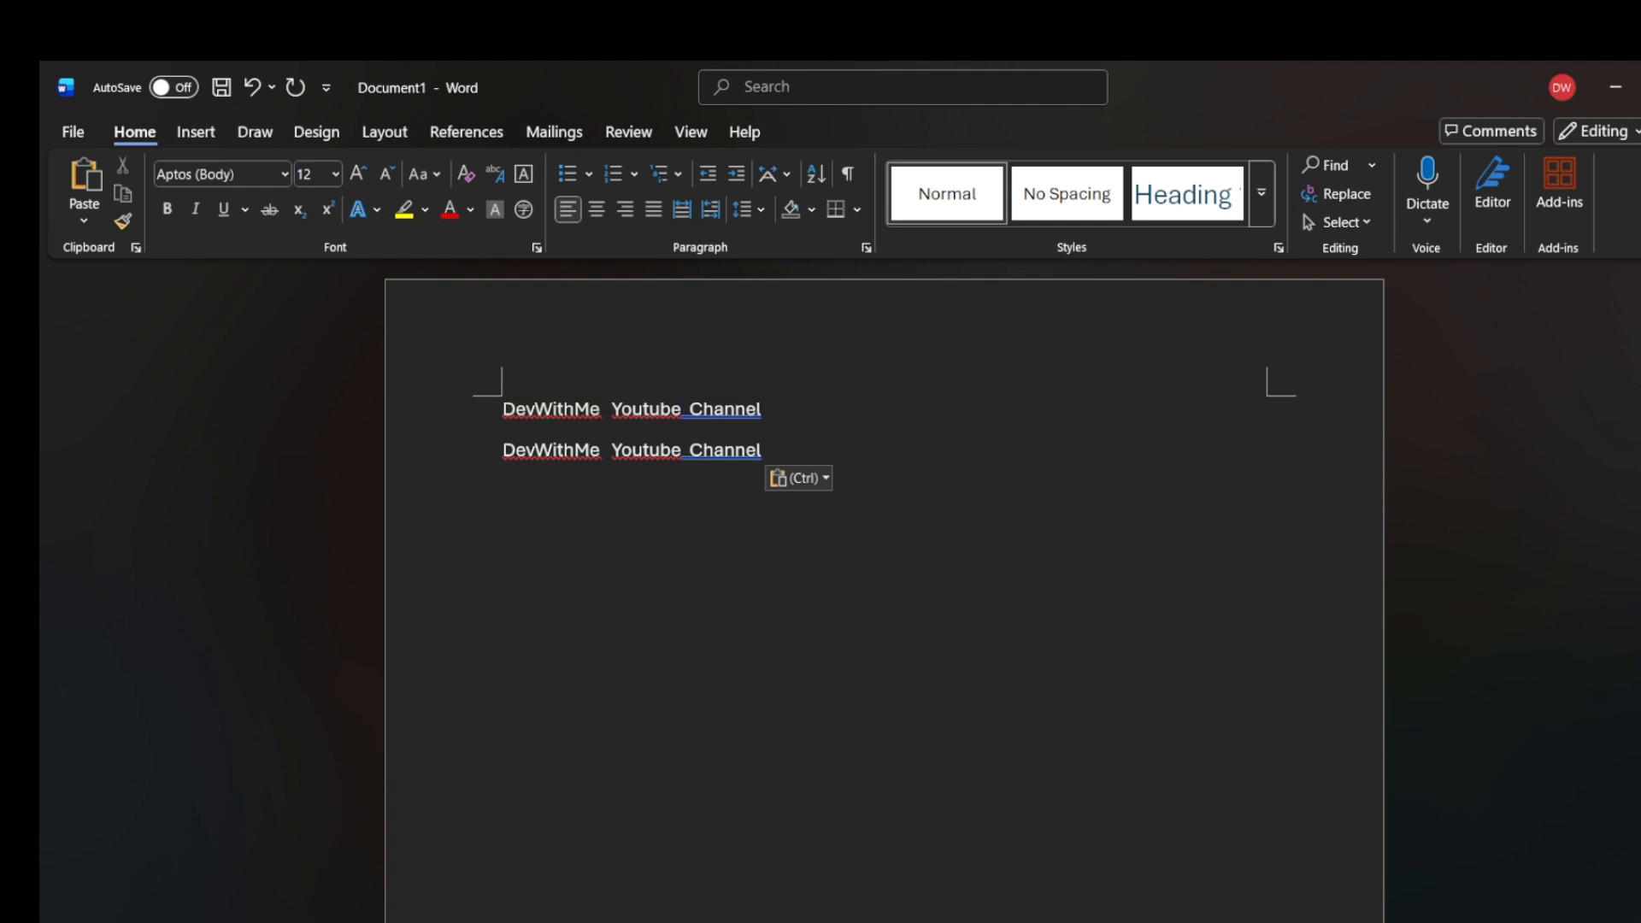
- Copy the first line, paste it over itself with Keep Text Only, and restore the line break before the second line
{"action": "triple_click", "coordinate": [551, 409]}
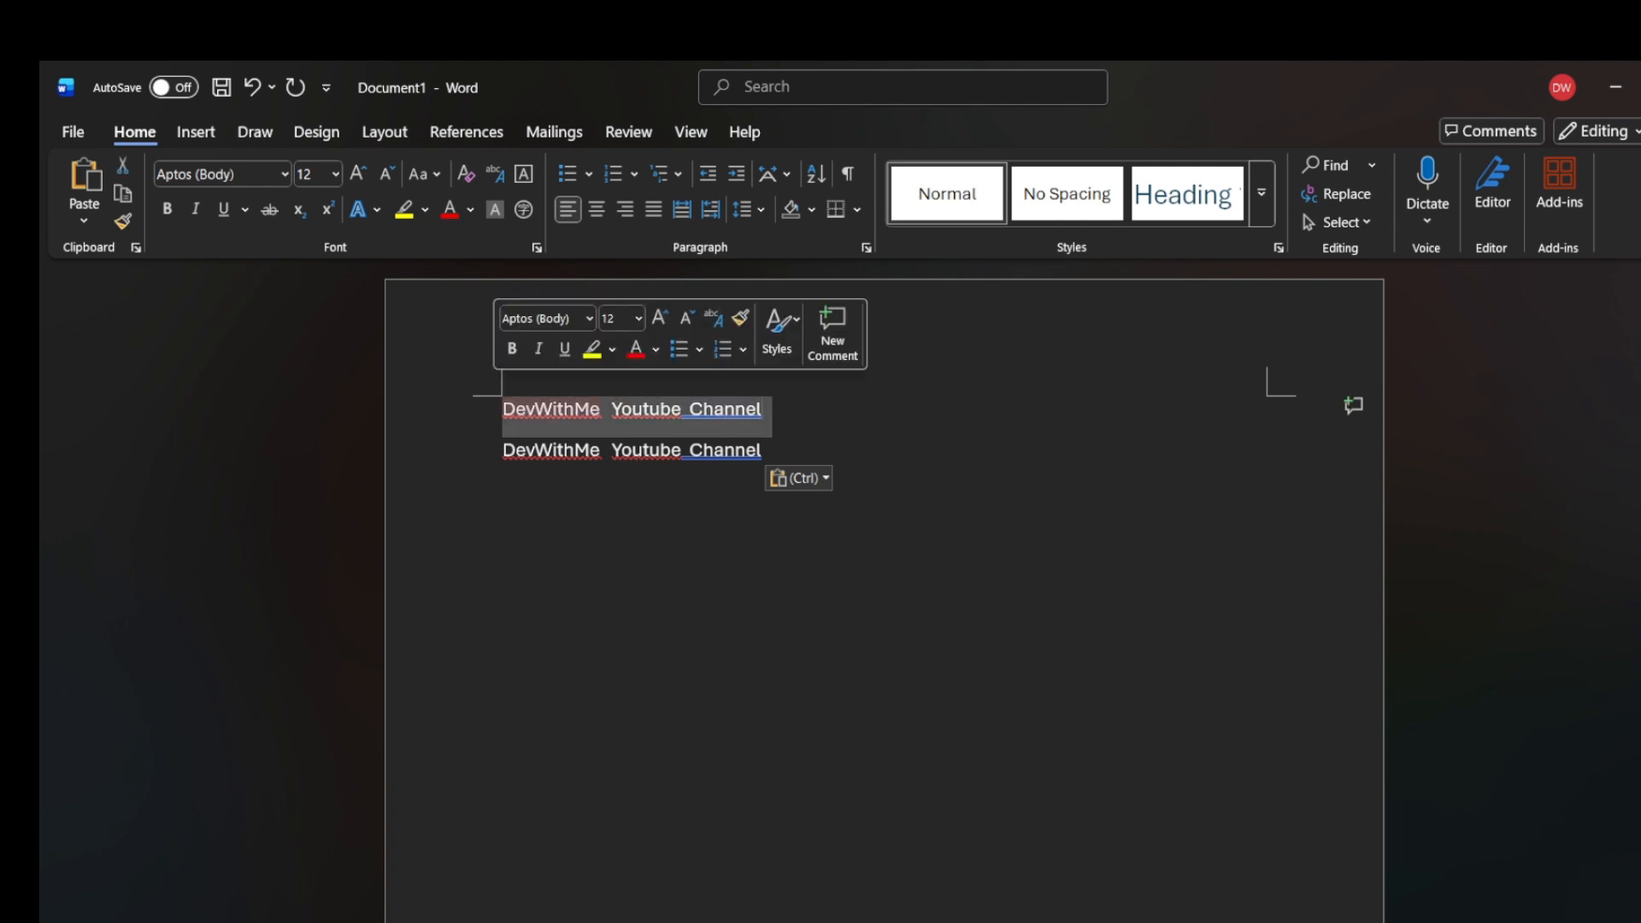
{"action": "right_click", "coordinate": [542, 405]}
{"action": "left_click", "coordinate": [586, 521]}
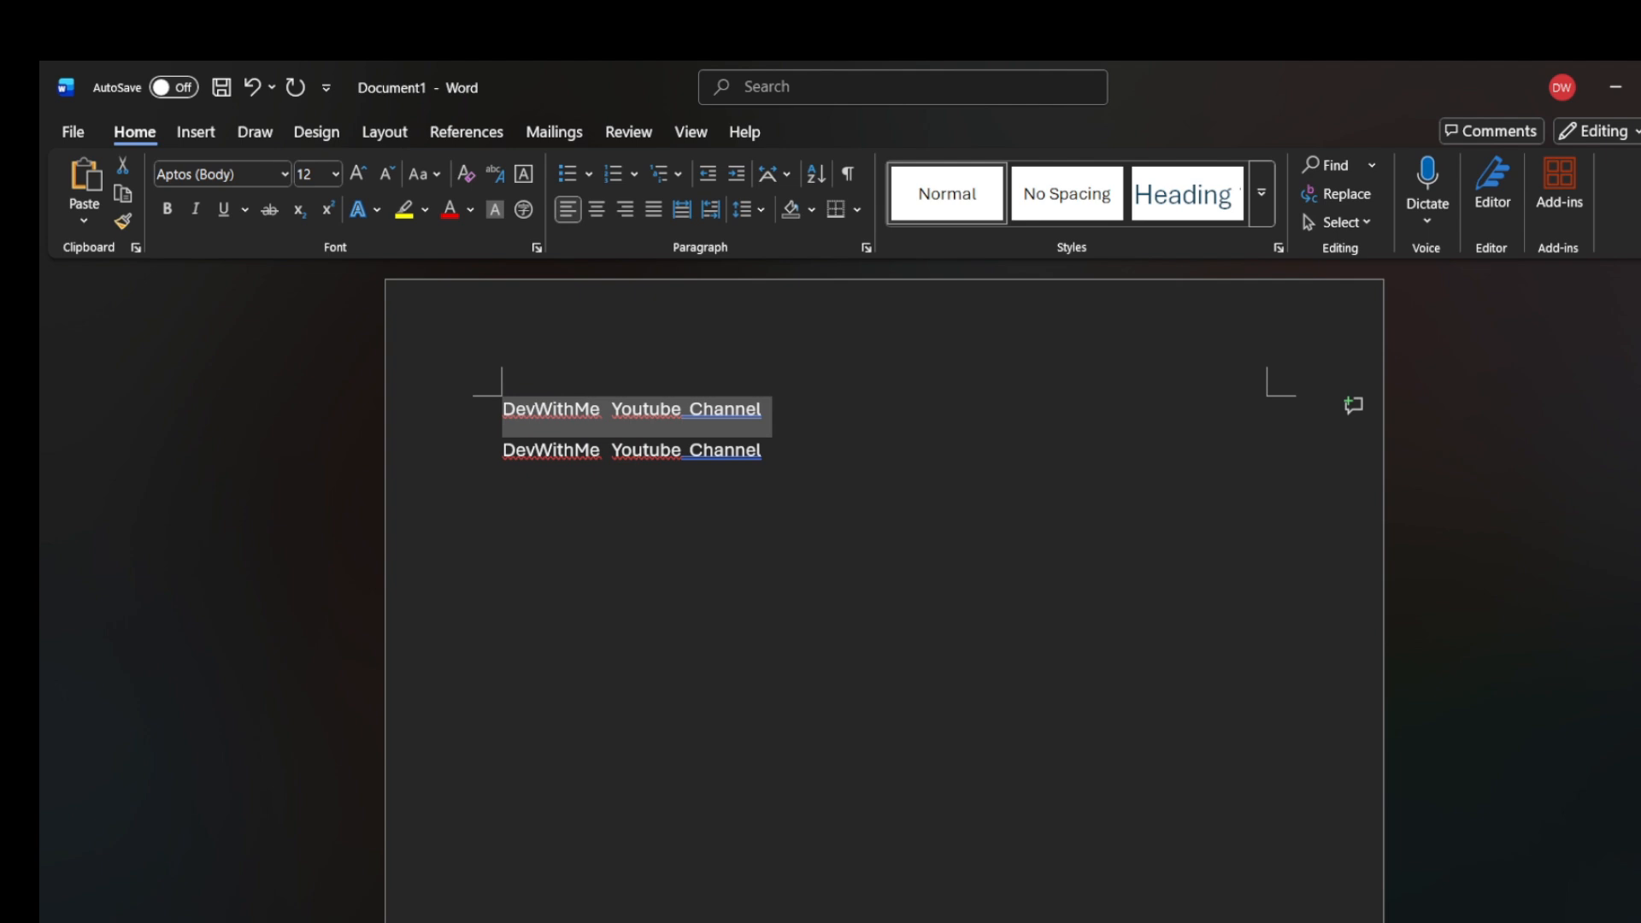
{"action": "left_click", "coordinate": [83, 220]}
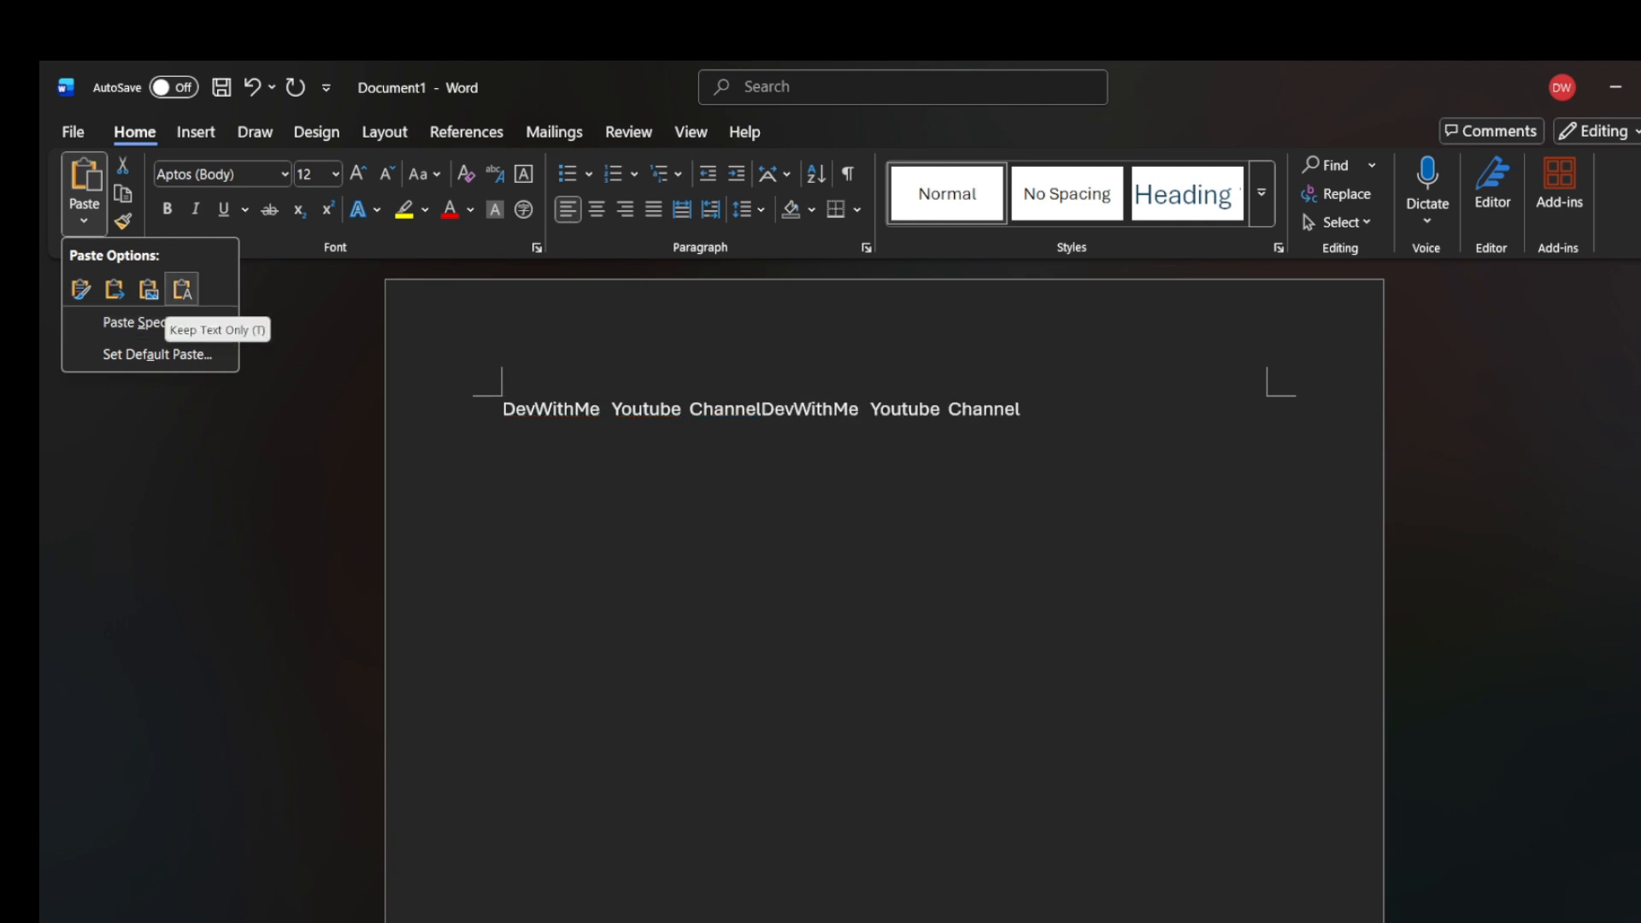
{"action": "left_click", "coordinate": [182, 290]}
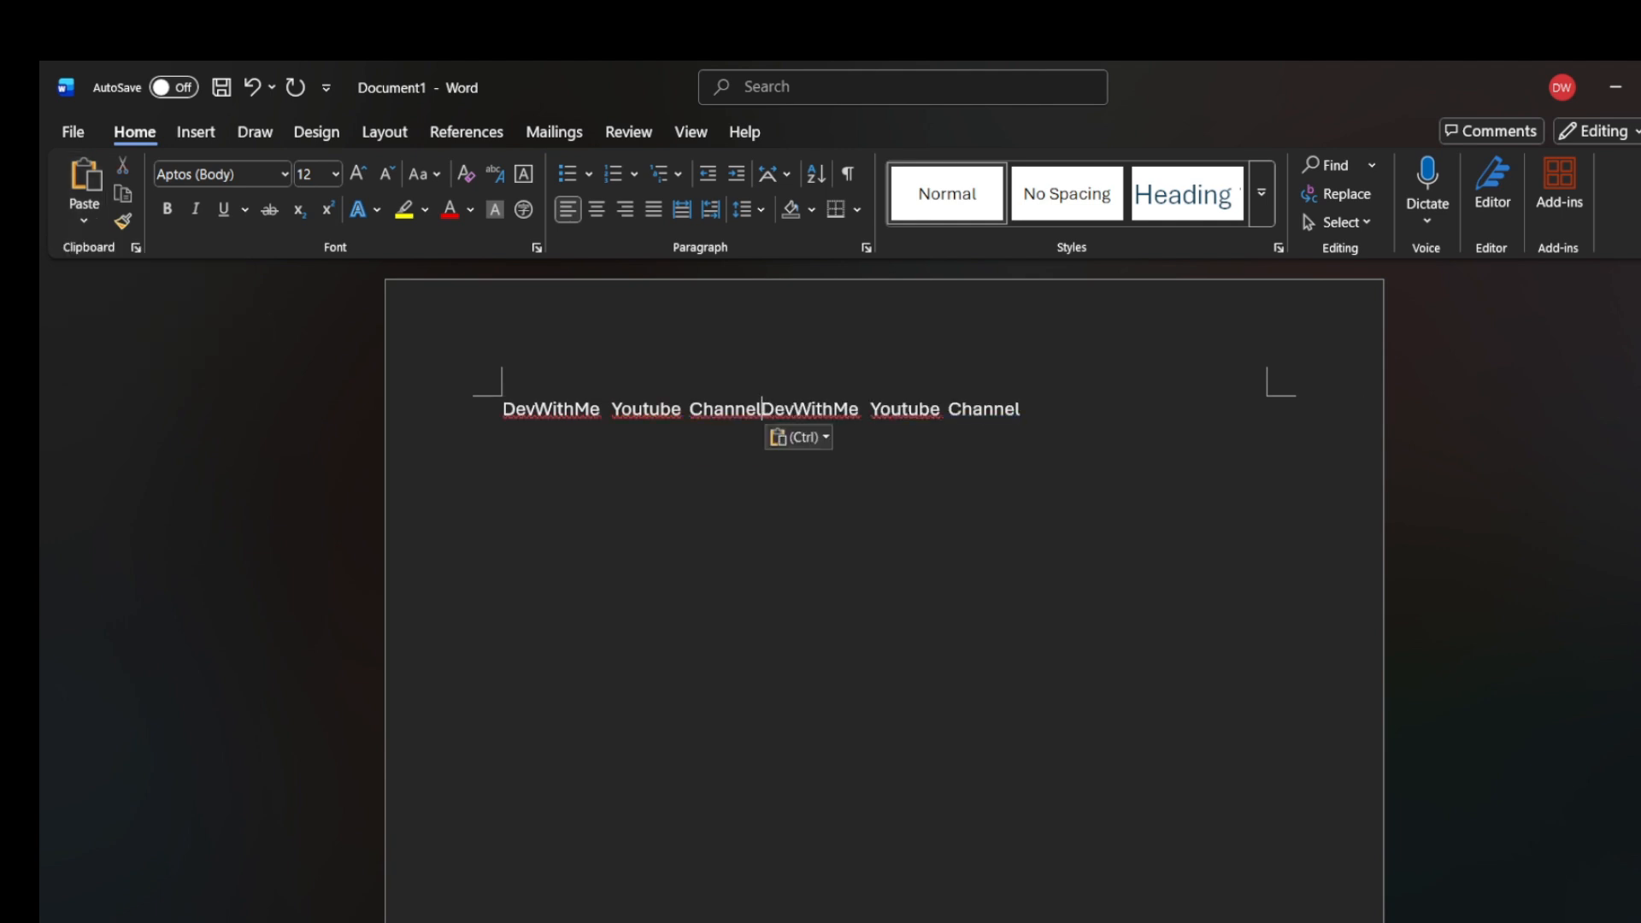
{"action": "key", "text": "Return"}
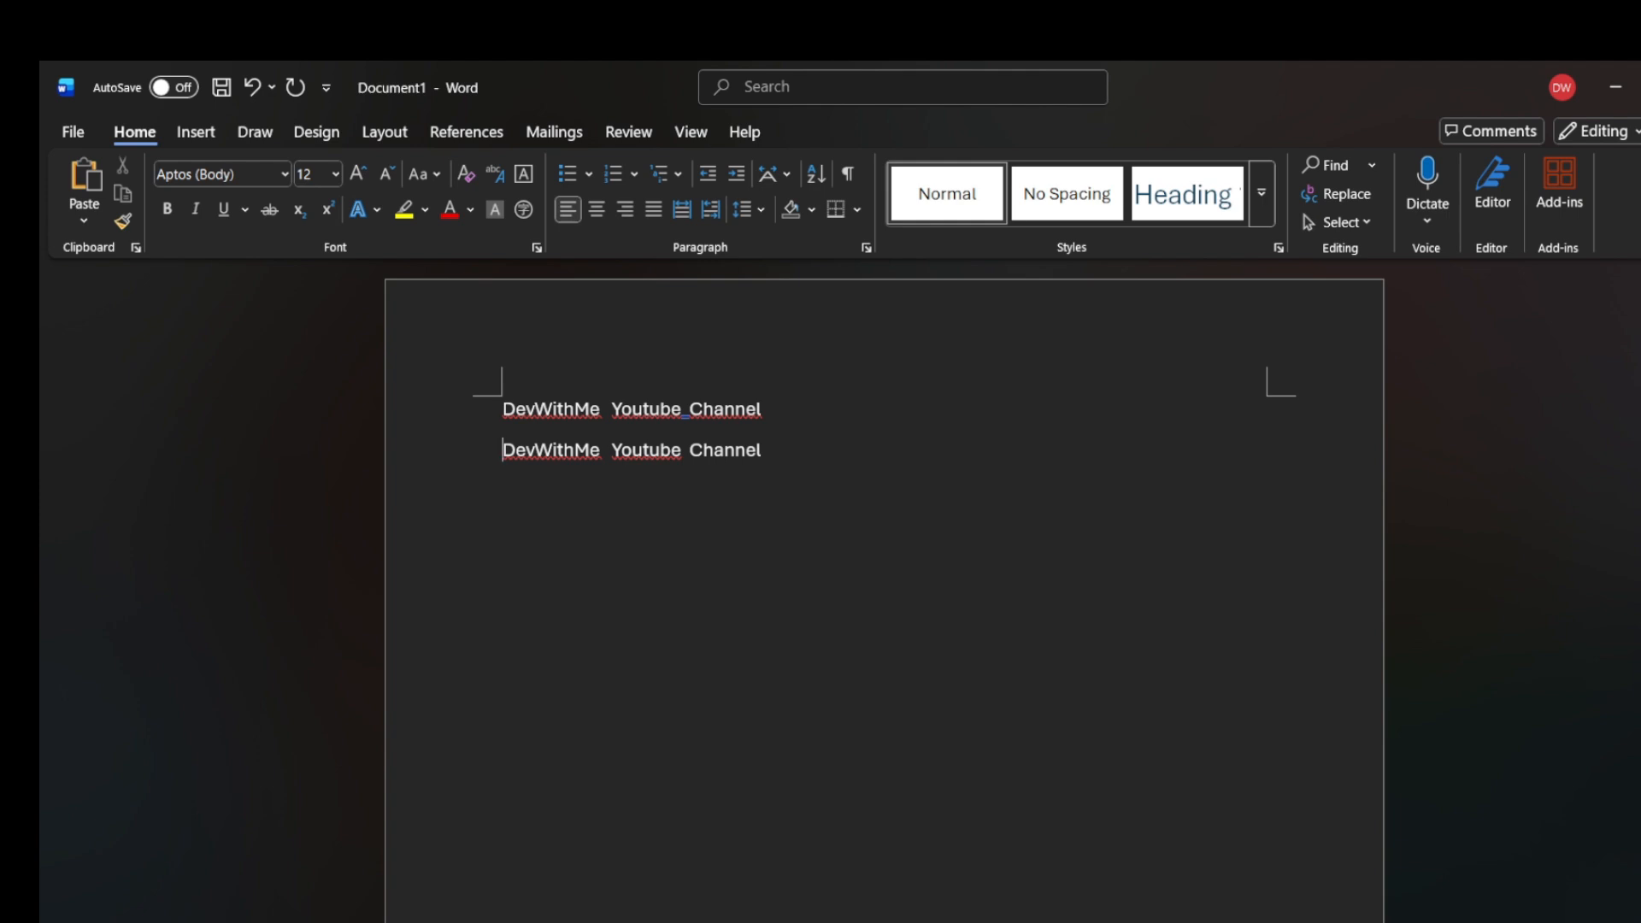
- Pick up the second line's formatting with Format Painter and apply it to the empty line below
{"action": "key", "text": "End"}
{"action": "left_click", "coordinate": [123, 221]}
{"action": "left_click", "coordinate": [123, 222]}
{"action": "left_click_drag", "start_coordinate": [761, 451], "coordinate": [502, 409]}
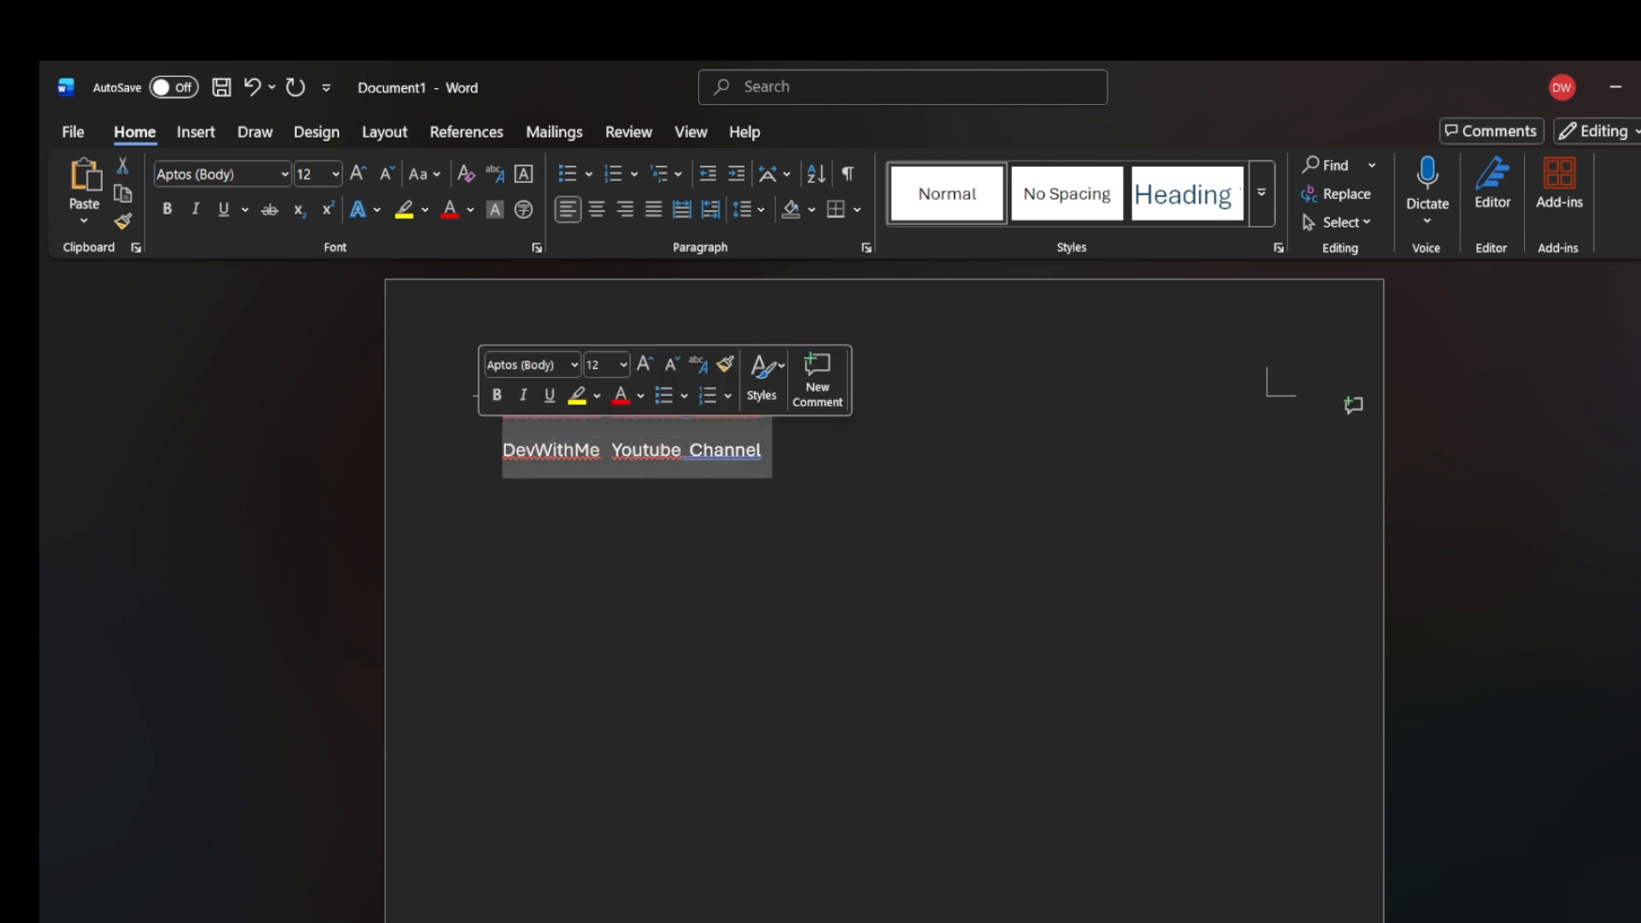
{"action": "left_click", "coordinate": [503, 483]}
{"action": "left_click_drag", "start_coordinate": [761, 451], "coordinate": [503, 450]}
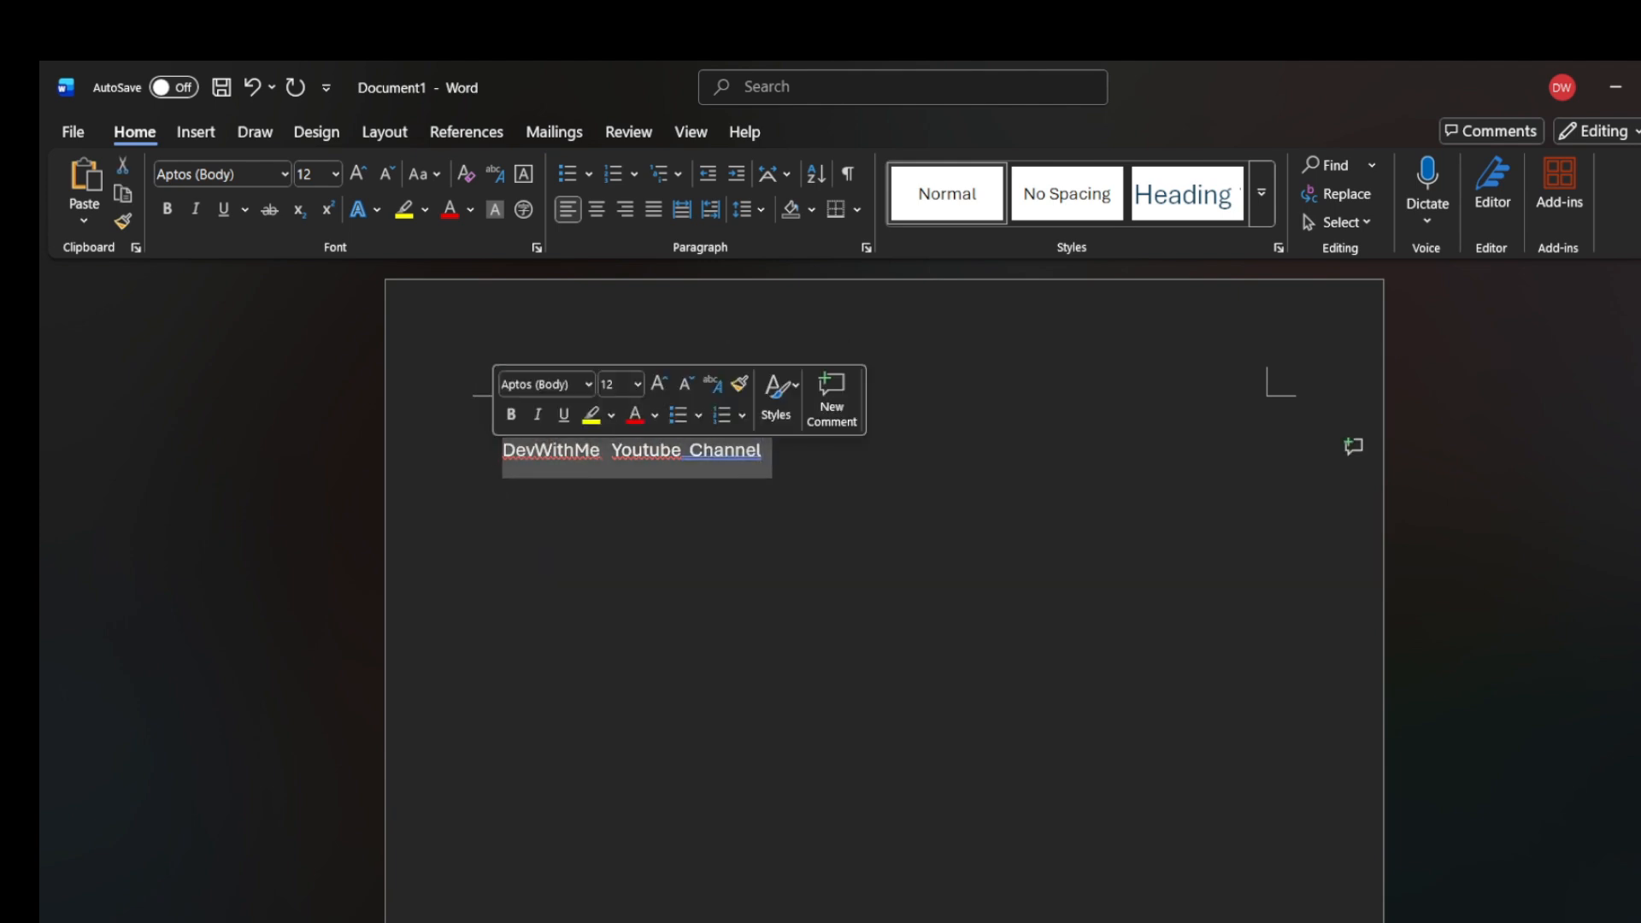
{"action": "left_click", "coordinate": [122, 221]}
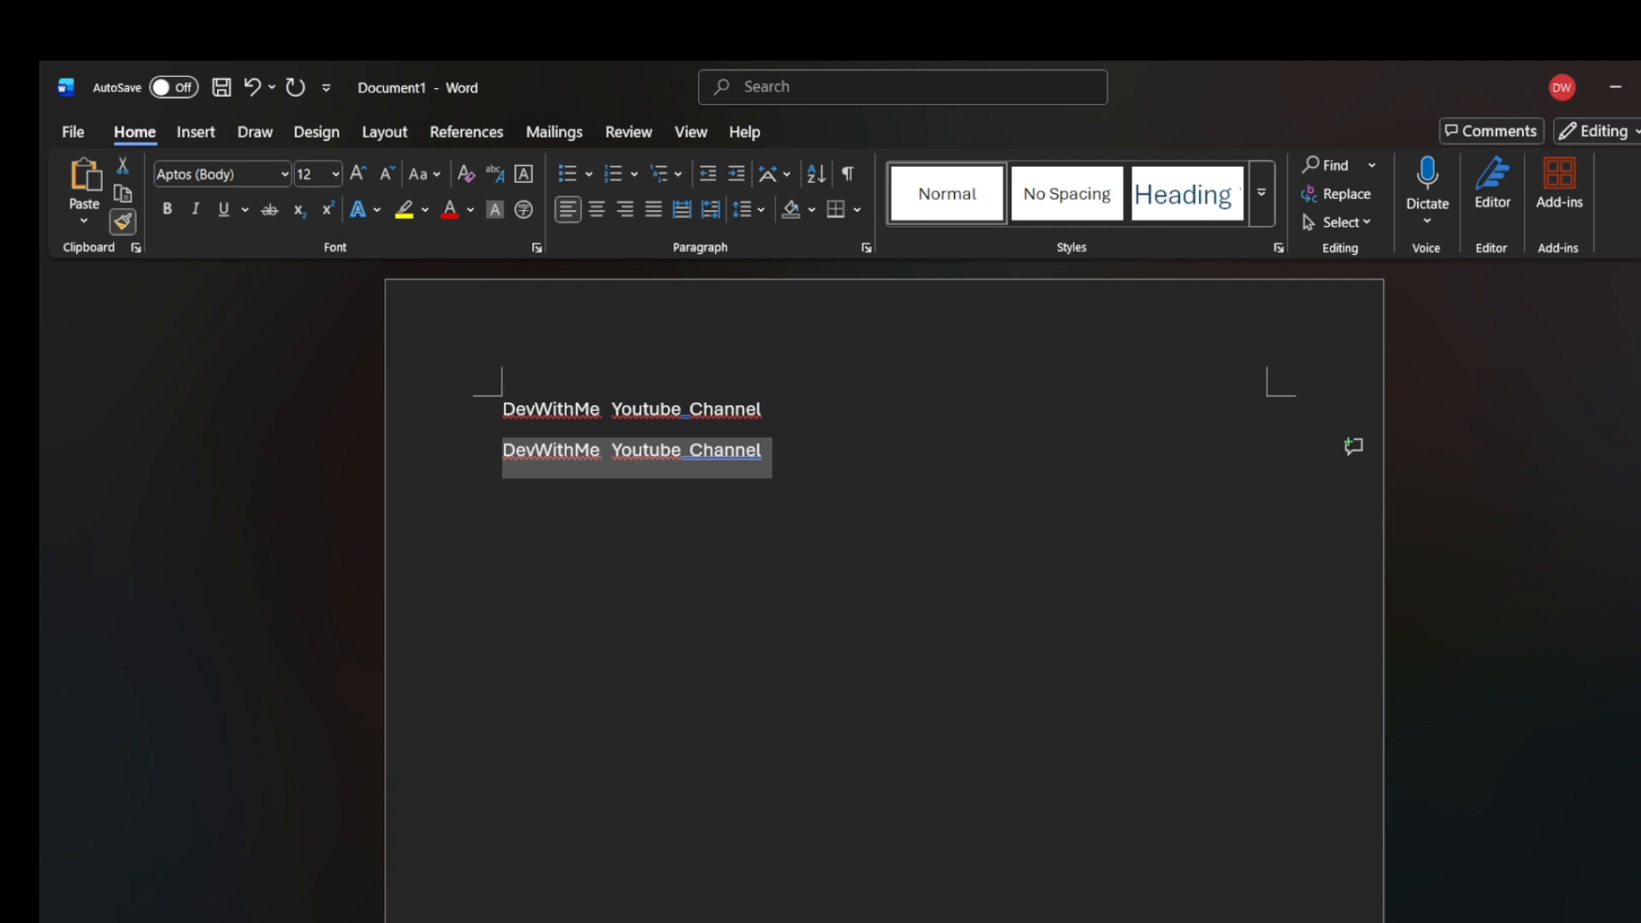
{"action": "left_click", "coordinate": [504, 490]}
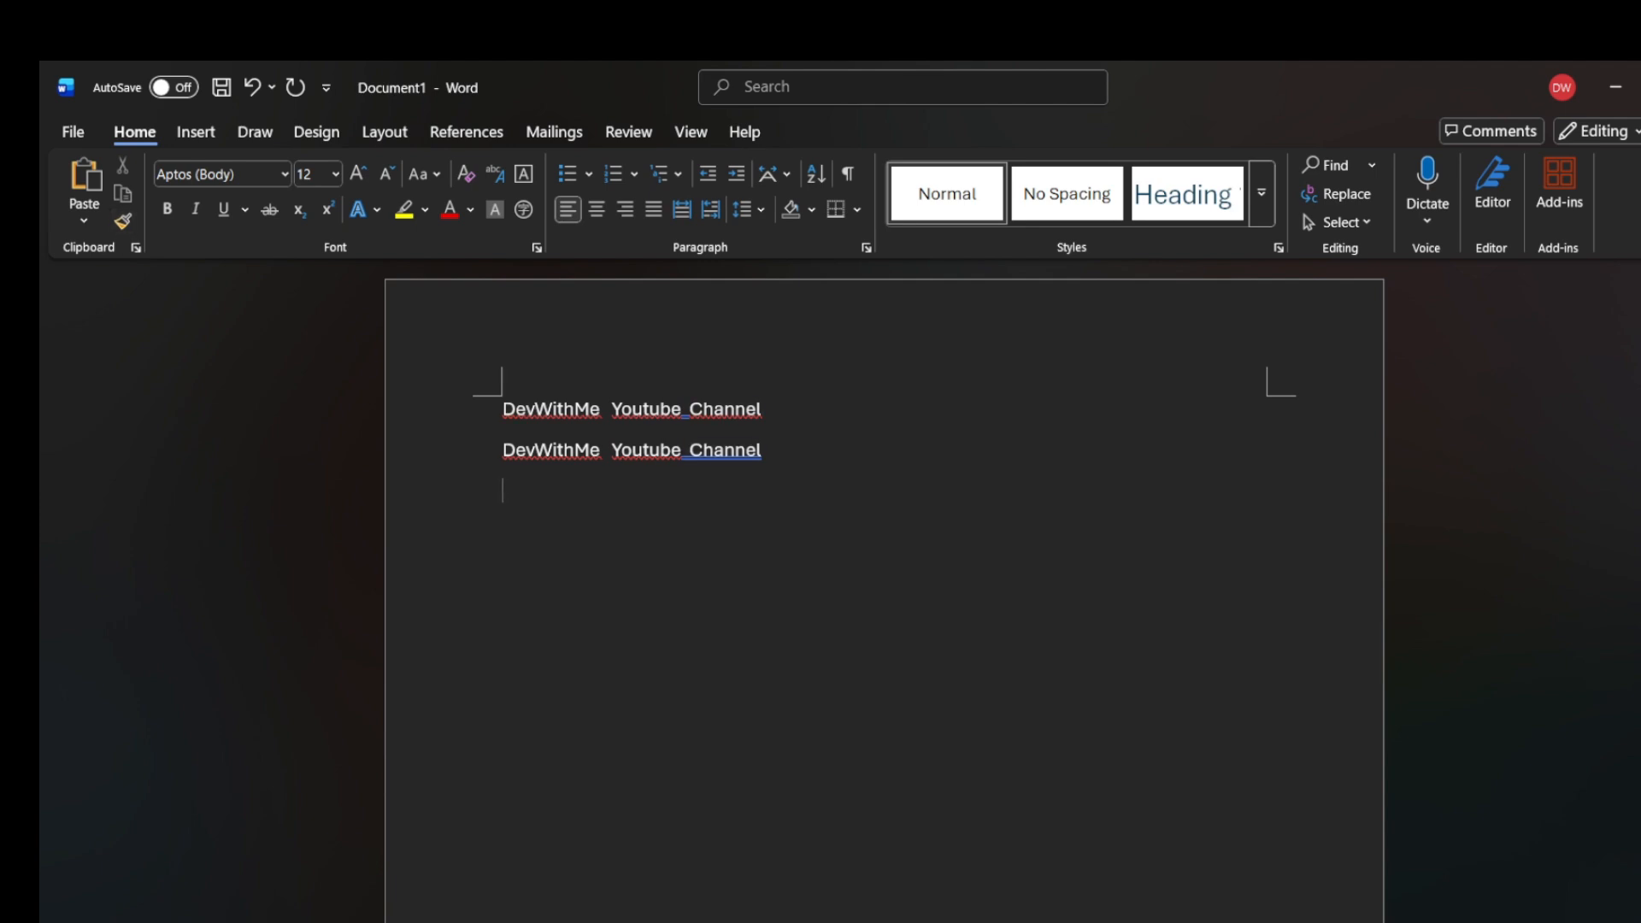
- Look through the list of available fonts from beginning to end without choosing one
{"action": "key", "text": "ctrl+b"}
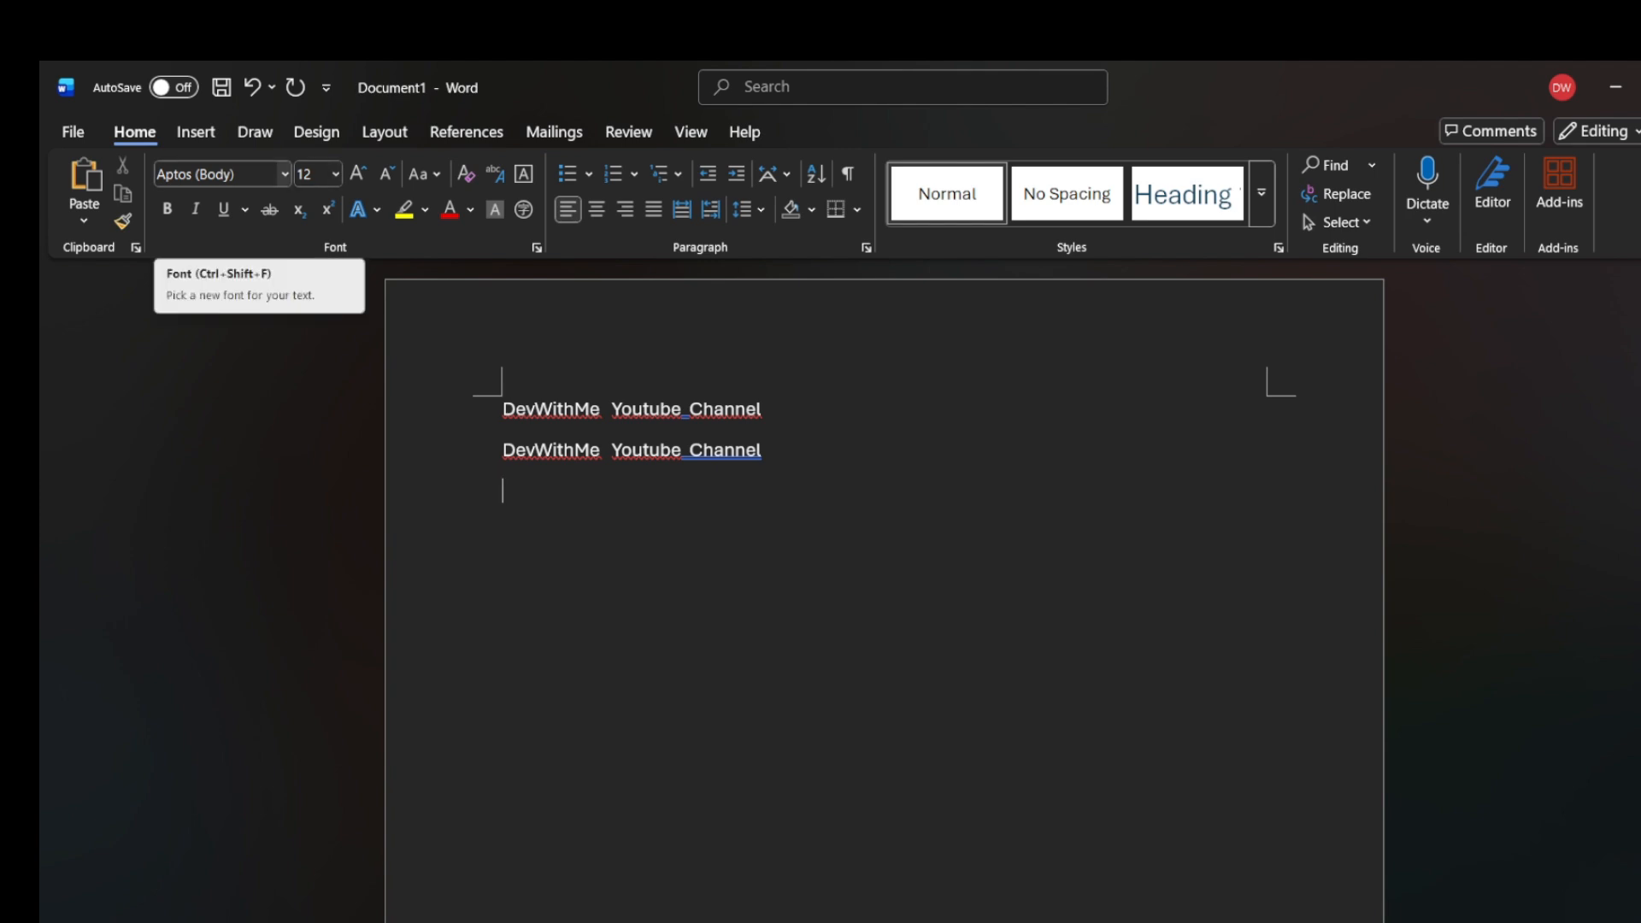
{"action": "left_click", "coordinate": [284, 174]}
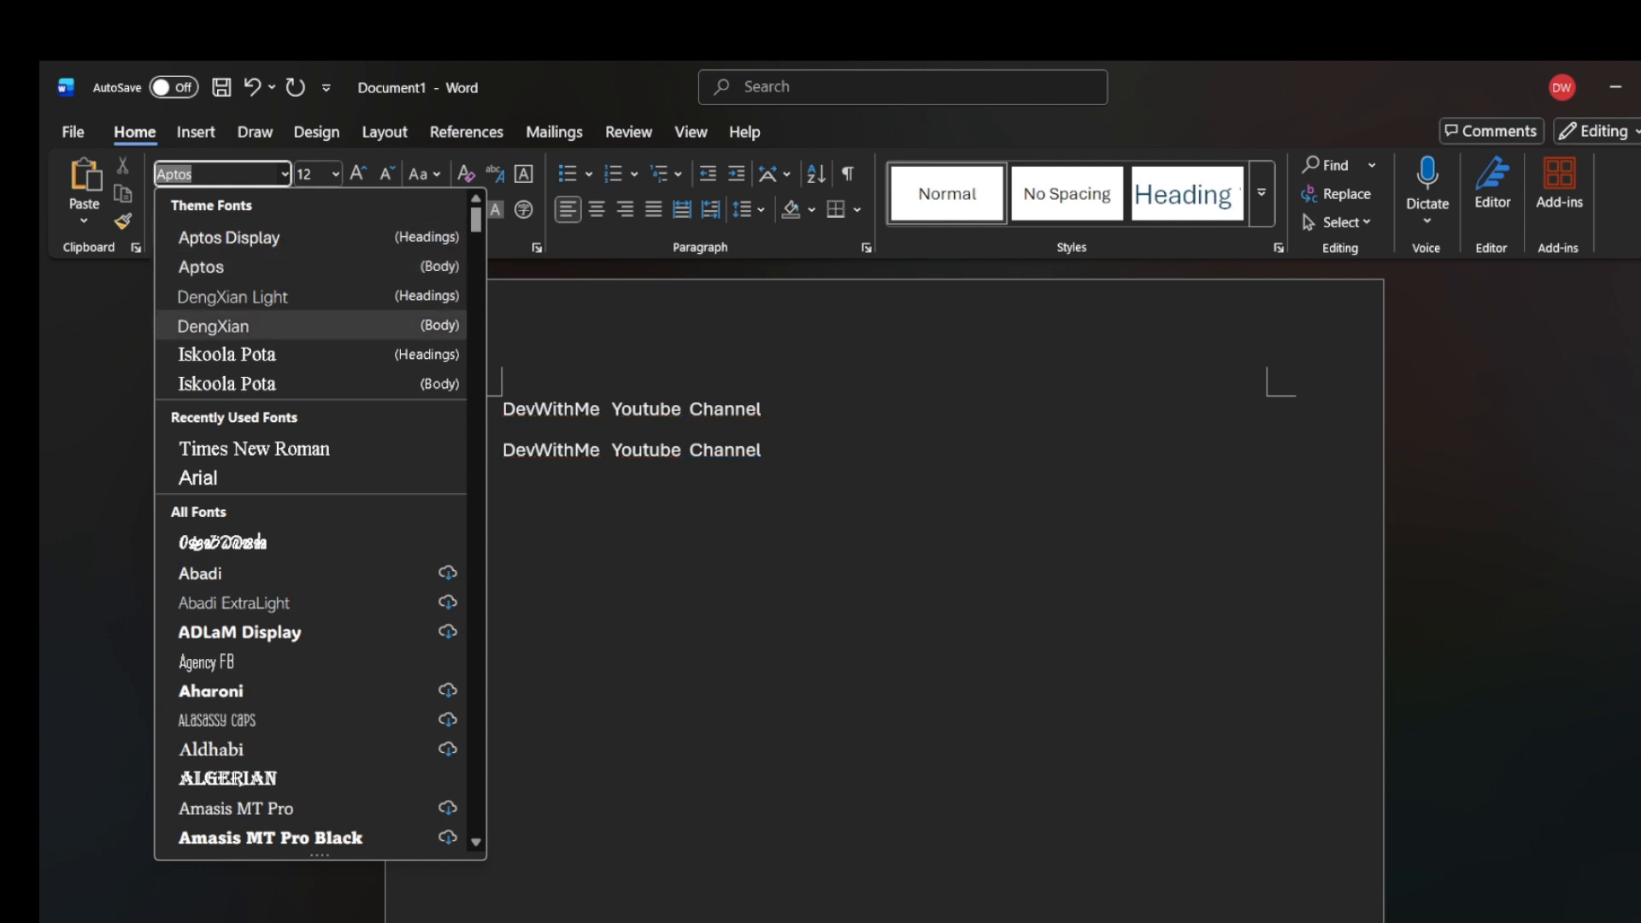
{"action": "scroll", "coordinate": [259, 389], "scroll_direction": "down", "scroll_amount": 20}
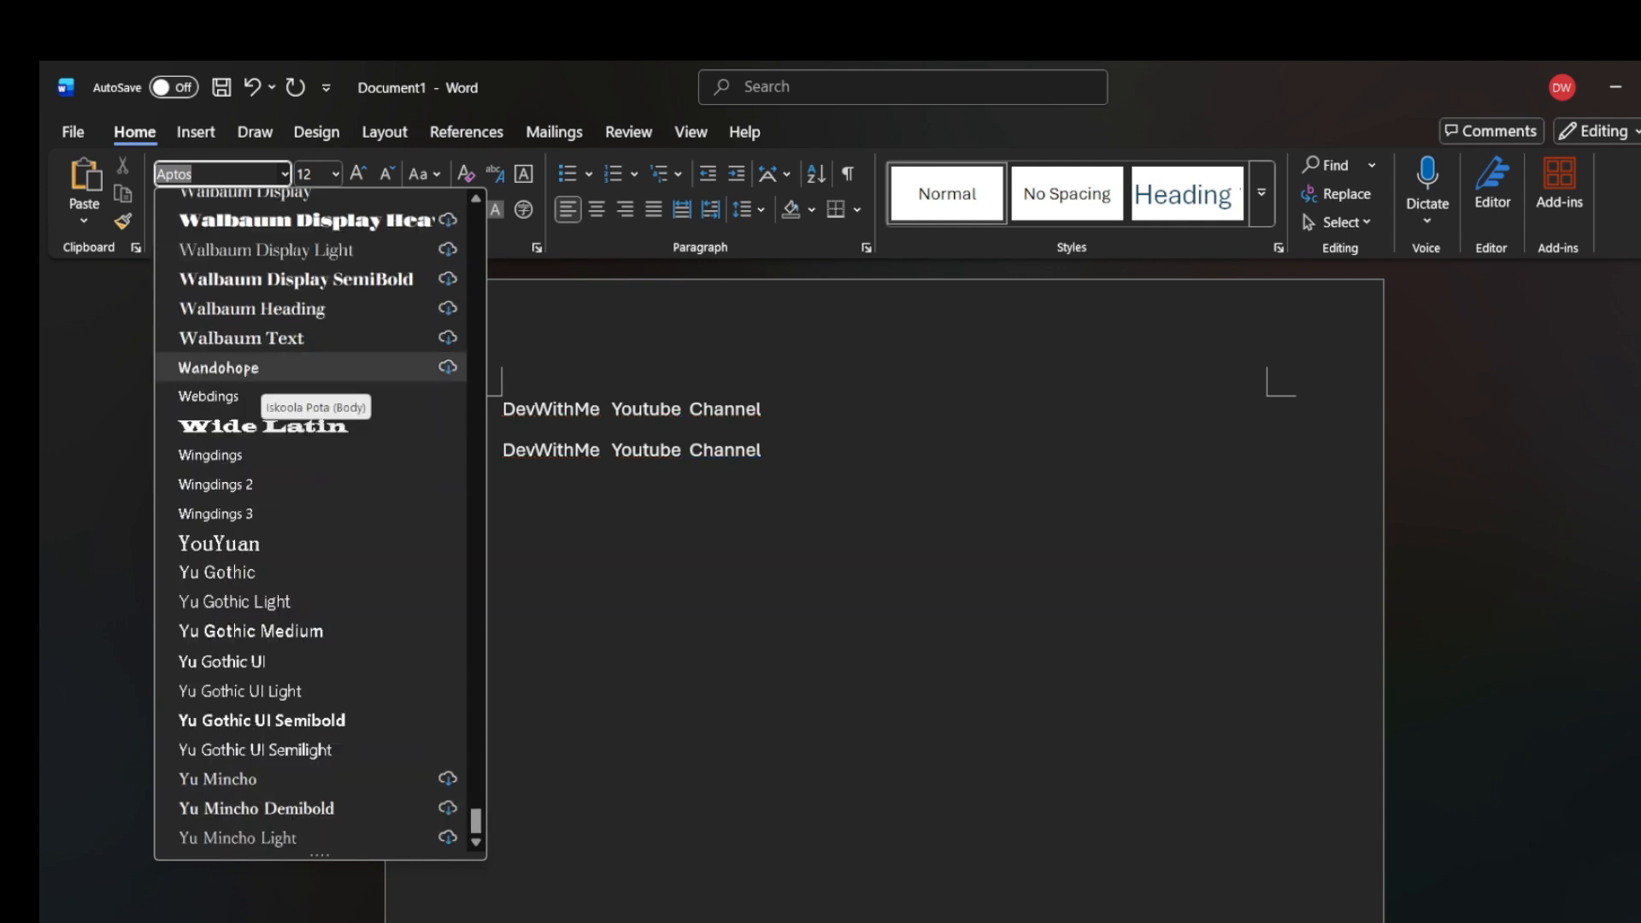
{"action": "scroll", "coordinate": [259, 389], "scroll_direction": "up", "scroll_amount": 10}
{"action": "scroll", "coordinate": [259, 389], "scroll_direction": "up", "scroll_amount": 20}
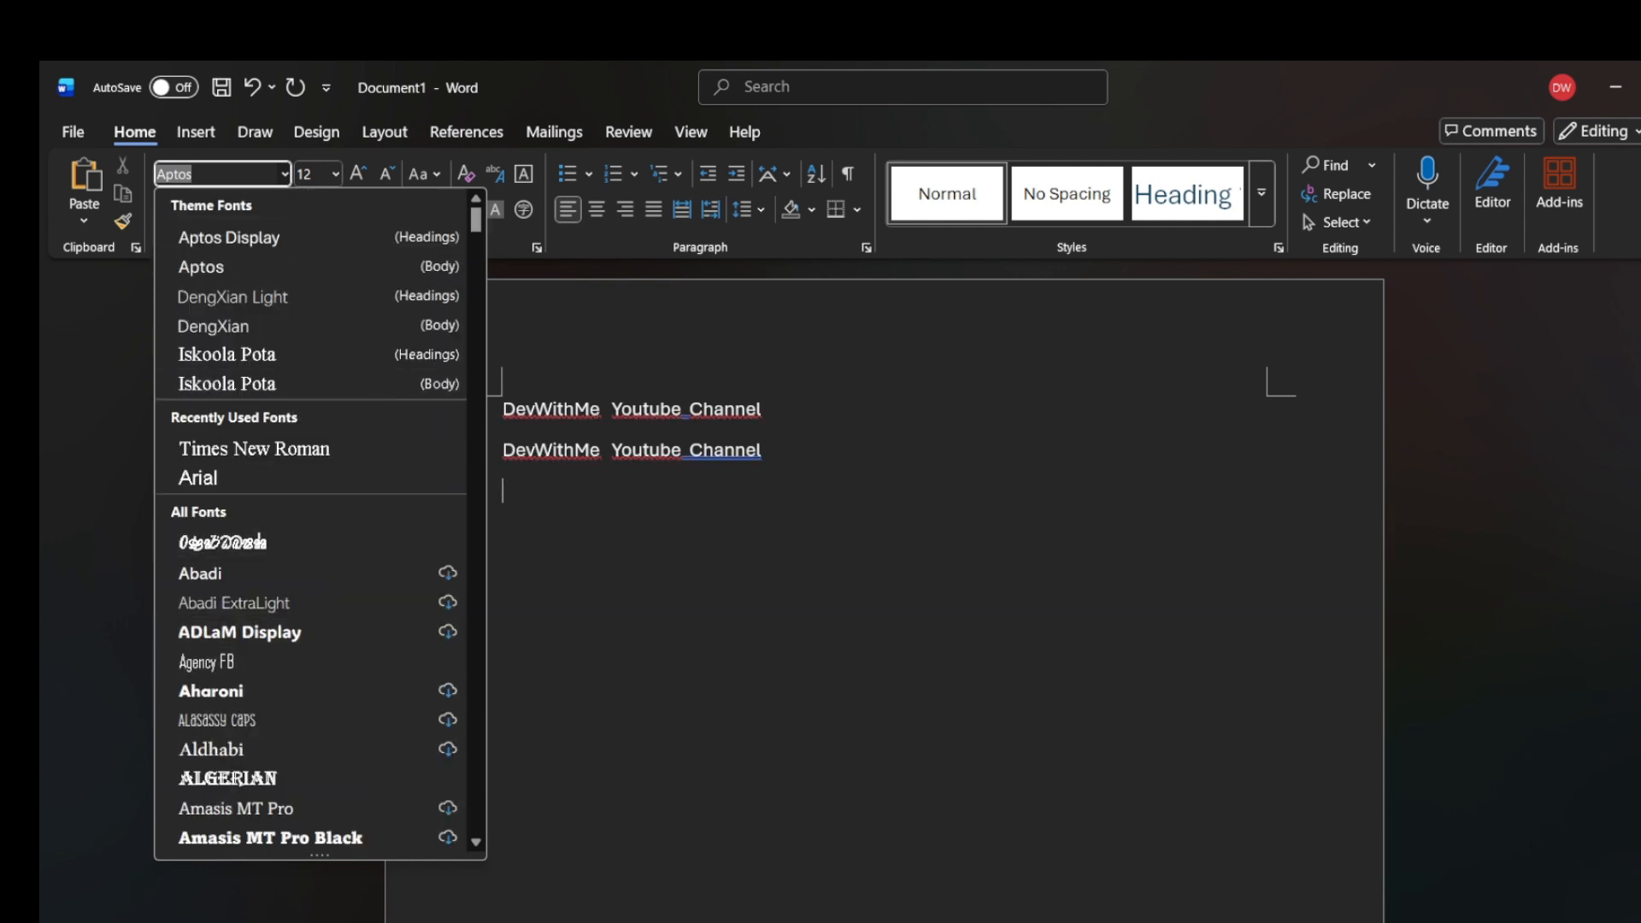
{"action": "scroll", "coordinate": [259, 531], "scroll_direction": "down", "scroll_amount": 20}
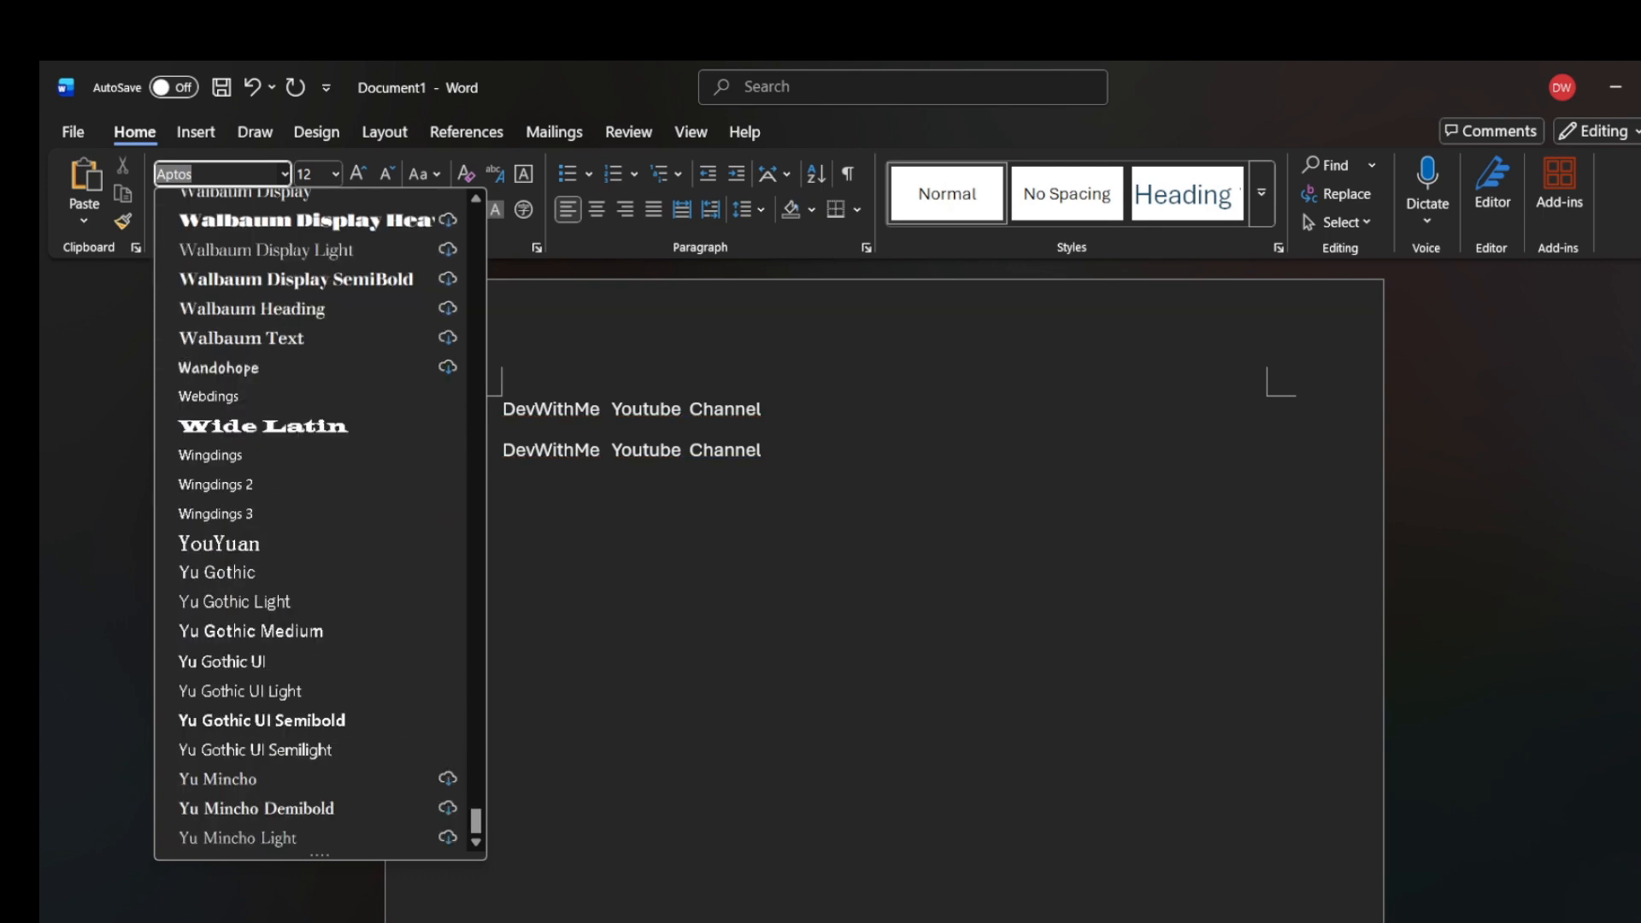
{"action": "scroll", "coordinate": [259, 531], "scroll_direction": "up", "scroll_amount": 20}
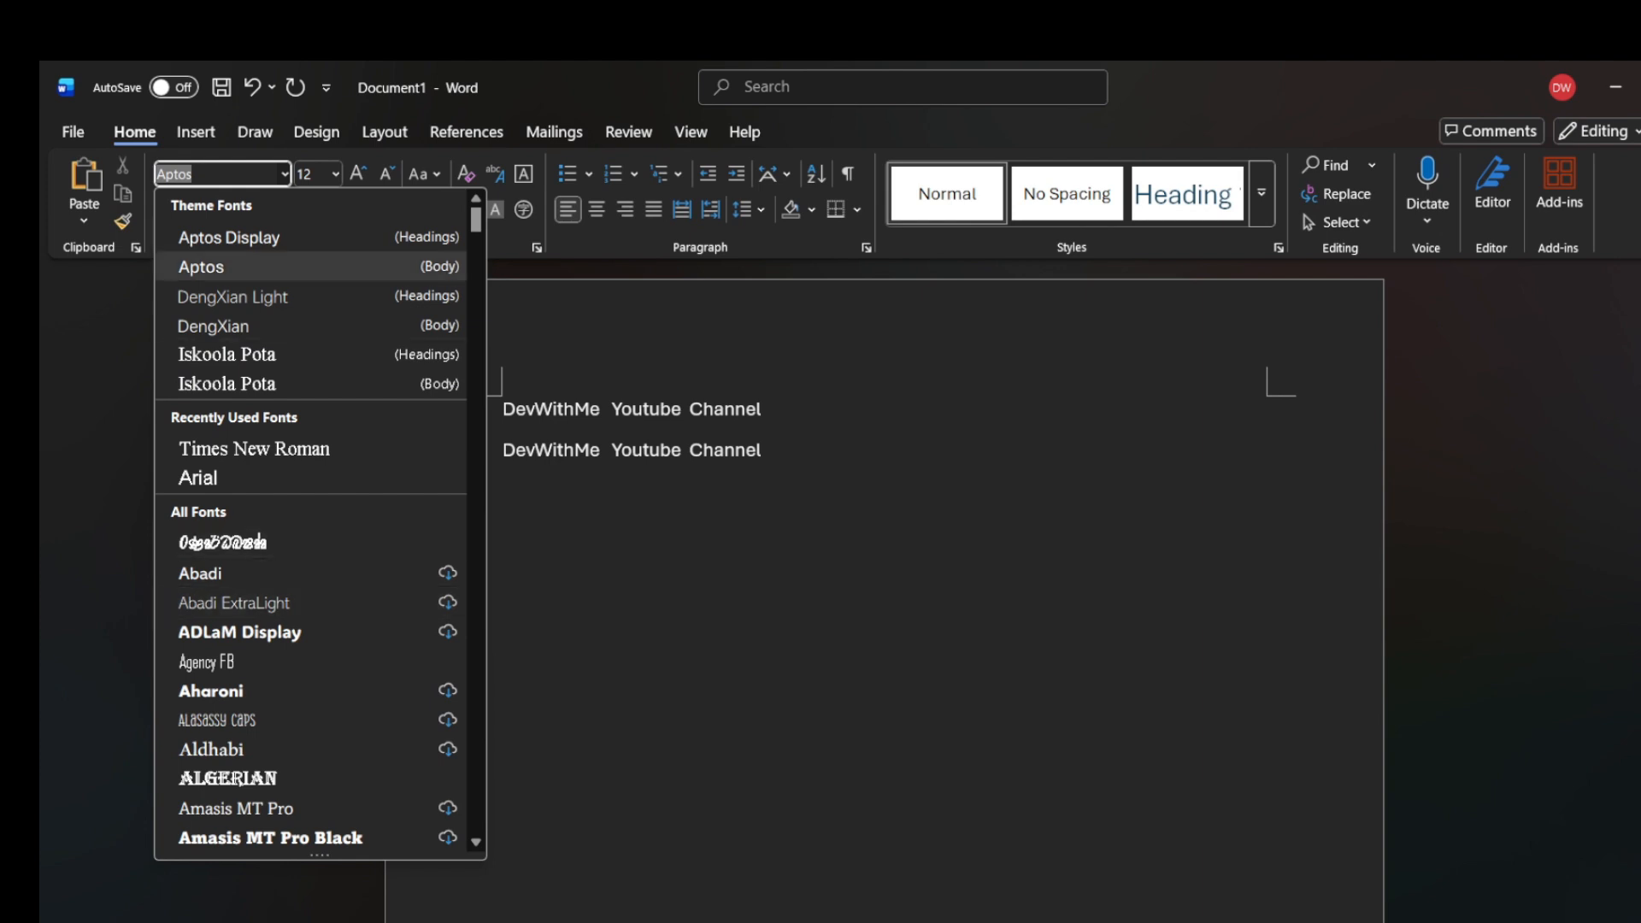
{"action": "left_click", "coordinate": [502, 489]}
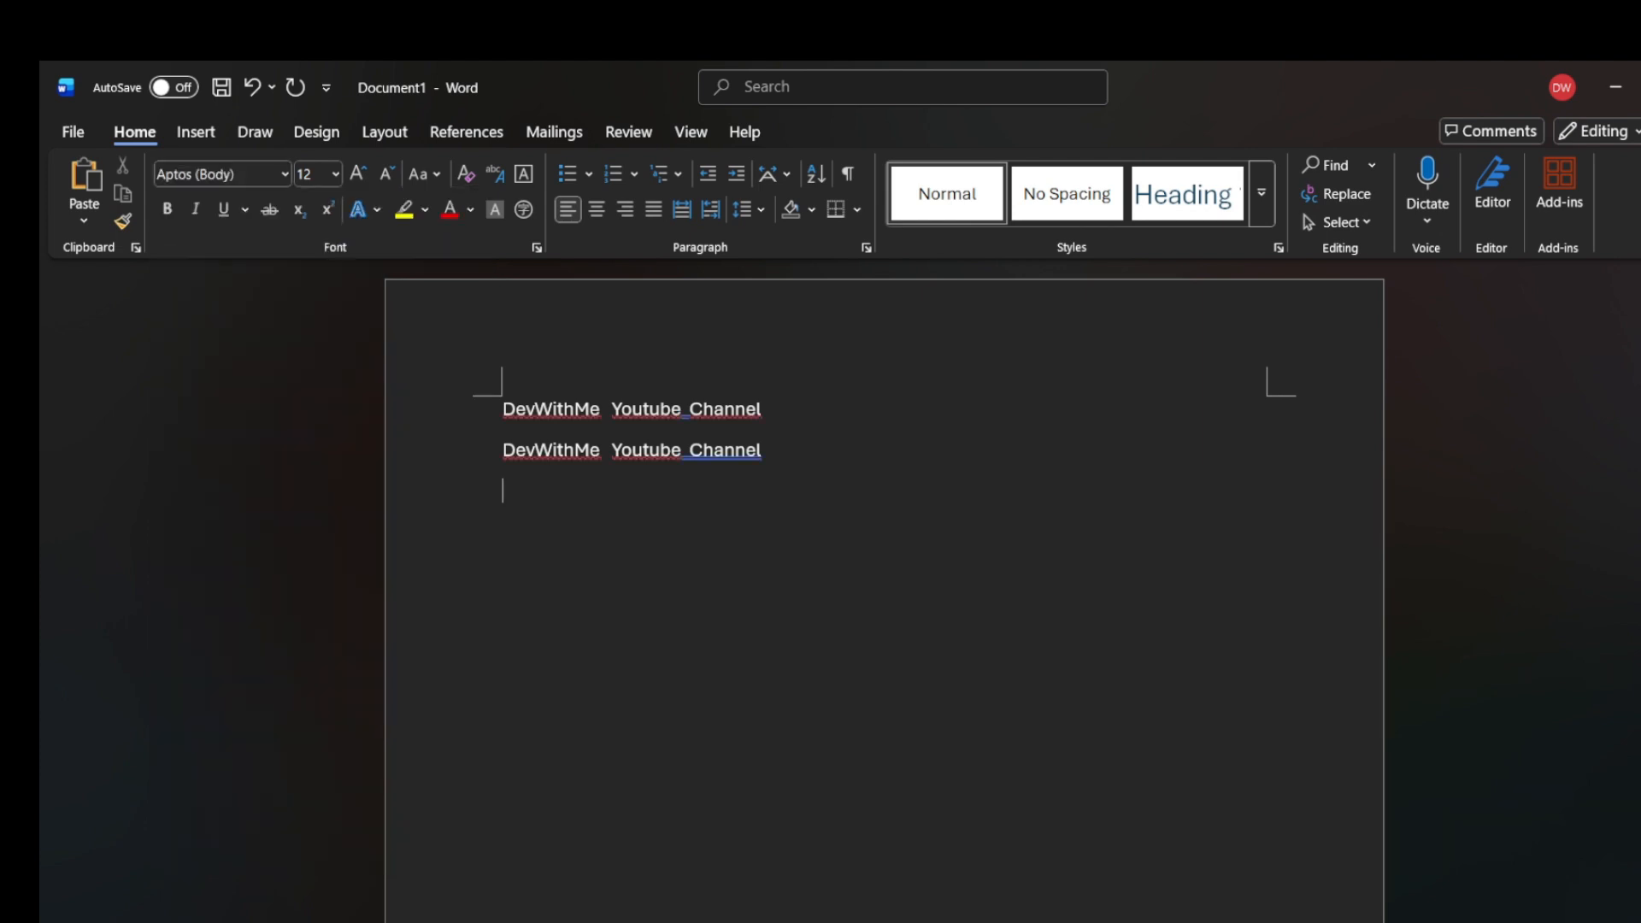
- Set the font of the first DevWithMe Youtube Channel line to Times New Roman
{"action": "left_click_drag", "start_coordinate": [764, 410], "coordinate": [502, 410]}
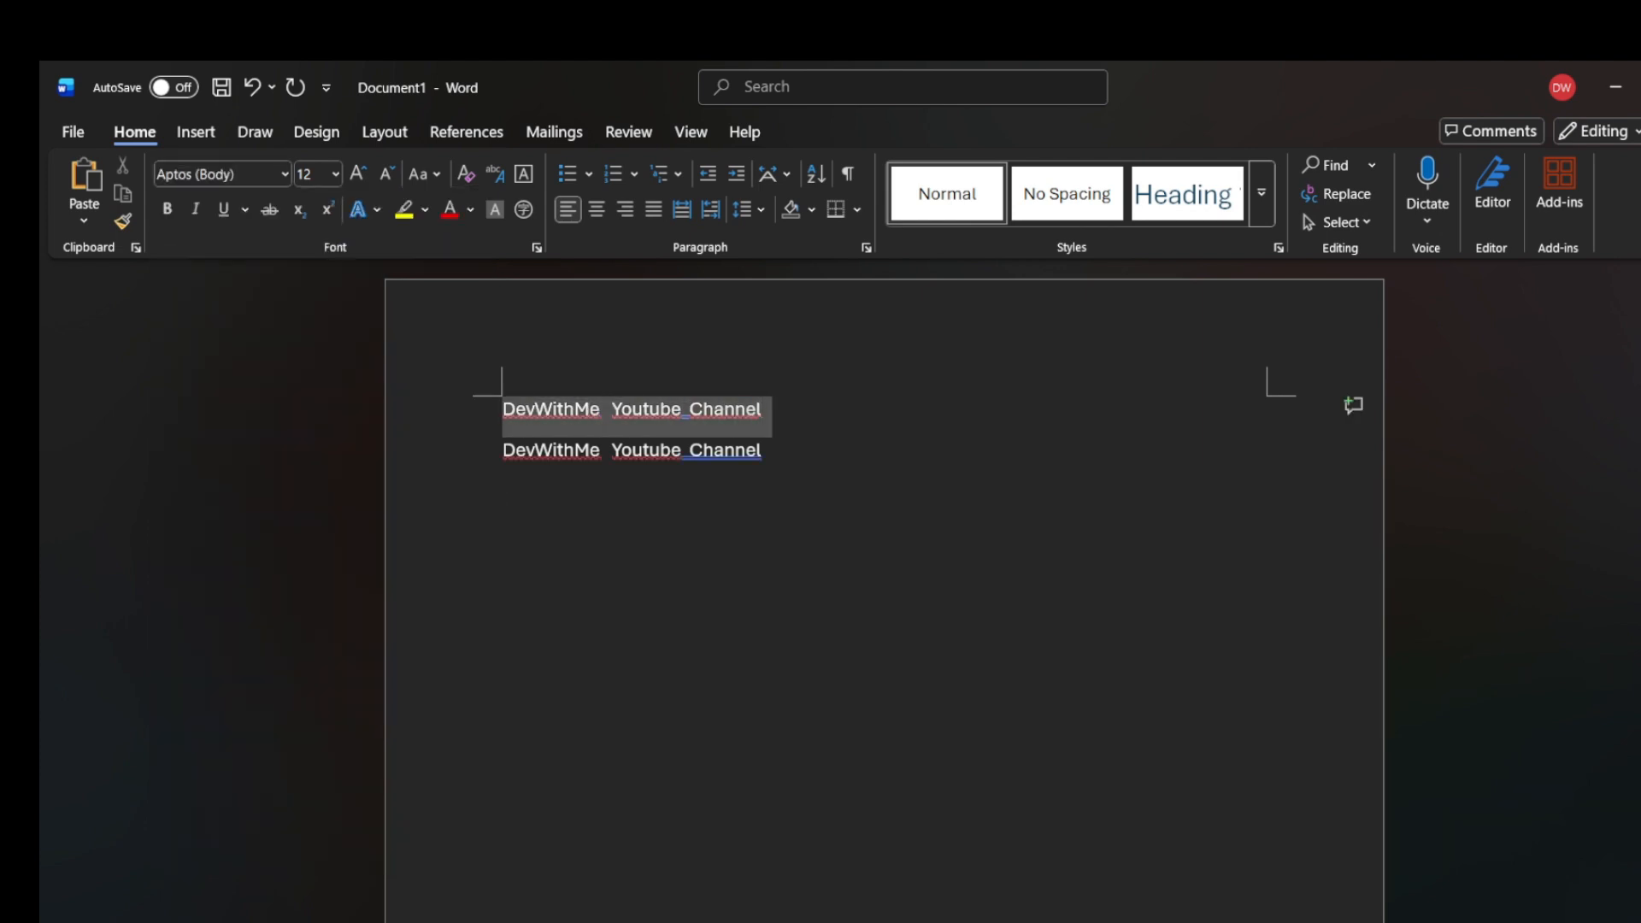
{"action": "left_click", "coordinate": [123, 193]}
{"action": "left_click", "coordinate": [502, 490]}
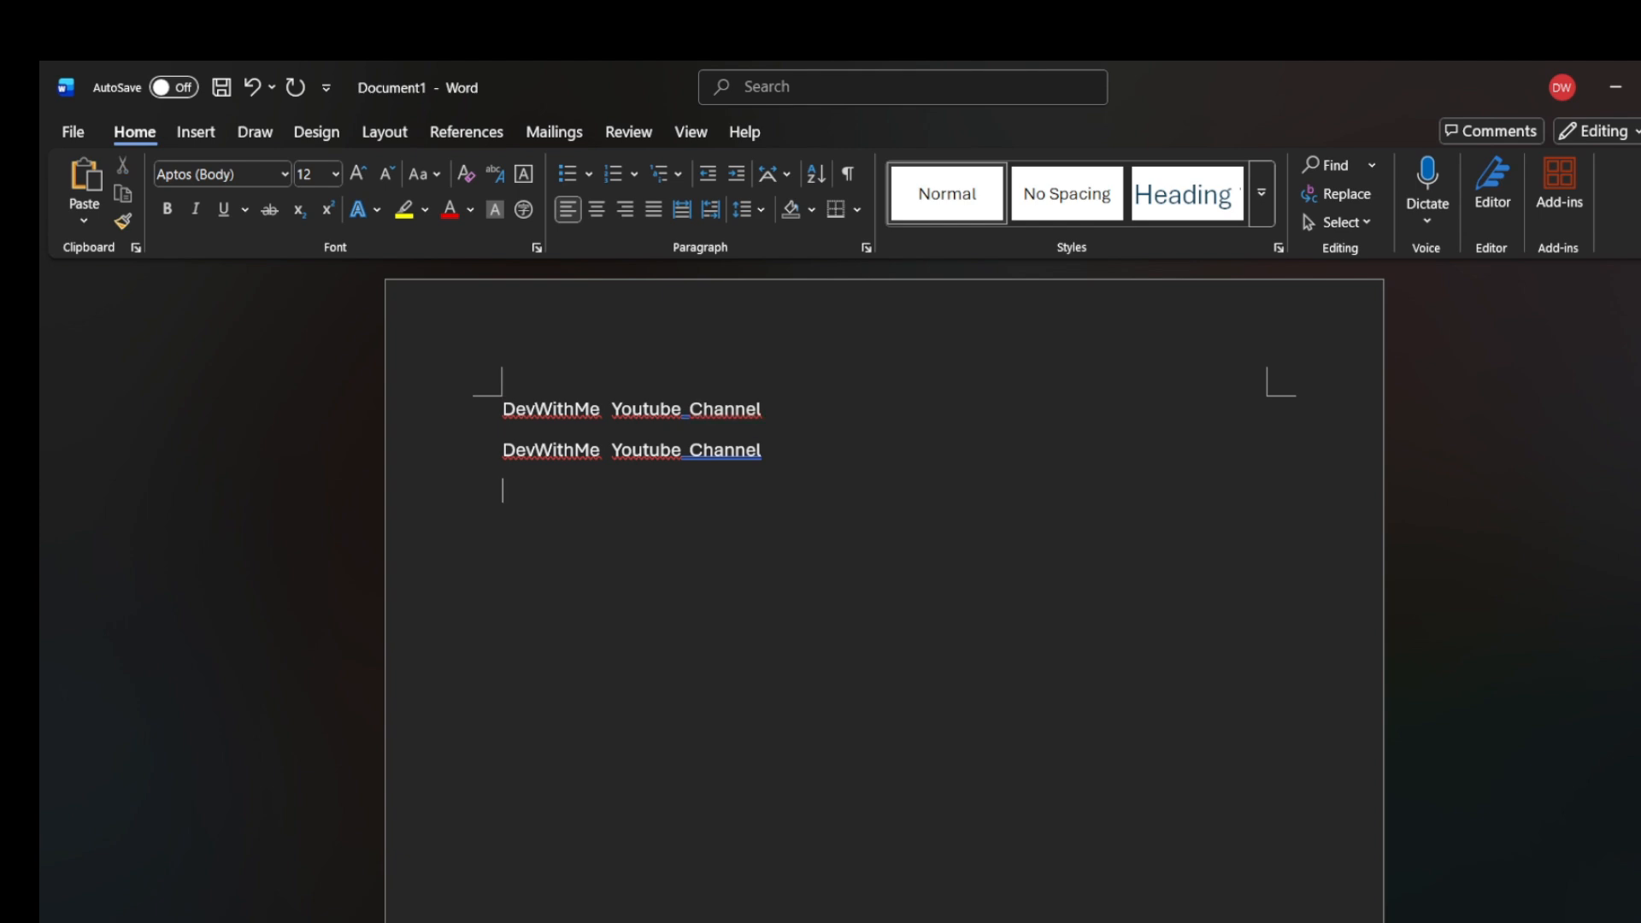
{"action": "left_click_drag", "start_coordinate": [763, 410], "coordinate": [503, 410]}
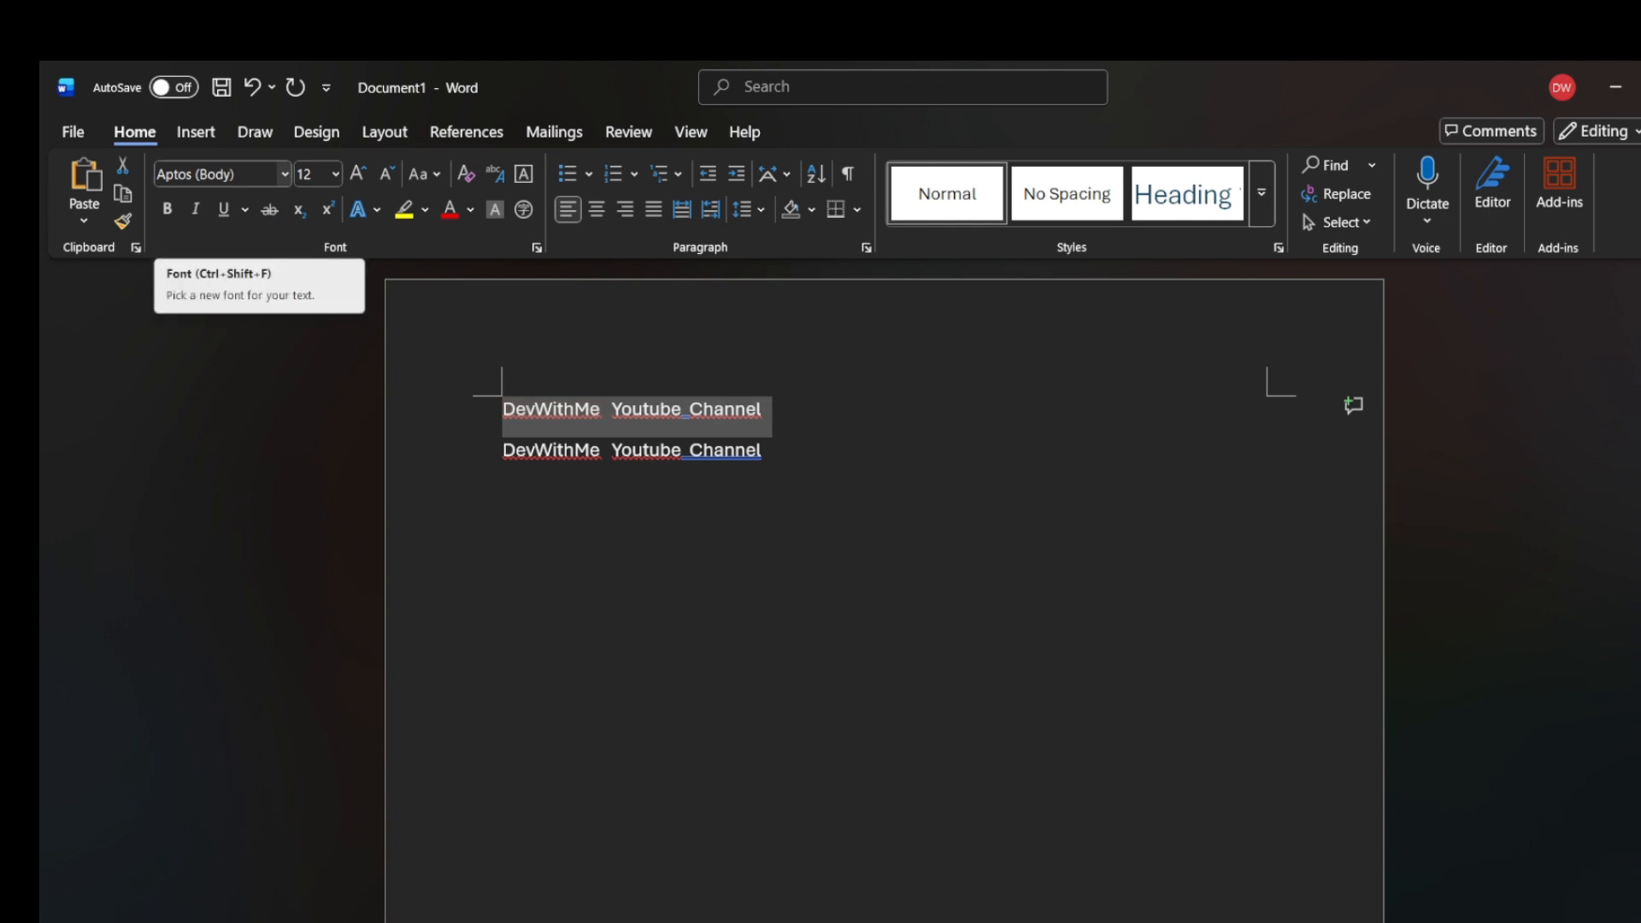
{"action": "left_click", "coordinate": [284, 174]}
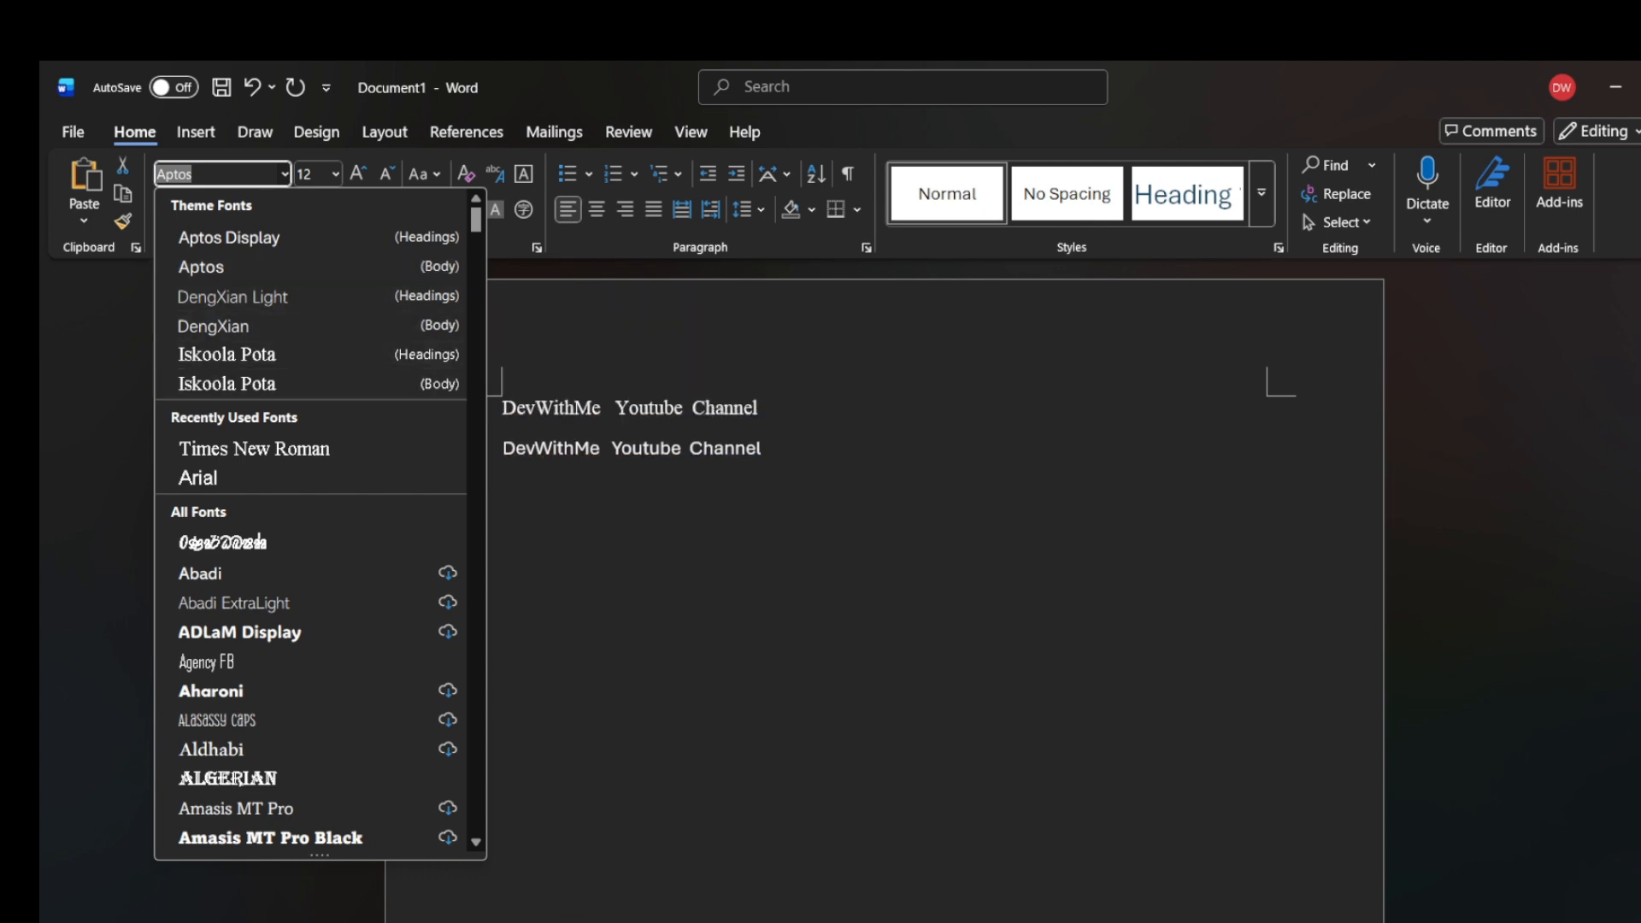
{"action": "scroll", "coordinate": [256, 624], "scroll_direction": "down", "scroll_amount": 20}
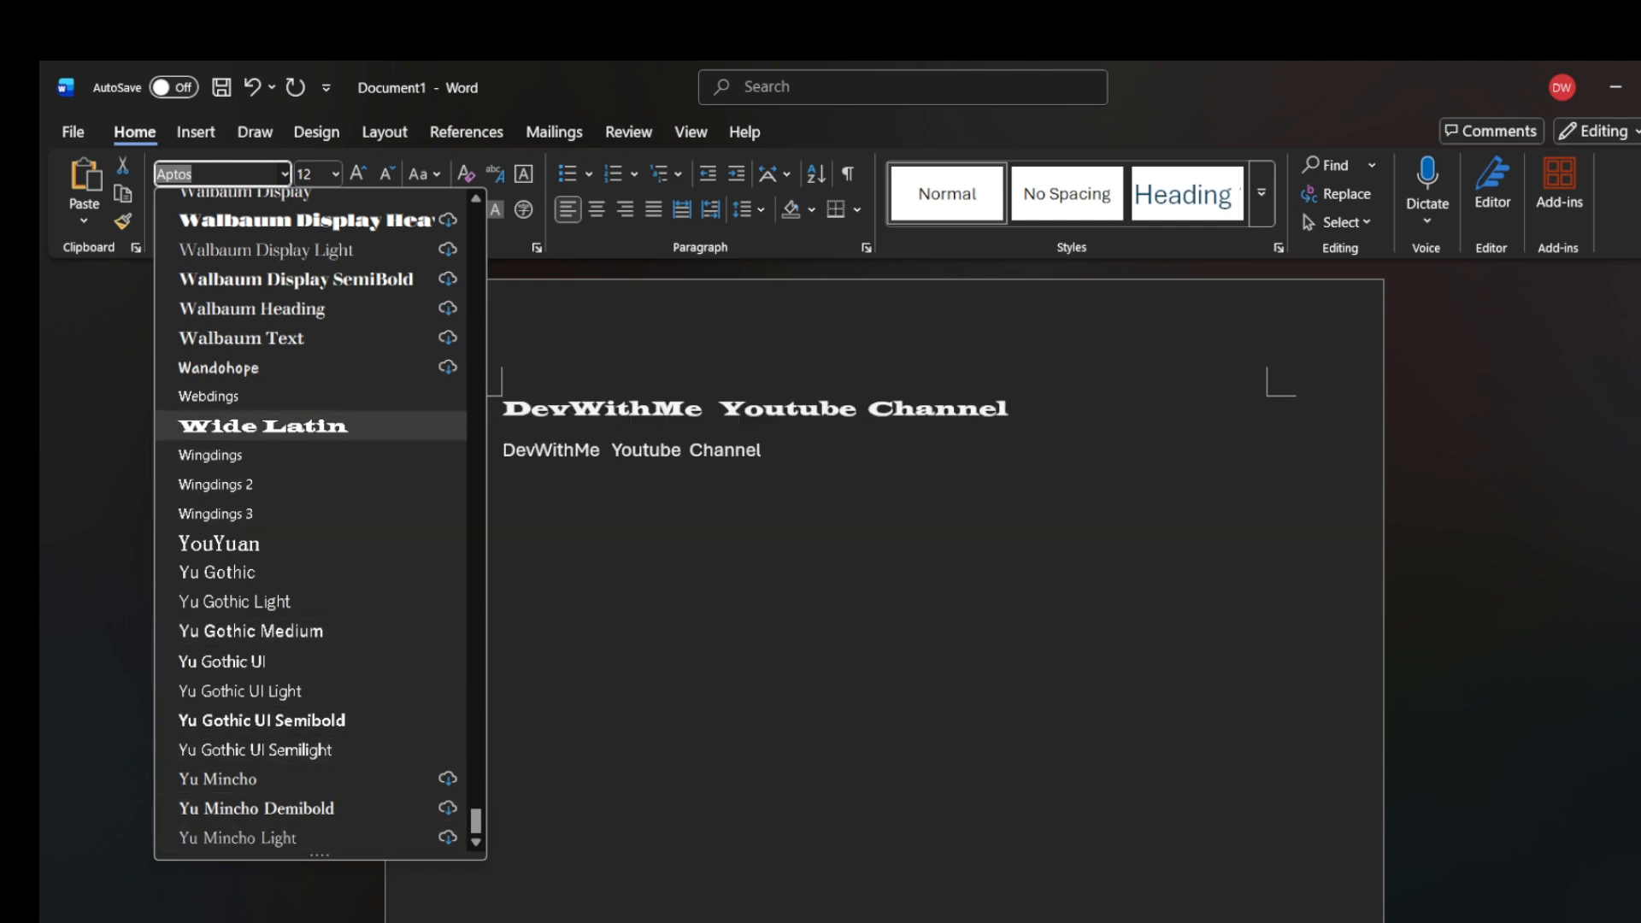
{"action": "scroll", "coordinate": [259, 531], "scroll_direction": "up", "scroll_amount": 20}
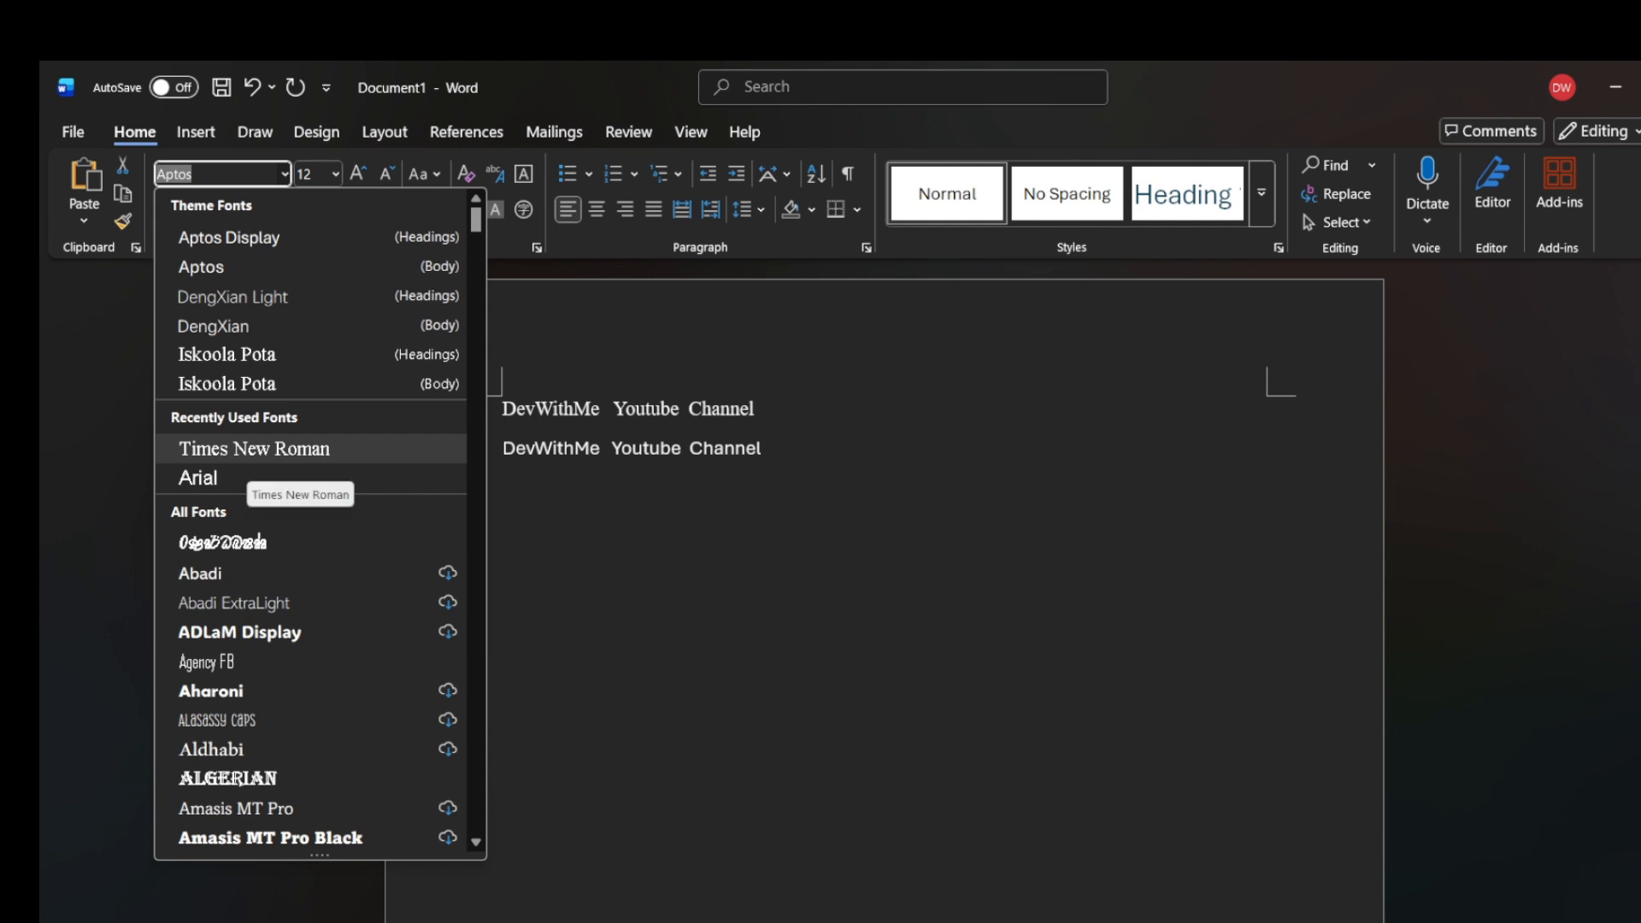
{"action": "left_click", "coordinate": [248, 451]}
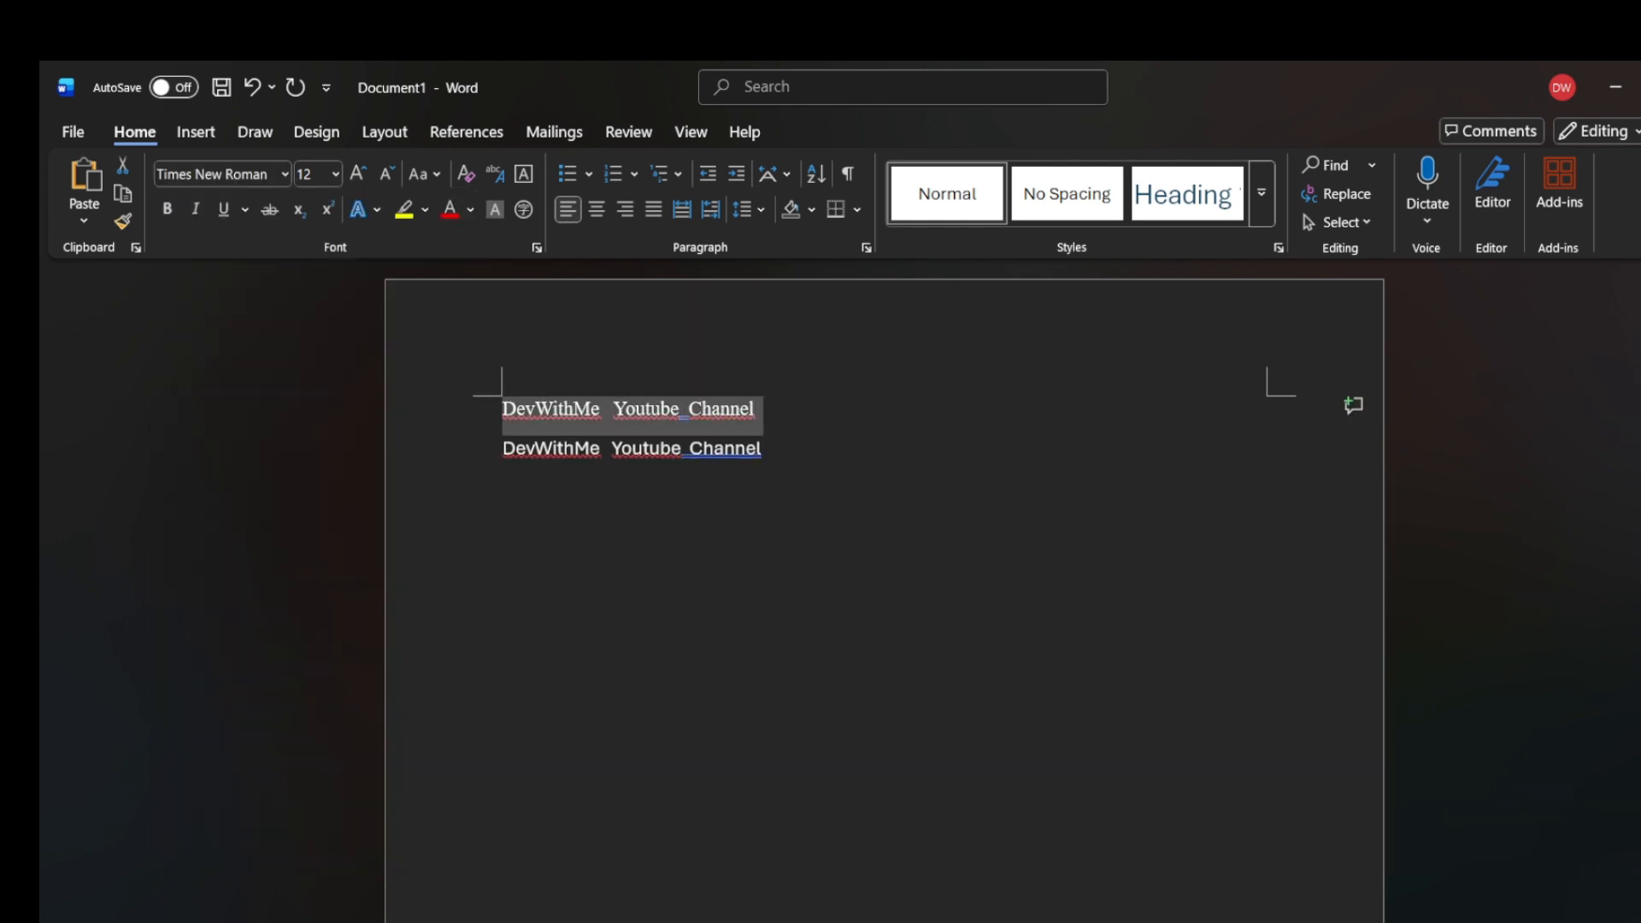
- Set the font size of the first DevWithMe Youtube Channel line to 20
{"action": "left_click", "coordinate": [502, 488]}
{"action": "left_click_drag", "start_coordinate": [757, 408], "coordinate": [502, 408]}
{"action": "left_click", "coordinate": [502, 489]}
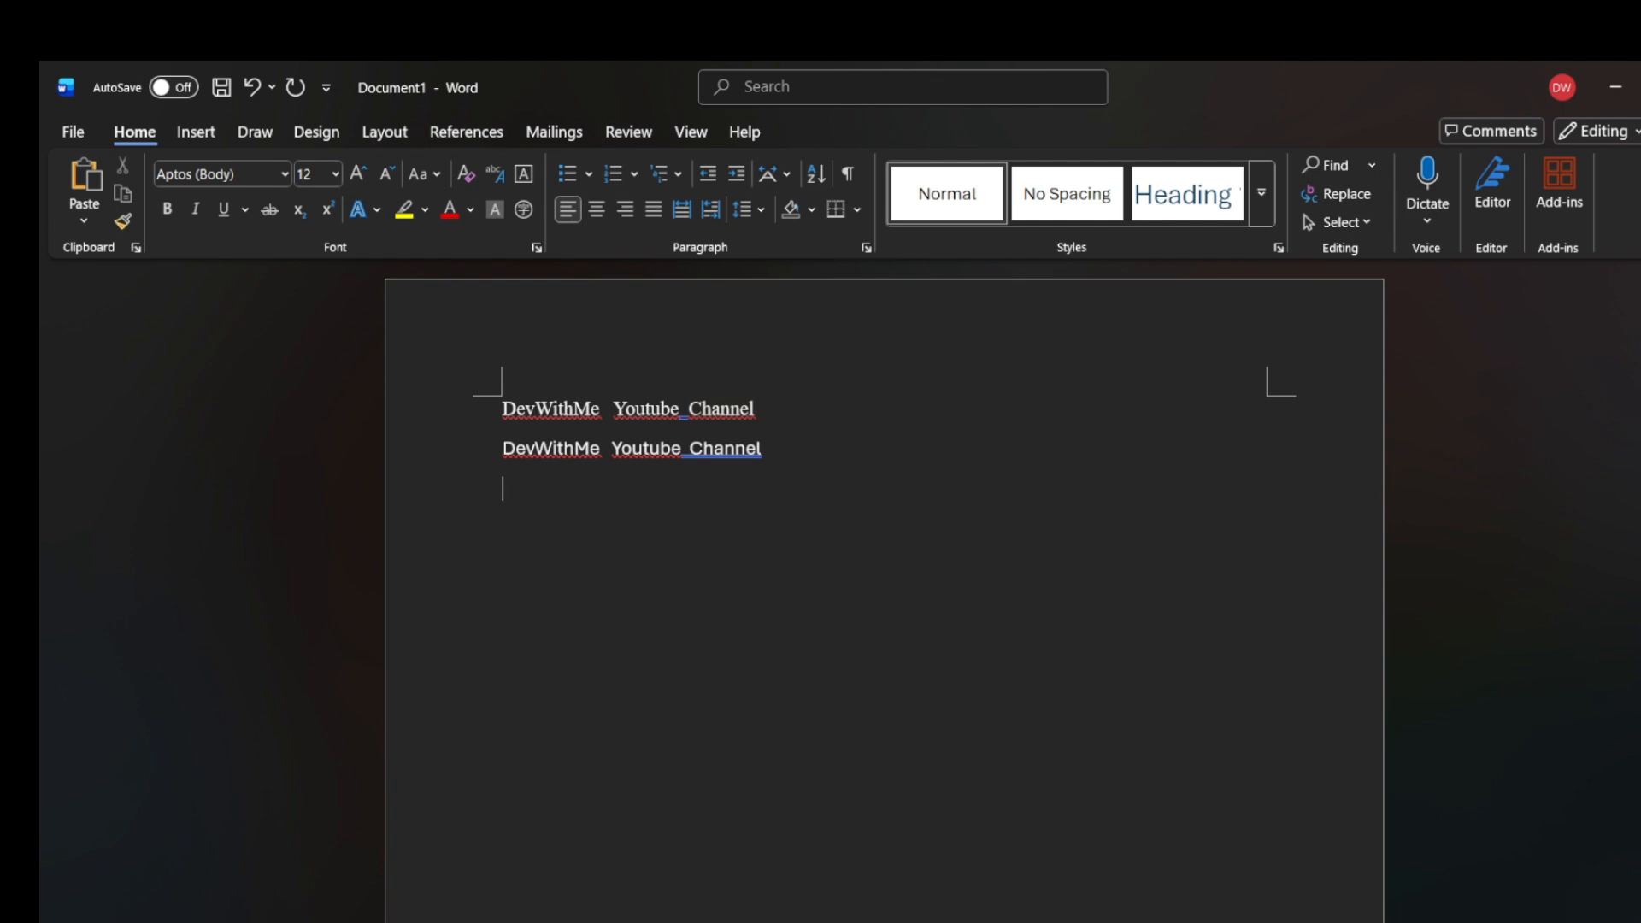
{"action": "left_click_drag", "start_coordinate": [762, 408], "coordinate": [503, 409]}
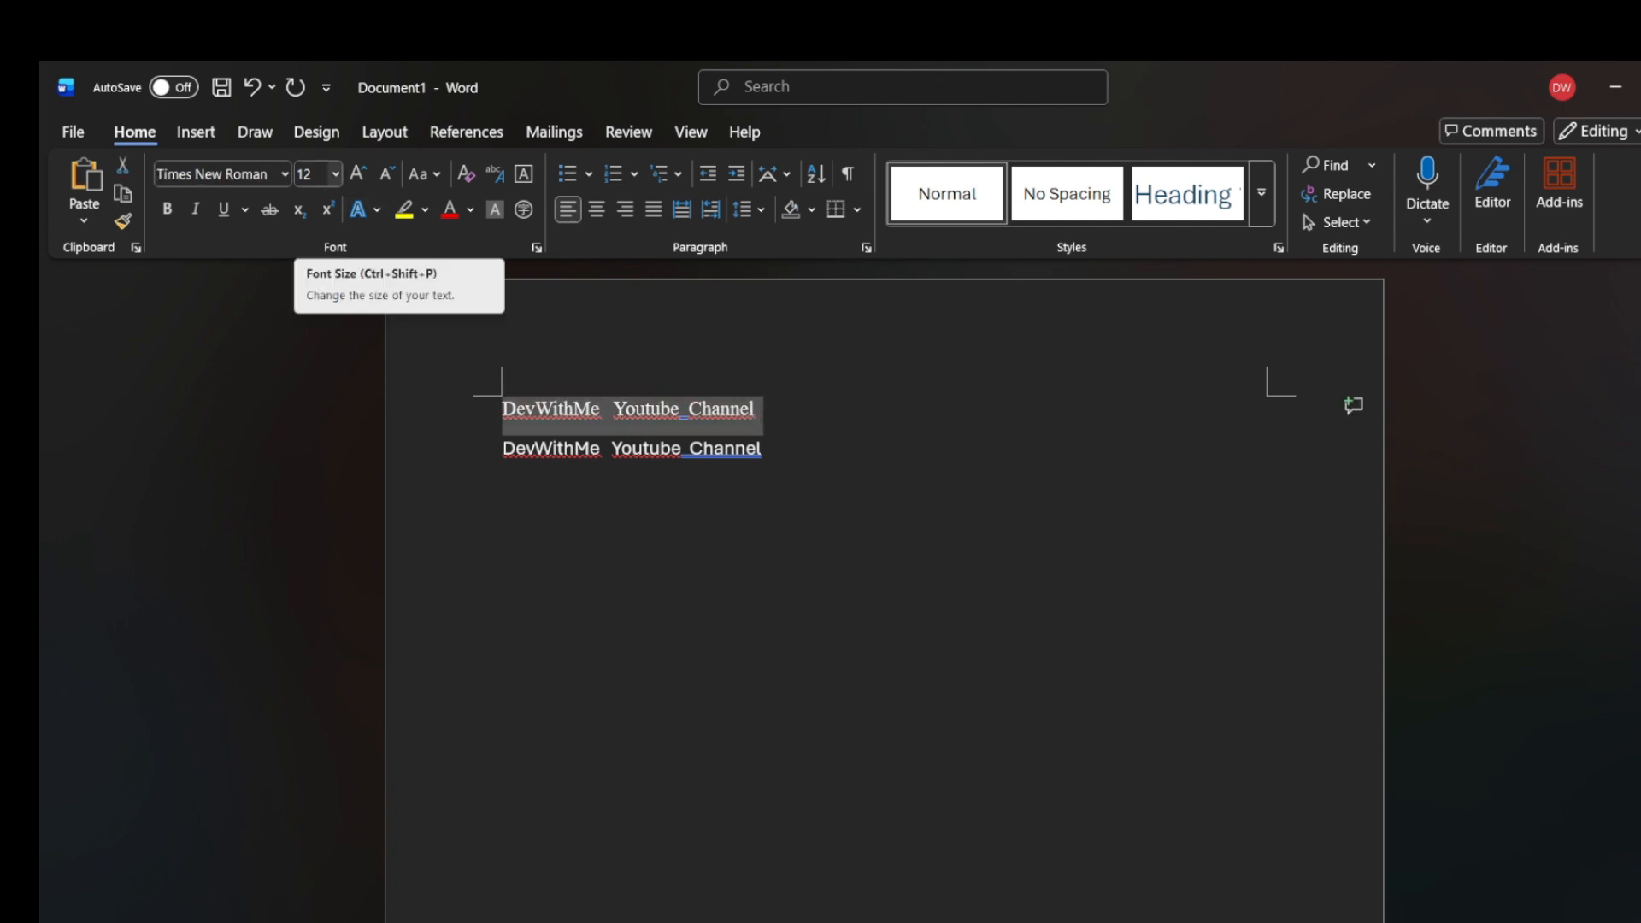
{"action": "left_click", "coordinate": [335, 174]}
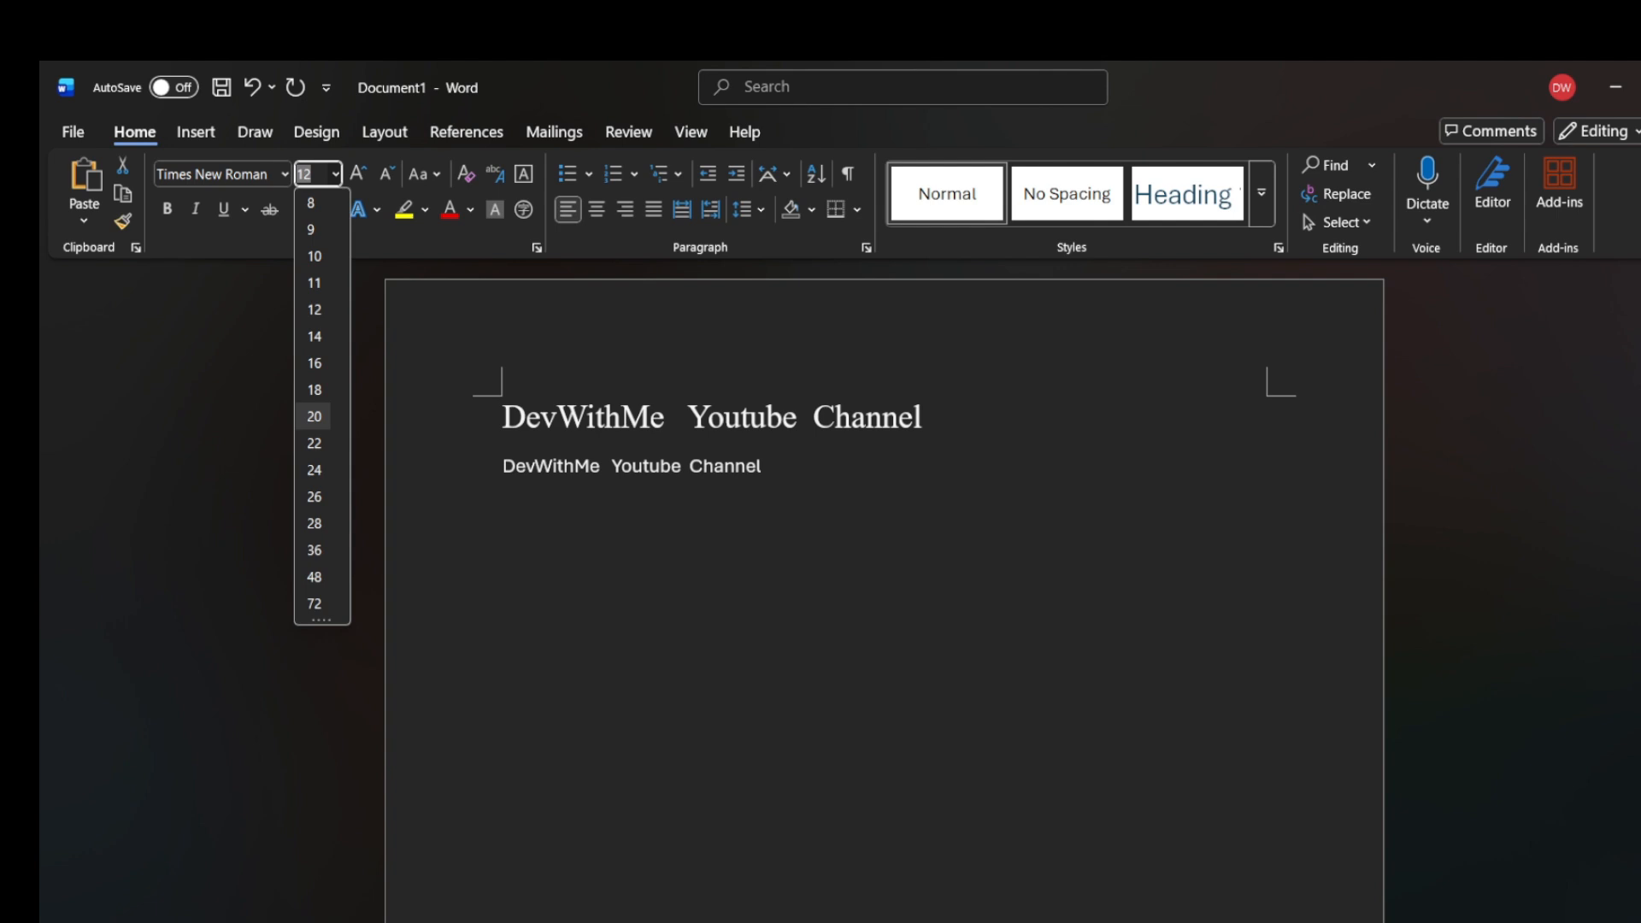
{"action": "left_click", "coordinate": [313, 416]}
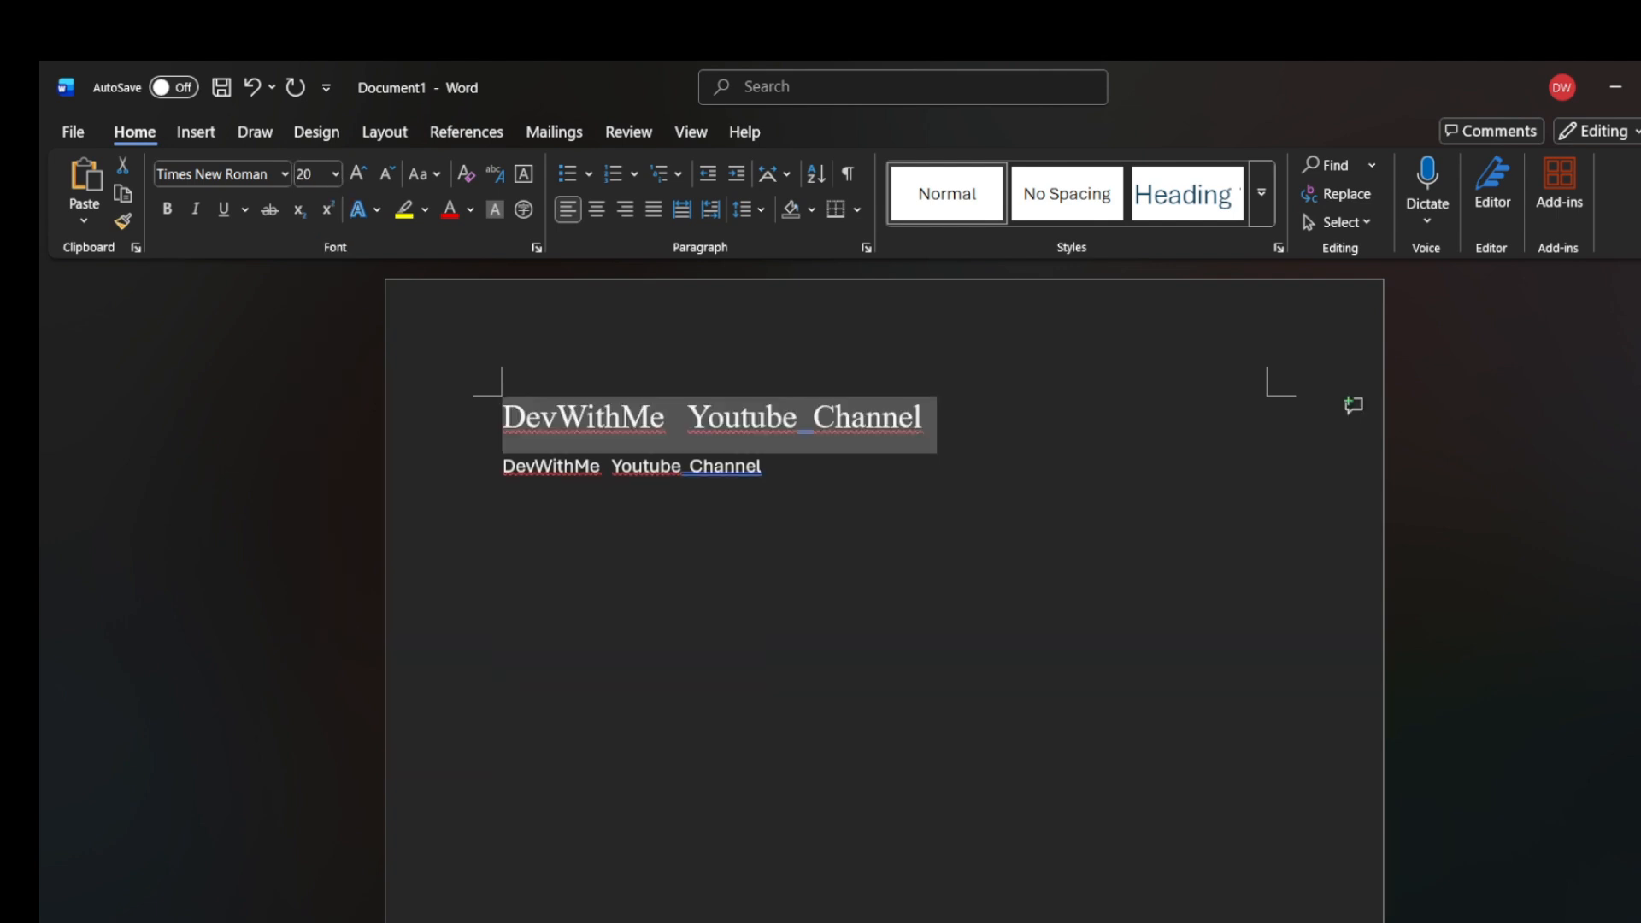
{"action": "left_click", "coordinate": [502, 506]}
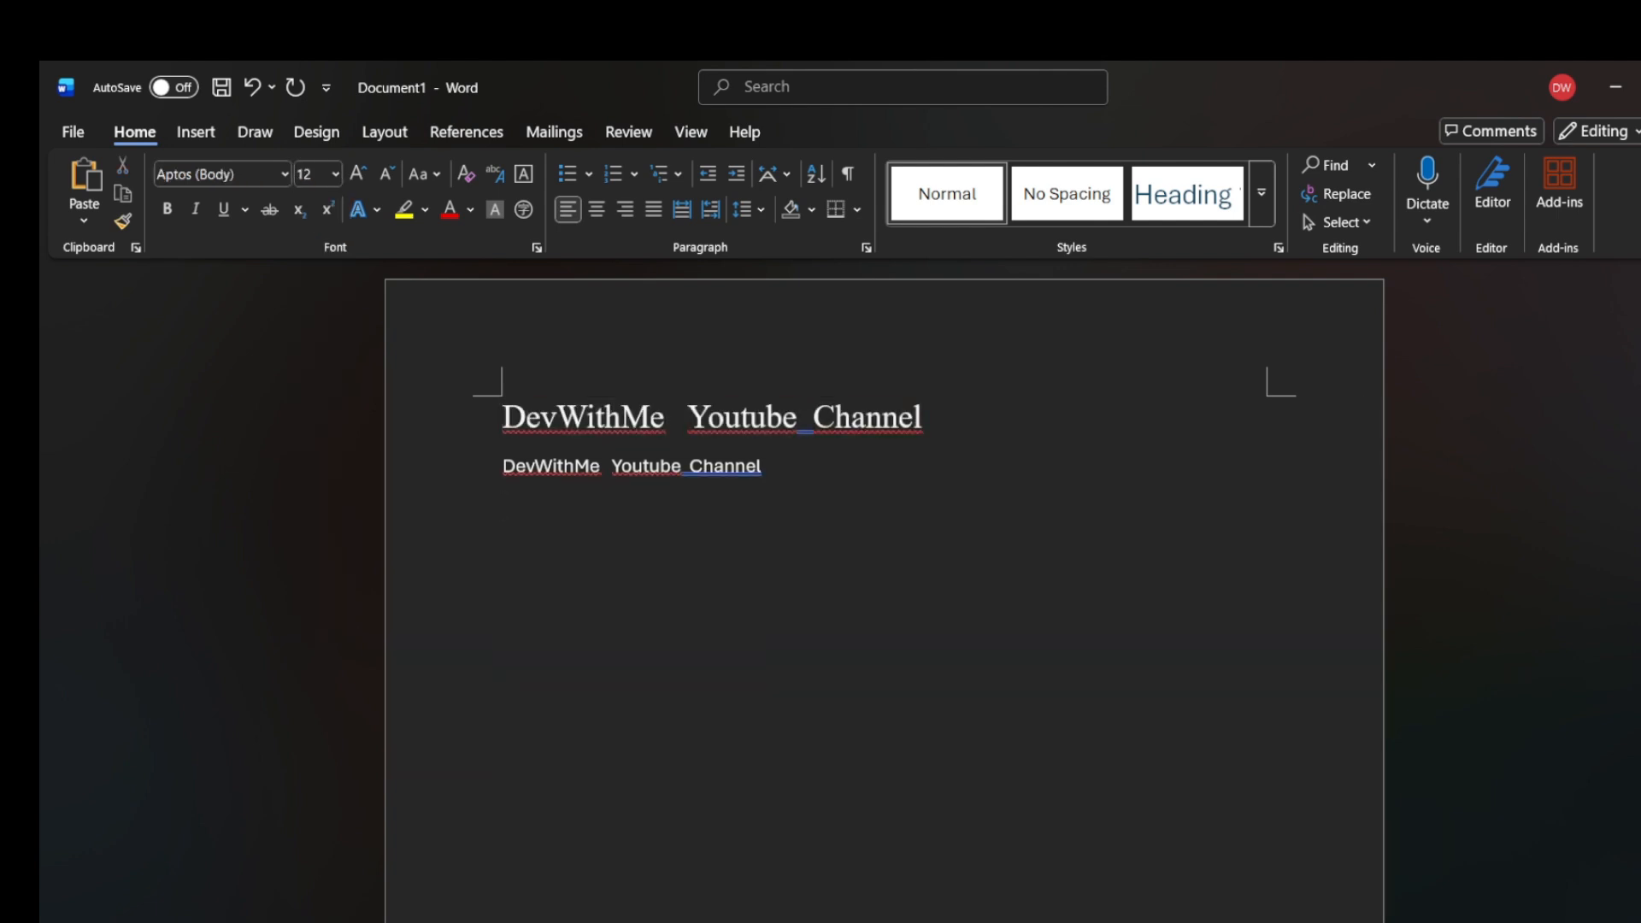
{"action": "left_click", "coordinate": [504, 418]}
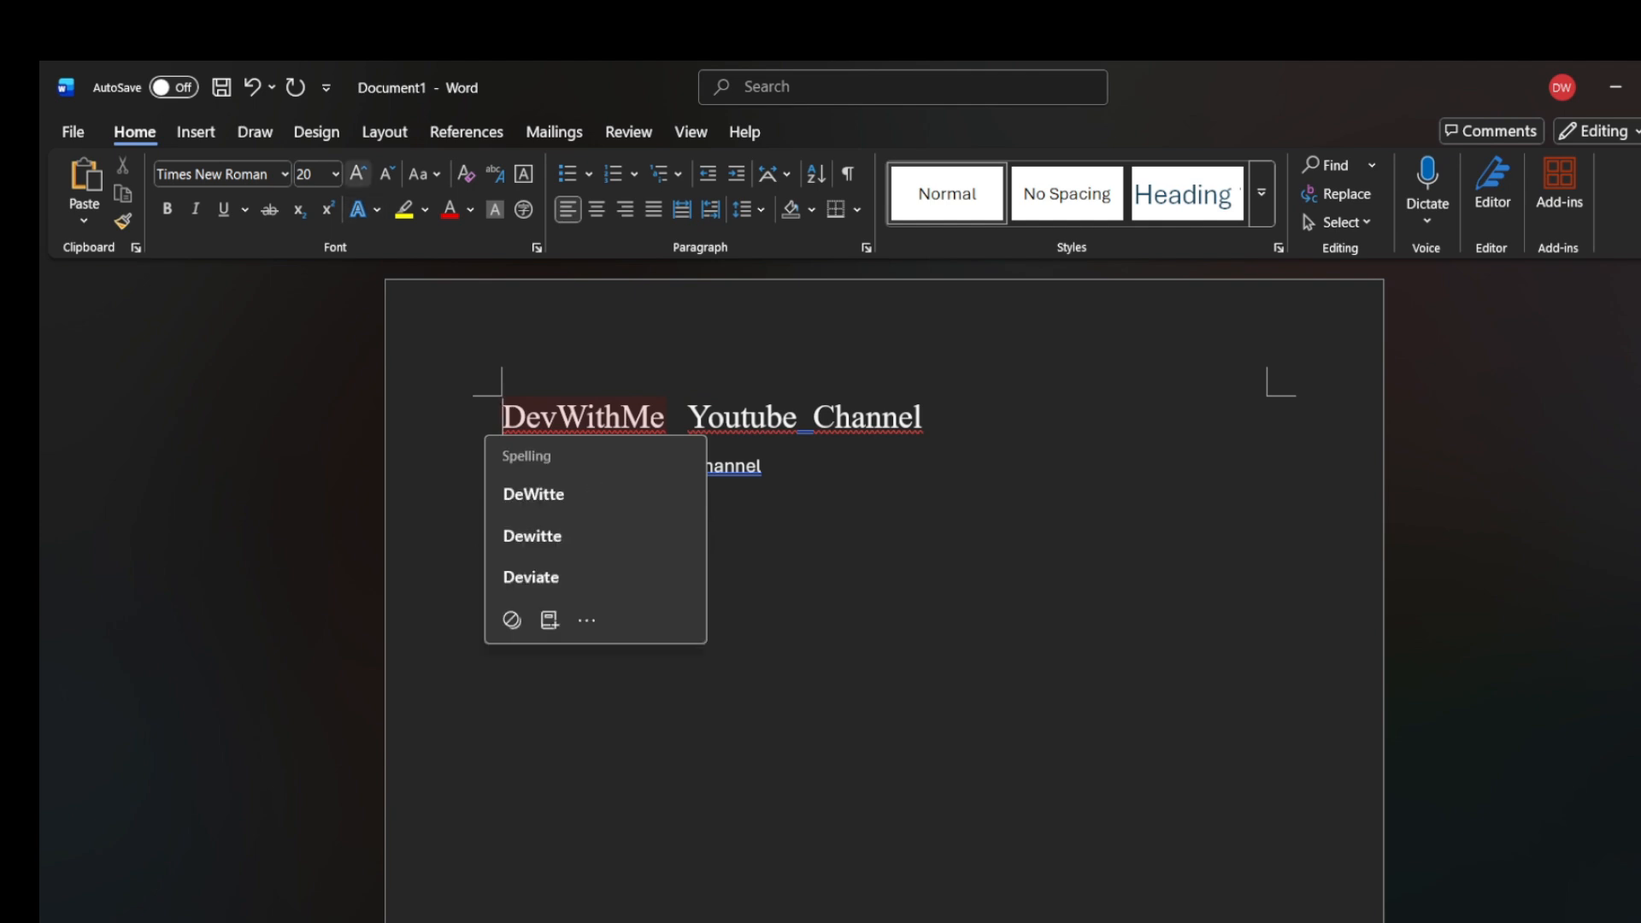
{"action": "left_click", "coordinate": [503, 506]}
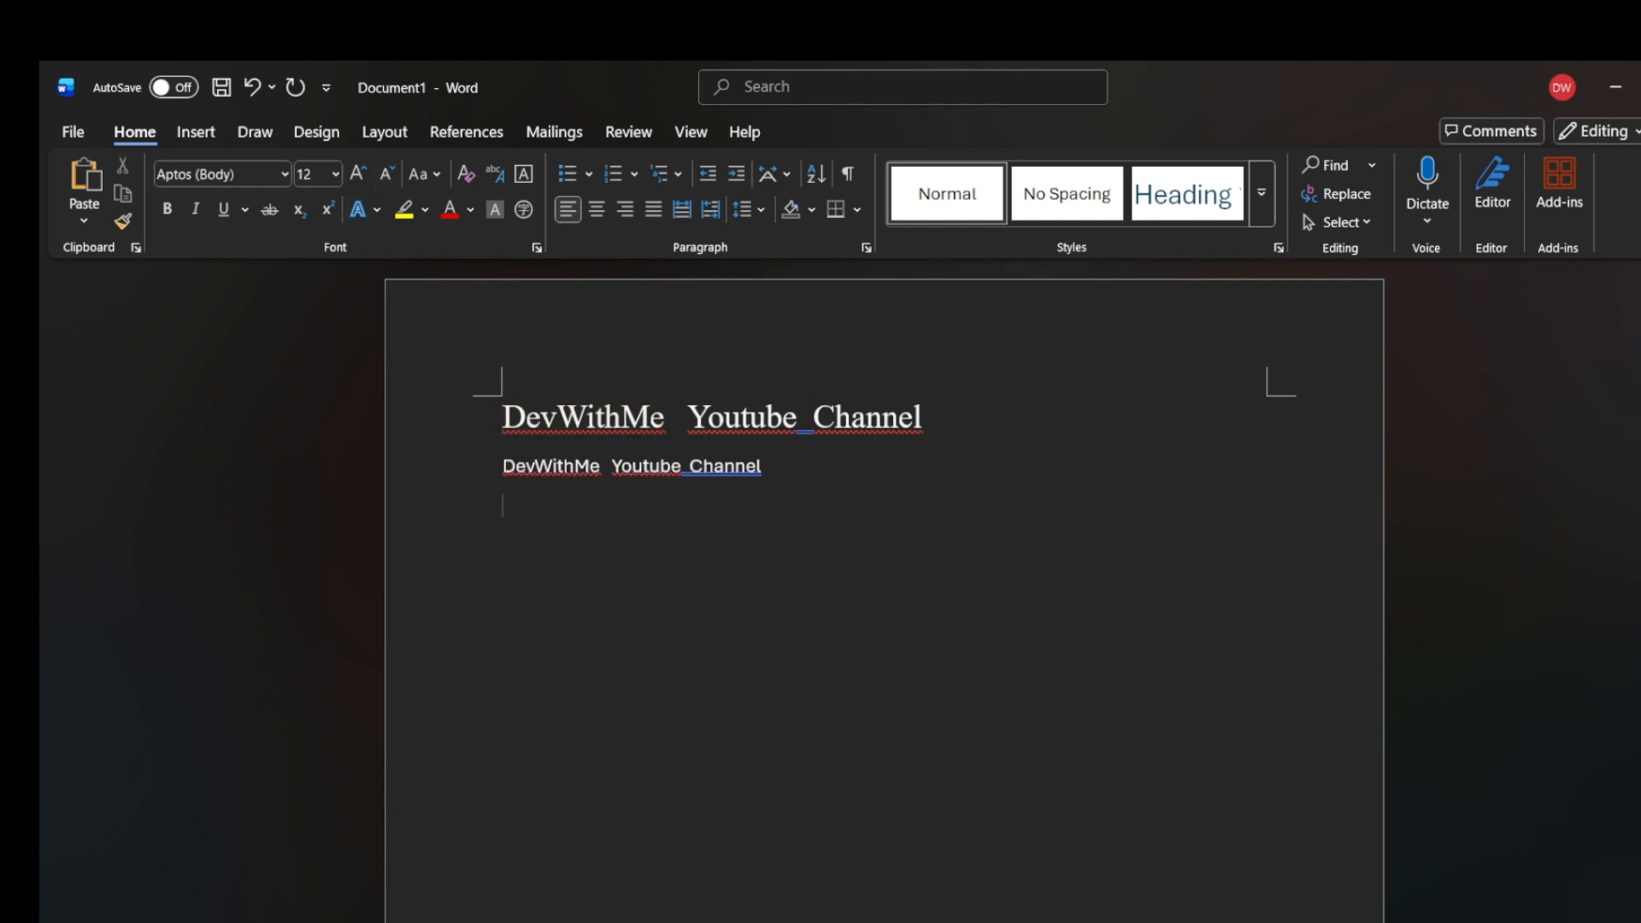
- Decrease the first line's font size stepwise to 12
{"action": "left_click_drag", "start_coordinate": [924, 418], "coordinate": [503, 417]}
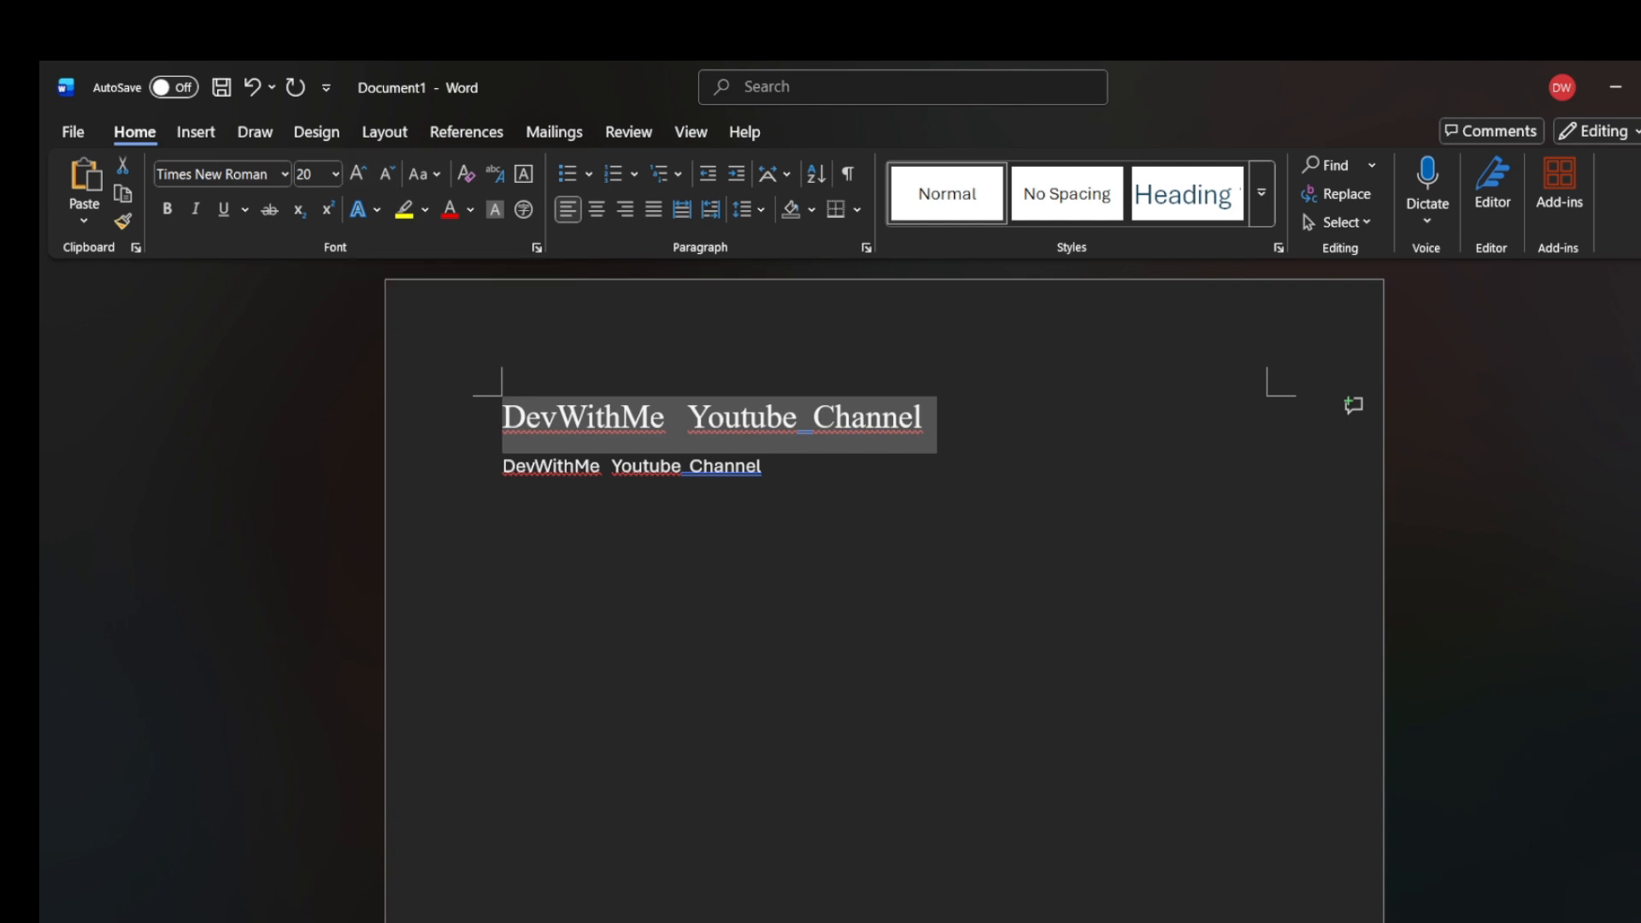
{"action": "left_click", "coordinate": [920, 417]}
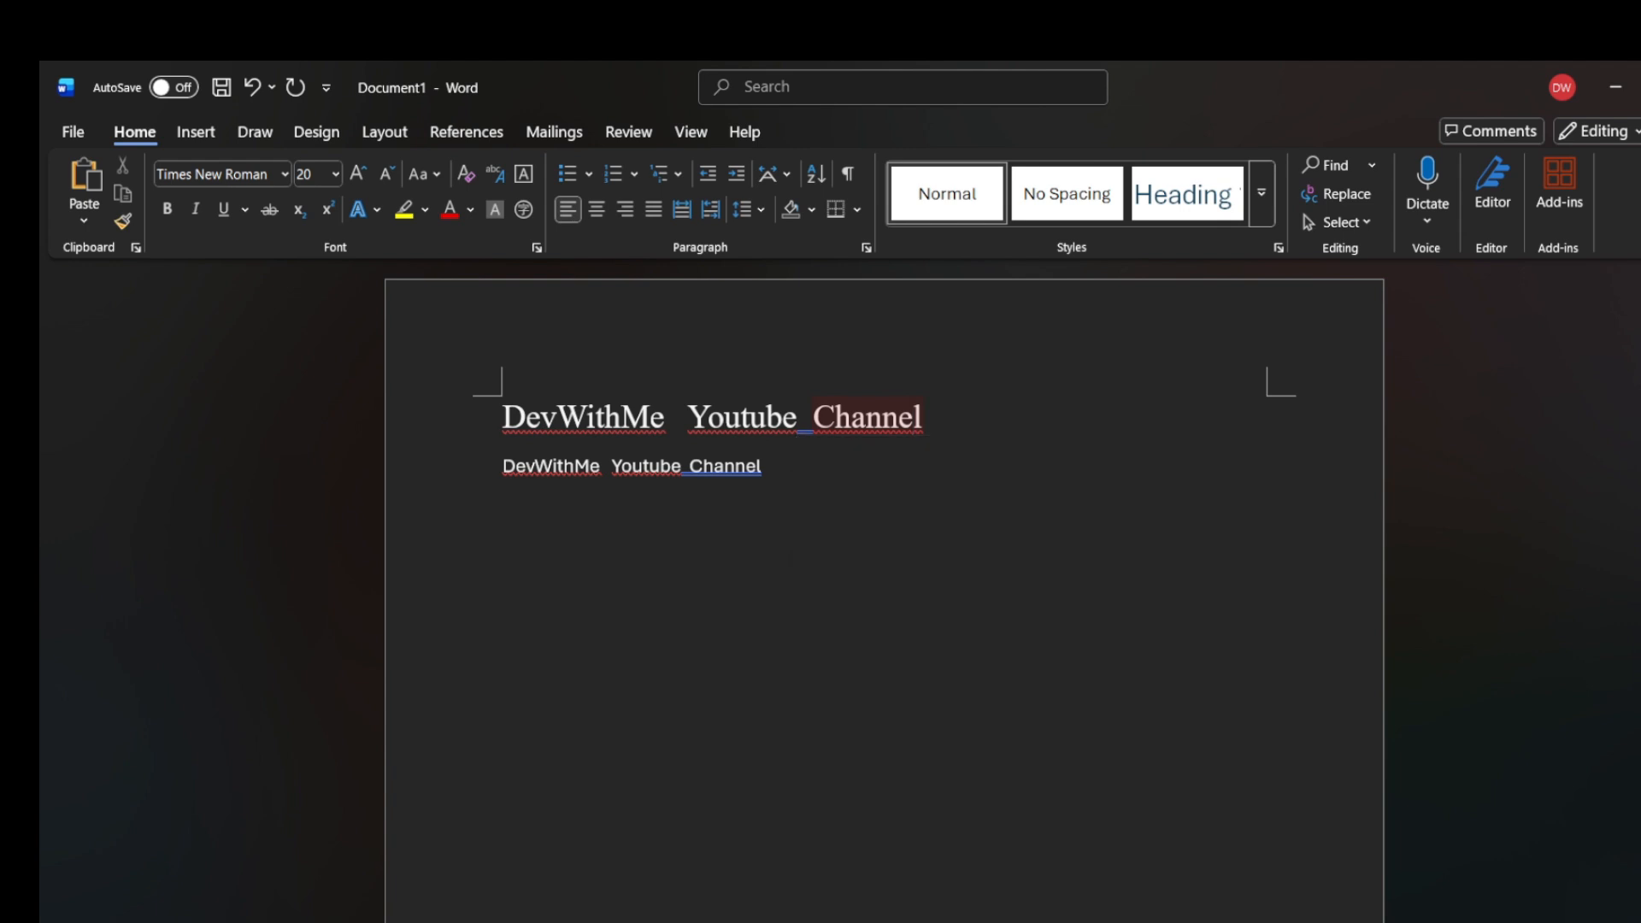
{"action": "left_click_drag", "start_coordinate": [923, 418], "coordinate": [502, 418]}
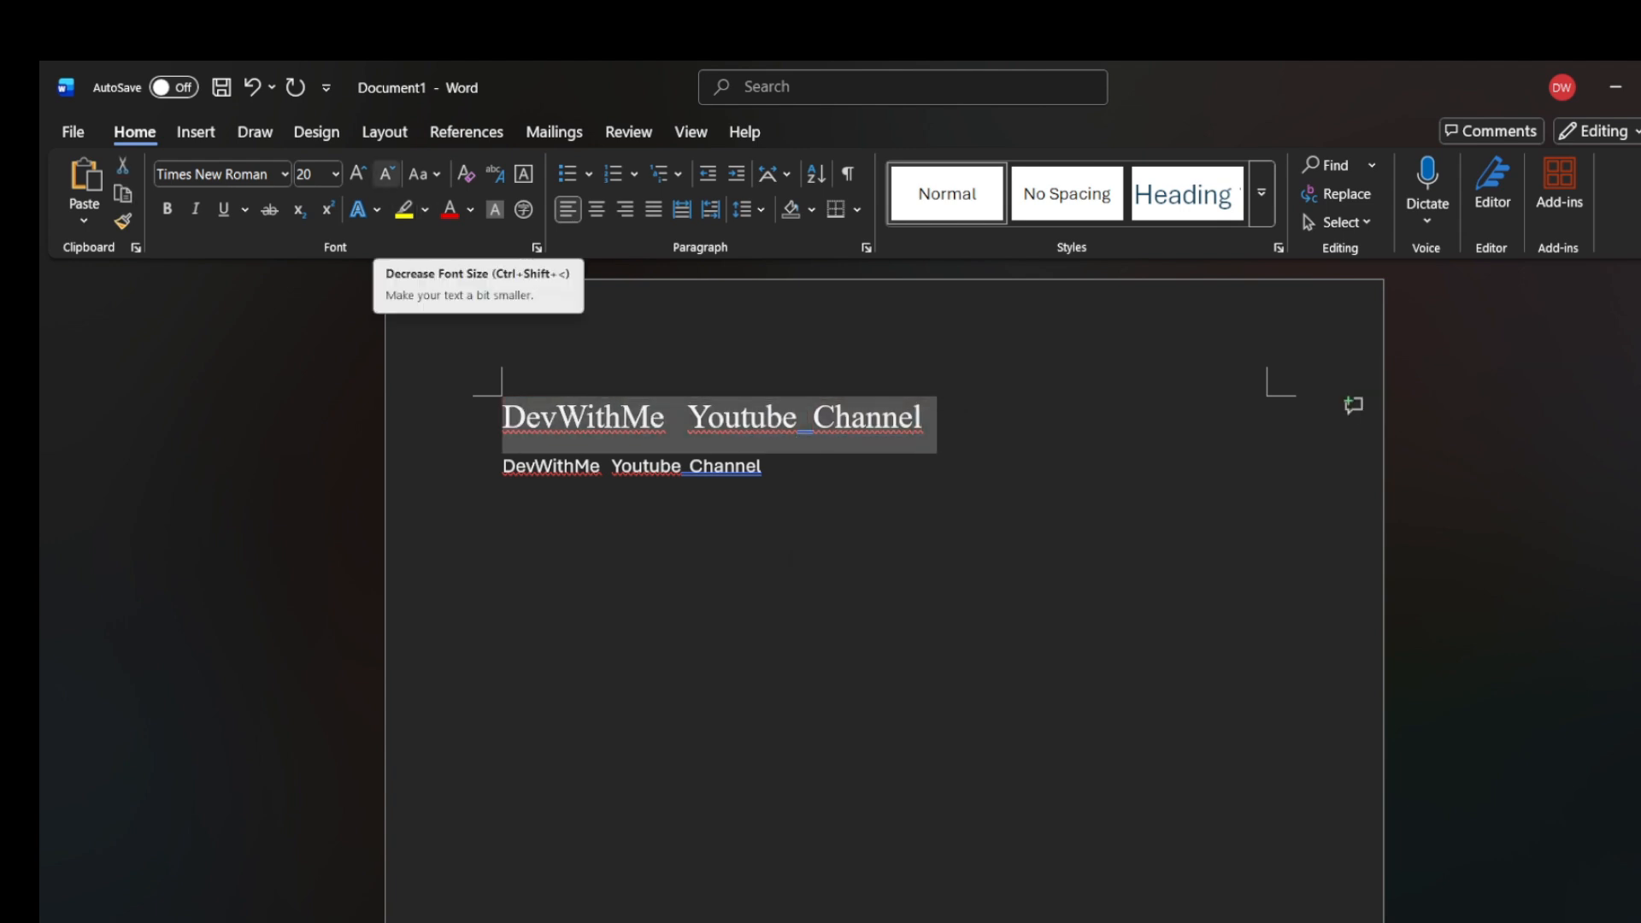
{"action": "left_click", "coordinate": [387, 174]}
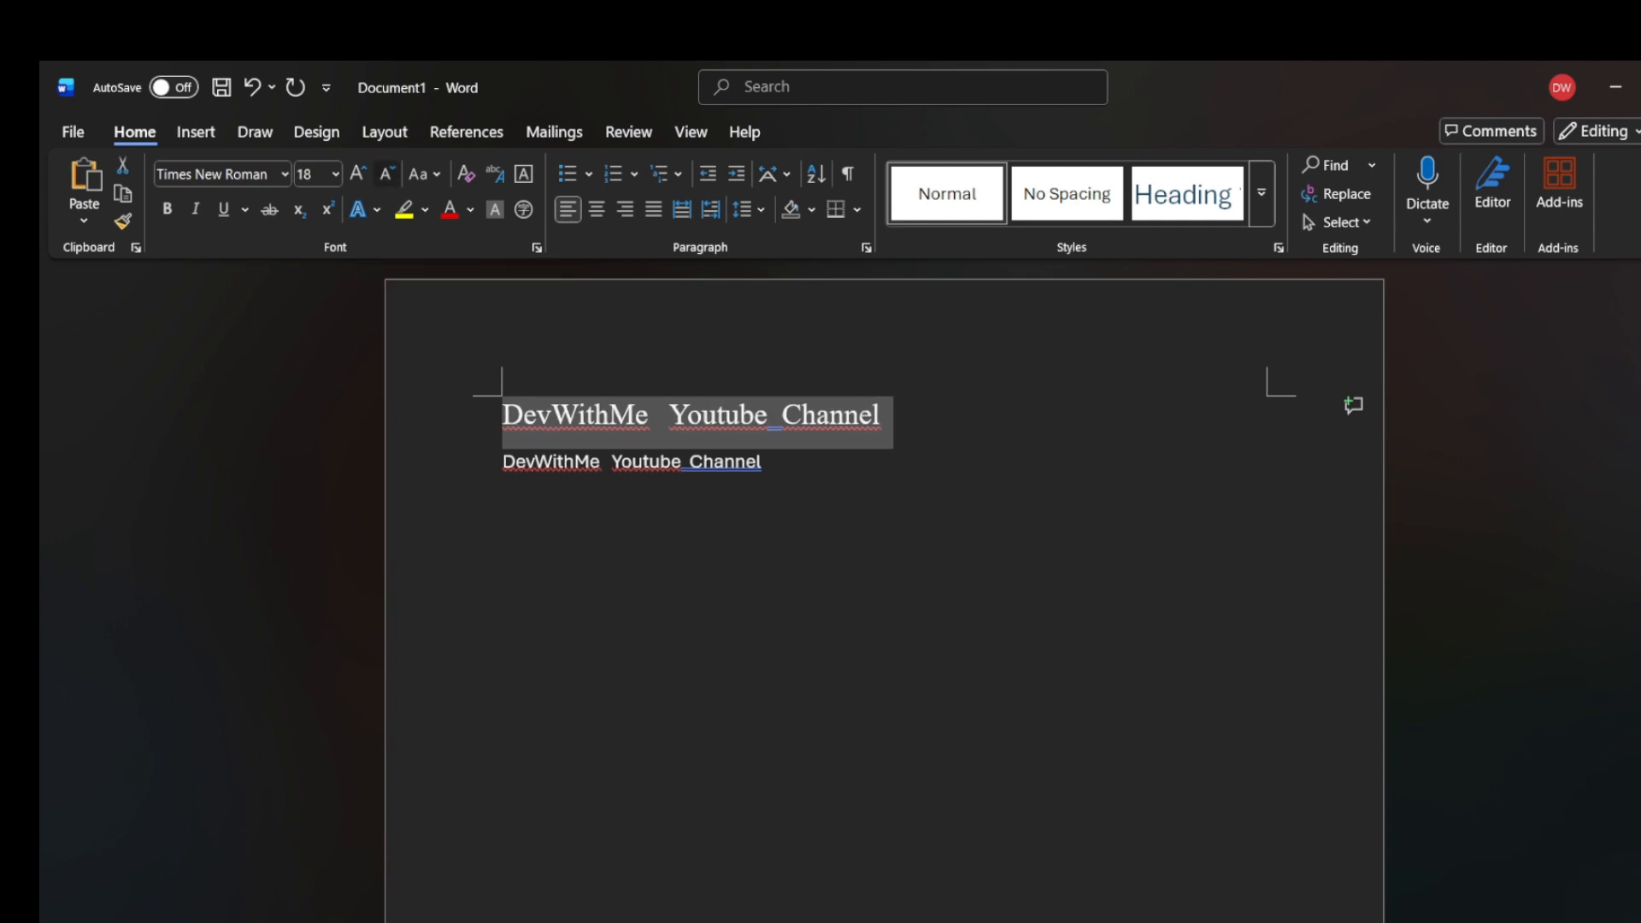
{"action": "left_click", "coordinate": [386, 173]}
{"action": "left_click", "coordinate": [386, 174]}
{"action": "left_click", "coordinate": [387, 173]}
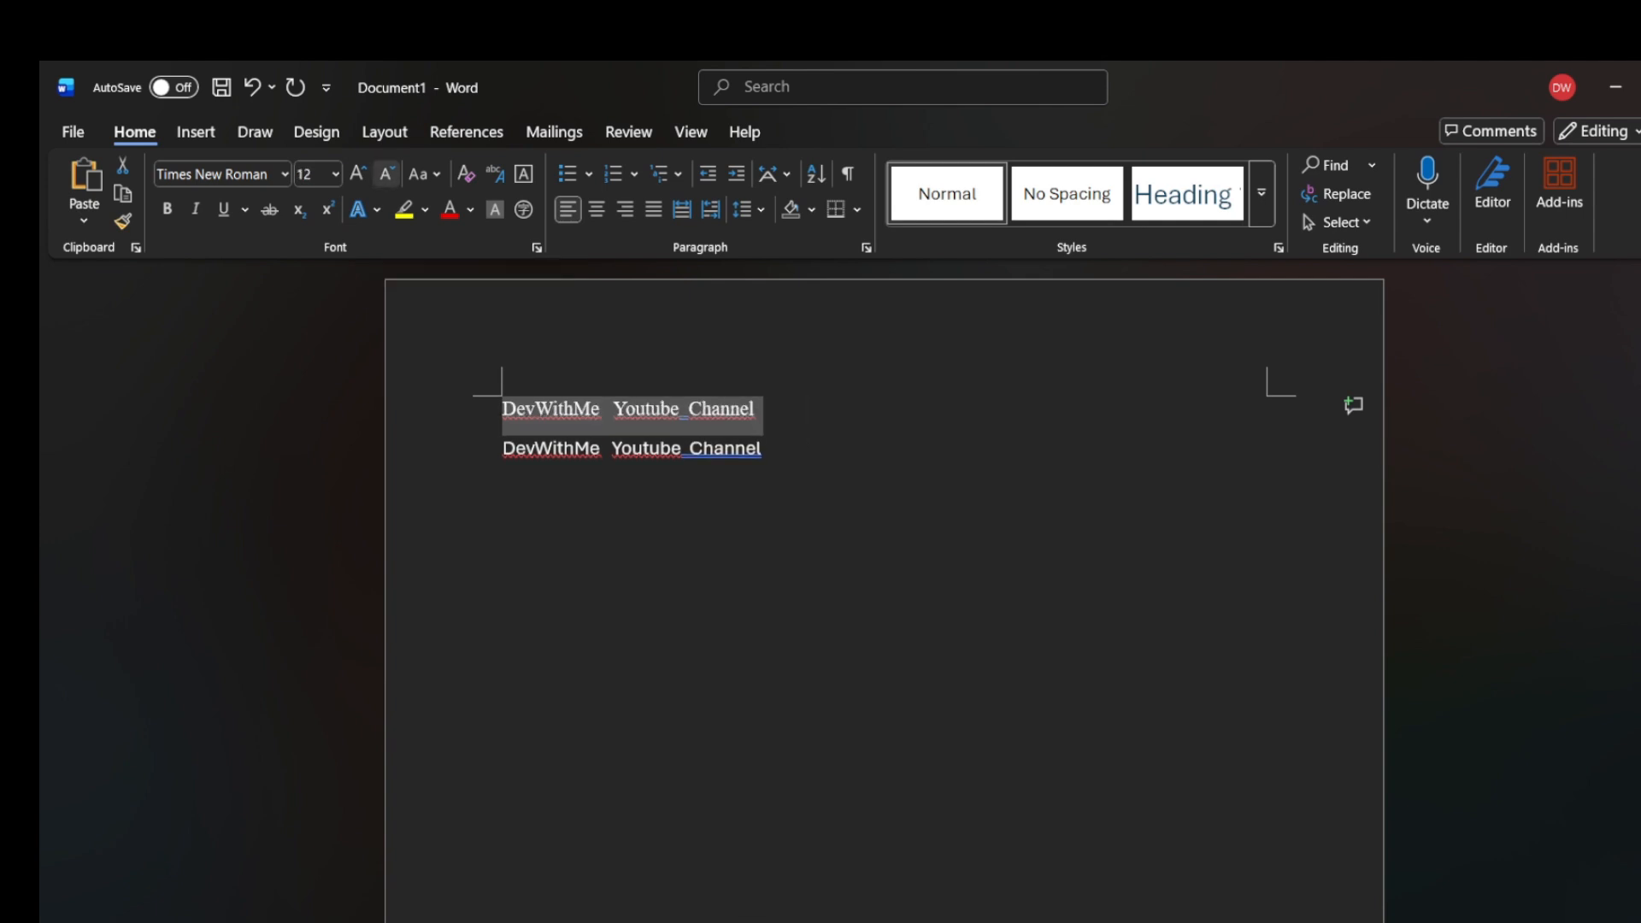
- Increase the first line's font size stepwise to 24
{"action": "left_click", "coordinate": [358, 174]}
{"action": "left_click", "coordinate": [358, 174]}
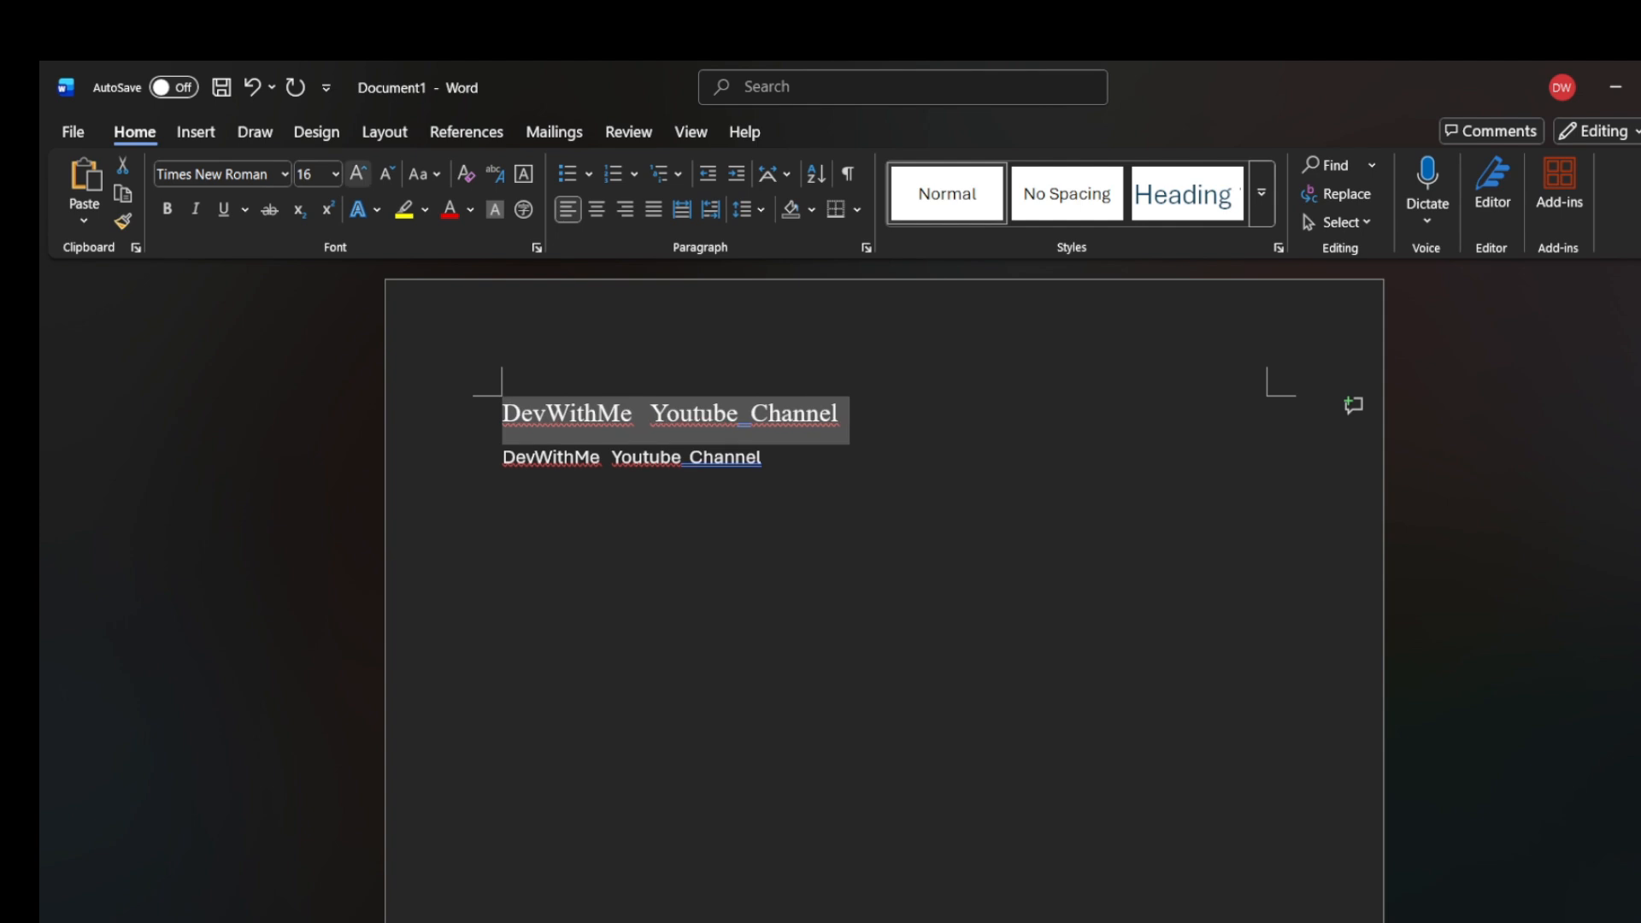
{"action": "left_click", "coordinate": [359, 174]}
{"action": "left_click", "coordinate": [358, 173]}
{"action": "left_click", "coordinate": [358, 174]}
{"action": "left_click", "coordinate": [358, 174]}
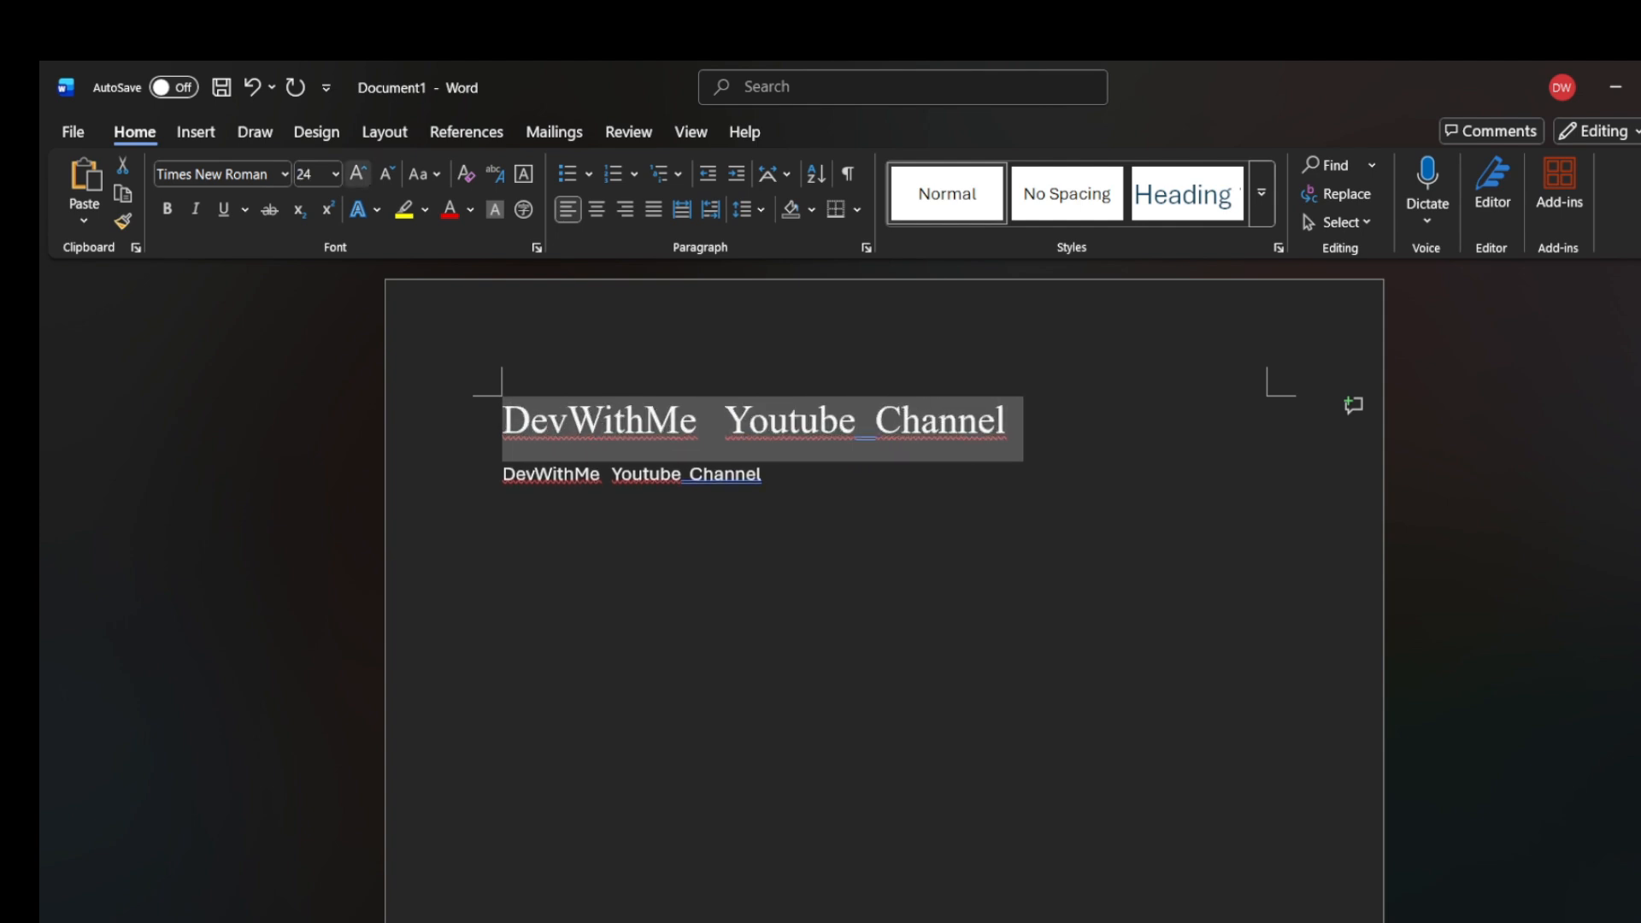
{"action": "left_click", "coordinate": [502, 514]}
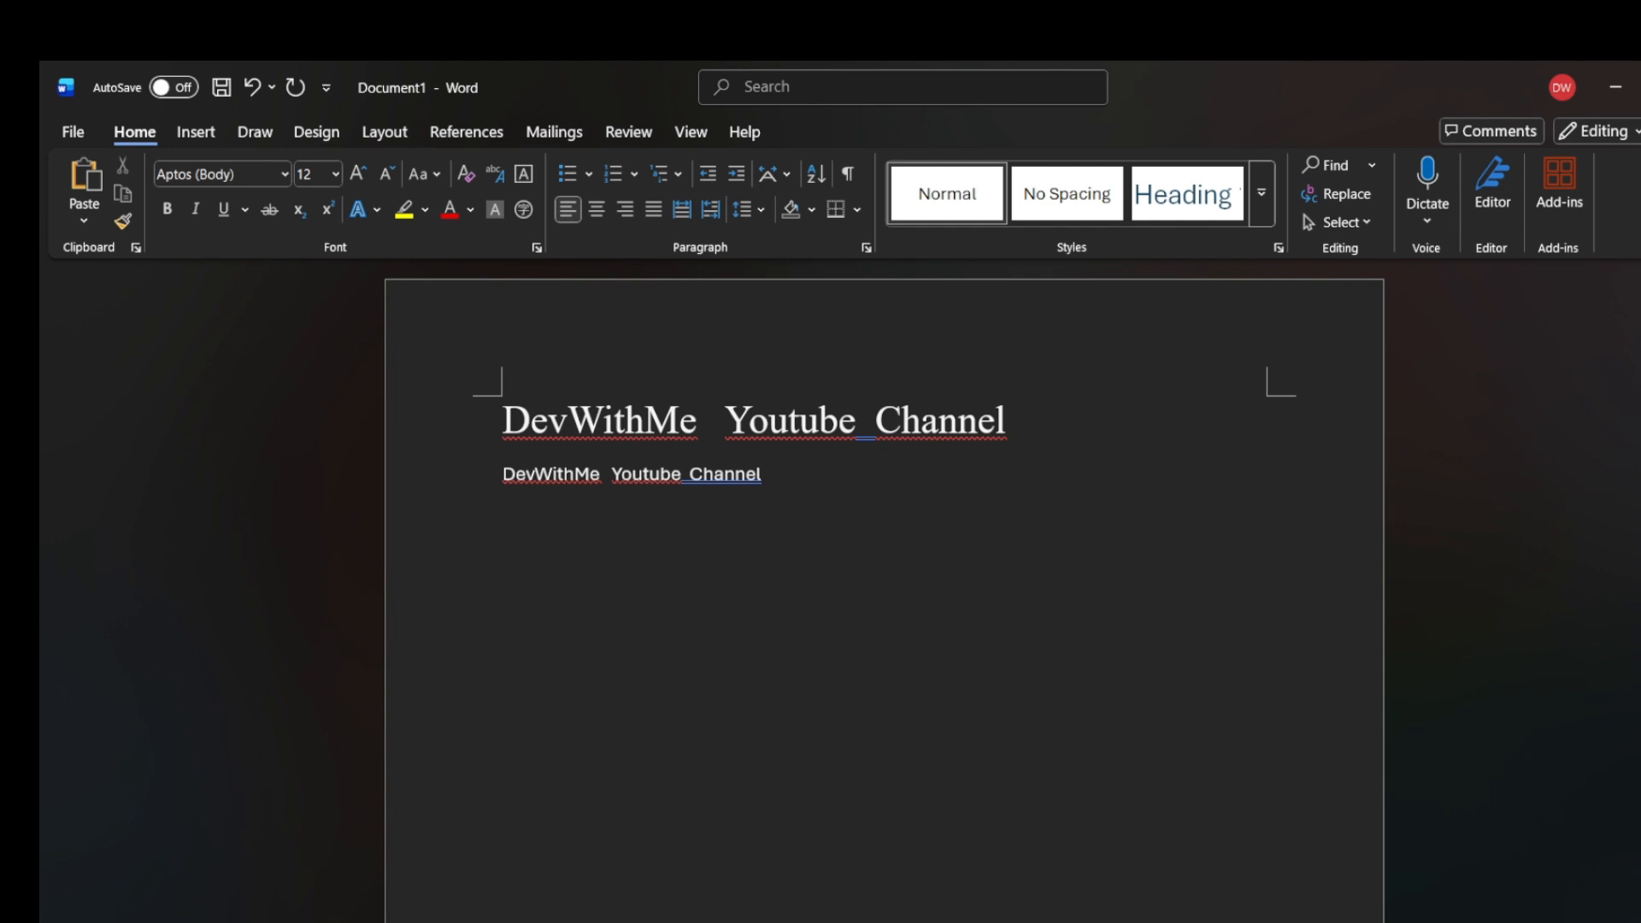
- Make the whole first DevWithMe Youtube Channel line bold
{"action": "left_click_drag", "start_coordinate": [1022, 423], "coordinate": [503, 423]}
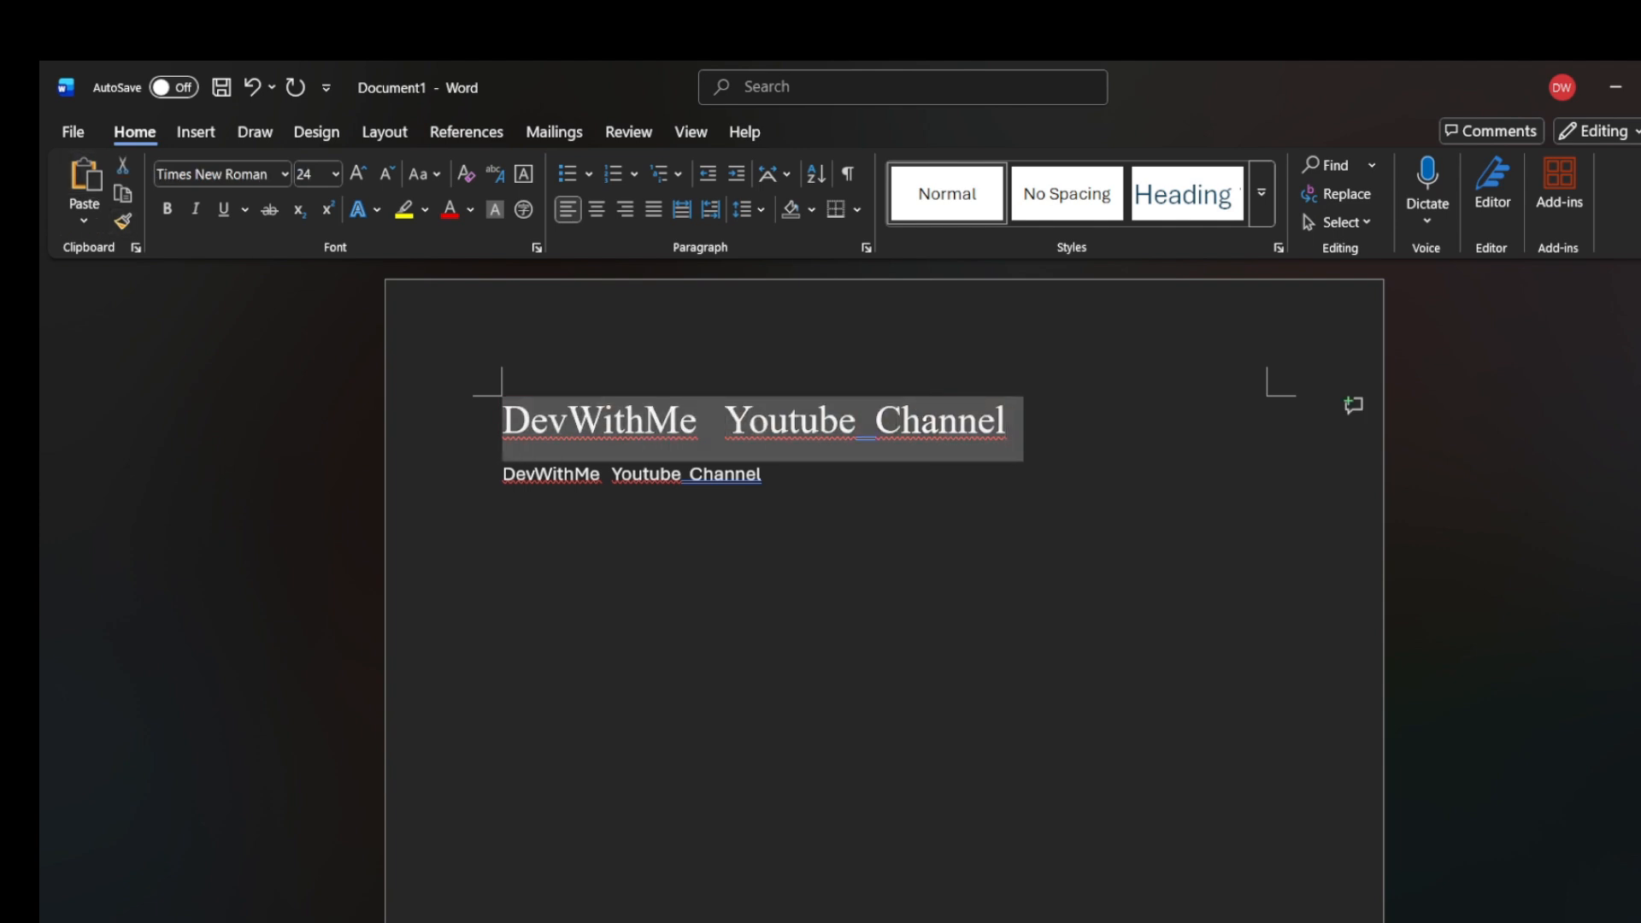
{"action": "left_click", "coordinate": [168, 208]}
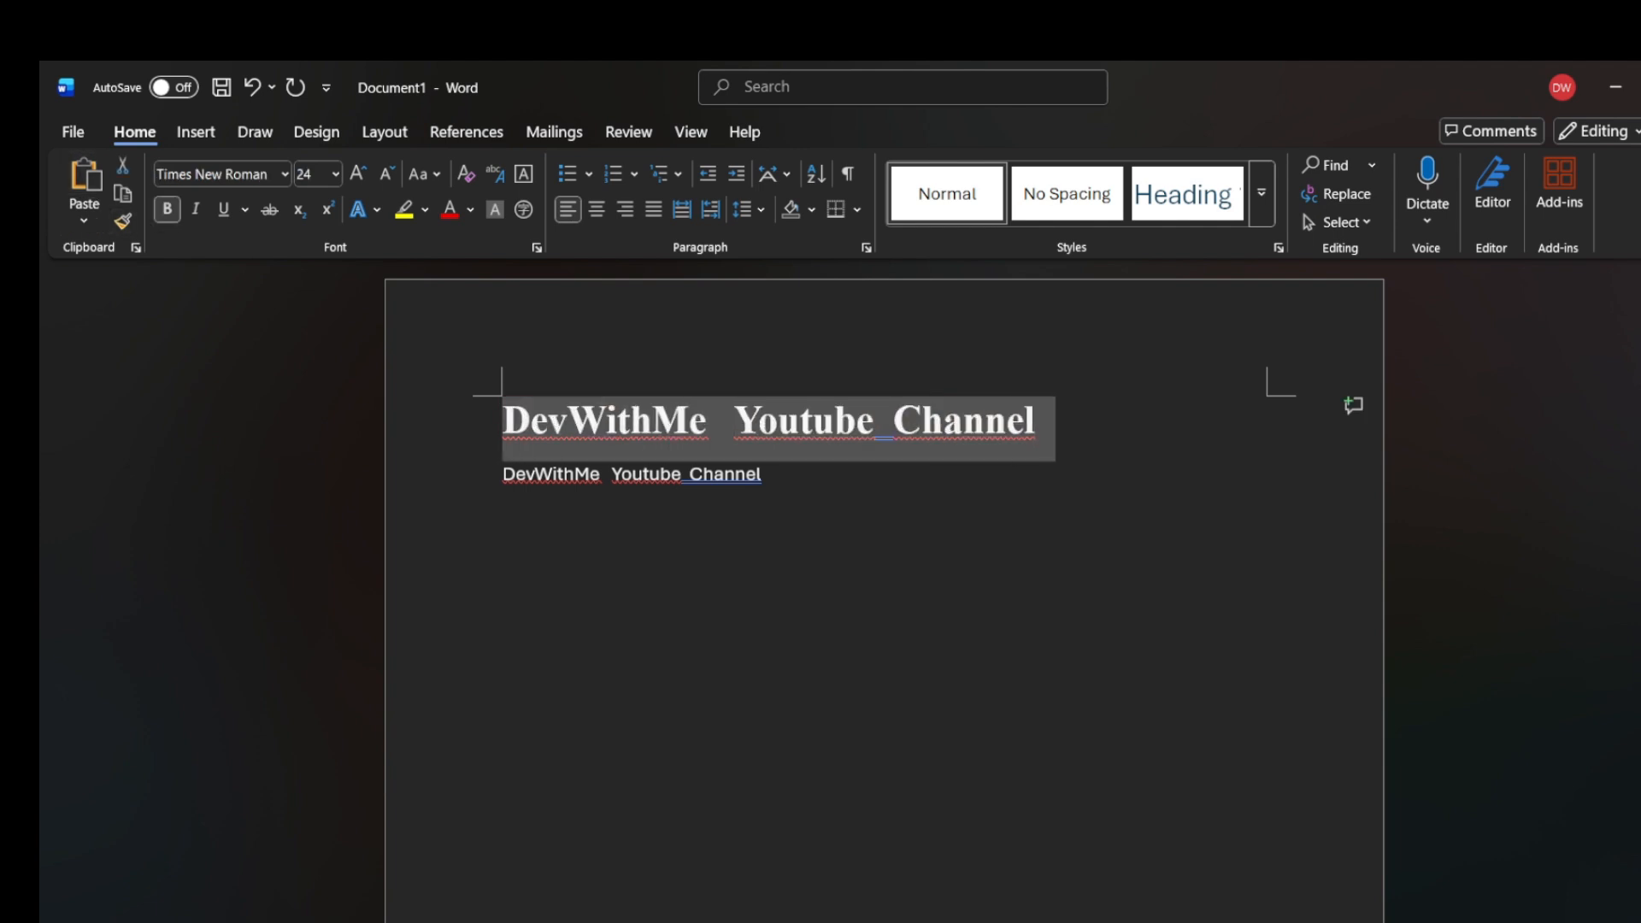
{"action": "left_click", "coordinate": [605, 420]}
{"action": "left_click", "coordinate": [855, 547]}
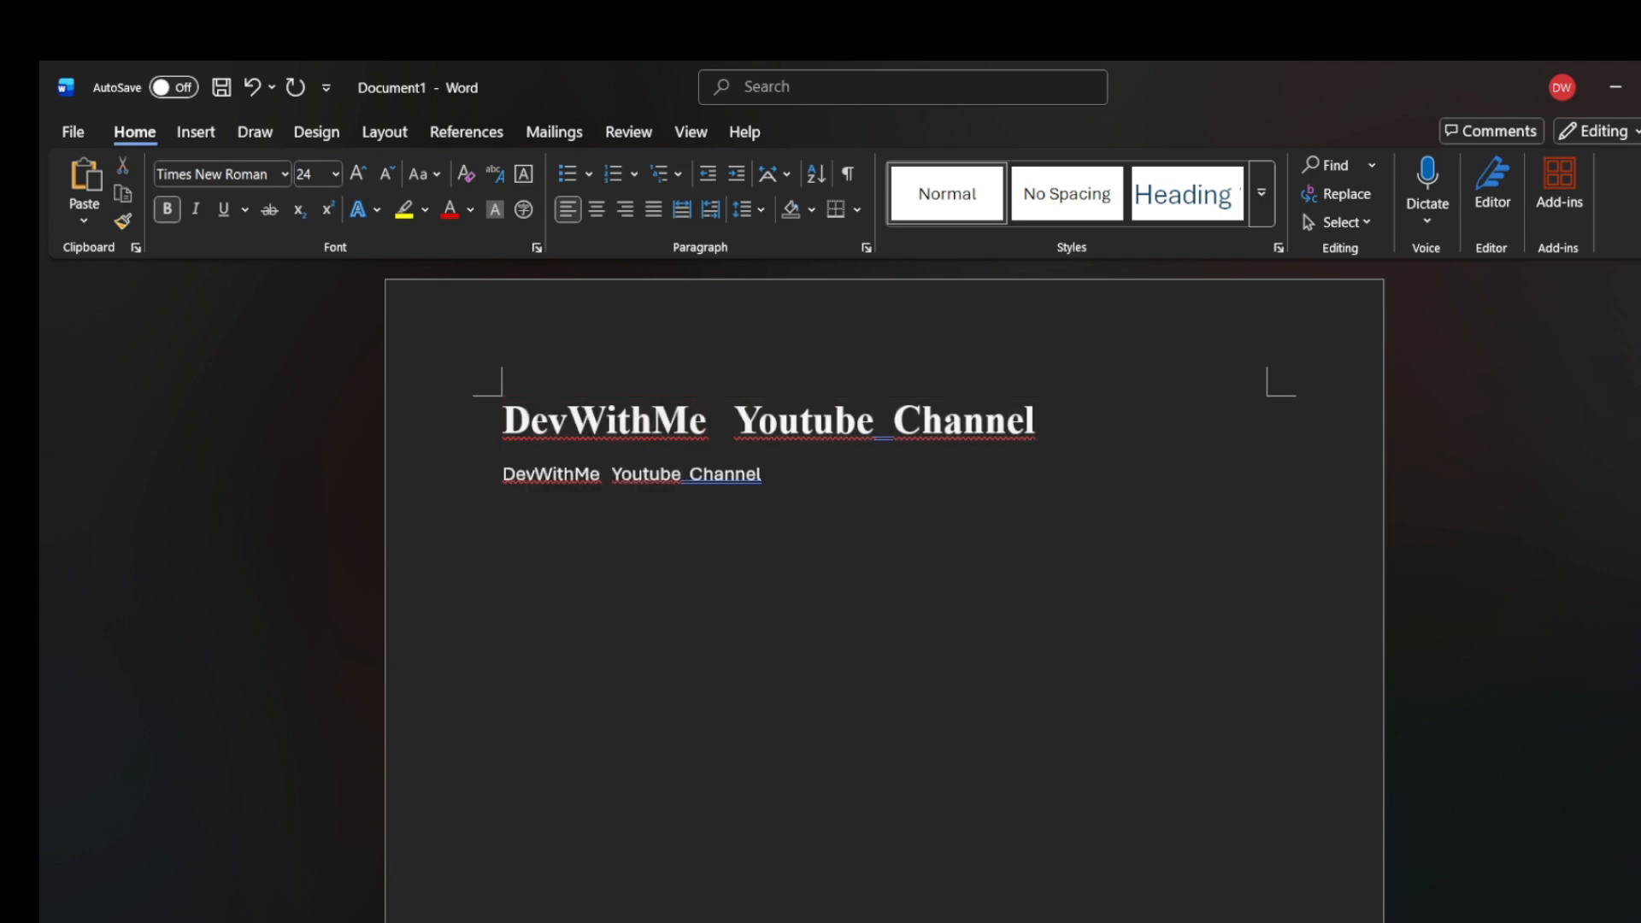
- Remove the bold formatting from the first line and reapply it
{"action": "left_click_drag", "start_coordinate": [1036, 423], "coordinate": [505, 423]}
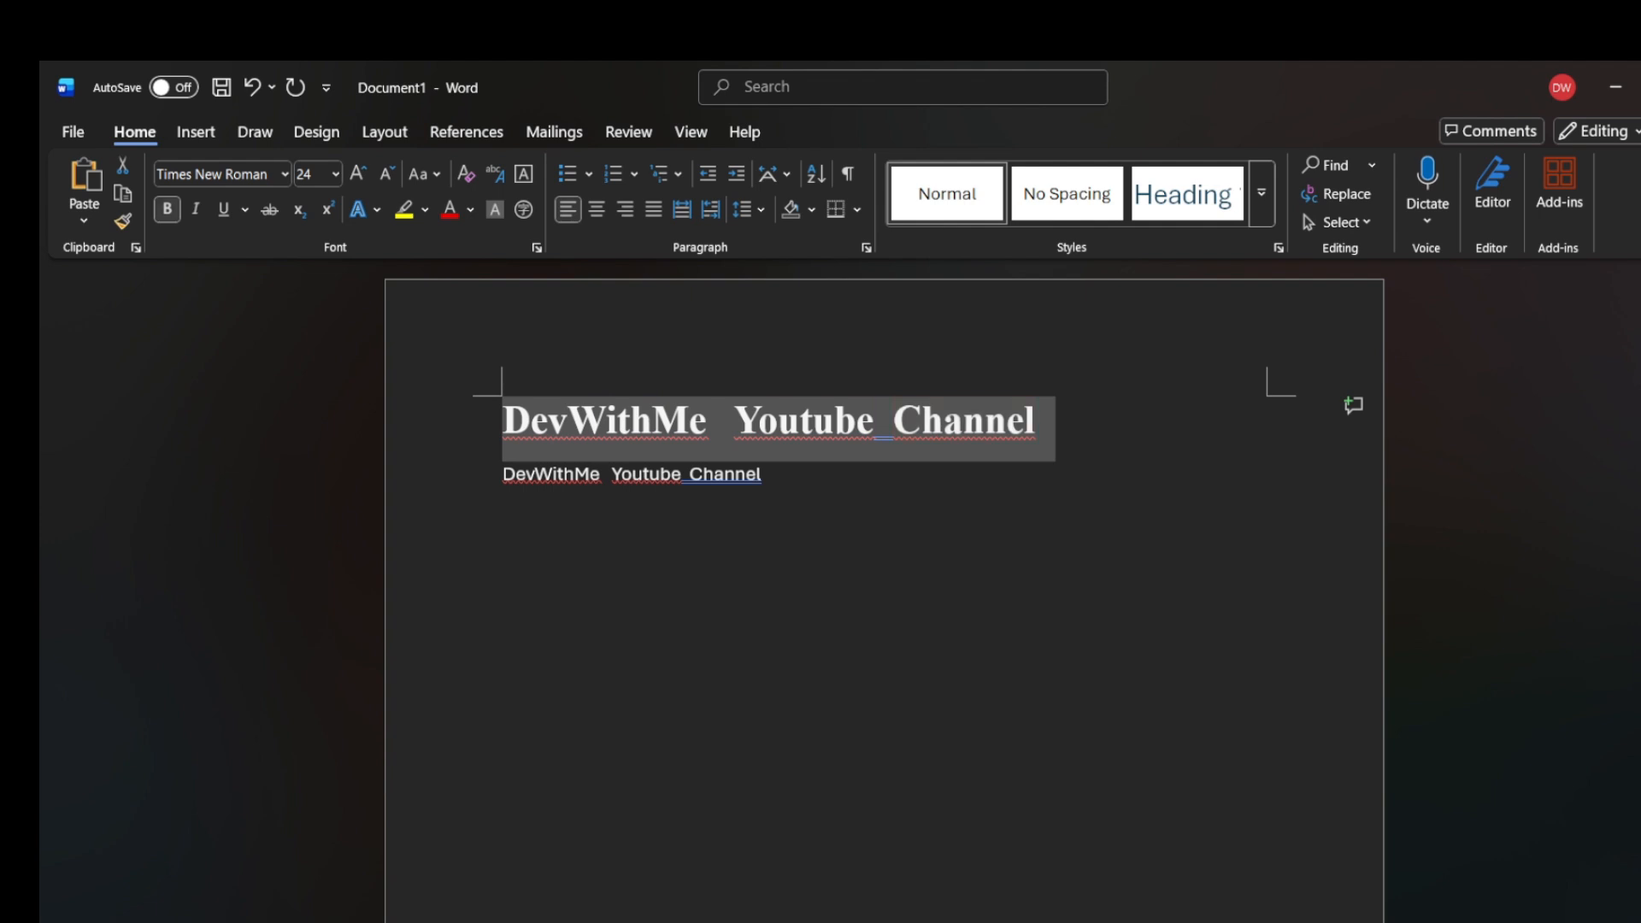
{"action": "left_click", "coordinate": [167, 209]}
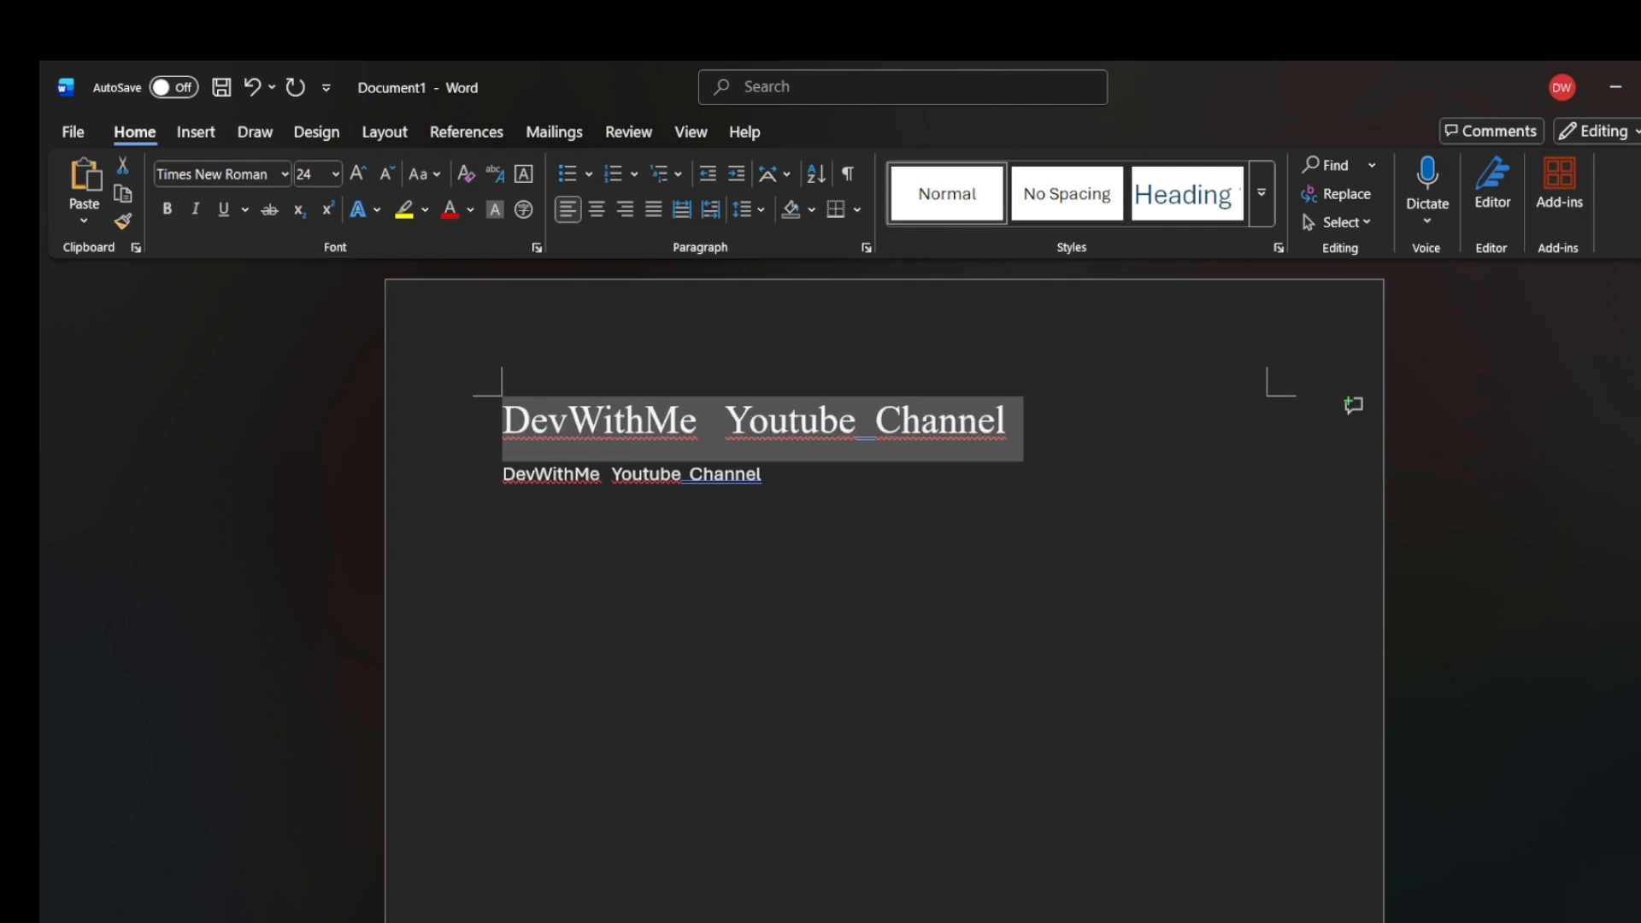
{"action": "left_click", "coordinate": [763, 475]}
{"action": "left_click_drag", "start_coordinate": [1015, 427], "coordinate": [513, 427]}
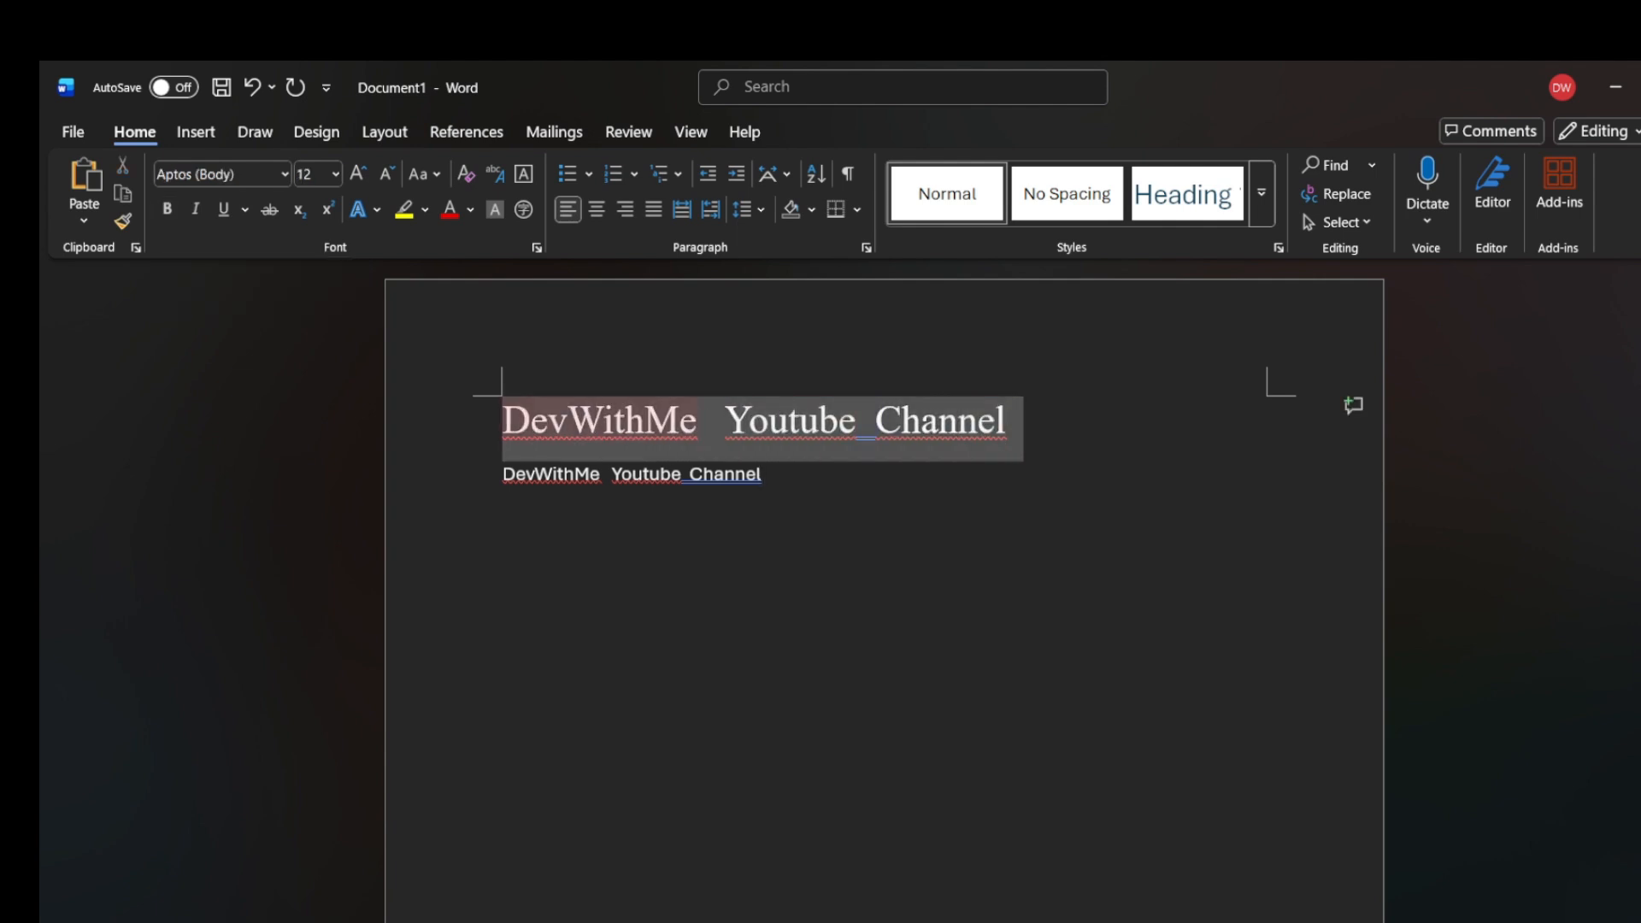
{"action": "left_click", "coordinate": [167, 209]}
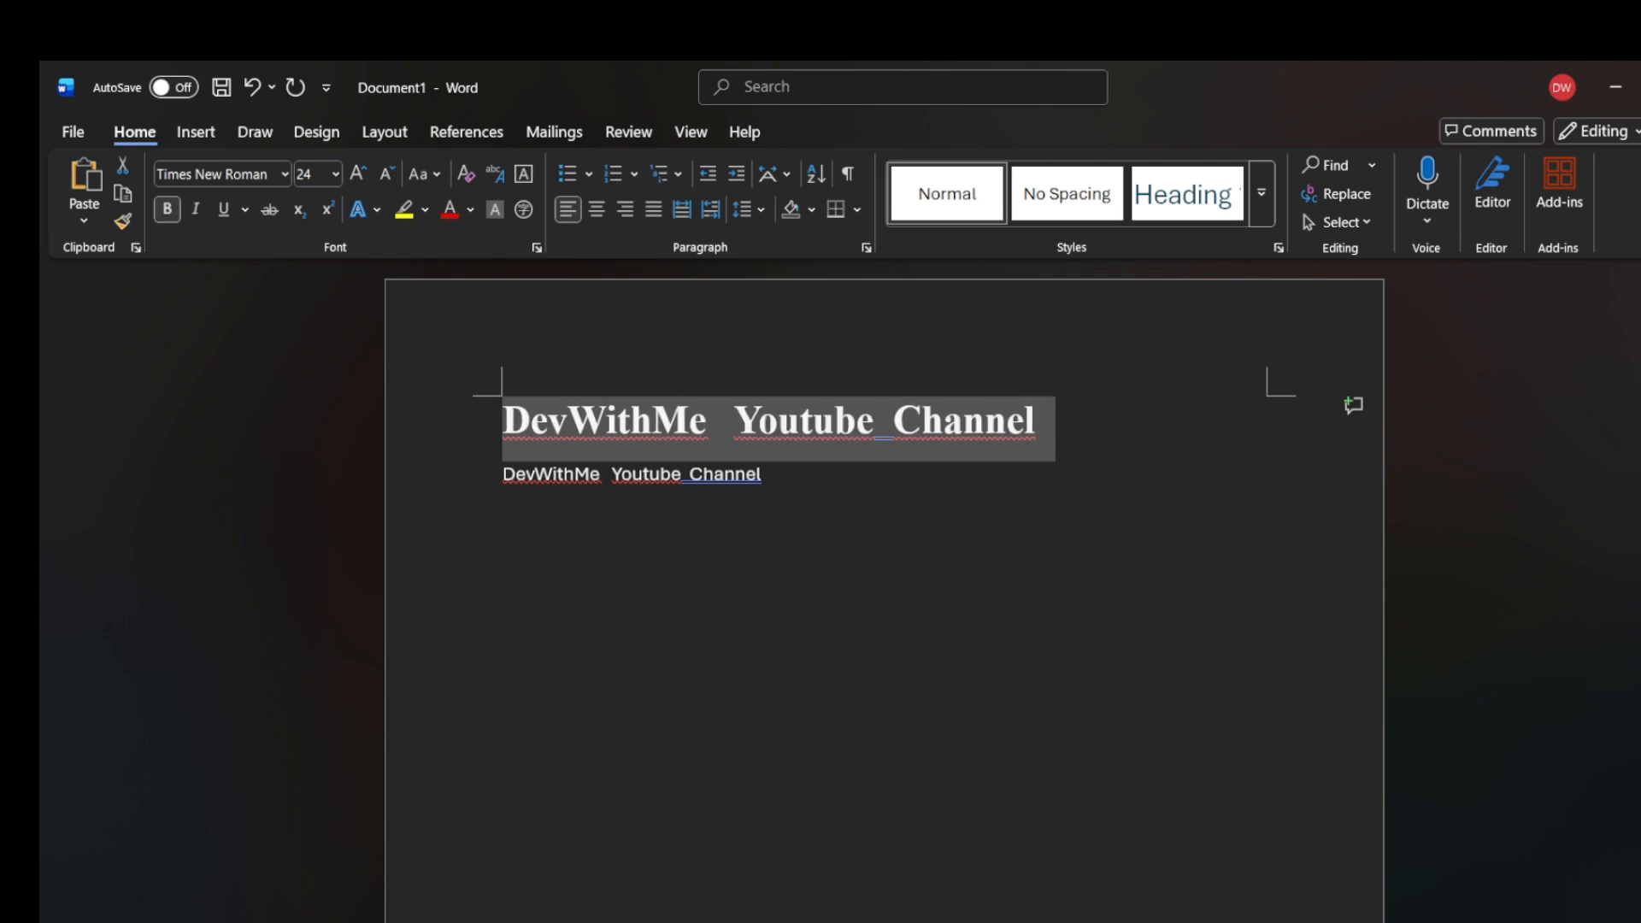
{"action": "left_click", "coordinate": [502, 514]}
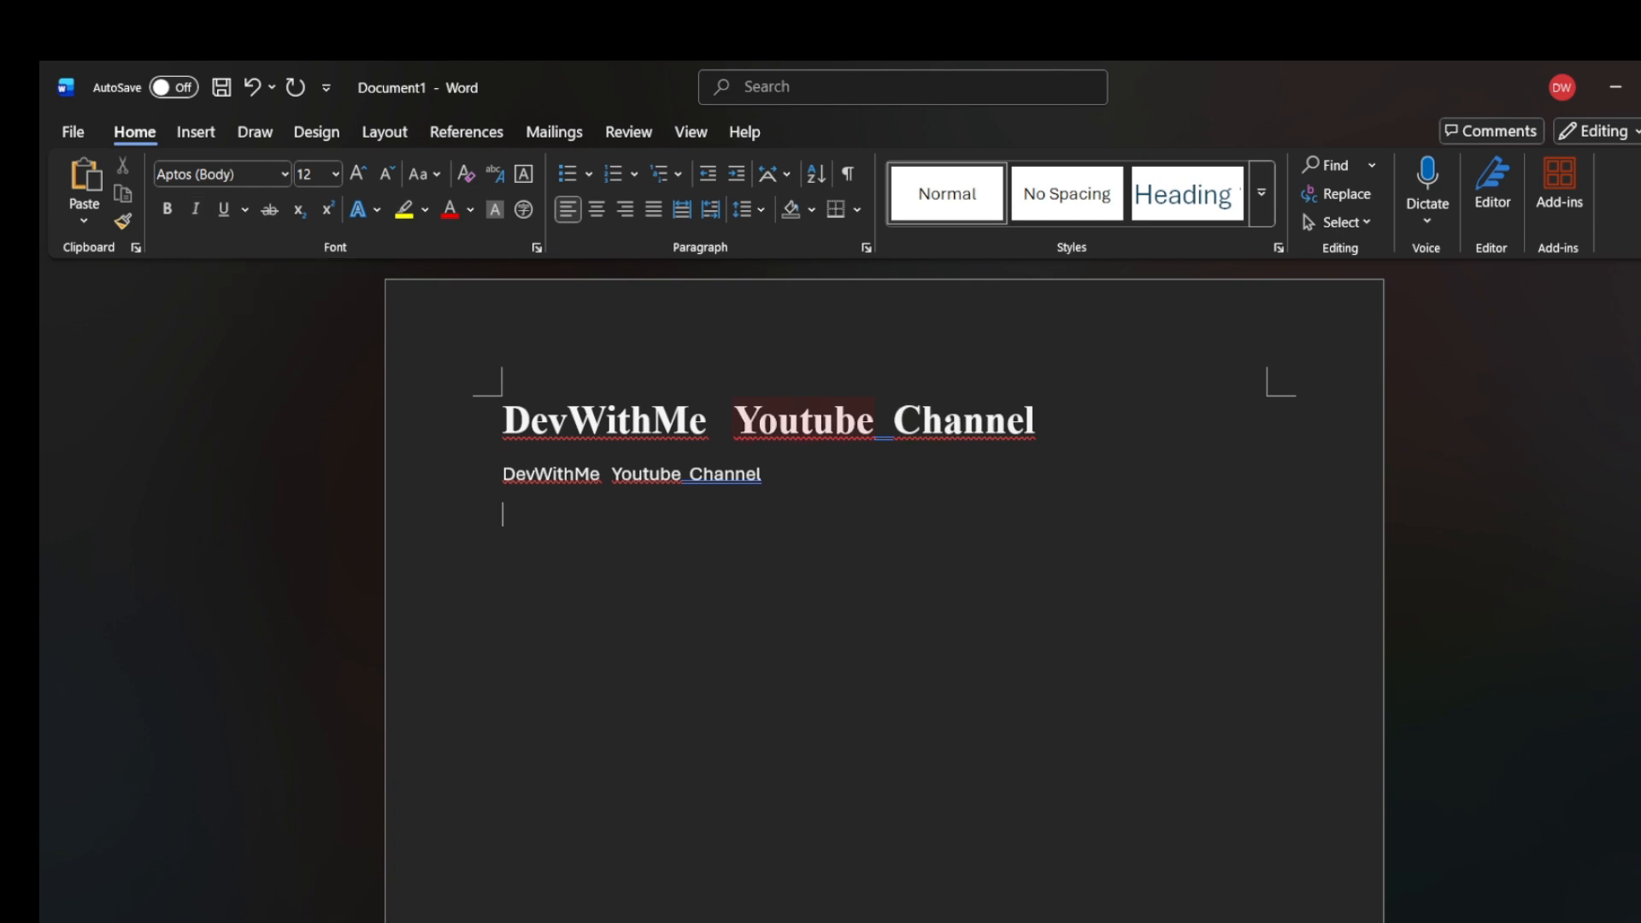
- Italicize only the word Youtube in the first line
{"action": "left_click_drag", "start_coordinate": [878, 426], "coordinate": [692, 426]}
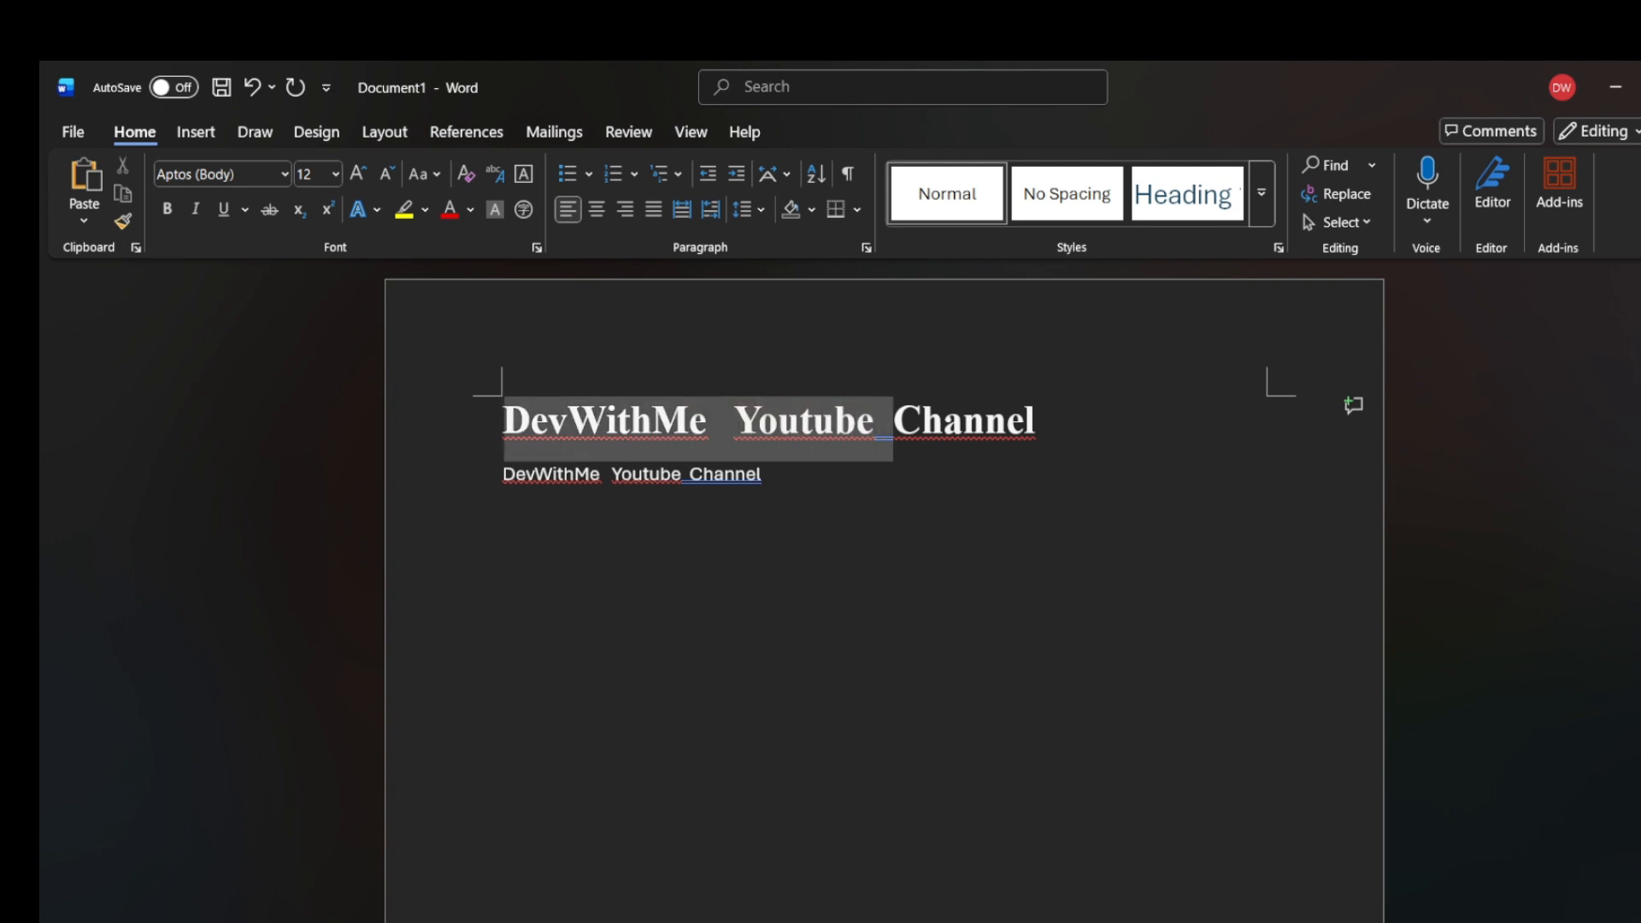
{"action": "left_click", "coordinate": [504, 514]}
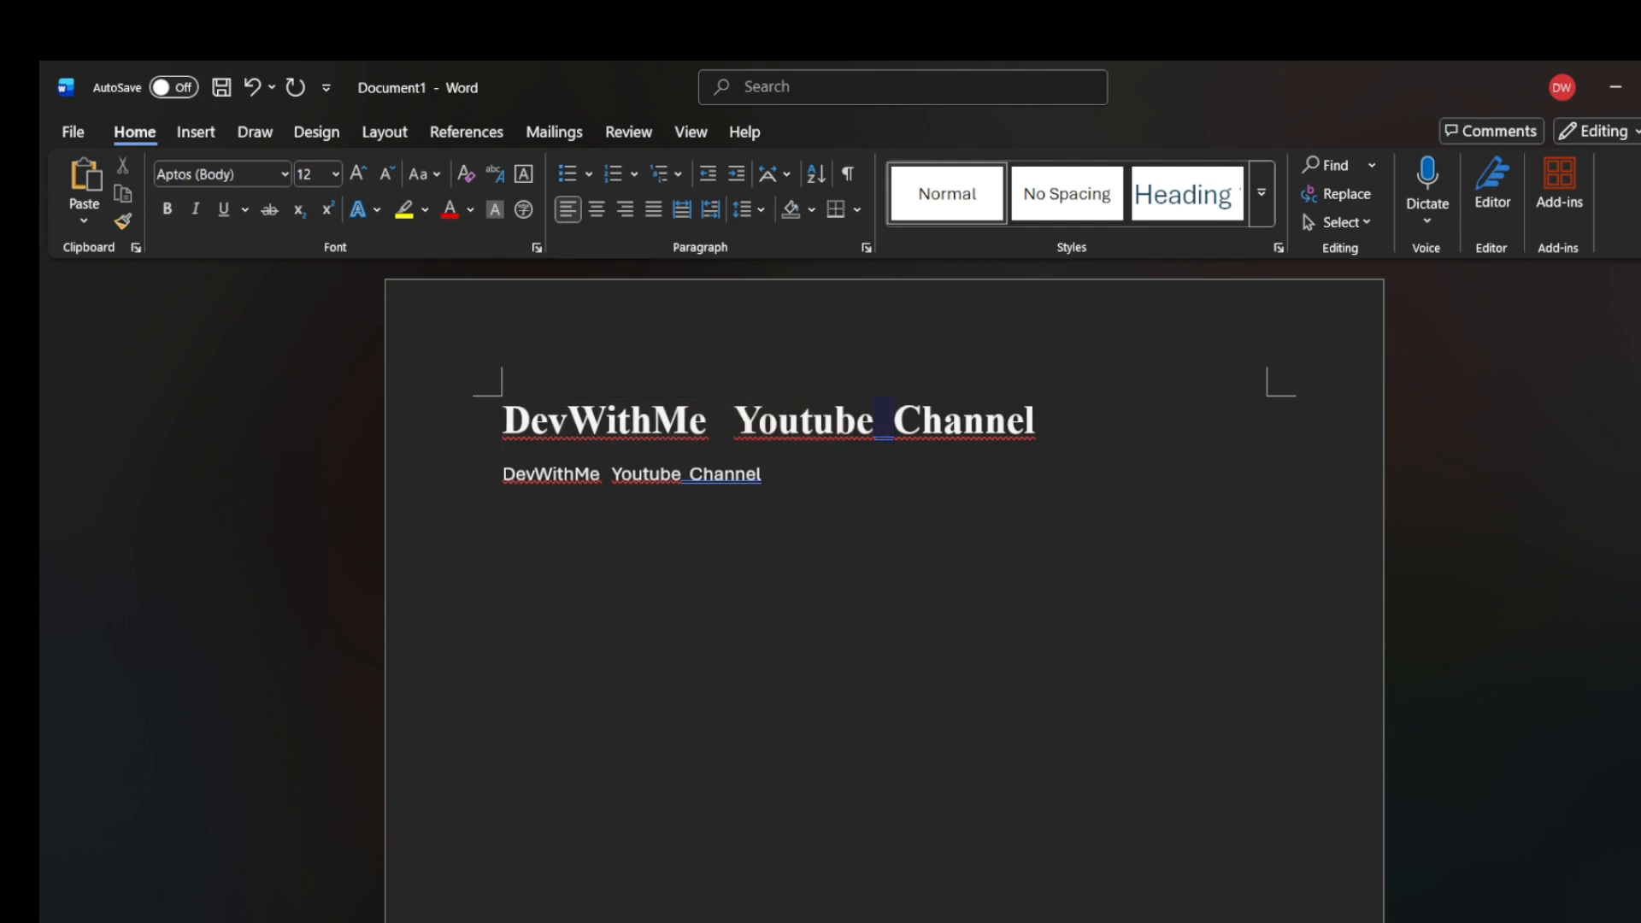
{"action": "left_click_drag", "start_coordinate": [892, 426], "coordinate": [728, 426]}
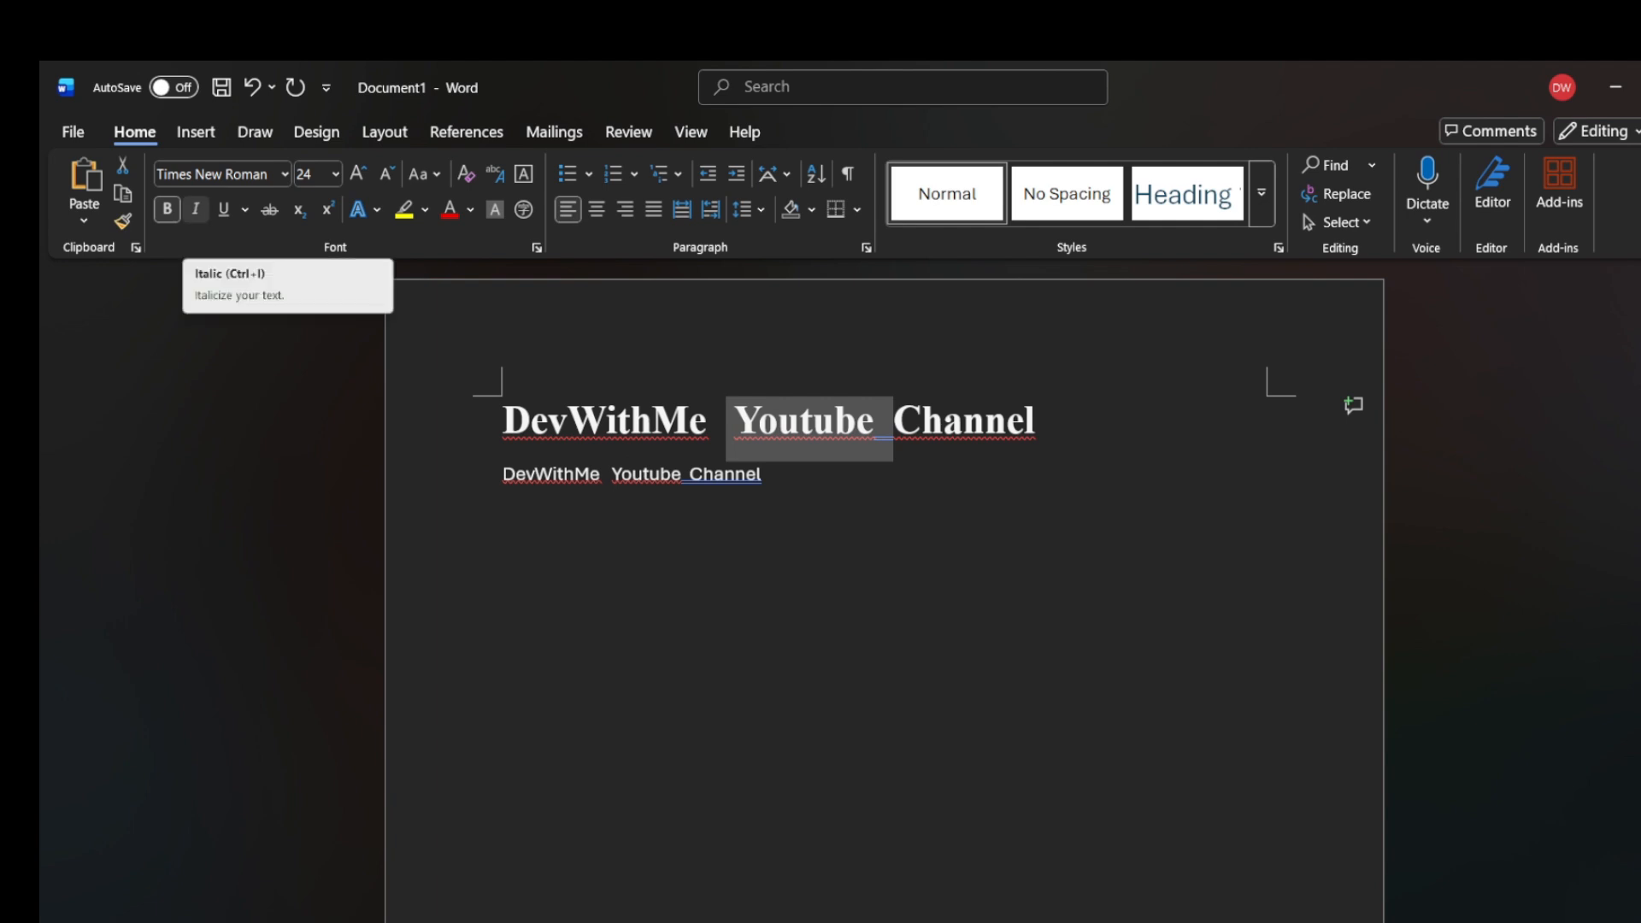
{"action": "left_click", "coordinate": [196, 209]}
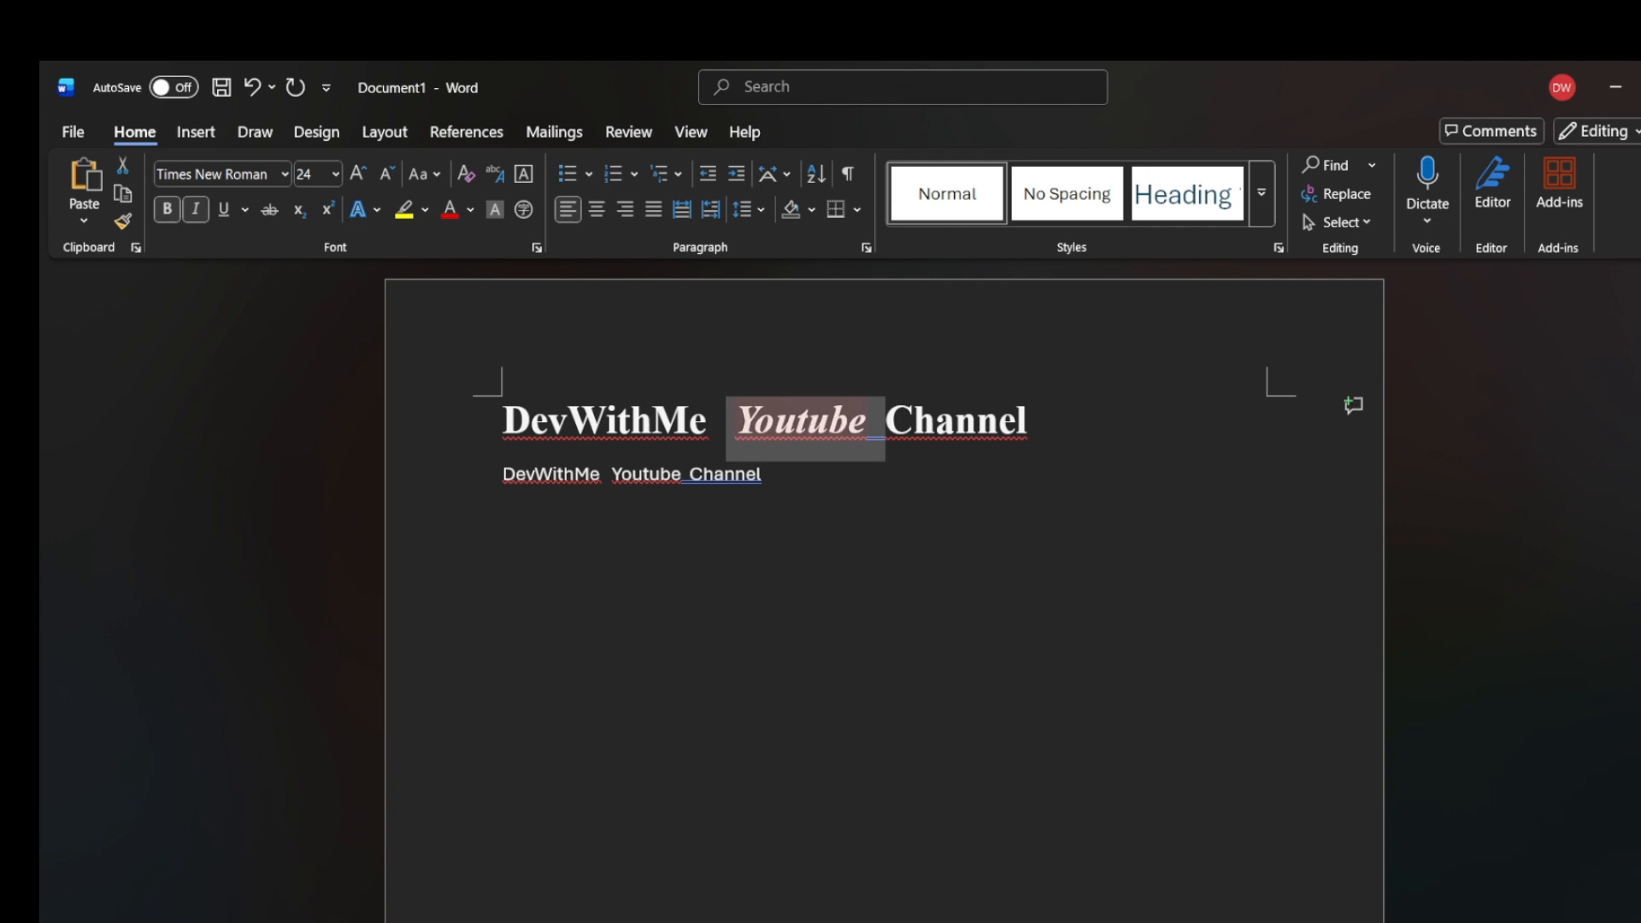
- Replace the misspelled Youtube in the first line with the spelling suggestion YouTube
{"action": "right_click", "coordinate": [801, 423]}
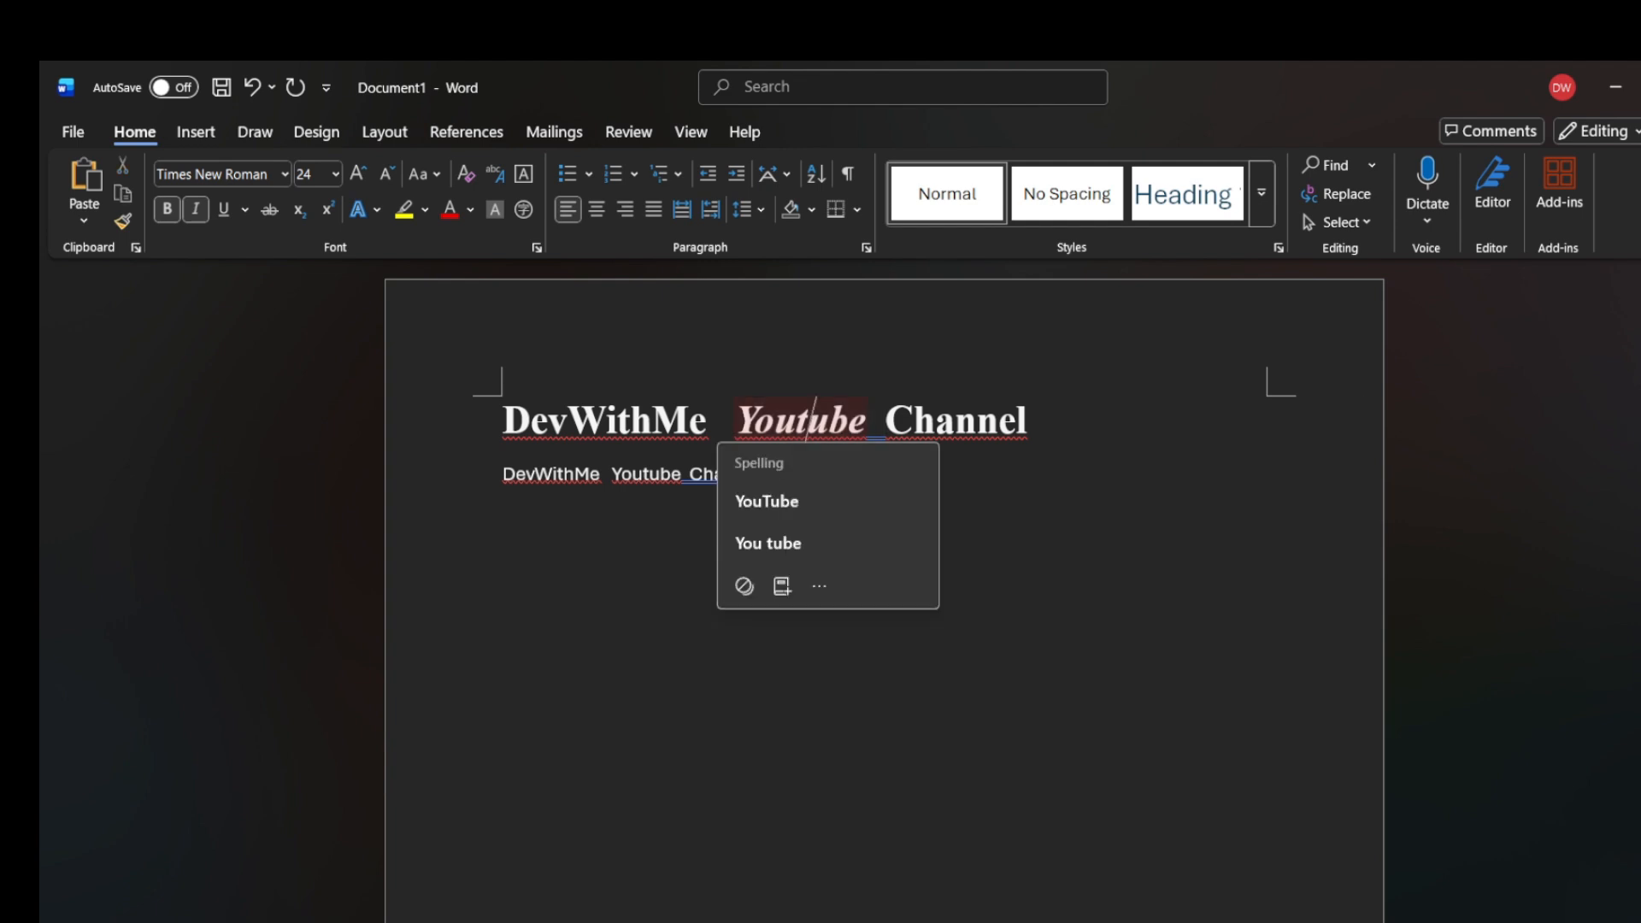
{"action": "left_click", "coordinate": [820, 498]}
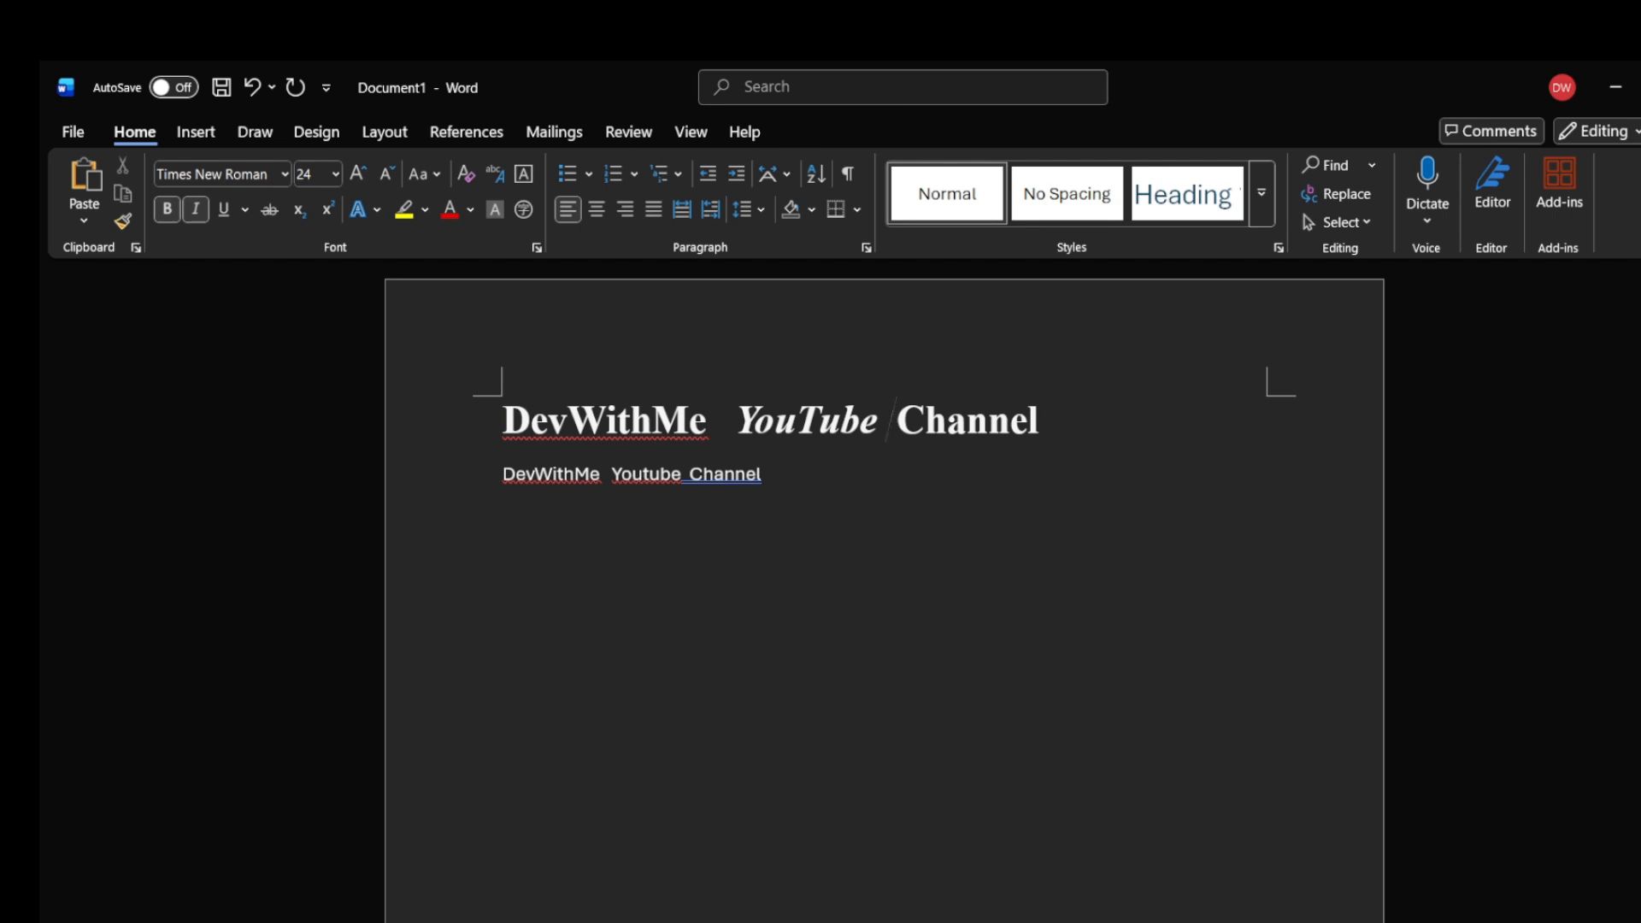
{"action": "left_click", "coordinate": [947, 420]}
{"action": "left_click_drag", "start_coordinate": [1040, 425], "coordinate": [736, 424]}
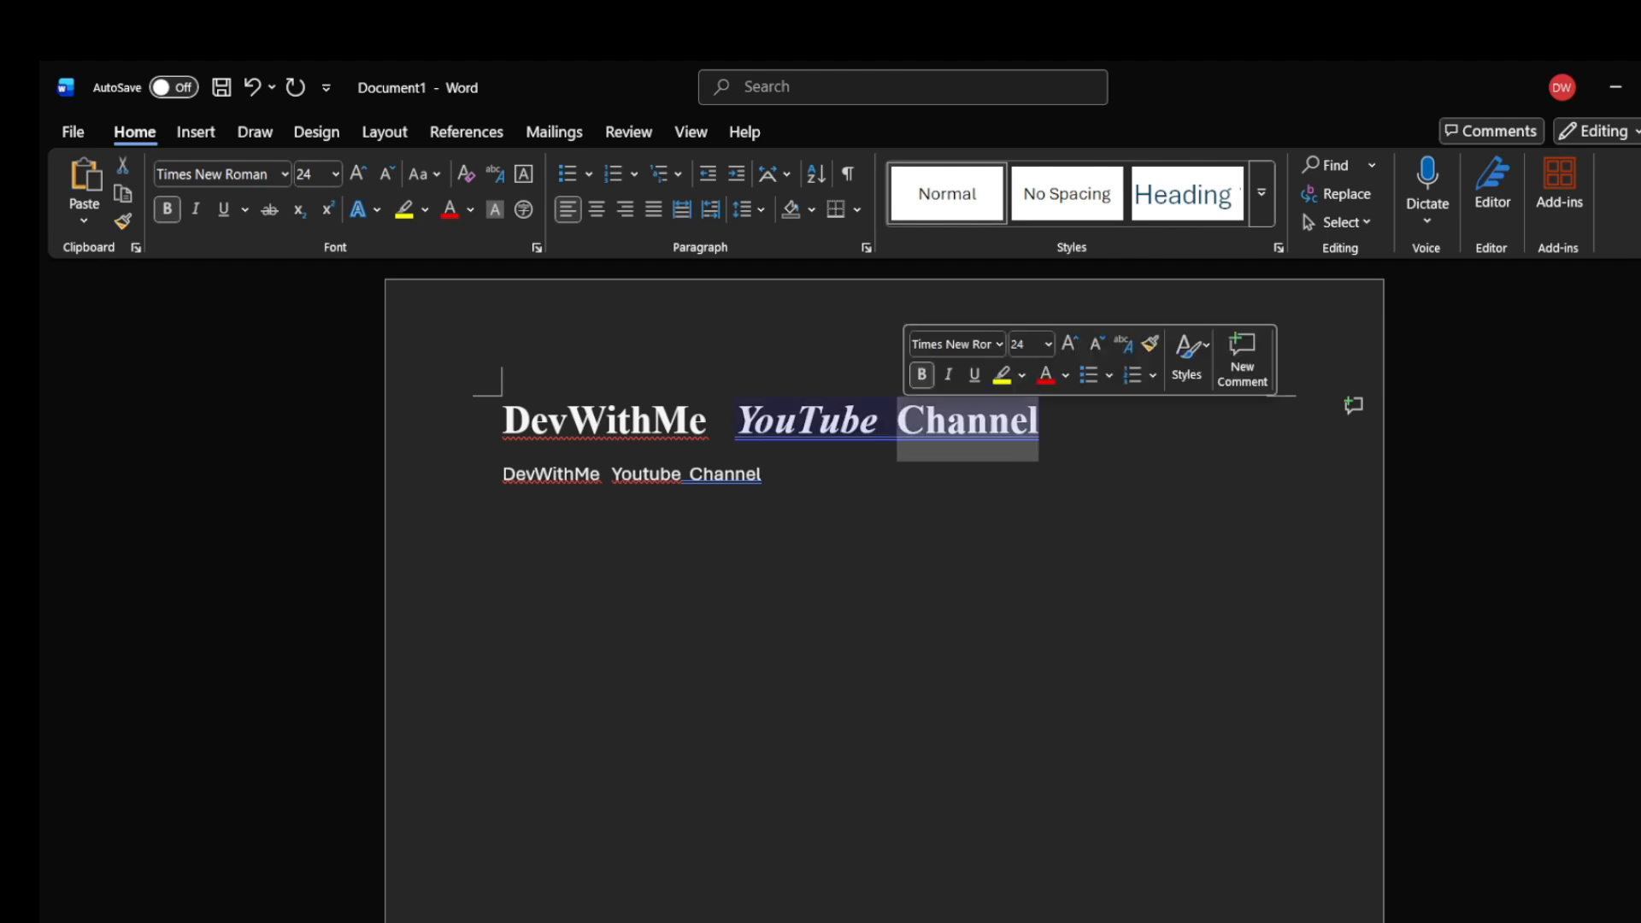
{"action": "left_click", "coordinate": [503, 515]}
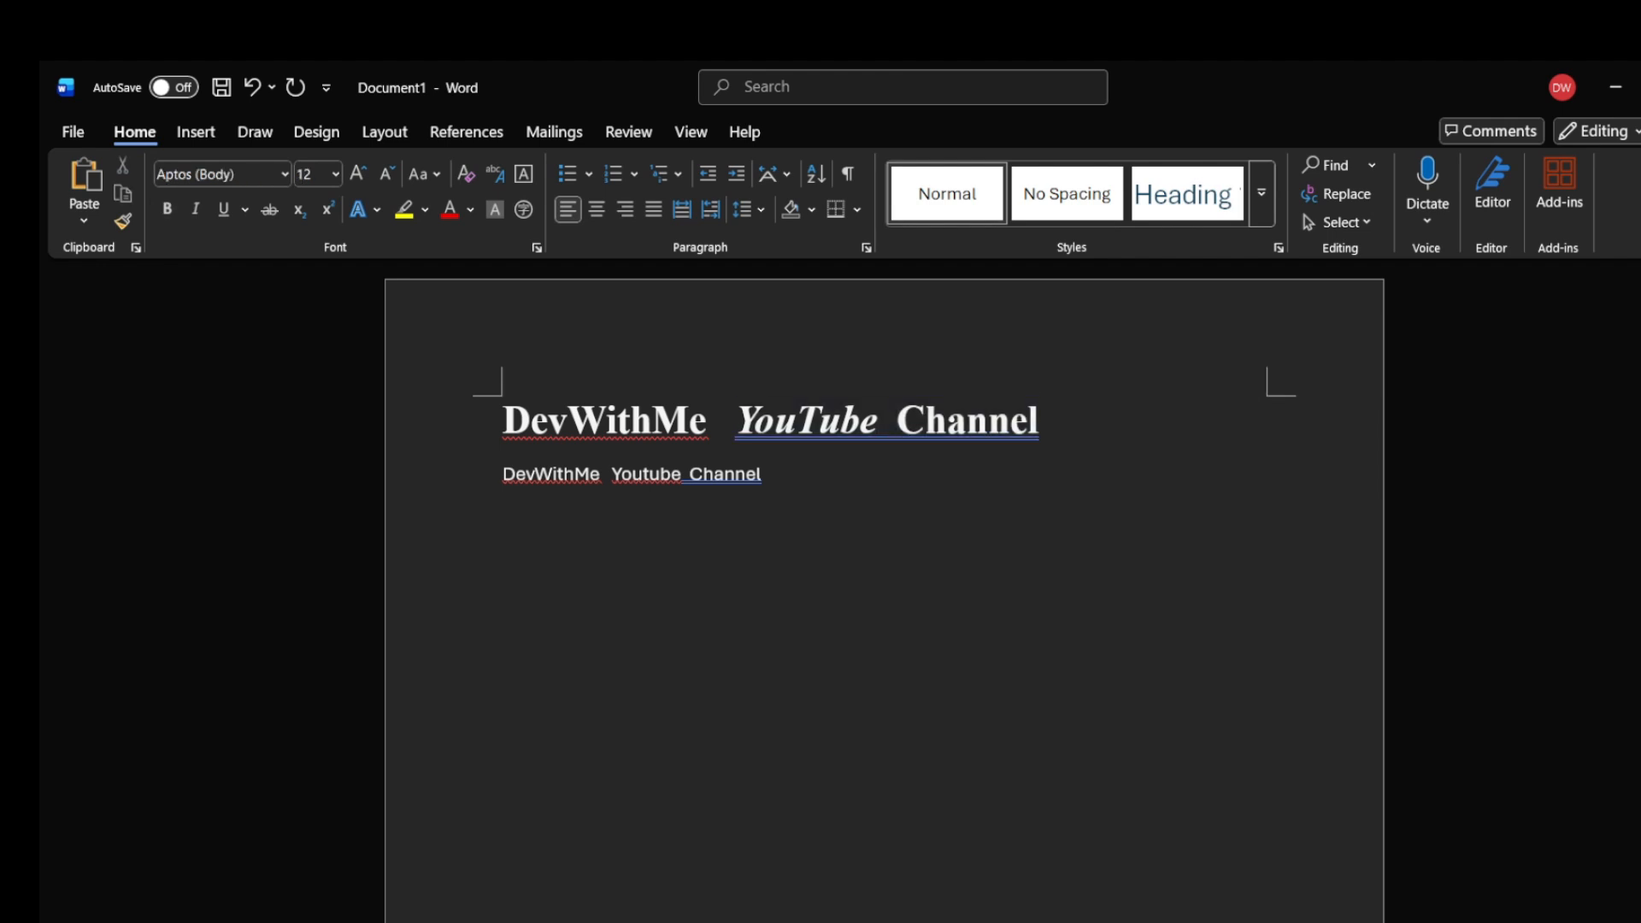
- Underline the entire first line with a plain single underline
{"action": "left_click", "coordinate": [1039, 421]}
{"action": "left_click_drag", "start_coordinate": [1039, 421], "coordinate": [504, 420]}
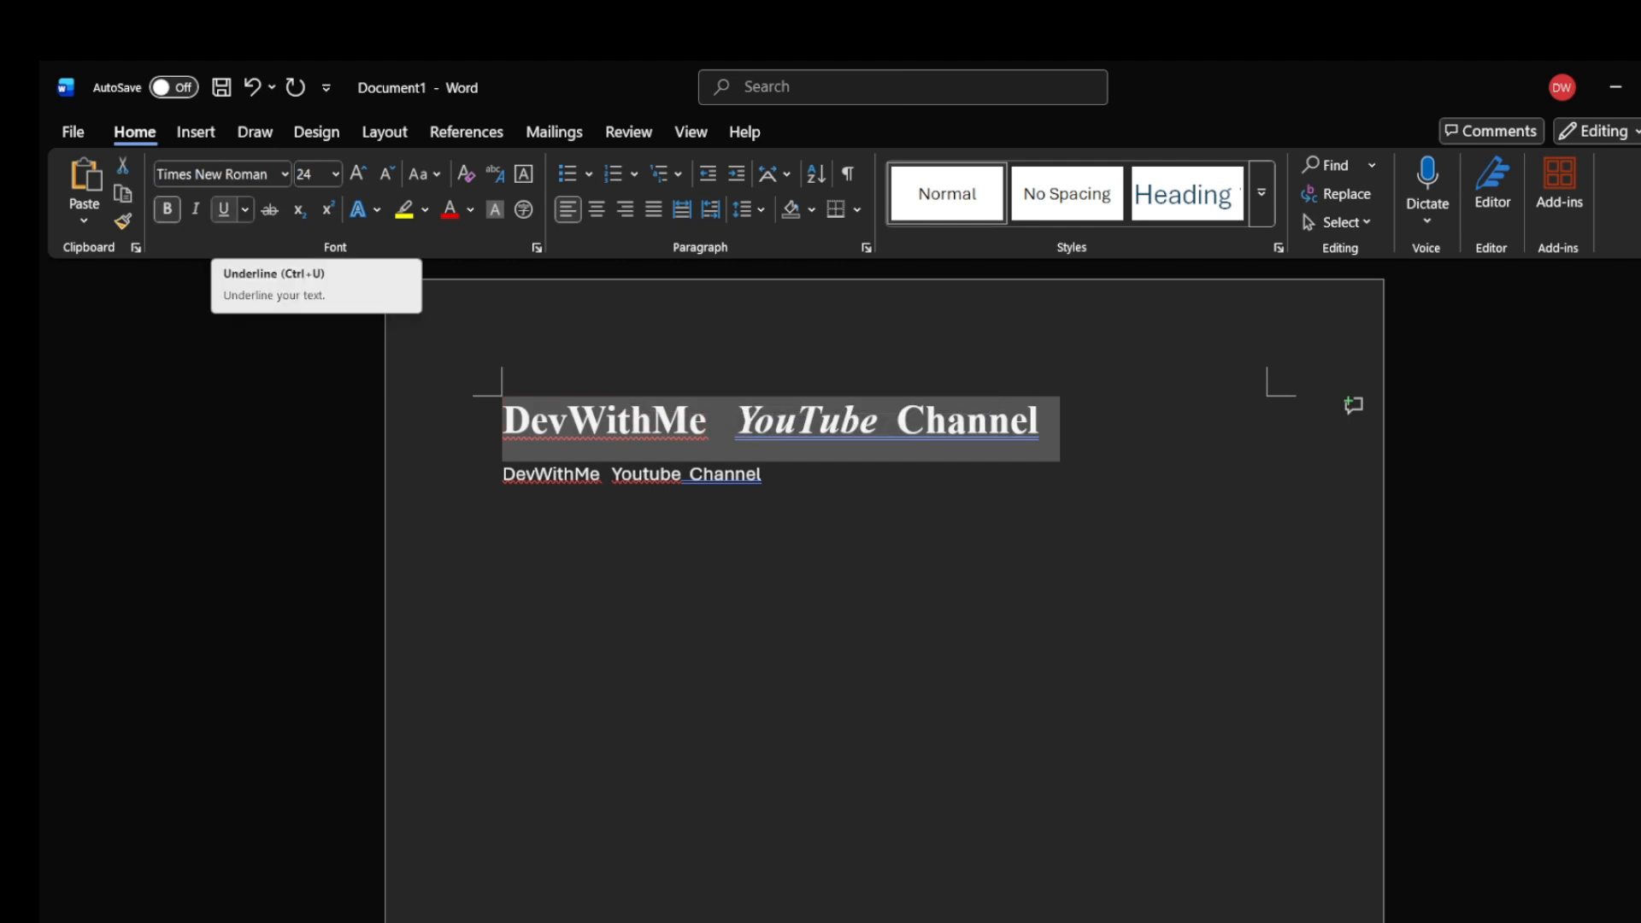
{"action": "left_click", "coordinate": [246, 210]}
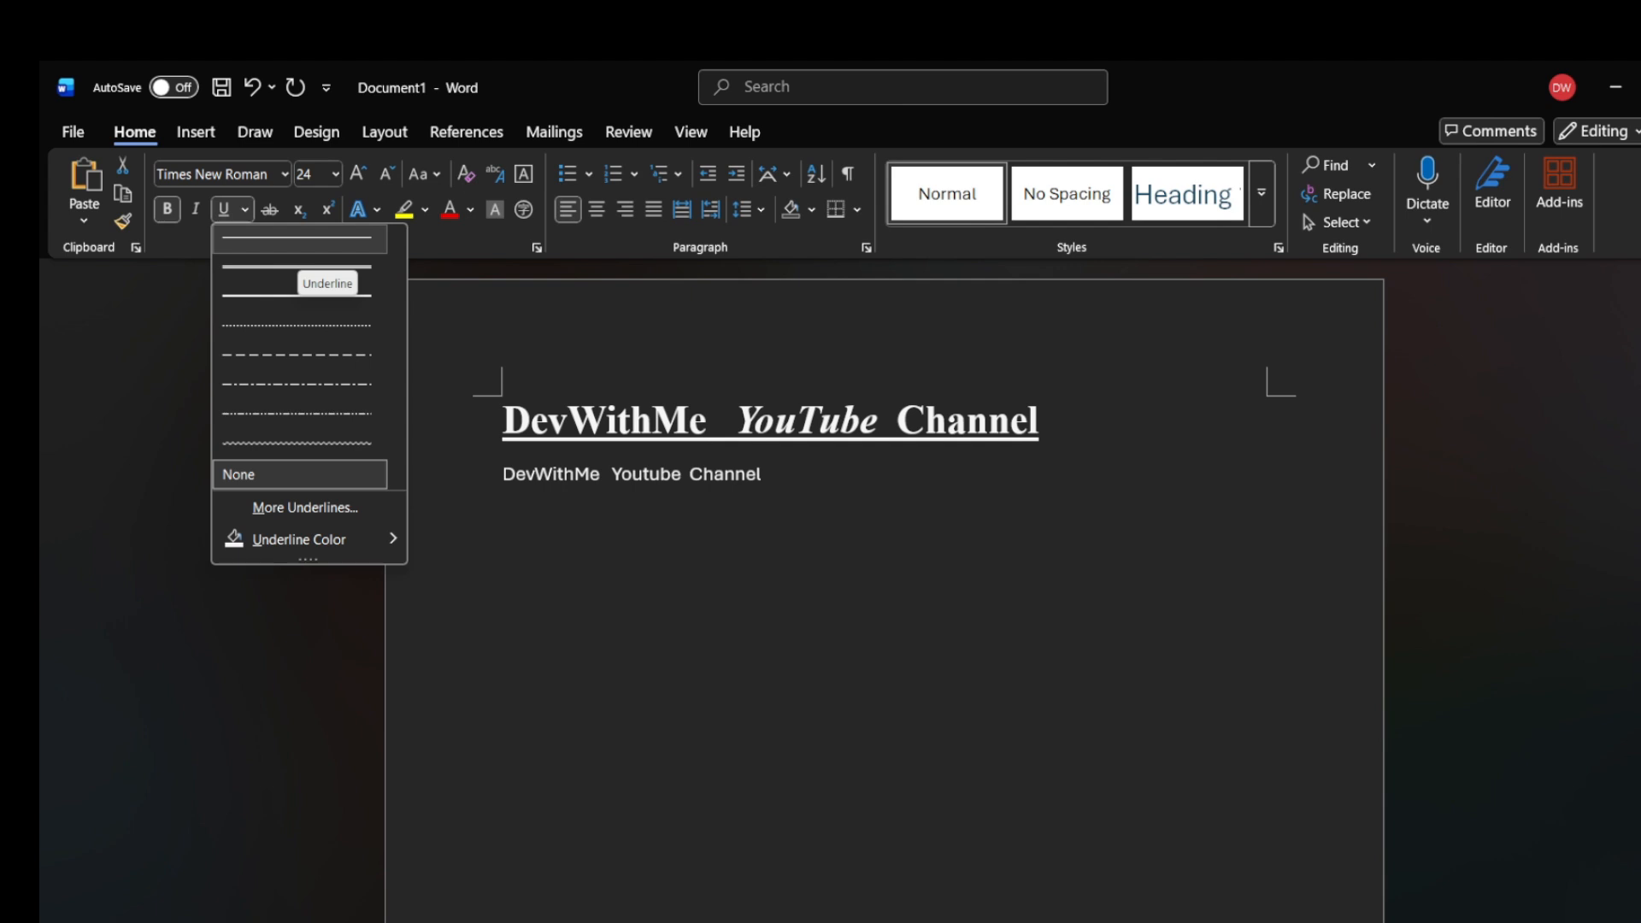
{"action": "left_click", "coordinate": [299, 244]}
{"action": "left_click", "coordinate": [510, 511]}
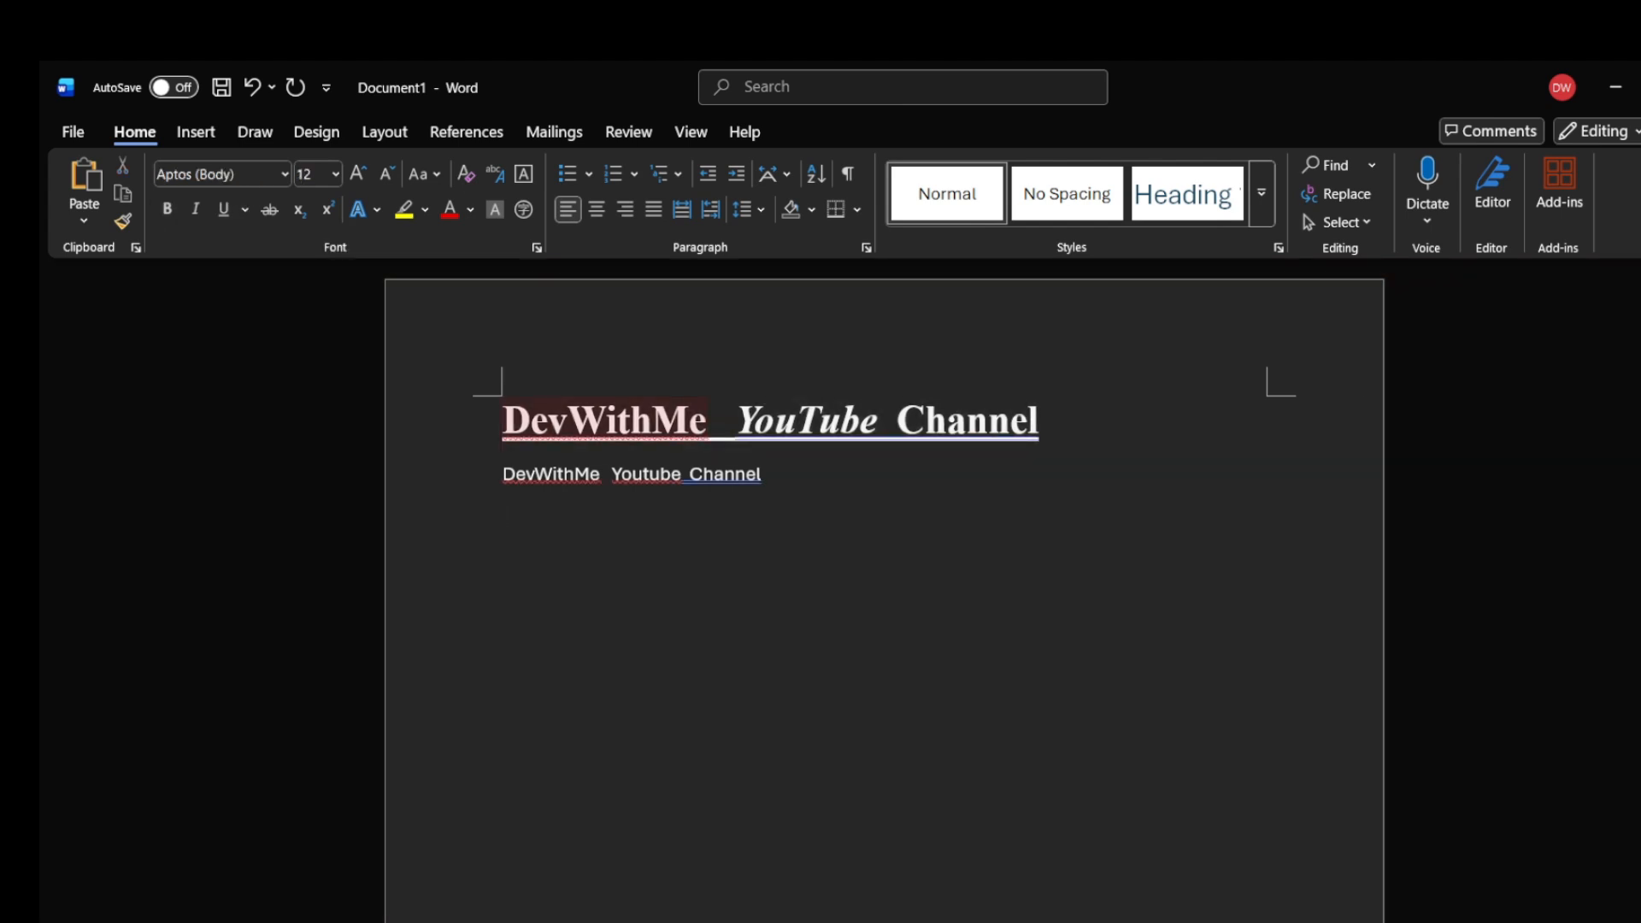
{"action": "key", "text": "ctrl+i"}
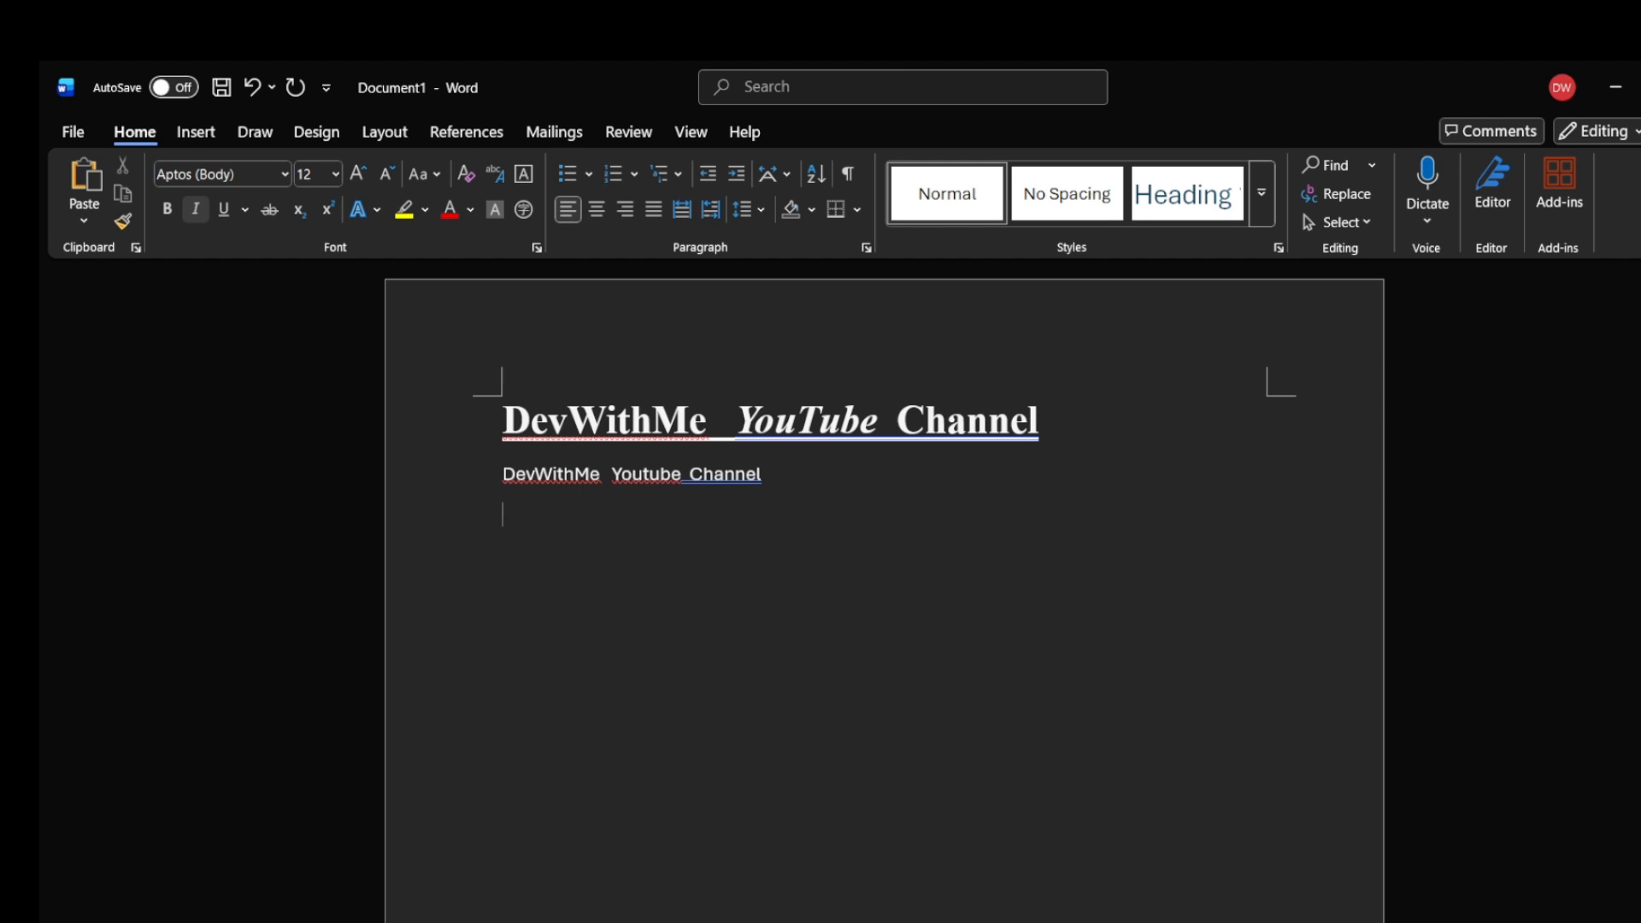
- Turn off italics at the cursor and remove the underline from the entire first line
{"action": "key", "text": "ctrl+i"}
{"action": "left_click_drag", "start_coordinate": [1039, 420], "coordinate": [512, 421]}
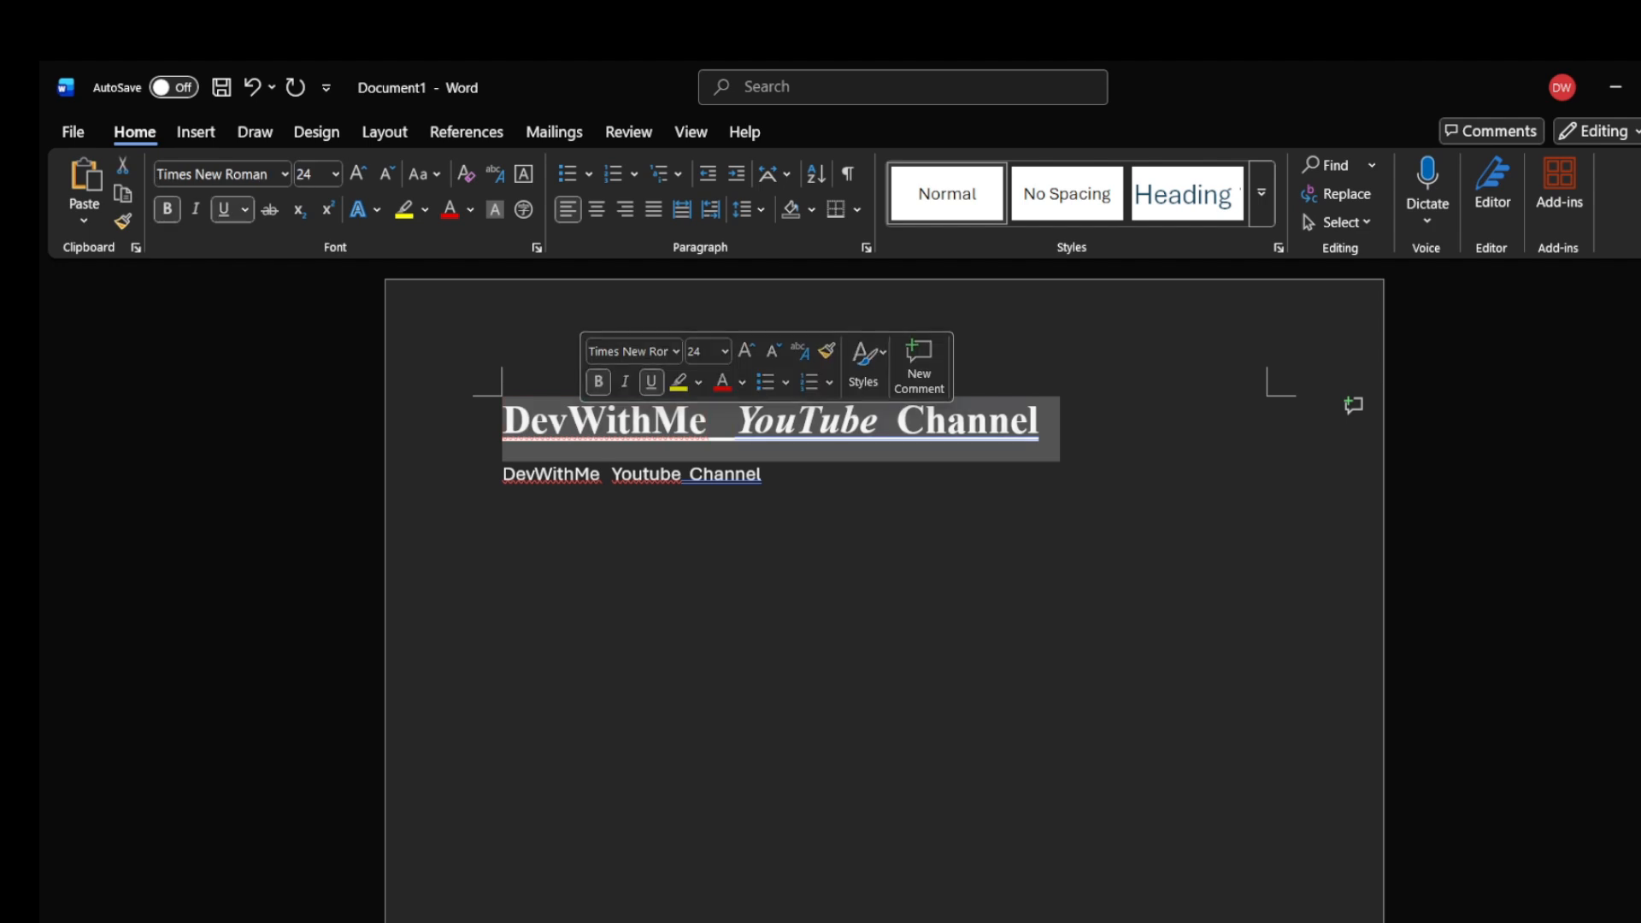
{"action": "left_click", "coordinate": [1039, 420]}
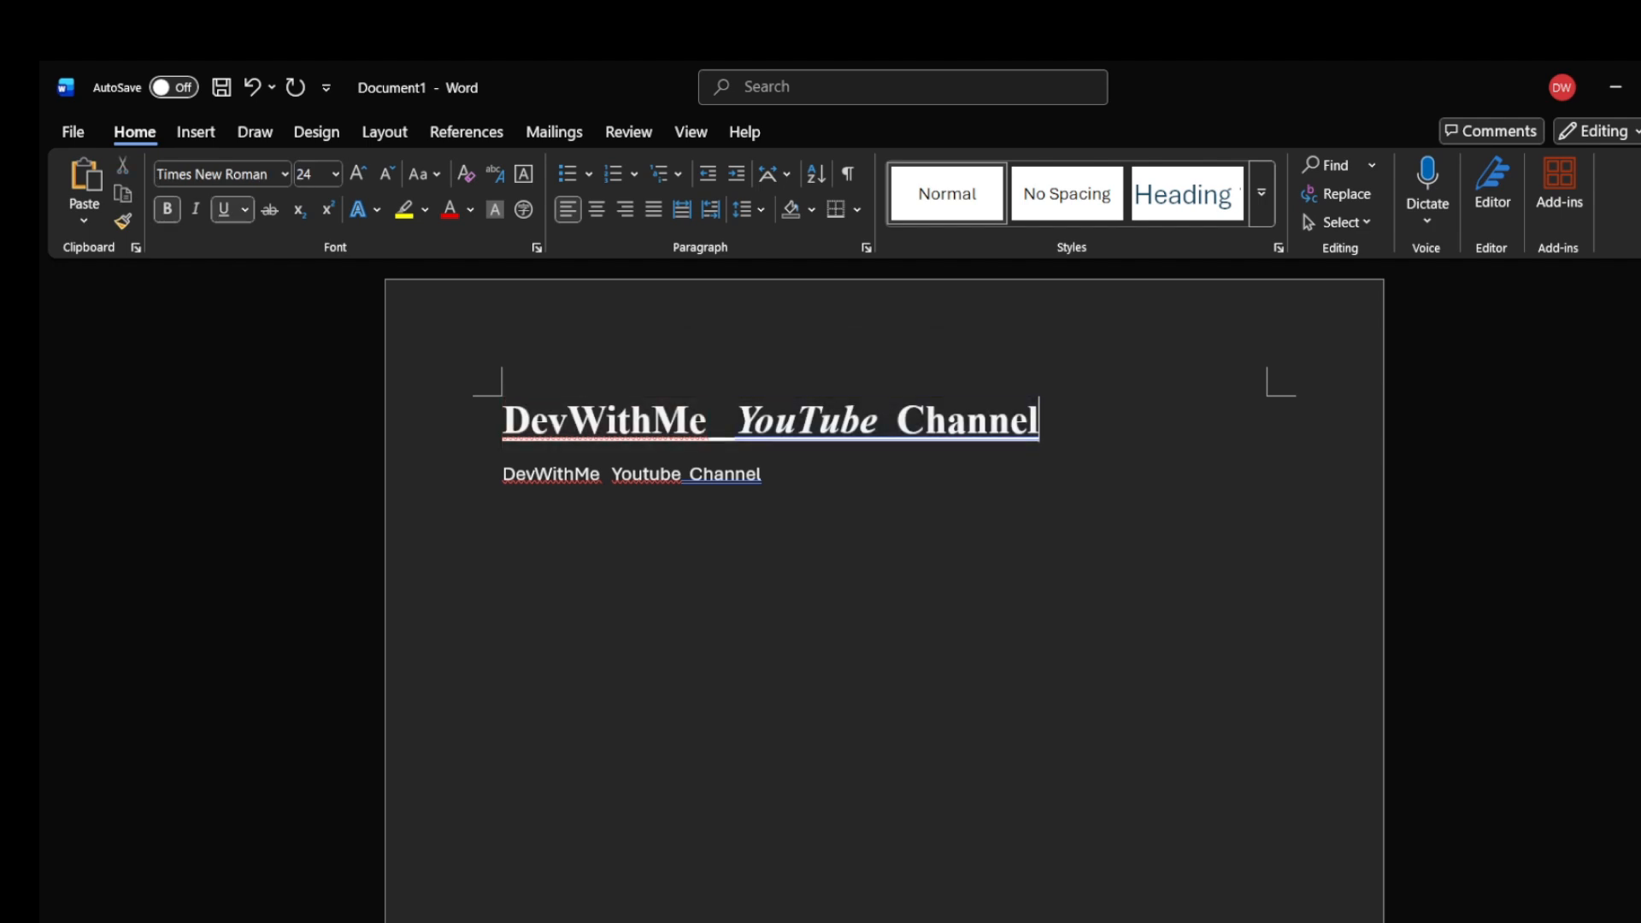
{"action": "left_click_drag", "start_coordinate": [1039, 420], "coordinate": [503, 421]}
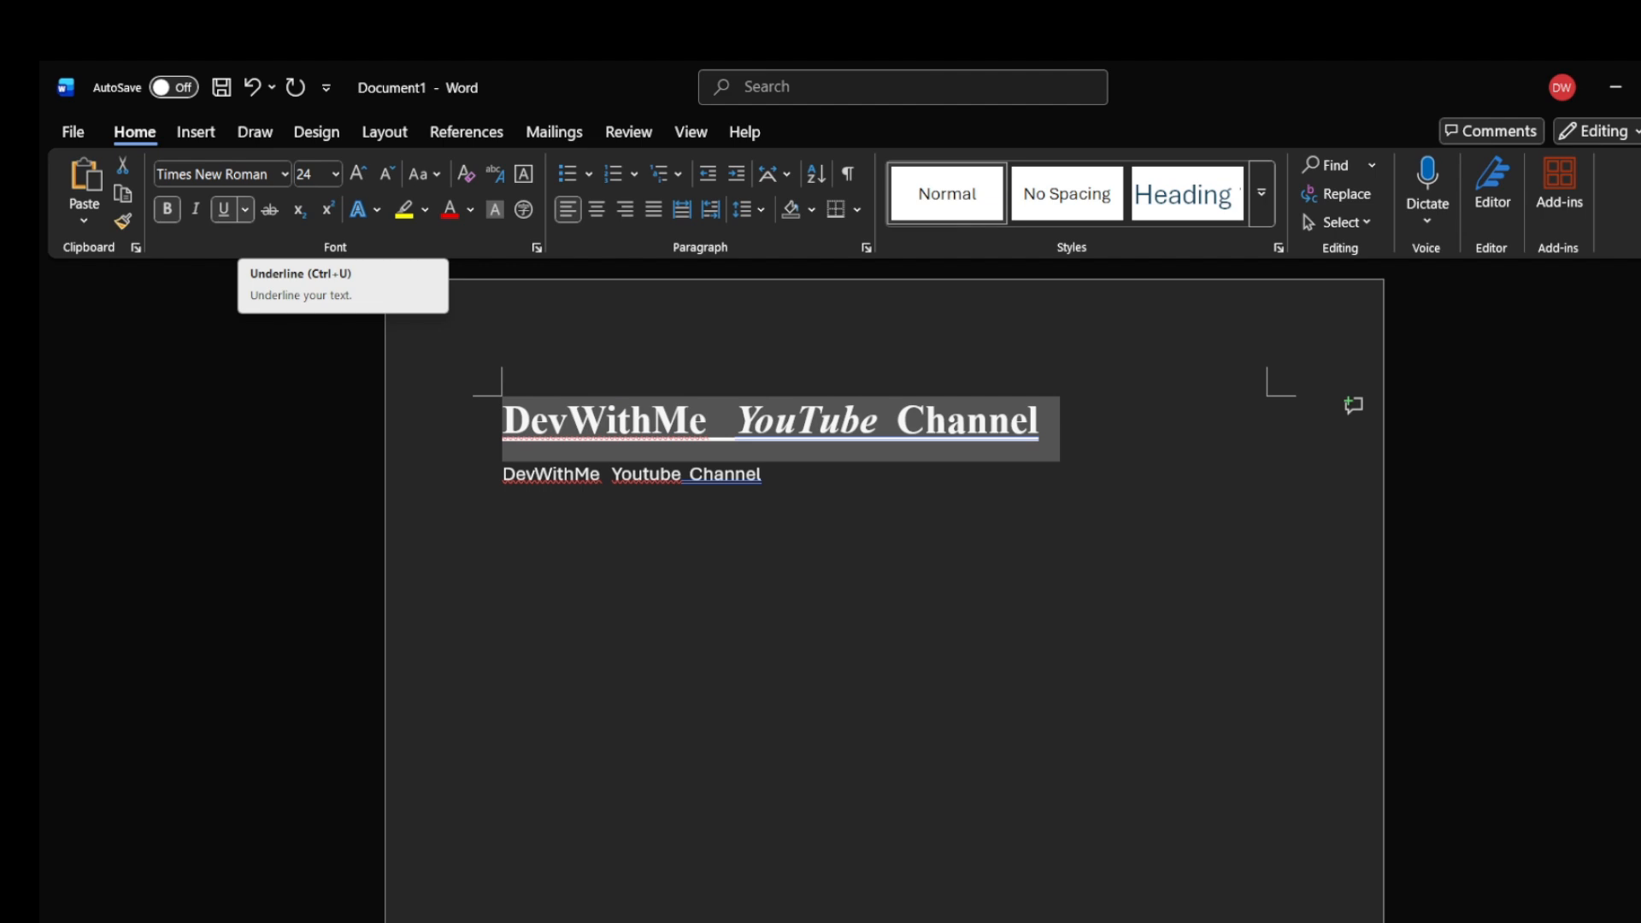
{"action": "left_click", "coordinate": [244, 209]}
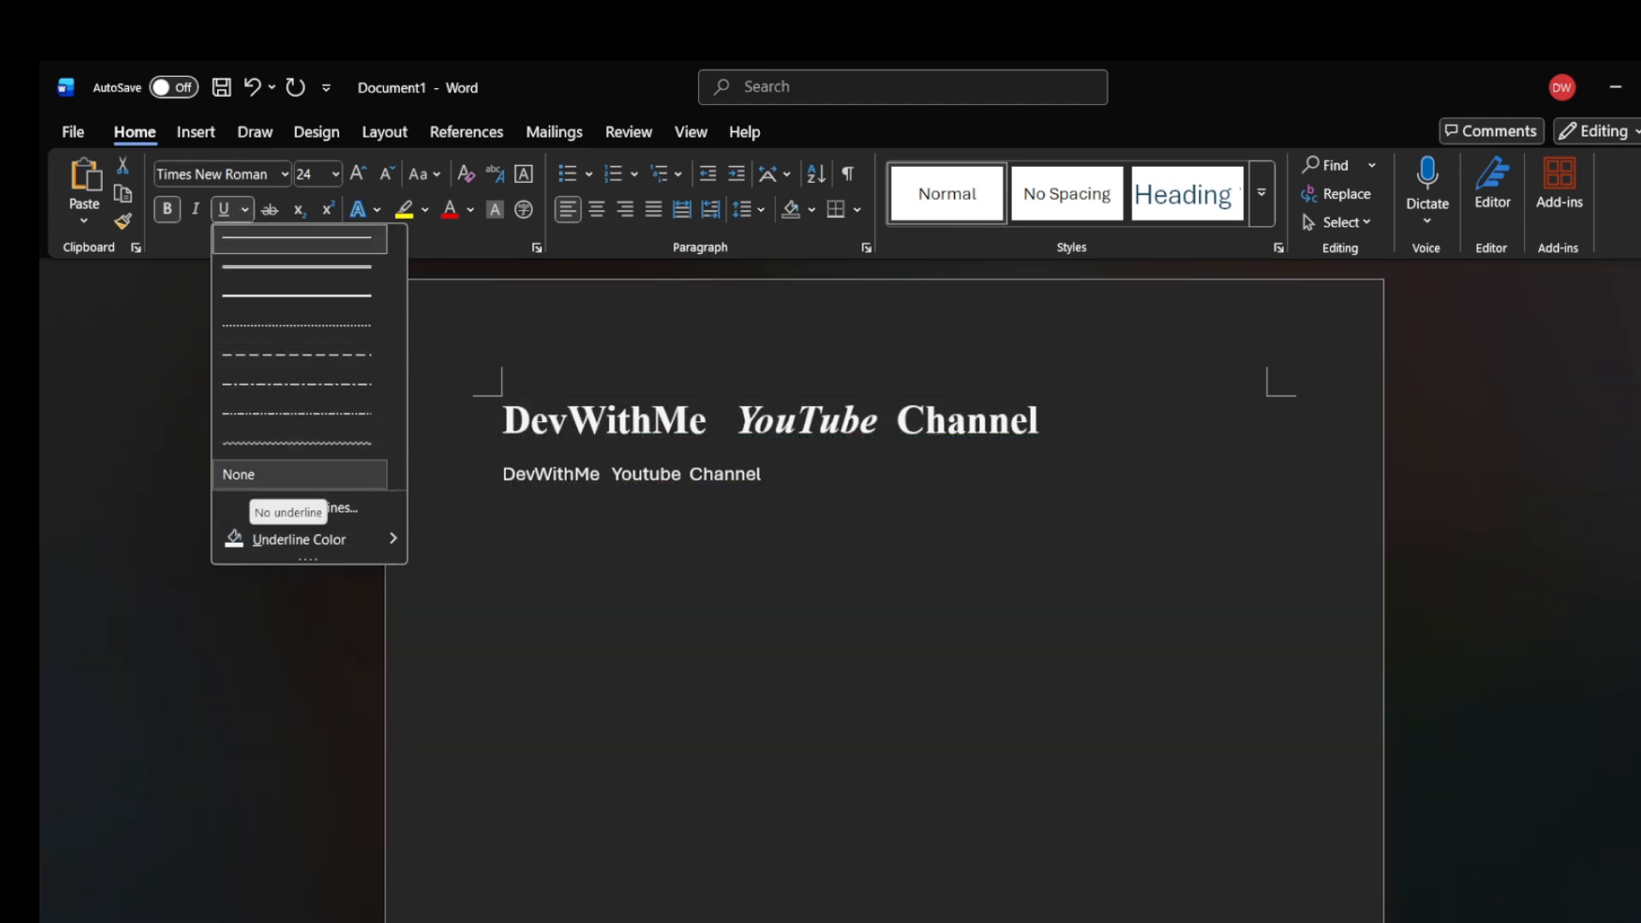
{"action": "left_click", "coordinate": [248, 475]}
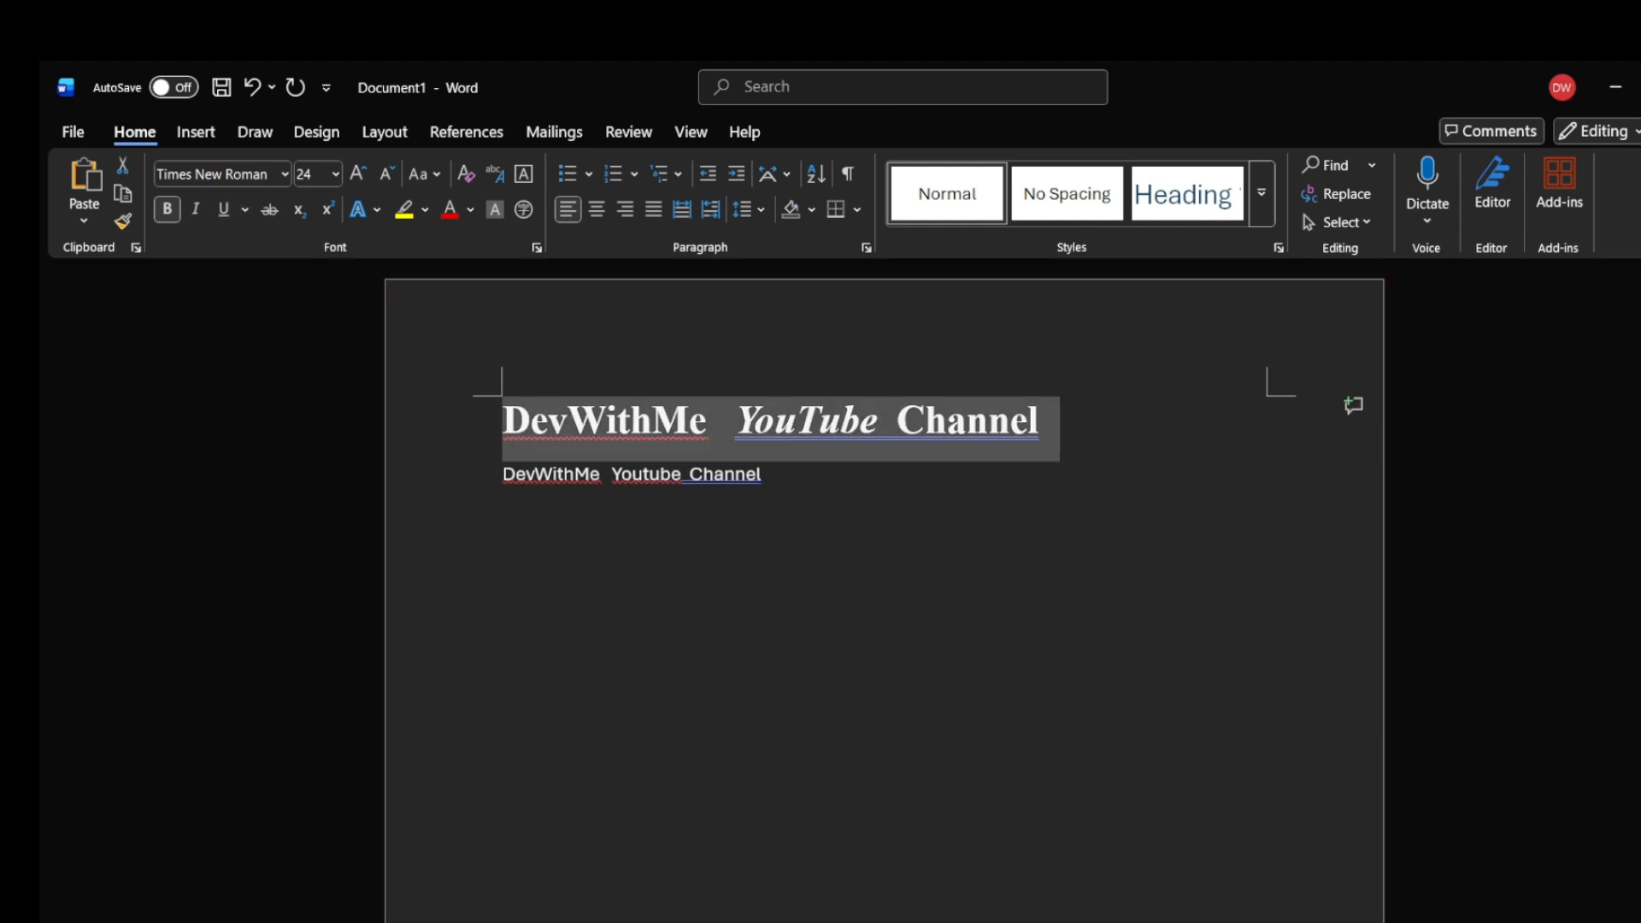
{"action": "left_click", "coordinate": [763, 476]}
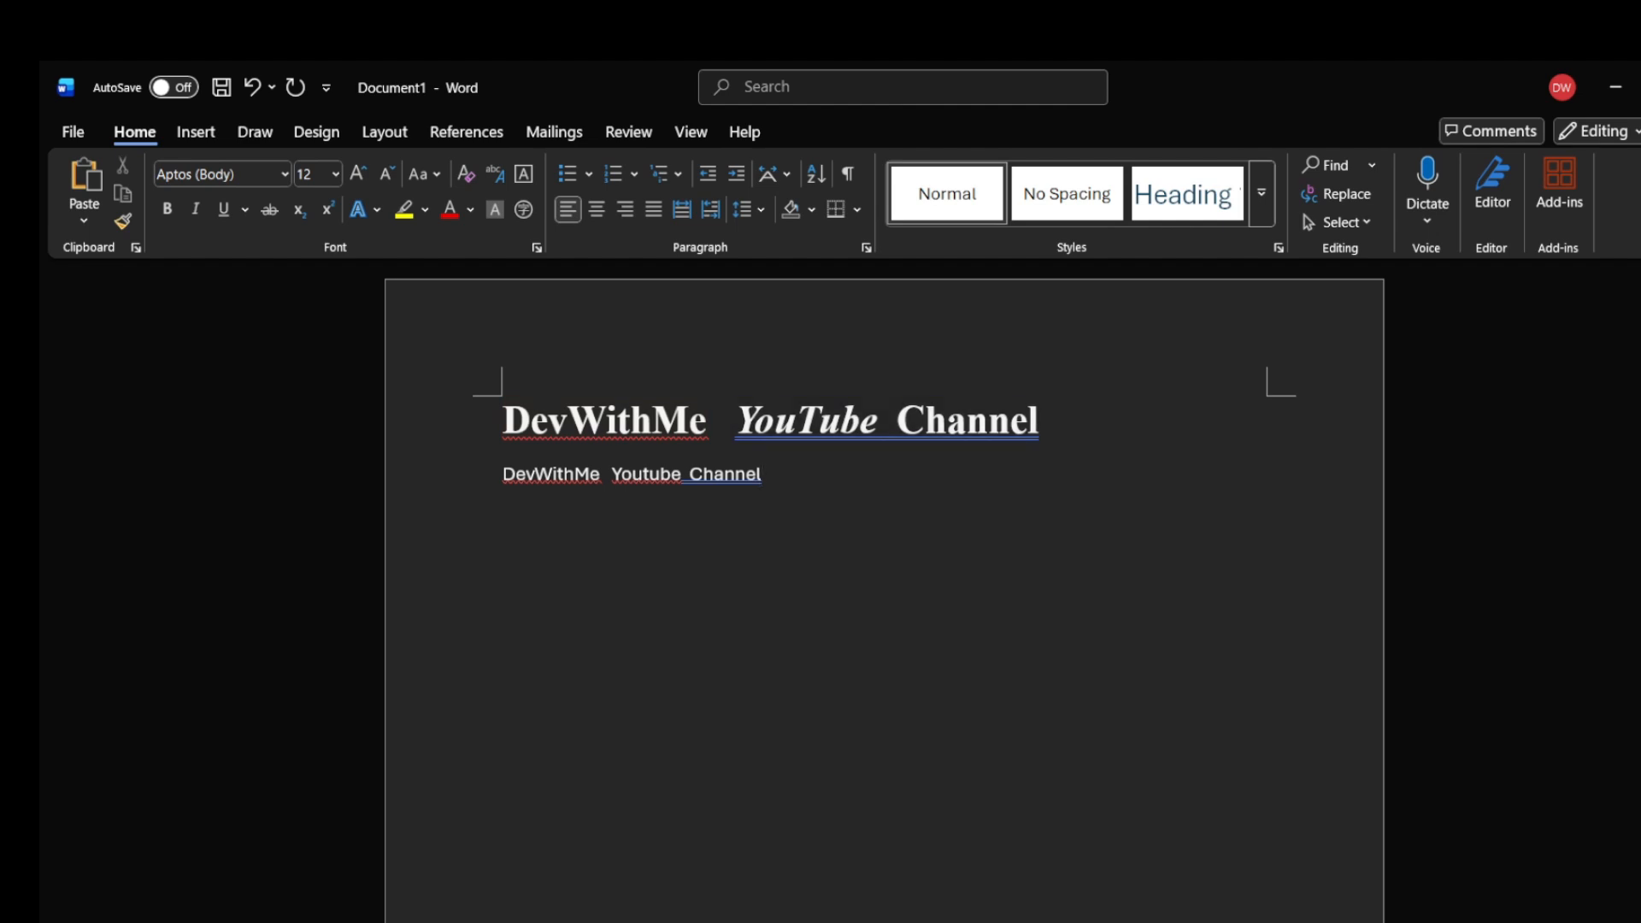
- Apply a double underline to the entire first line
{"action": "left_click_drag", "start_coordinate": [1040, 421], "coordinate": [500, 420]}
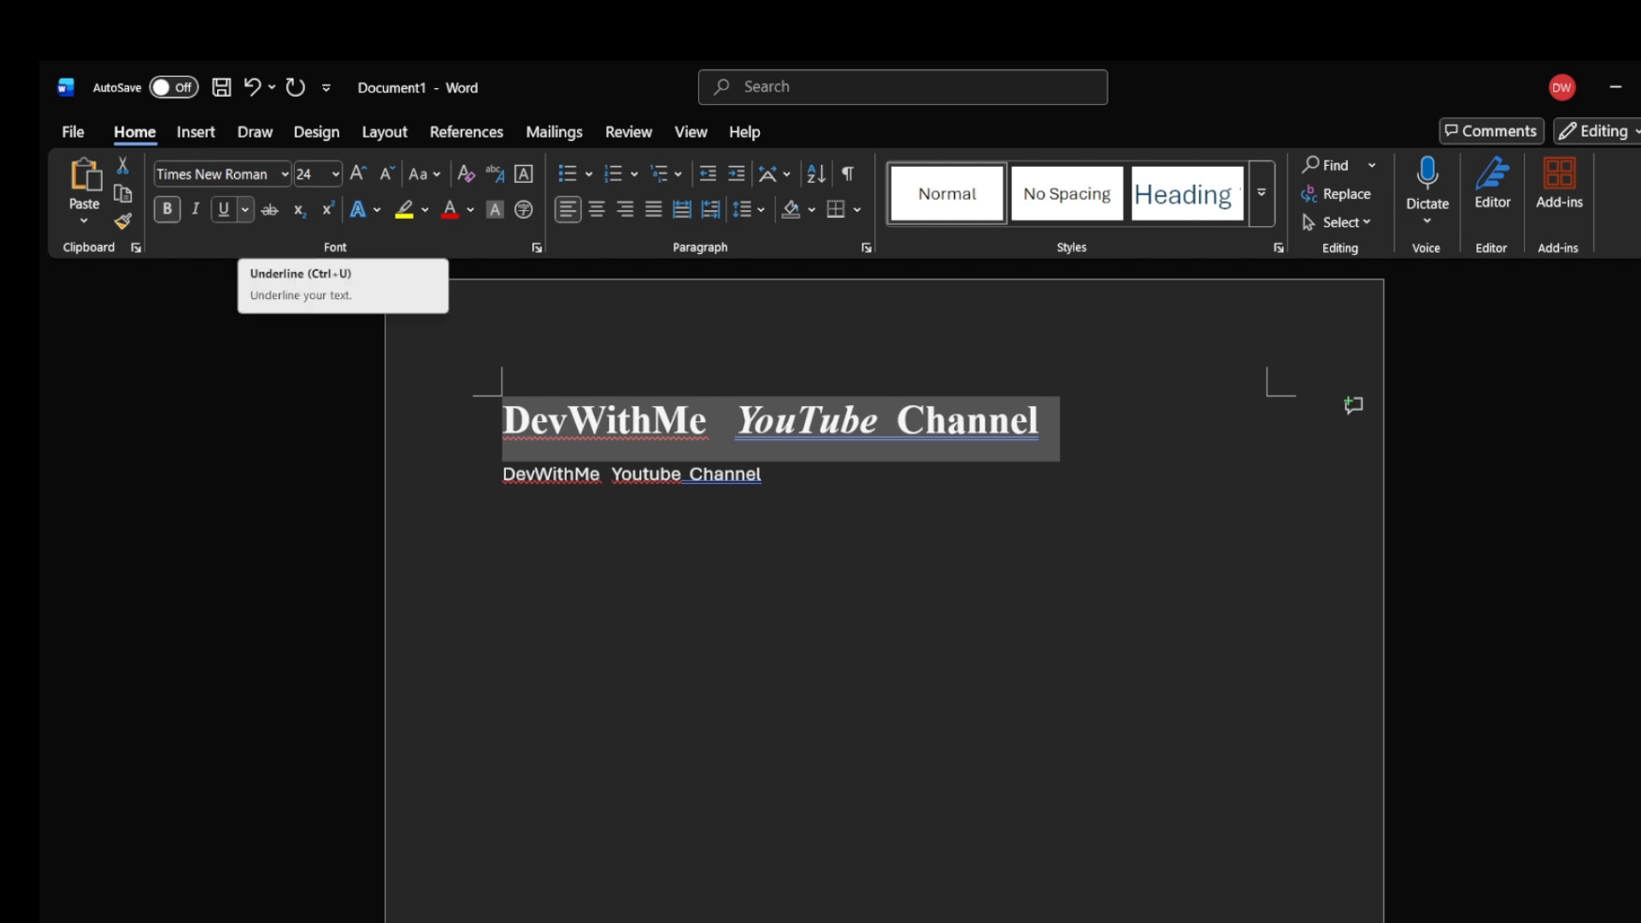
{"action": "left_click", "coordinate": [245, 210]}
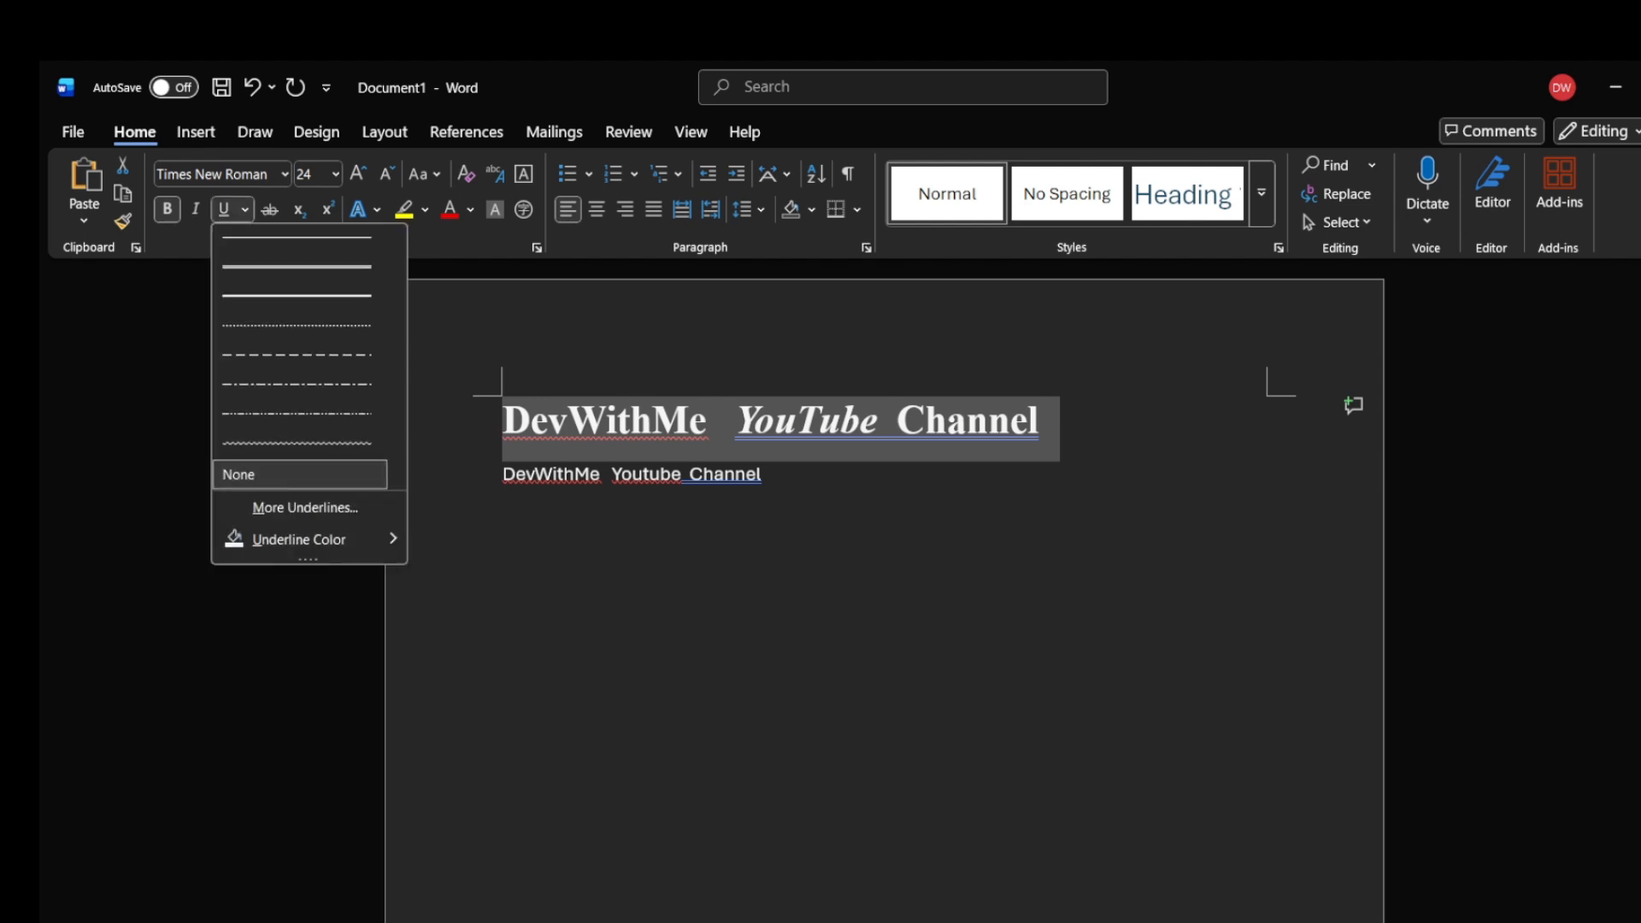
{"action": "left_click", "coordinate": [297, 267]}
{"action": "left_click", "coordinate": [503, 514]}
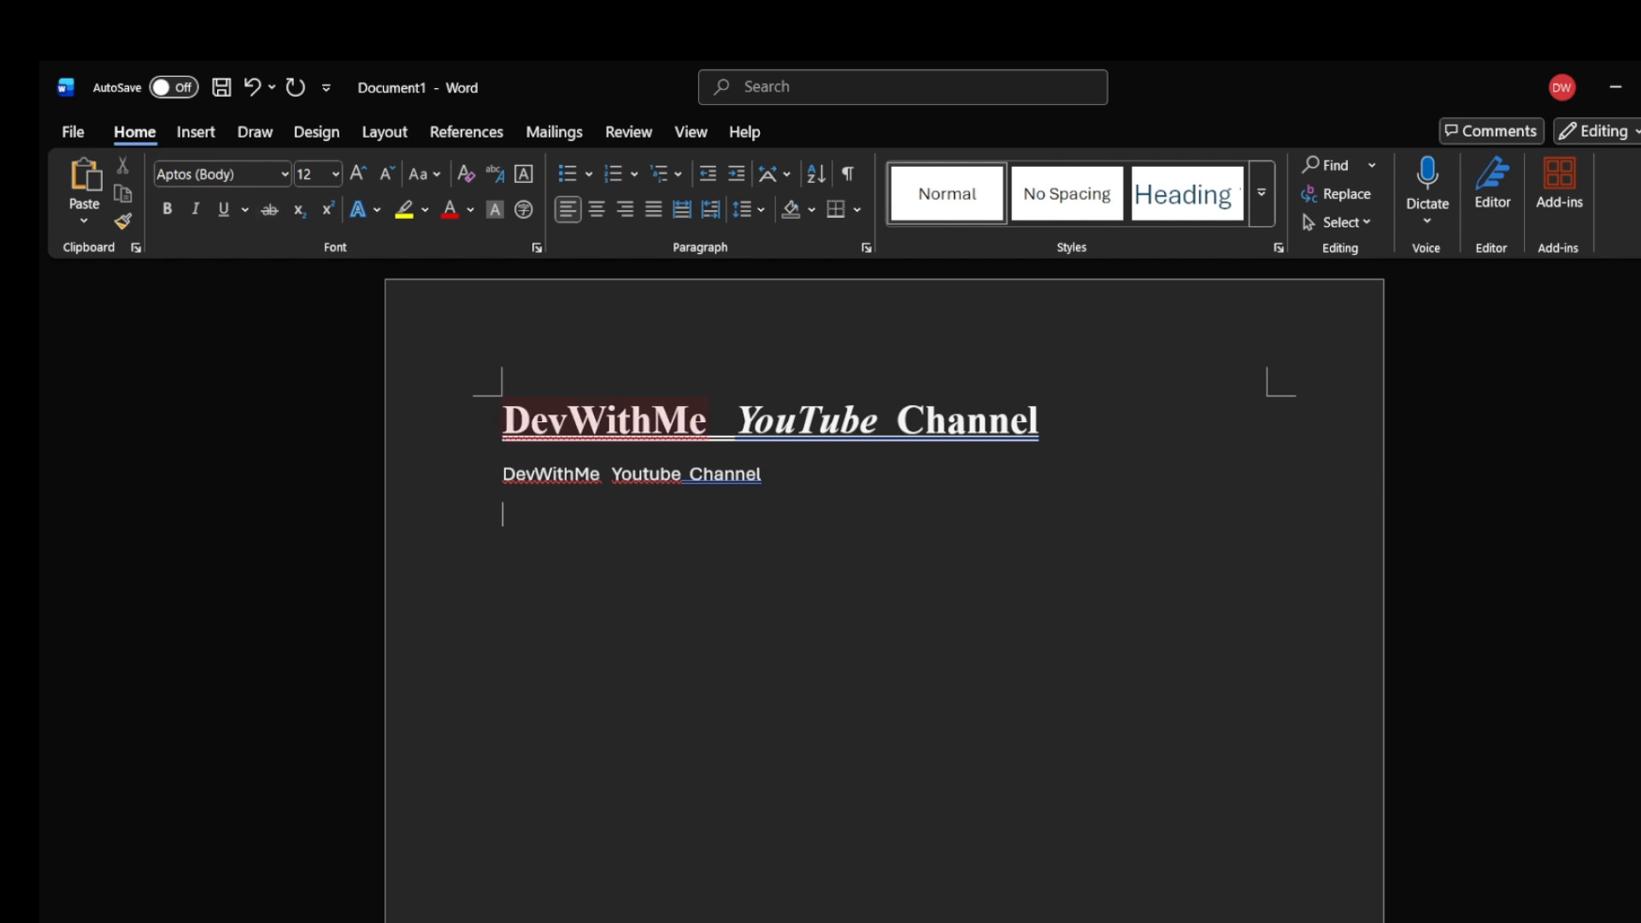
- Add the prices Rs.450.00 and Rs.300.00 side by side, leaving a blank line below the second line of text
{"action": "left_click", "coordinate": [763, 474]}
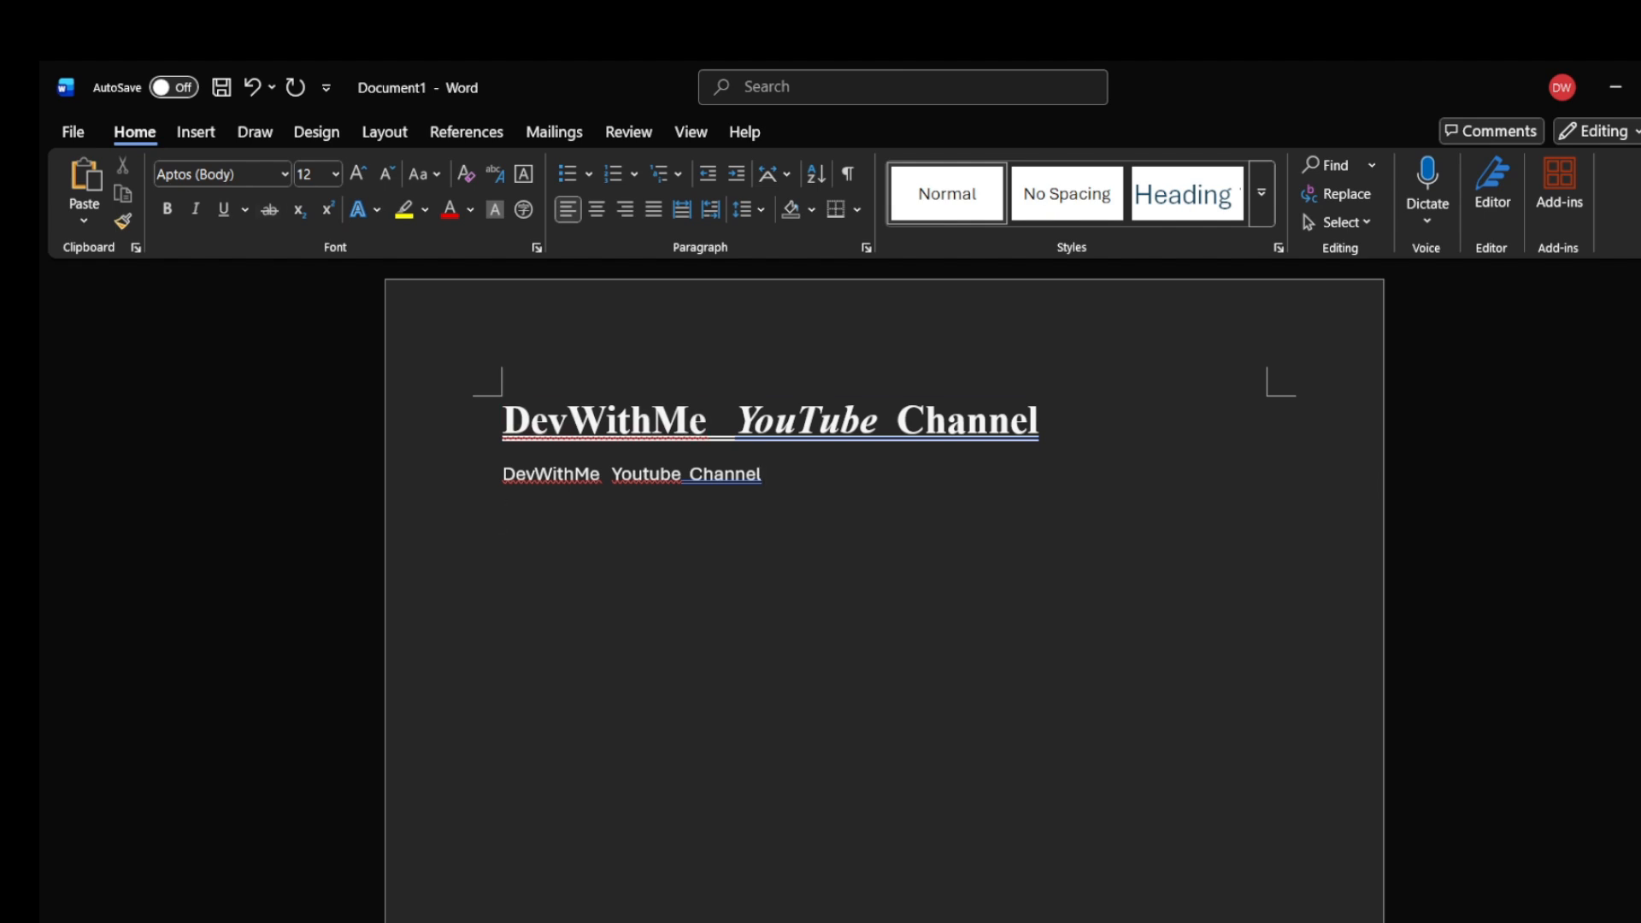
{"action": "key", "text": "Return"}
{"action": "key", "text": "Return"}
{"action": "type", "text": "Rs.450.00    Rs.300"}
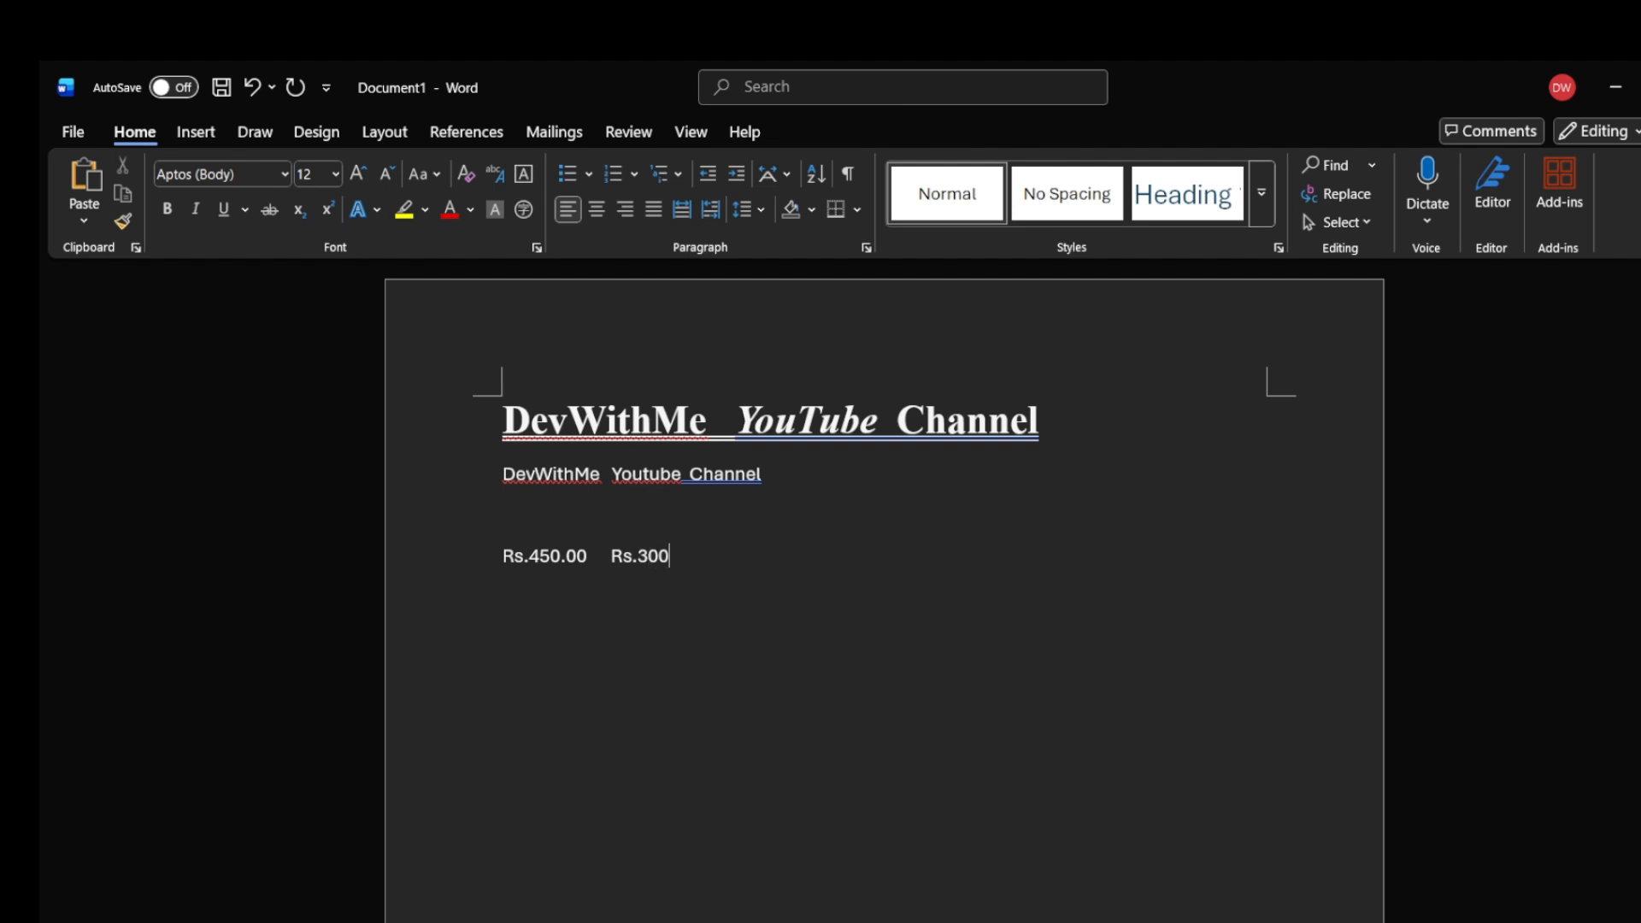
{"action": "type", "text": ".00"}
- Apply strikethrough to the price Rs.450.00 only
{"action": "left_click_drag", "start_coordinate": [502, 555], "coordinate": [611, 555]}
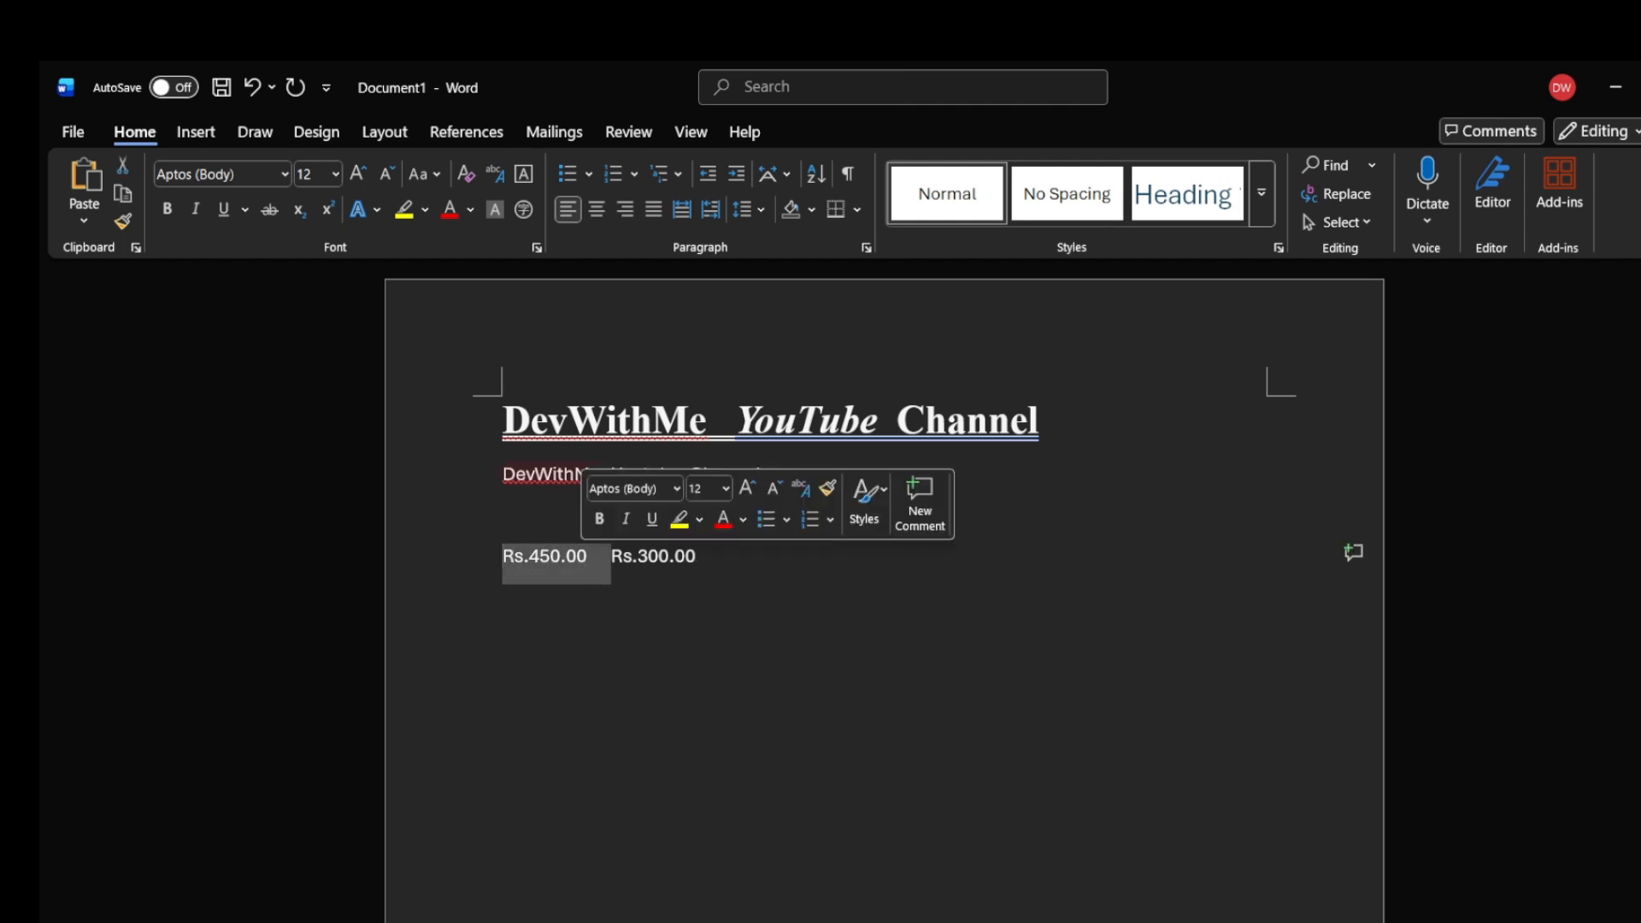
{"action": "left_click", "coordinate": [269, 210]}
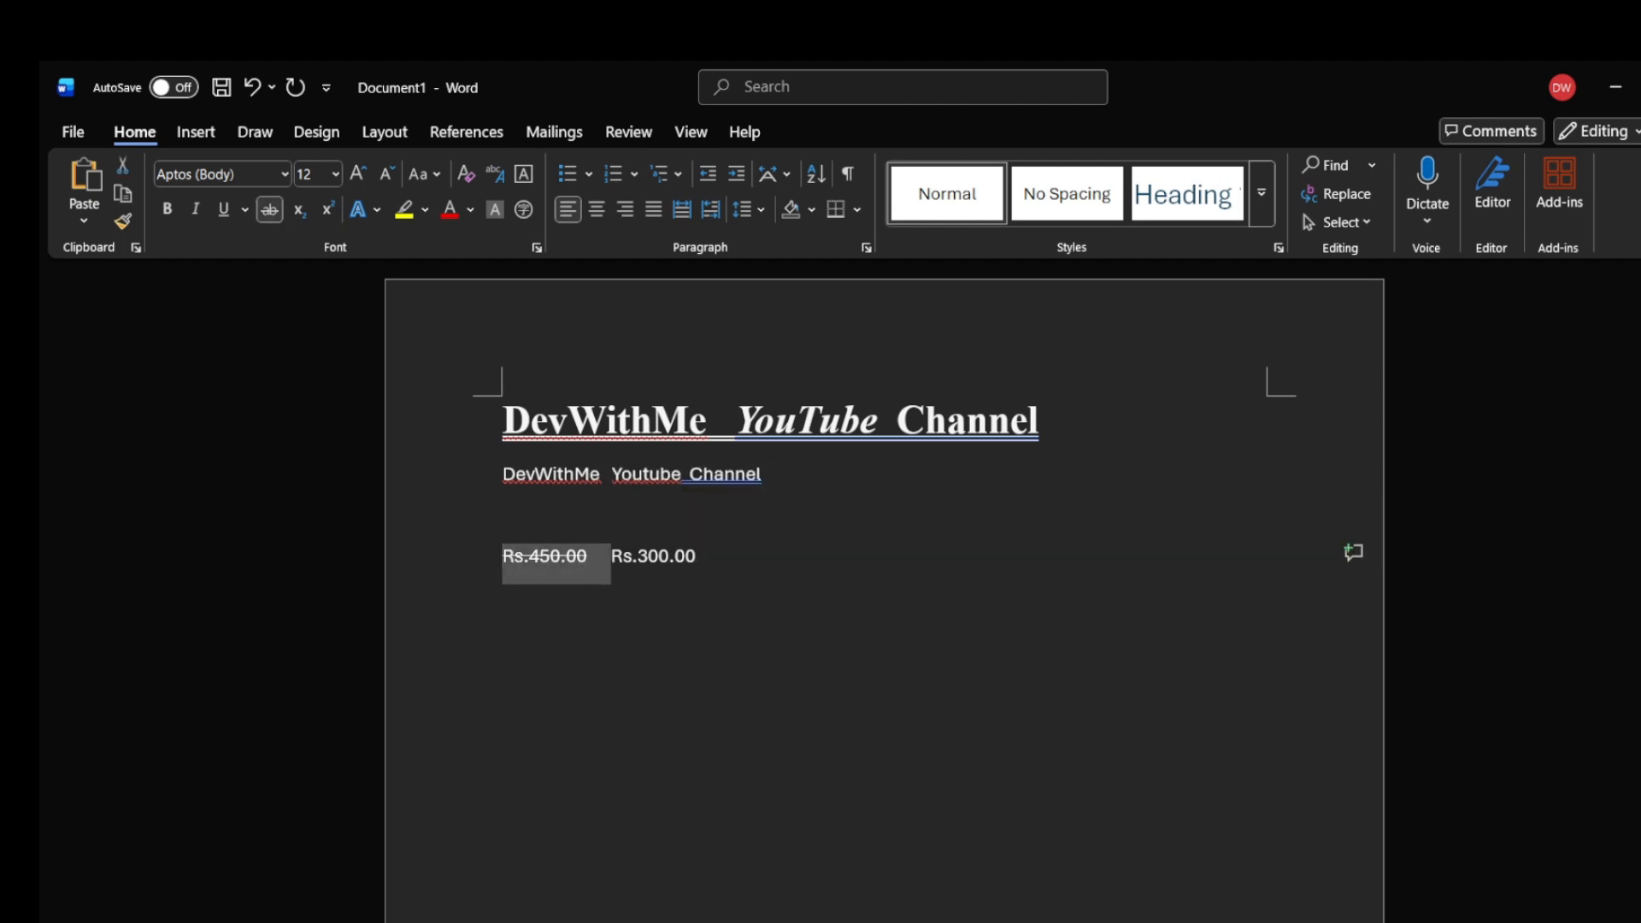
{"action": "left_click", "coordinate": [503, 596]}
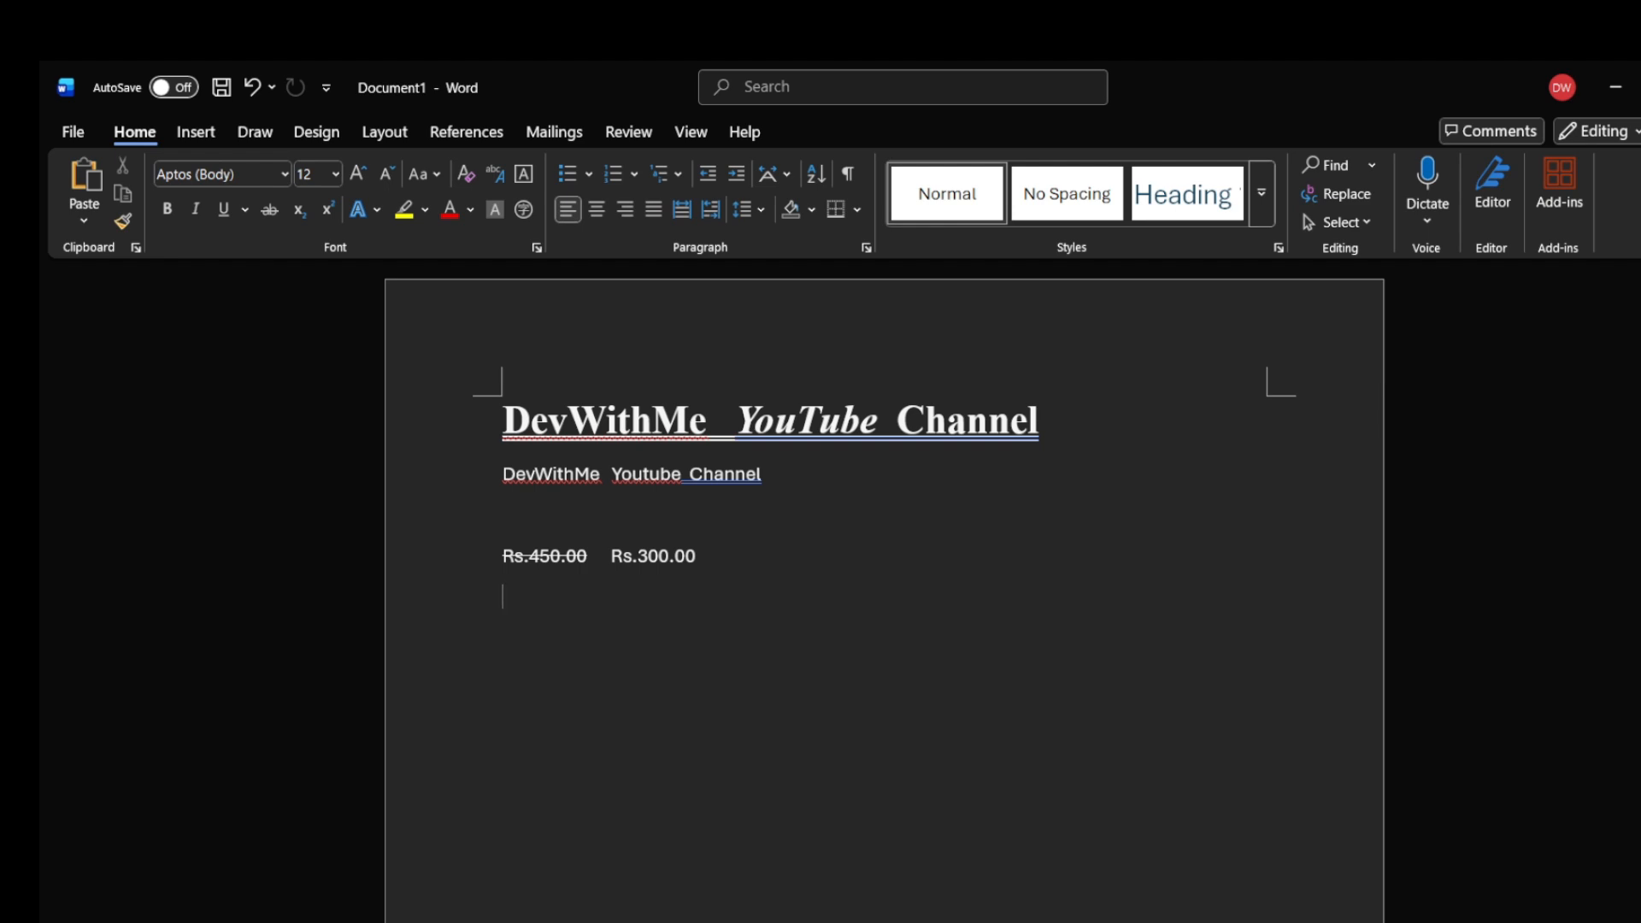
{"action": "left_click_drag", "start_coordinate": [591, 560], "coordinate": [504, 559]}
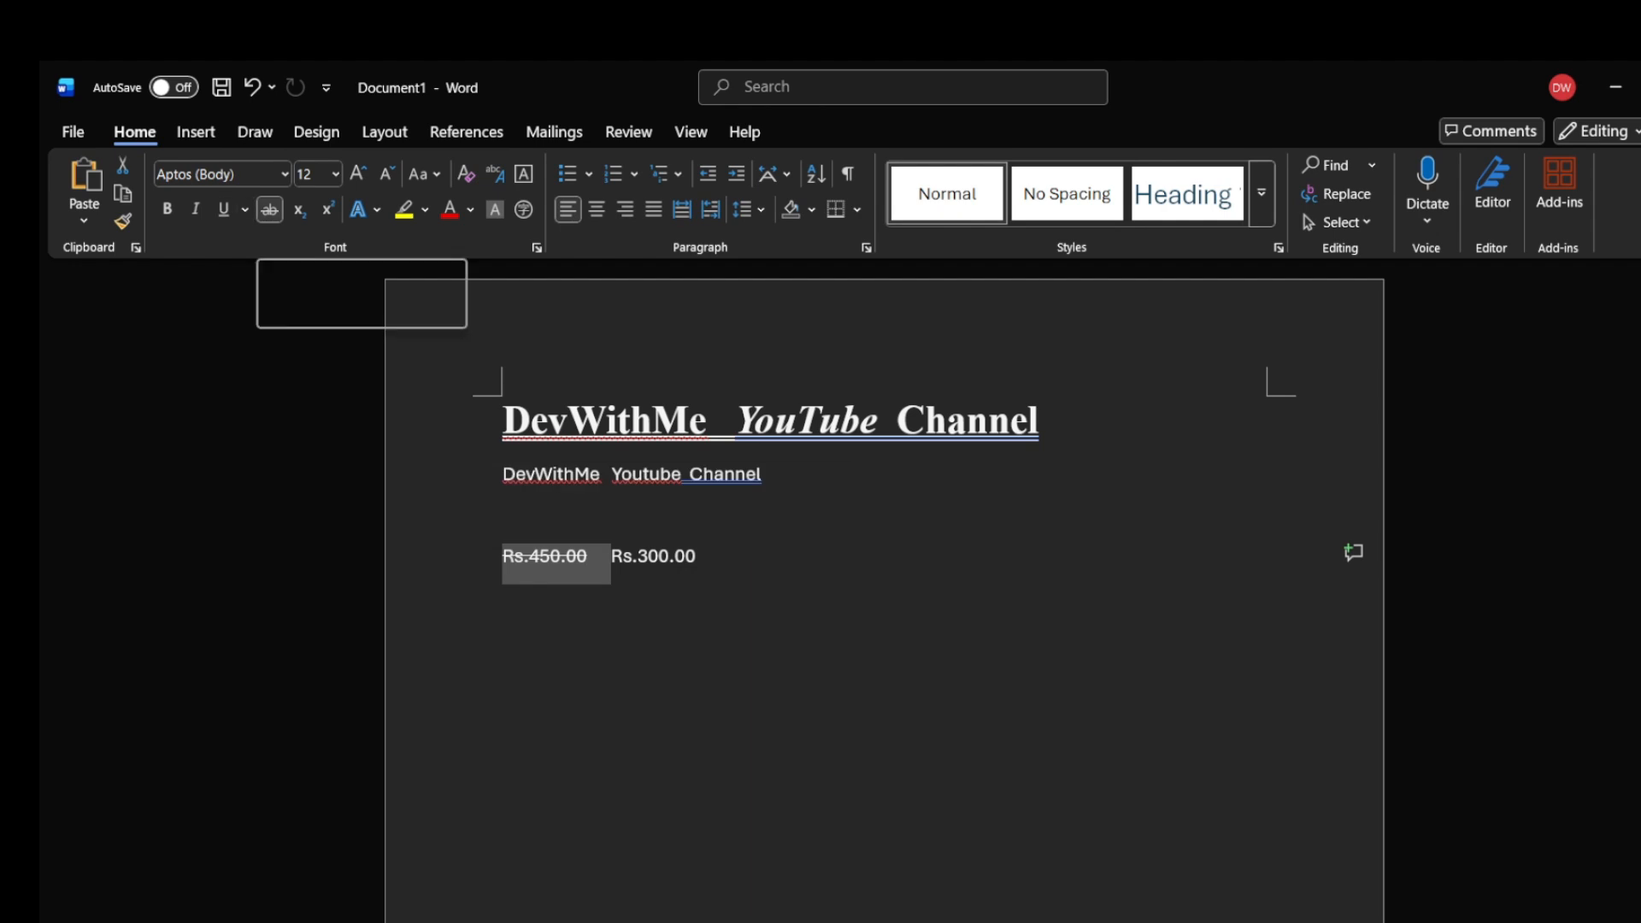
{"action": "left_click", "coordinate": [502, 597]}
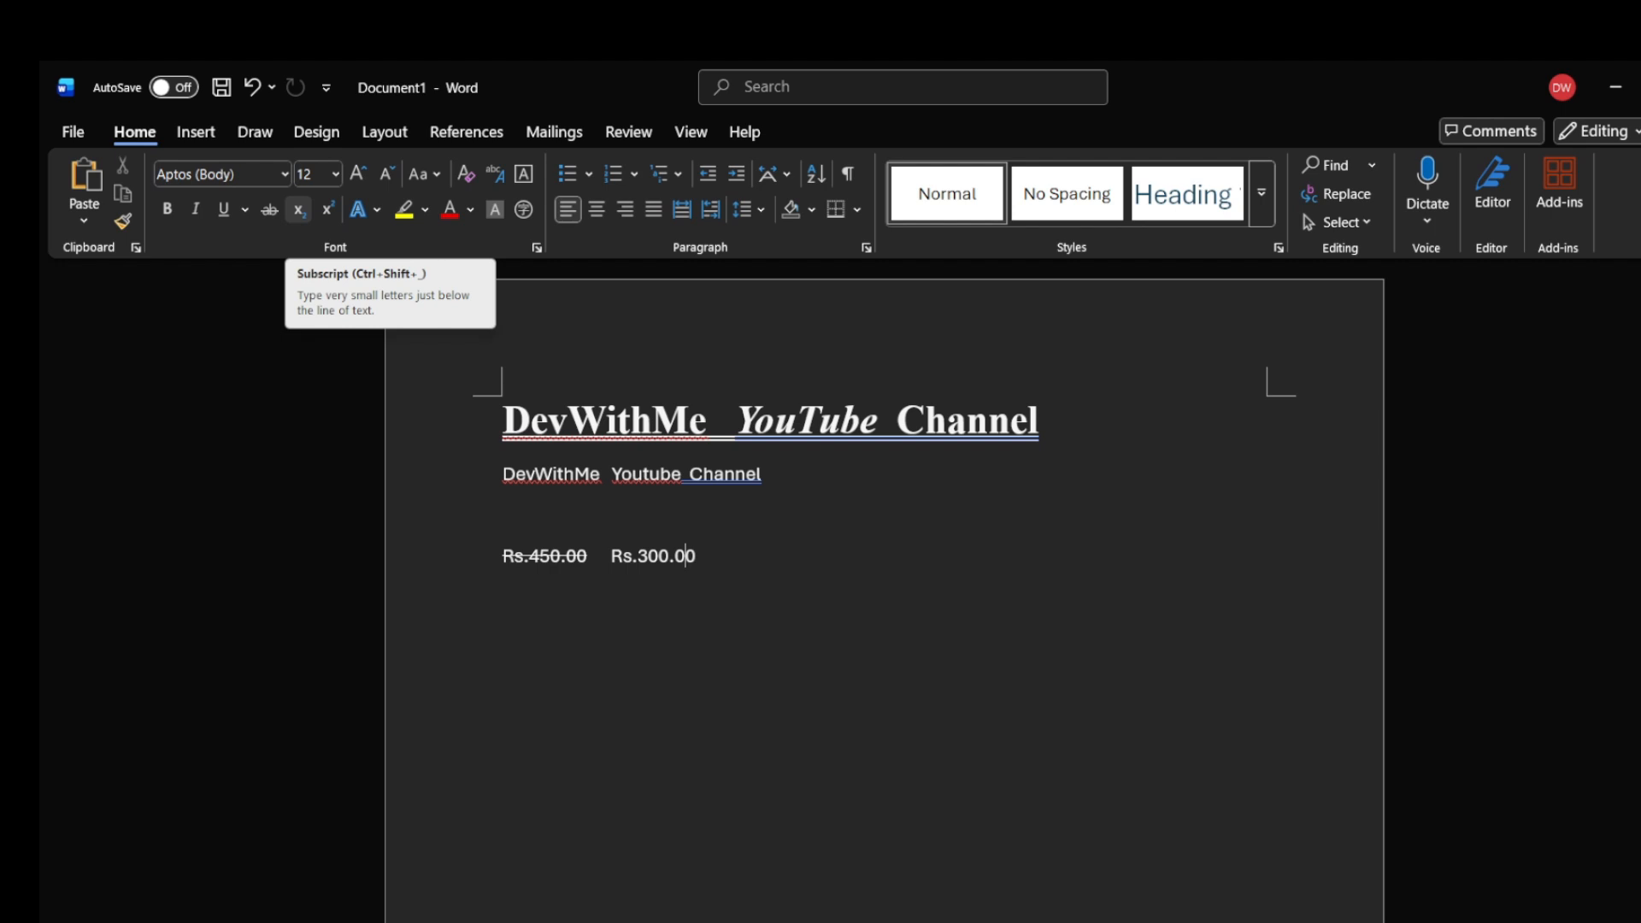
- Enter 385 below the prices, separated by a blank line, and format its digit 5 as subscript
{"action": "key", "text": "Return"}
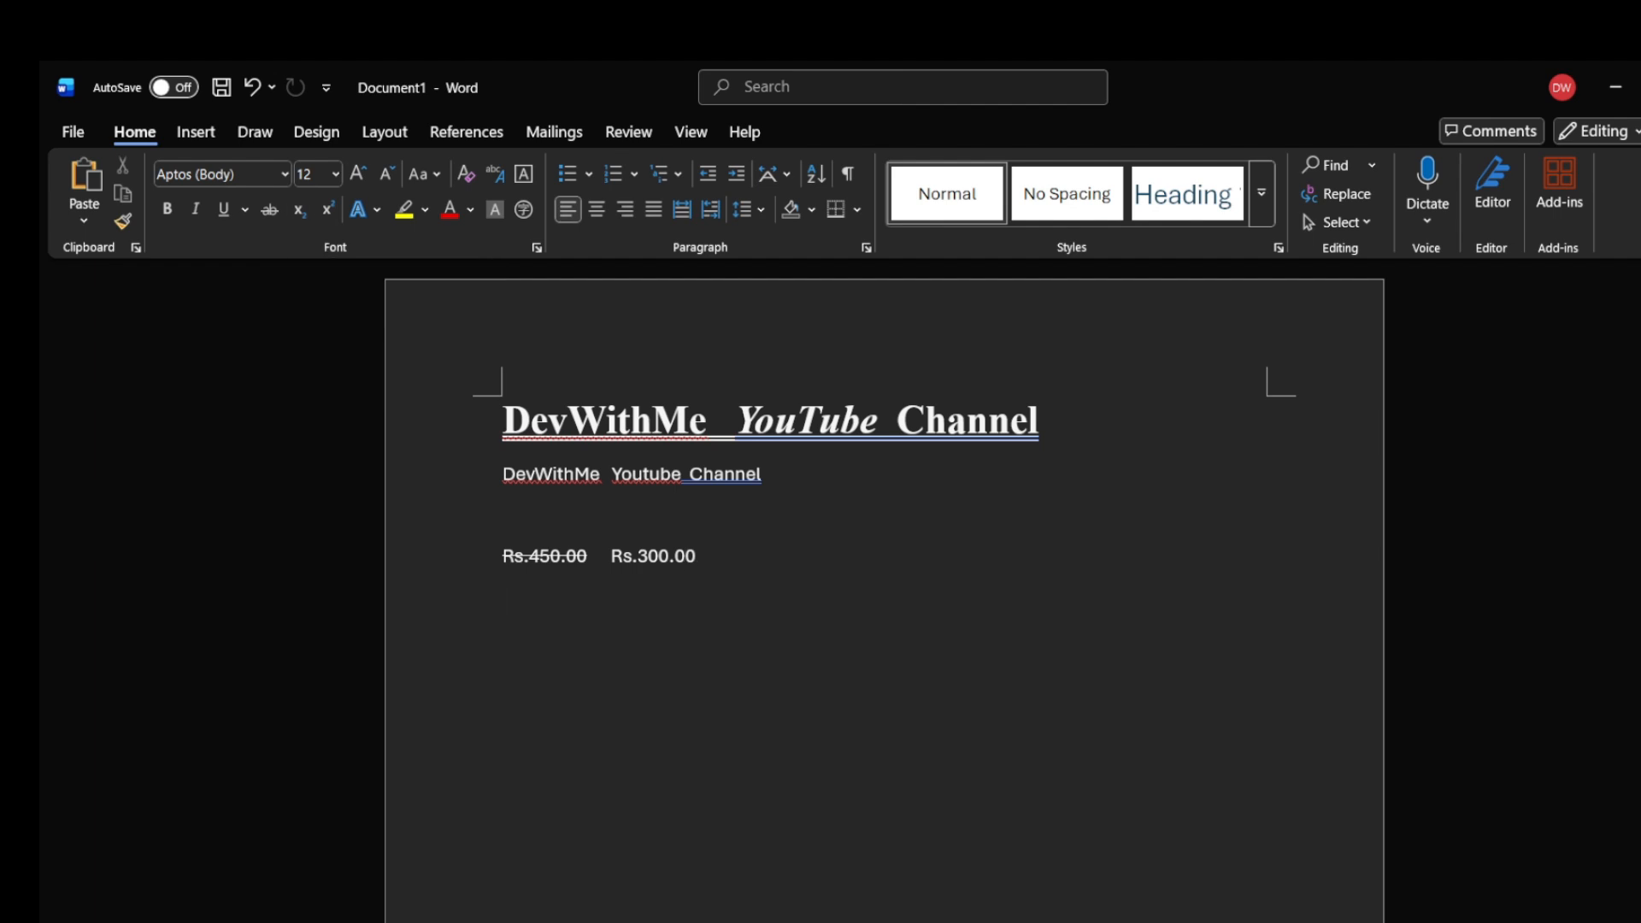
{"action": "key", "text": "ctrl+z"}
{"action": "type", "text": "385"}
{"action": "key", "text": "shift+Left"}
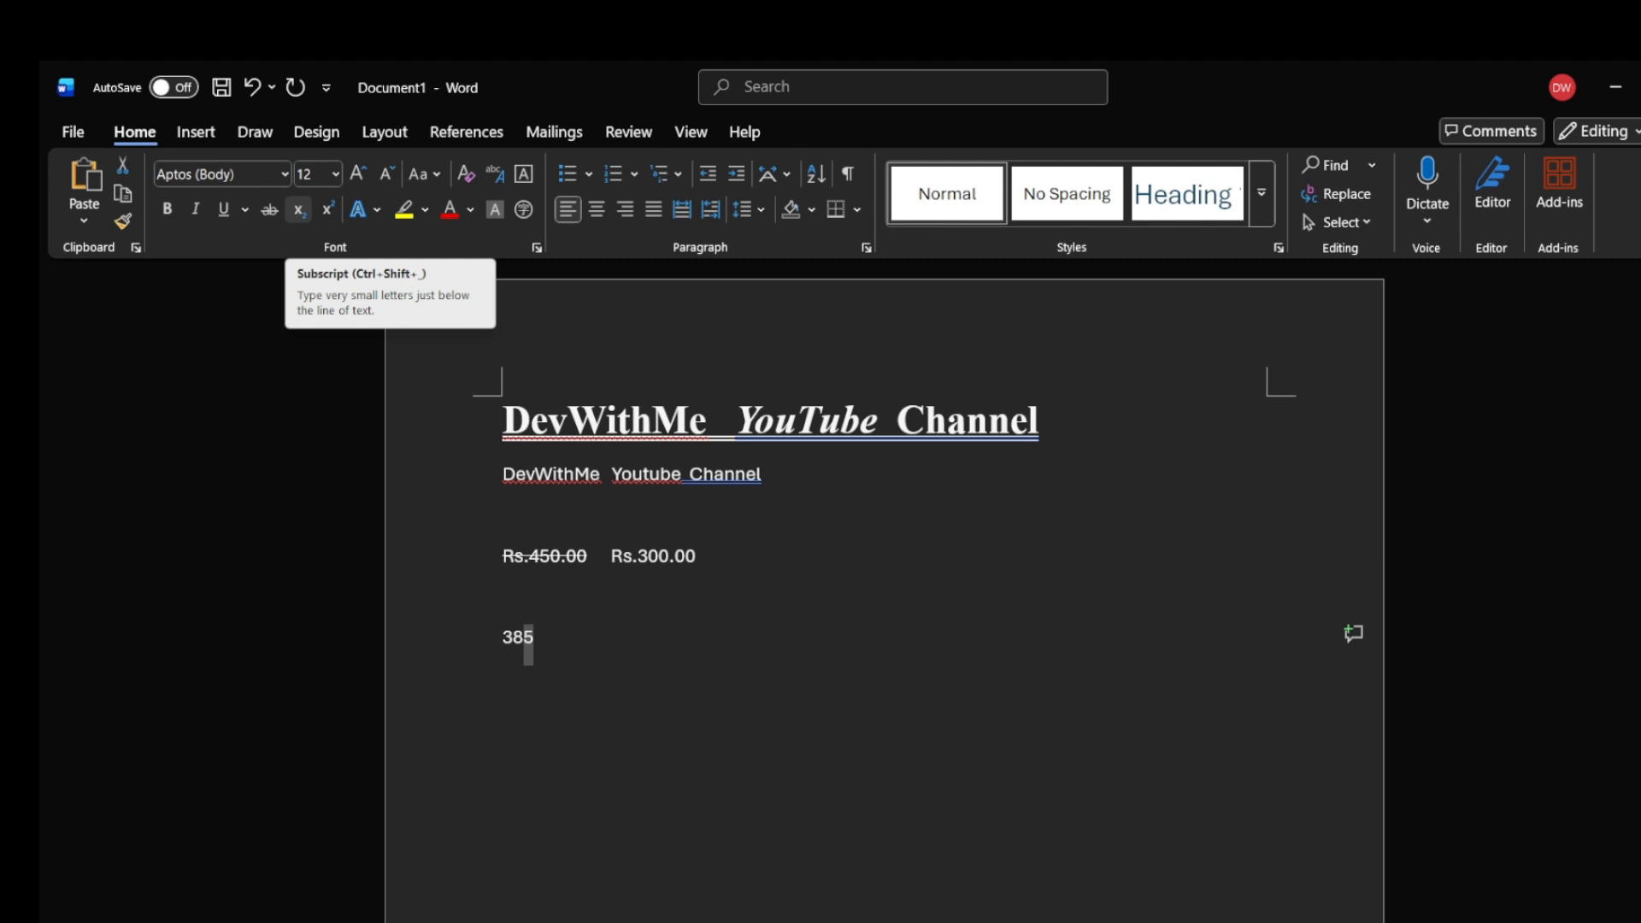
{"action": "left_click", "coordinate": [298, 209]}
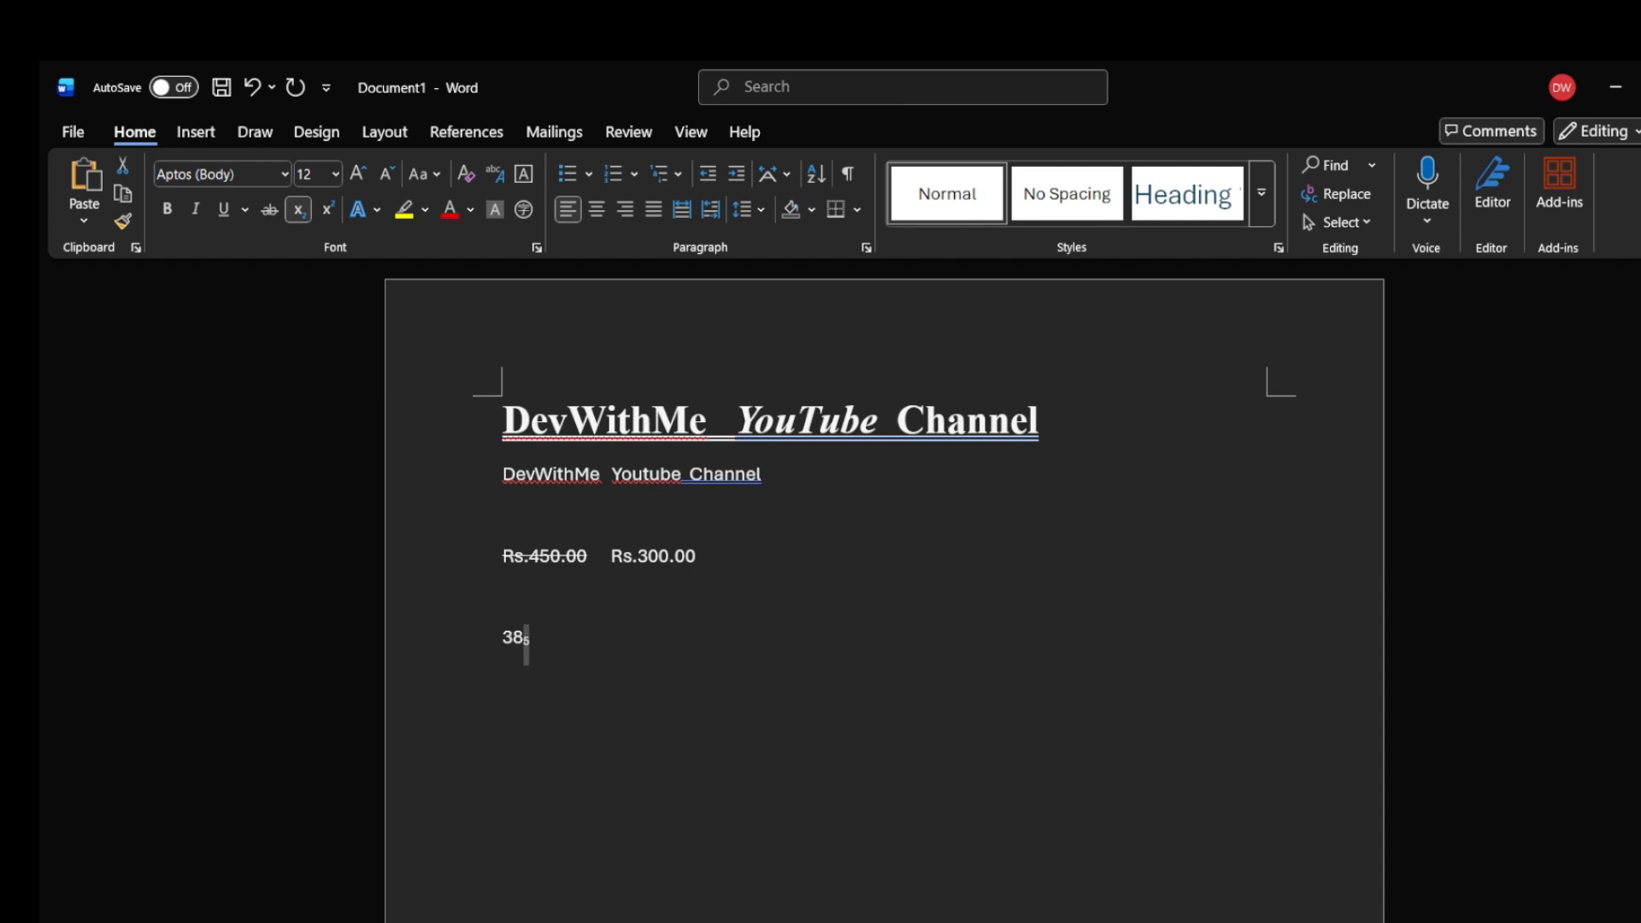
{"action": "left_click", "coordinate": [530, 640]}
- Enlarge the number with the subscript 5 to font size 80
{"action": "double_click", "coordinate": [528, 640]}
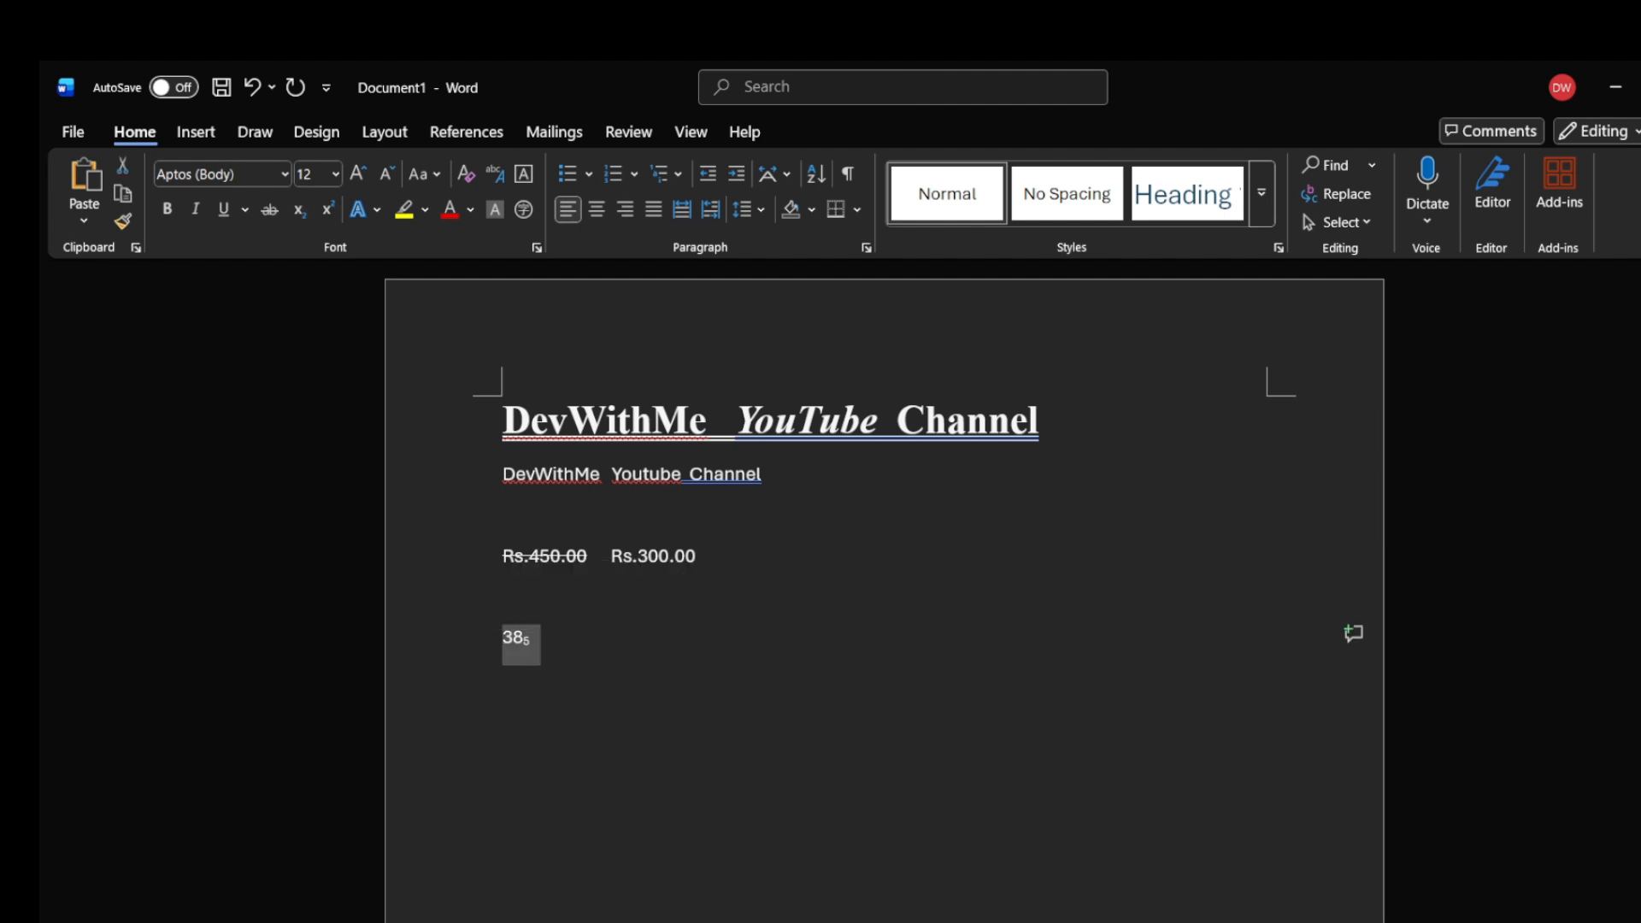
{"action": "left_click", "coordinate": [358, 173]}
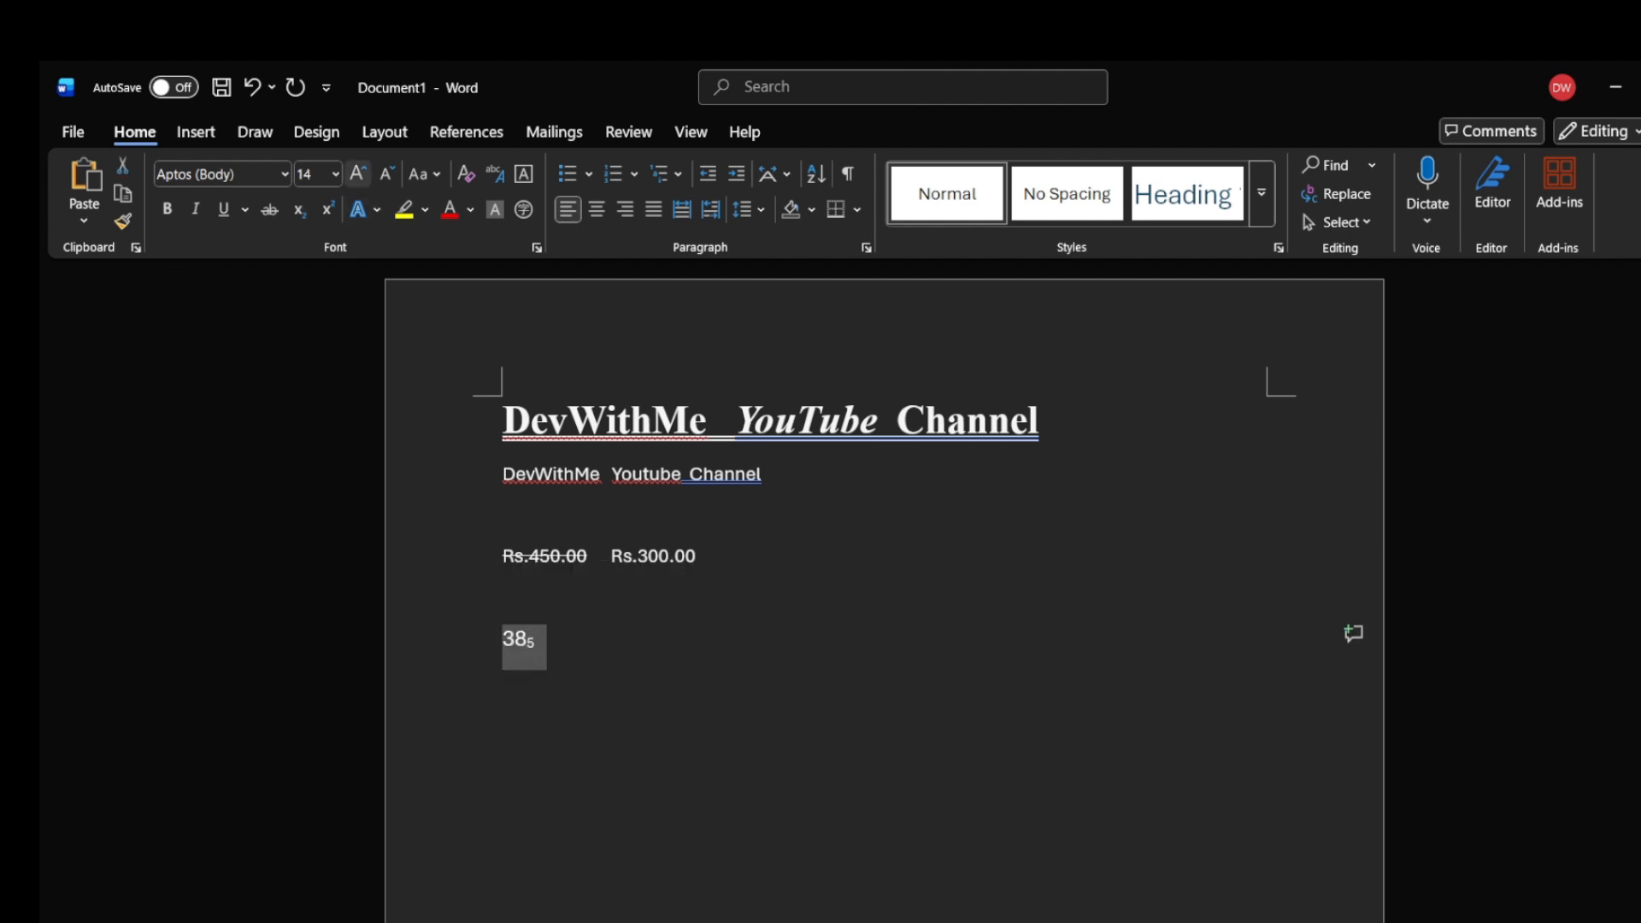
{"action": "left_click", "coordinate": [357, 174]}
{"action": "left_click", "coordinate": [357, 174]}
{"action": "left_click", "coordinate": [357, 173]}
{"action": "left_click", "coordinate": [357, 173]}
{"action": "left_click", "coordinate": [358, 174]}
{"action": "left_click", "coordinate": [357, 173]}
{"action": "left_click", "coordinate": [357, 174]}
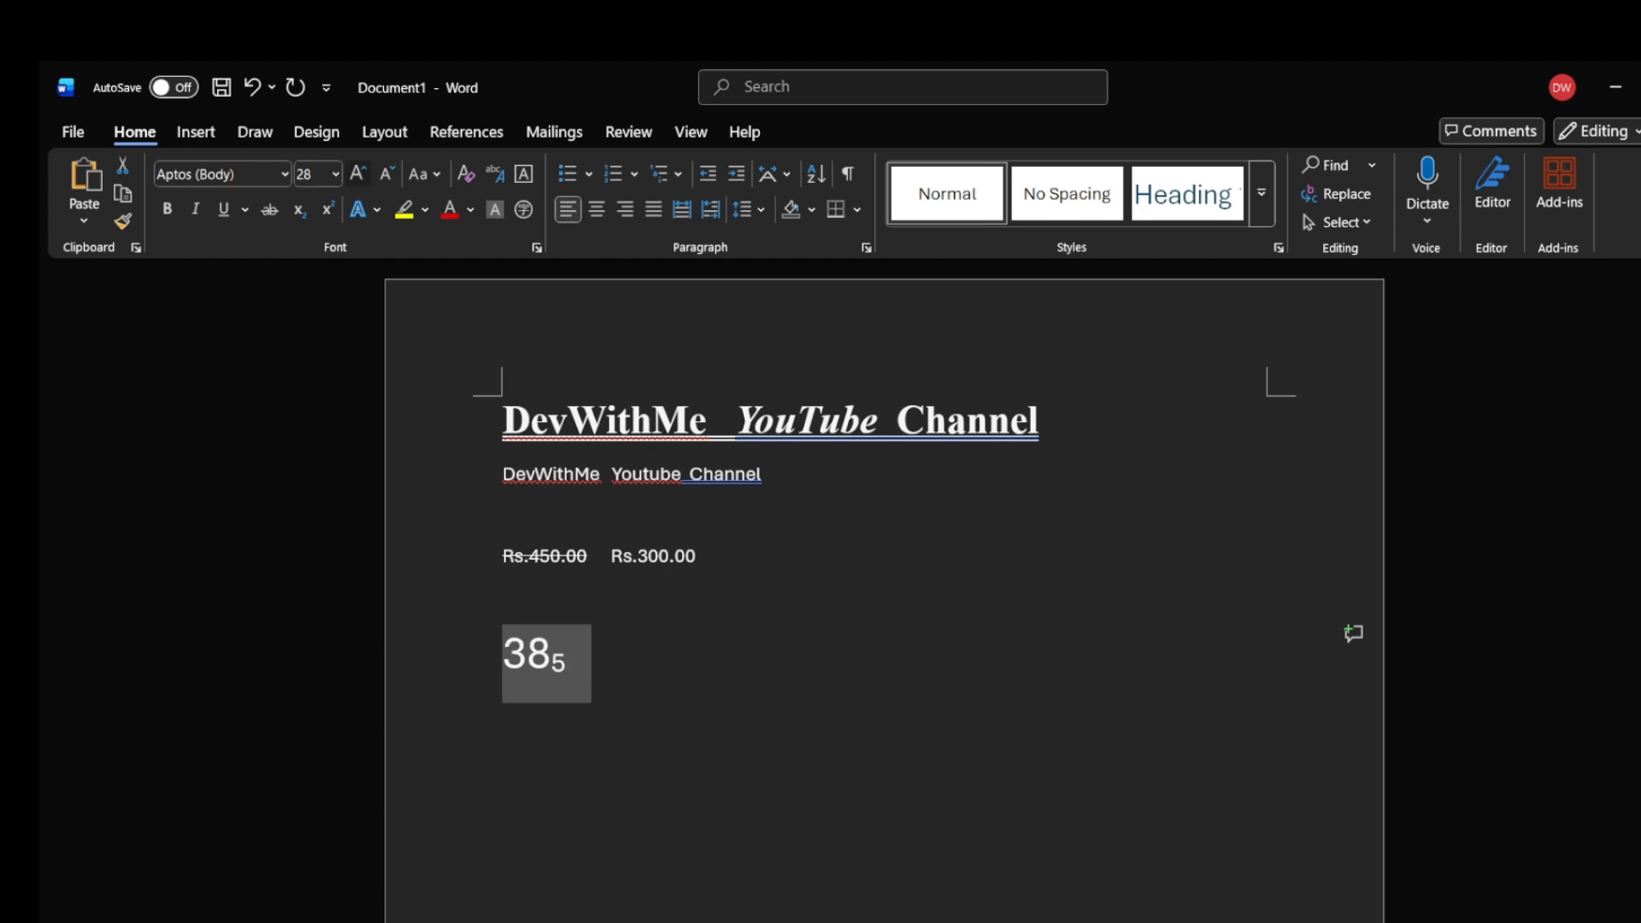
{"action": "left_click", "coordinate": [357, 174]}
{"action": "left_click", "coordinate": [357, 173]}
{"action": "left_click", "coordinate": [357, 174]}
{"action": "left_click", "coordinate": [358, 174]}
{"action": "left_click", "coordinate": [687, 731]}
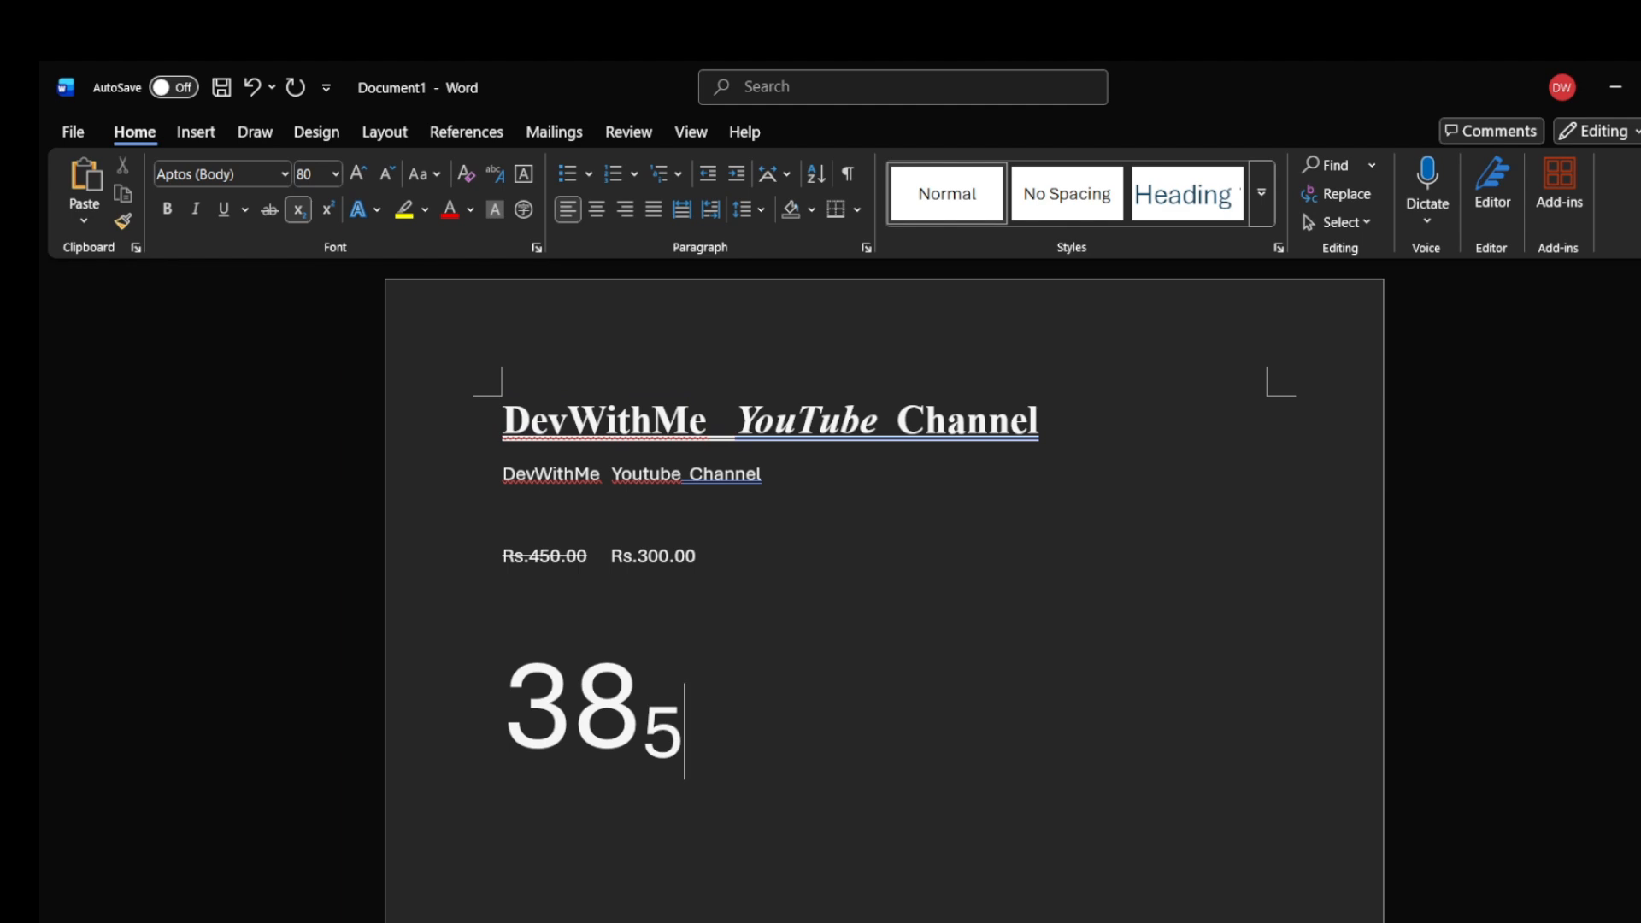
- Enter 456 after a wide gap on the line with the large number and format its digit 6 as superscript
{"action": "key", "text": "Left"}
{"action": "key", "text": "Left"}
{"action": "key", "text": "Left"}
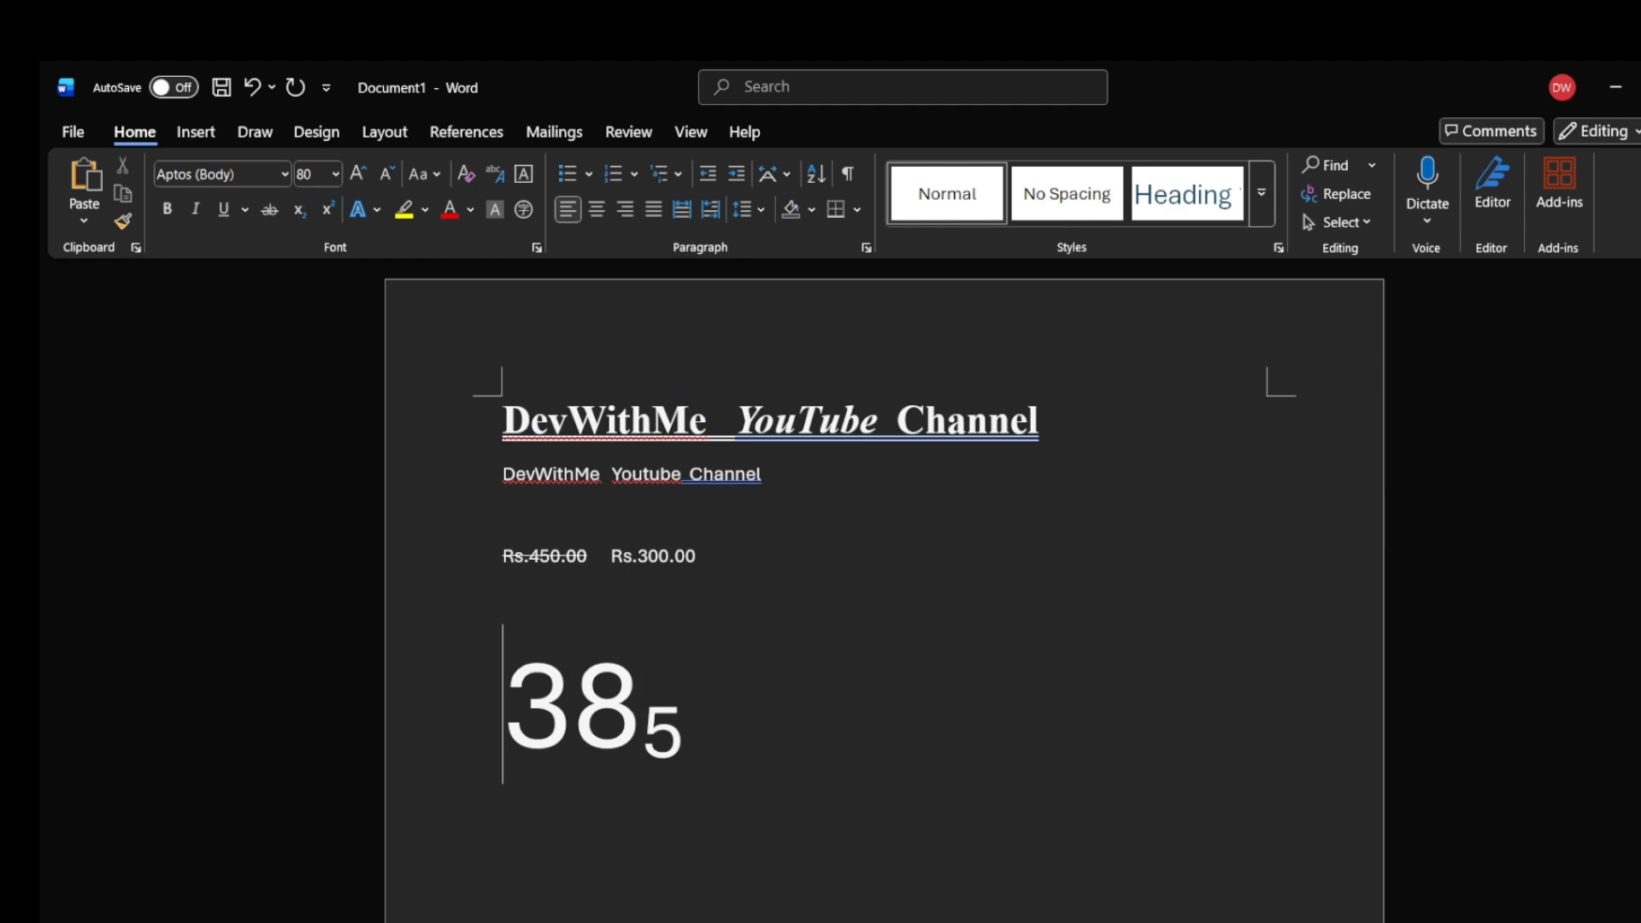
{"action": "key", "text": "End"}
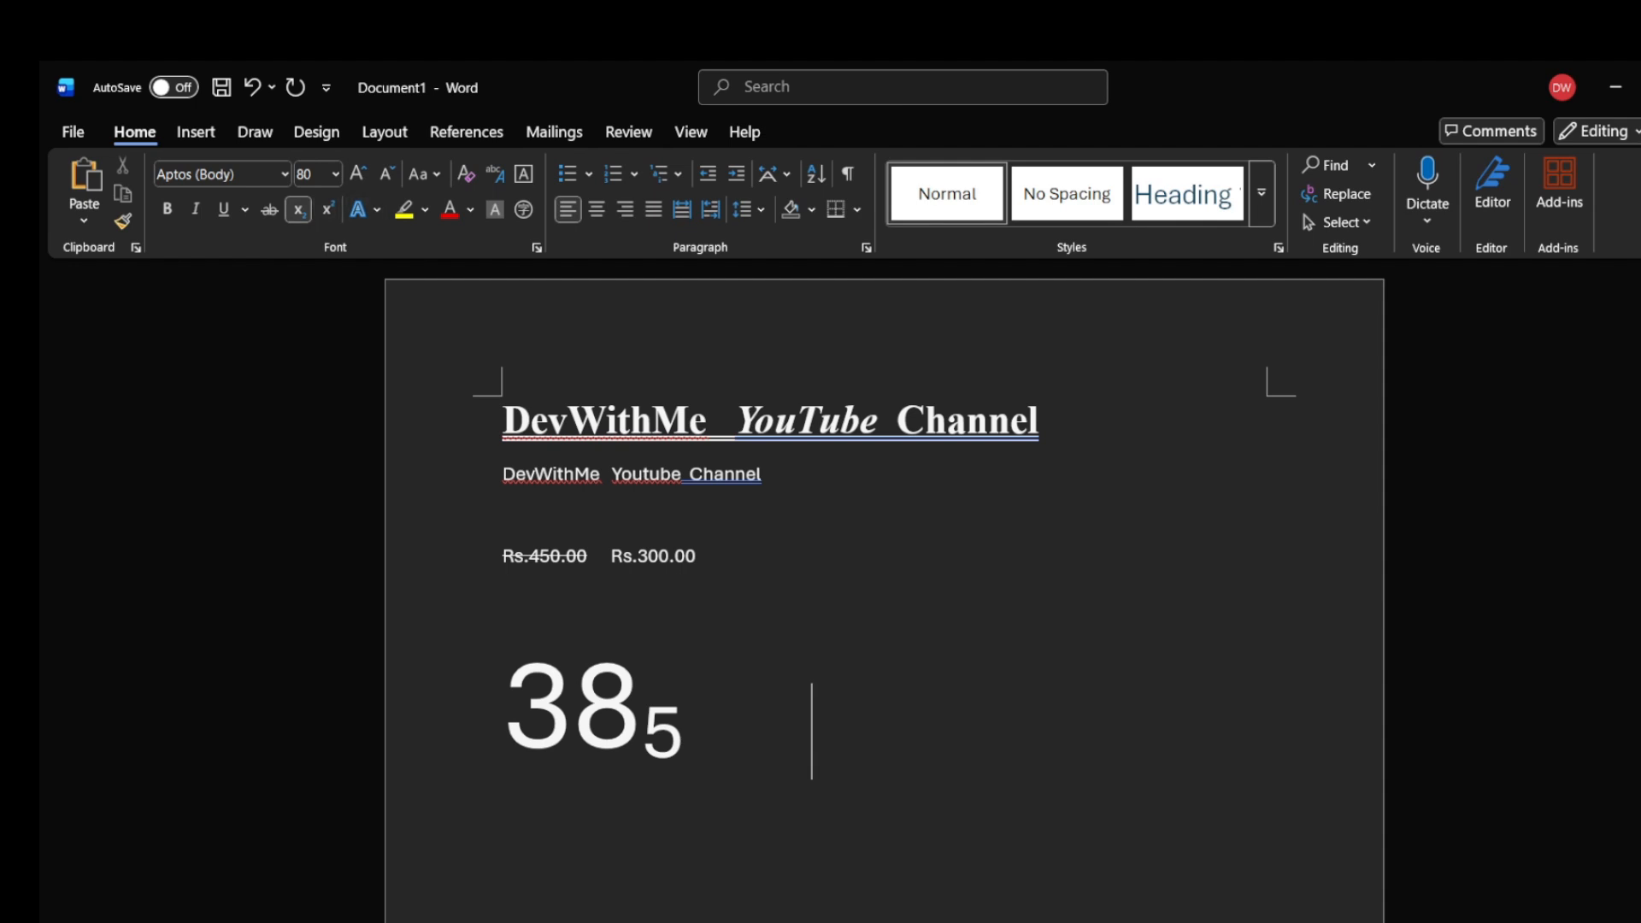
{"action": "type", "text": "456"}
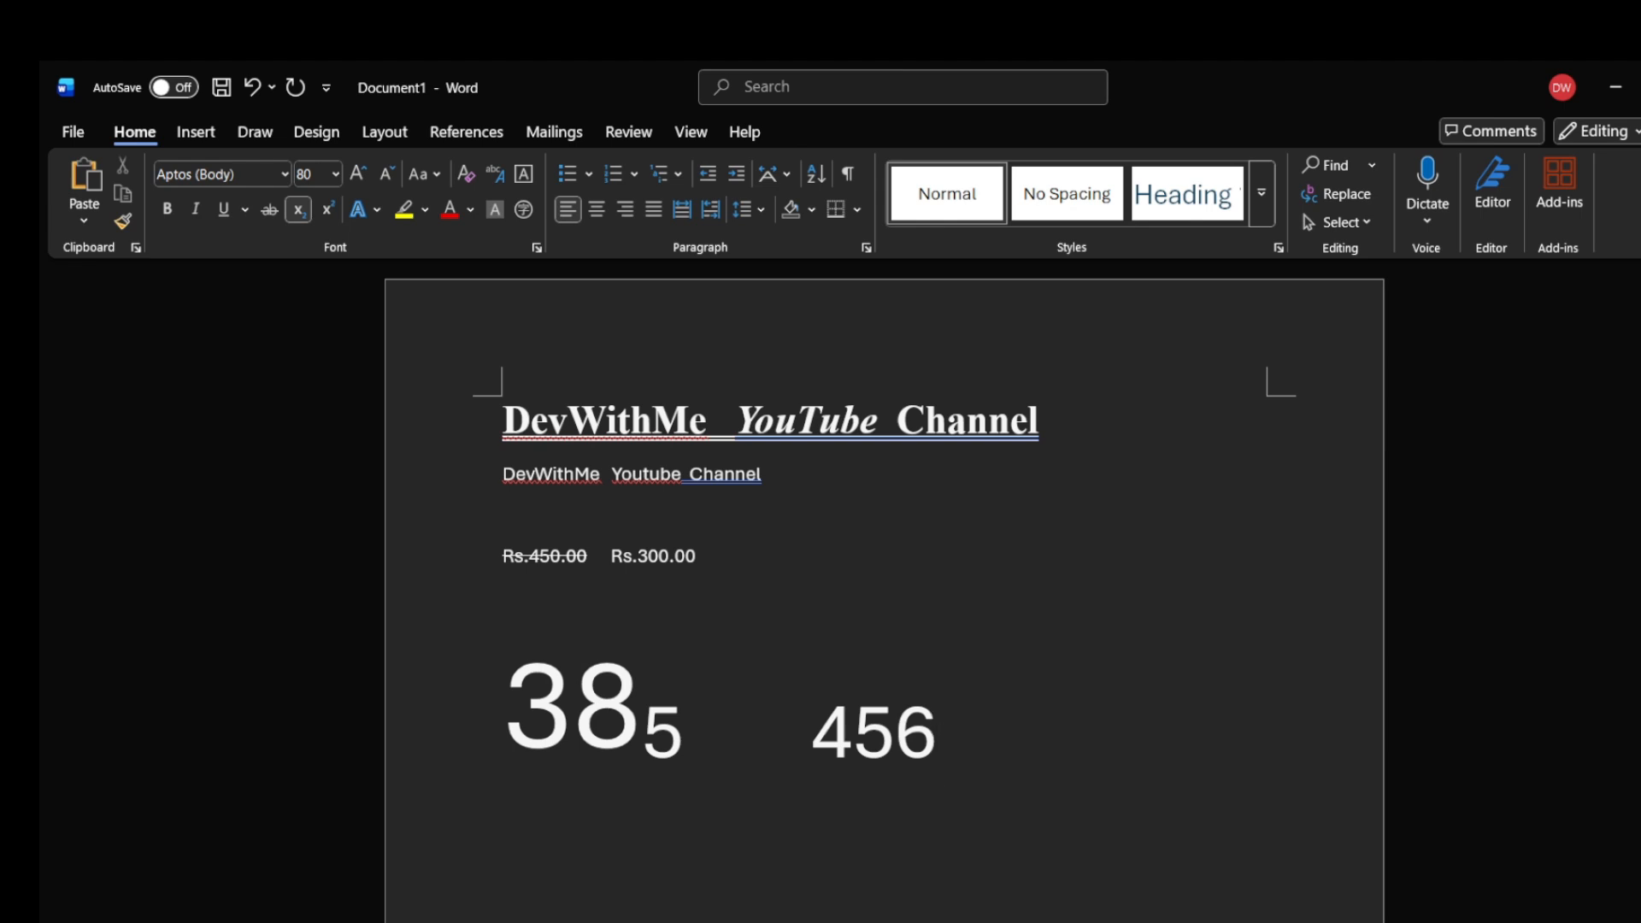
{"action": "key", "text": "shift+Left"}
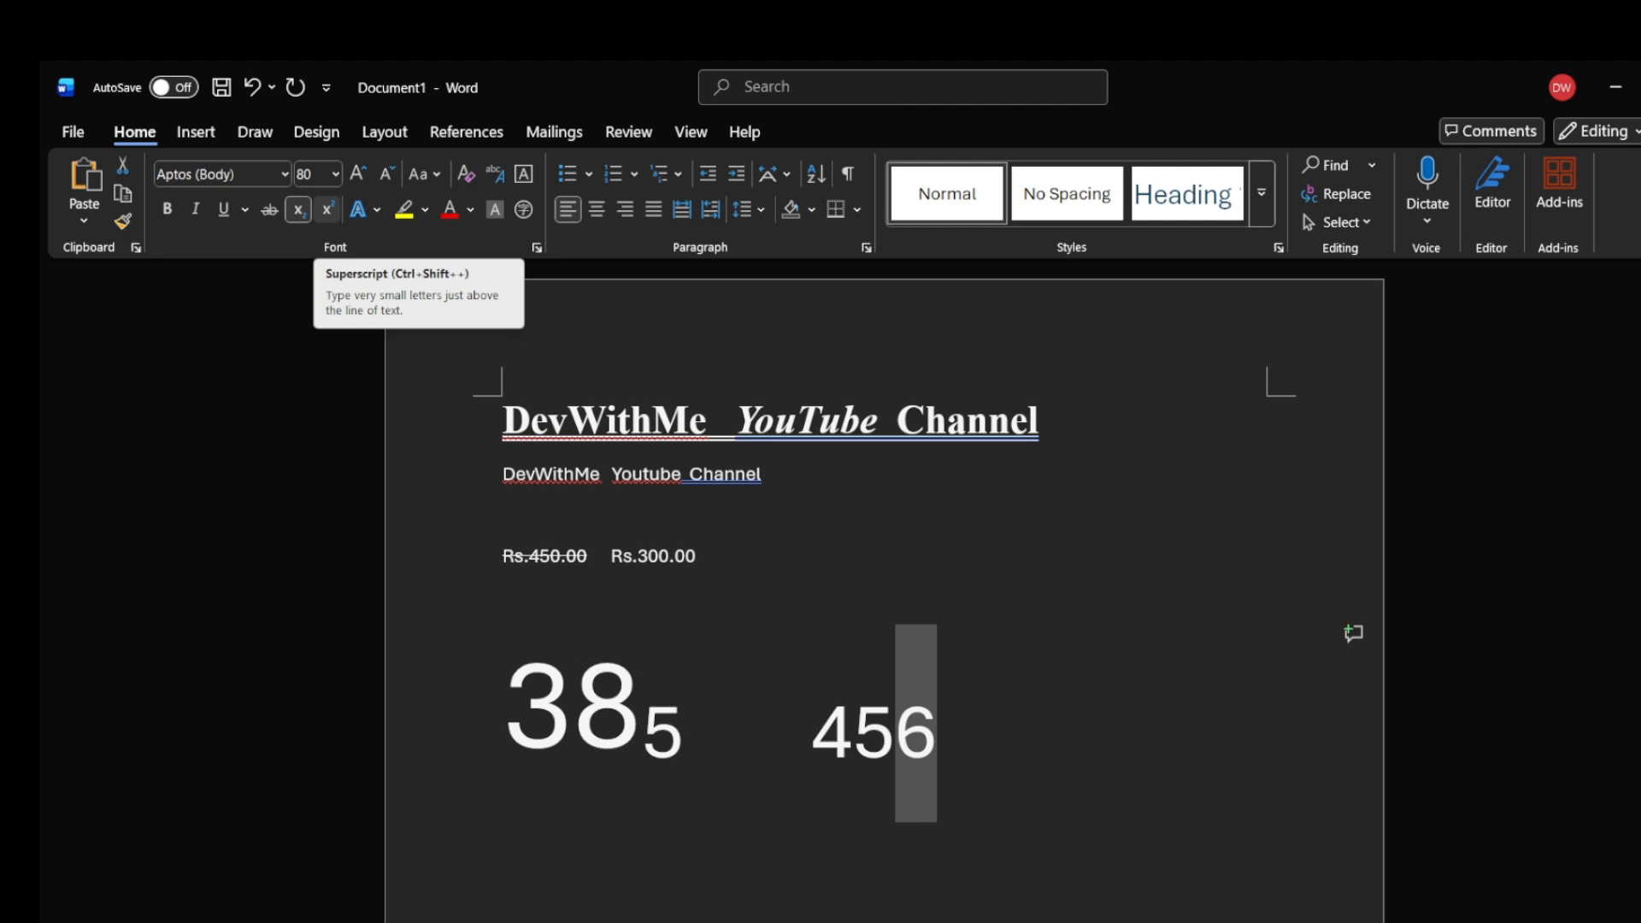
{"action": "left_click", "coordinate": [327, 208]}
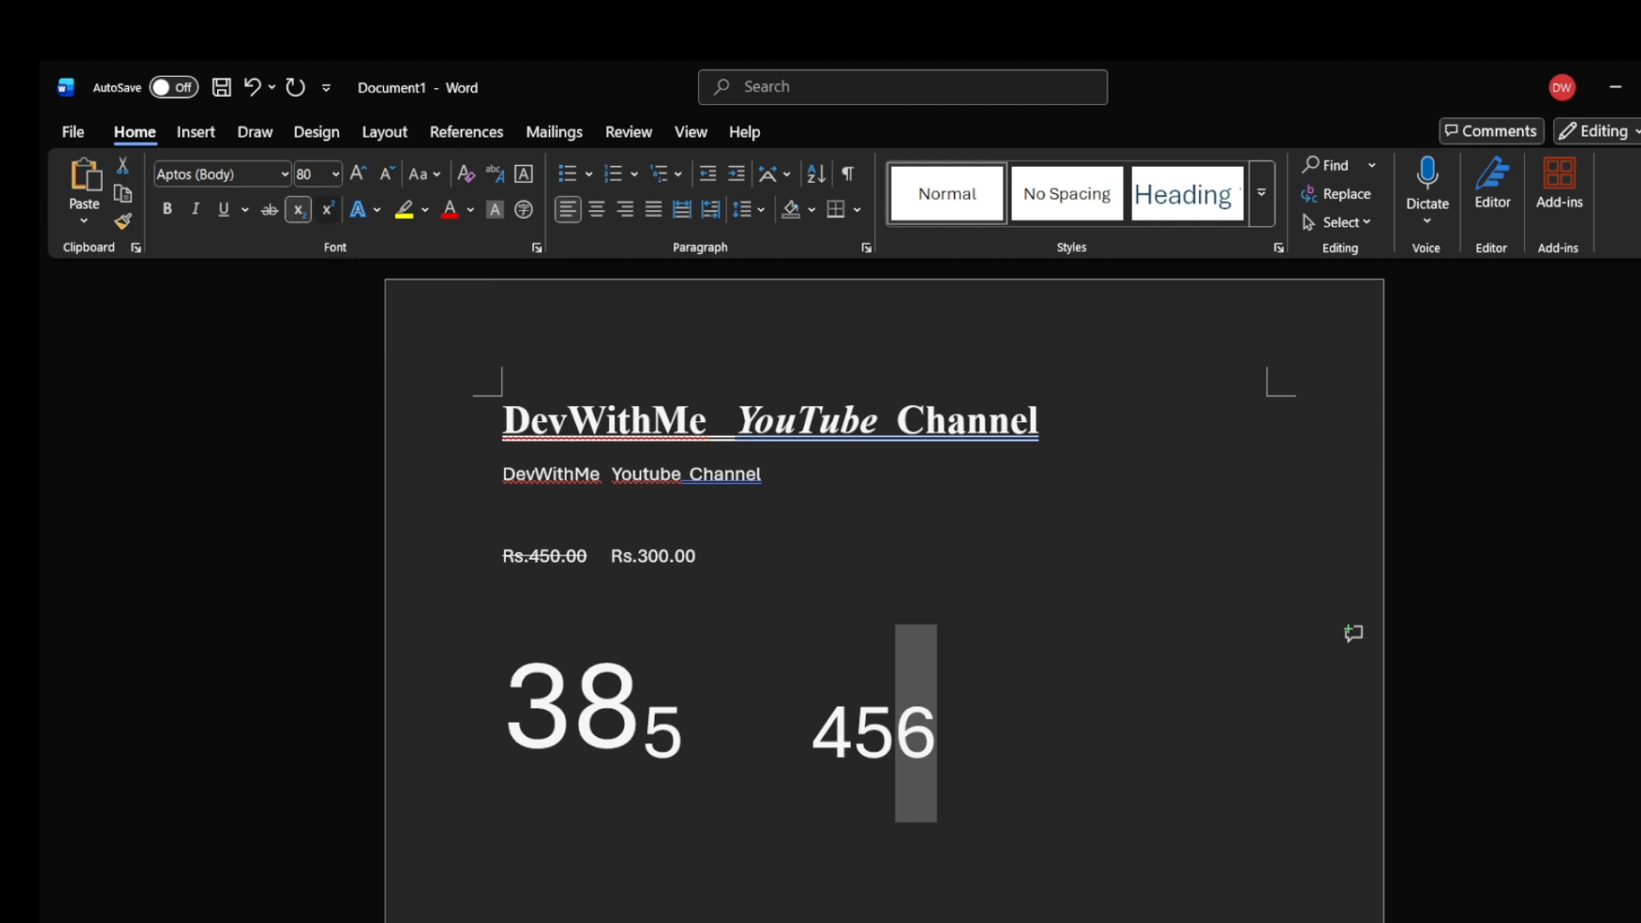
{"action": "left_click", "coordinate": [939, 684]}
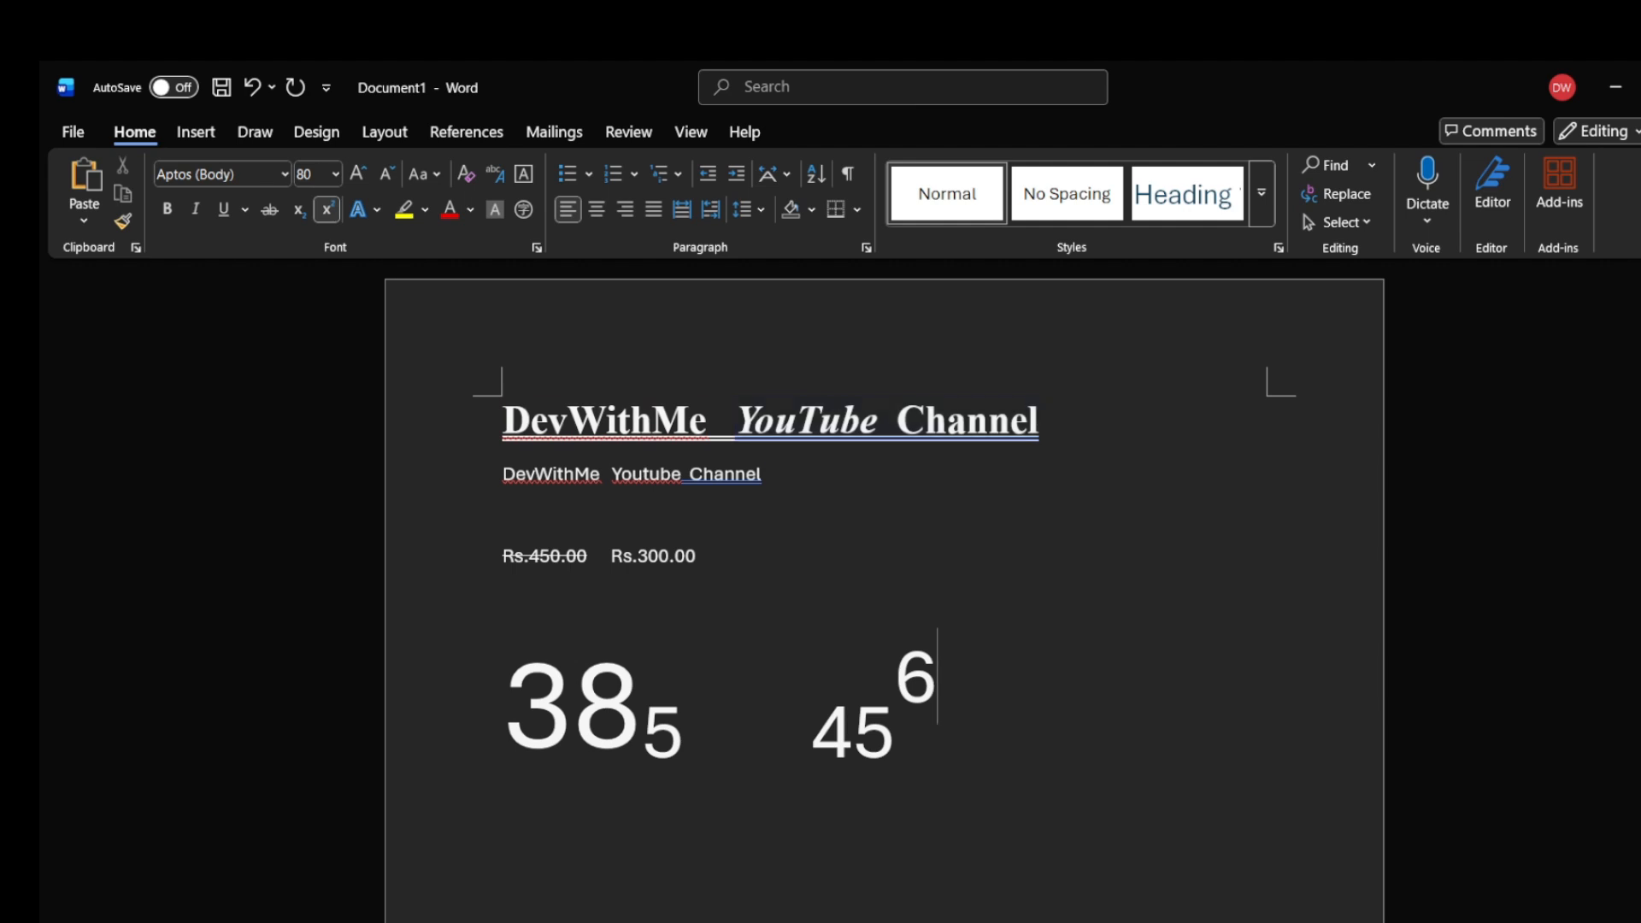
- Apply the outer shadow text effect Offset: Bottom Left to the entire first line
{"action": "left_click_drag", "start_coordinate": [1040, 420], "coordinate": [506, 420]}
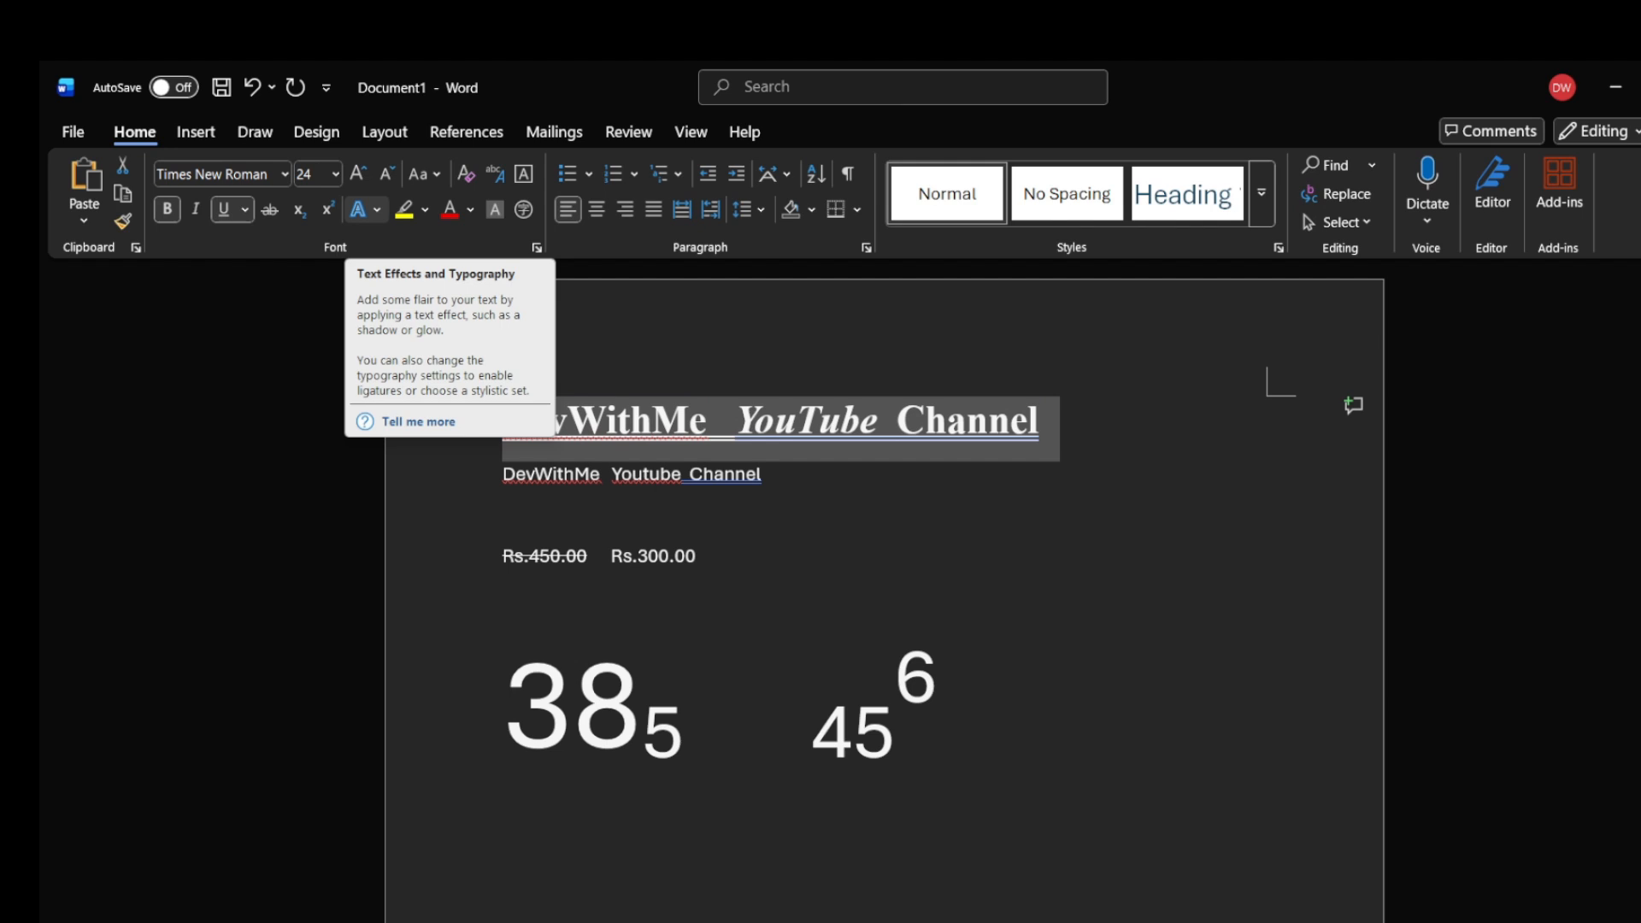
{"action": "left_click", "coordinate": [359, 210]}
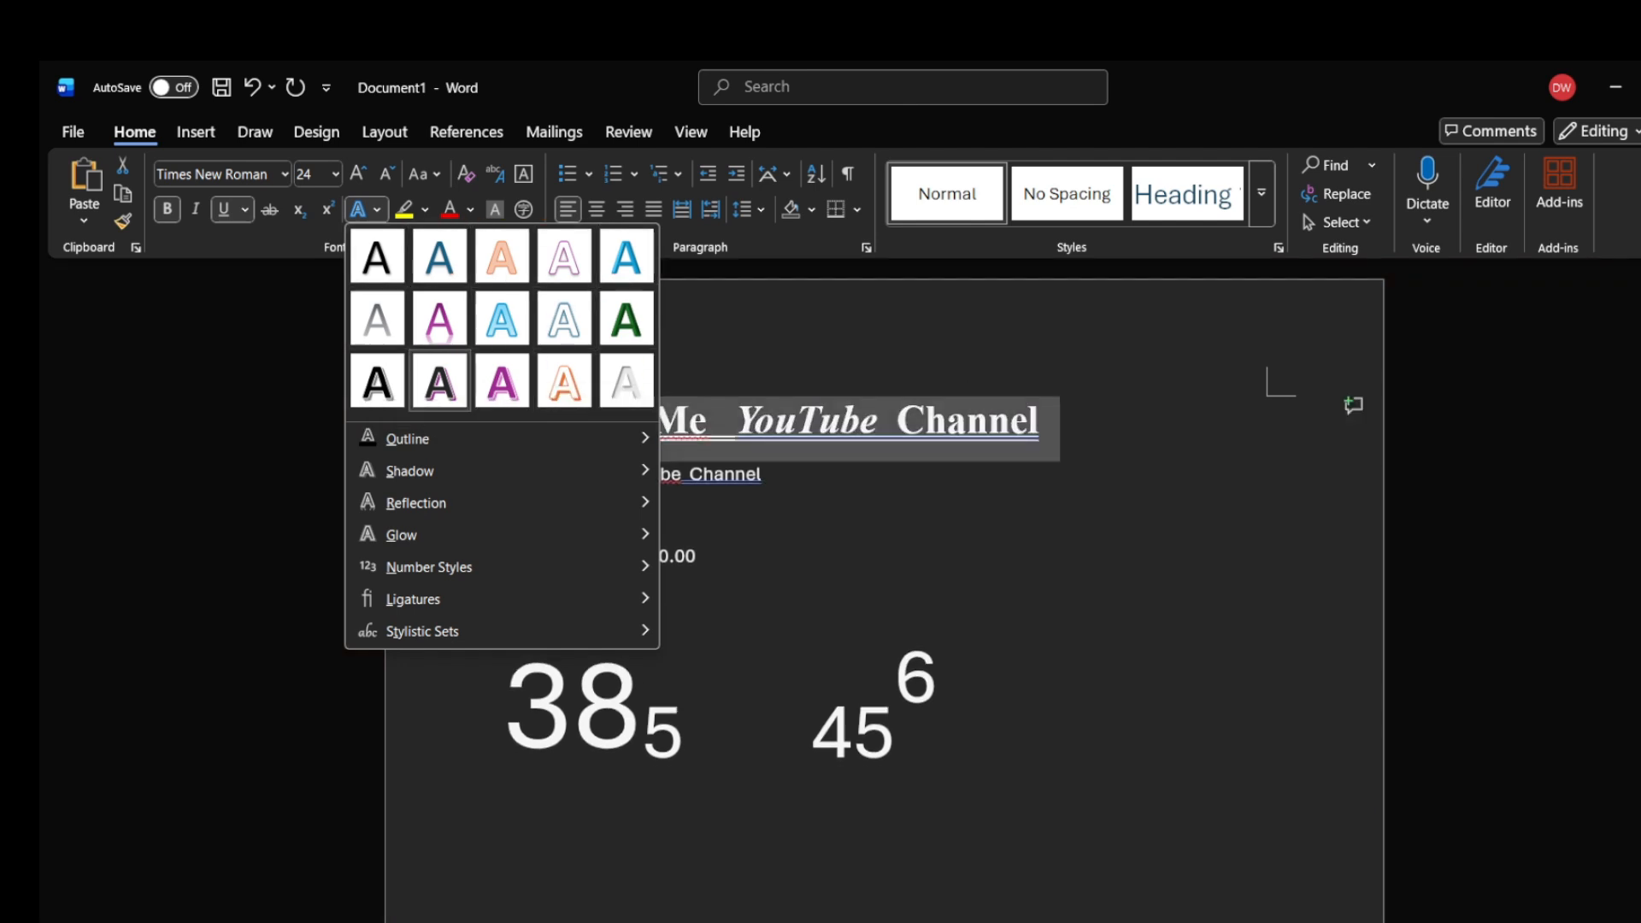
{"action": "mouse_move", "coordinate": [410, 439]}
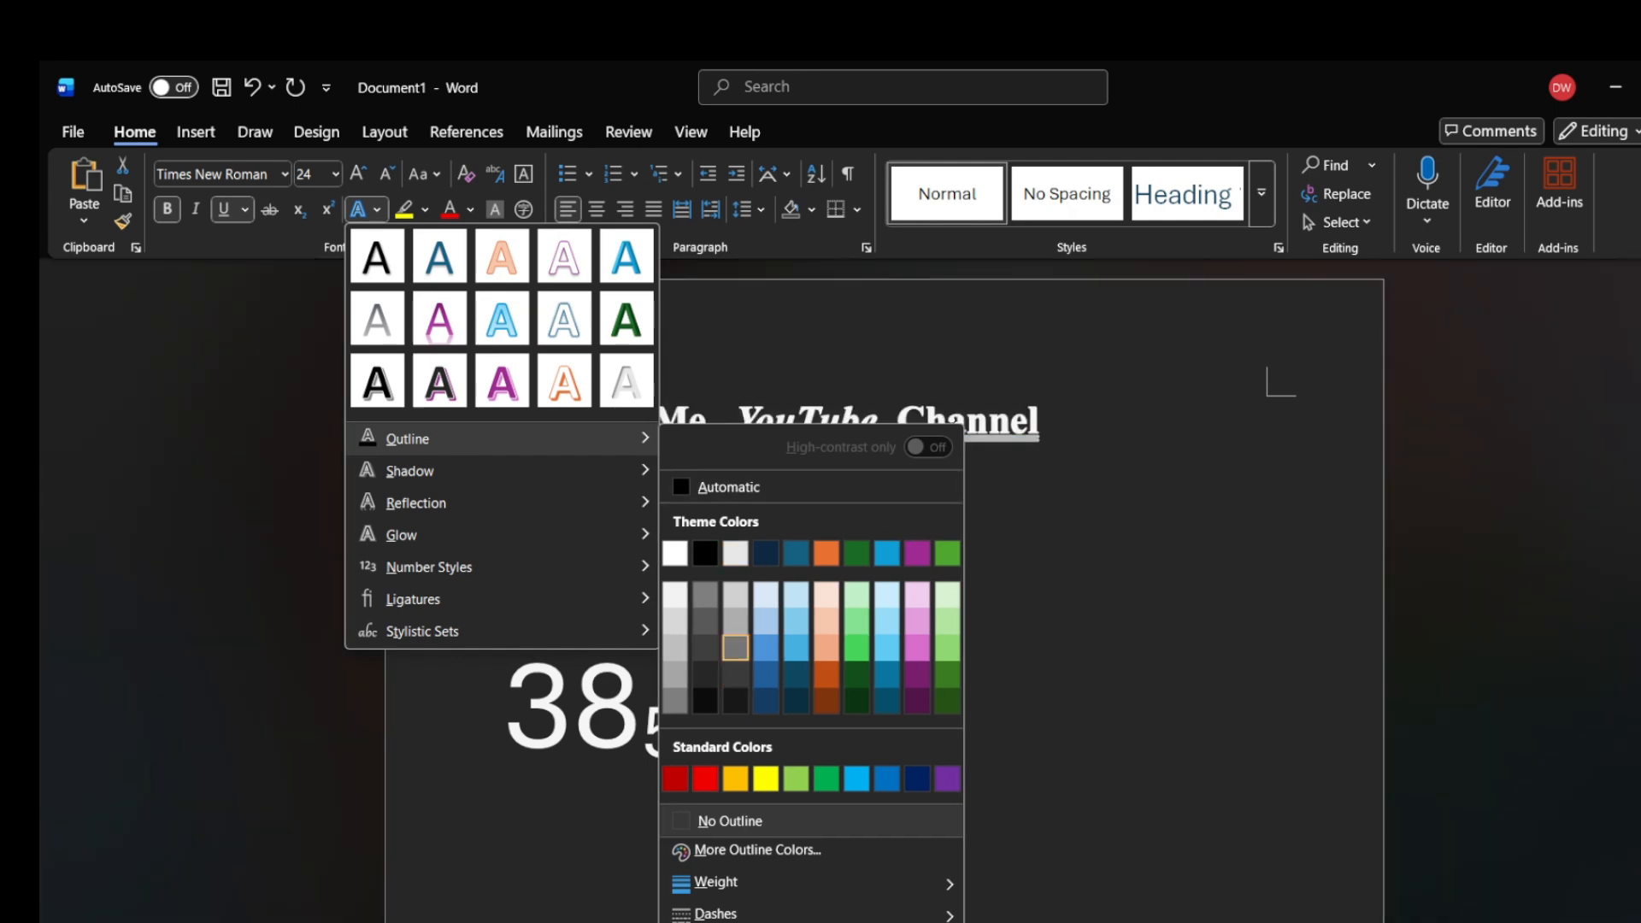
{"action": "mouse_move", "coordinate": [410, 471]}
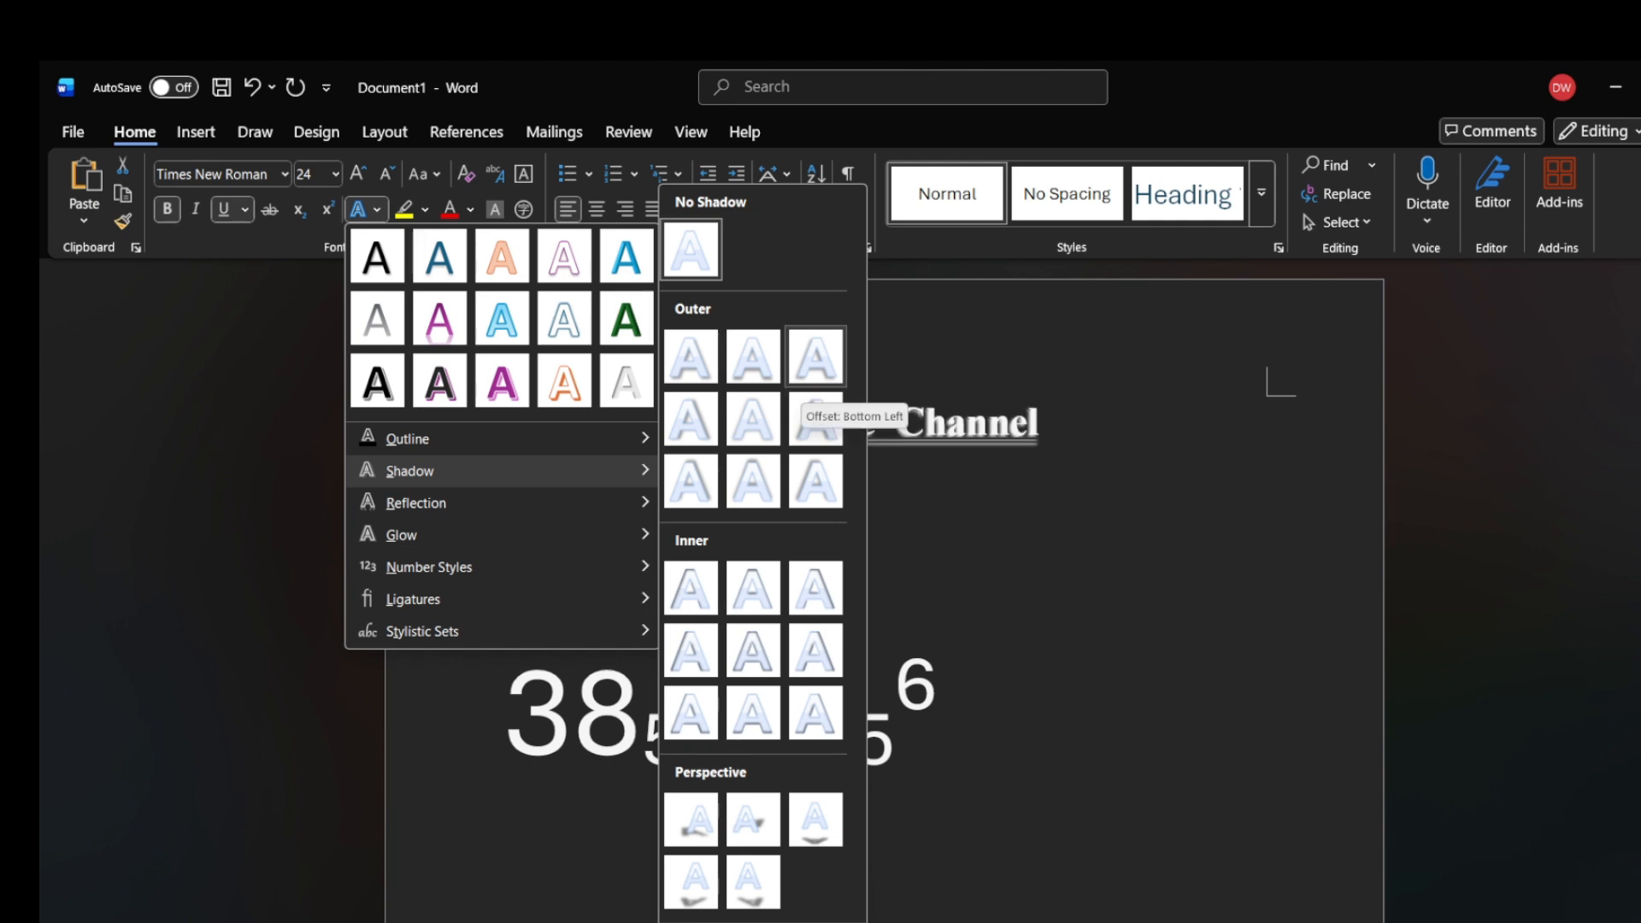
{"action": "left_click", "coordinate": [815, 359]}
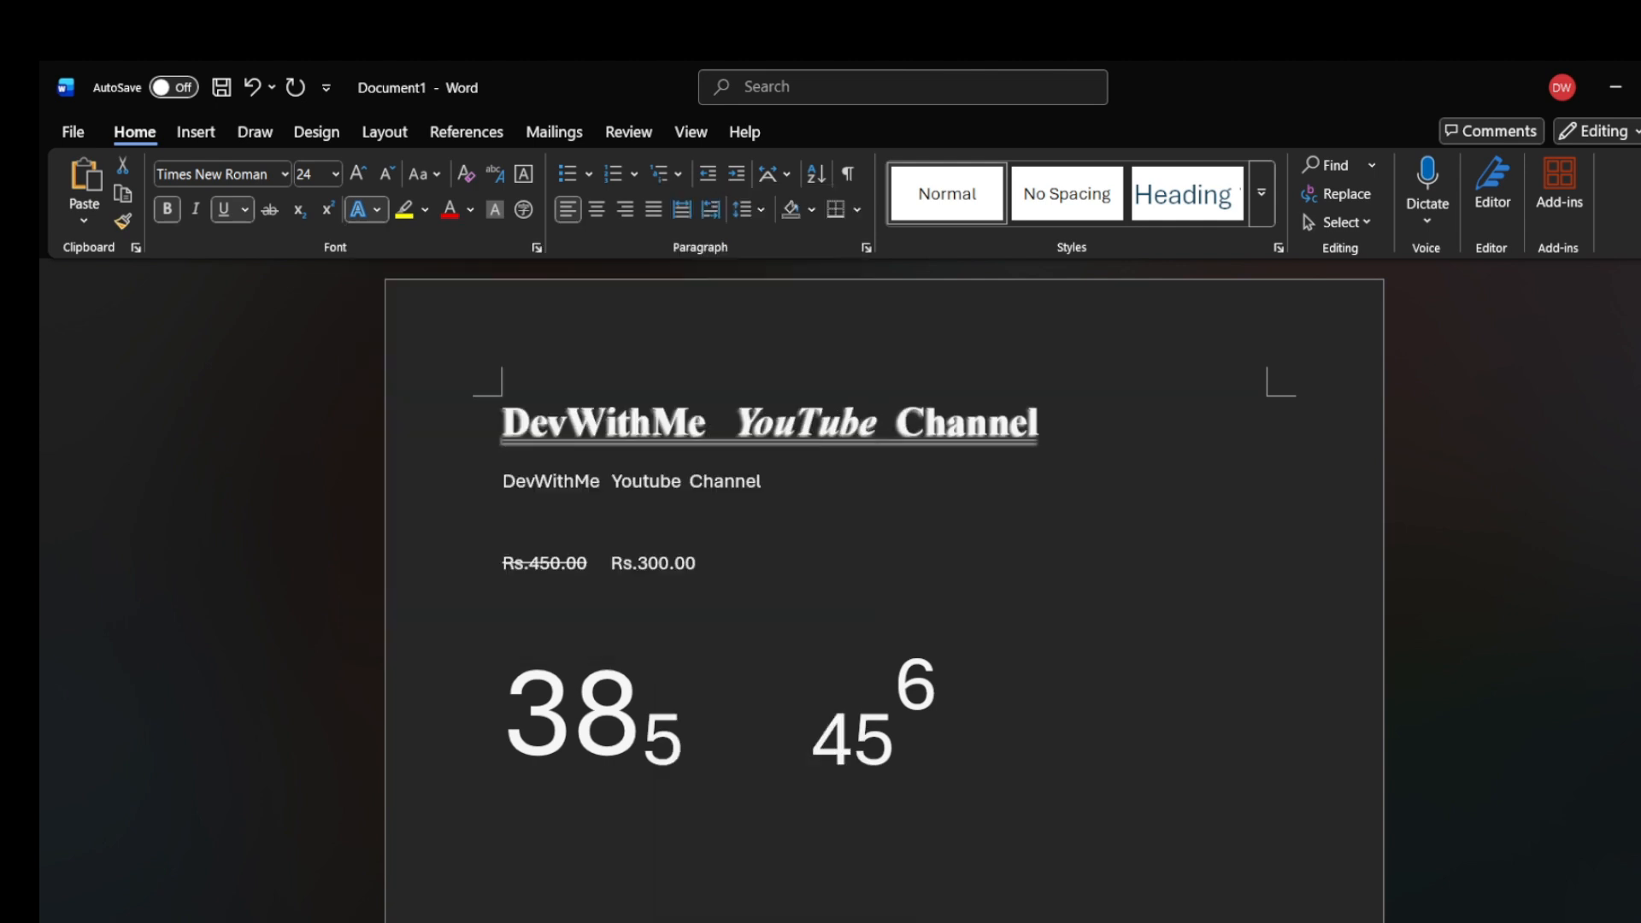
{"action": "left_click", "coordinate": [699, 563]}
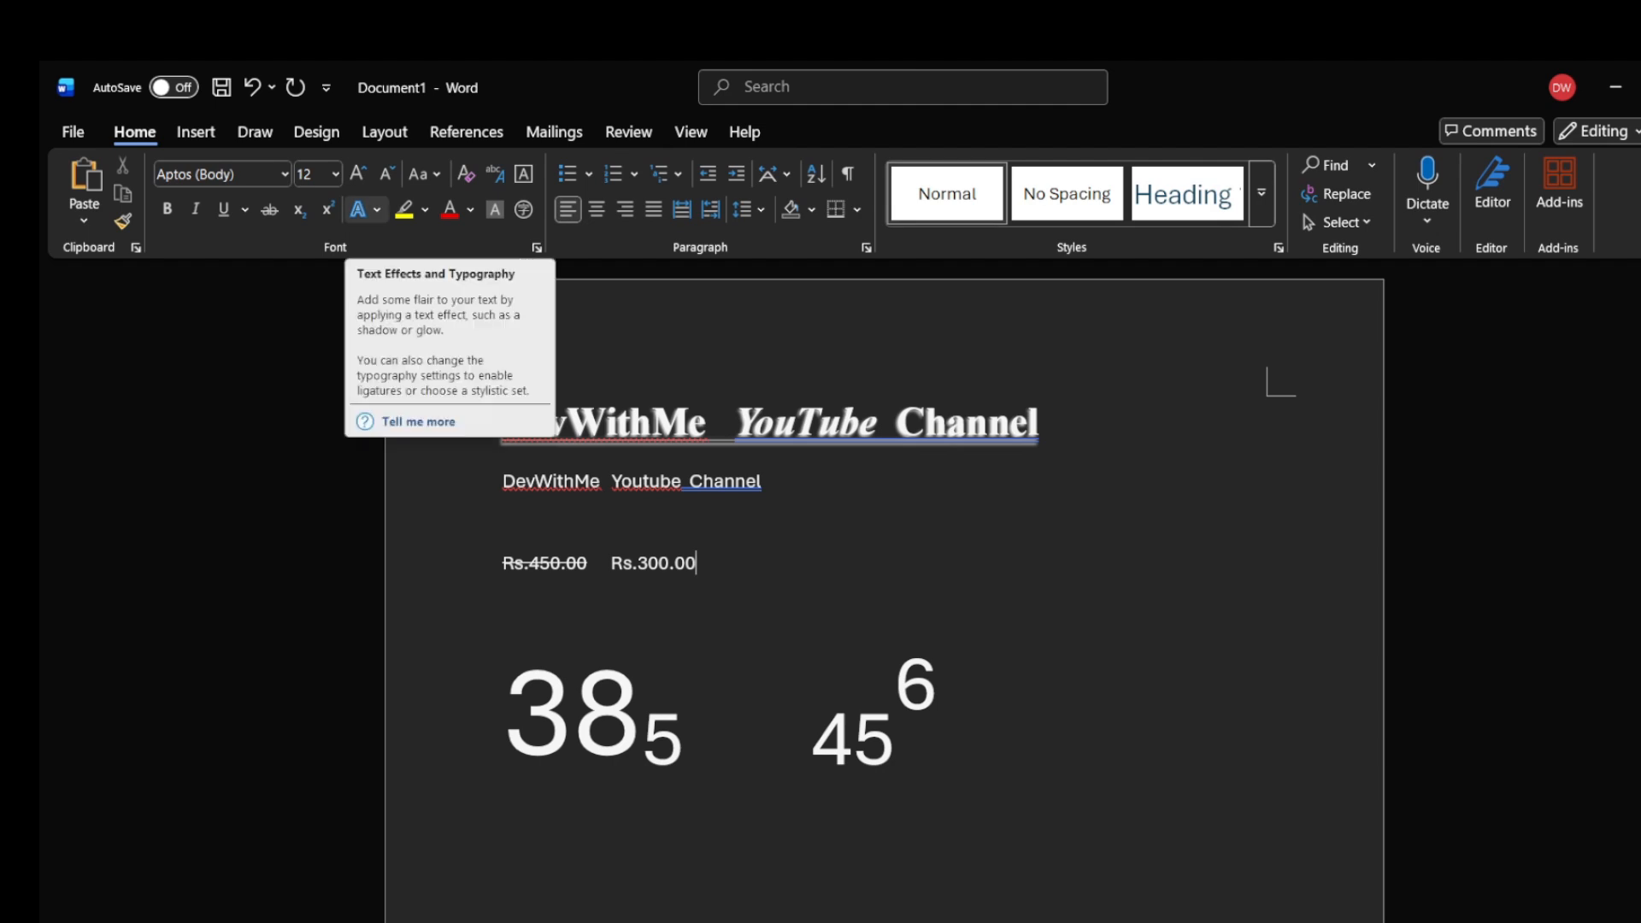
- Review the text effect options for outline, shadow, reflection, glow and number styles without applying any
{"action": "left_click", "coordinate": [363, 210]}
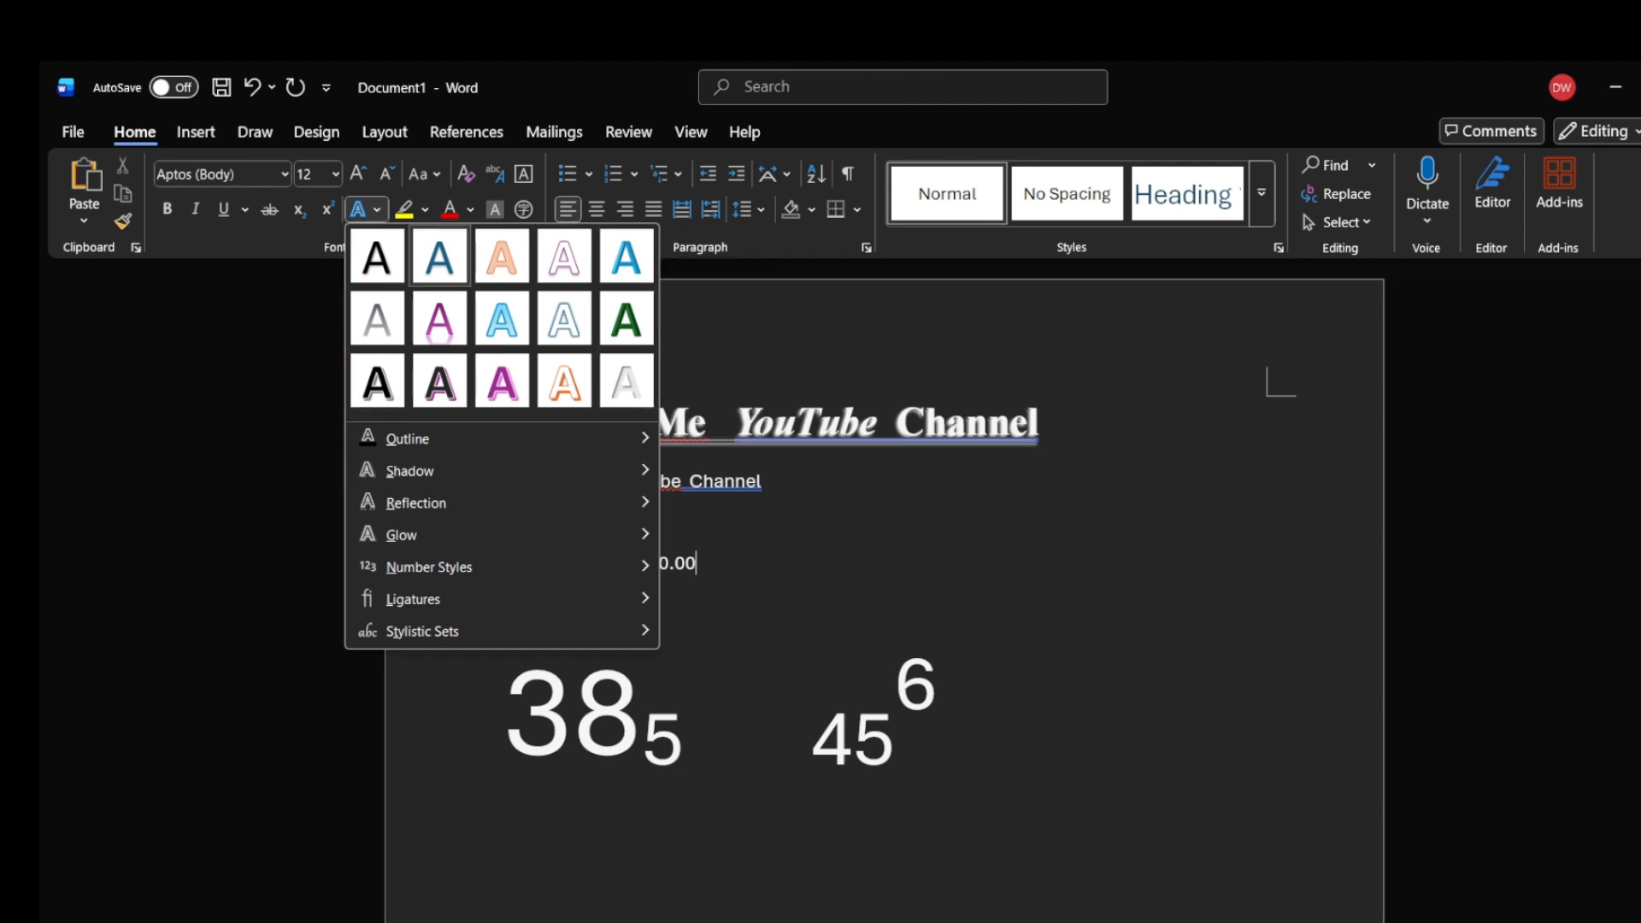
{"action": "mouse_move", "coordinate": [505, 439]}
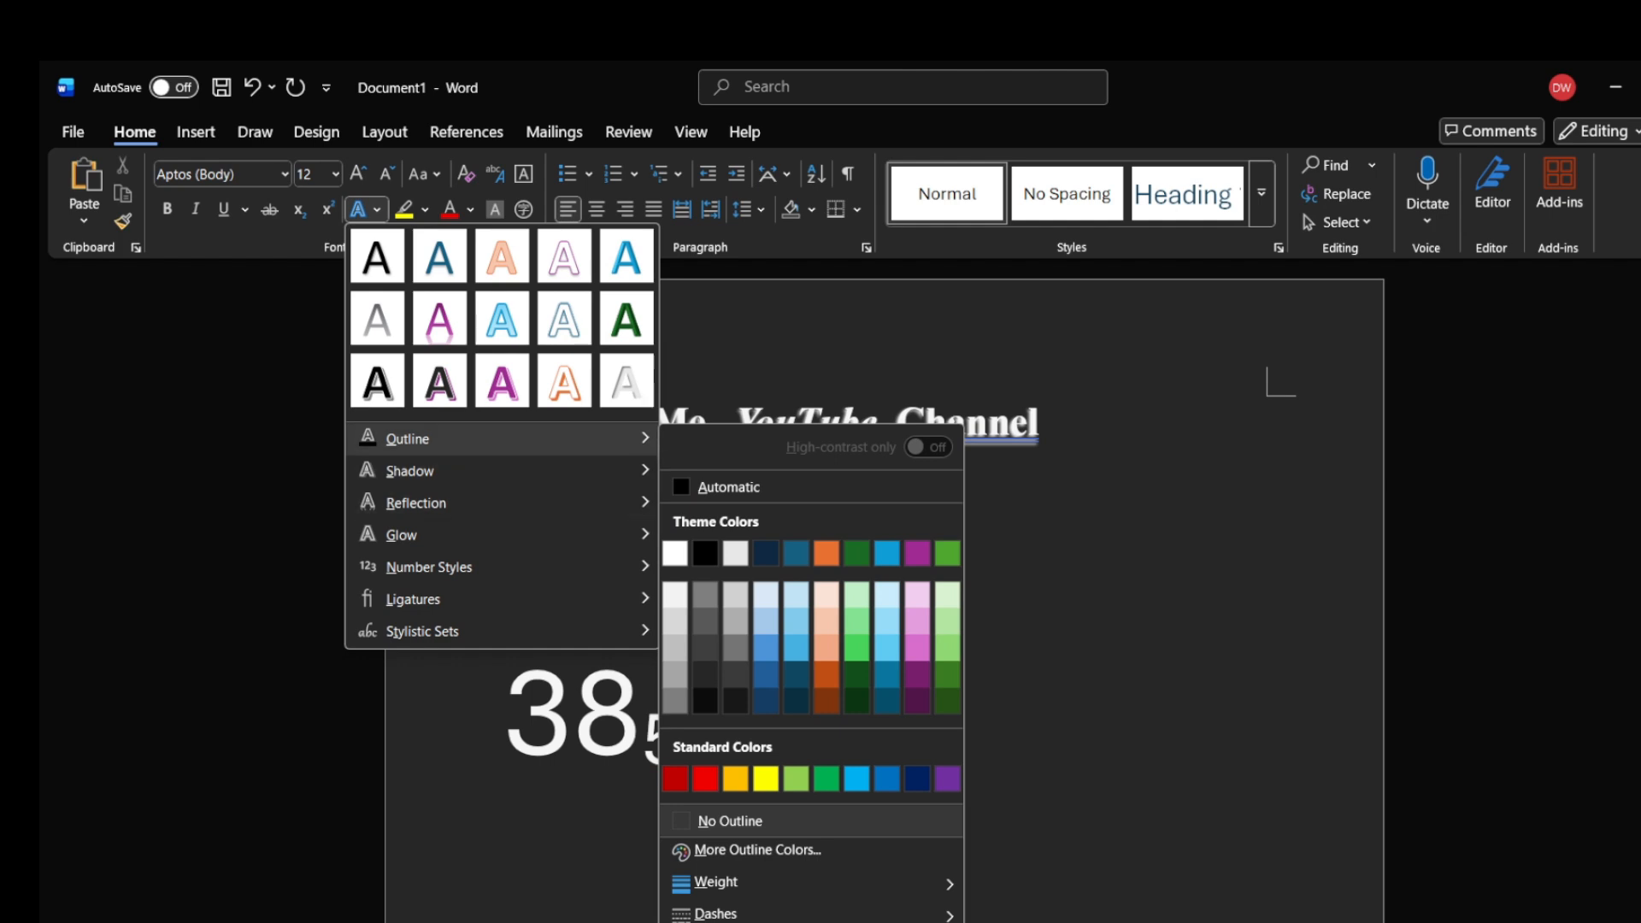
{"action": "mouse_move", "coordinate": [410, 471]}
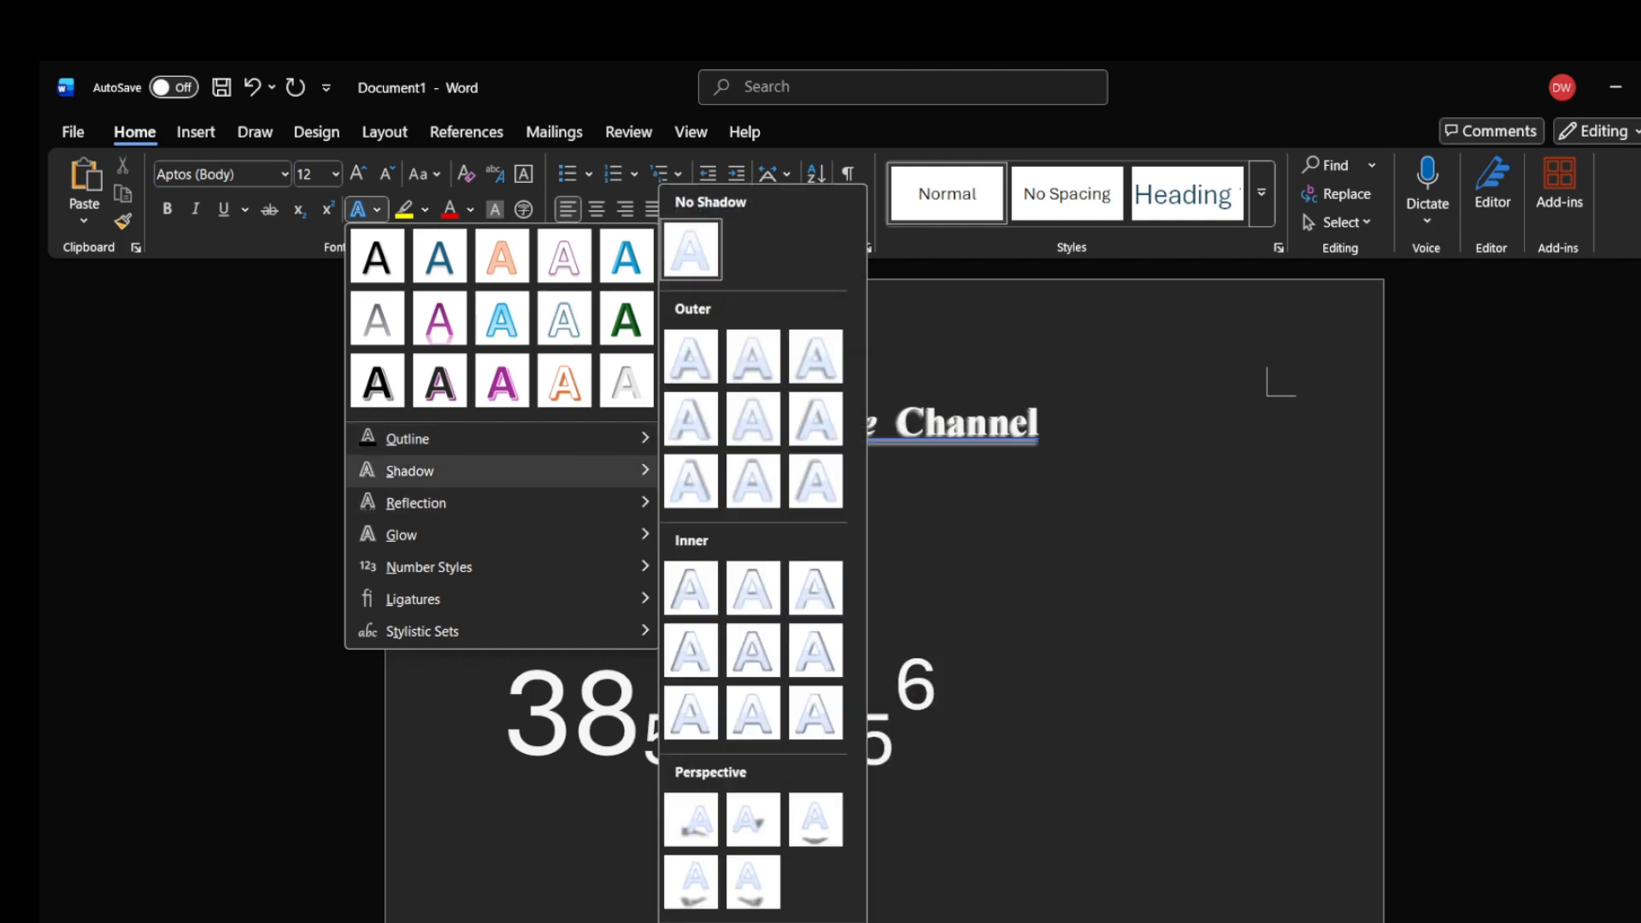
{"action": "mouse_move", "coordinate": [417, 503]}
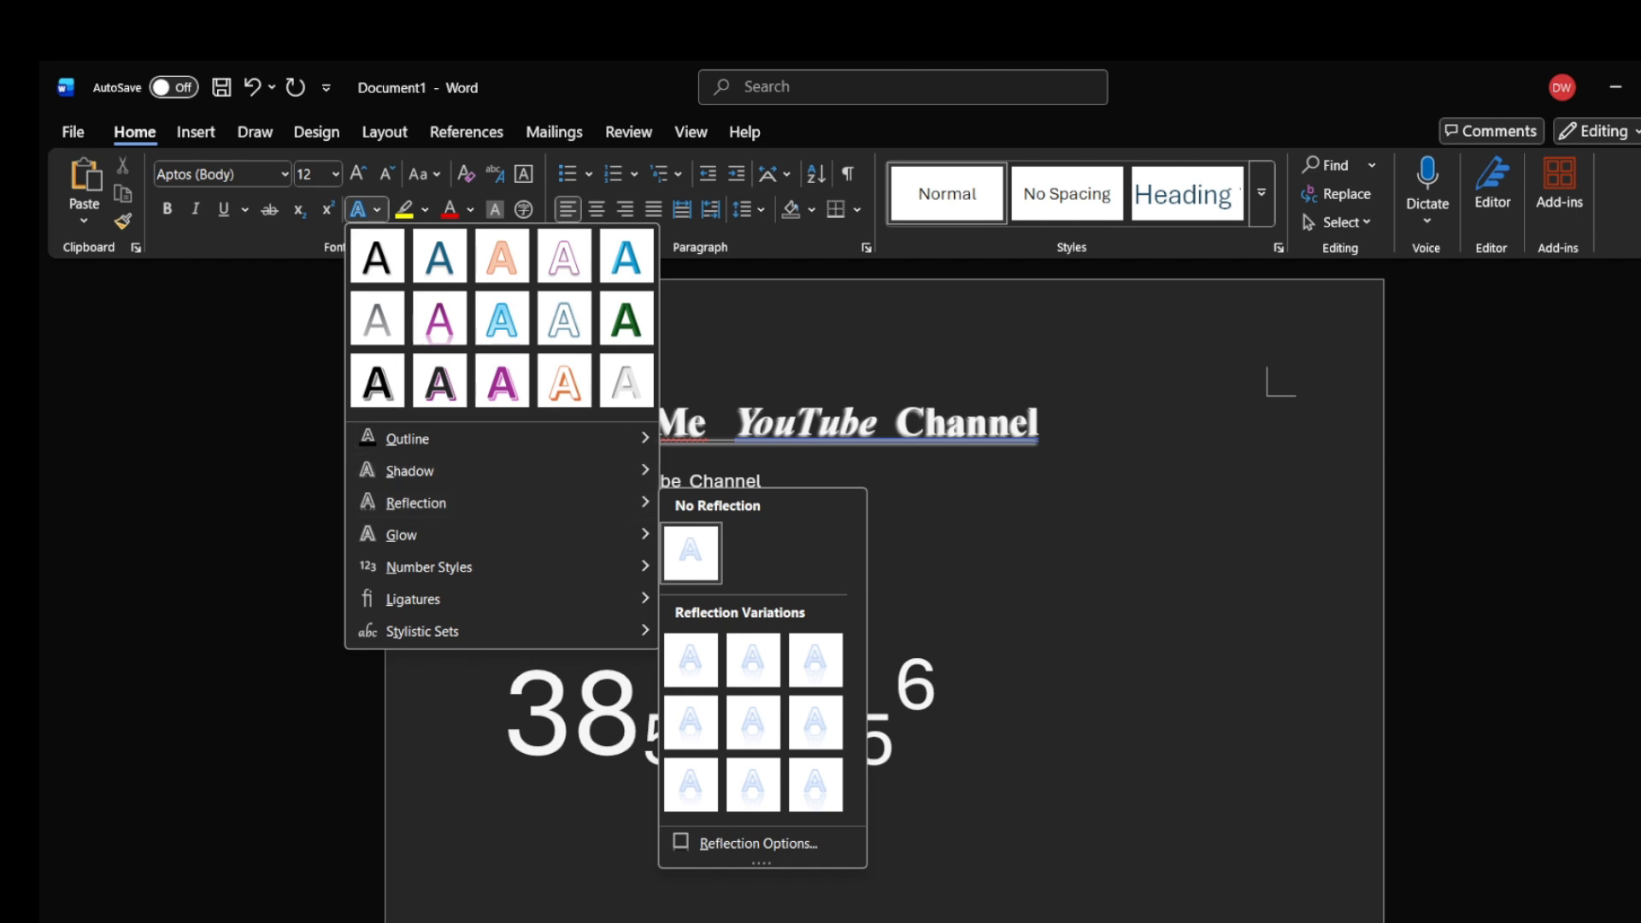
{"action": "mouse_move", "coordinate": [406, 535]}
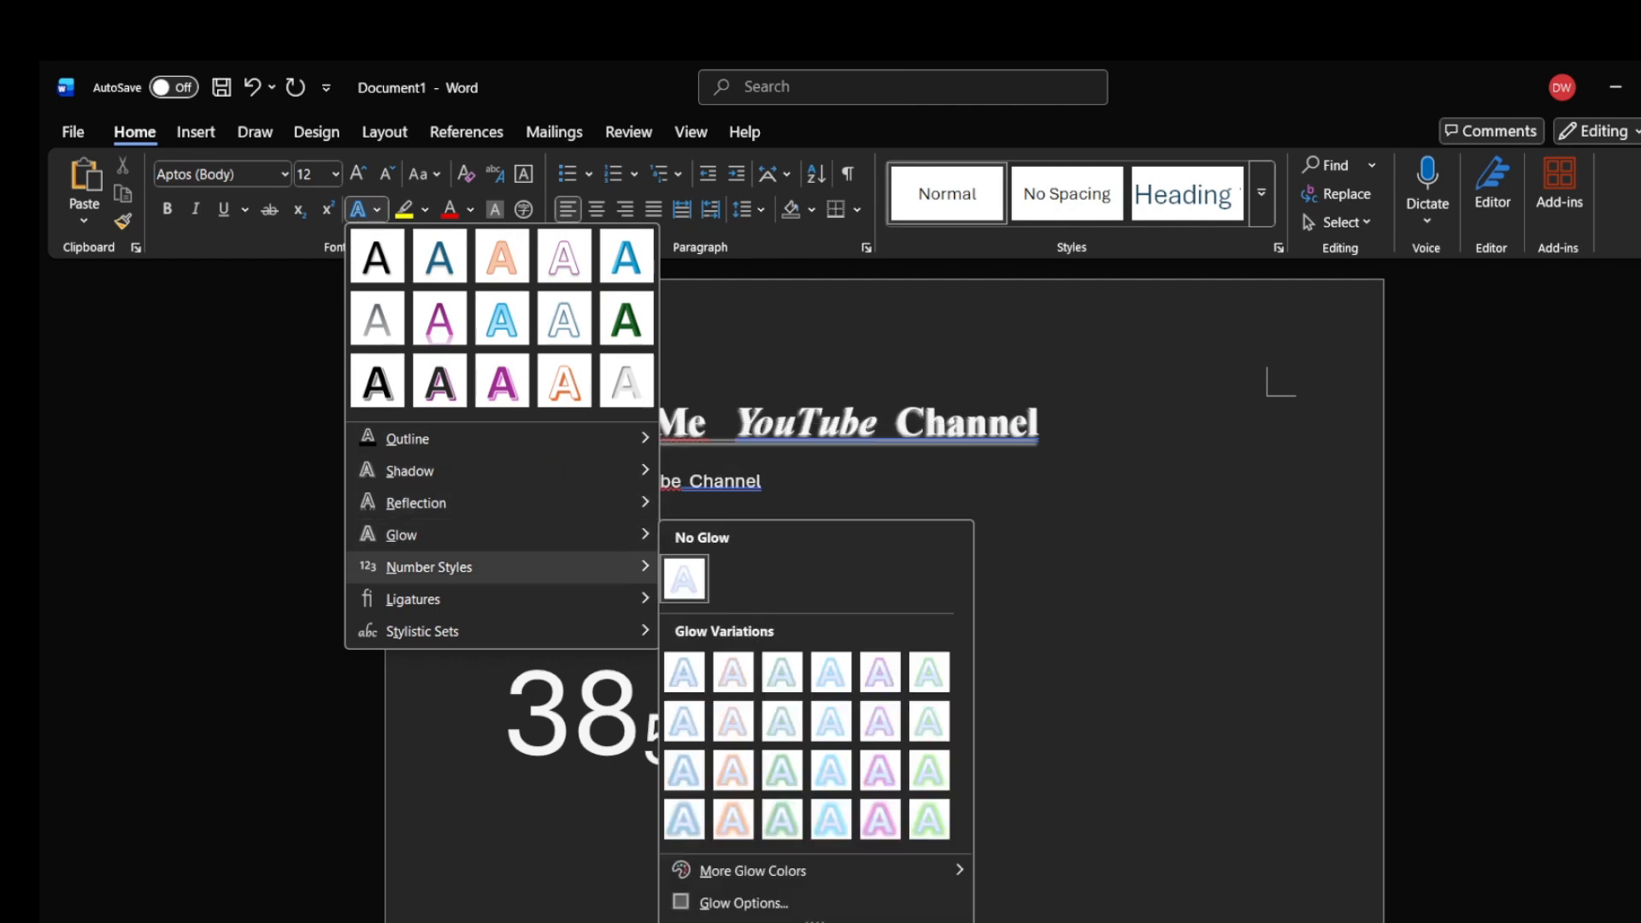
{"action": "mouse_move", "coordinate": [444, 566]}
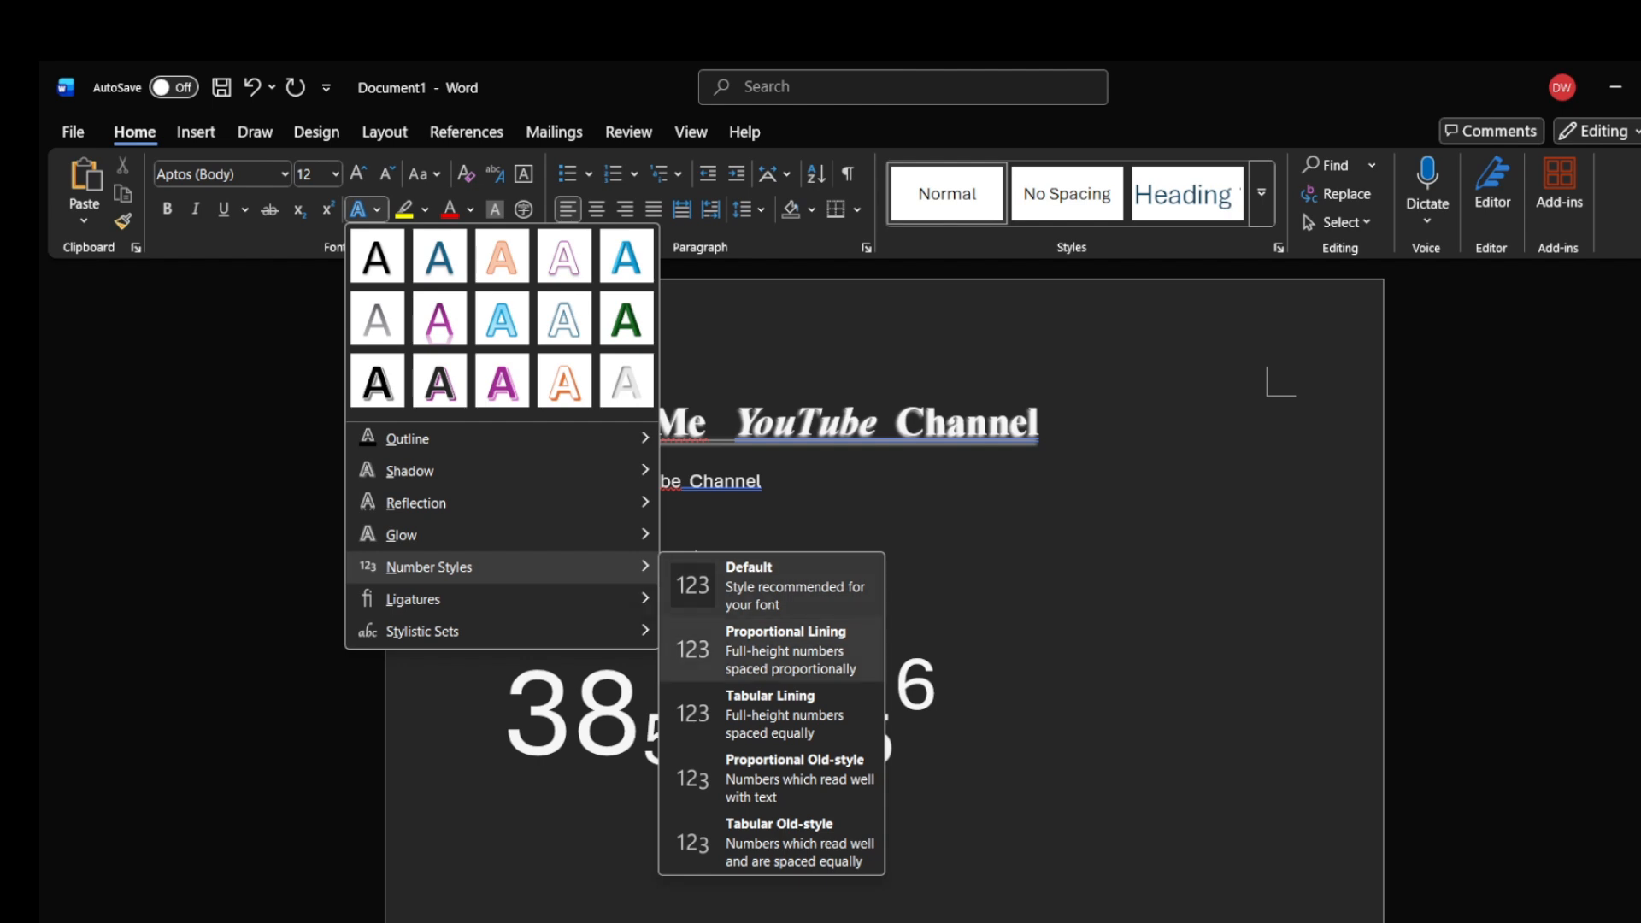
{"action": "key", "text": "Escape"}
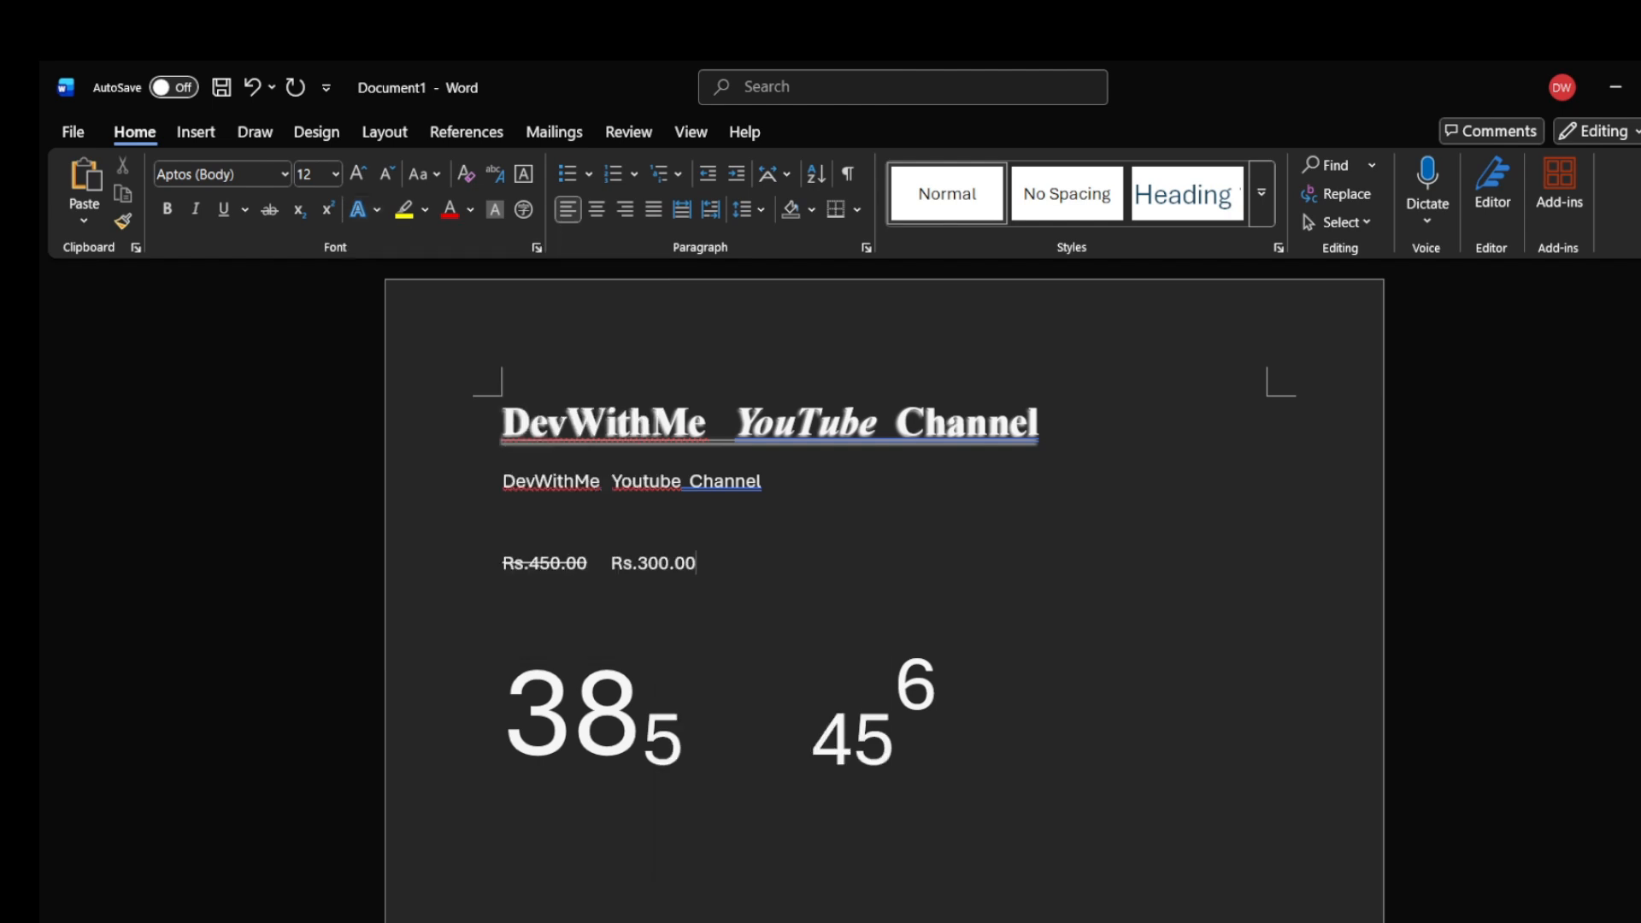
- Apply the Proportional Lining number style to the large number with the subscript 5
{"action": "left_click_drag", "start_coordinate": [574, 722], "coordinate": [511, 728]}
{"action": "left_click", "coordinate": [733, 739]}
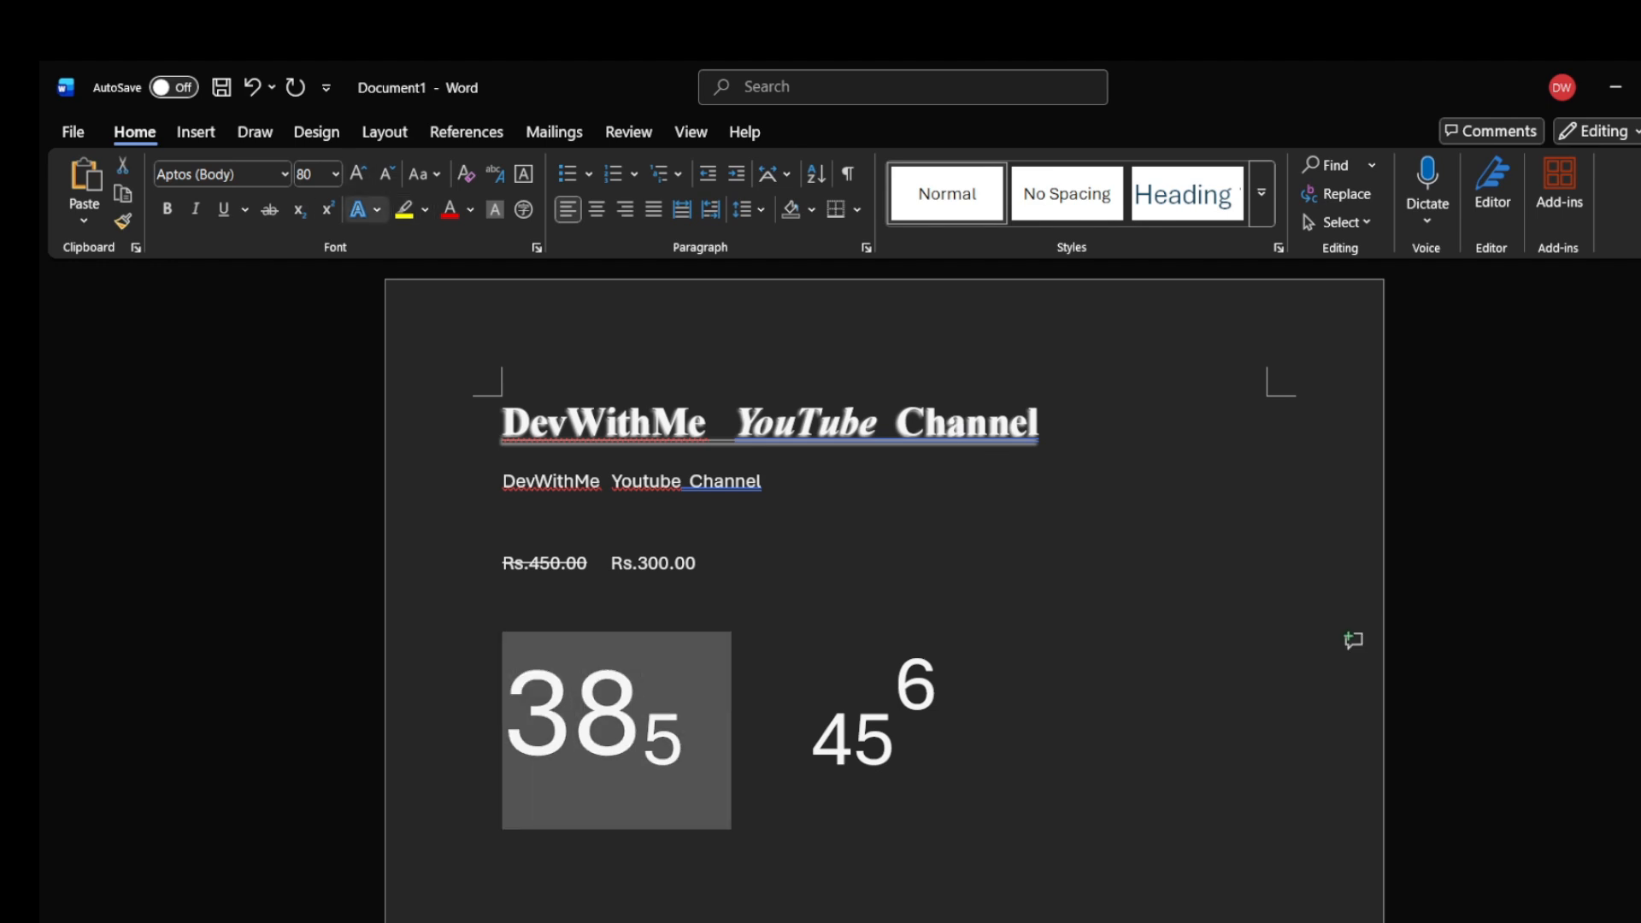
{"action": "left_click", "coordinate": [367, 209]}
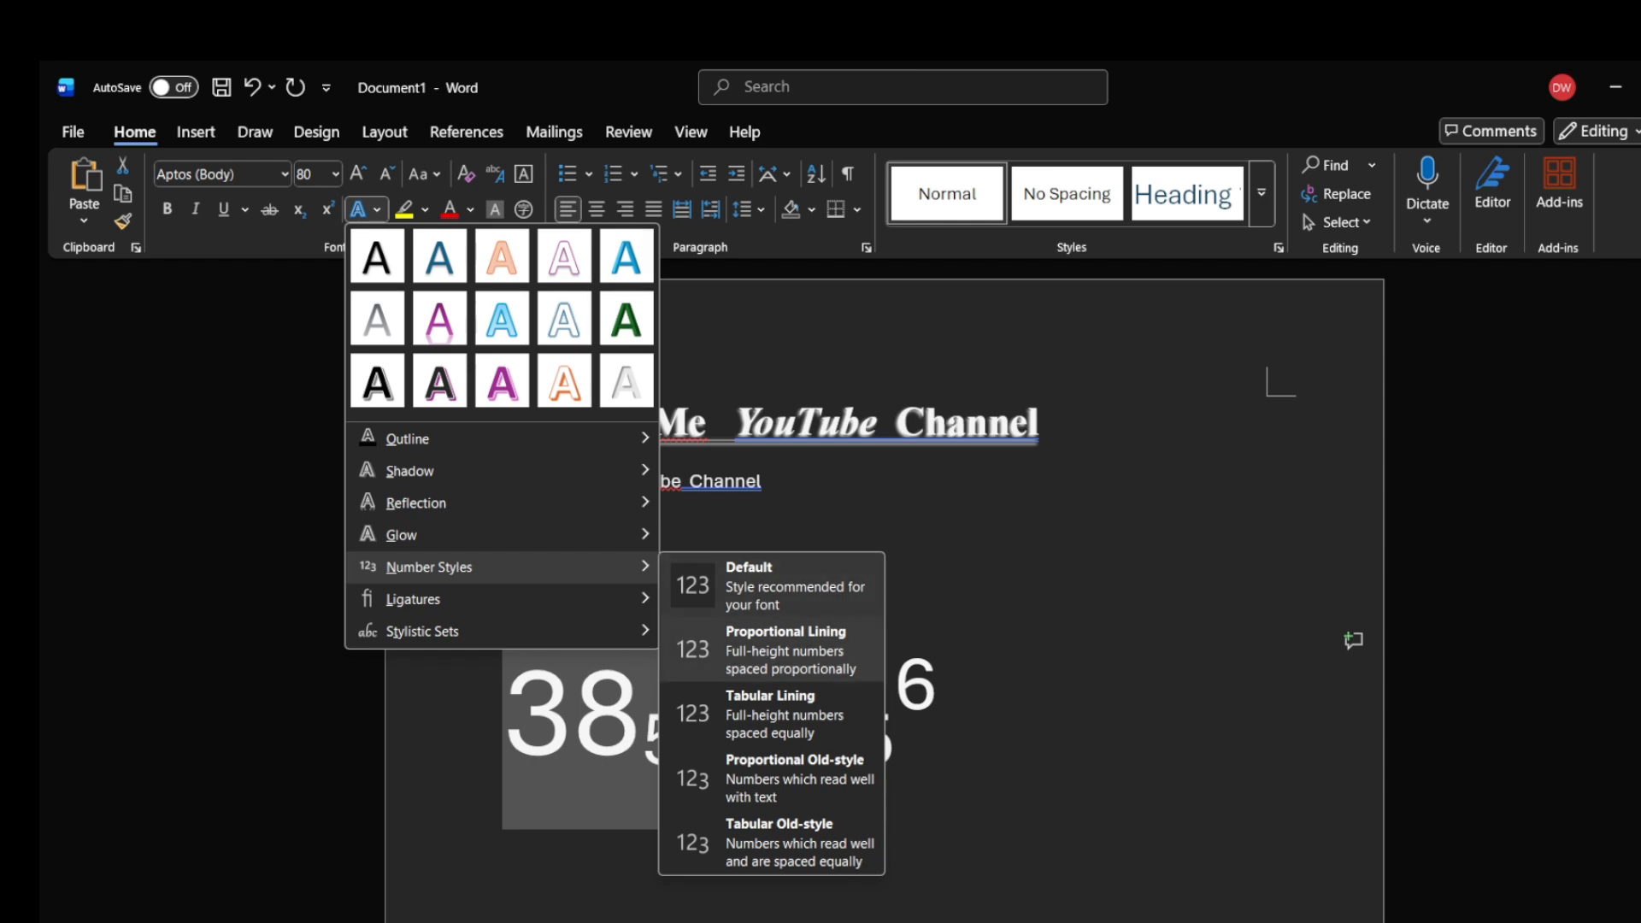
{"action": "left_click", "coordinate": [772, 651]}
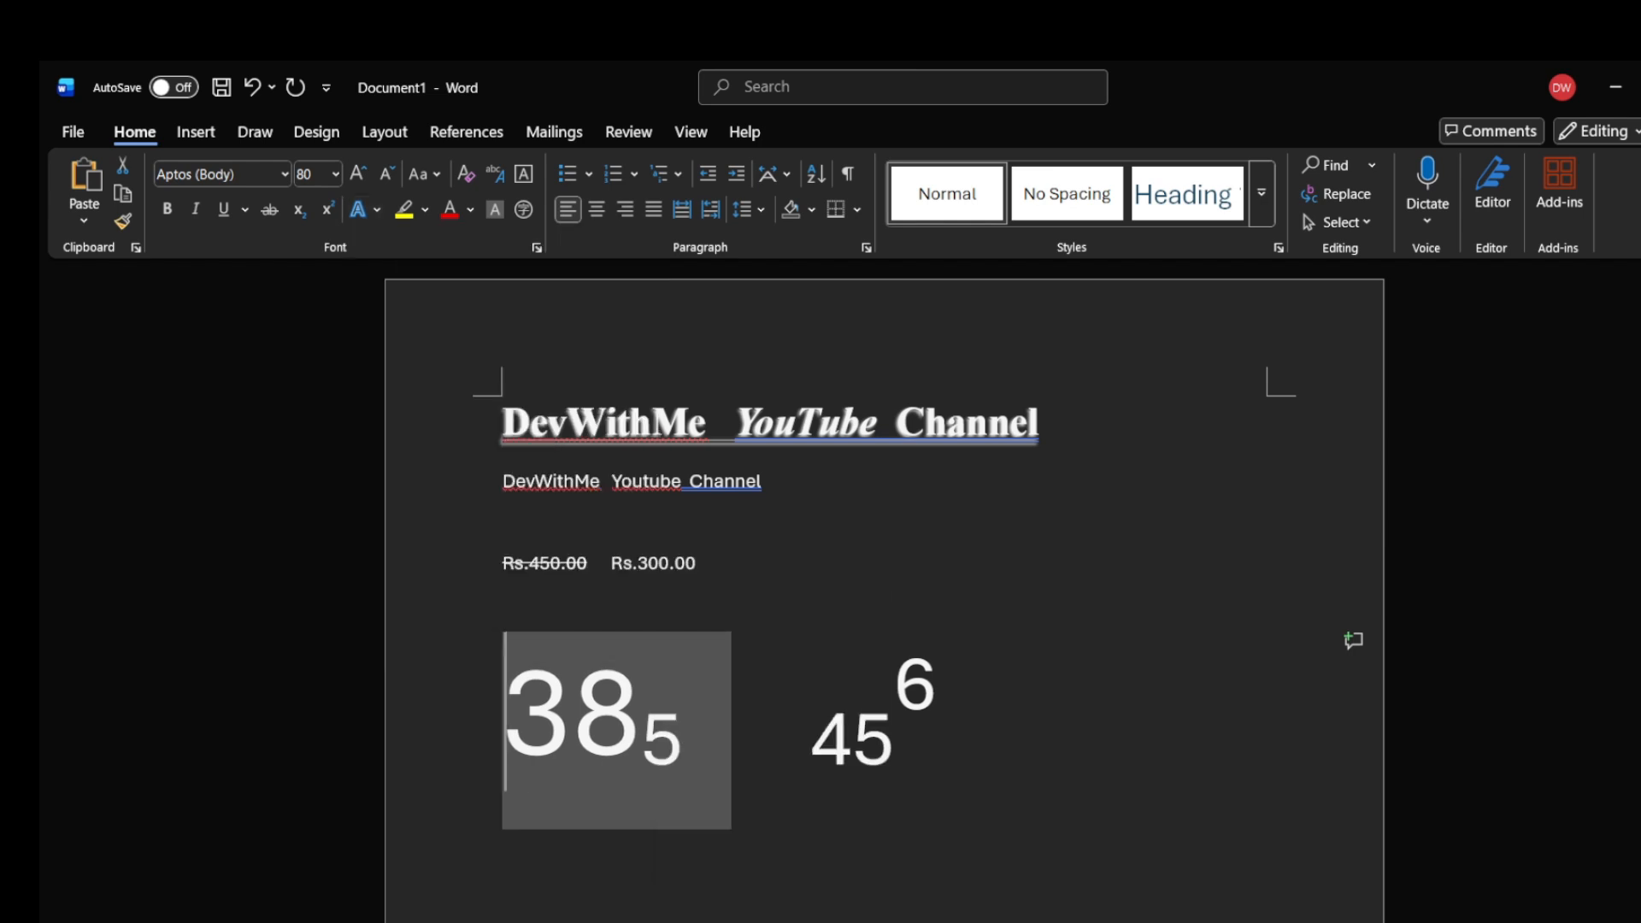
- Apply the light gray preset text effect, the last one in the gallery, to the large number with the subscript 5
{"action": "left_click", "coordinate": [746, 731]}
{"action": "left_click_drag", "start_coordinate": [746, 732], "coordinate": [505, 732]}
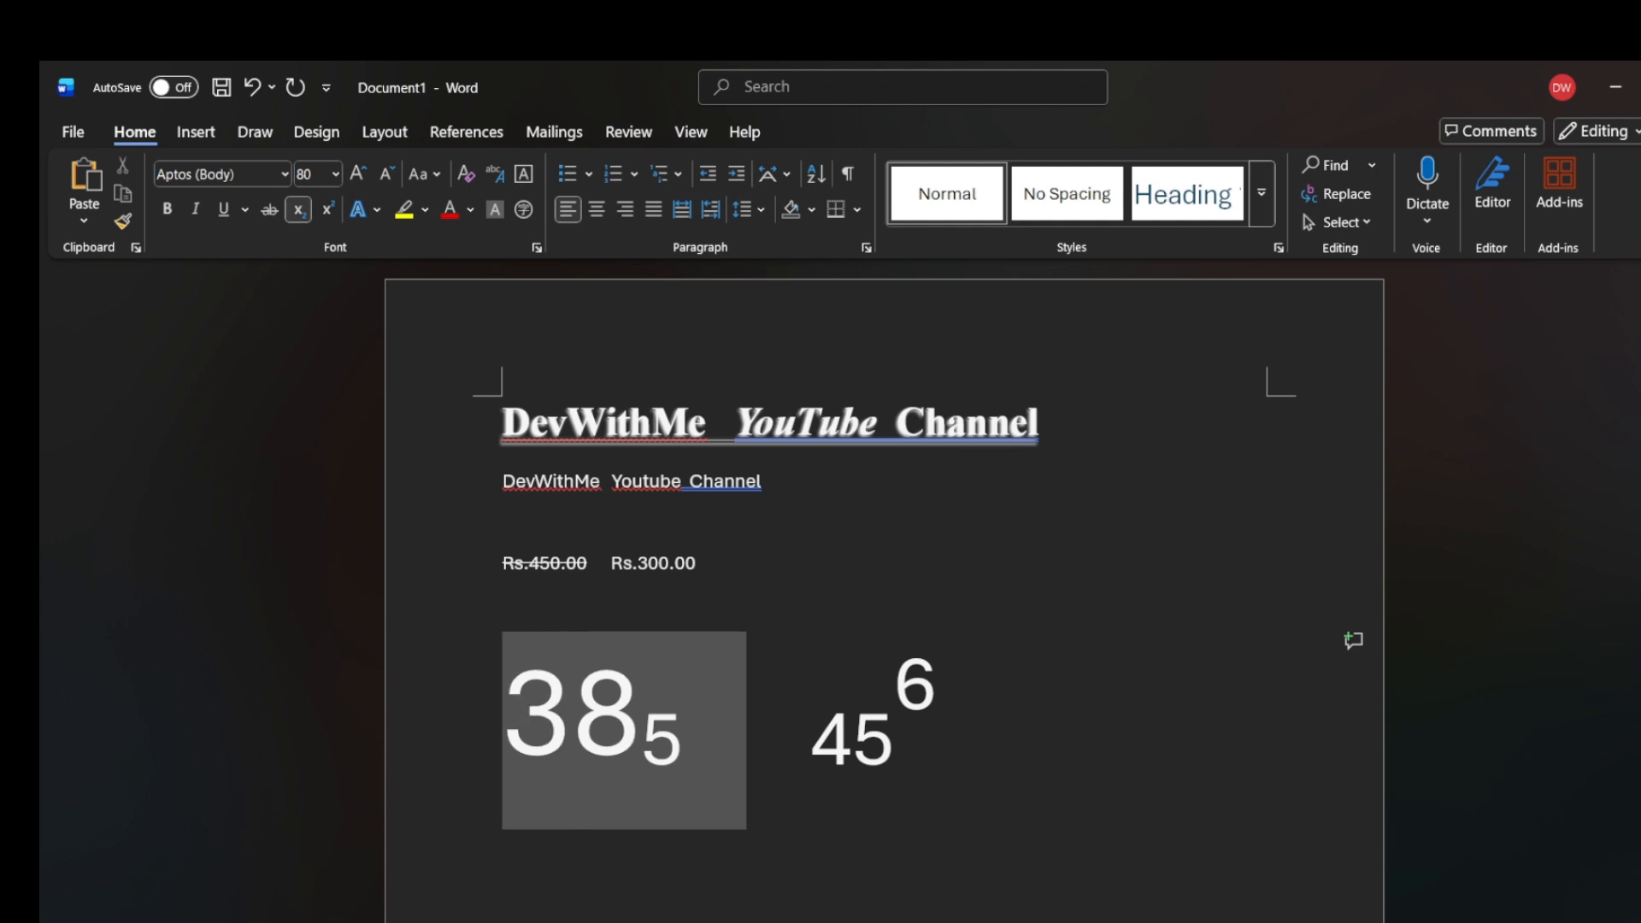
{"action": "left_click", "coordinate": [366, 210]}
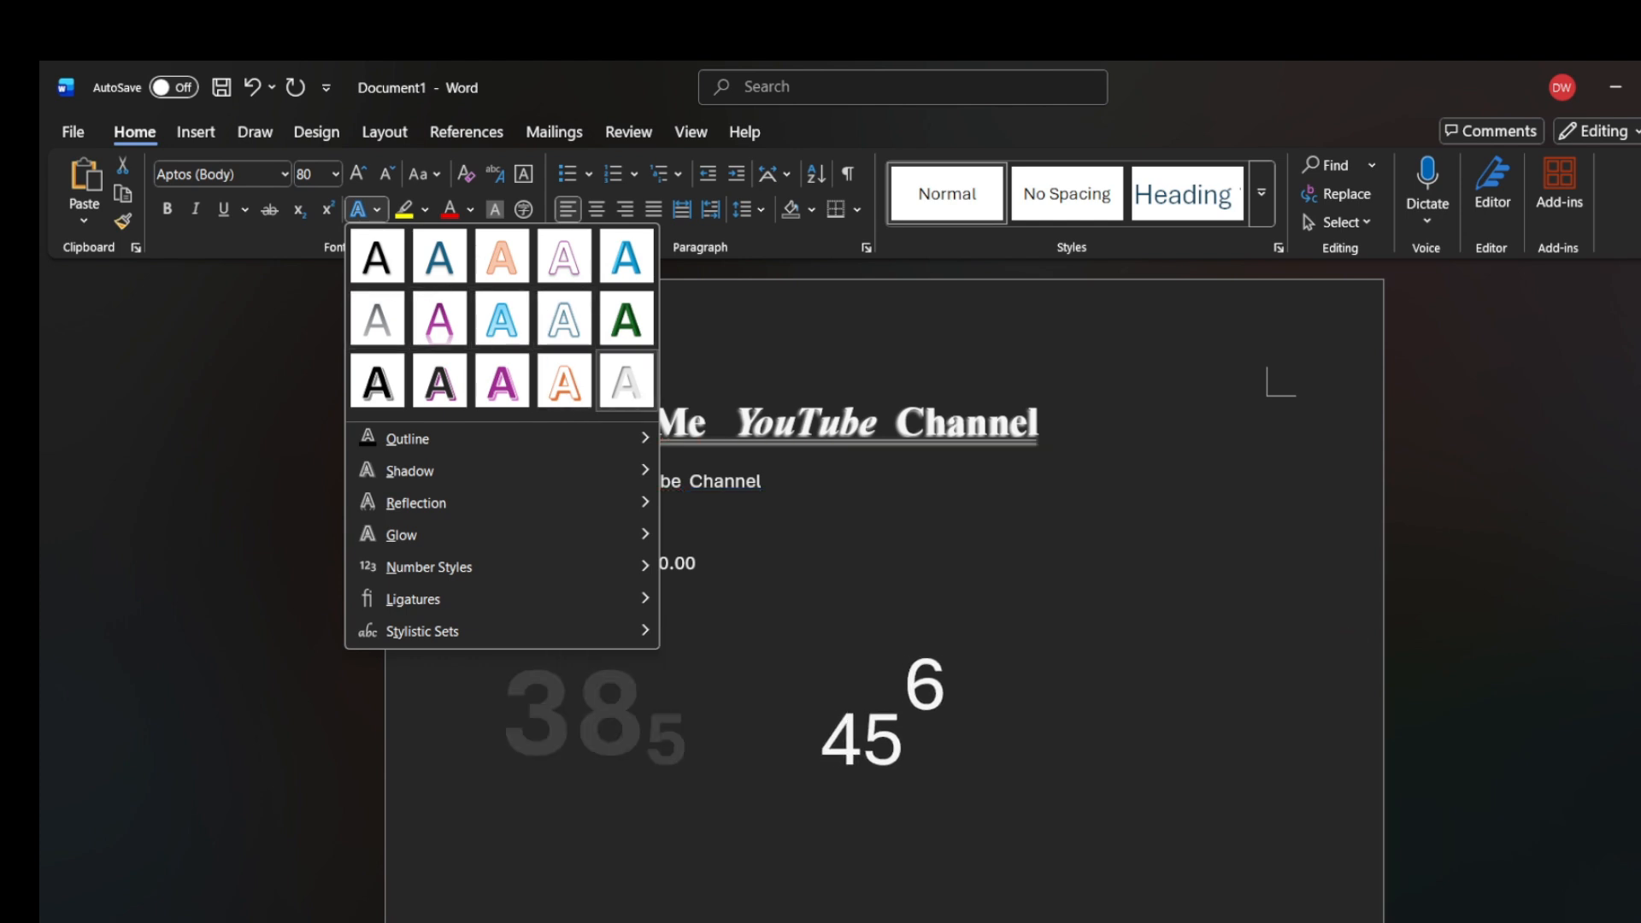
{"action": "left_click", "coordinate": [627, 382]}
{"action": "left_click", "coordinate": [819, 738]}
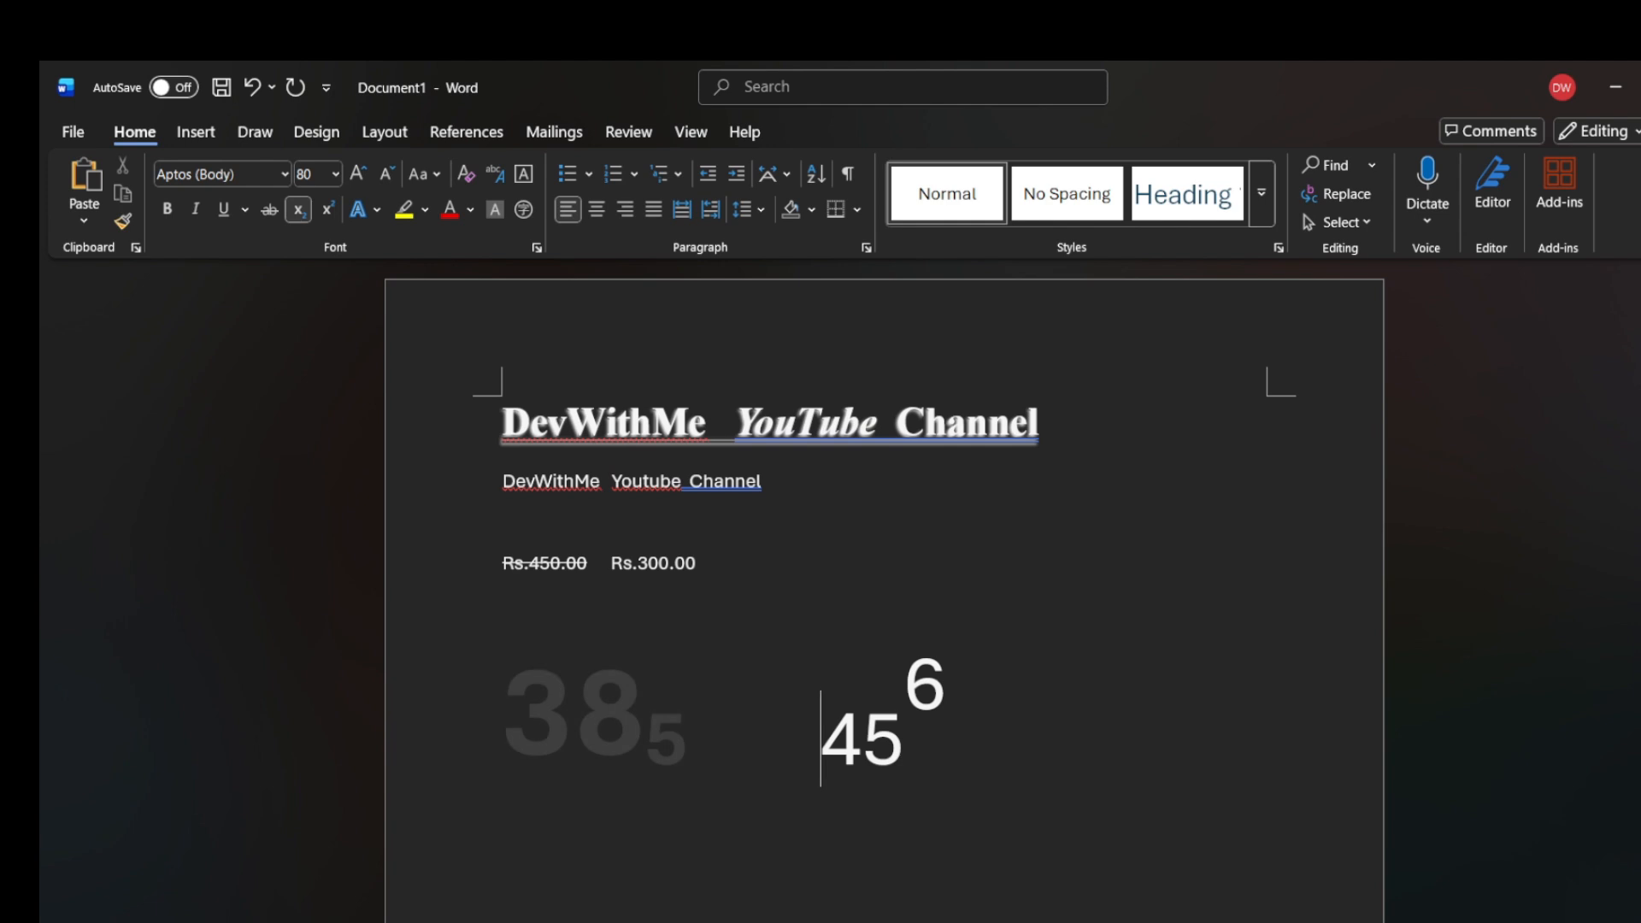
- Look through the ligature options and apply the first individual stylistic set to the gray number with the subscript 5
{"action": "left_click_drag", "start_coordinate": [691, 739], "coordinate": [504, 737]}
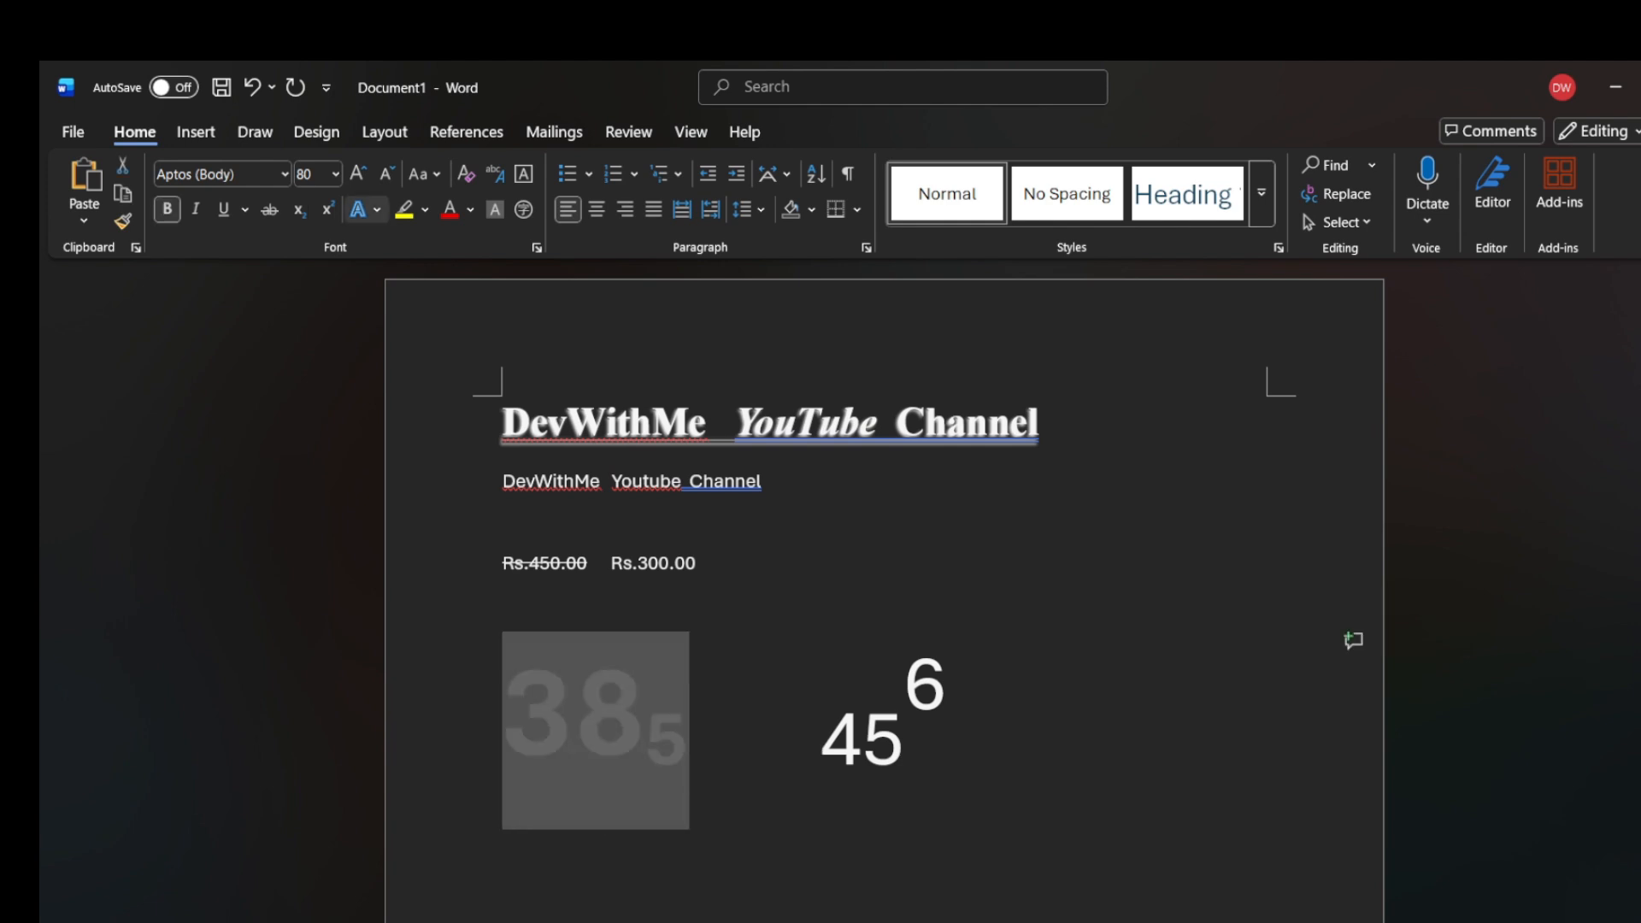
{"action": "left_click", "coordinate": [359, 210]}
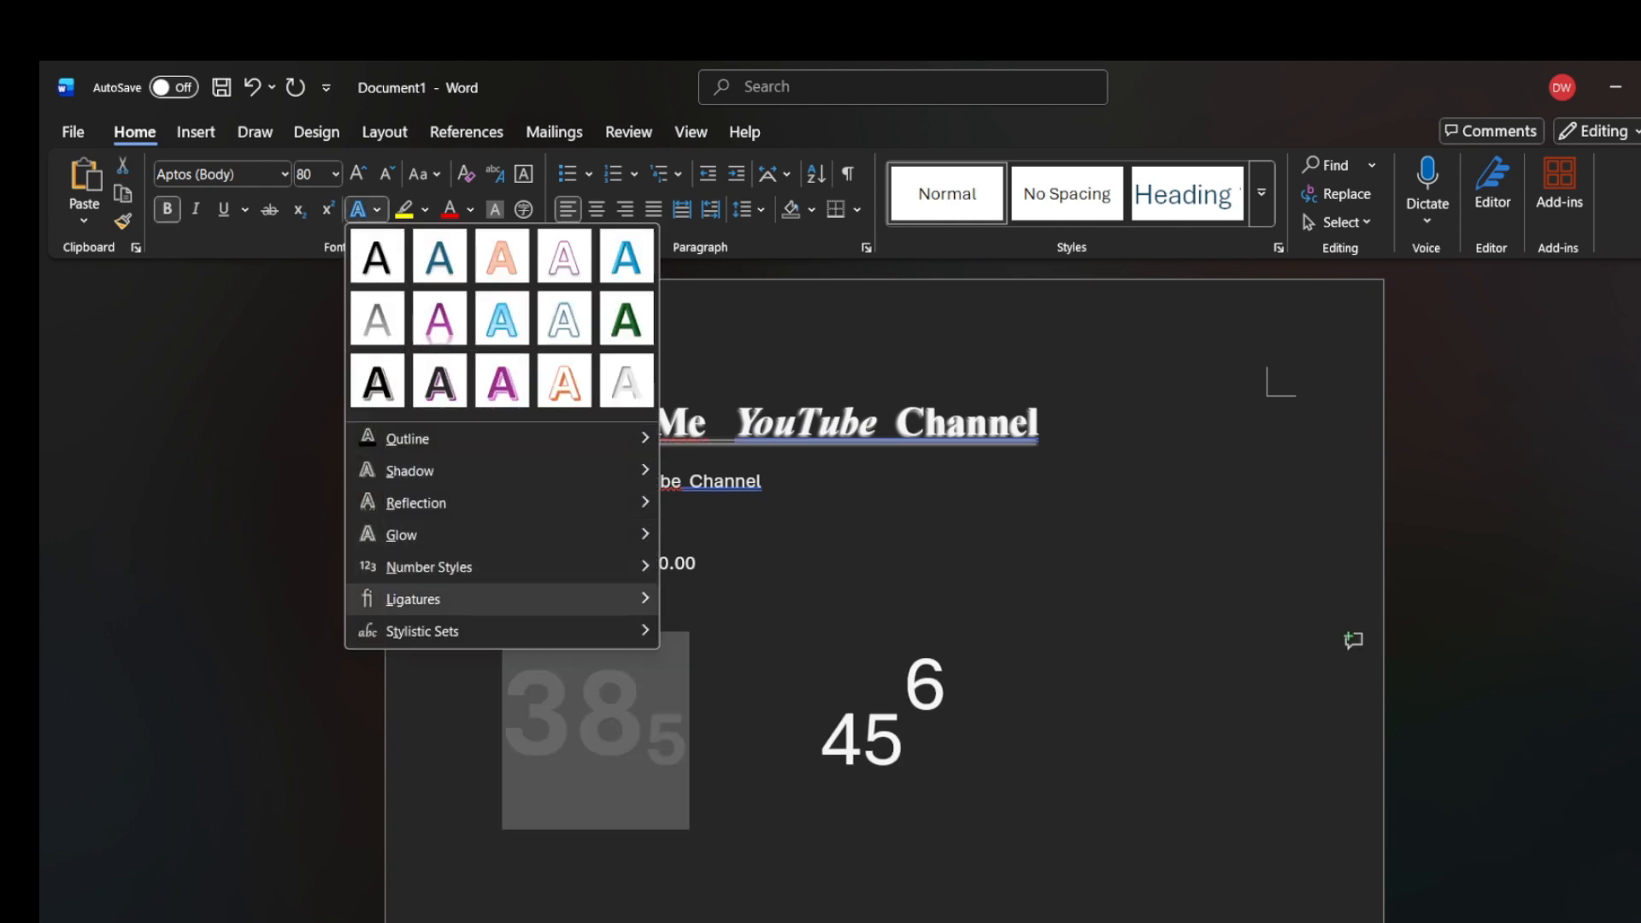
{"action": "mouse_move", "coordinate": [513, 599]}
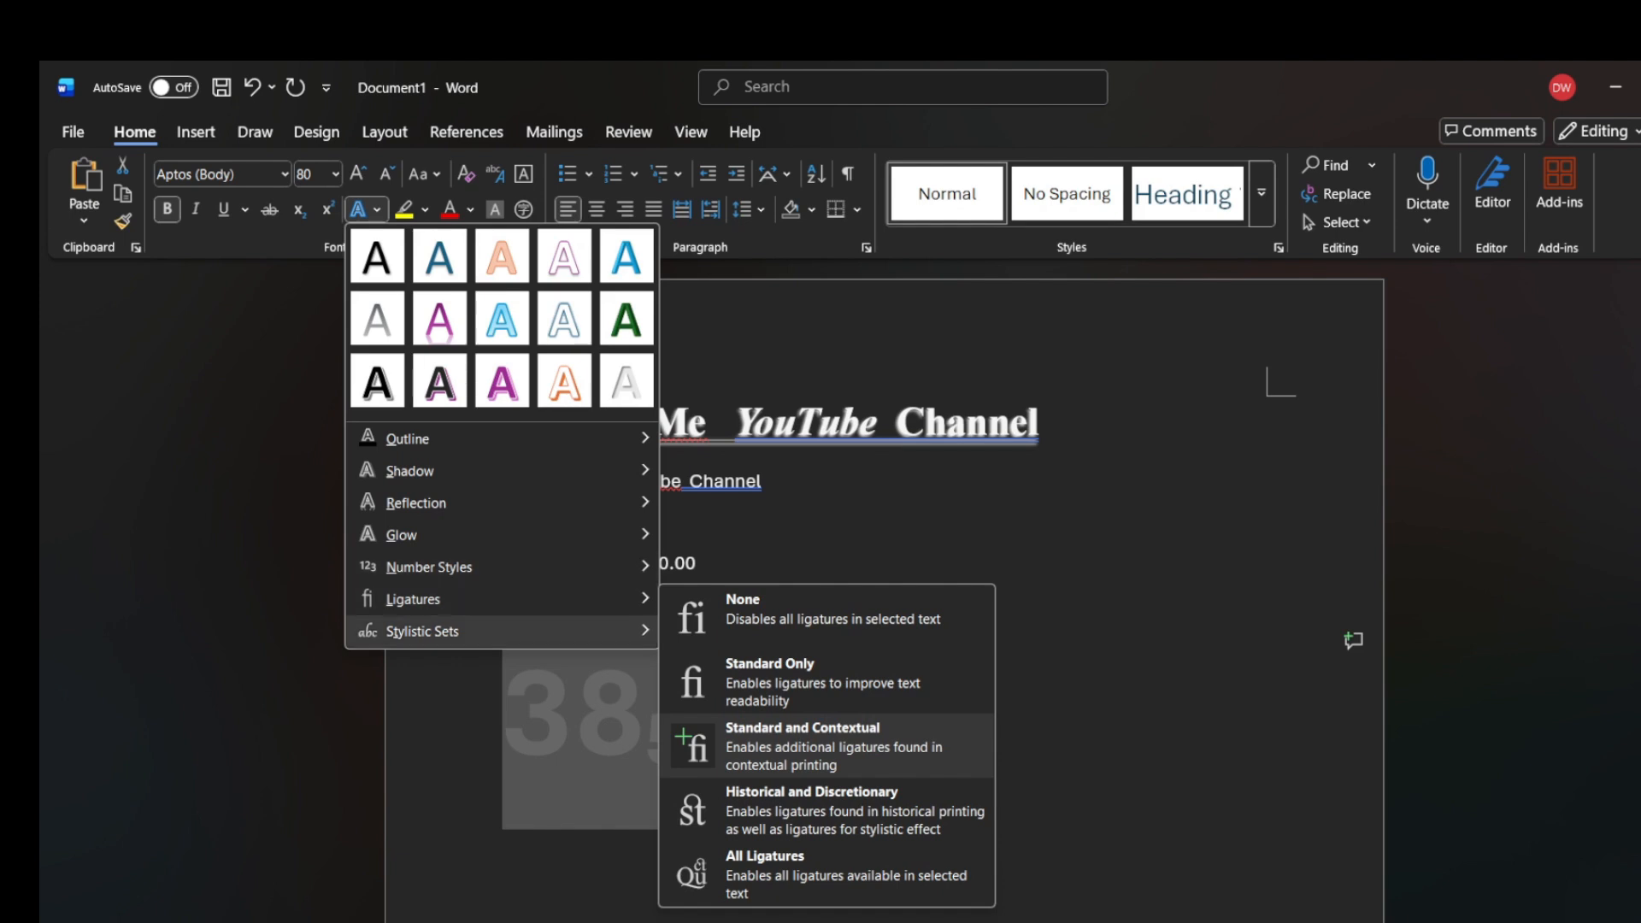
{"action": "mouse_move", "coordinate": [512, 631]}
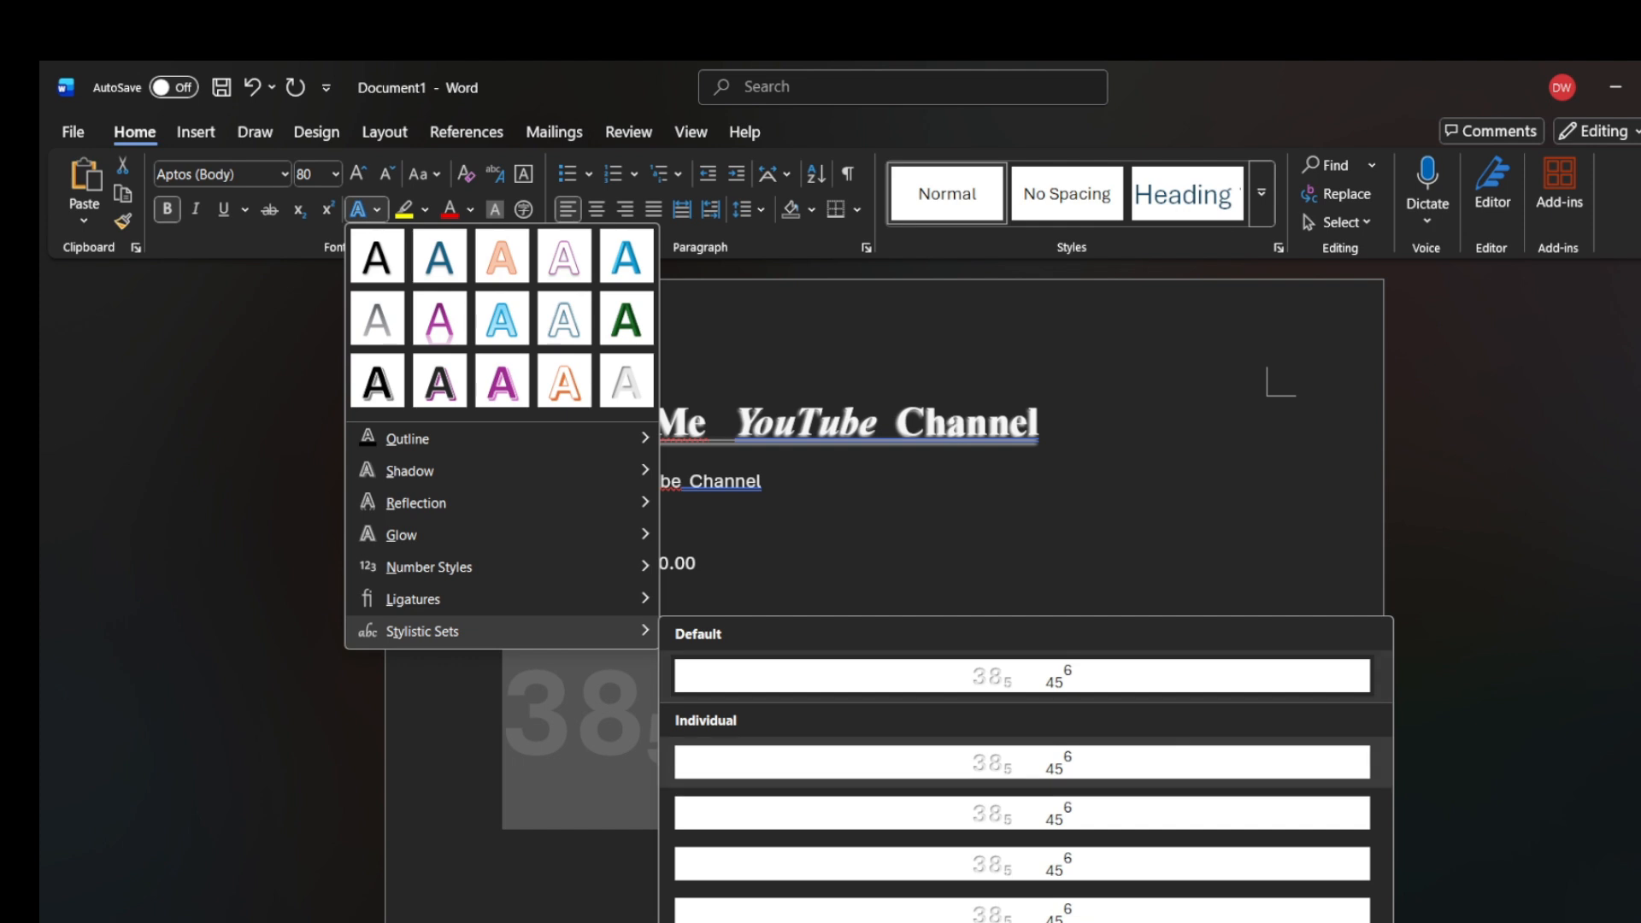
{"action": "left_click", "coordinate": [1022, 762]}
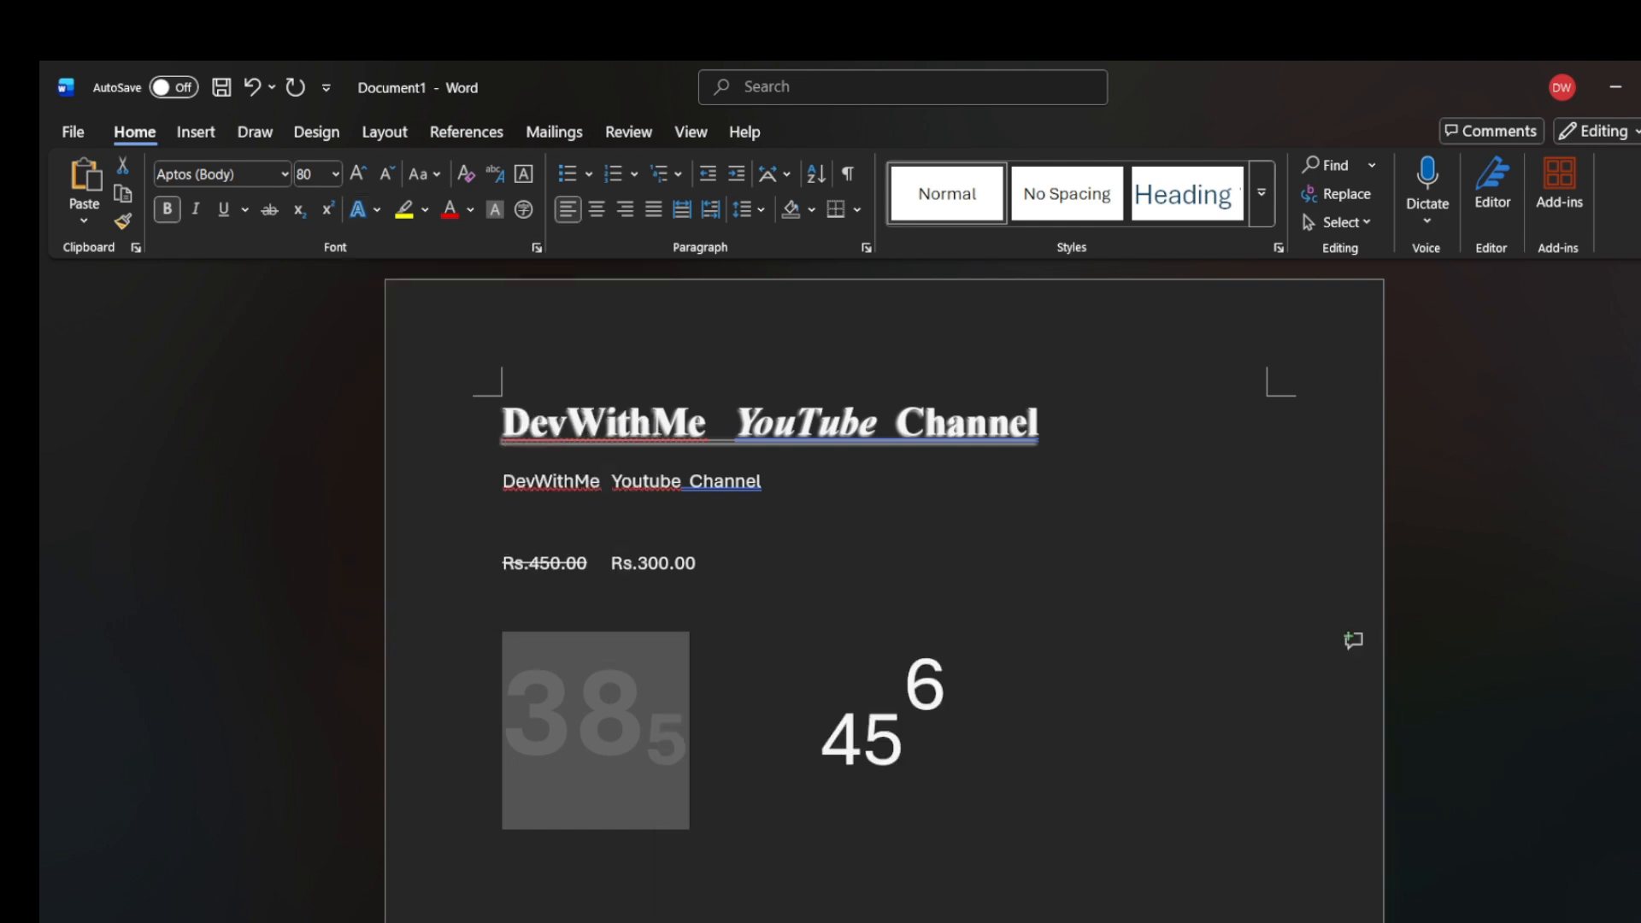
{"action": "left_click", "coordinate": [788, 739]}
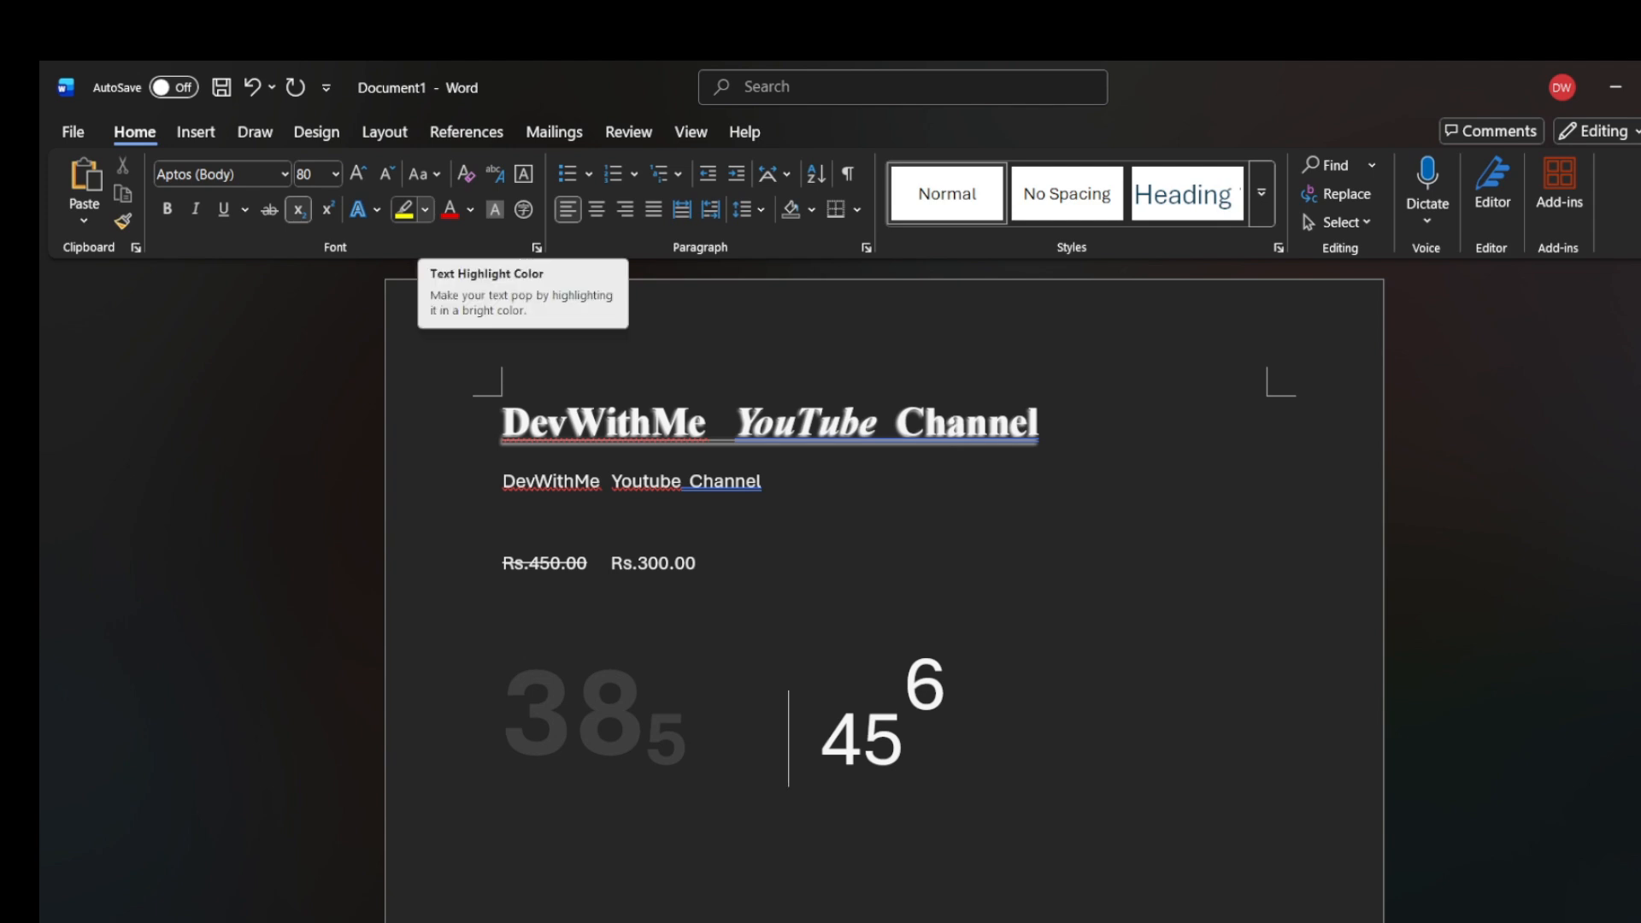
- Highlight the superscript 6 after the large 45 in red
{"action": "left_click", "coordinate": [425, 209]}
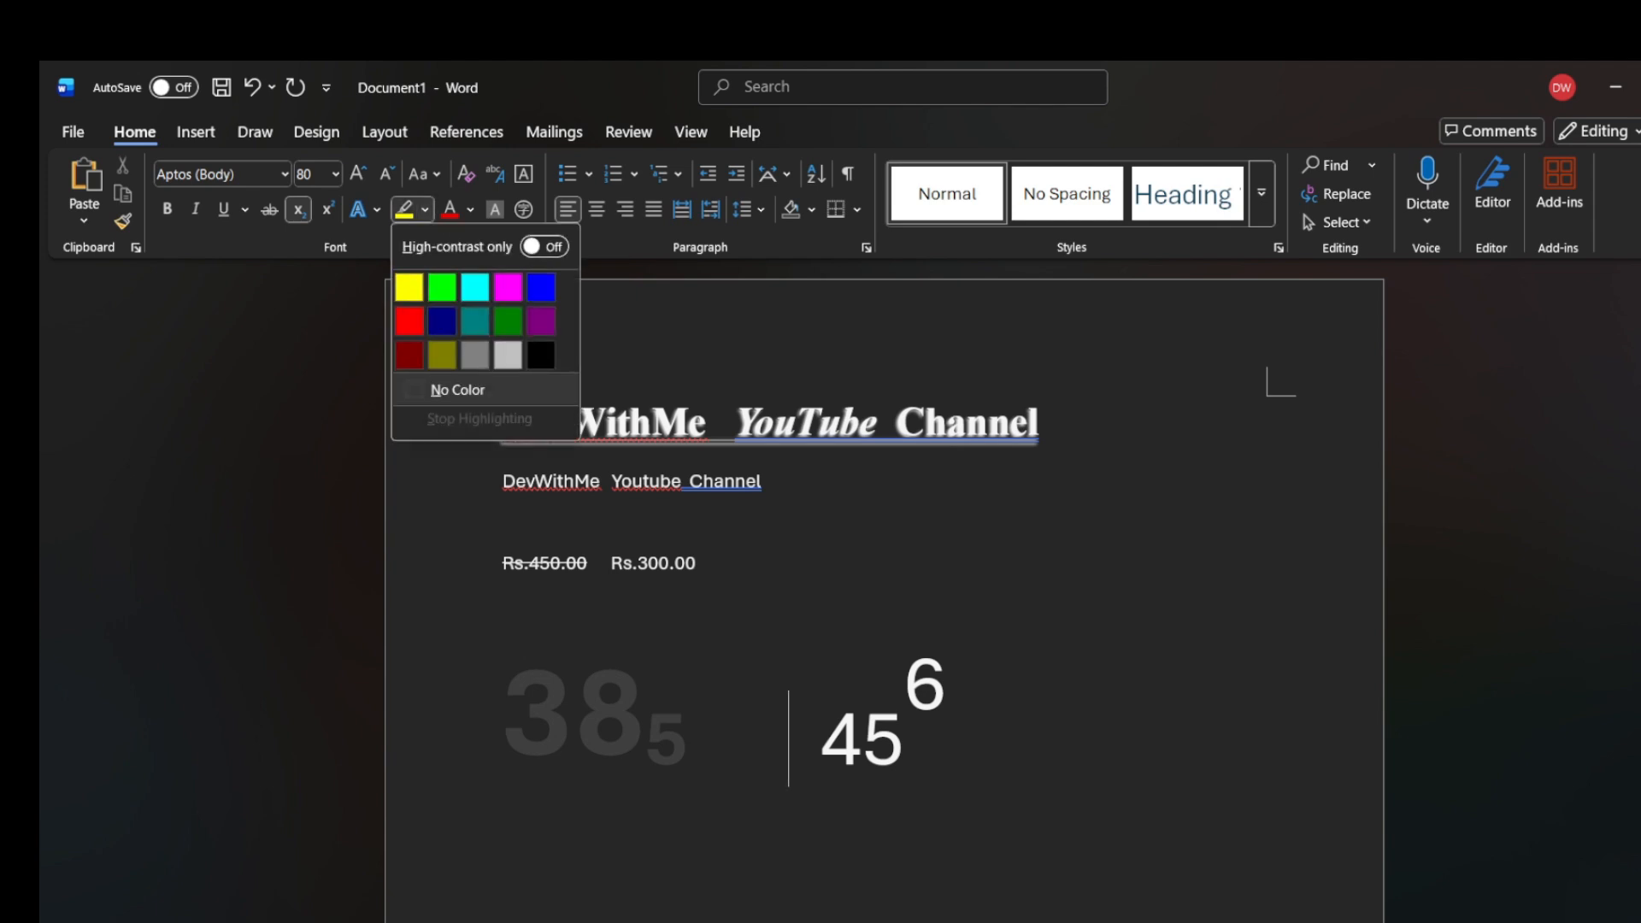
{"action": "key", "text": "Escape"}
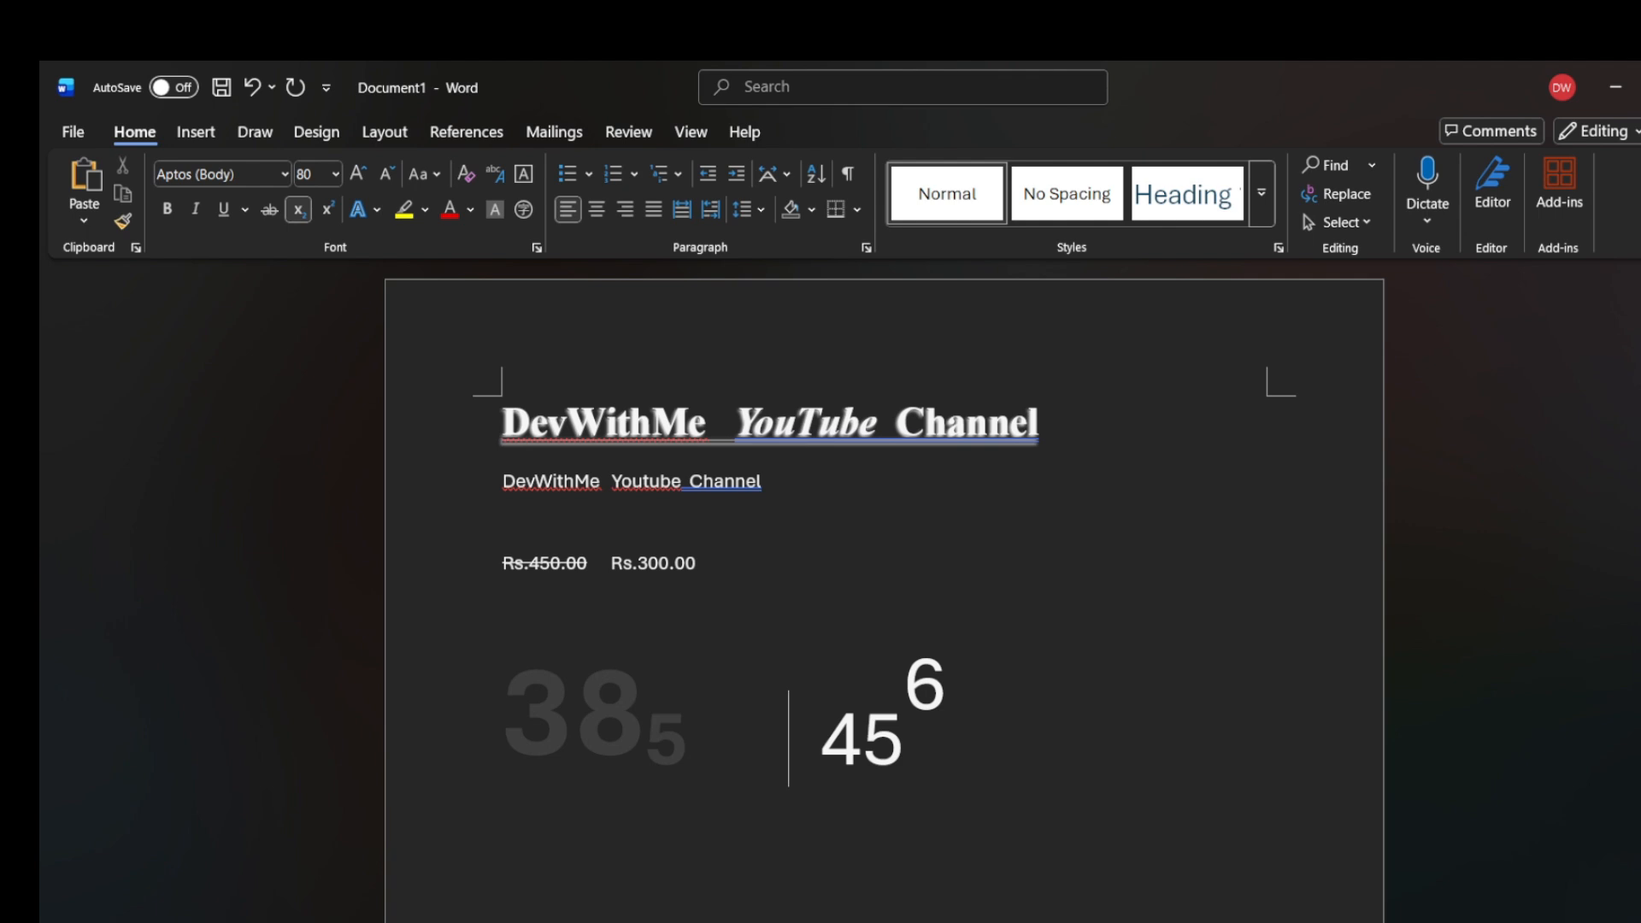
{"action": "left_click_drag", "start_coordinate": [904, 740], "coordinate": [828, 740]}
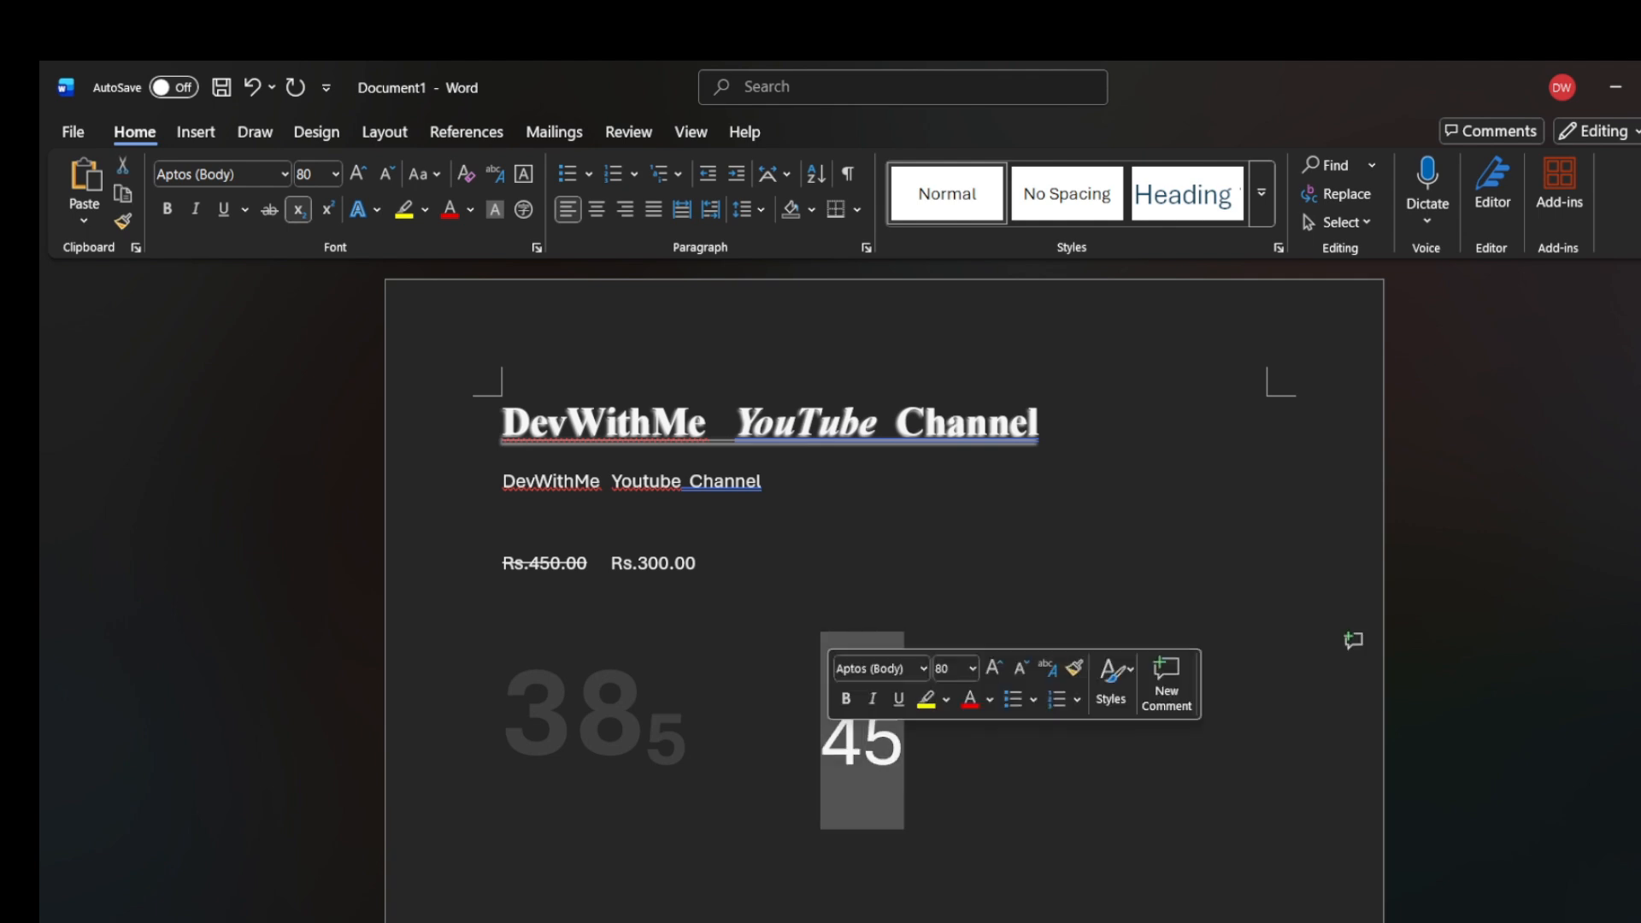
{"action": "left_click_drag", "start_coordinate": [949, 728], "coordinate": [914, 728]}
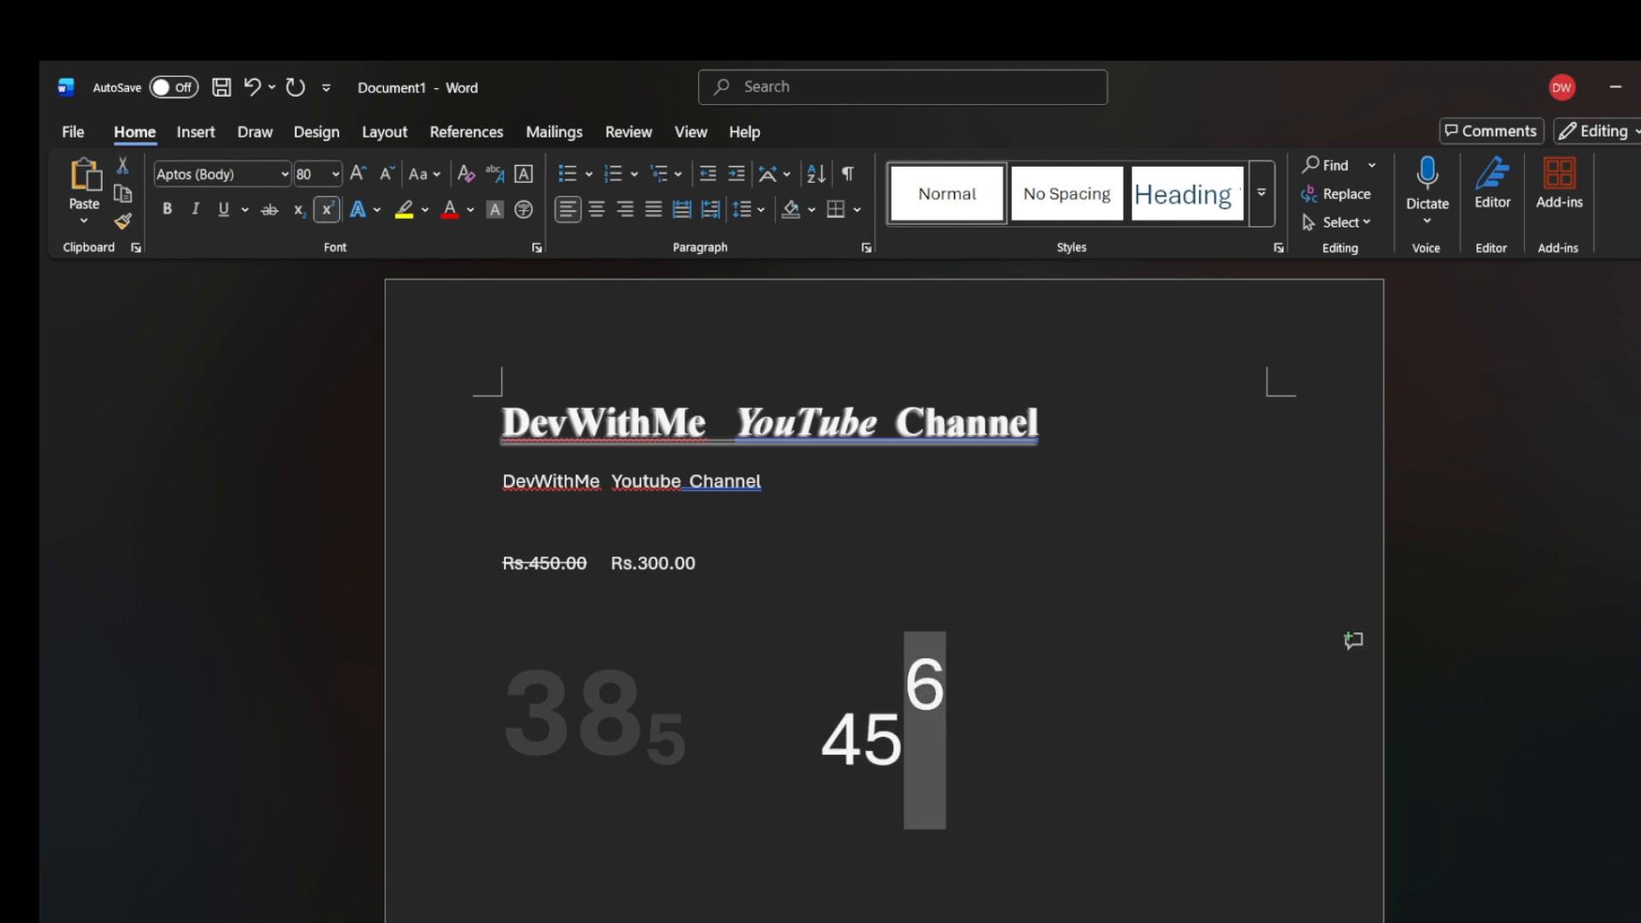
{"action": "left_click", "coordinate": [424, 209]}
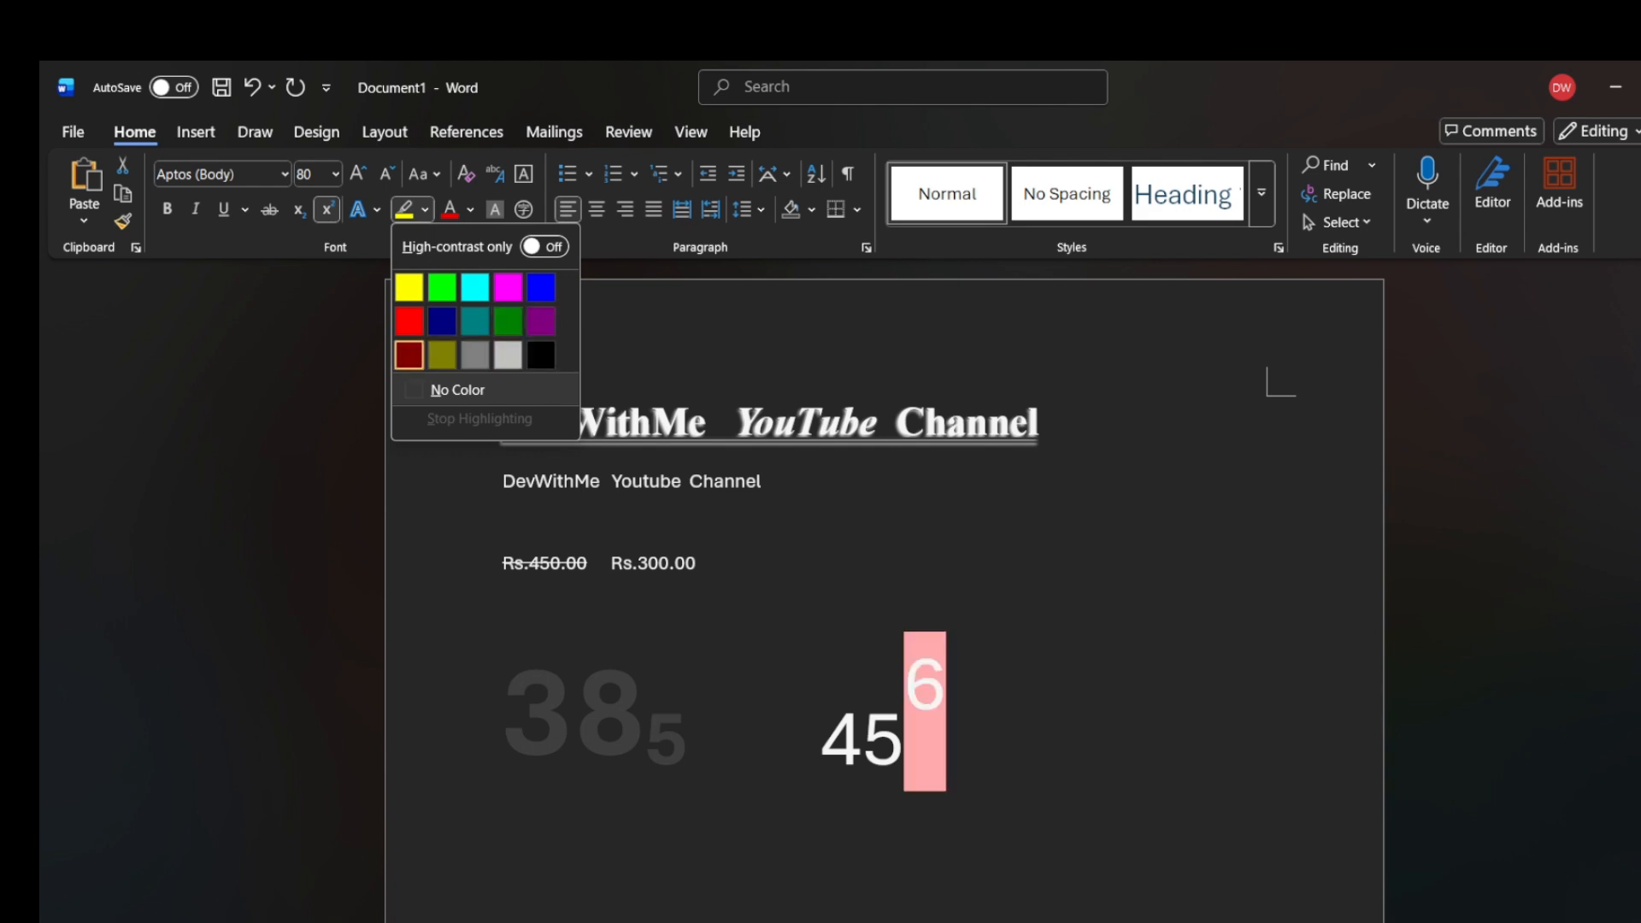
{"action": "left_click", "coordinate": [409, 322]}
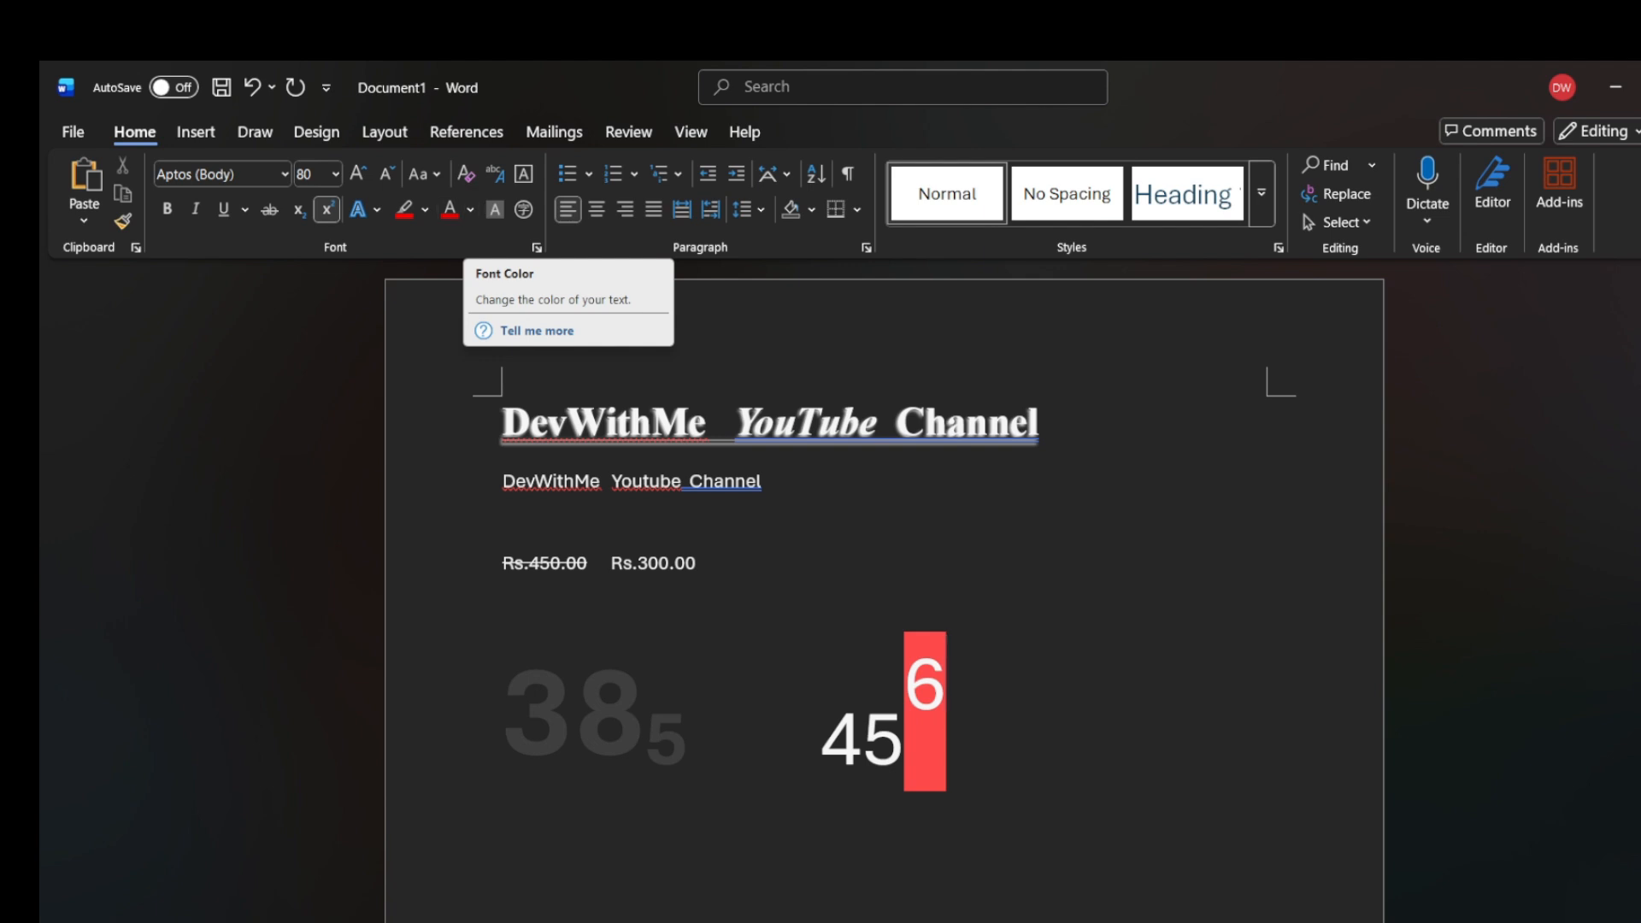
- Set the font color of the word Channel in the first line to standard Red
{"action": "left_click", "coordinate": [1040, 422]}
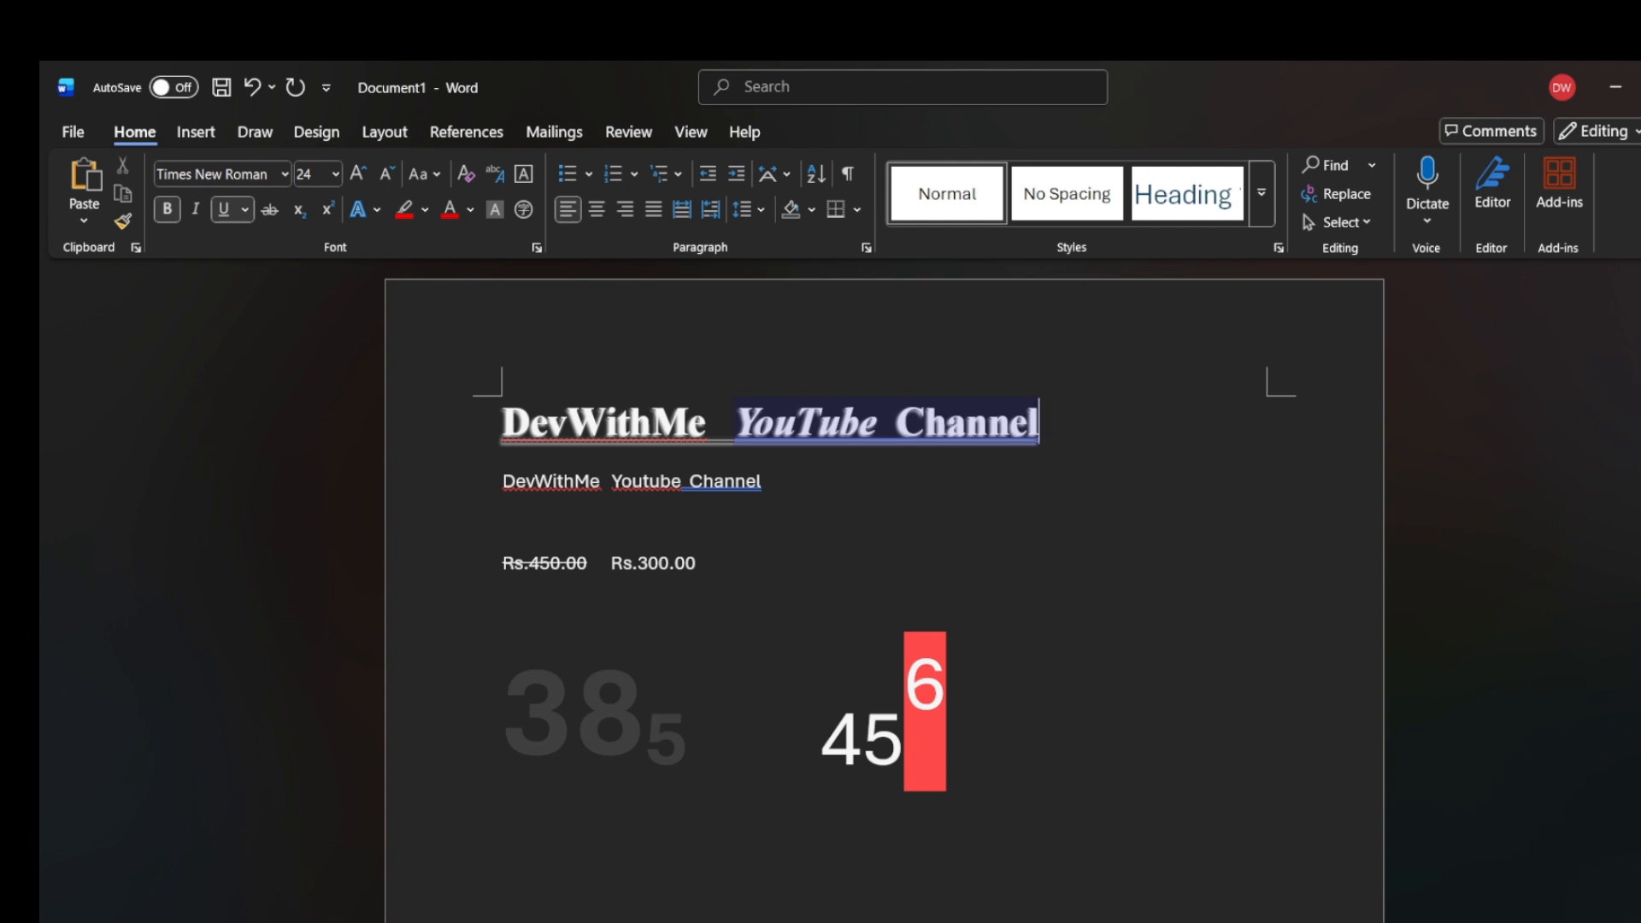
{"action": "left_click_drag", "start_coordinate": [1040, 424], "coordinate": [889, 423]}
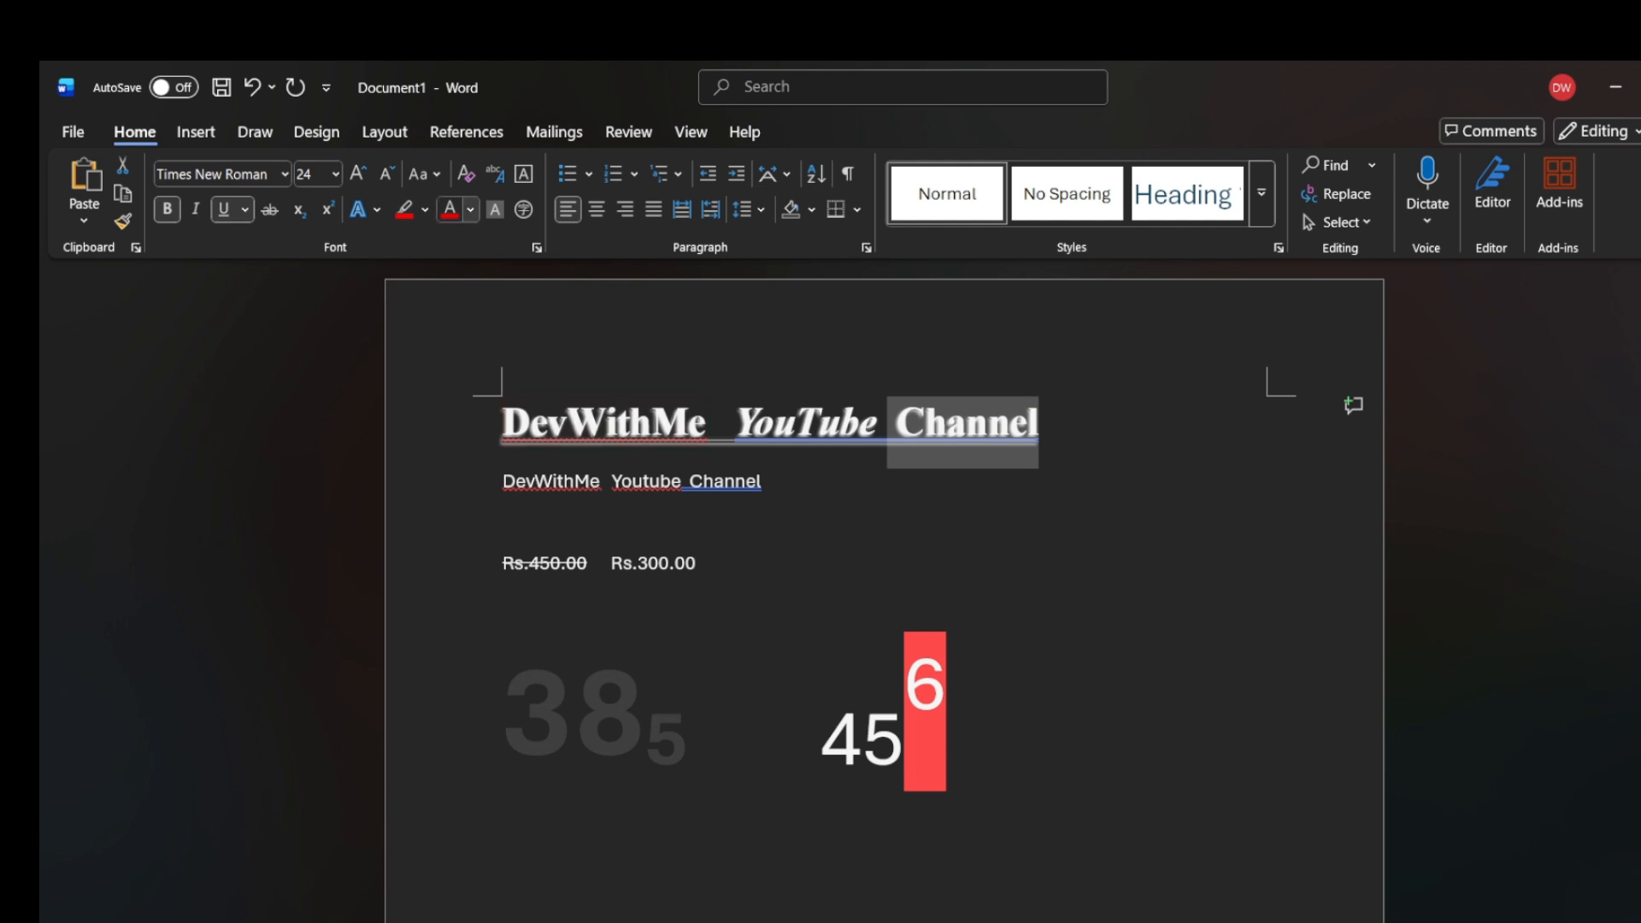
{"action": "left_click", "coordinate": [470, 210]}
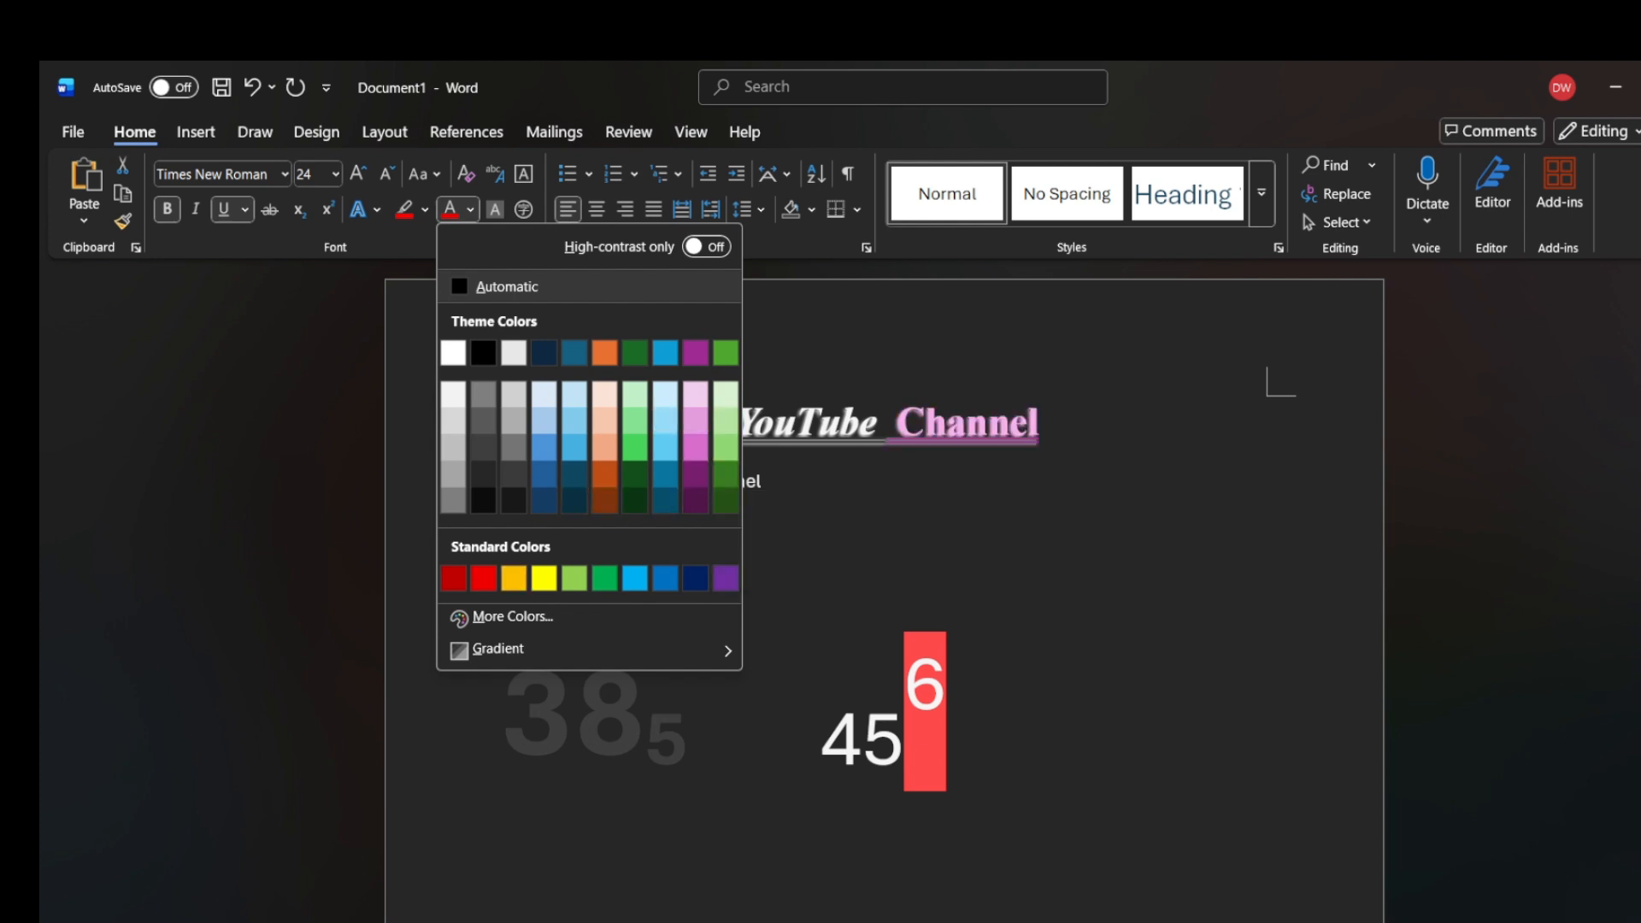
{"action": "left_click", "coordinate": [484, 579]}
{"action": "left_click", "coordinate": [504, 521]}
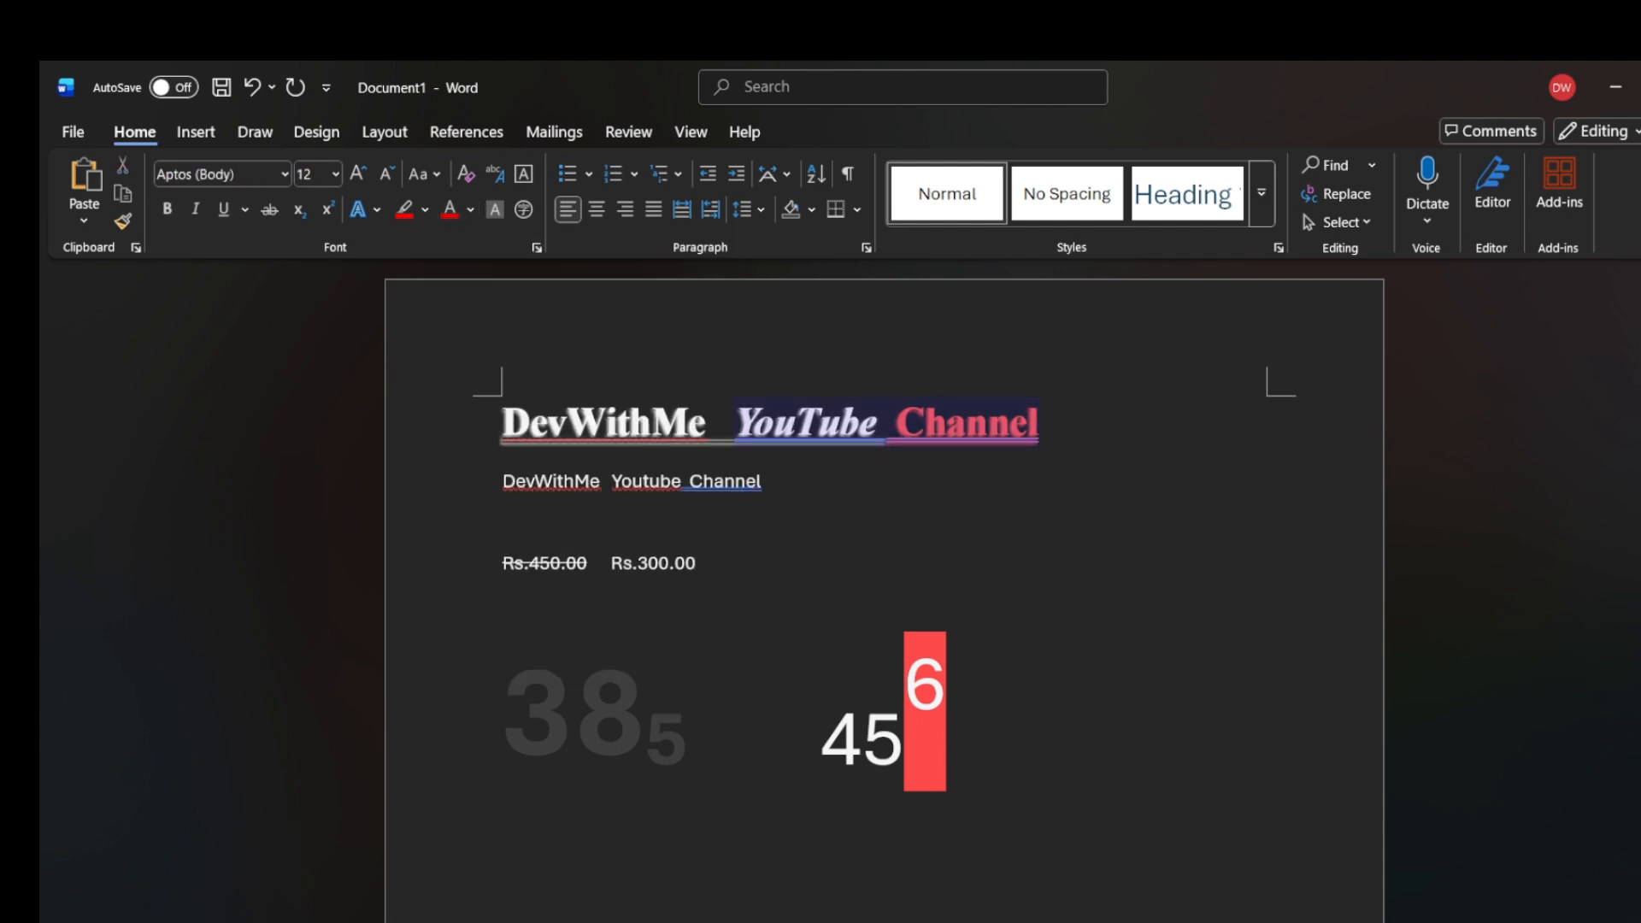
- Set the font color of the italic word YouTube in the first line to standard Red
{"action": "left_click_drag", "start_coordinate": [888, 423], "coordinate": [727, 423]}
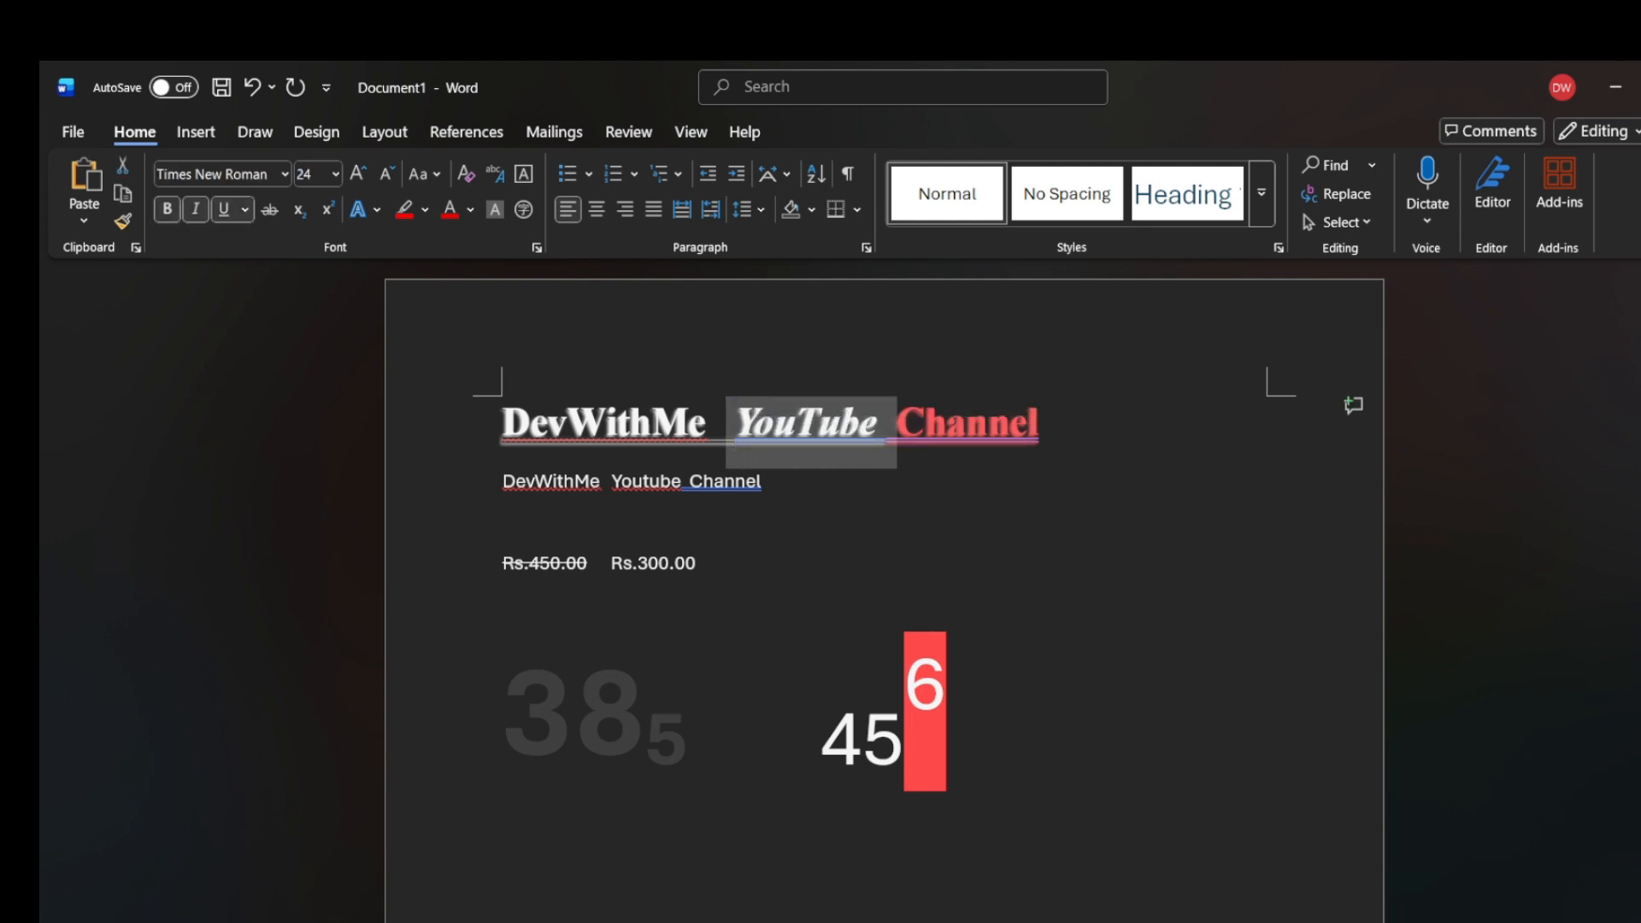
{"action": "left_click", "coordinate": [470, 210]}
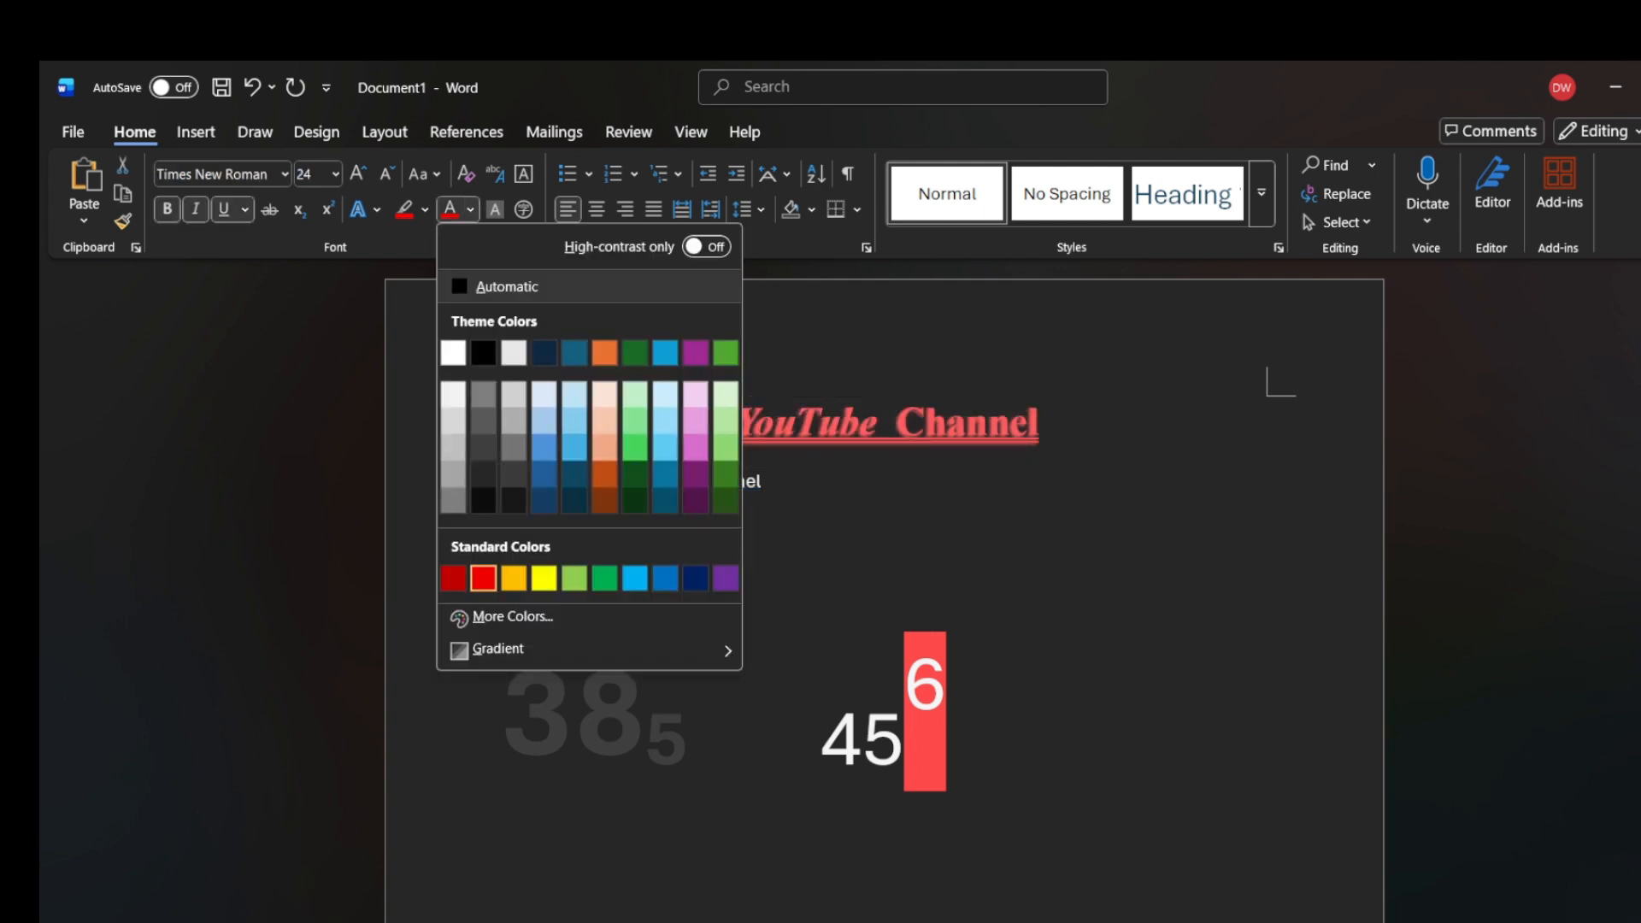
{"action": "left_click", "coordinate": [483, 579]}
{"action": "left_click", "coordinate": [503, 521]}
- Set the font color of the word DevWithMe in the first line to standard Dark Blue
{"action": "left_click", "coordinate": [716, 424]}
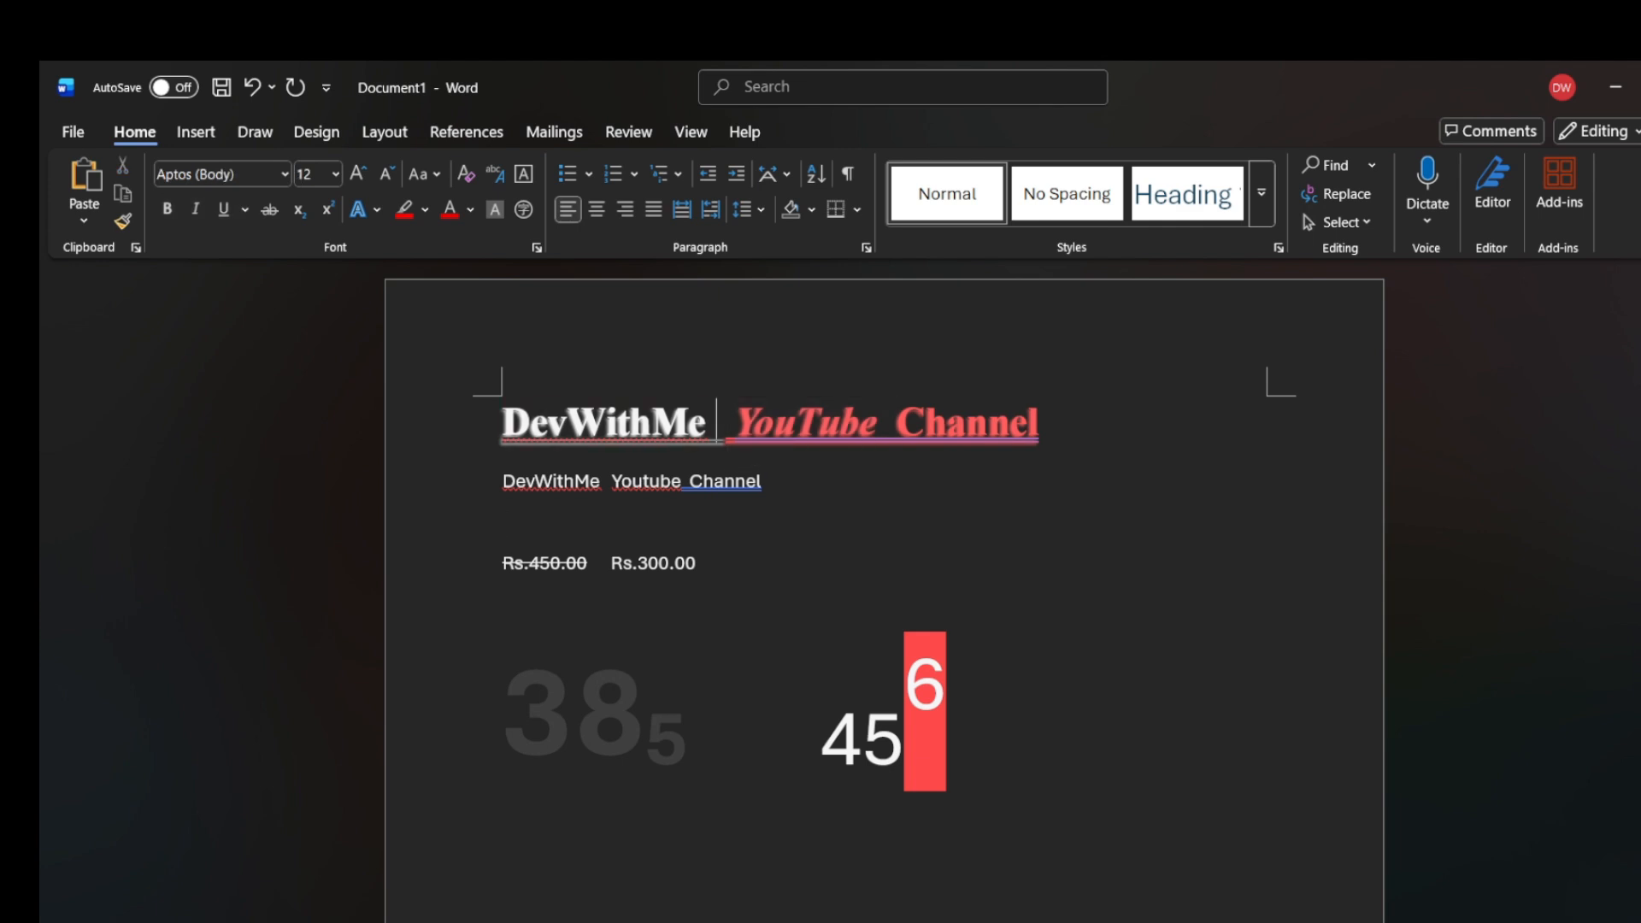
{"action": "left_click_drag", "start_coordinate": [716, 423], "coordinate": [503, 423]}
{"action": "left_click", "coordinate": [470, 209]}
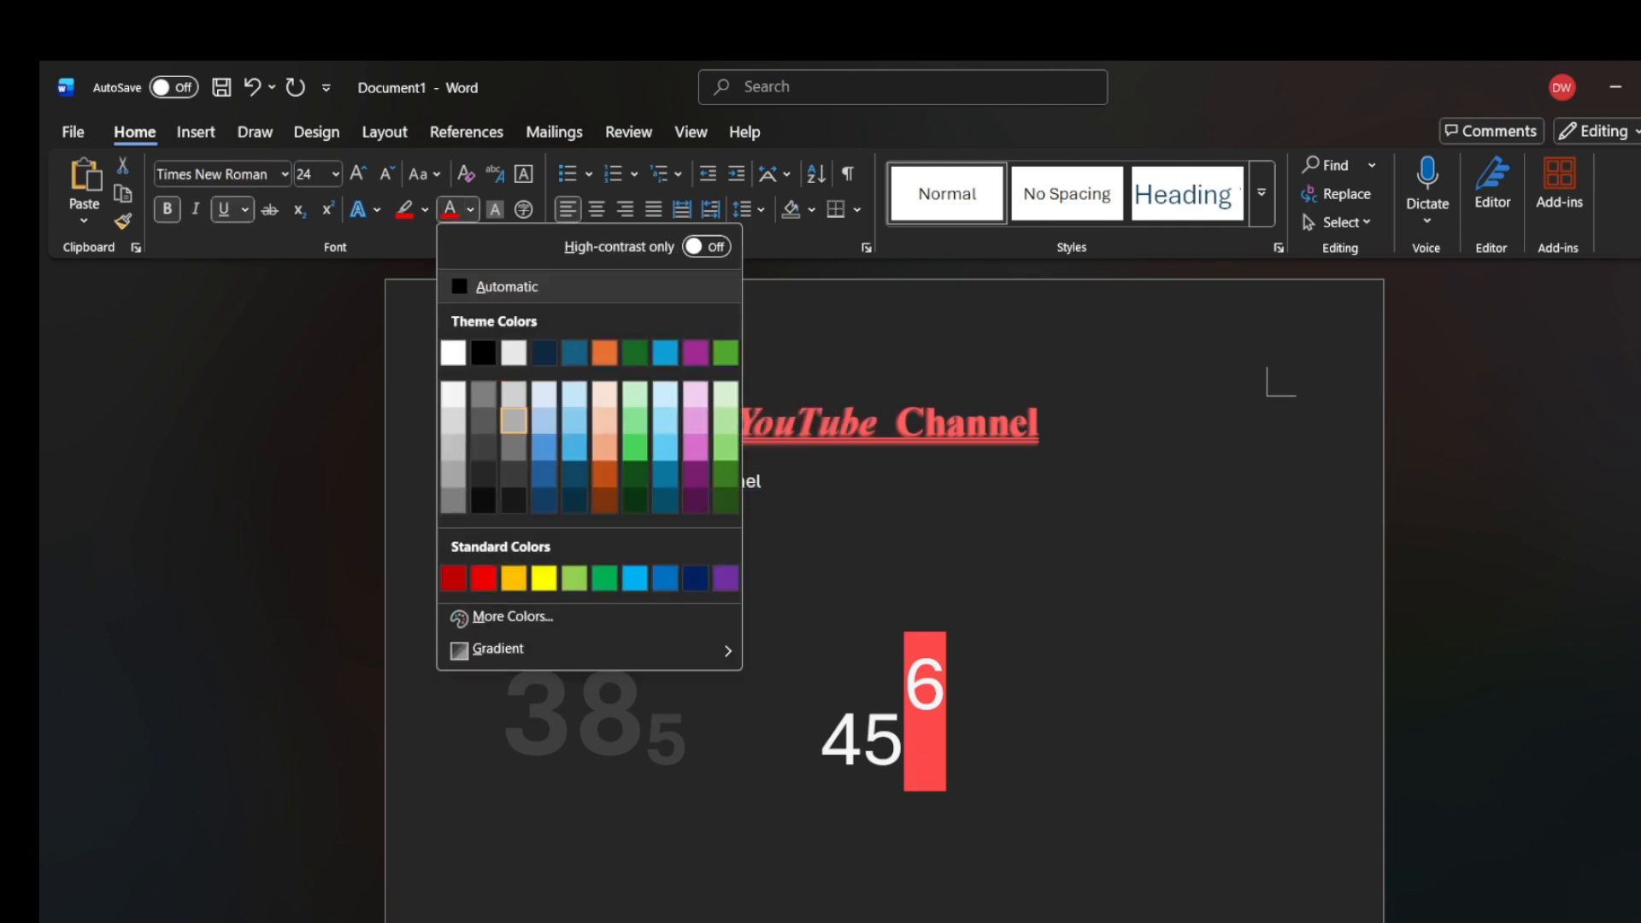
{"action": "left_click", "coordinate": [695, 579]}
{"action": "left_click", "coordinate": [503, 520]}
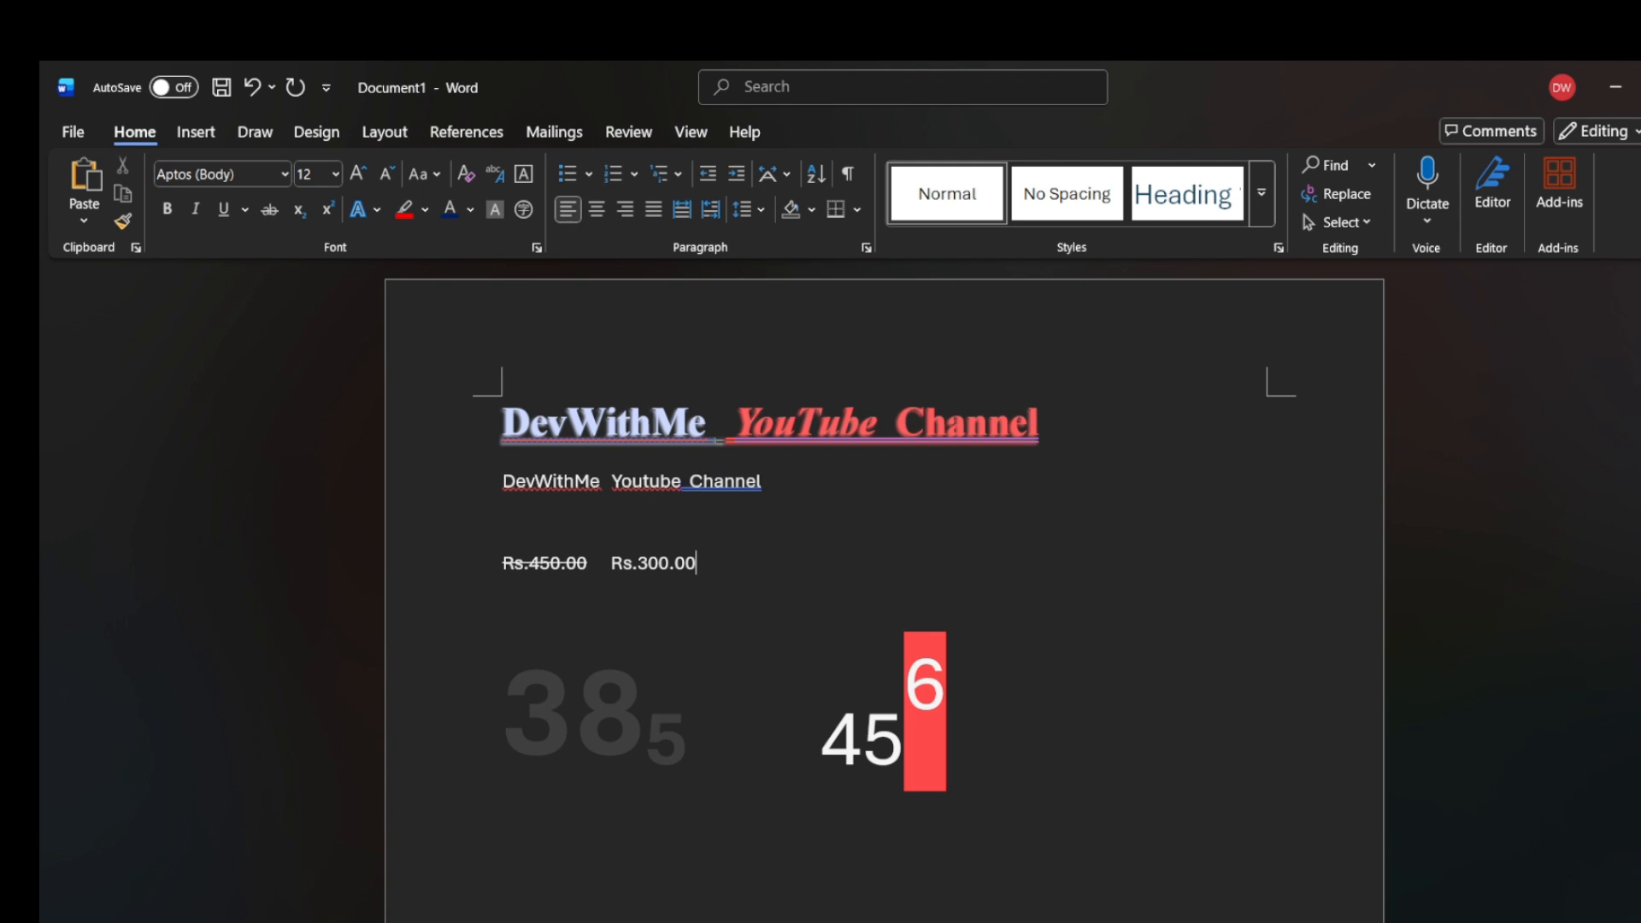
- Change the second line, DevWithMe Youtube Channel, to Sentence case
{"action": "left_click_drag", "start_coordinate": [768, 484], "coordinate": [499, 485]}
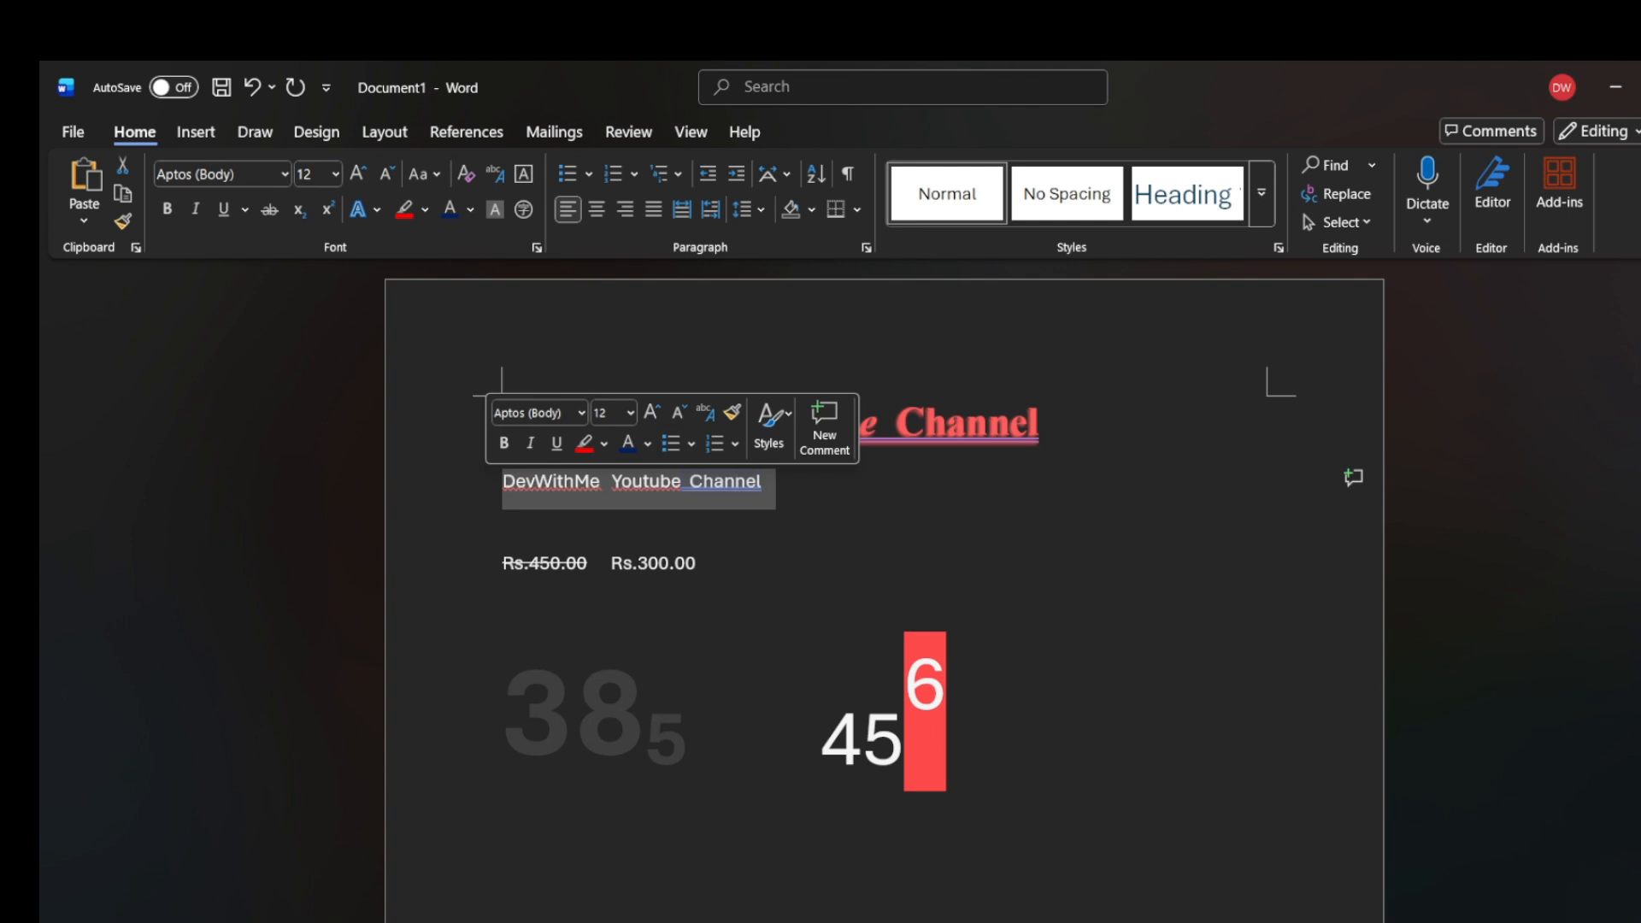
{"action": "left_click", "coordinate": [424, 174]}
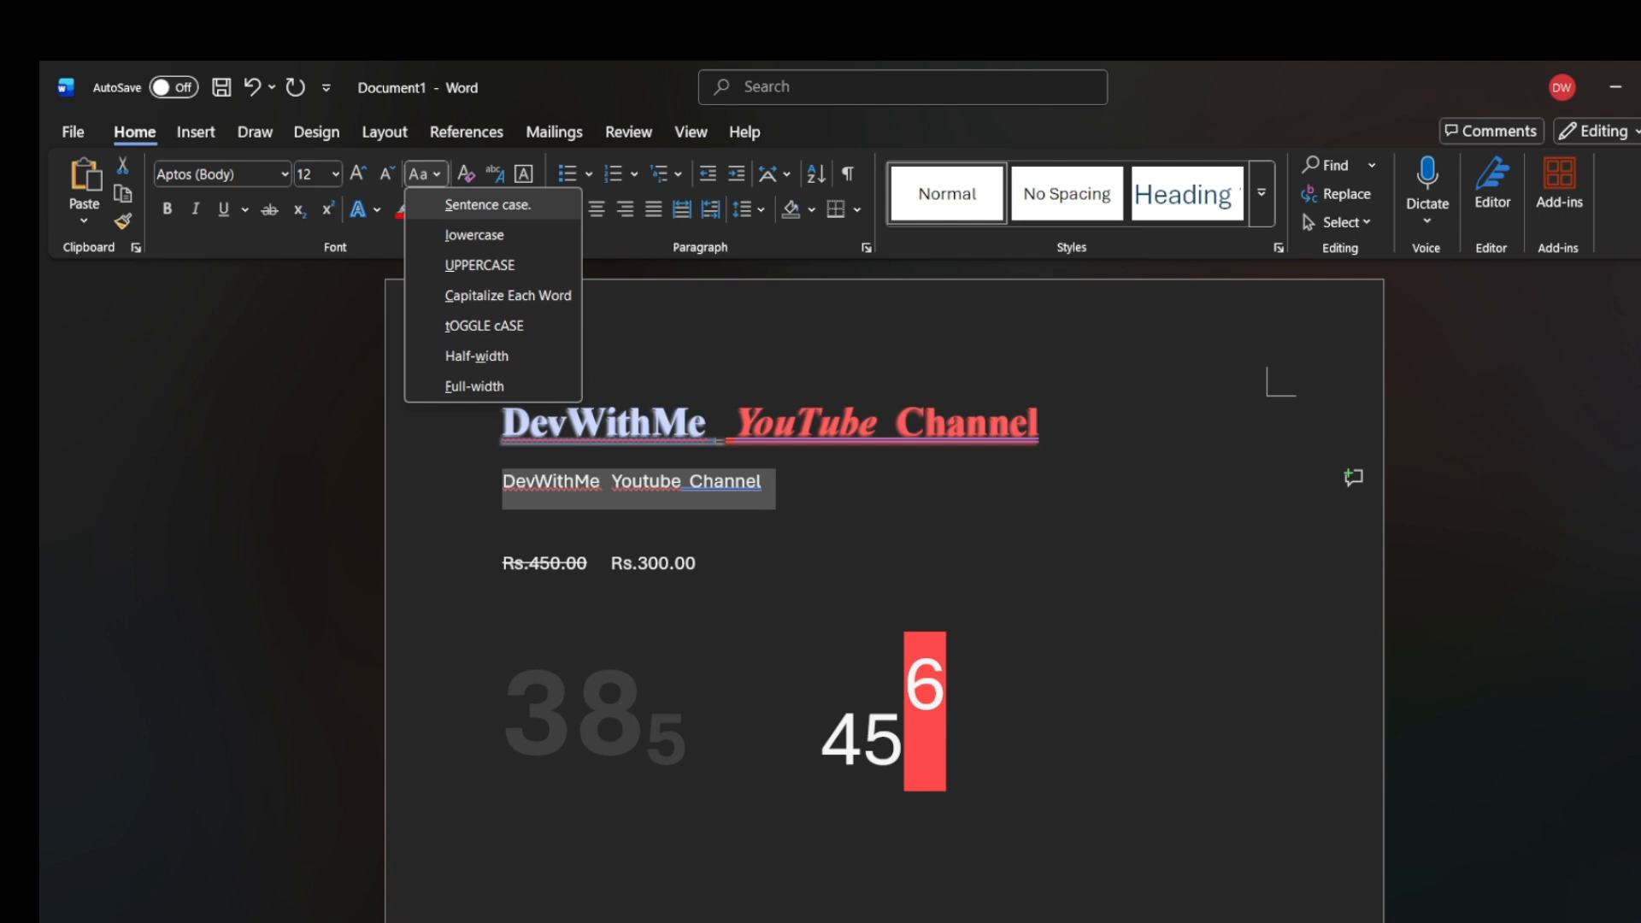
{"action": "left_click", "coordinate": [488, 205]}
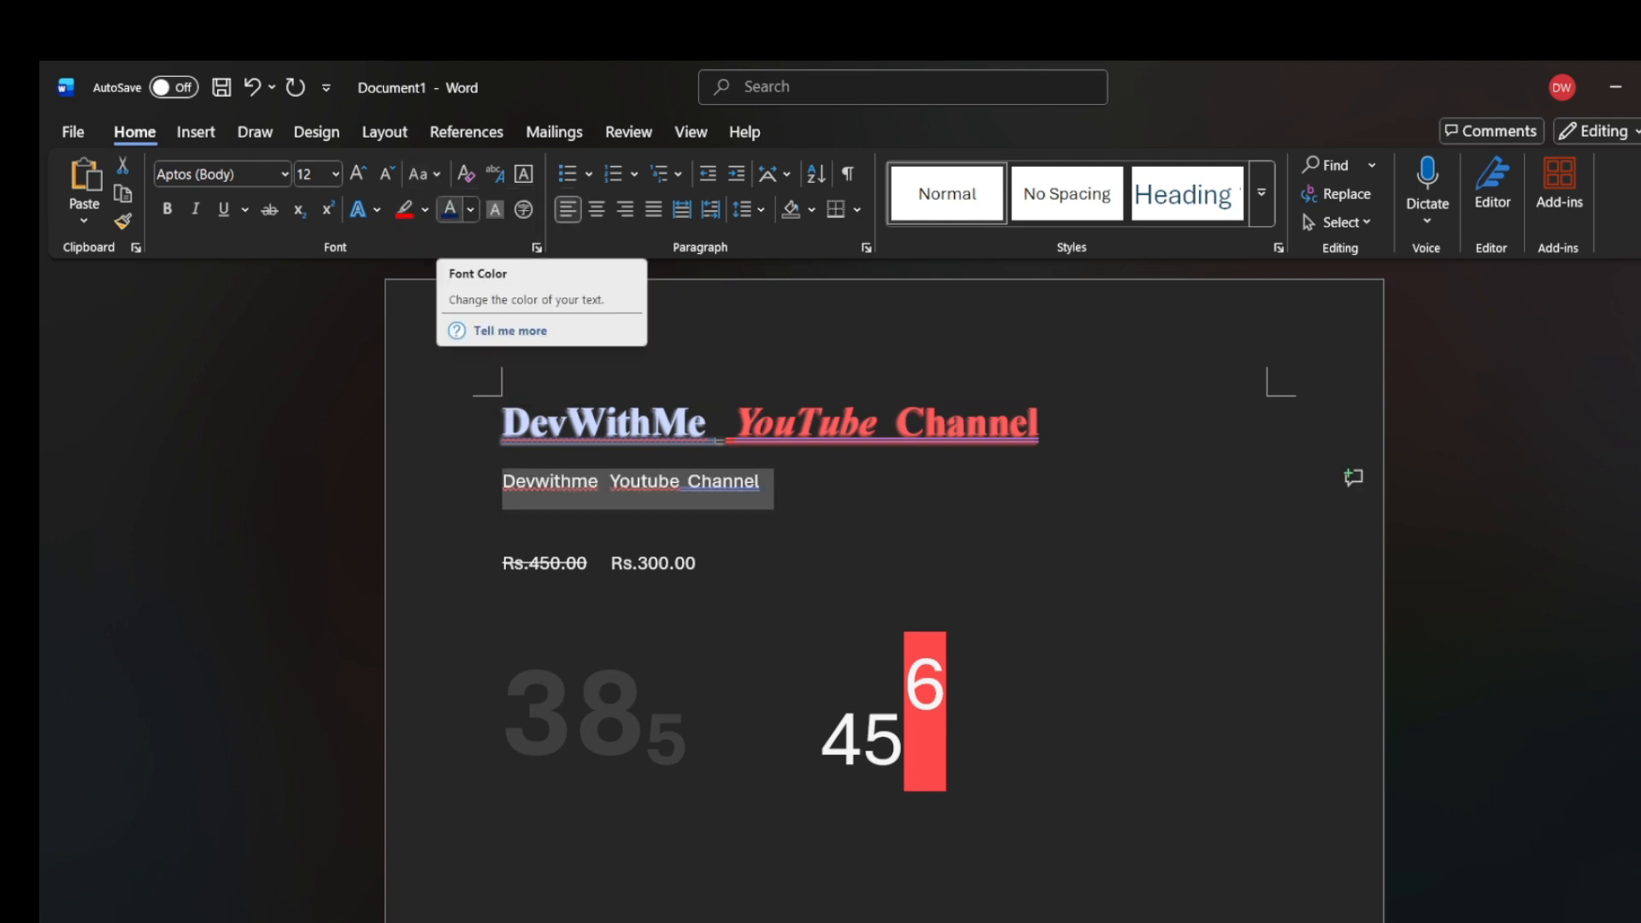
{"action": "left_click", "coordinate": [764, 482]}
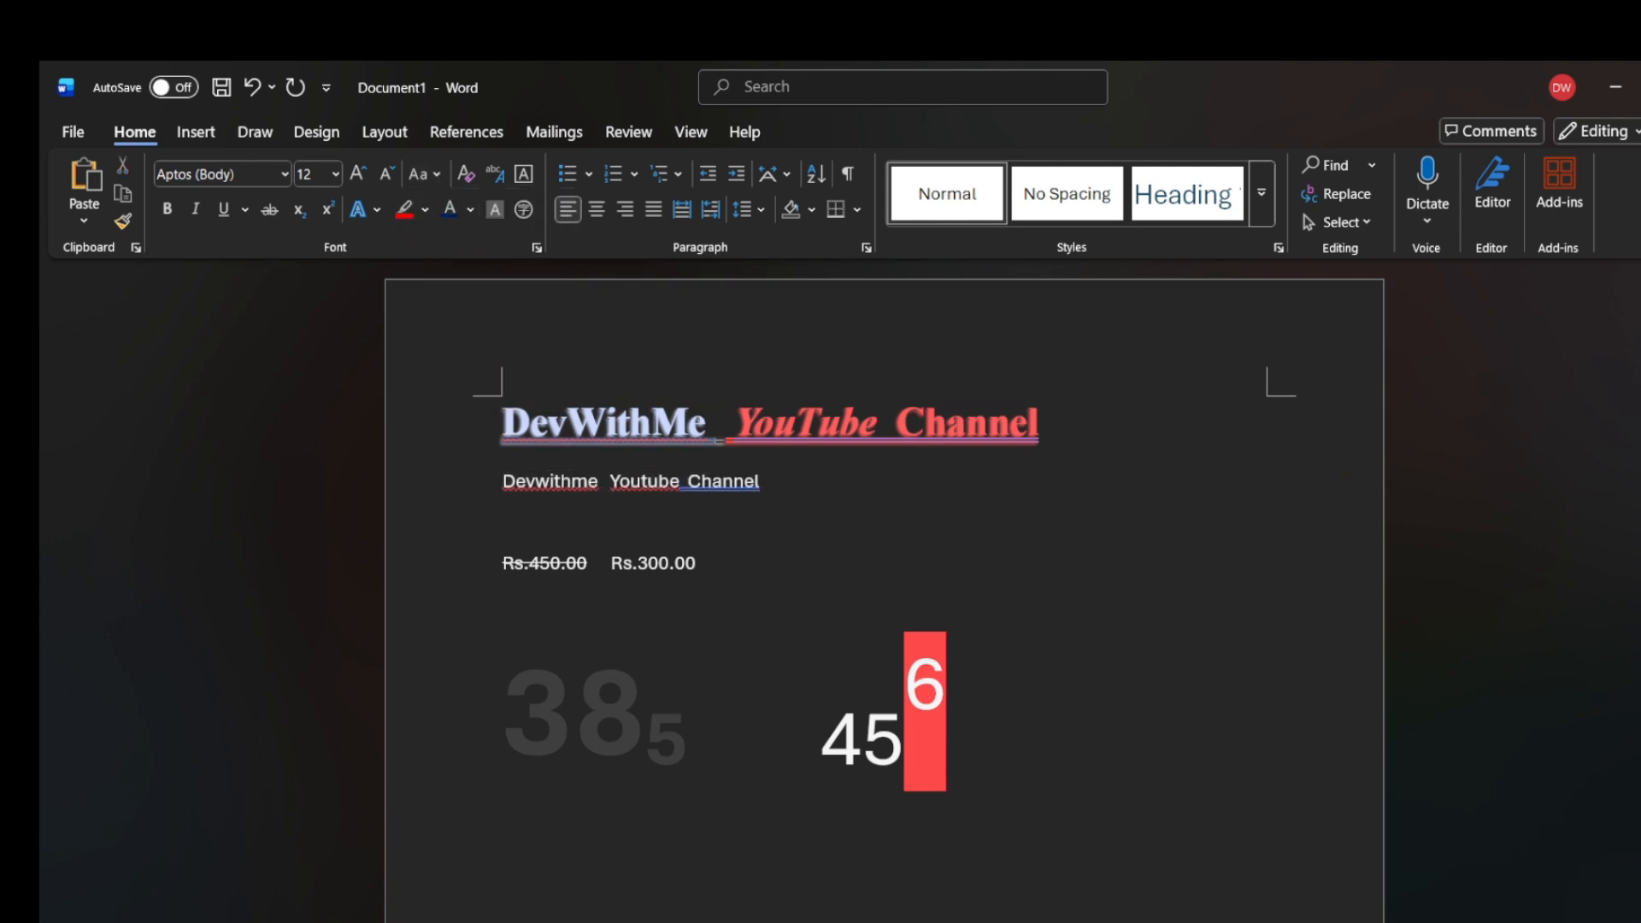
- Convert the whole DevWithMe Youtube Channel line below the heading to lowercase
{"action": "left_click_drag", "start_coordinate": [764, 482], "coordinate": [503, 482]}
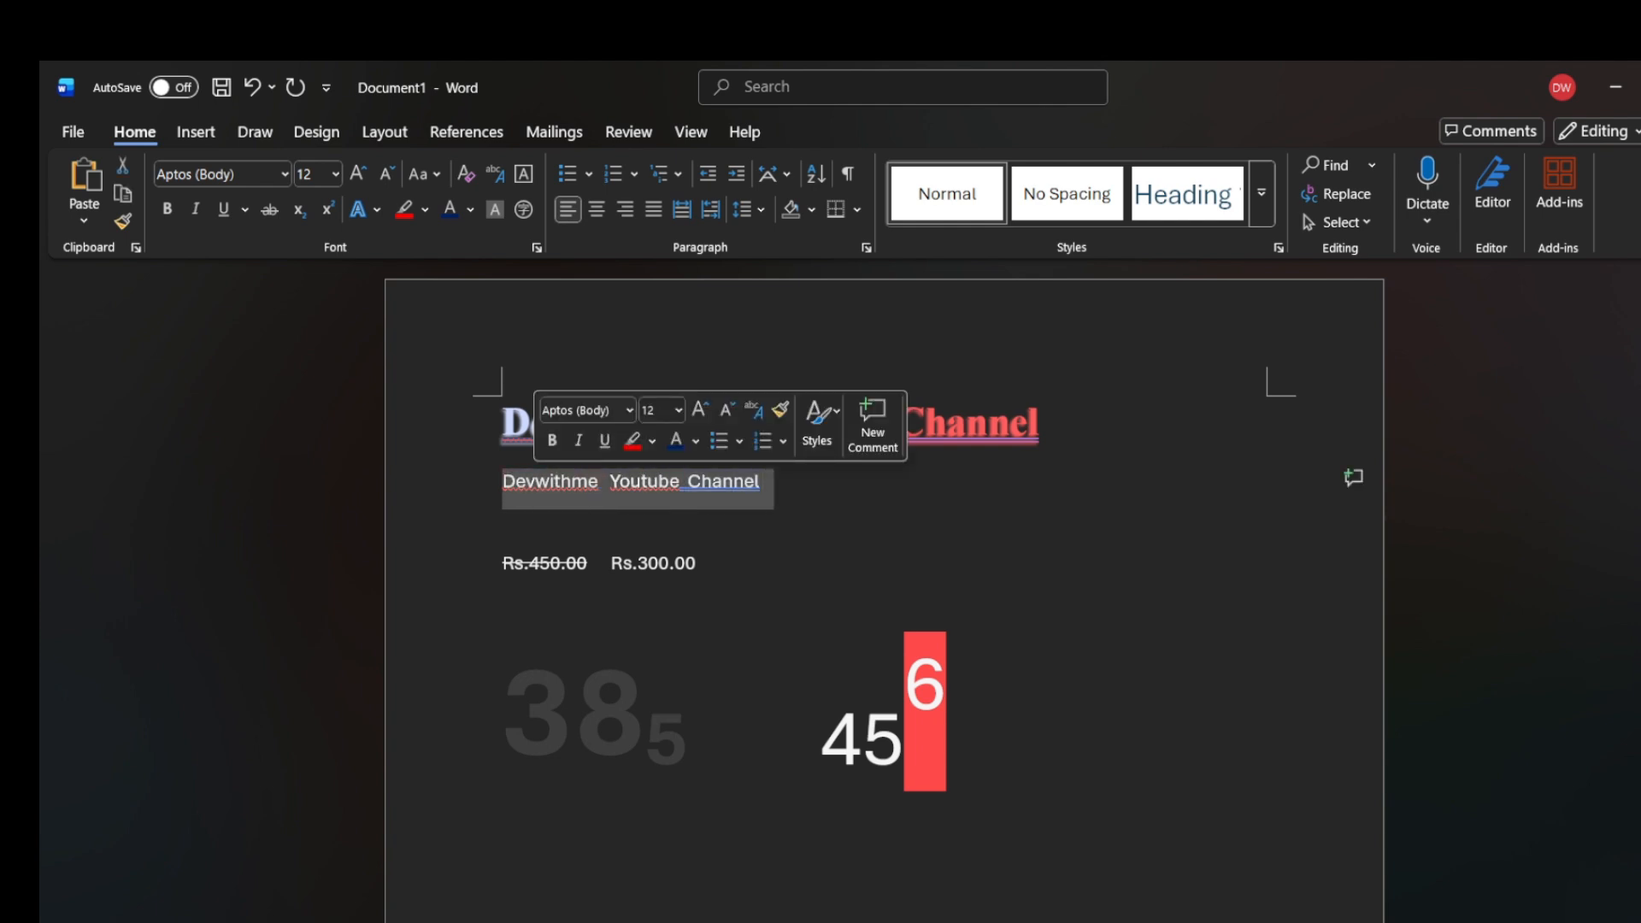
{"action": "left_click", "coordinate": [422, 174]}
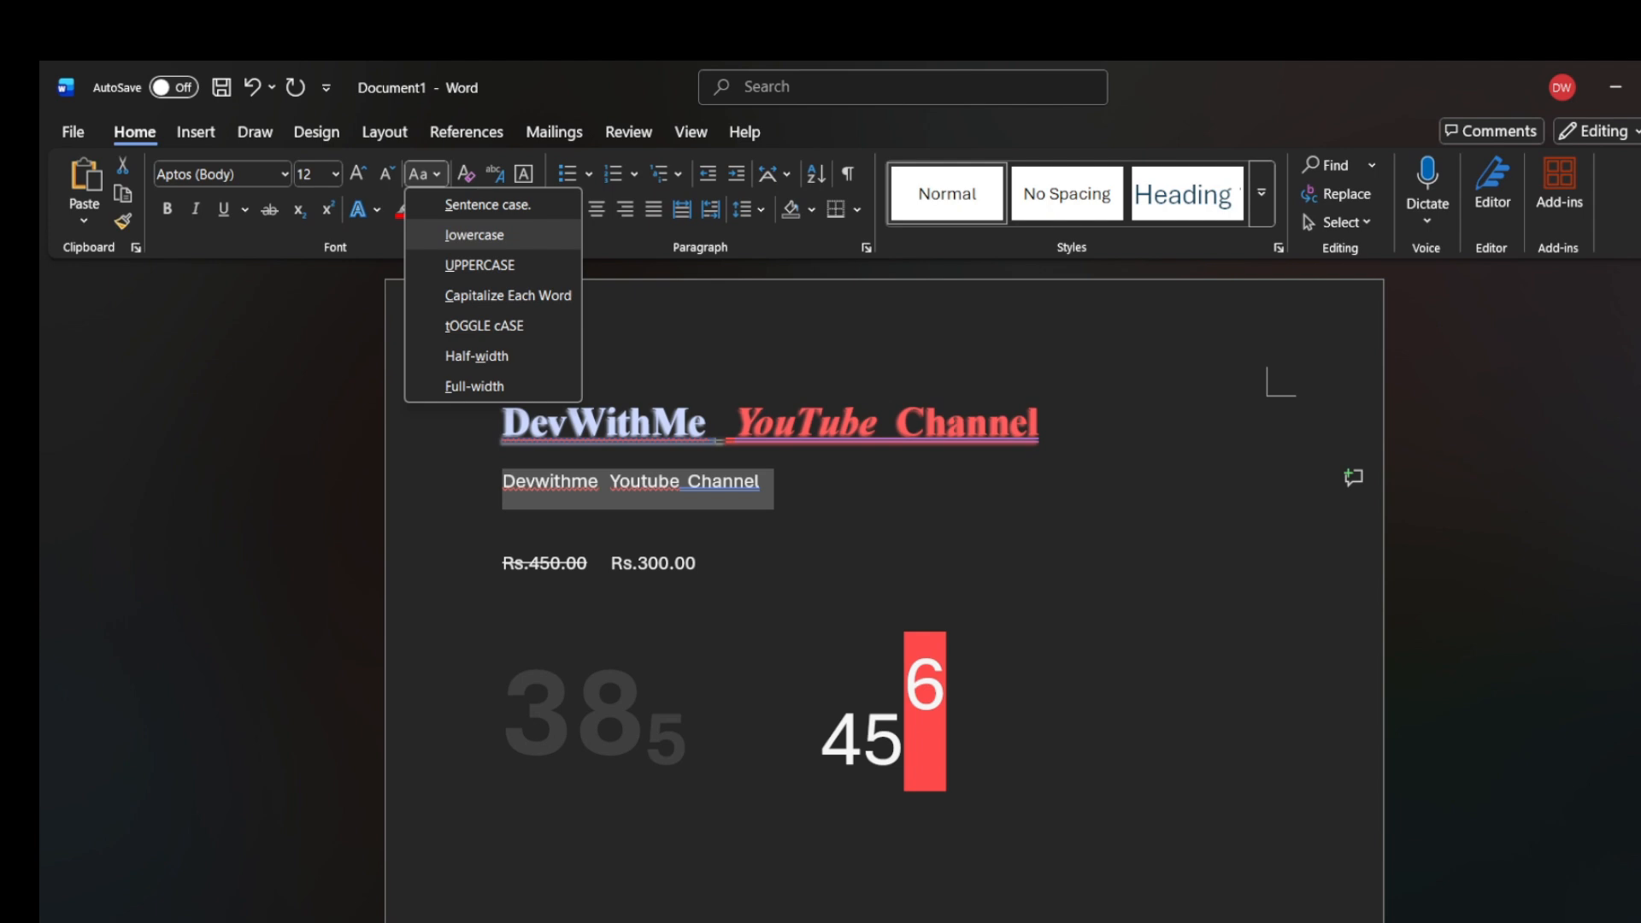
{"action": "left_click", "coordinate": [474, 234]}
{"action": "left_click", "coordinate": [502, 522]}
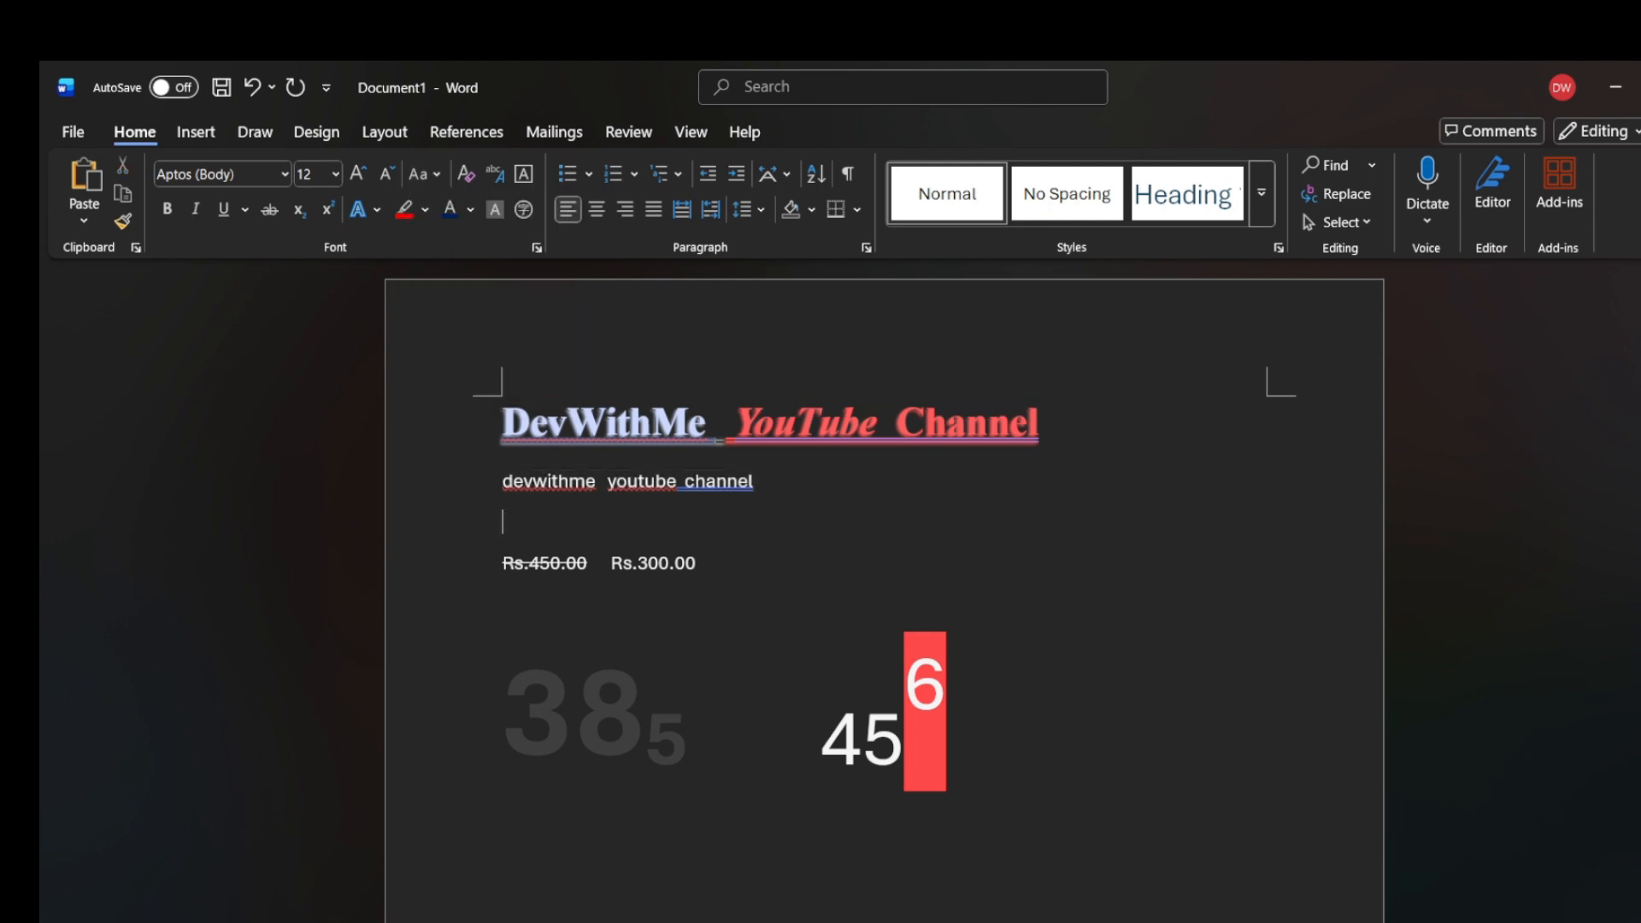
- Convert the second line of text, under the large heading, to UPPERCASE
{"action": "left_click_drag", "start_coordinate": [758, 483], "coordinate": [511, 483]}
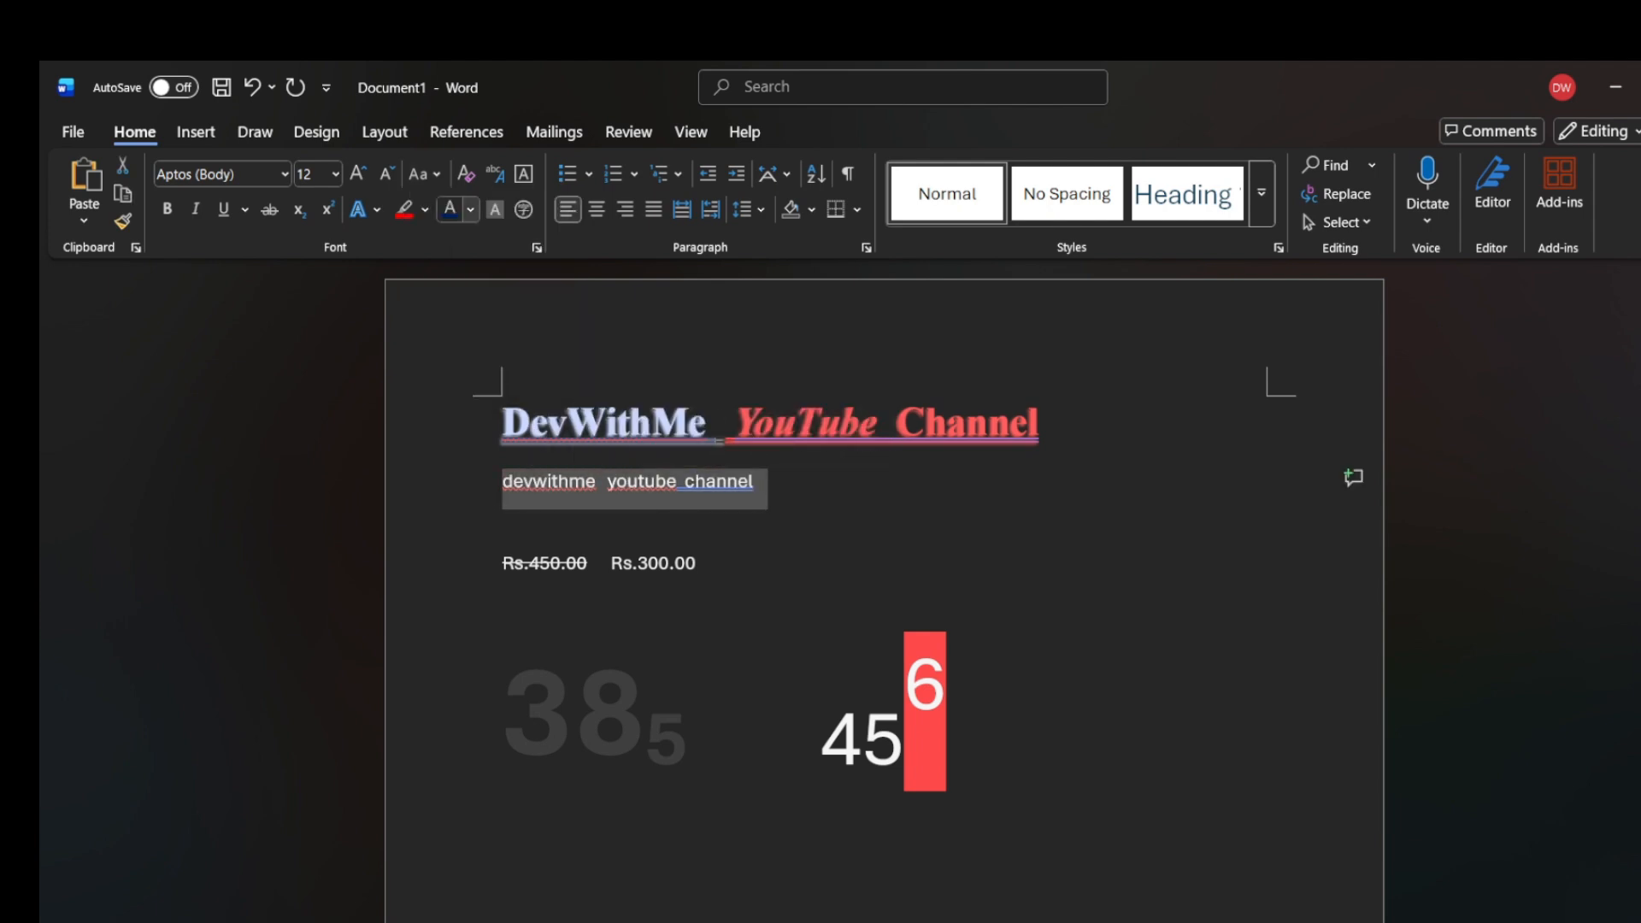
{"action": "left_click", "coordinate": [424, 173]}
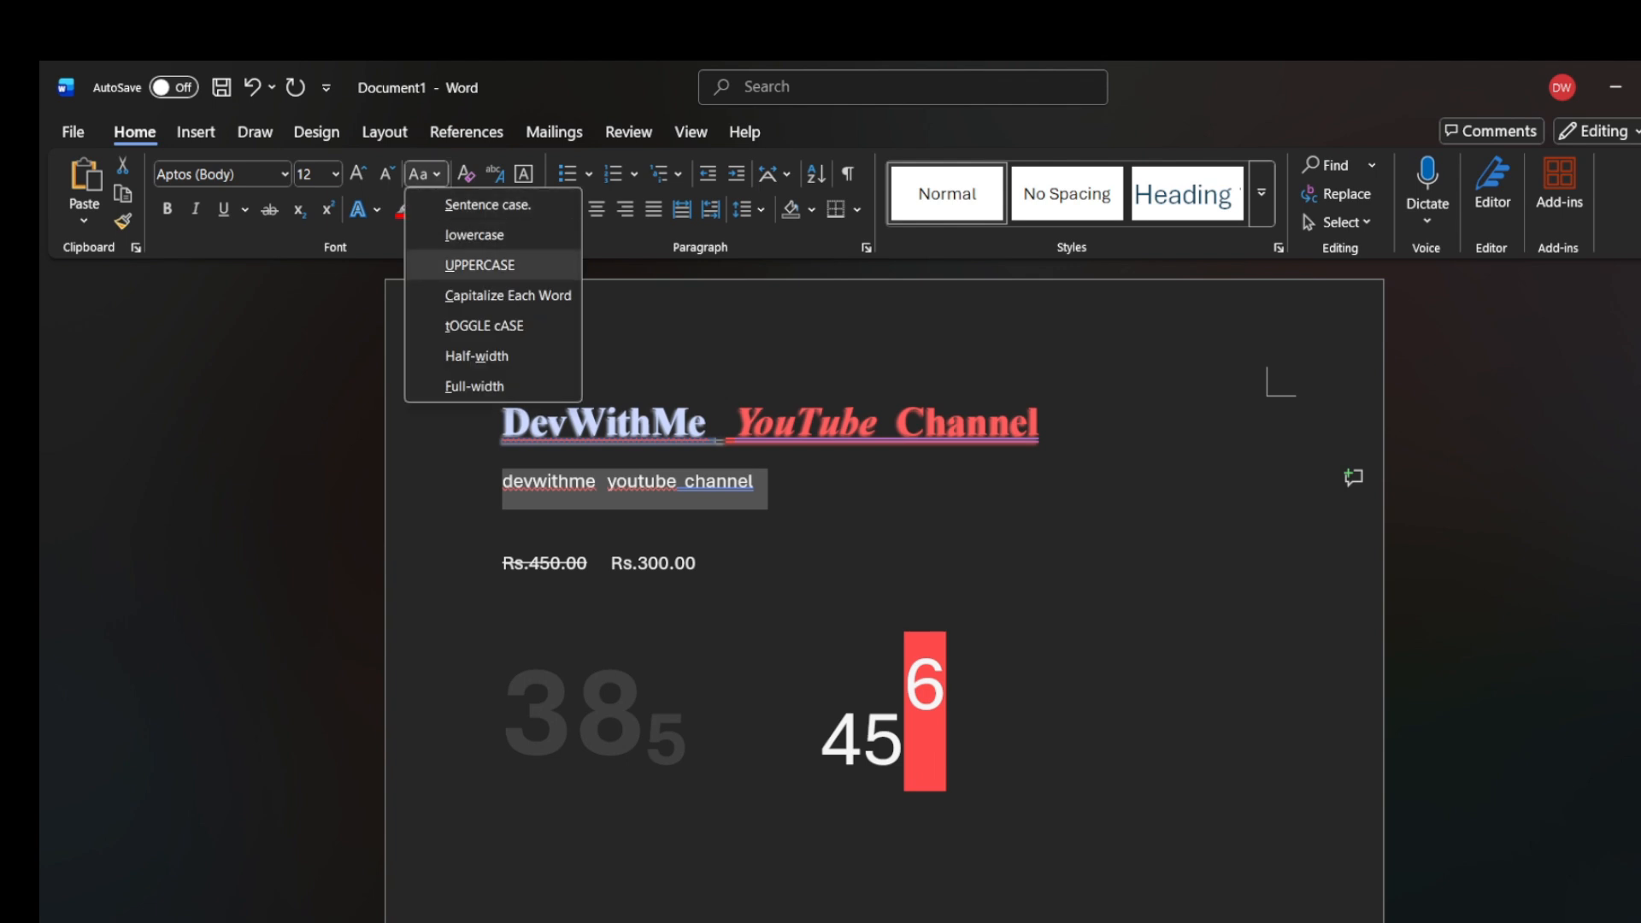
{"action": "left_click", "coordinate": [479, 265]}
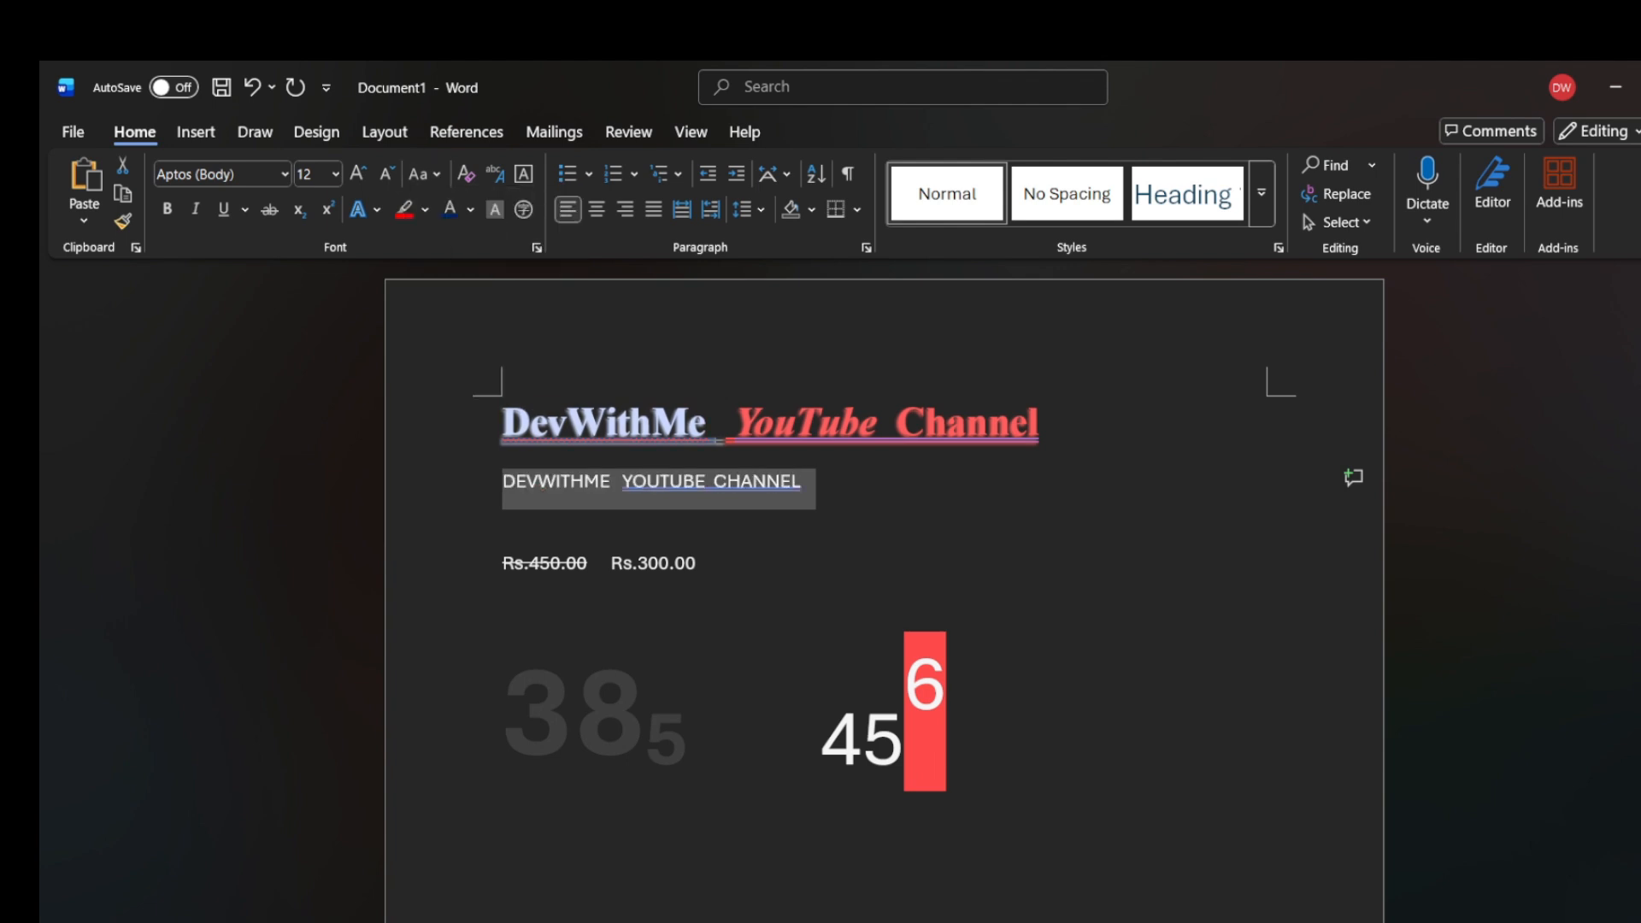
{"action": "left_click", "coordinate": [624, 482]}
{"action": "left_click", "coordinate": [637, 519]}
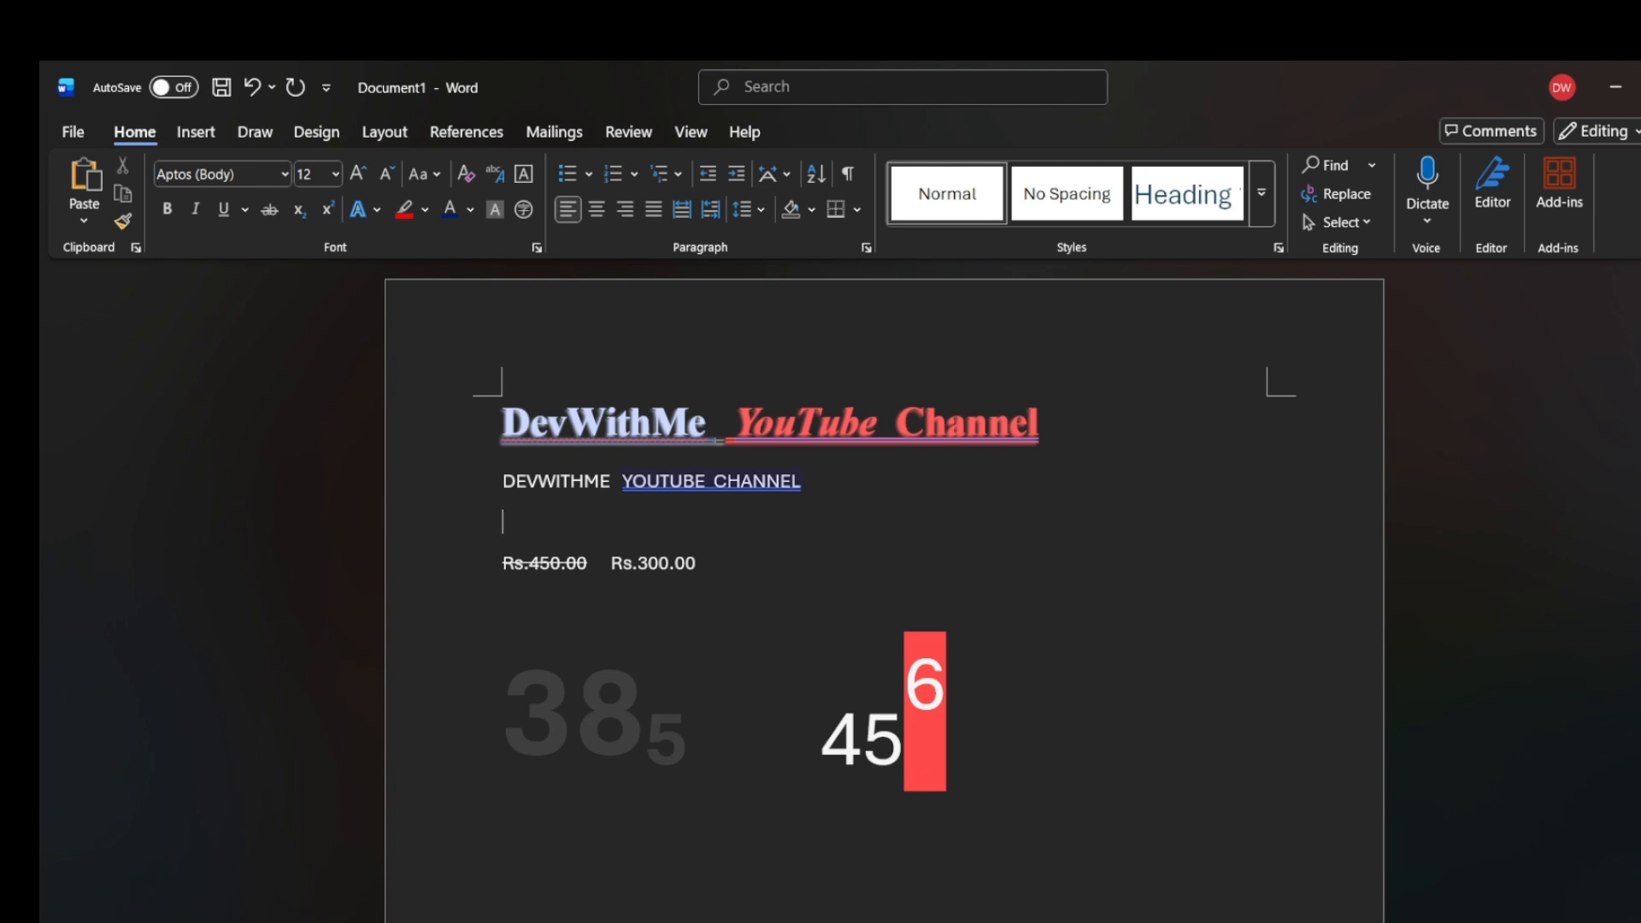
- Change the uppercase second line back to lowercase
{"action": "left_click_drag", "start_coordinate": [812, 510], "coordinate": [503, 483]}
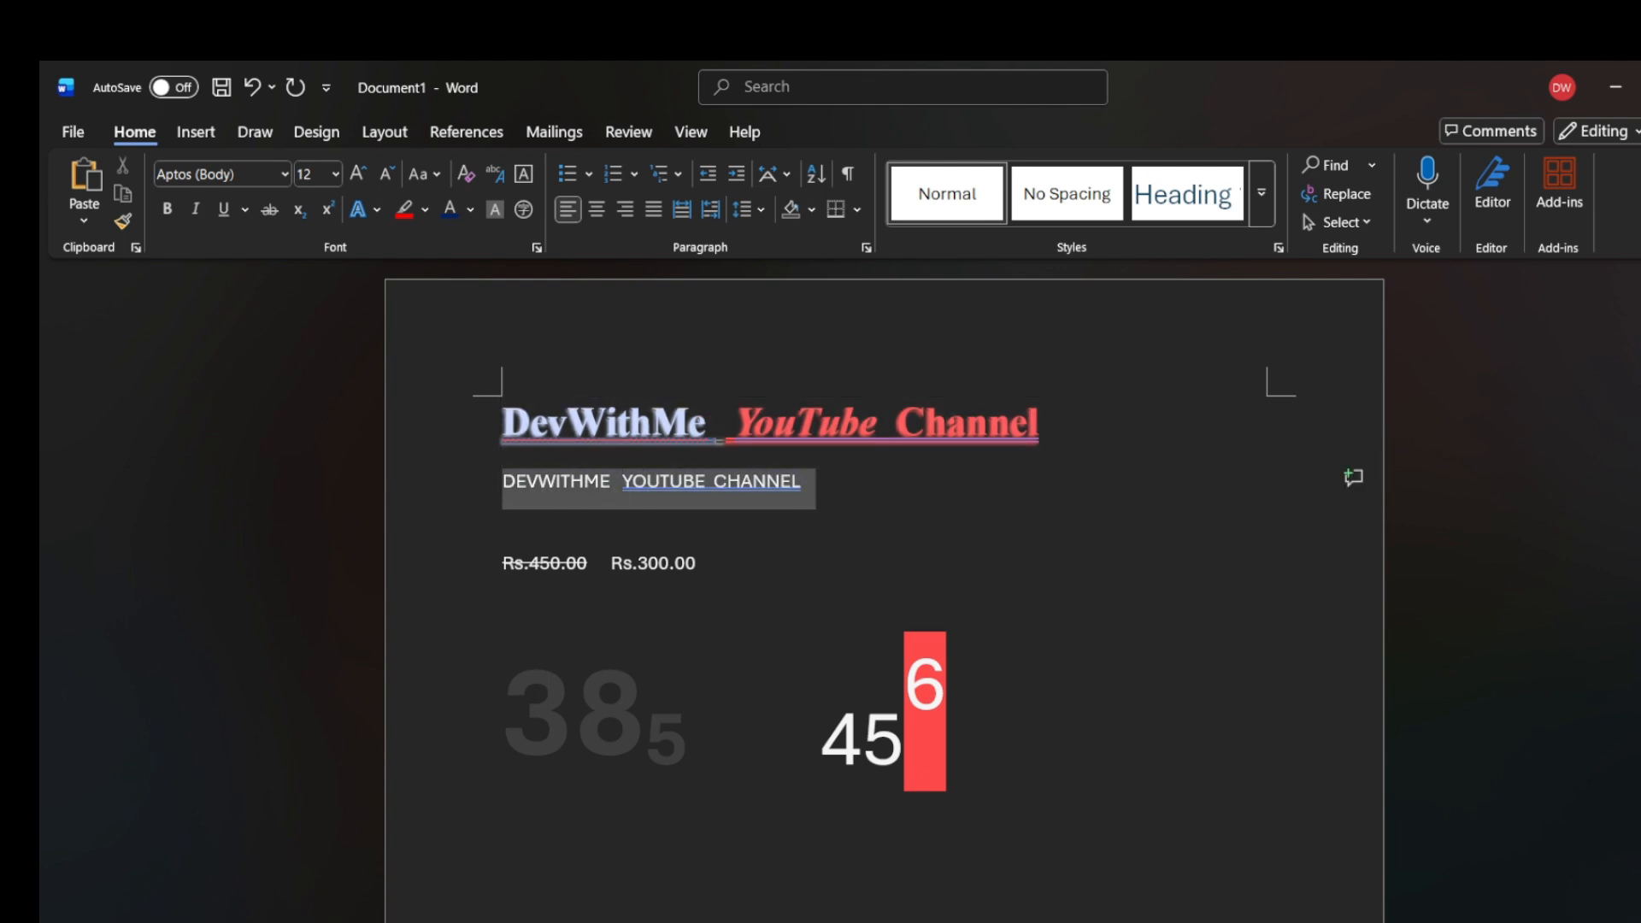
{"action": "left_click", "coordinate": [423, 173]}
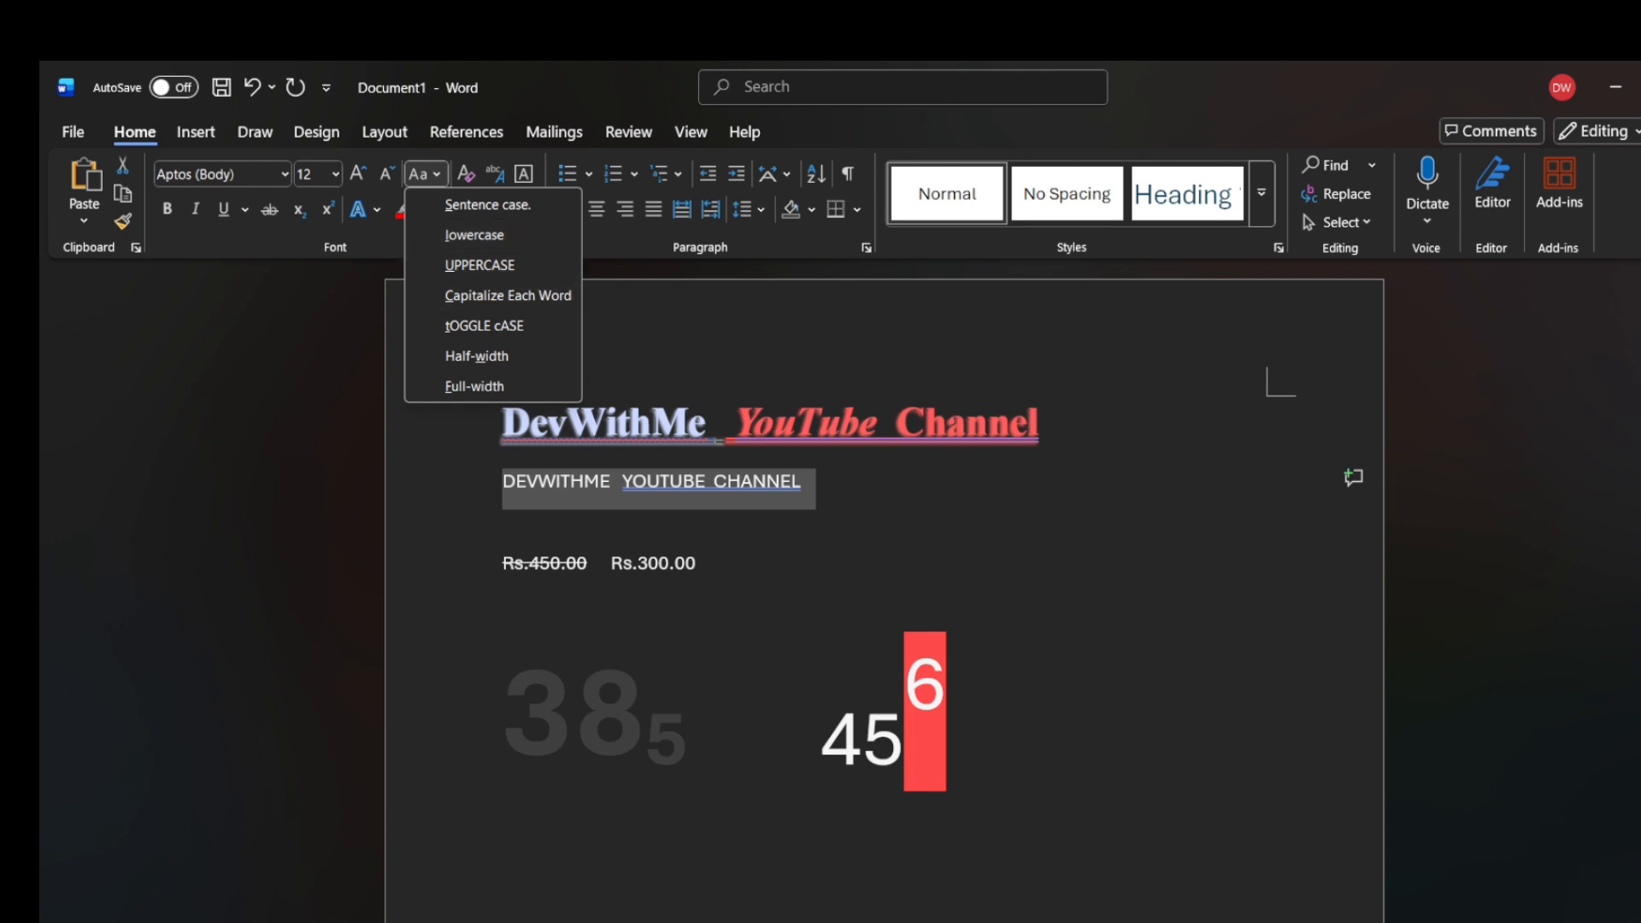
{"action": "left_click", "coordinate": [806, 481]}
{"action": "left_click", "coordinate": [806, 481]}
{"action": "left_click", "coordinate": [462, 482]}
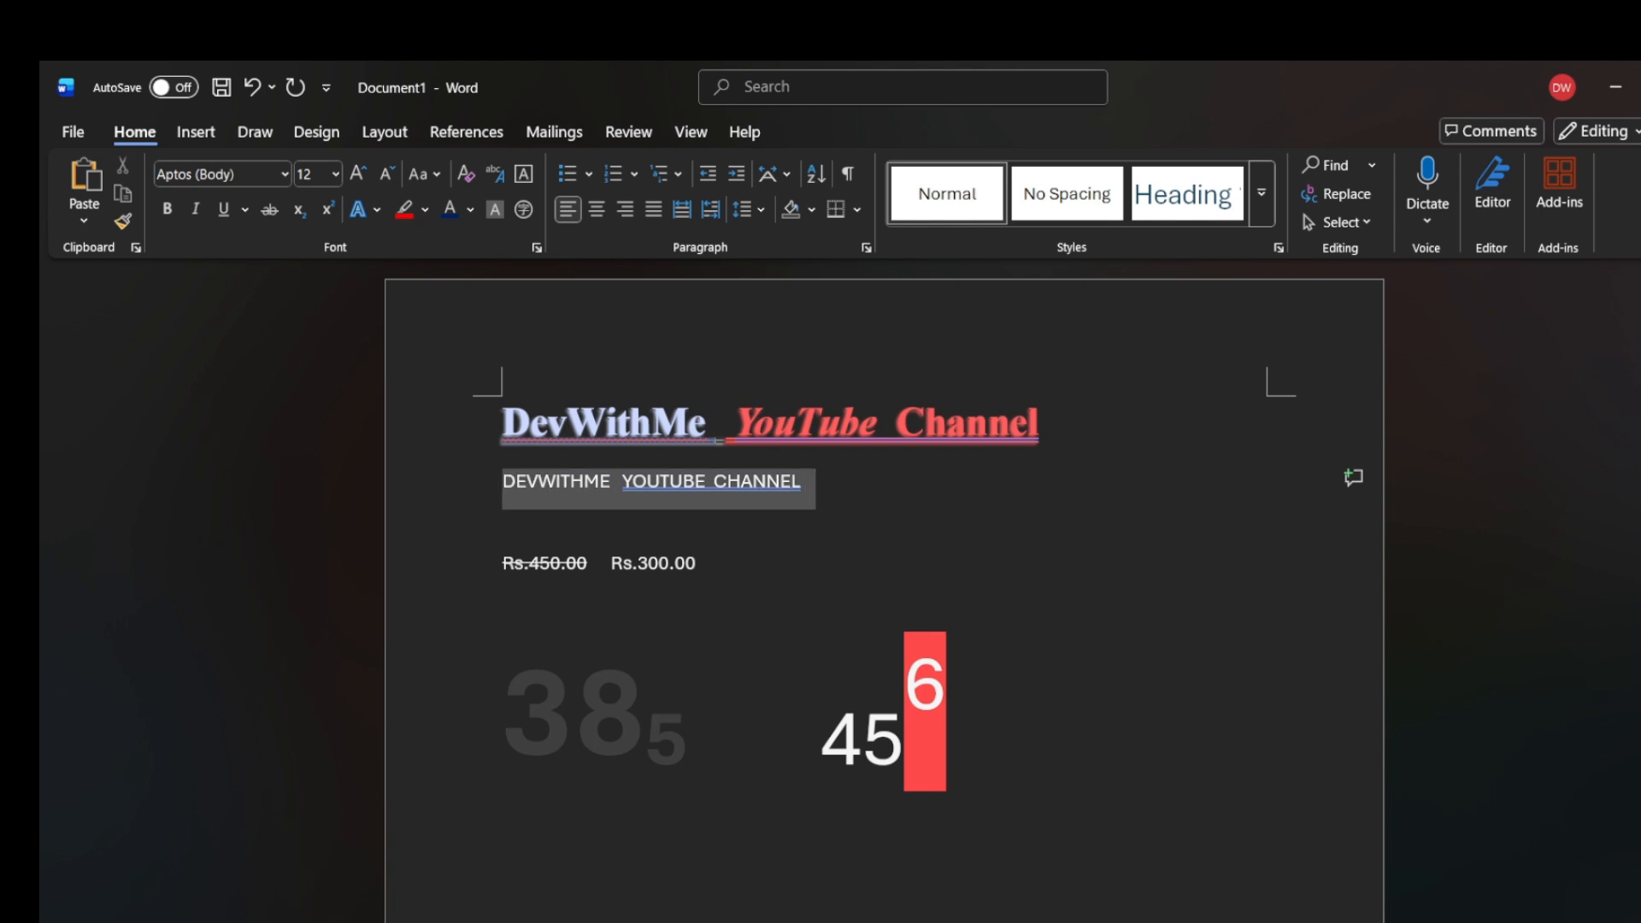
{"action": "left_click", "coordinate": [424, 174]}
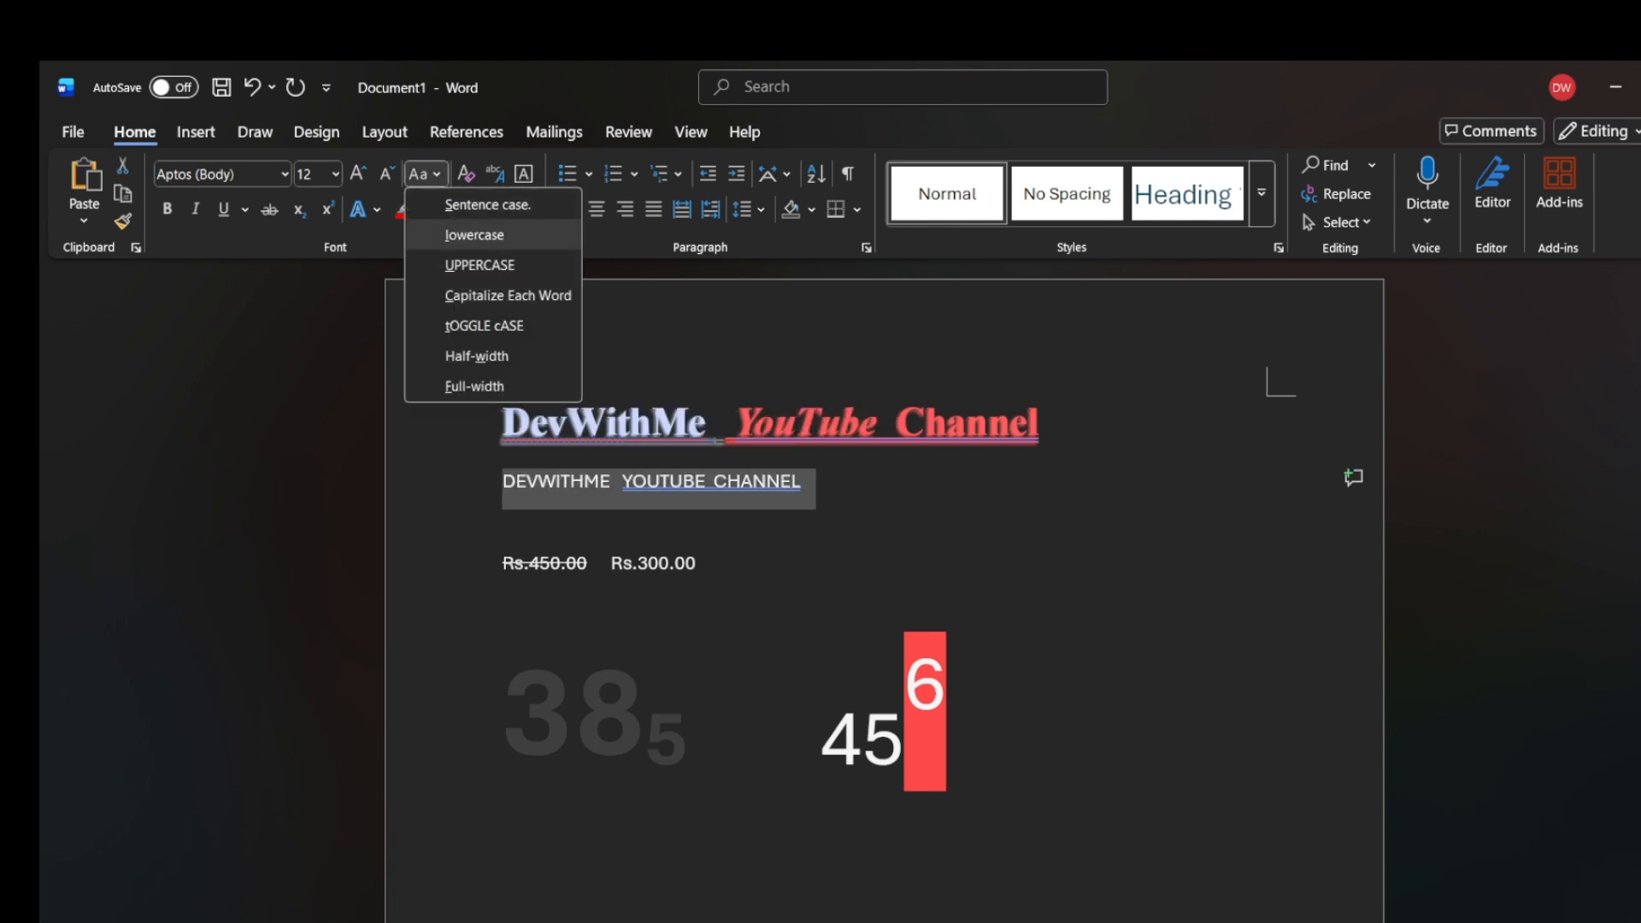
{"action": "left_click", "coordinate": [469, 235]}
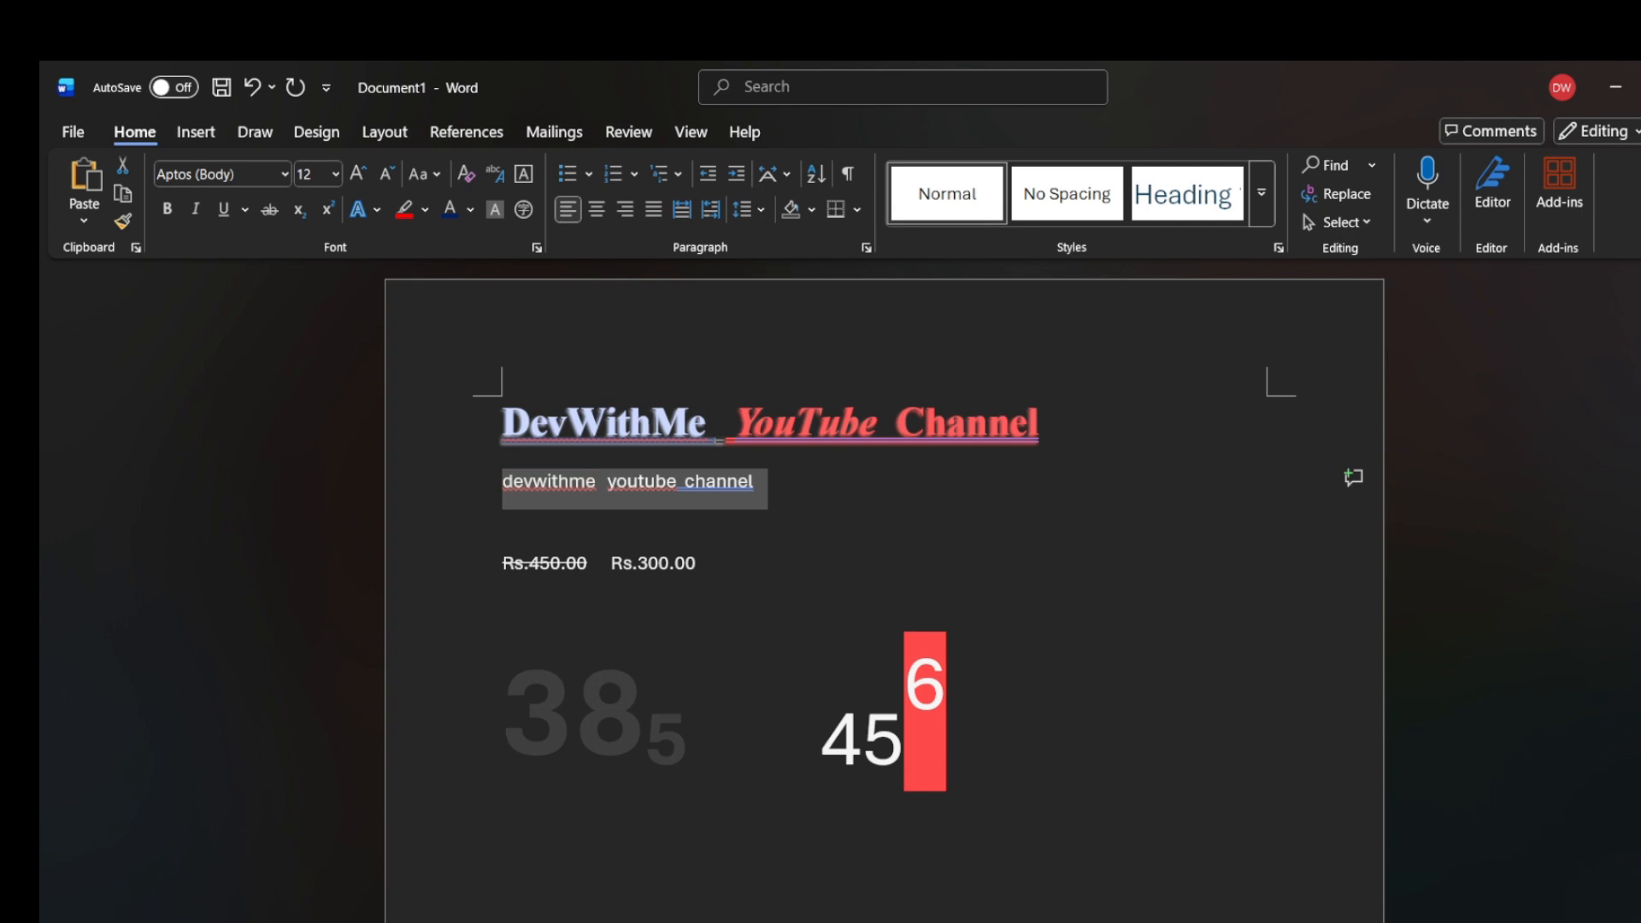
{"action": "left_click", "coordinate": [505, 521]}
- Apply Sentence case to the lowercase second line
{"action": "left_click_drag", "start_coordinate": [759, 483], "coordinate": [499, 481]}
{"action": "left_click", "coordinate": [425, 174]}
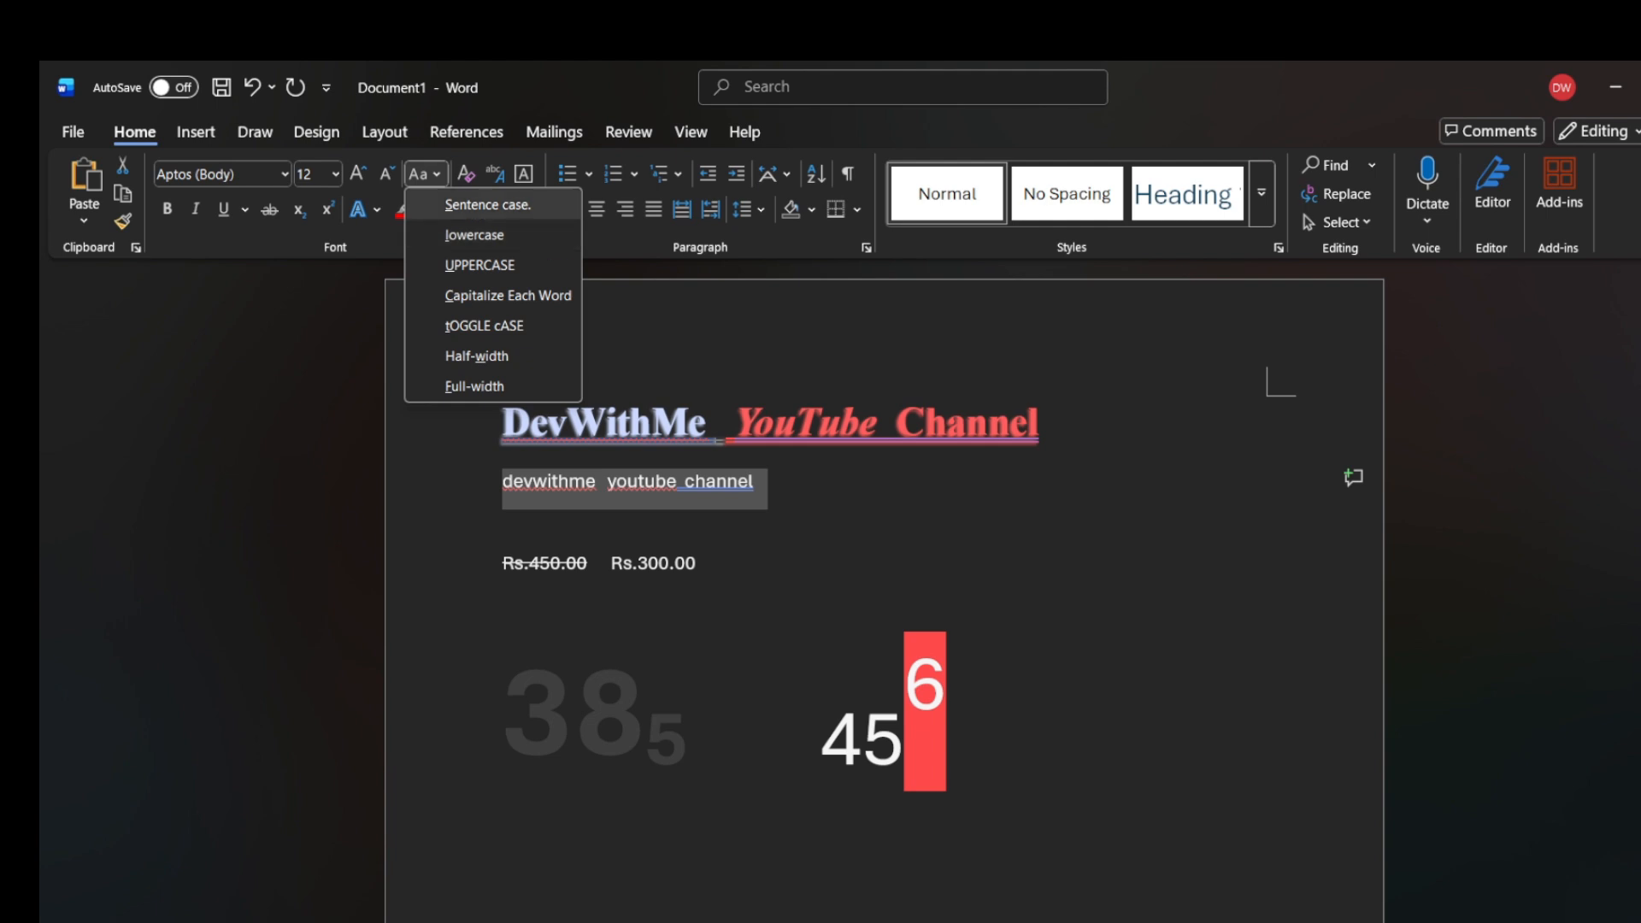
{"action": "key", "text": "Return"}
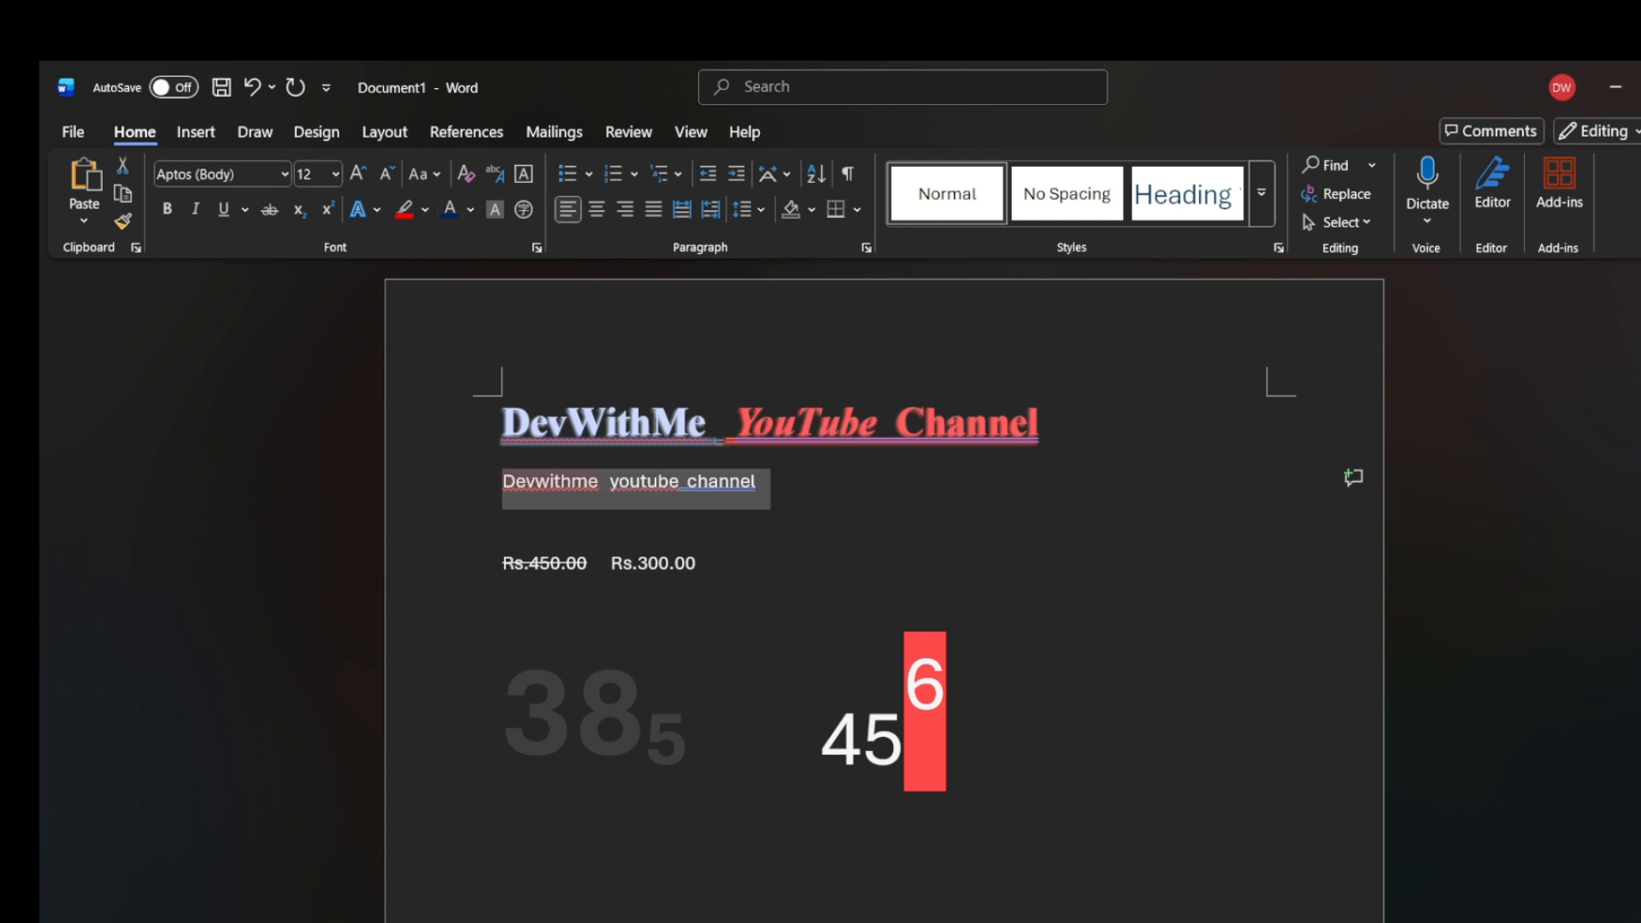
{"action": "left_click", "coordinate": [759, 481]}
- Apply UPPERCASE to the full second line of text
{"action": "left_click_drag", "start_coordinate": [759, 481], "coordinate": [503, 483]}
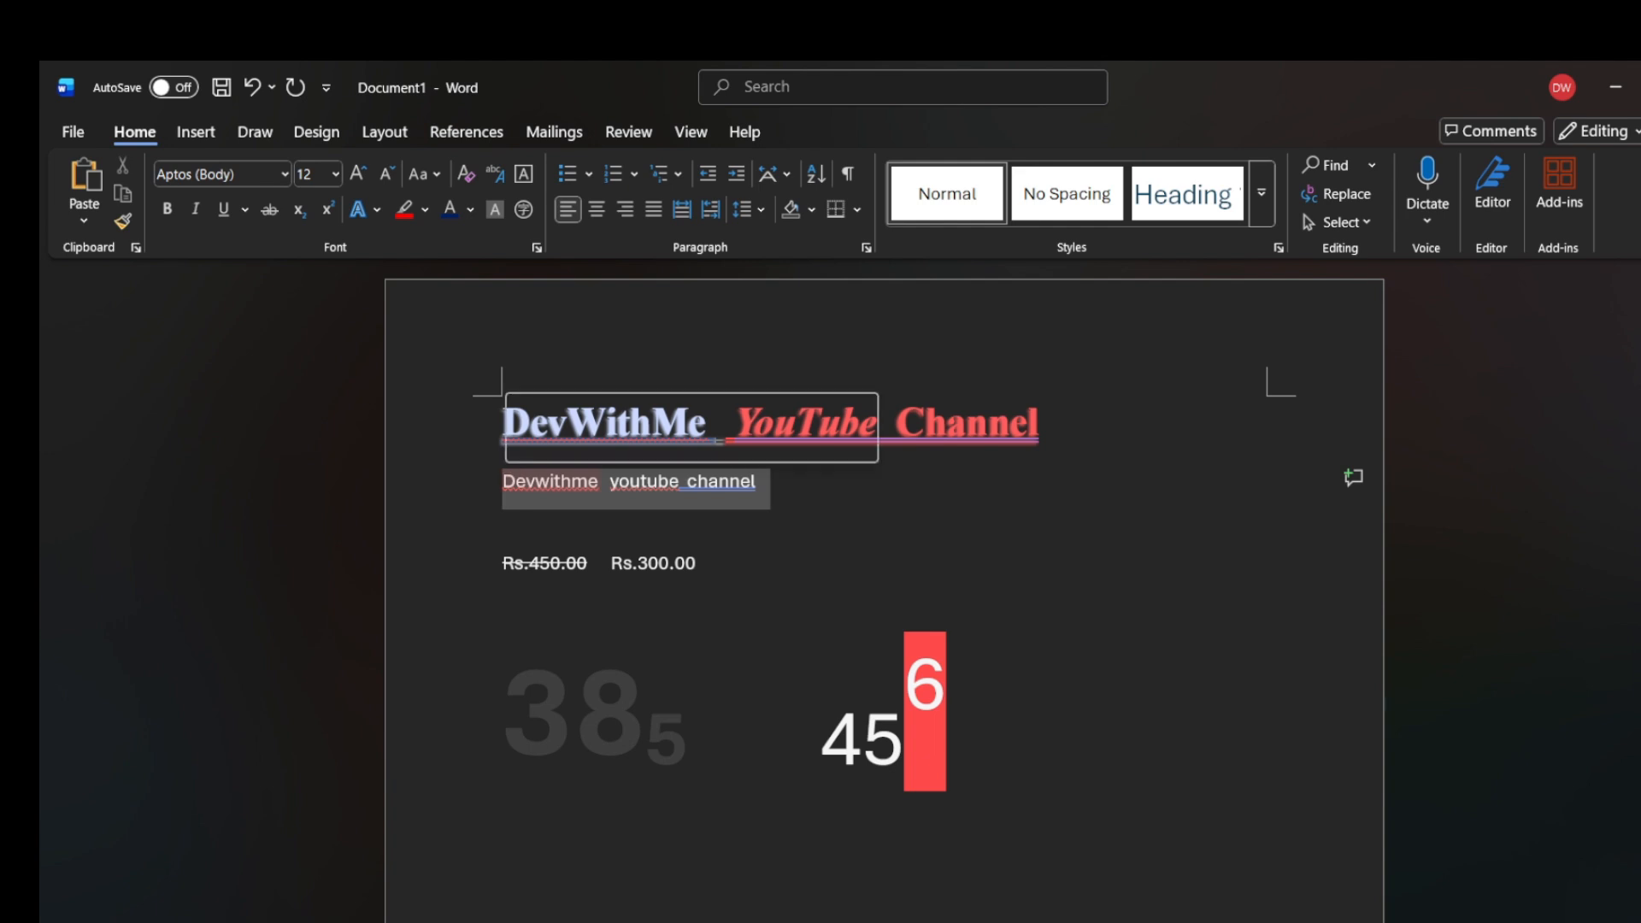
{"action": "left_click", "coordinate": [423, 173]}
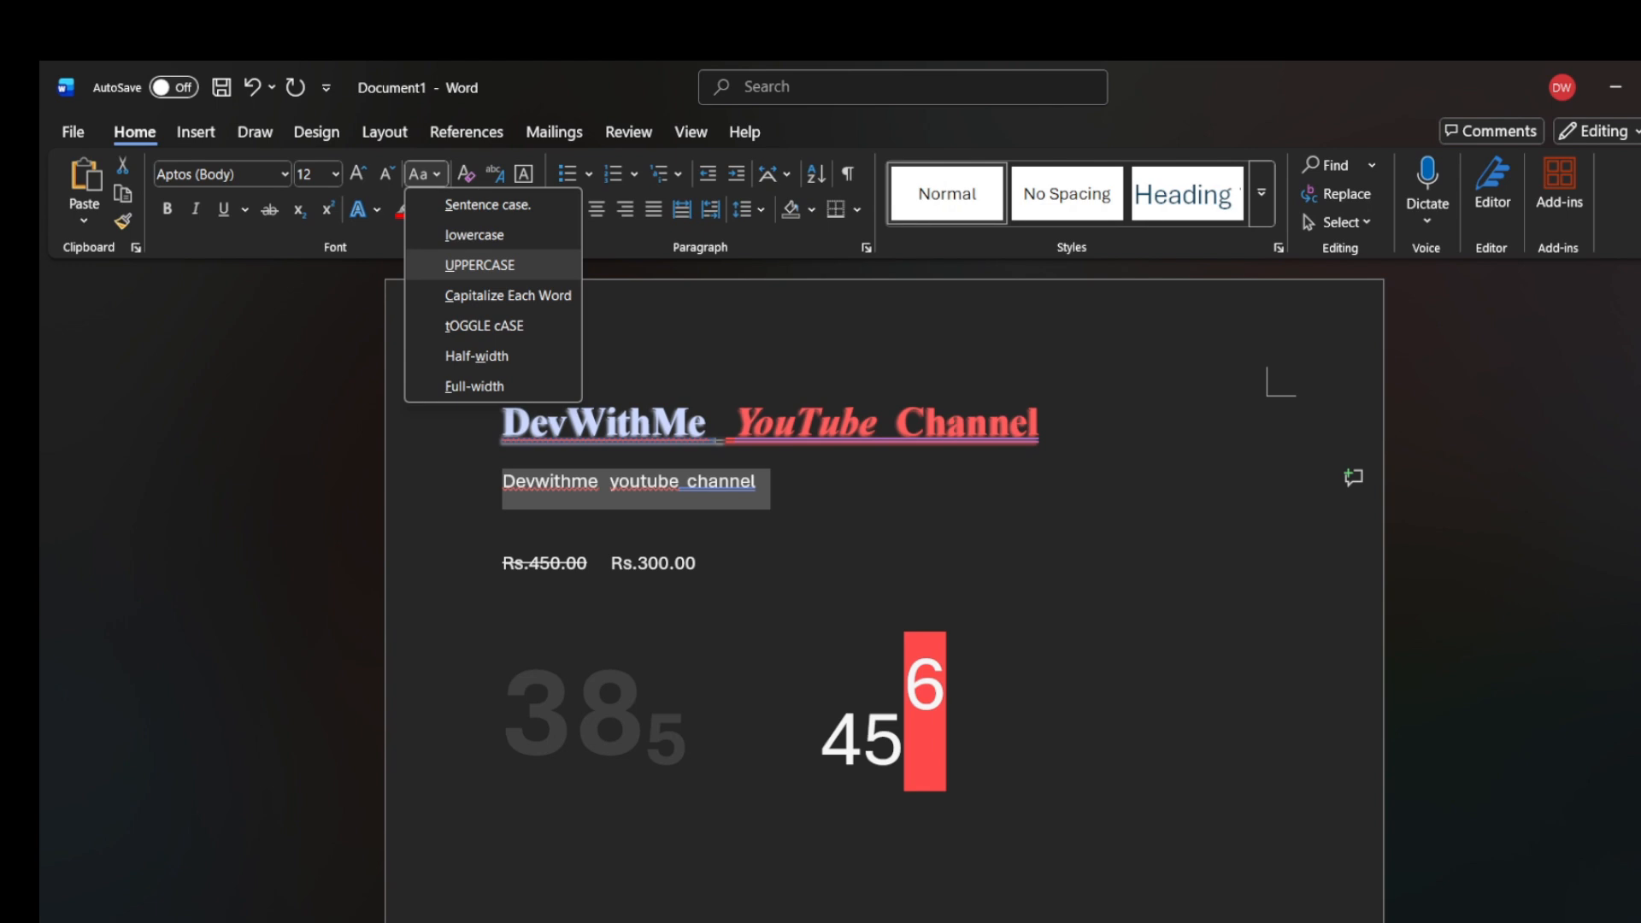
{"action": "left_click", "coordinate": [479, 265]}
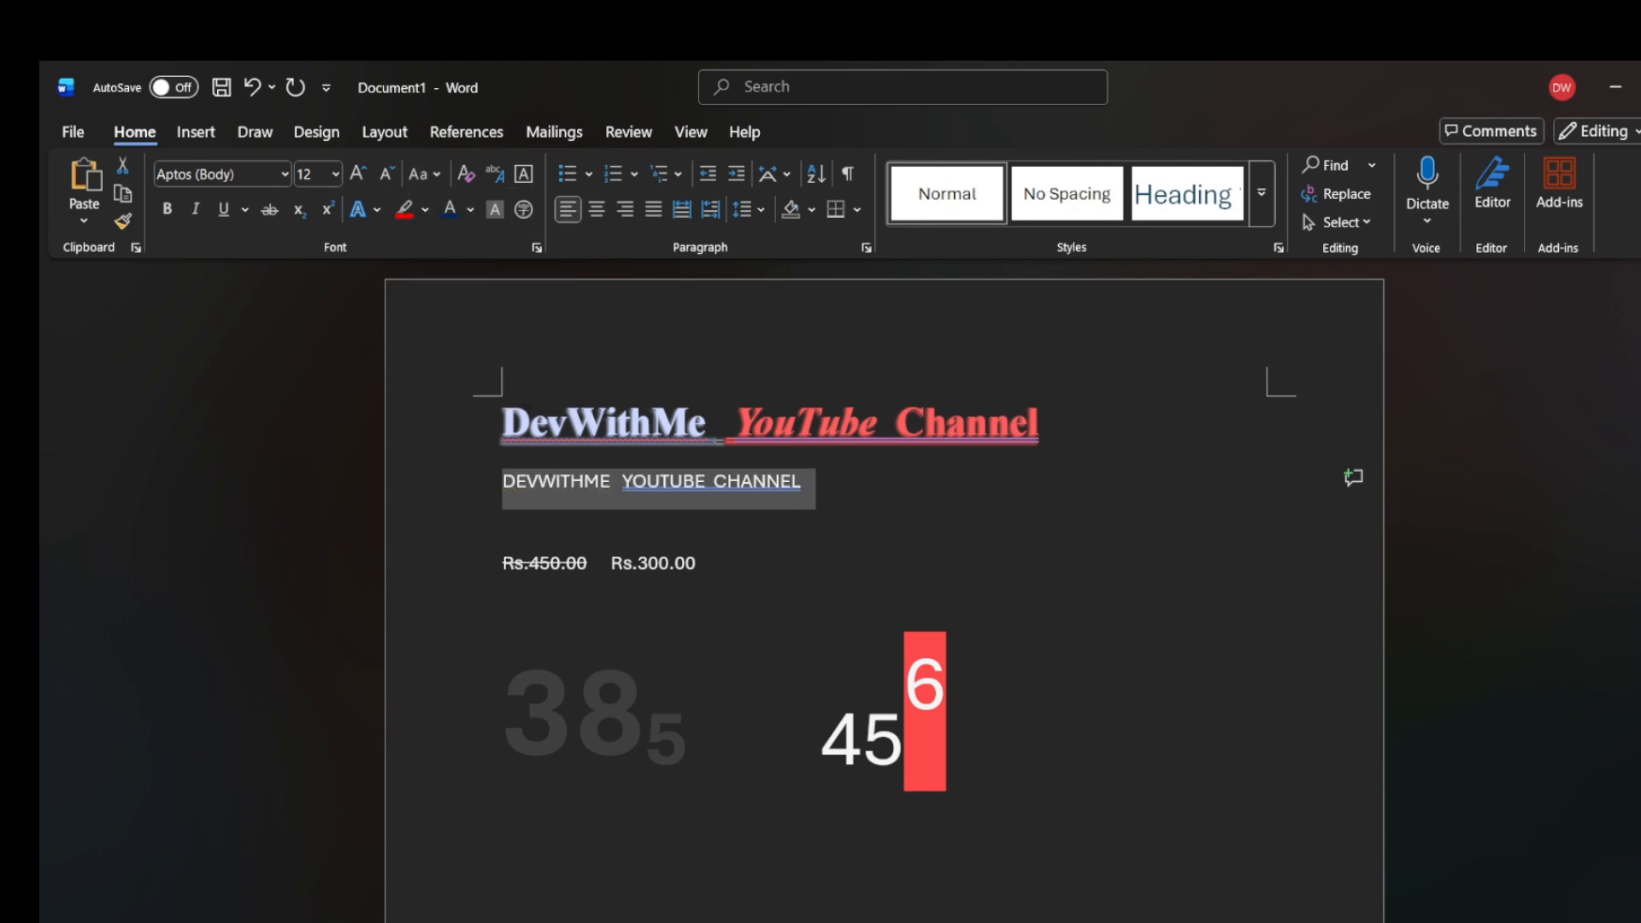
{"action": "left_click", "coordinate": [805, 482]}
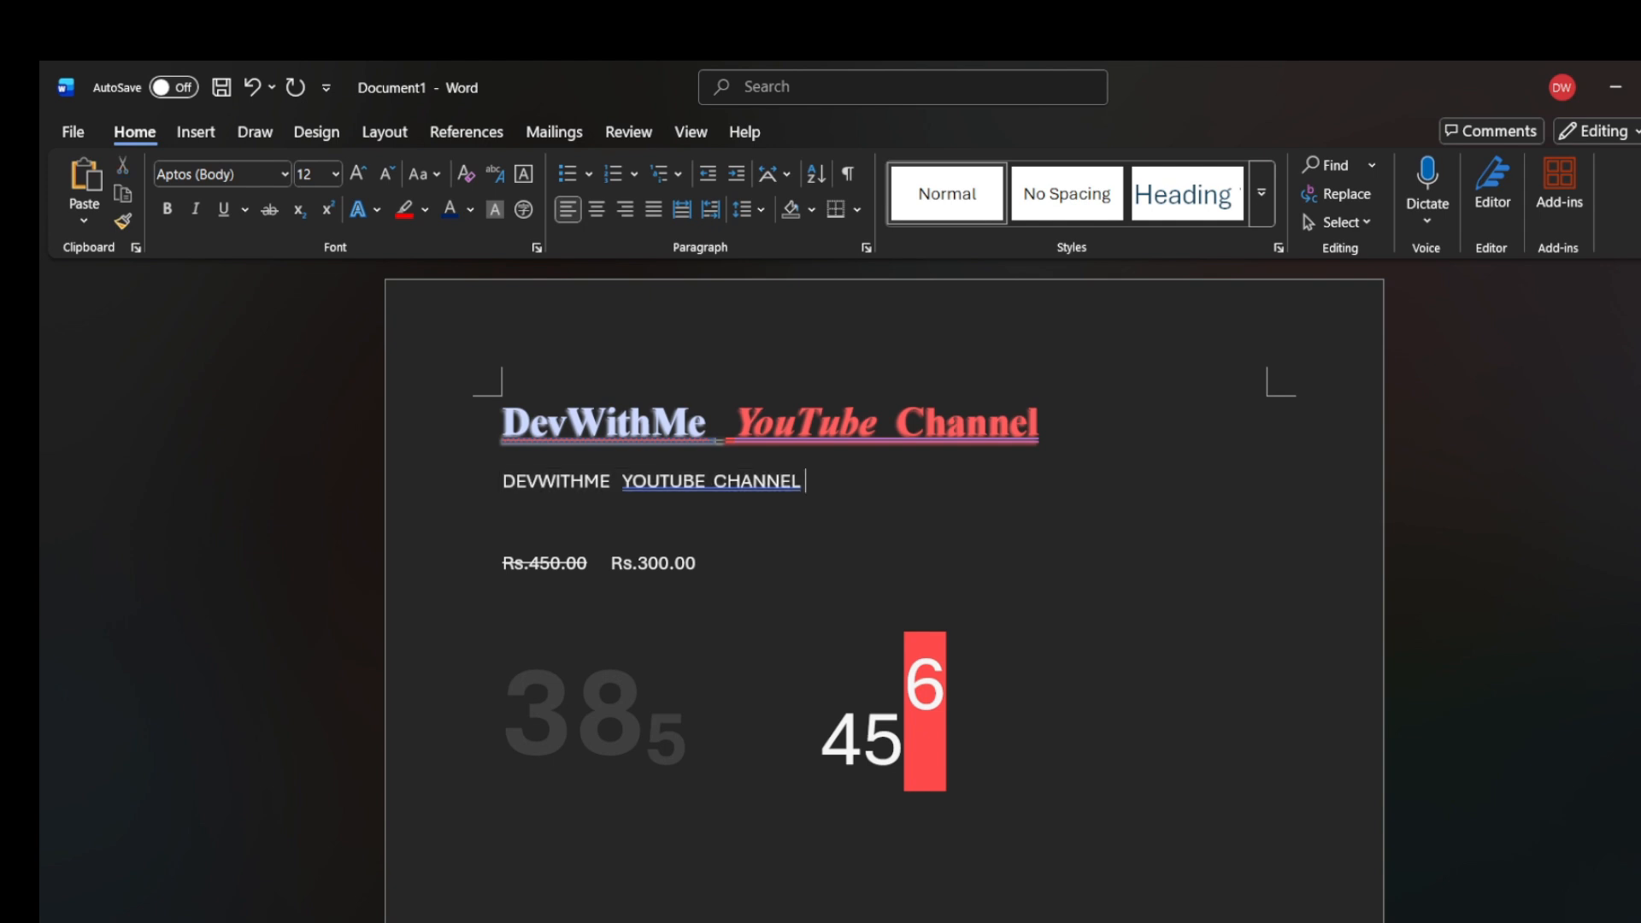
- Apply the Capitalize Each Word case option to the second line of text
{"action": "left_click_drag", "start_coordinate": [807, 482], "coordinate": [502, 484]}
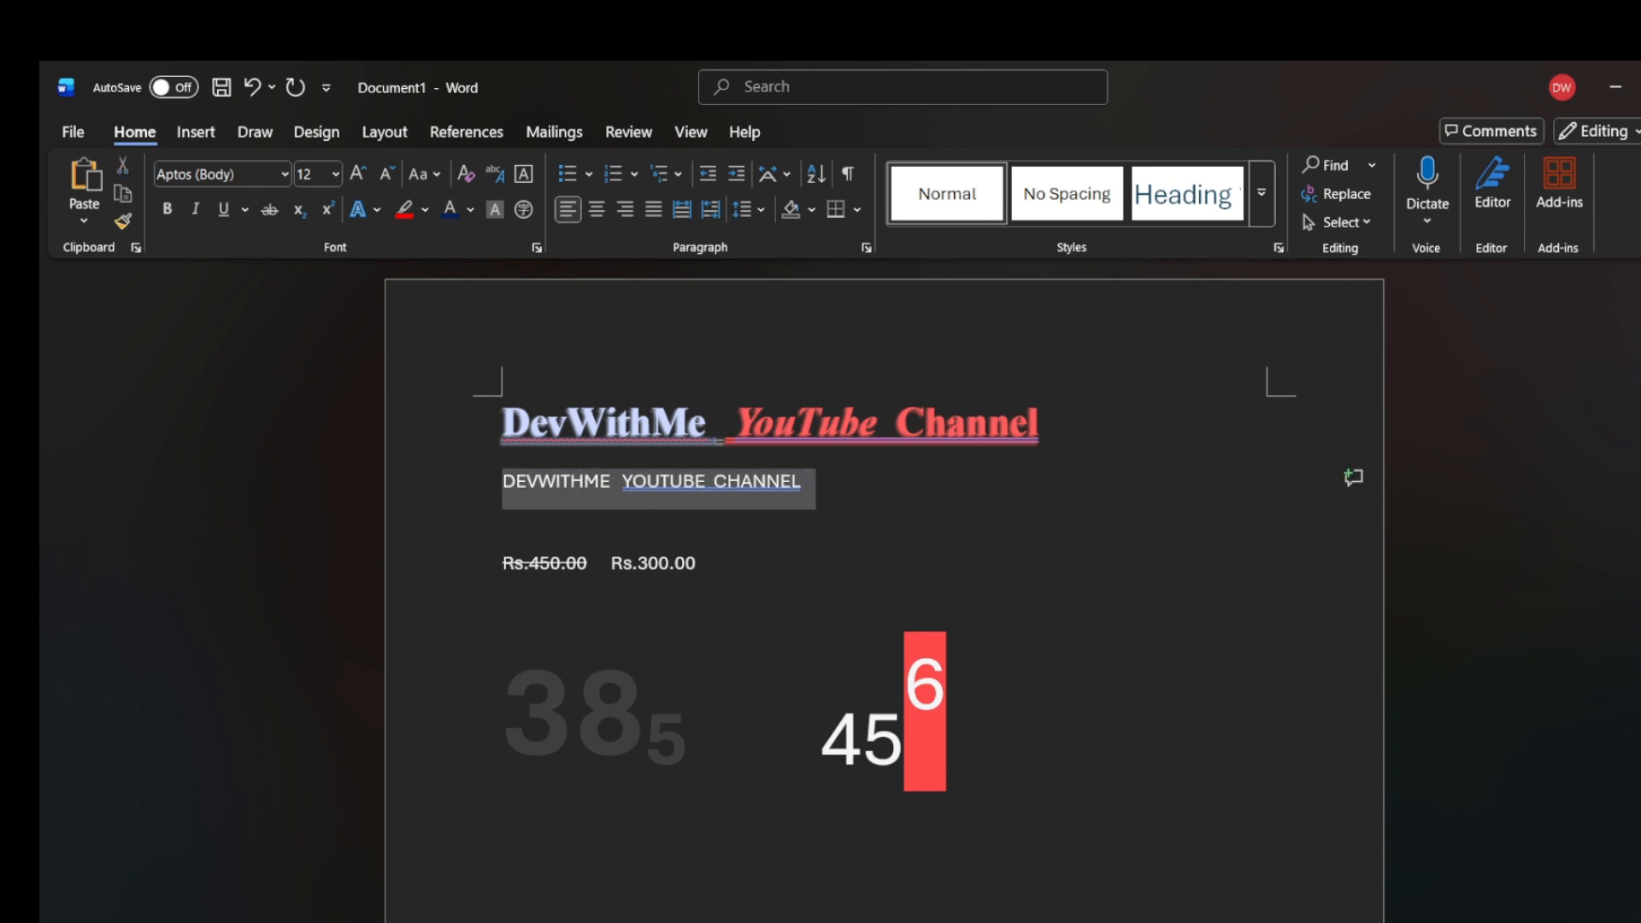
{"action": "left_click", "coordinate": [424, 175]}
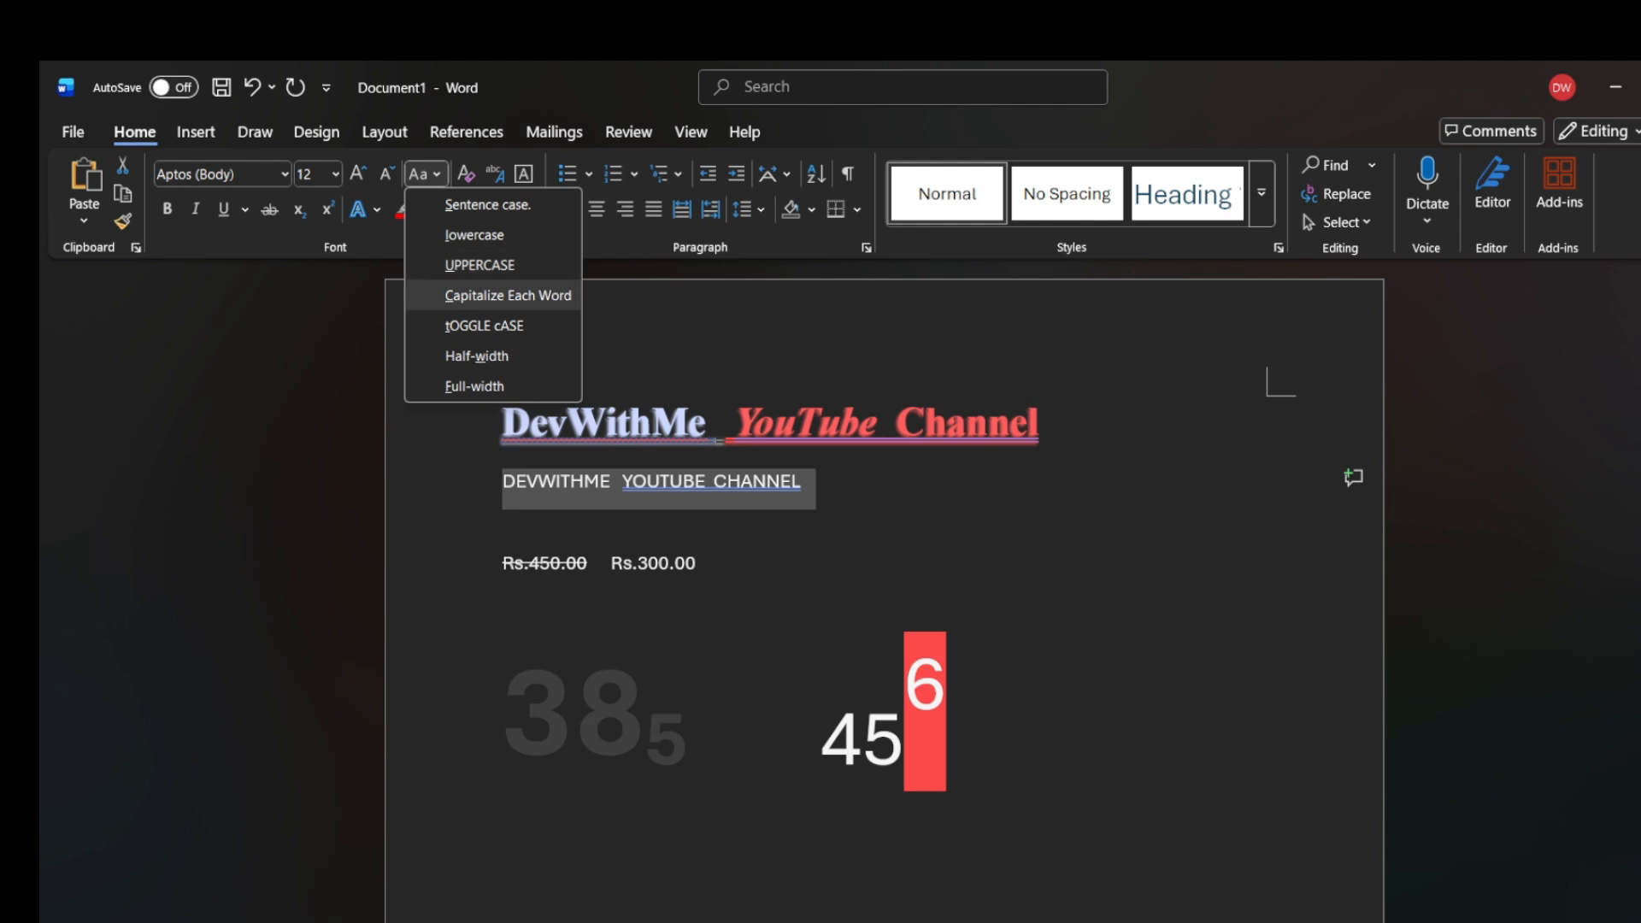
{"action": "key", "text": "Return"}
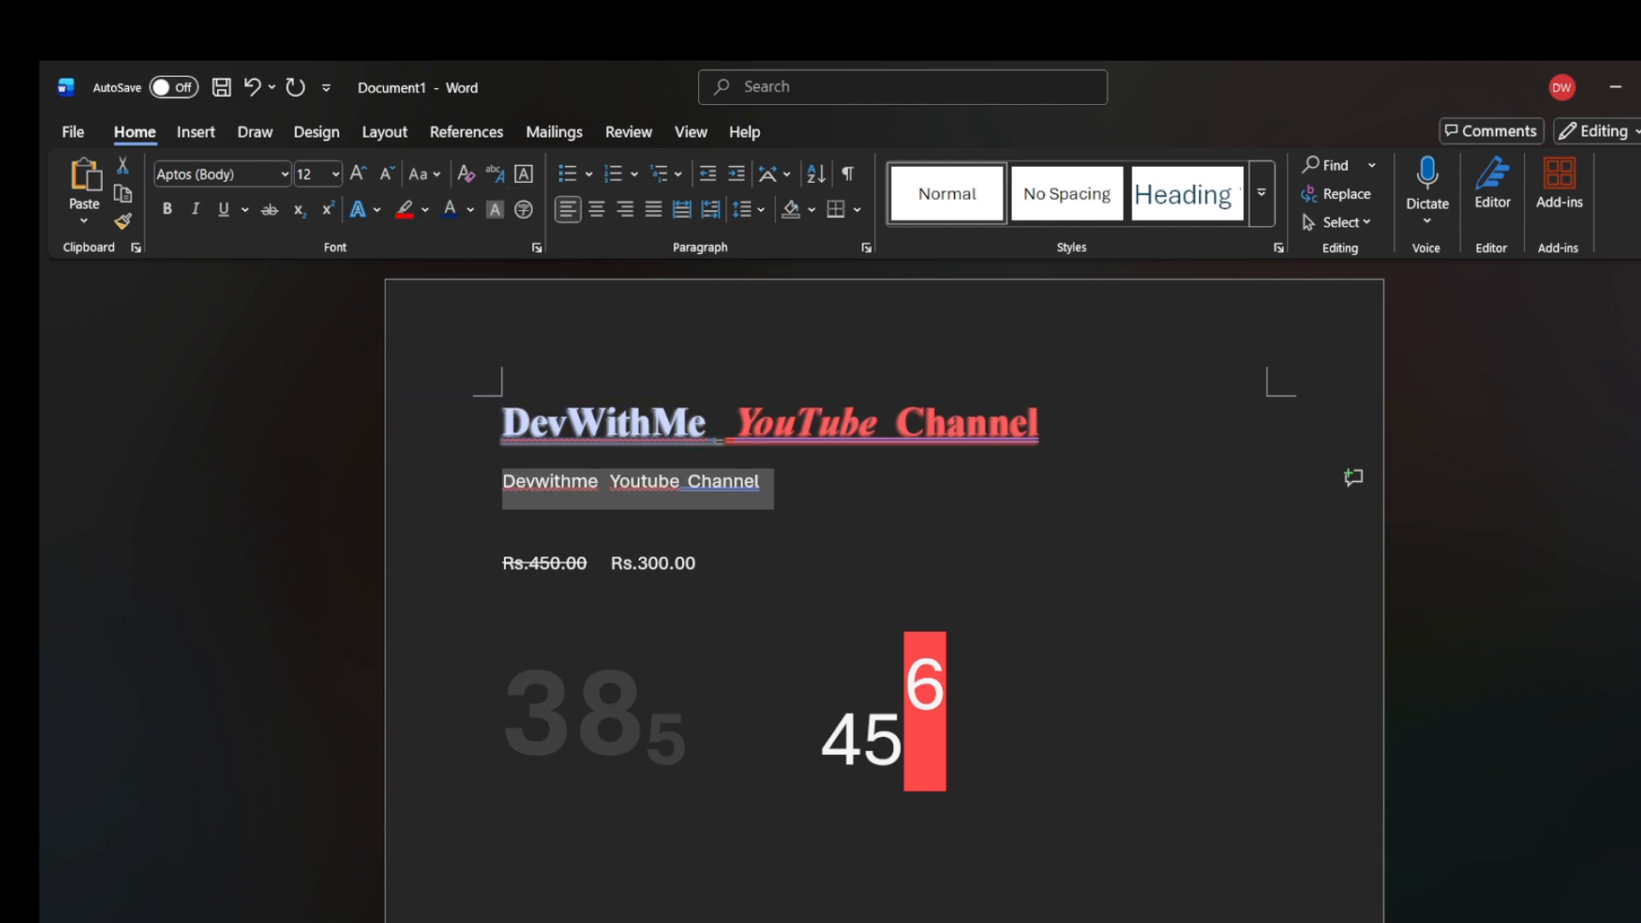
{"action": "left_click", "coordinate": [758, 481]}
{"action": "left_click", "coordinate": [765, 482]}
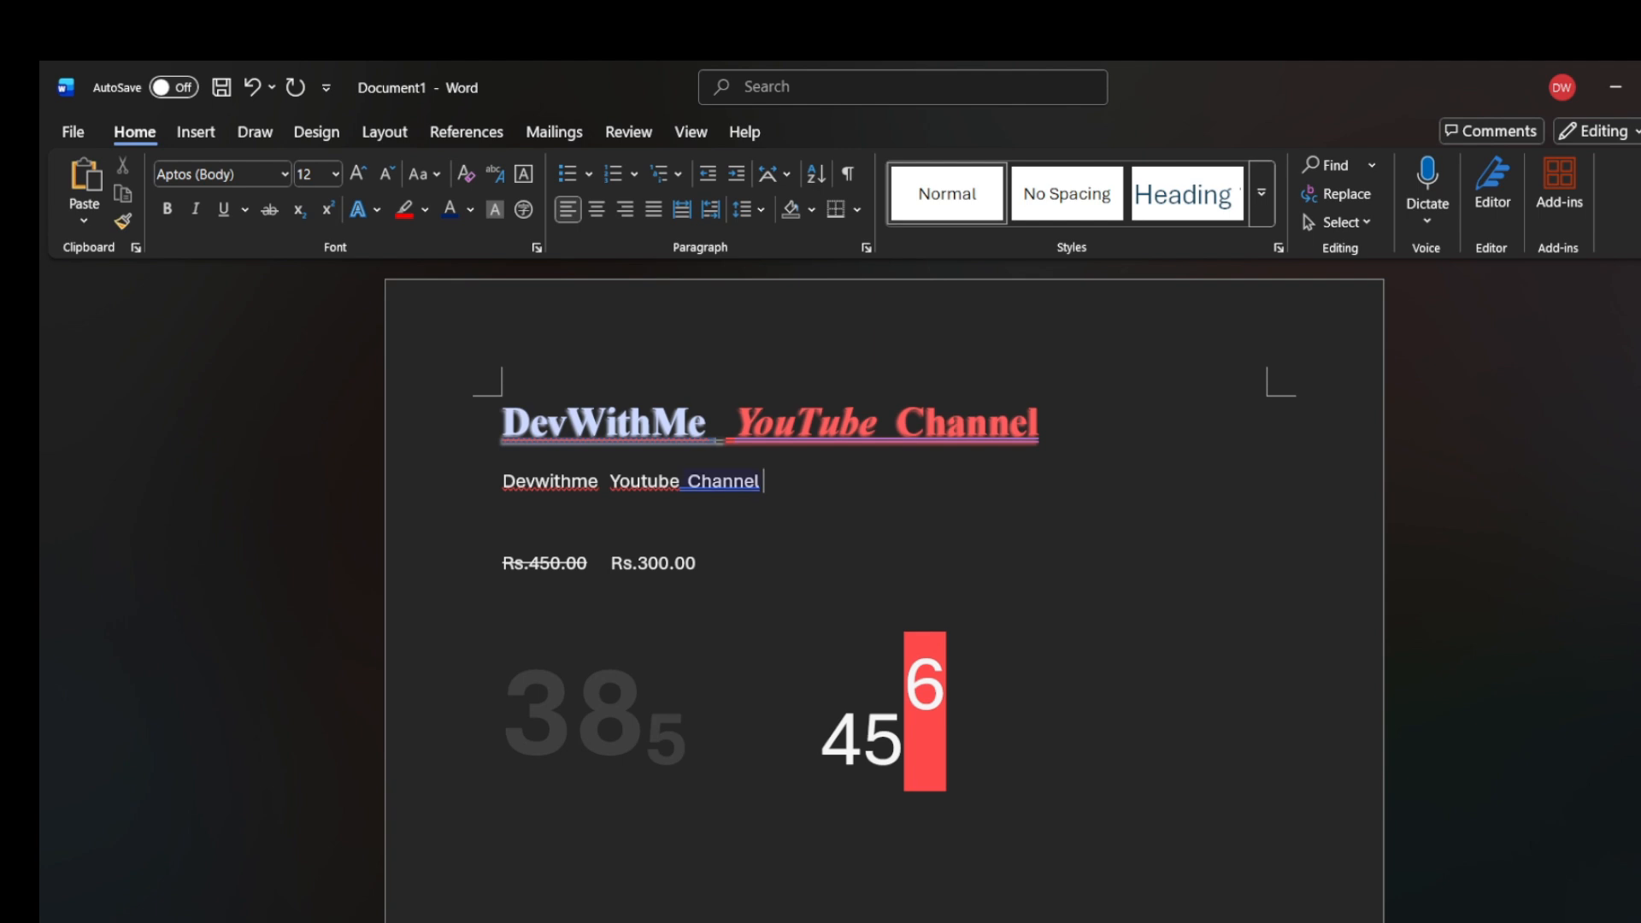
- Invert the capitalization of the second line with the tOGGLE cASE option
{"action": "left_click_drag", "start_coordinate": [765, 481], "coordinate": [503, 481]}
{"action": "left_click", "coordinate": [418, 174]}
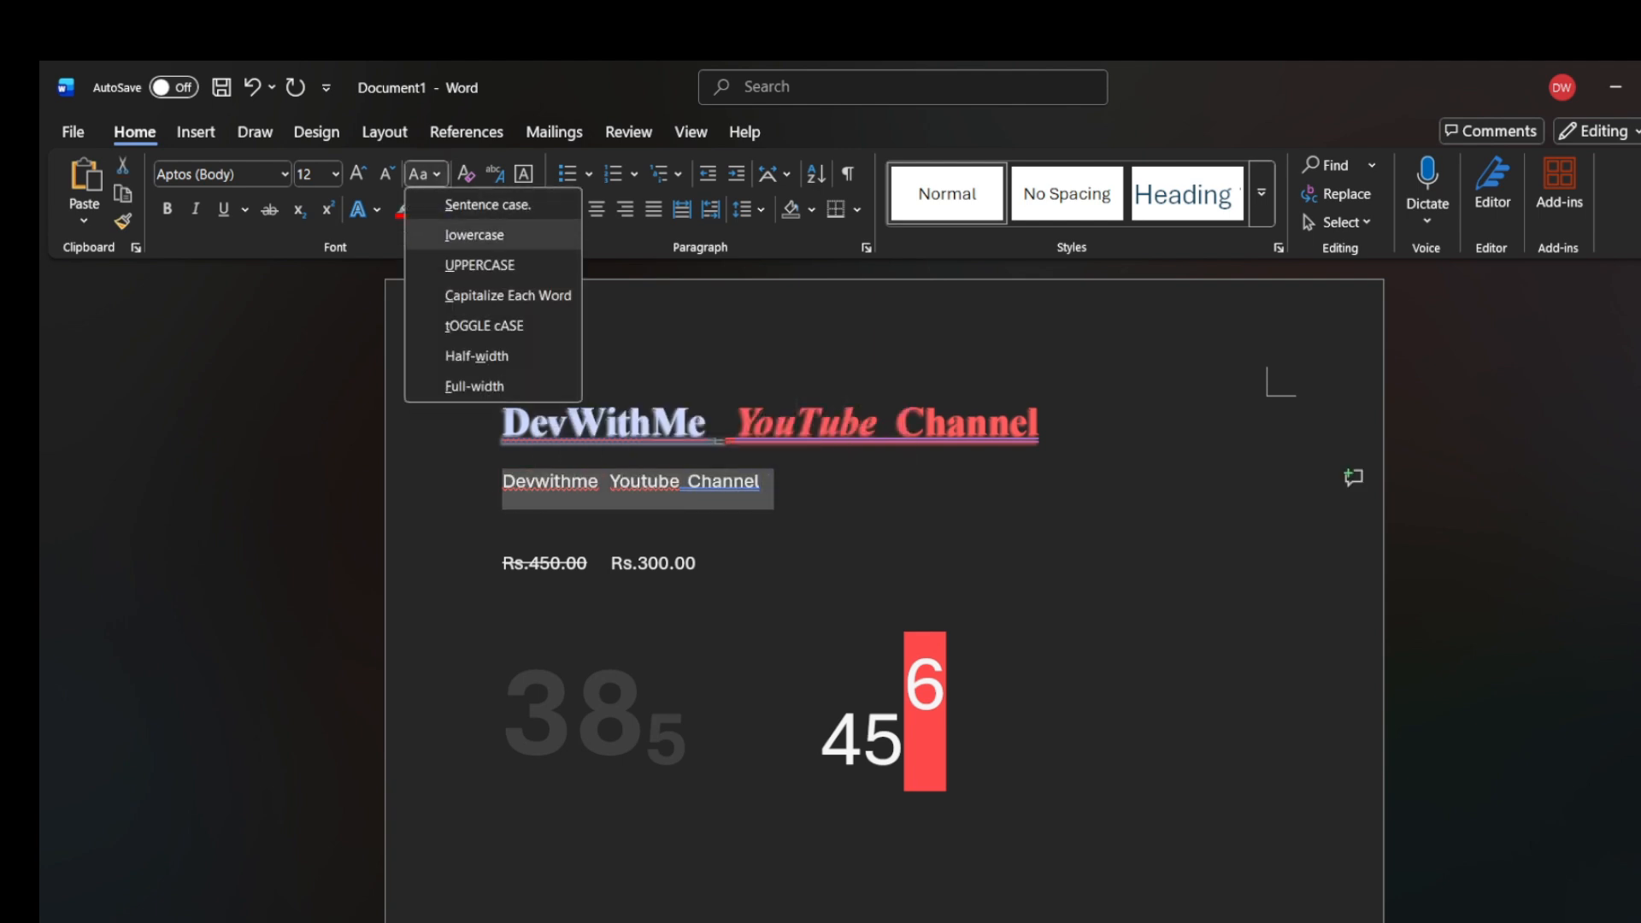
{"action": "key", "text": "Down"}
{"action": "key", "text": "Down"}
{"action": "key", "text": "Down"}
{"action": "key", "text": "Return"}
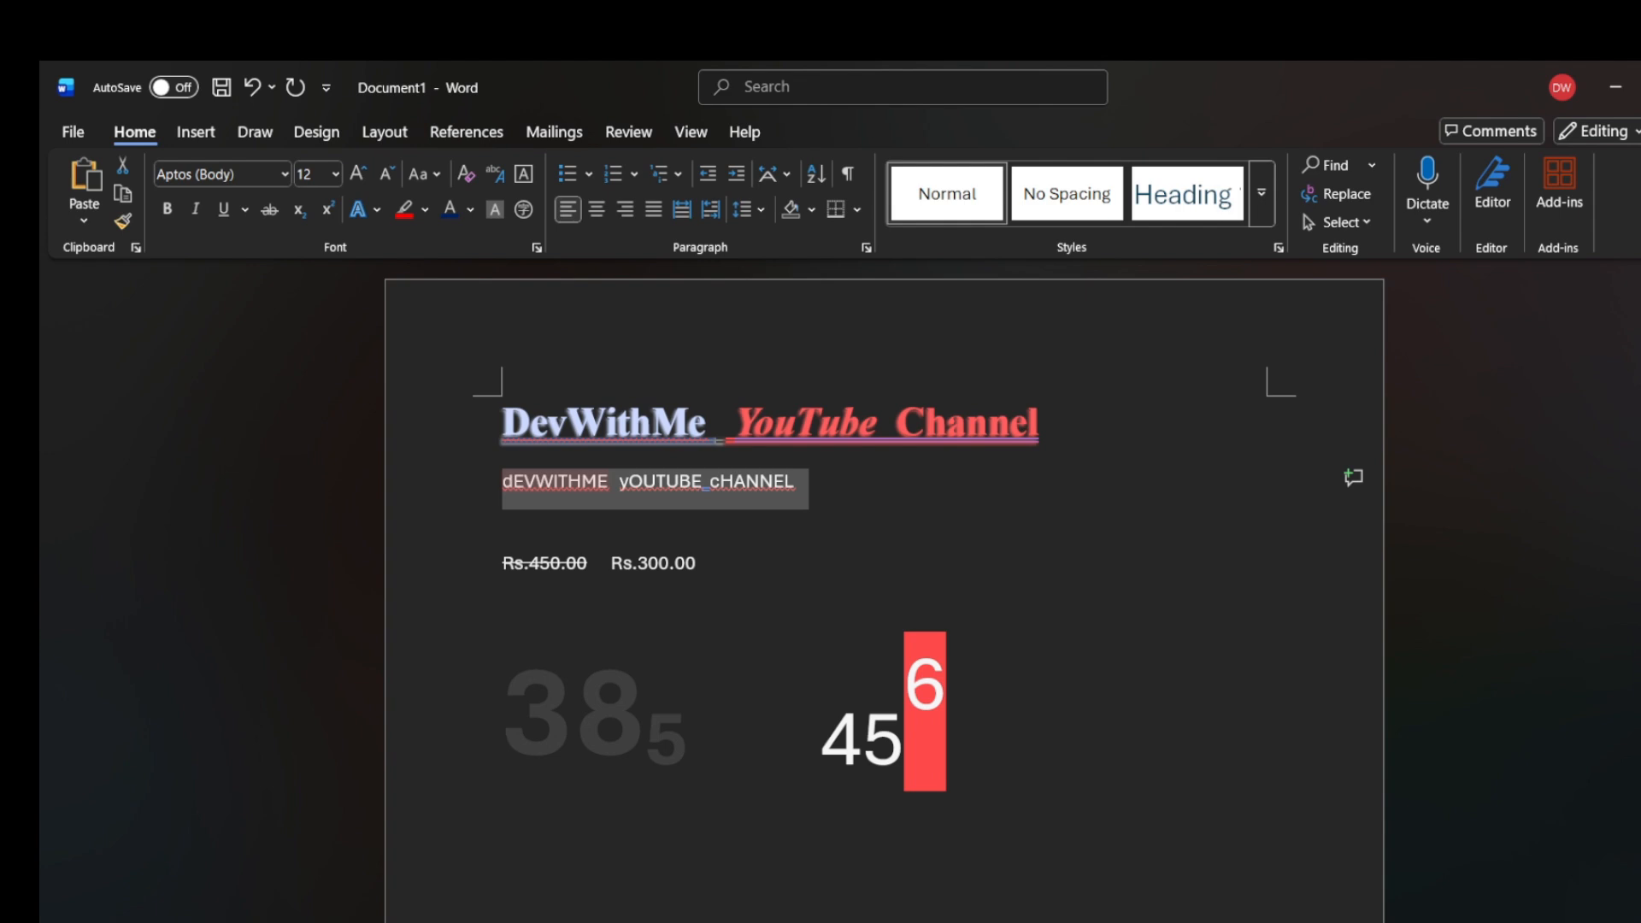
{"action": "left_click", "coordinate": [656, 482]}
{"action": "left_click", "coordinate": [720, 481]}
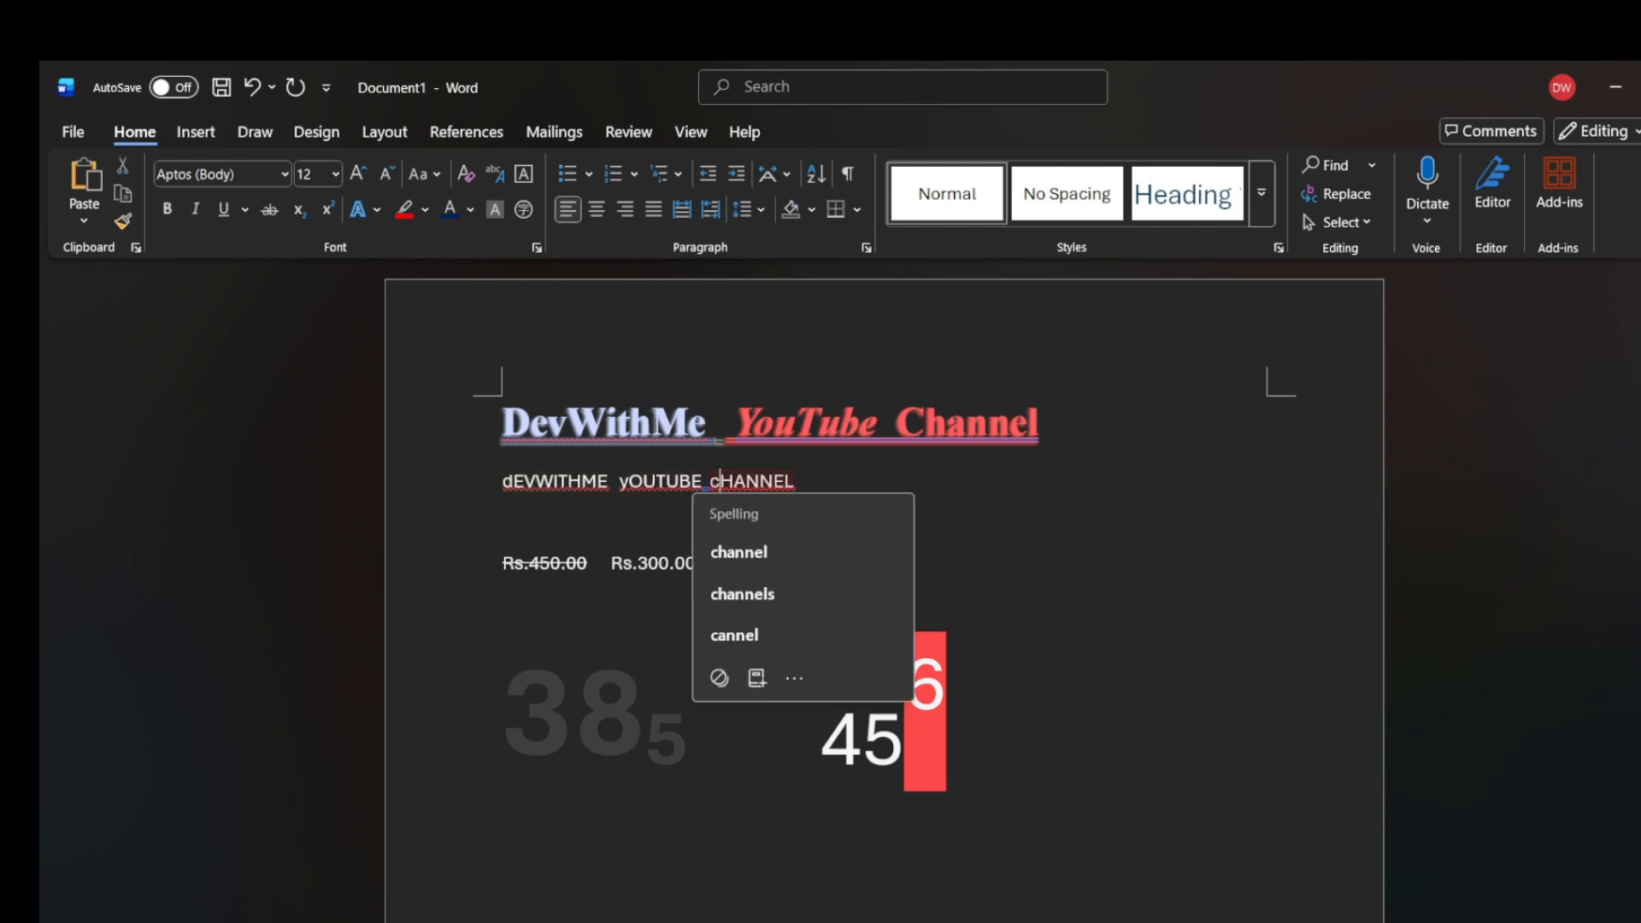
{"action": "left_click", "coordinate": [801, 482]}
- Apply the Half-width case option to the second line of text
{"action": "left_click_drag", "start_coordinate": [801, 483], "coordinate": [501, 482]}
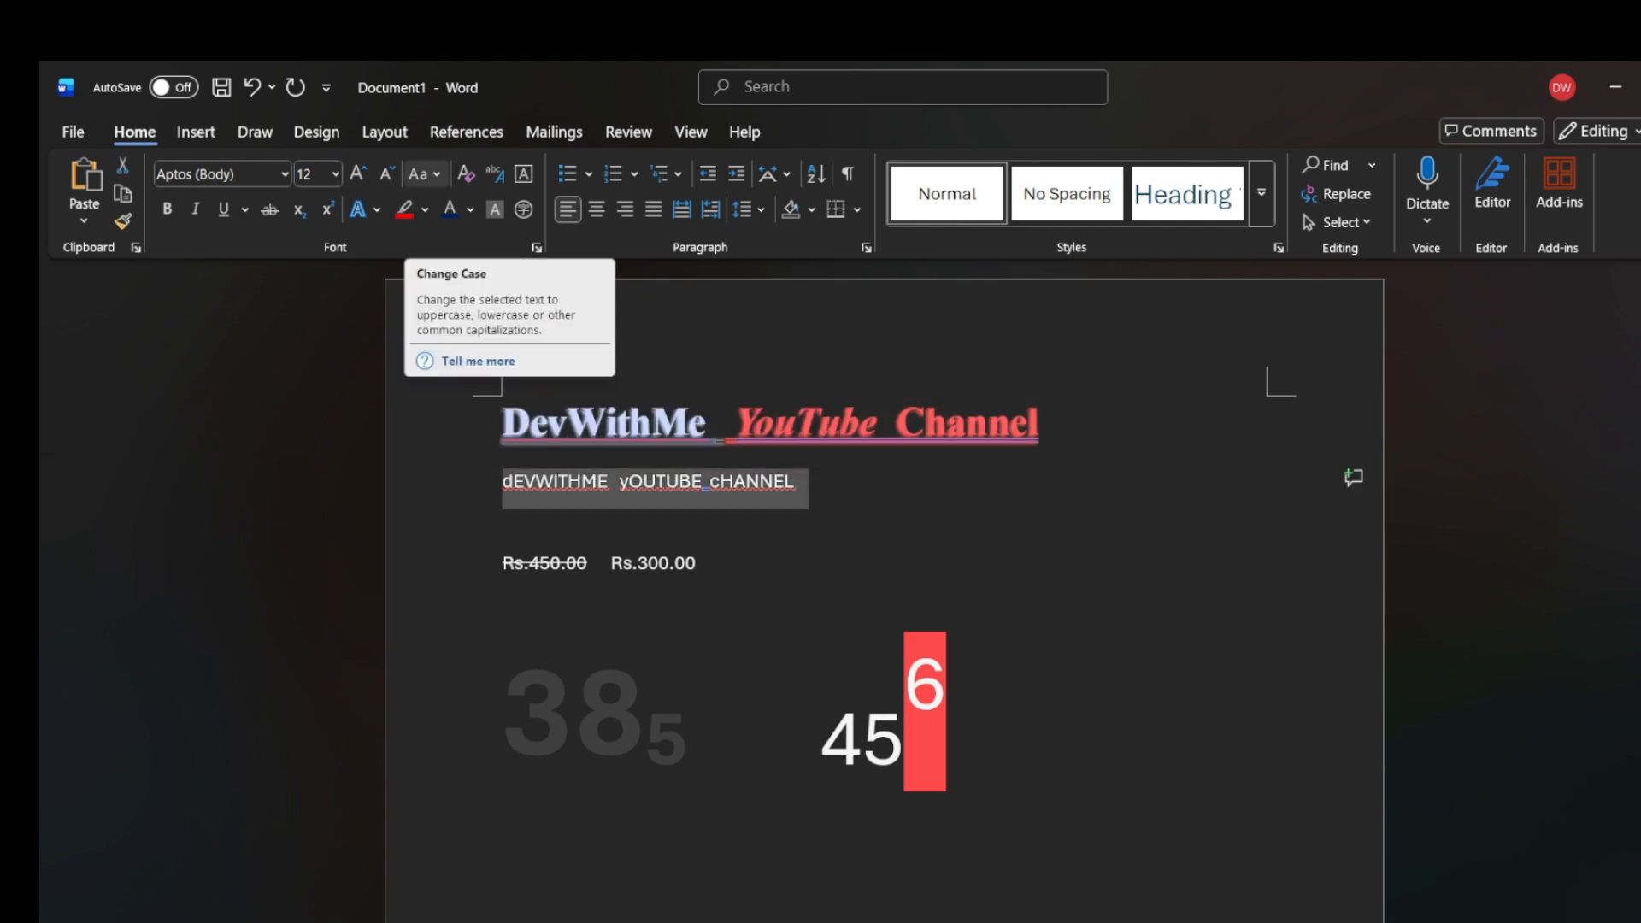
{"action": "left_click", "coordinate": [424, 173]}
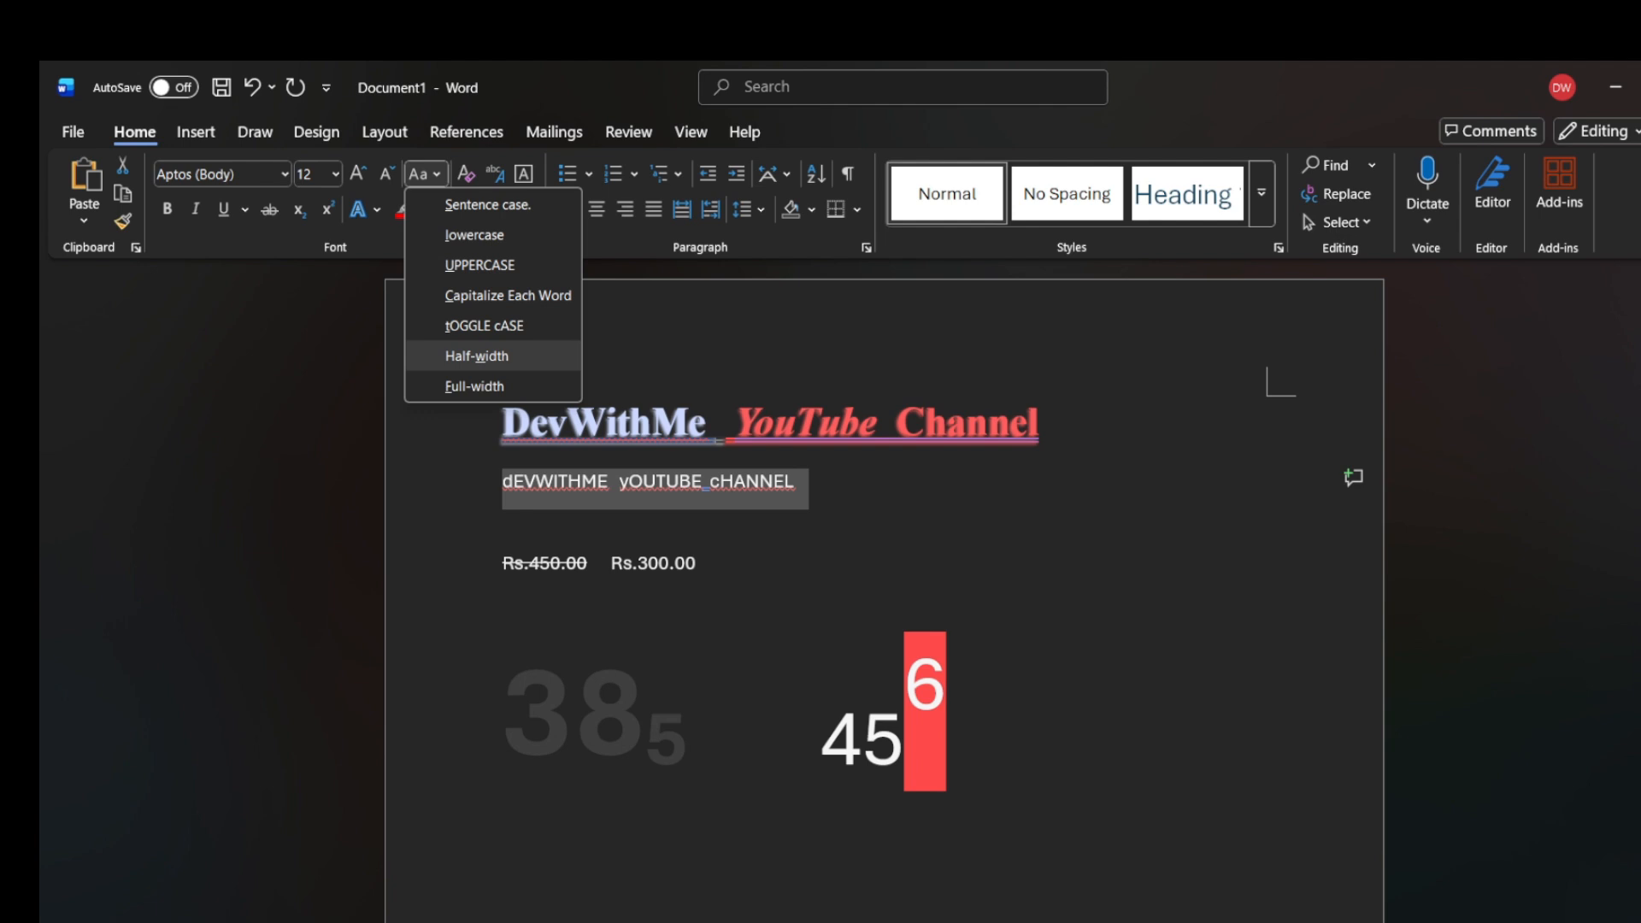
{"action": "left_click", "coordinate": [477, 357]}
{"action": "left_click", "coordinate": [504, 522]}
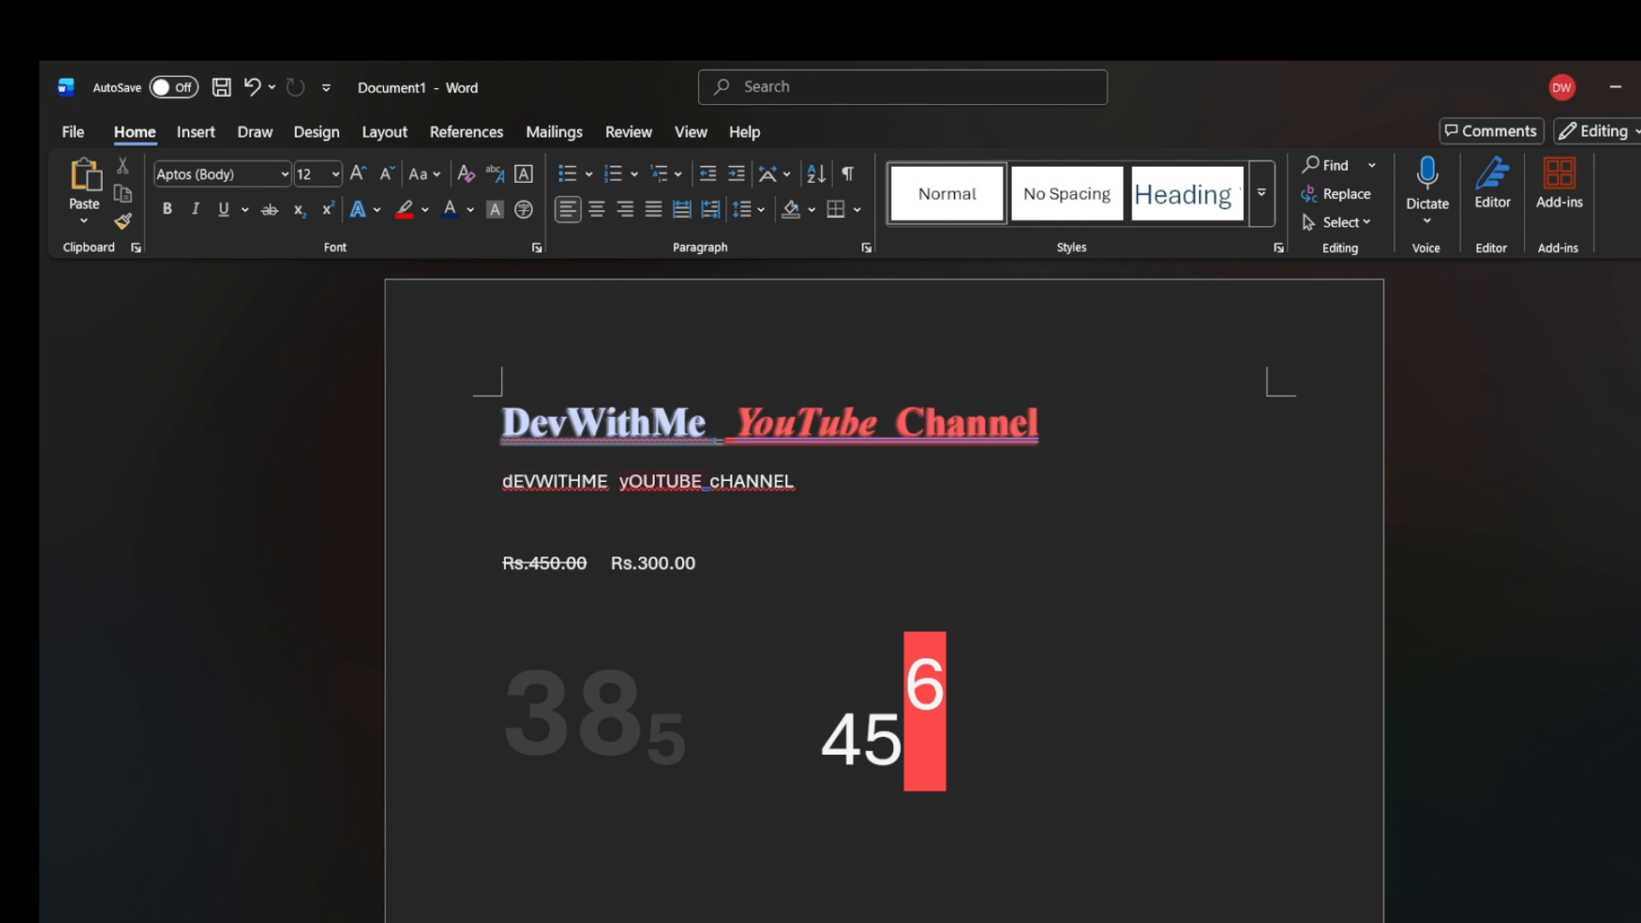
- Apply the Full-width case option to the toggled-case second line
{"action": "left_click_drag", "start_coordinate": [802, 484], "coordinate": [506, 484]}
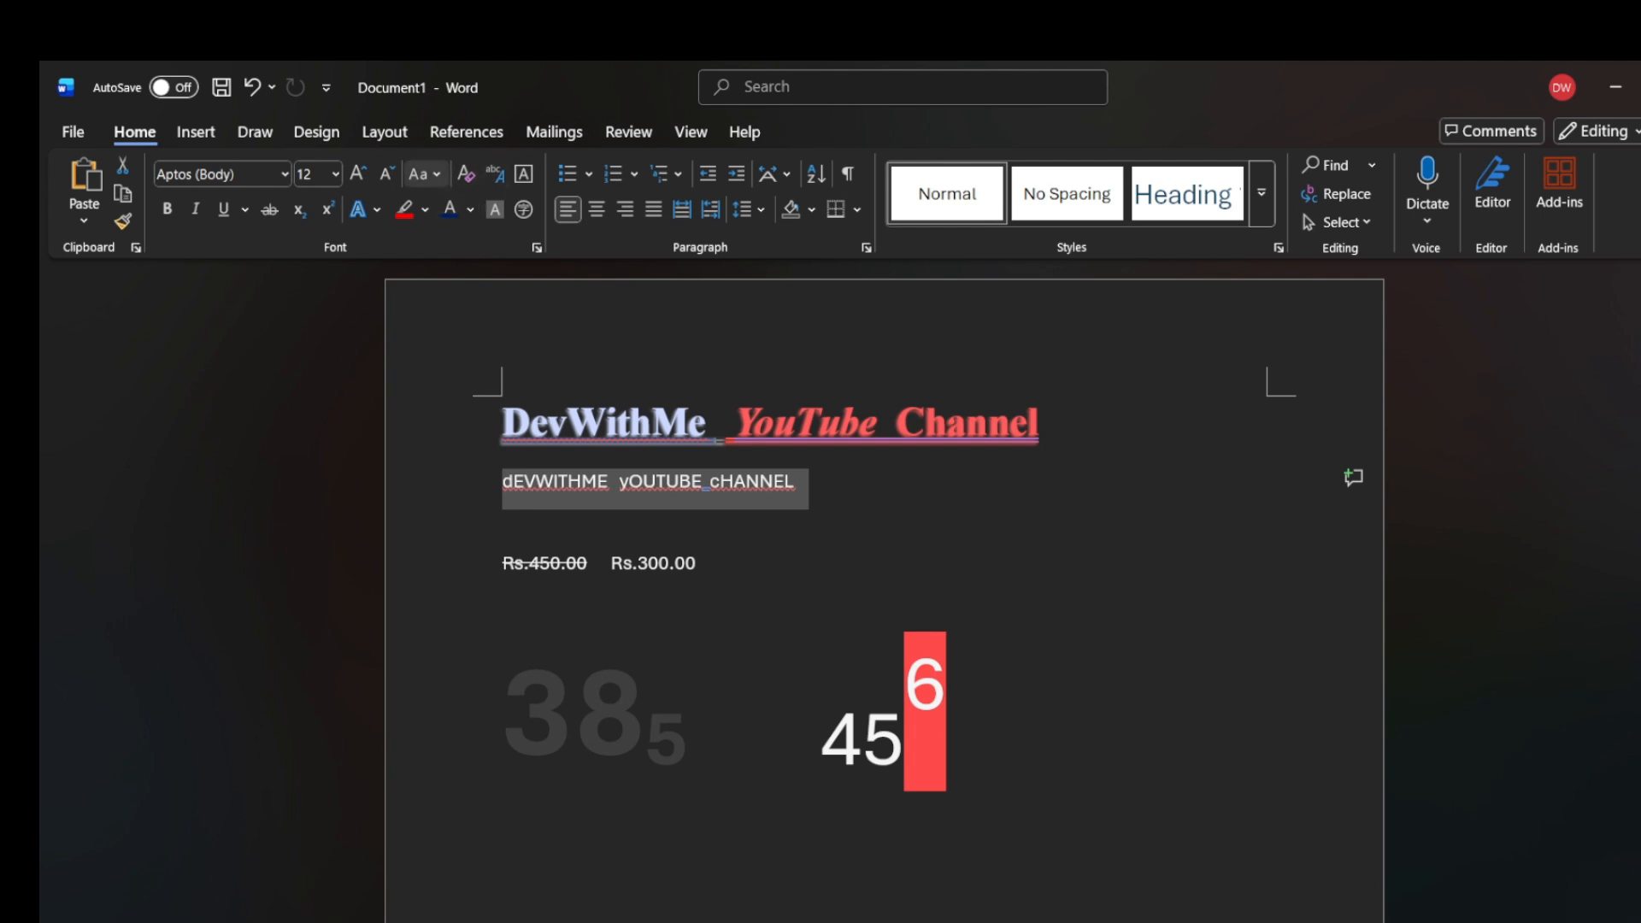
{"action": "left_click", "coordinate": [421, 174]}
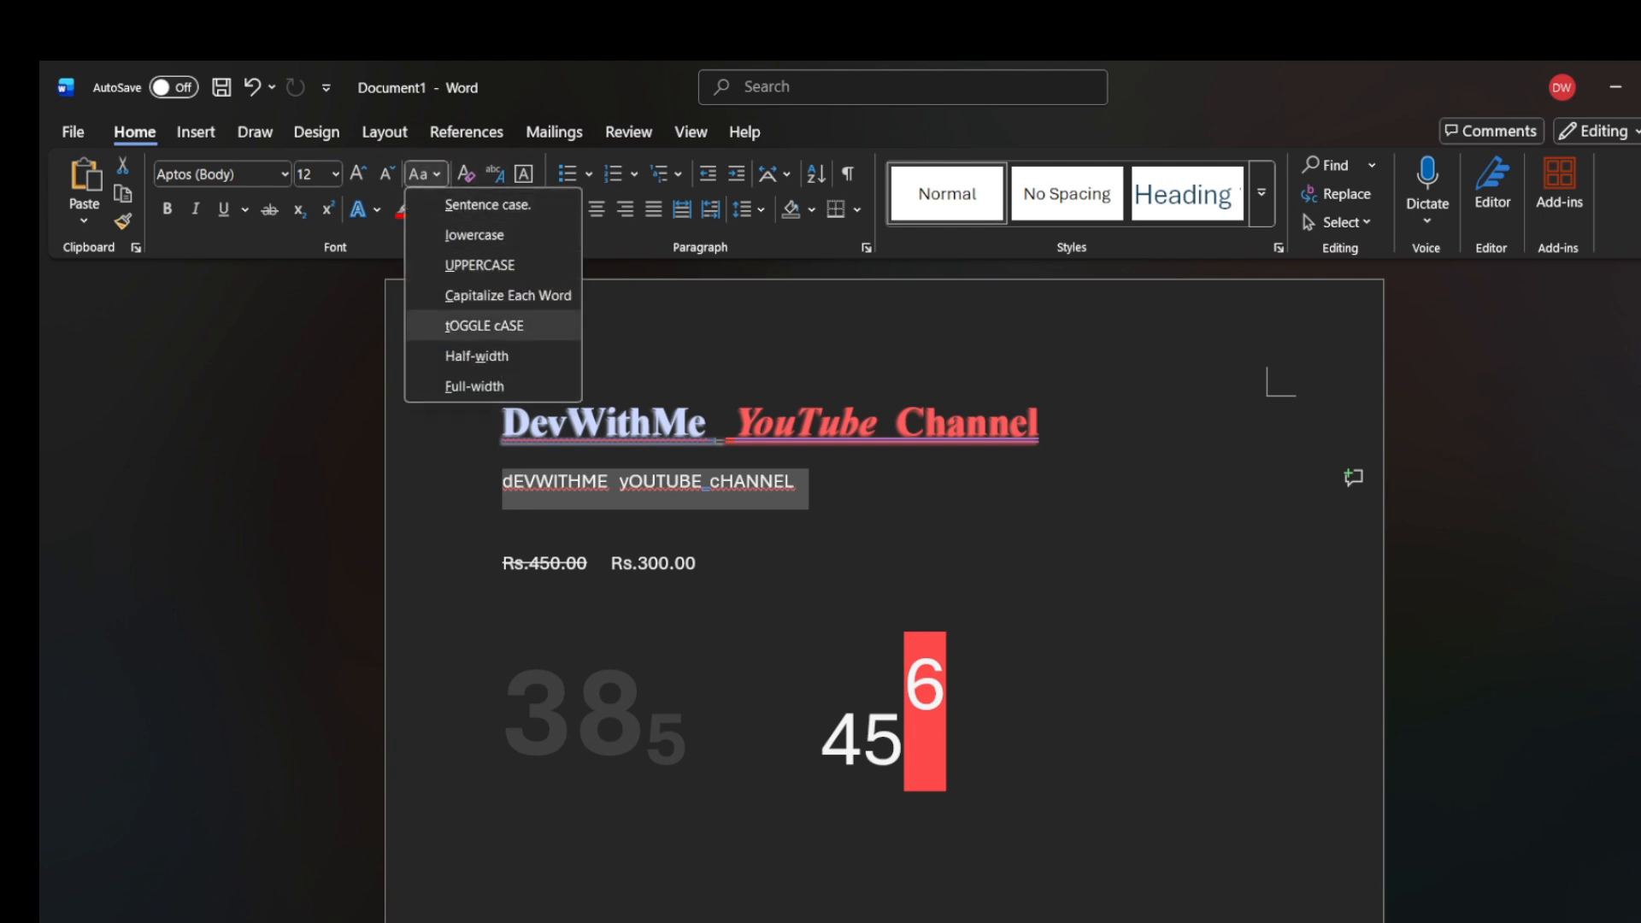
{"action": "left_click", "coordinate": [453, 384]}
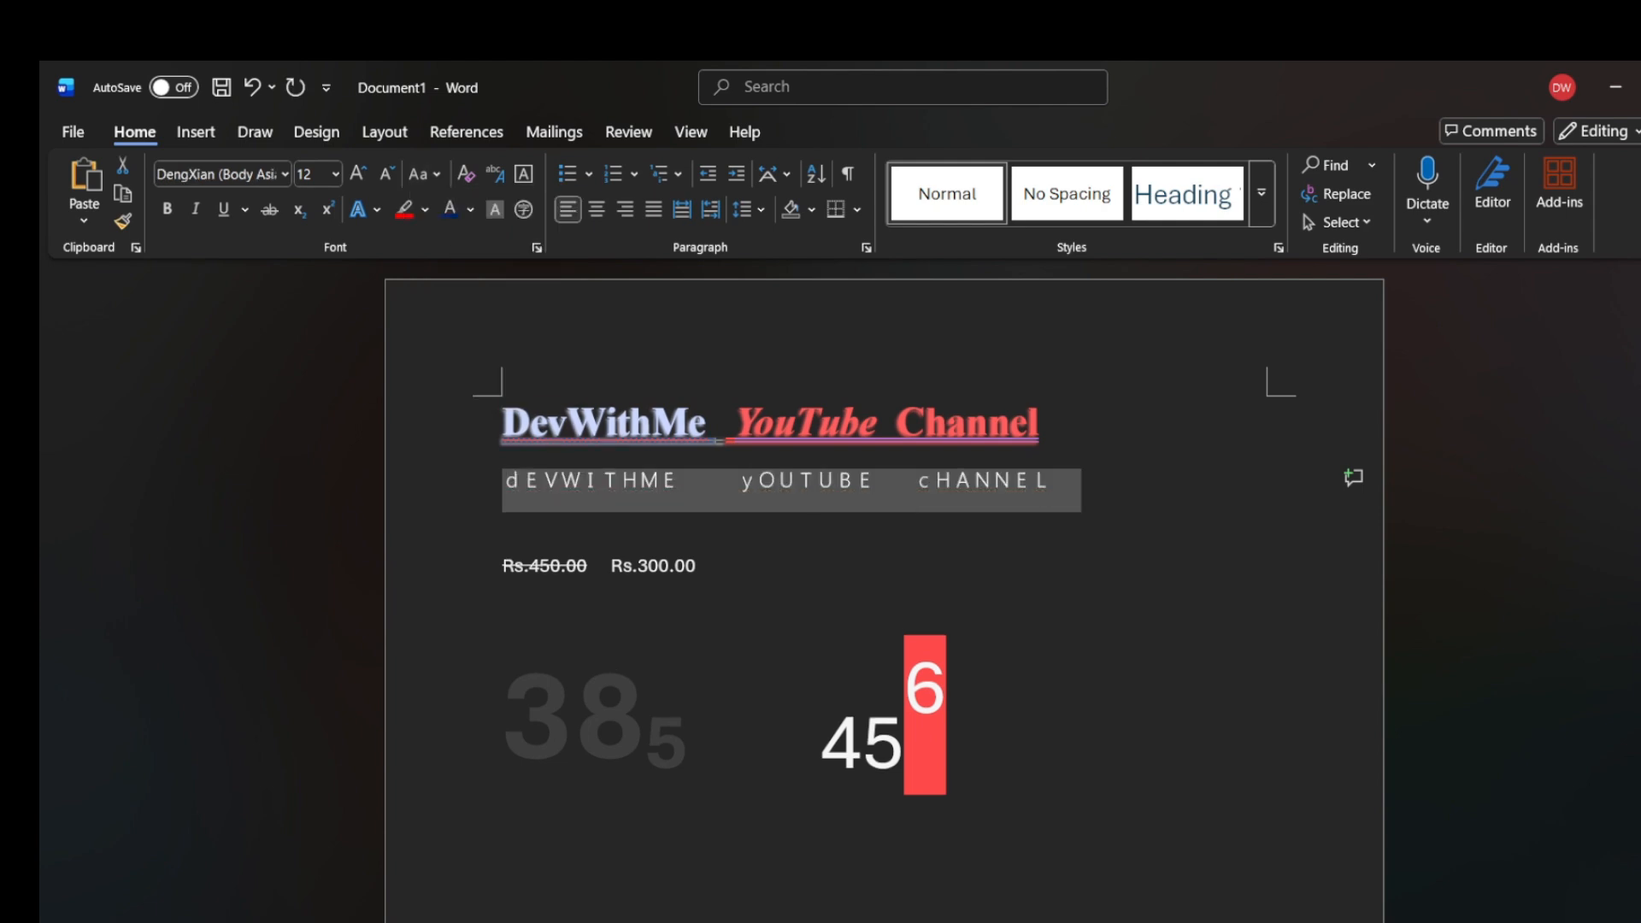
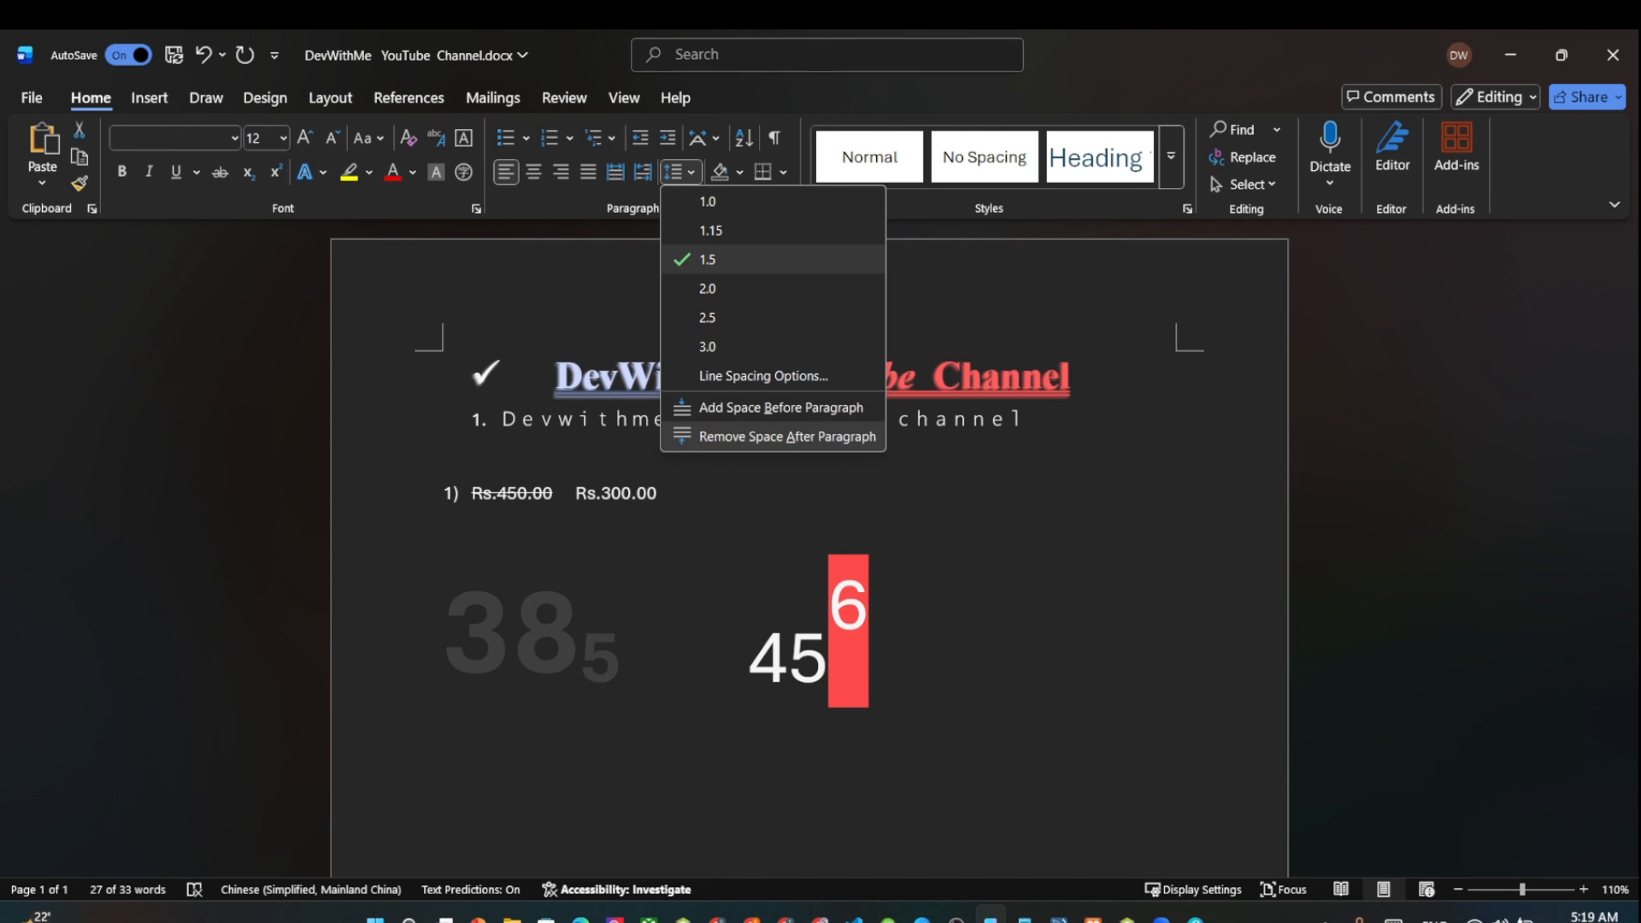
- Remove the space after the selected paragraphs
{"action": "left_click", "coordinate": [786, 437]}
{"action": "left_click", "coordinate": [446, 526]}
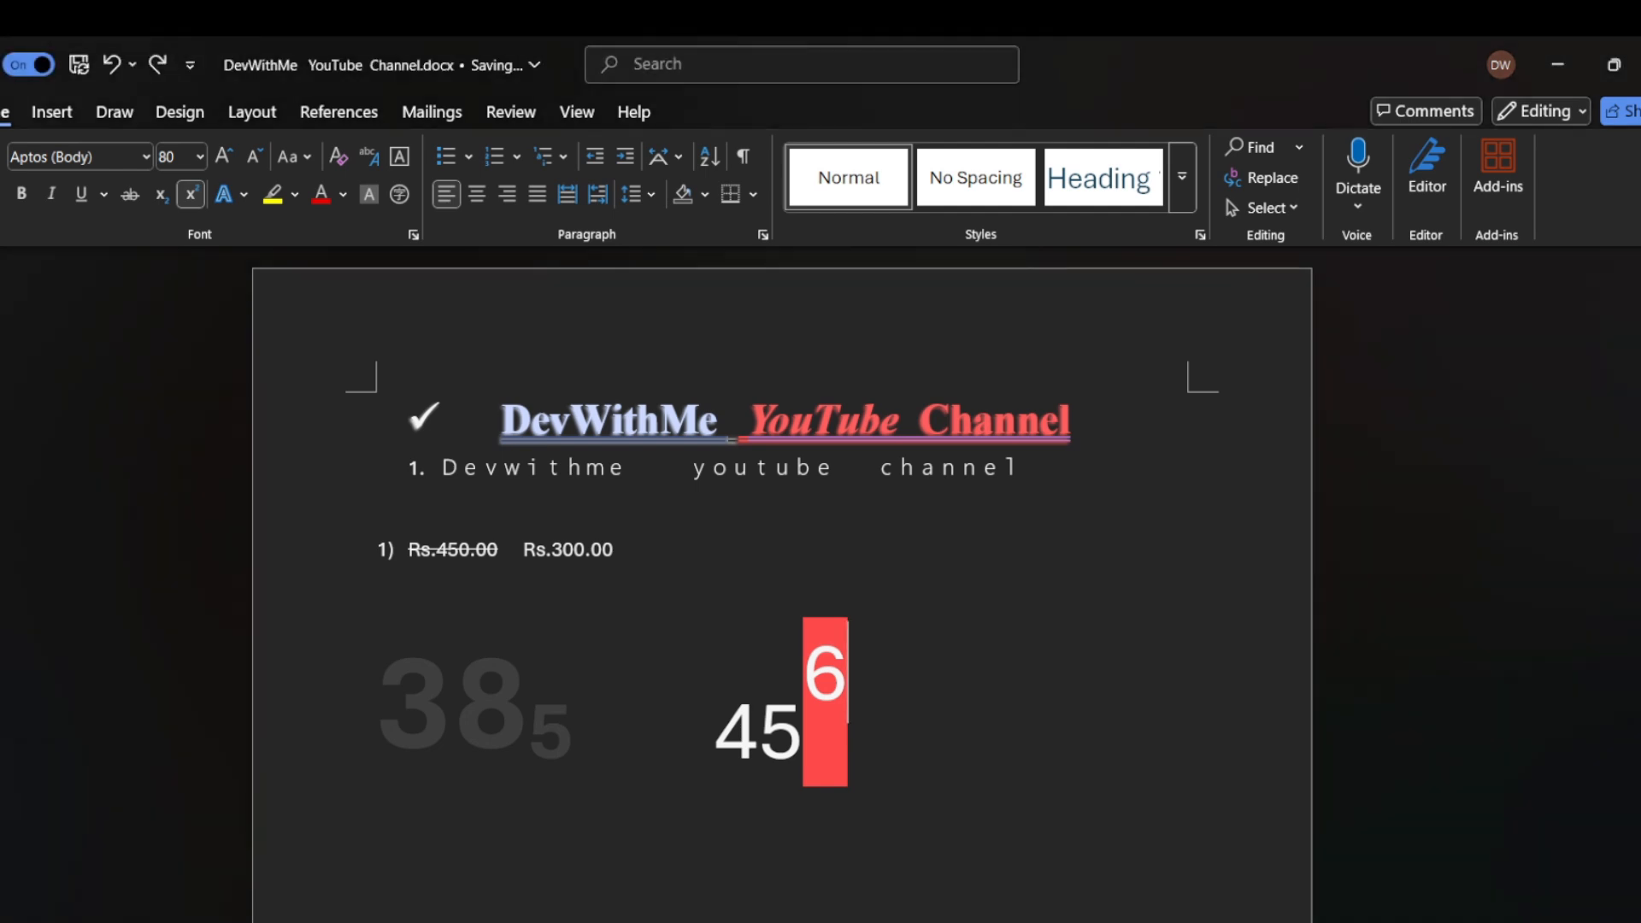
- Apply the Horizontal in Vertical Asian layout, with Fit in line enabled, to the 4 of the large 45
{"action": "left_click", "coordinate": [759, 732]}
{"action": "left_click_drag", "start_coordinate": [759, 732], "coordinate": [718, 732]}
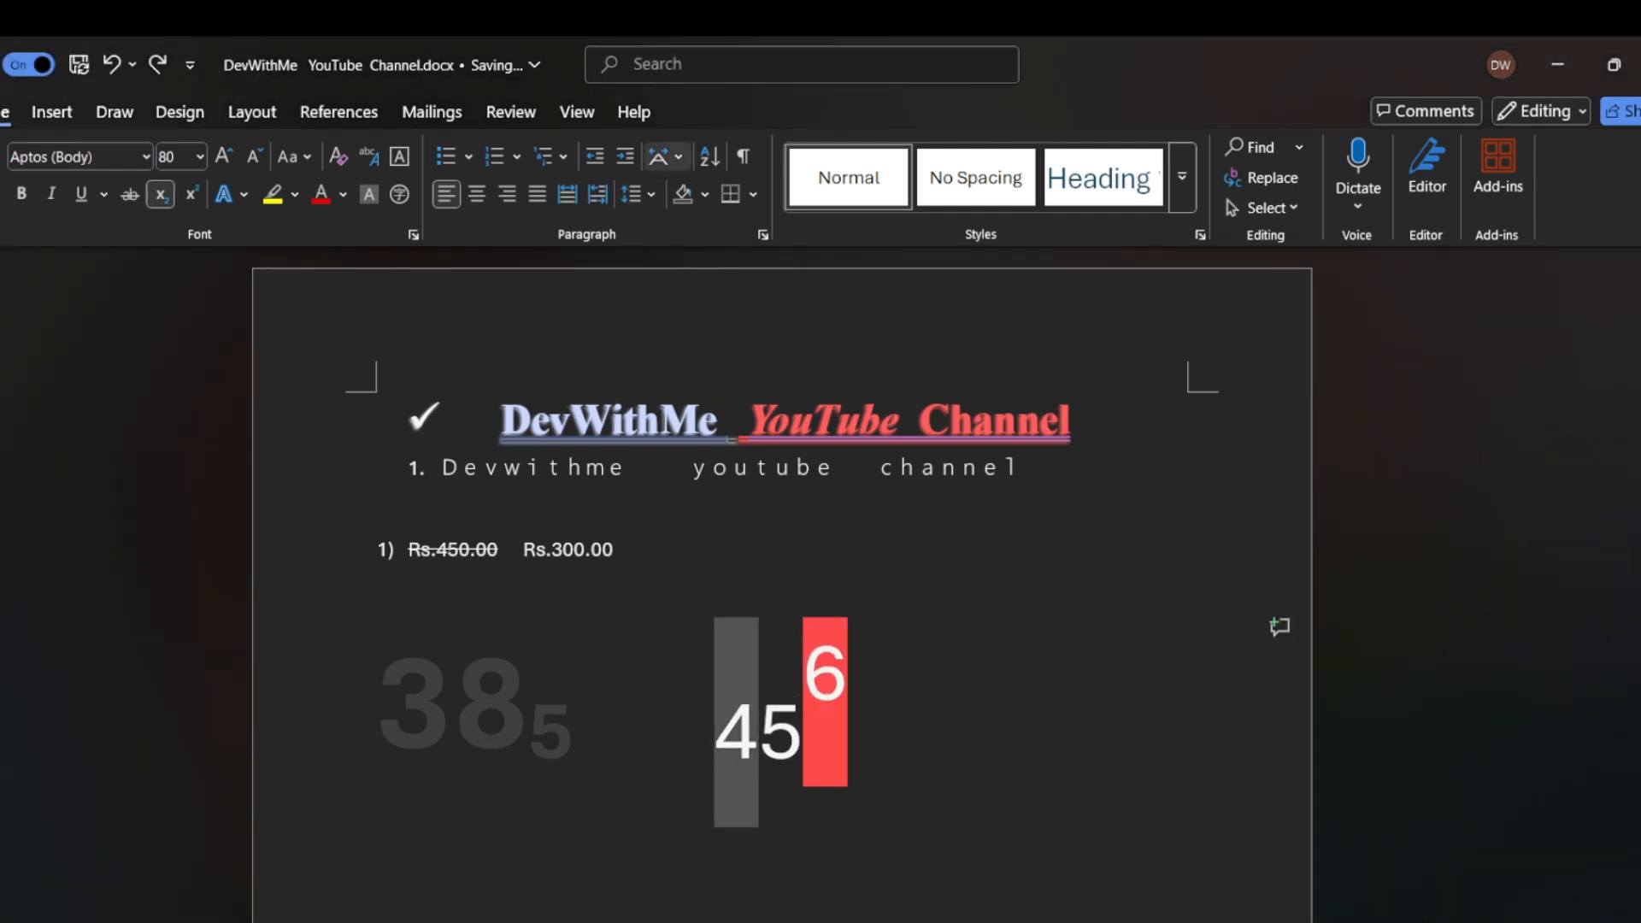
{"action": "left_click", "coordinate": [667, 157]}
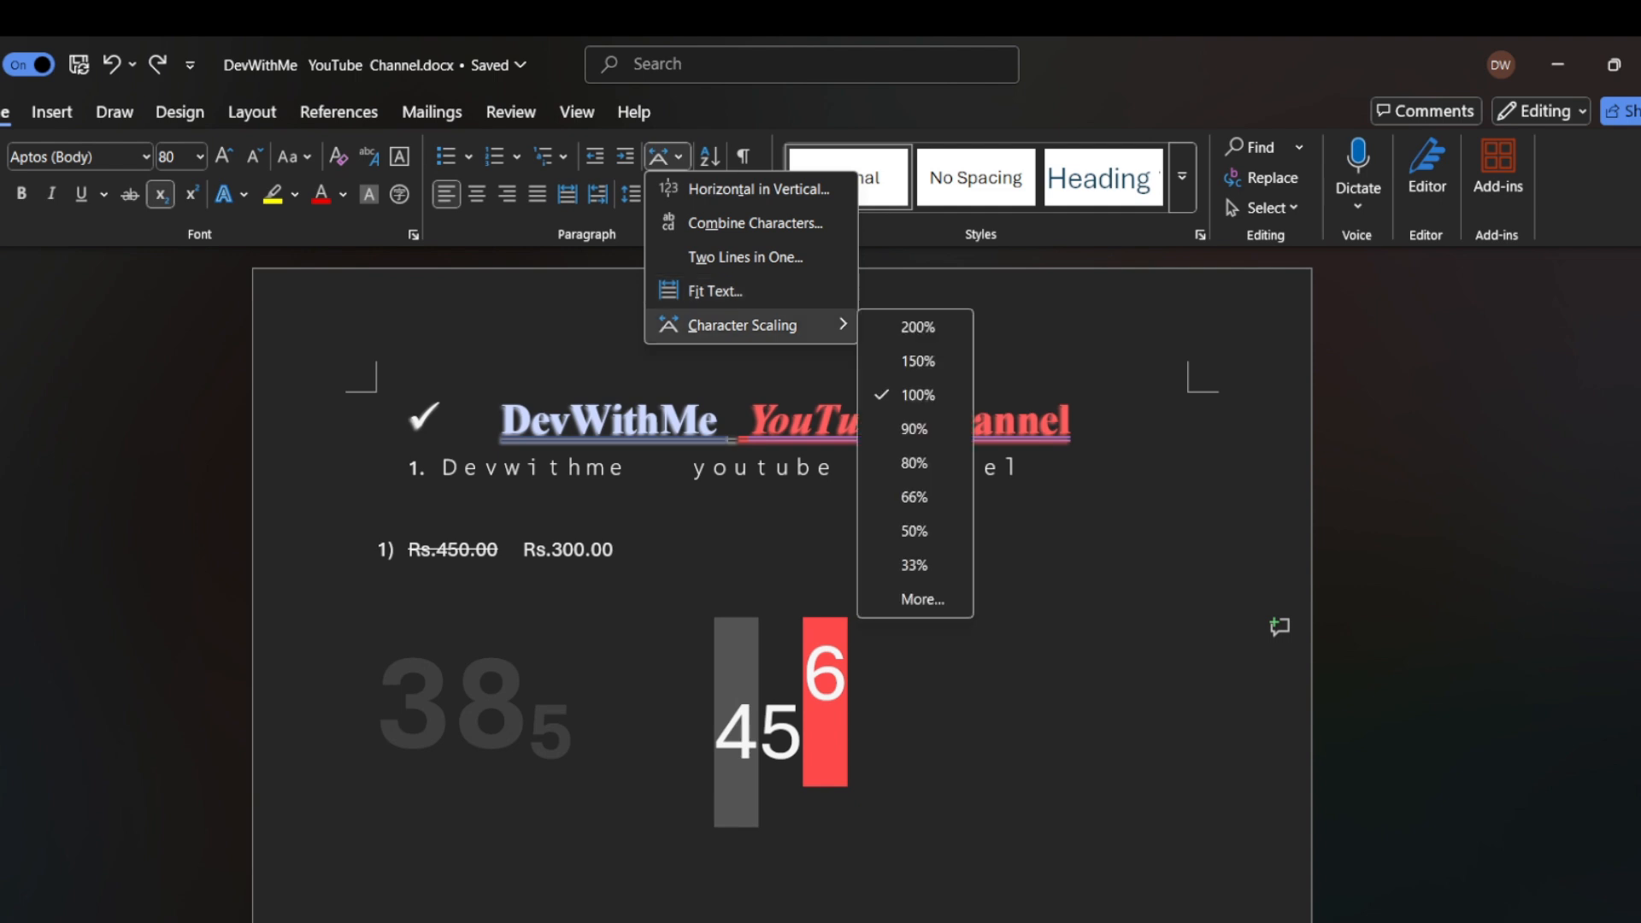
{"action": "mouse_move", "coordinate": [742, 325]}
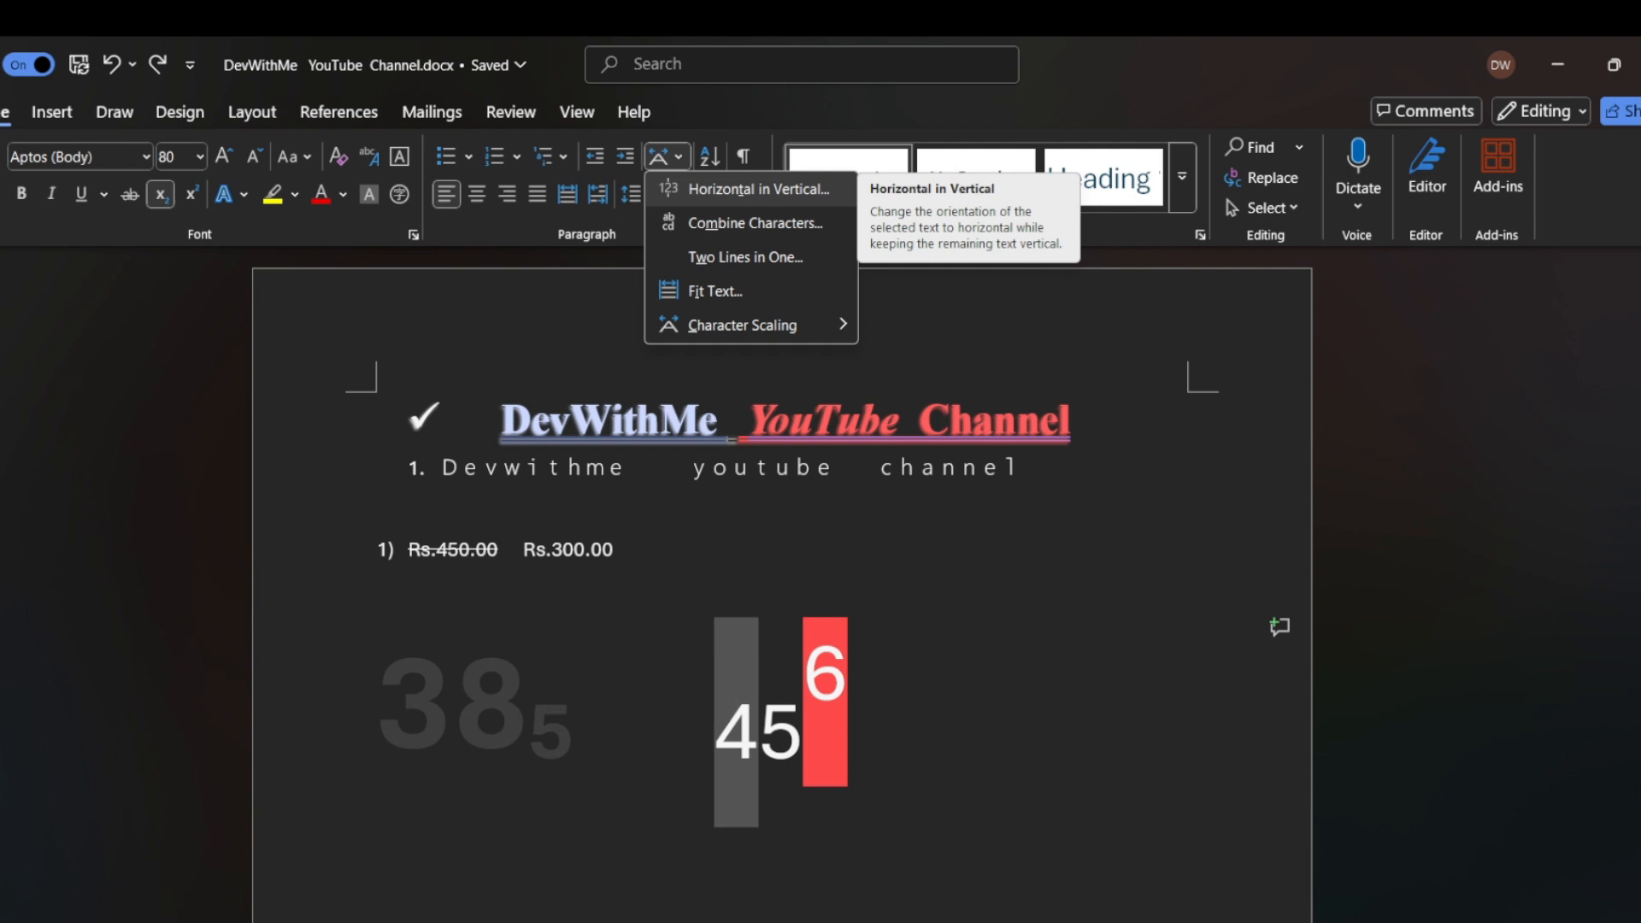
{"action": "left_click", "coordinate": [759, 189]}
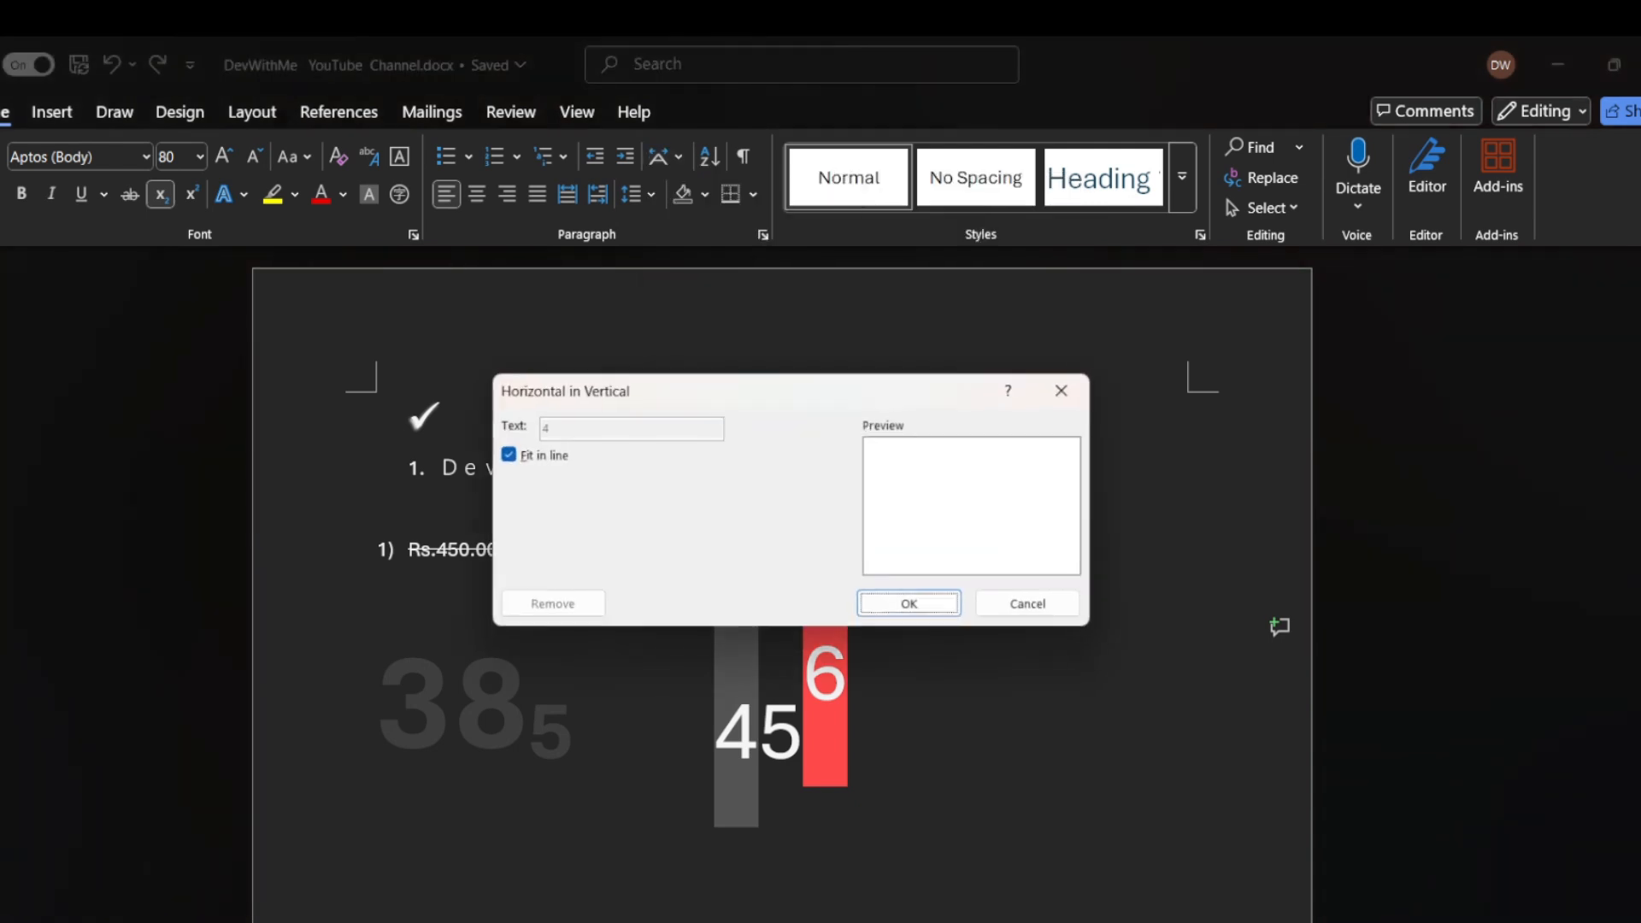
{"action": "left_click_drag", "start_coordinate": [743, 389], "coordinate": [625, 141]}
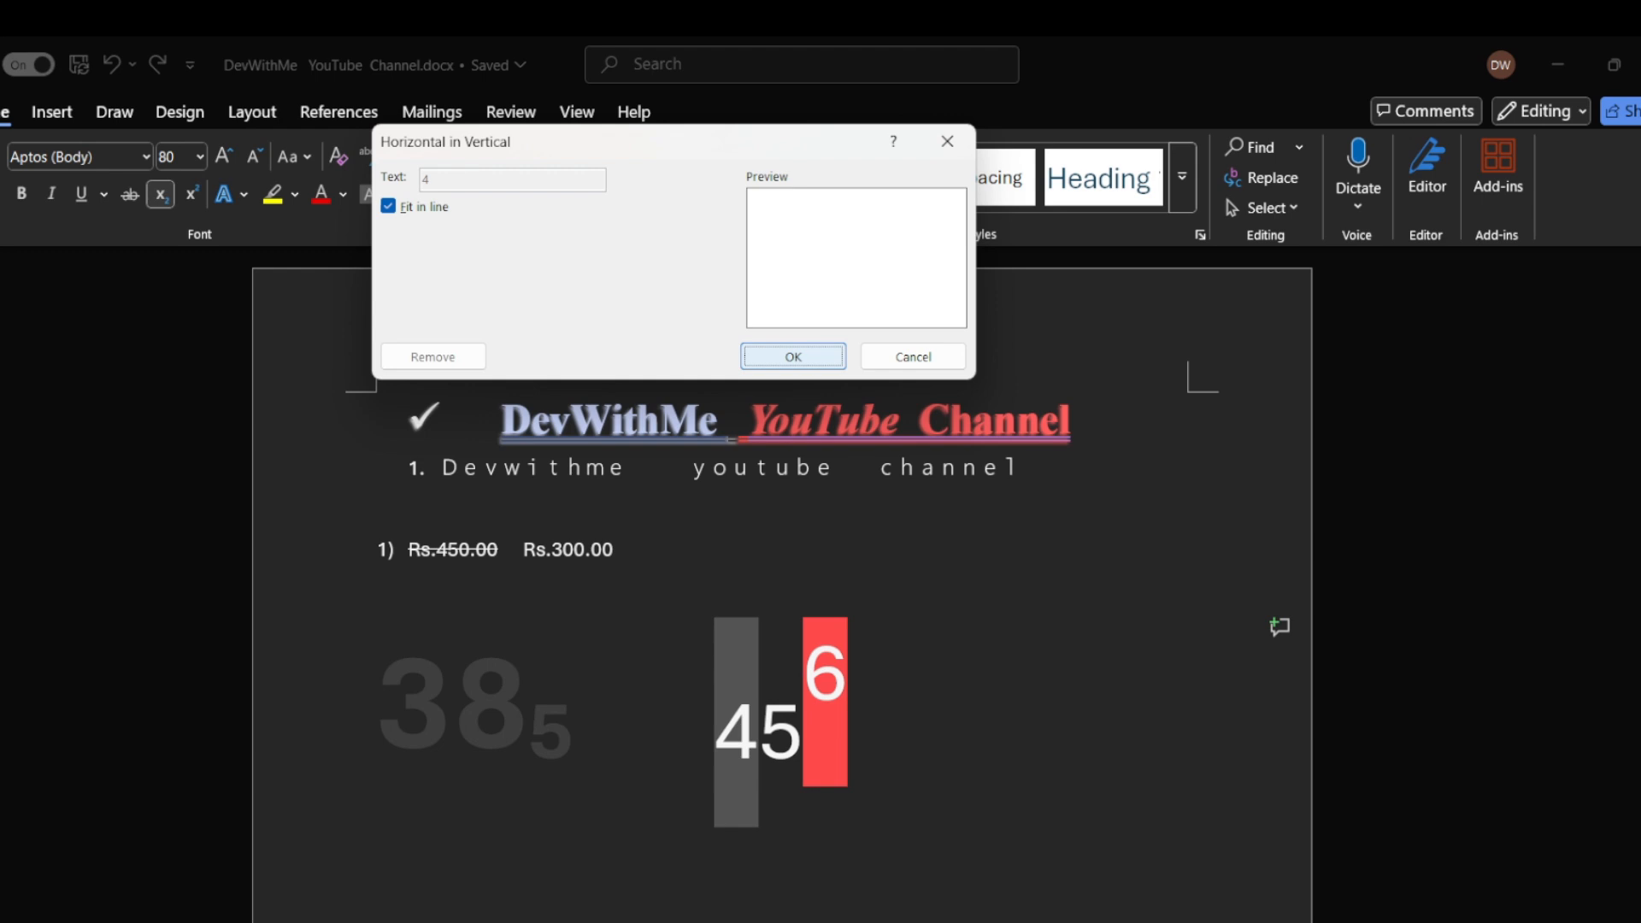
{"action": "key", "text": "Return"}
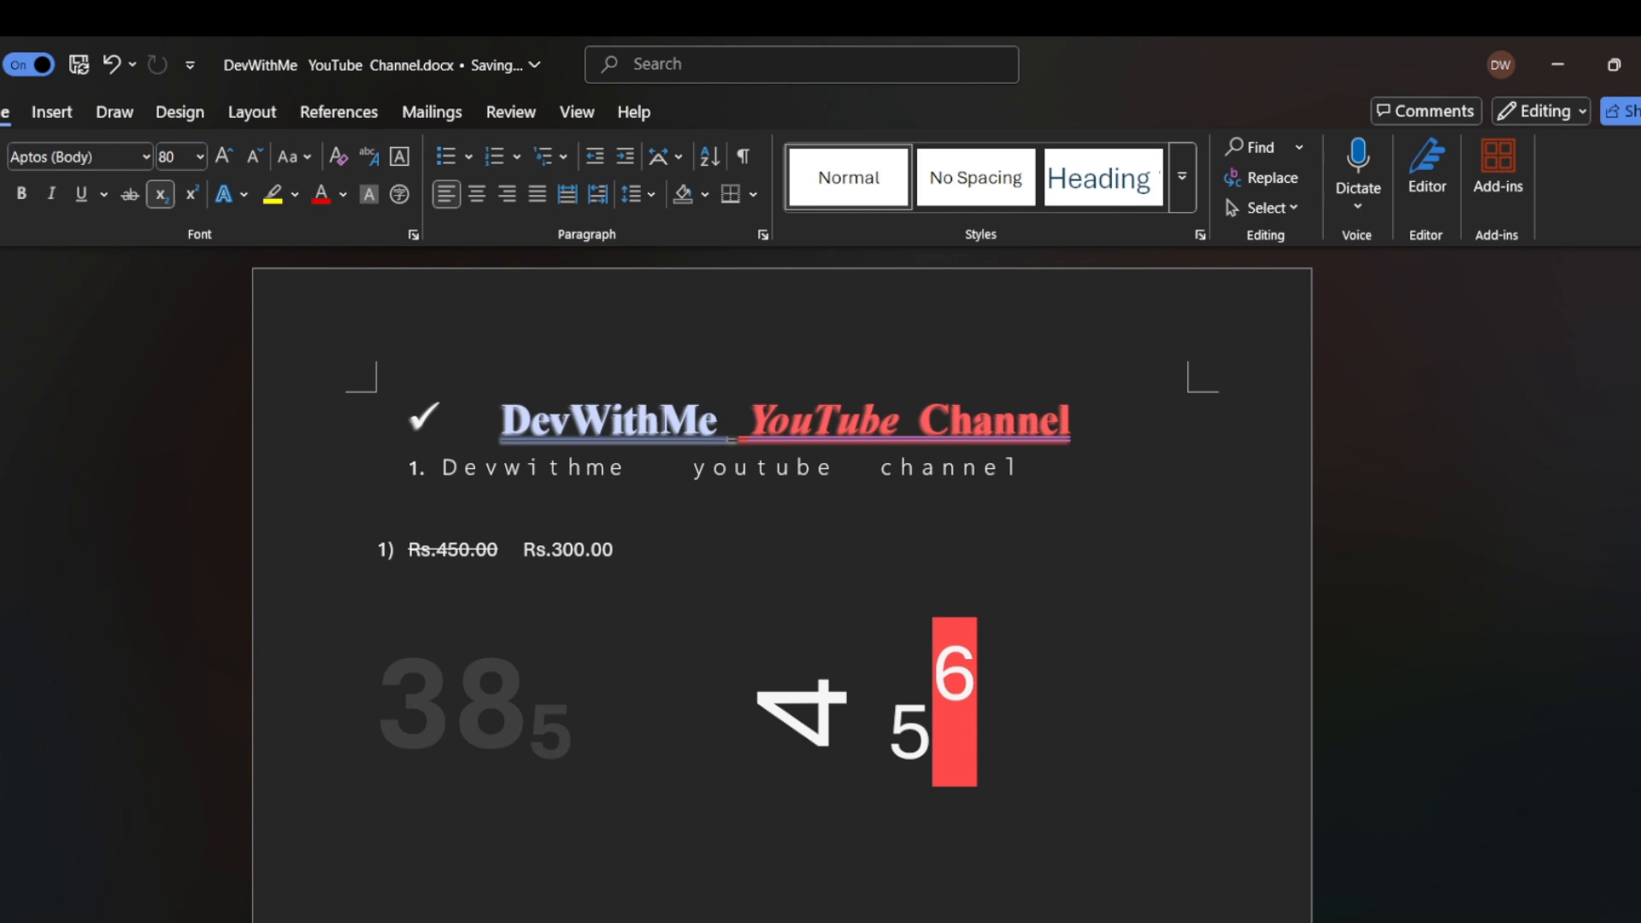
{"action": "left_click", "coordinate": [889, 732]}
{"action": "key", "text": "shift+Left"}
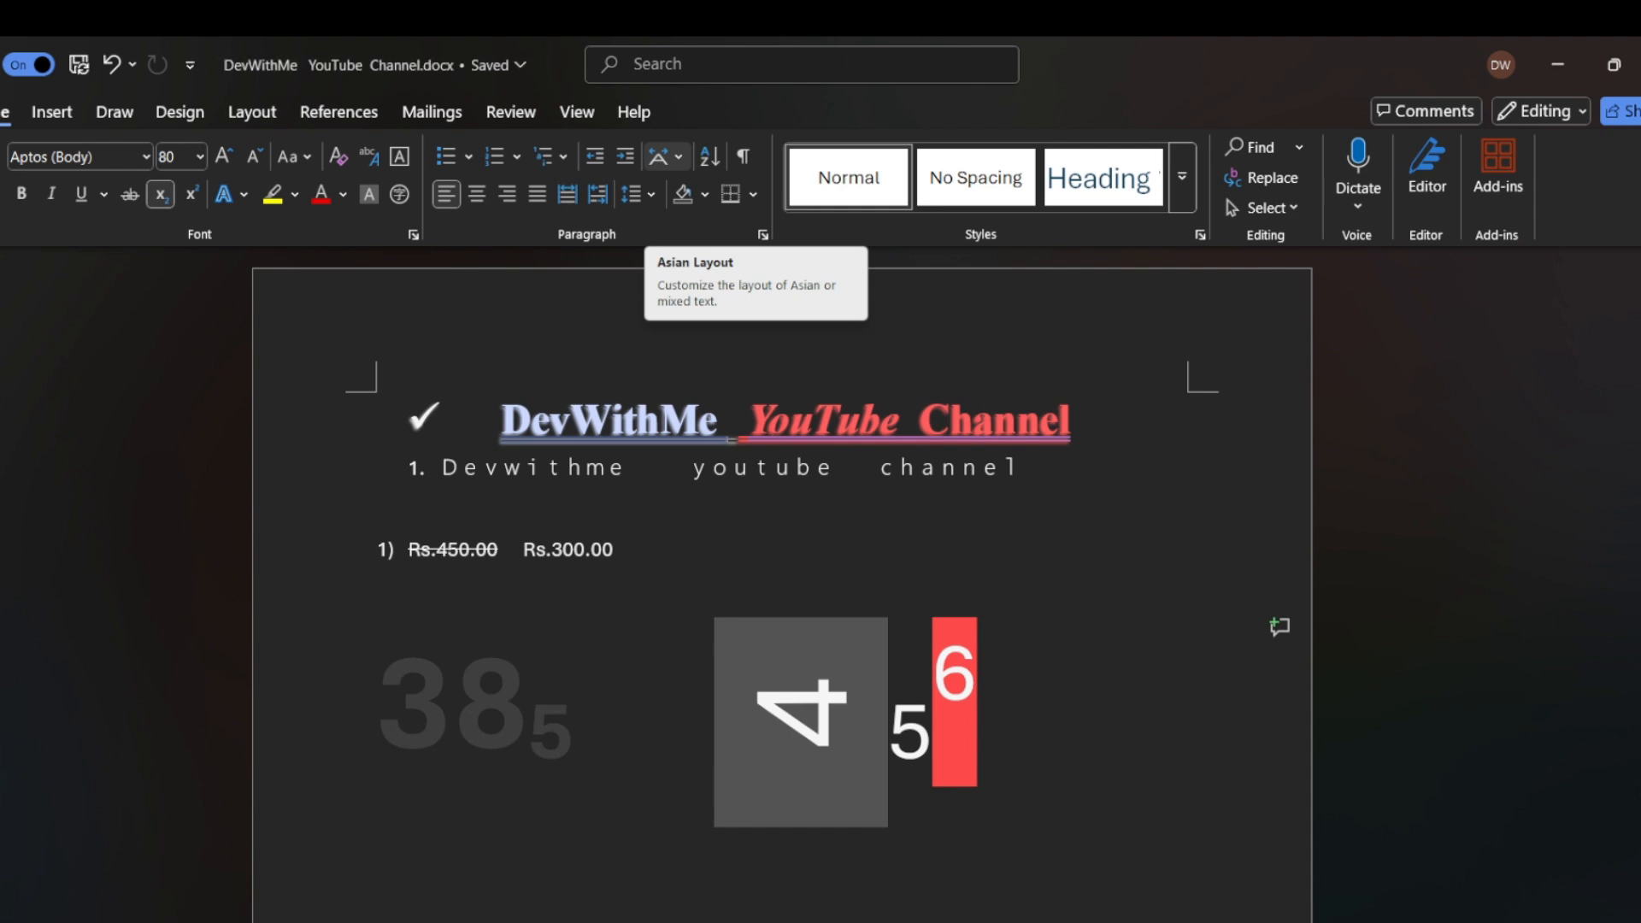
{"action": "left_click", "coordinate": [666, 157]}
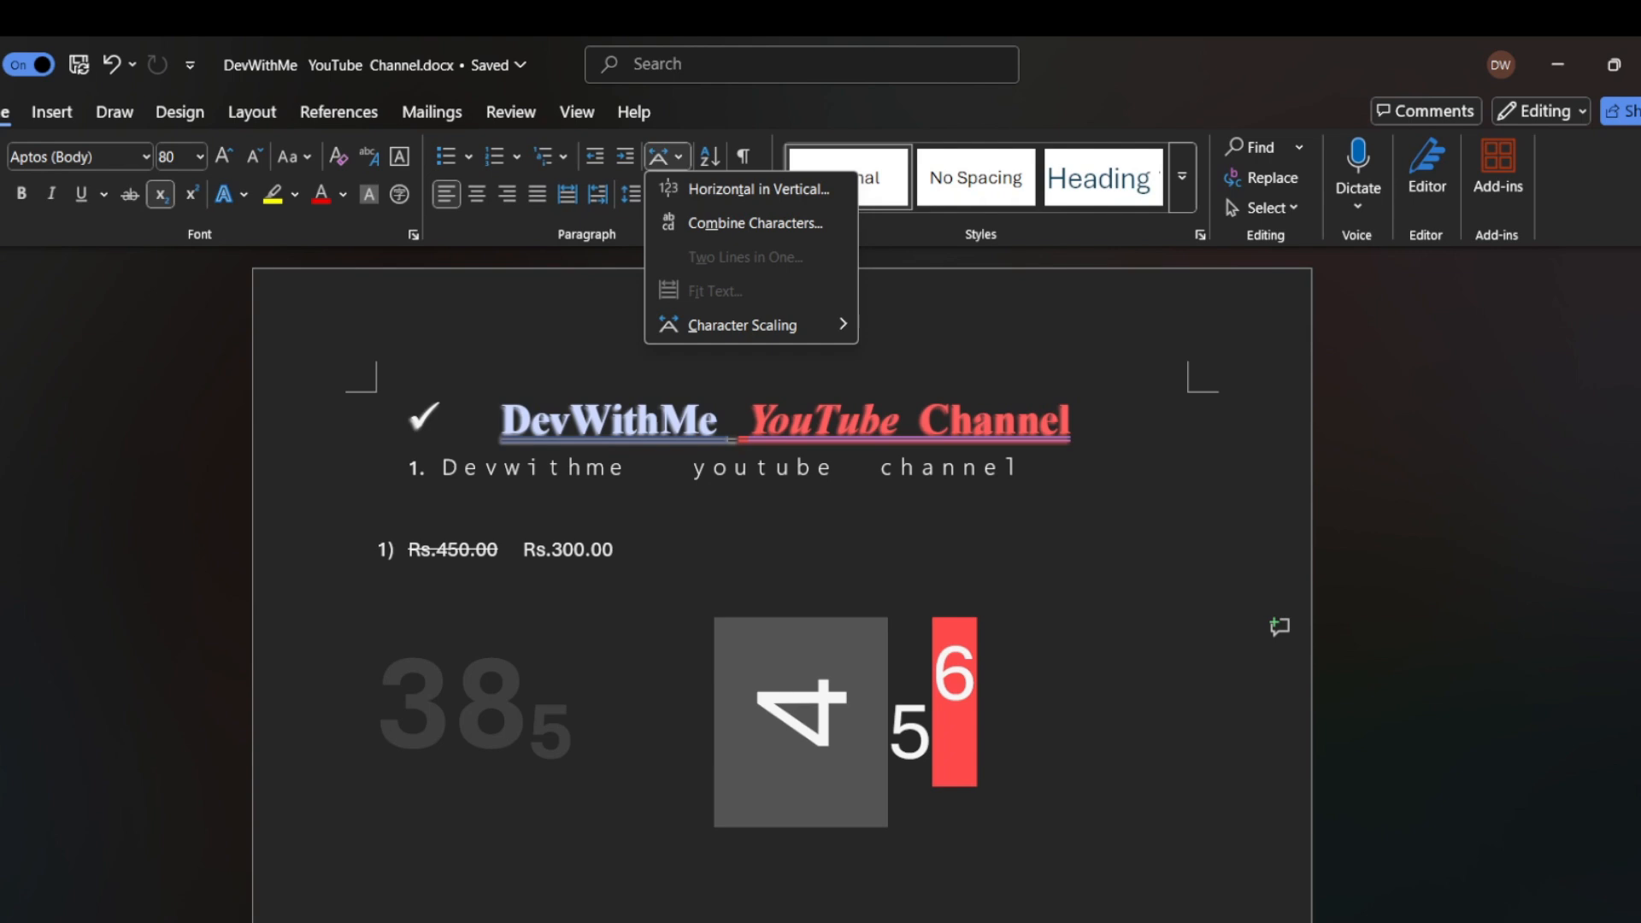
{"action": "left_click", "coordinate": [756, 223]}
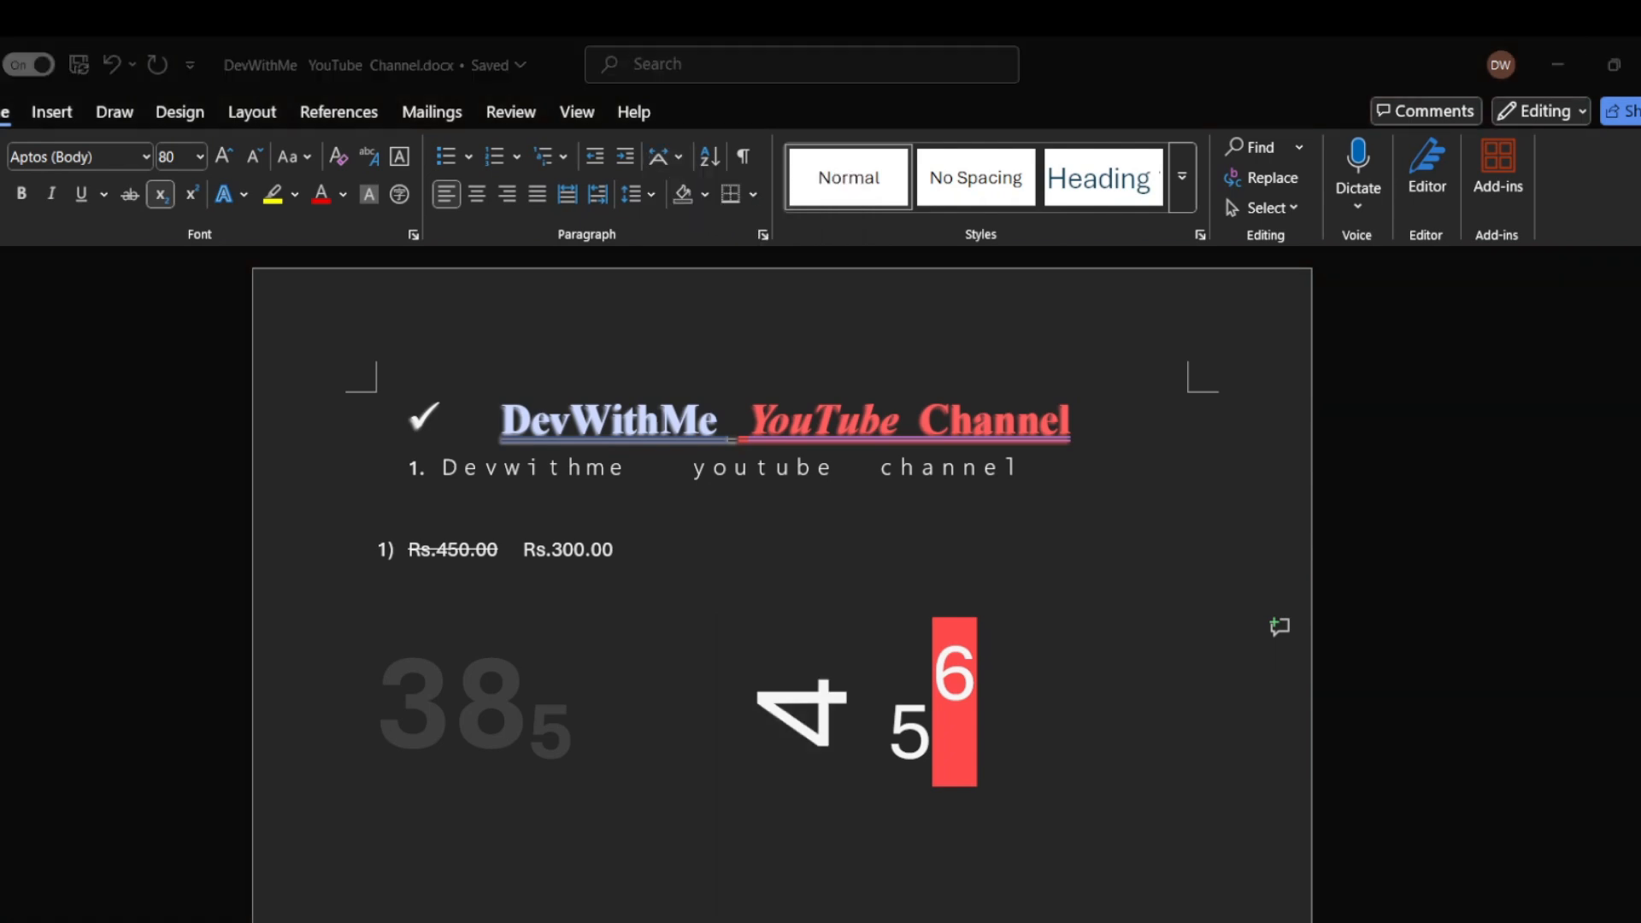
{"action": "key", "text": "Return"}
- Start Combine Characters on the rotated 4 and choose the Daytona Light font
{"action": "left_click", "coordinate": [716, 718]}
{"action": "left_click_drag", "start_coordinate": [716, 718], "coordinate": [886, 718]}
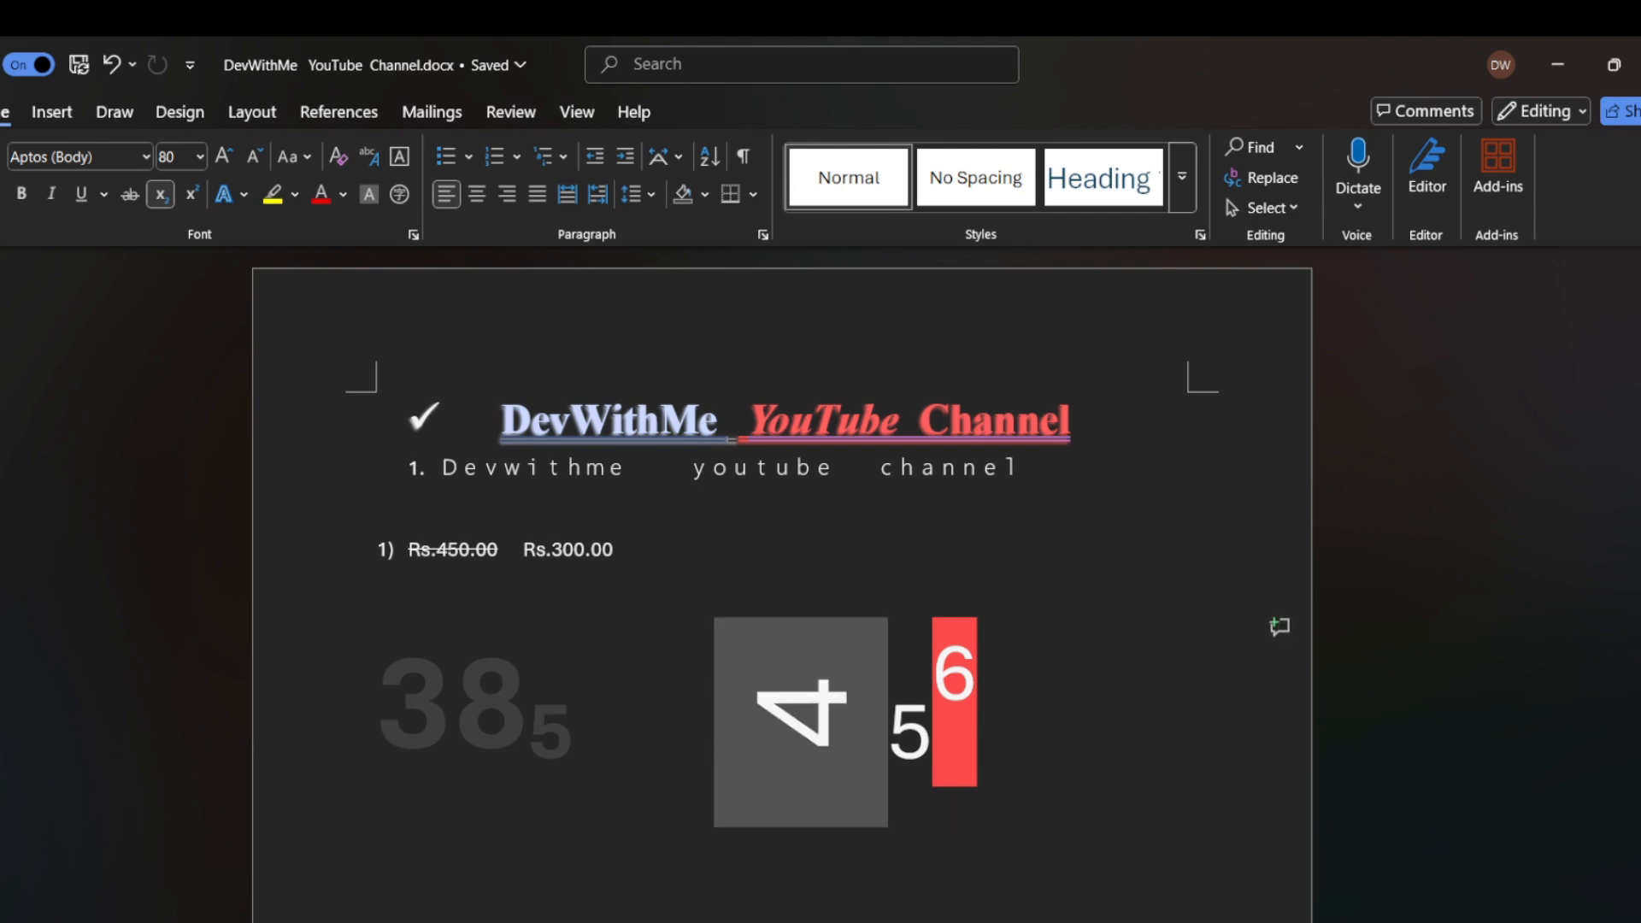
{"action": "left_click", "coordinate": [666, 157]}
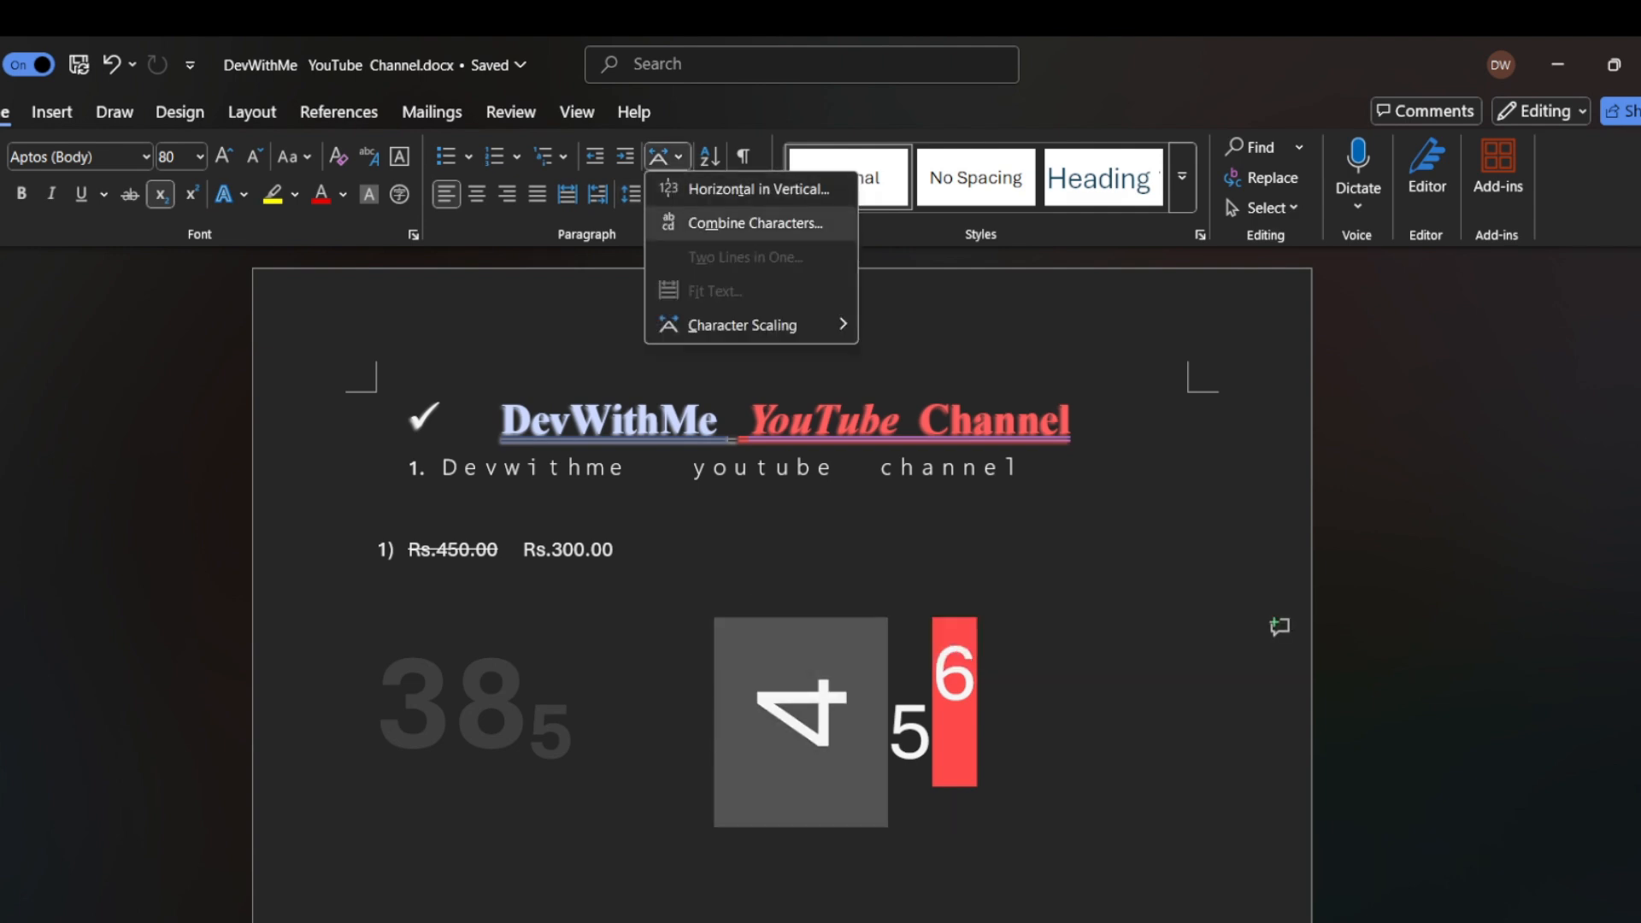
{"action": "left_click", "coordinate": [756, 223]}
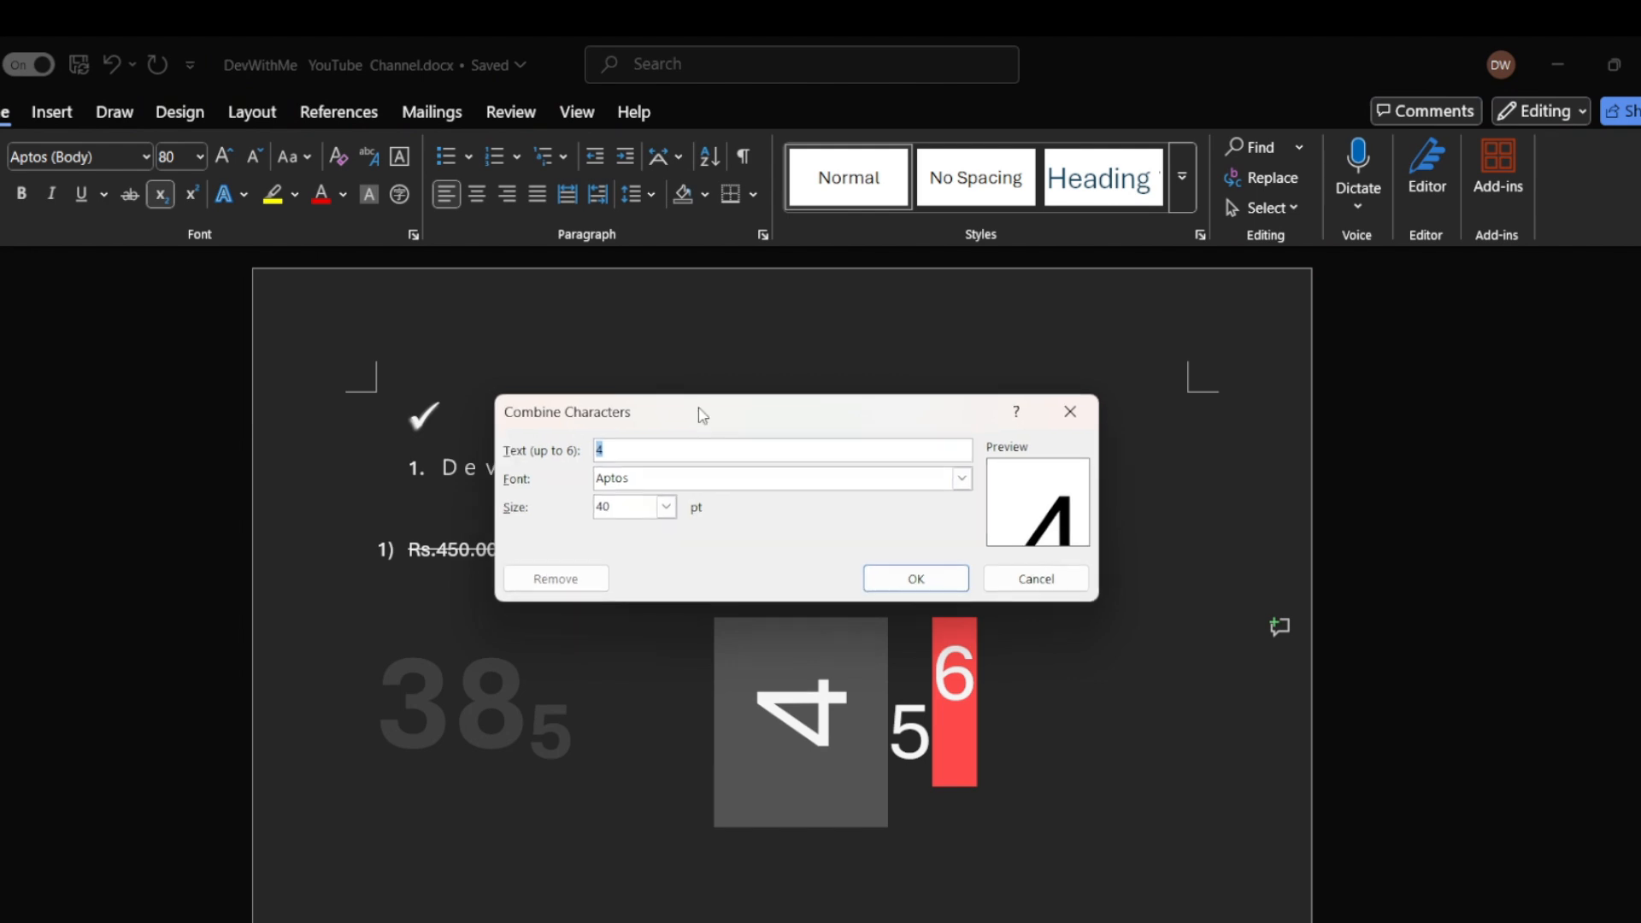
{"action": "left_click_drag", "start_coordinate": [696, 414], "coordinate": [396, 164]}
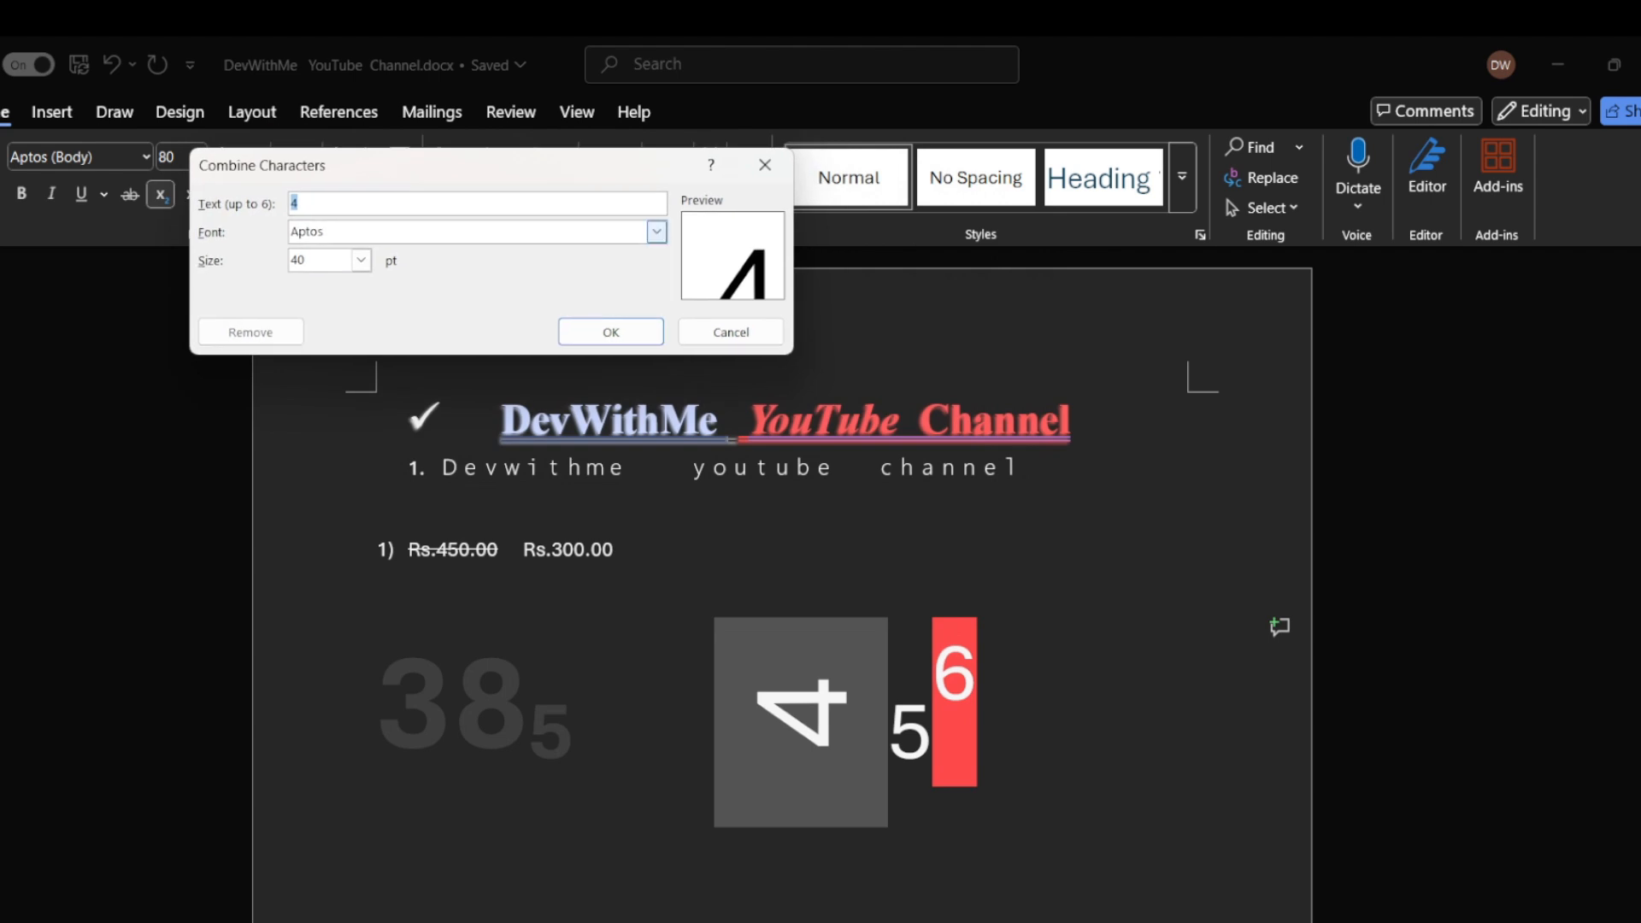
{"action": "key", "text": "Tab"}
{"action": "left_click", "coordinate": [656, 232]}
{"action": "scroll", "coordinate": [468, 295], "scroll_direction": "down", "scroll_amount": 5}
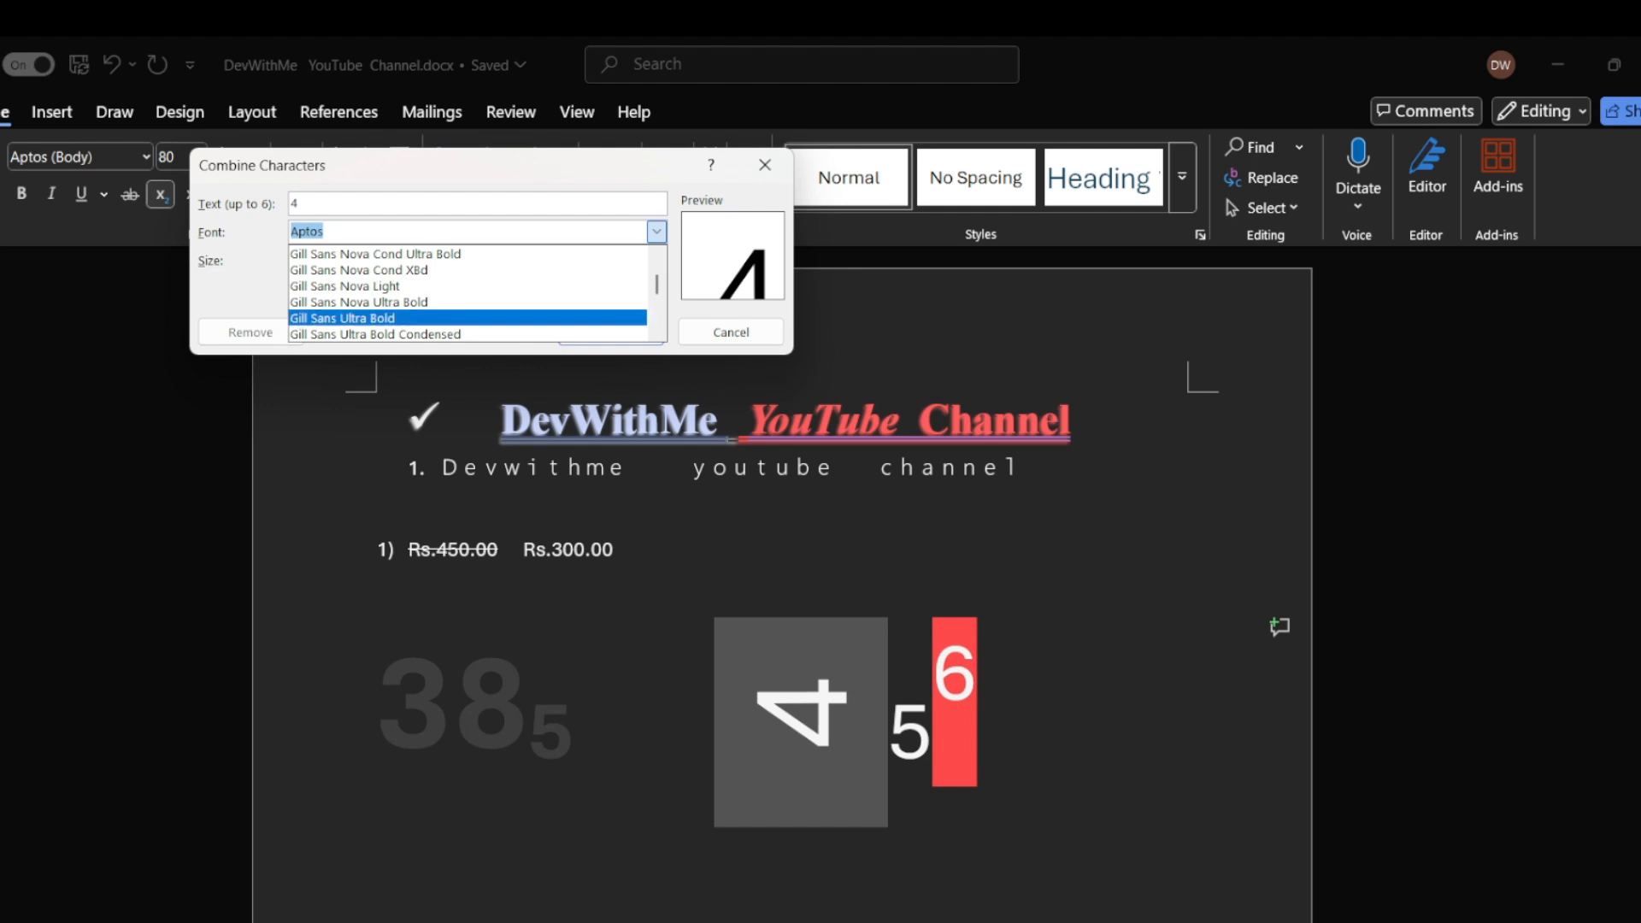
{"action": "scroll", "coordinate": [469, 295], "scroll_direction": "down", "scroll_amount": 10}
{"action": "scroll", "coordinate": [468, 295], "scroll_direction": "up", "scroll_amount": 10}
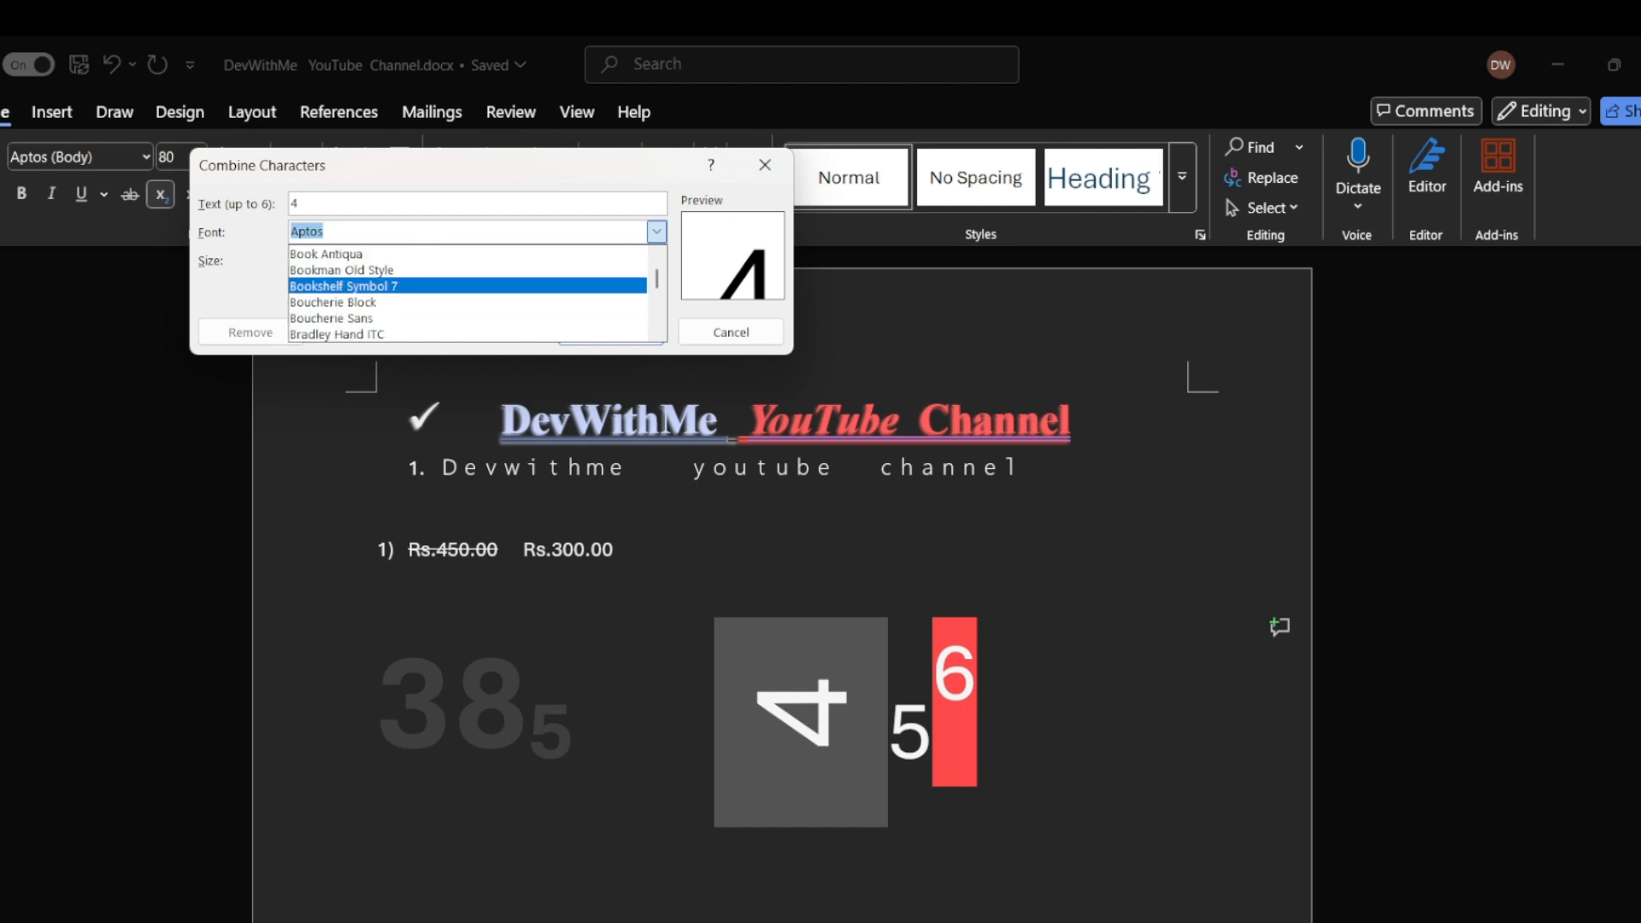
{"action": "scroll", "coordinate": [468, 295], "scroll_direction": "up", "scroll_amount": 10}
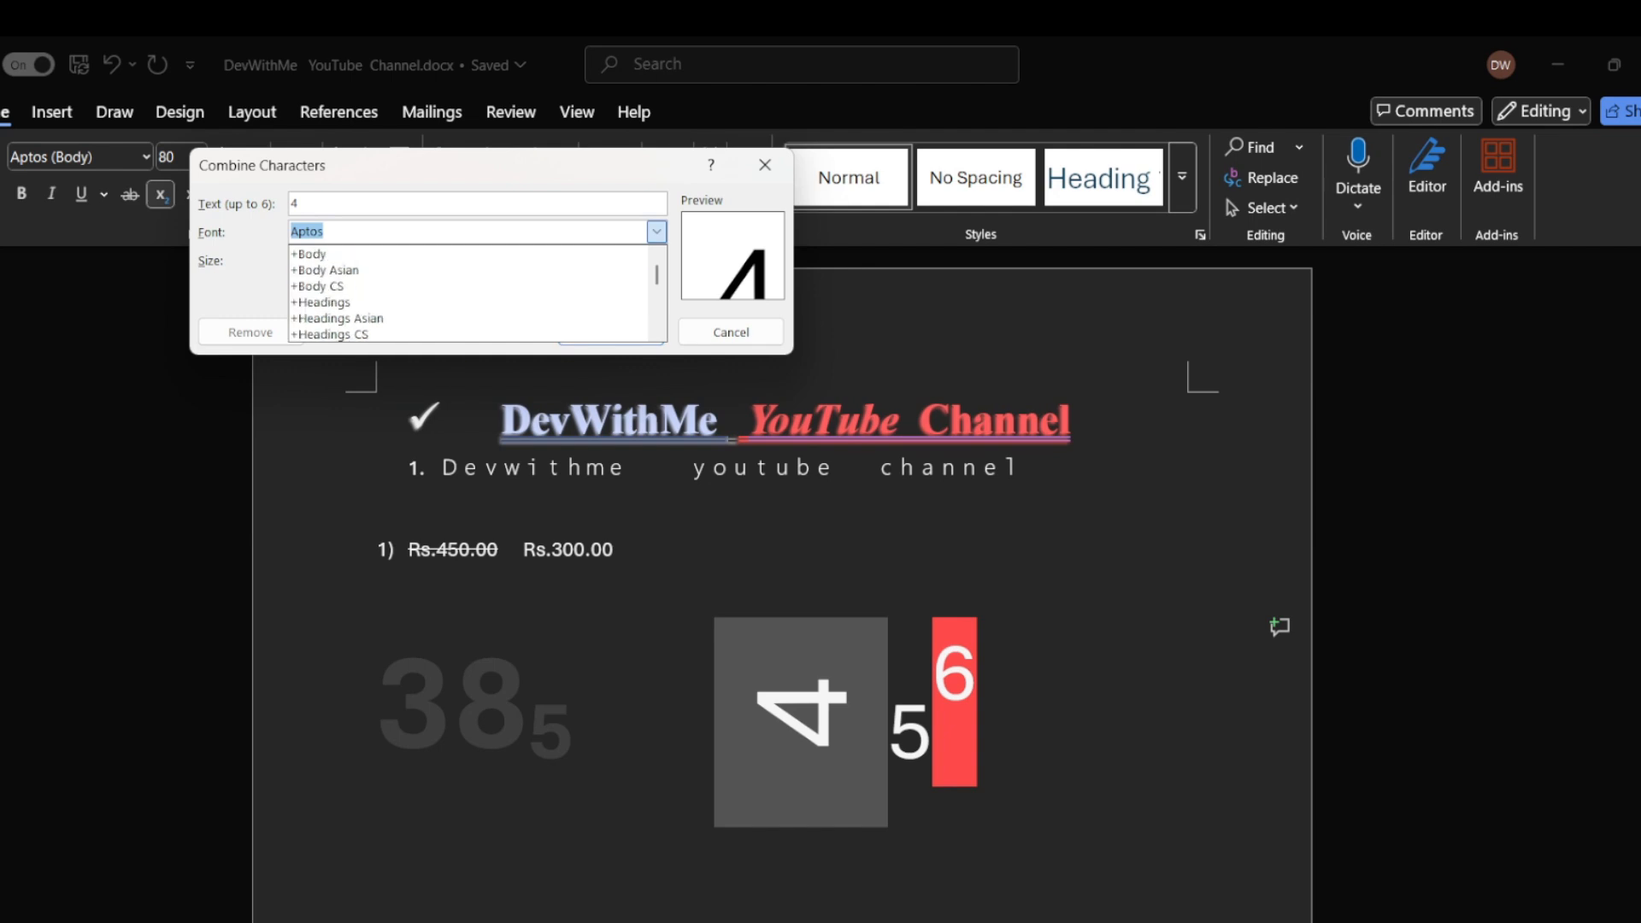
{"action": "scroll", "coordinate": [468, 295], "scroll_direction": "down", "scroll_amount": 15}
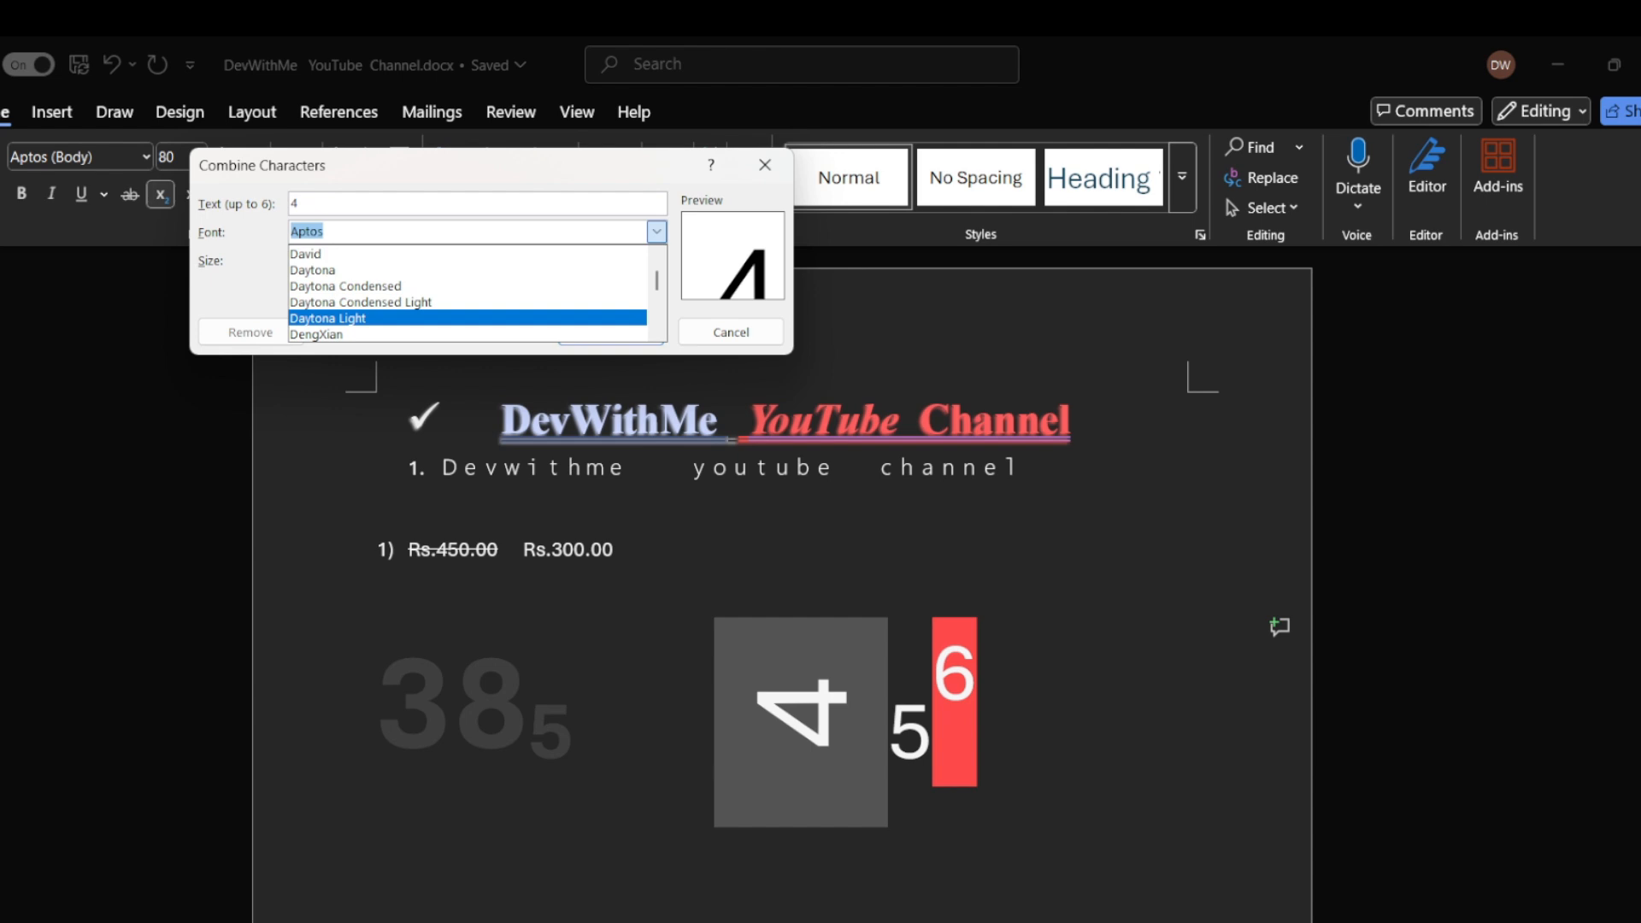
{"action": "left_click", "coordinate": [342, 318]}
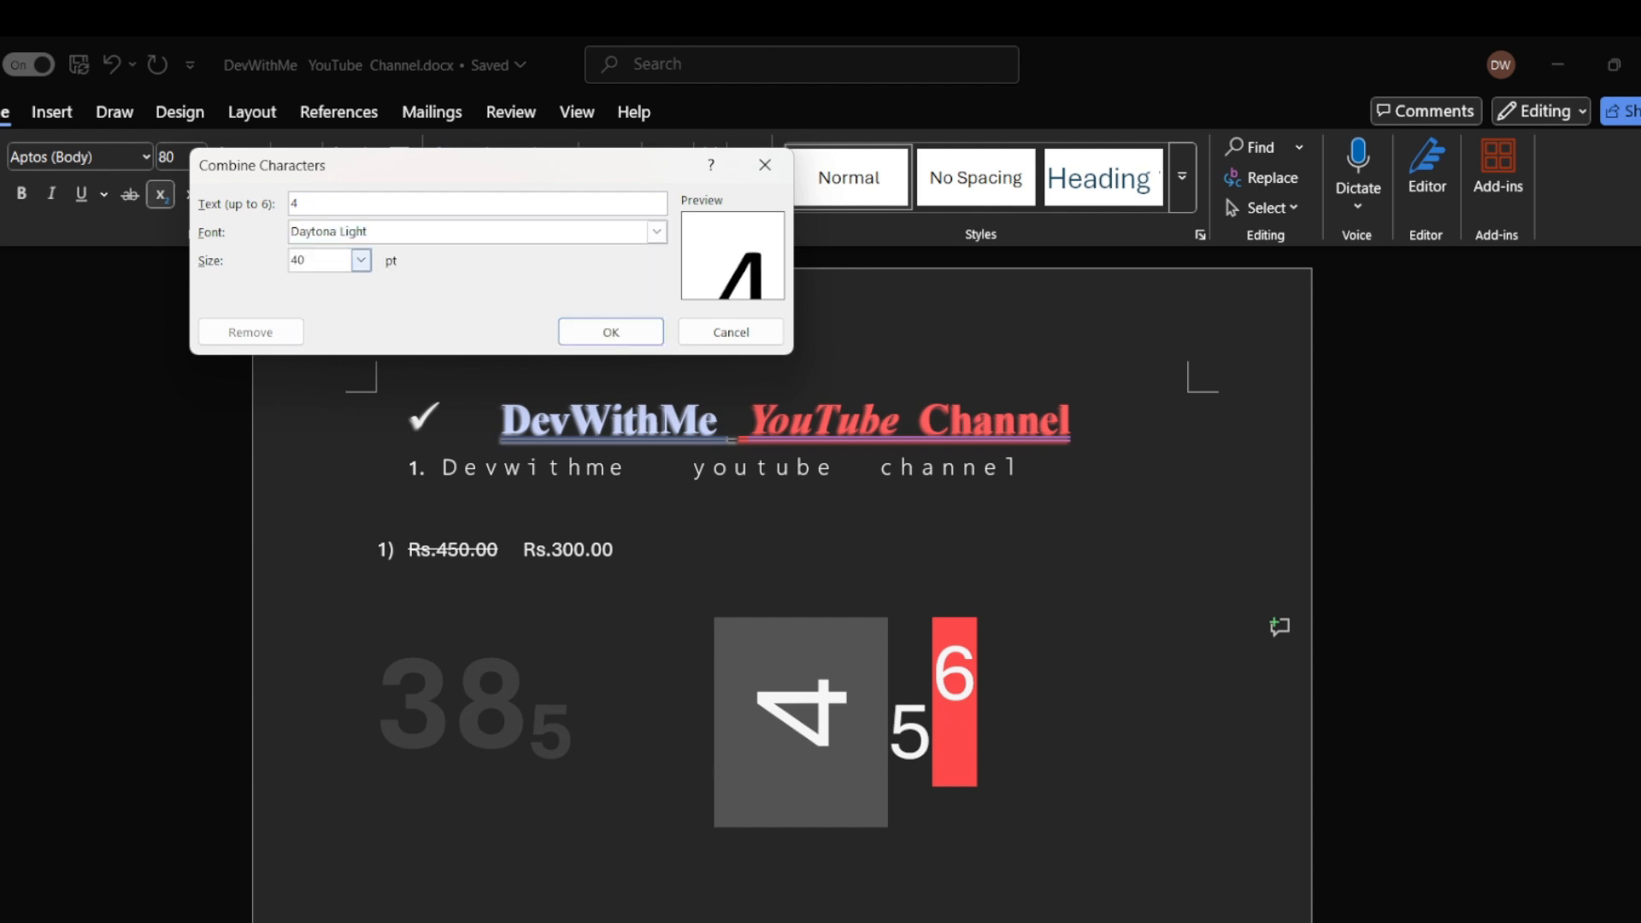
- Try combined-character sizes of 72, 28 and 8 pt for the 4
{"action": "left_click", "coordinate": [360, 260]}
{"action": "scroll", "coordinate": [320, 314], "scroll_direction": "down", "scroll_amount": 5}
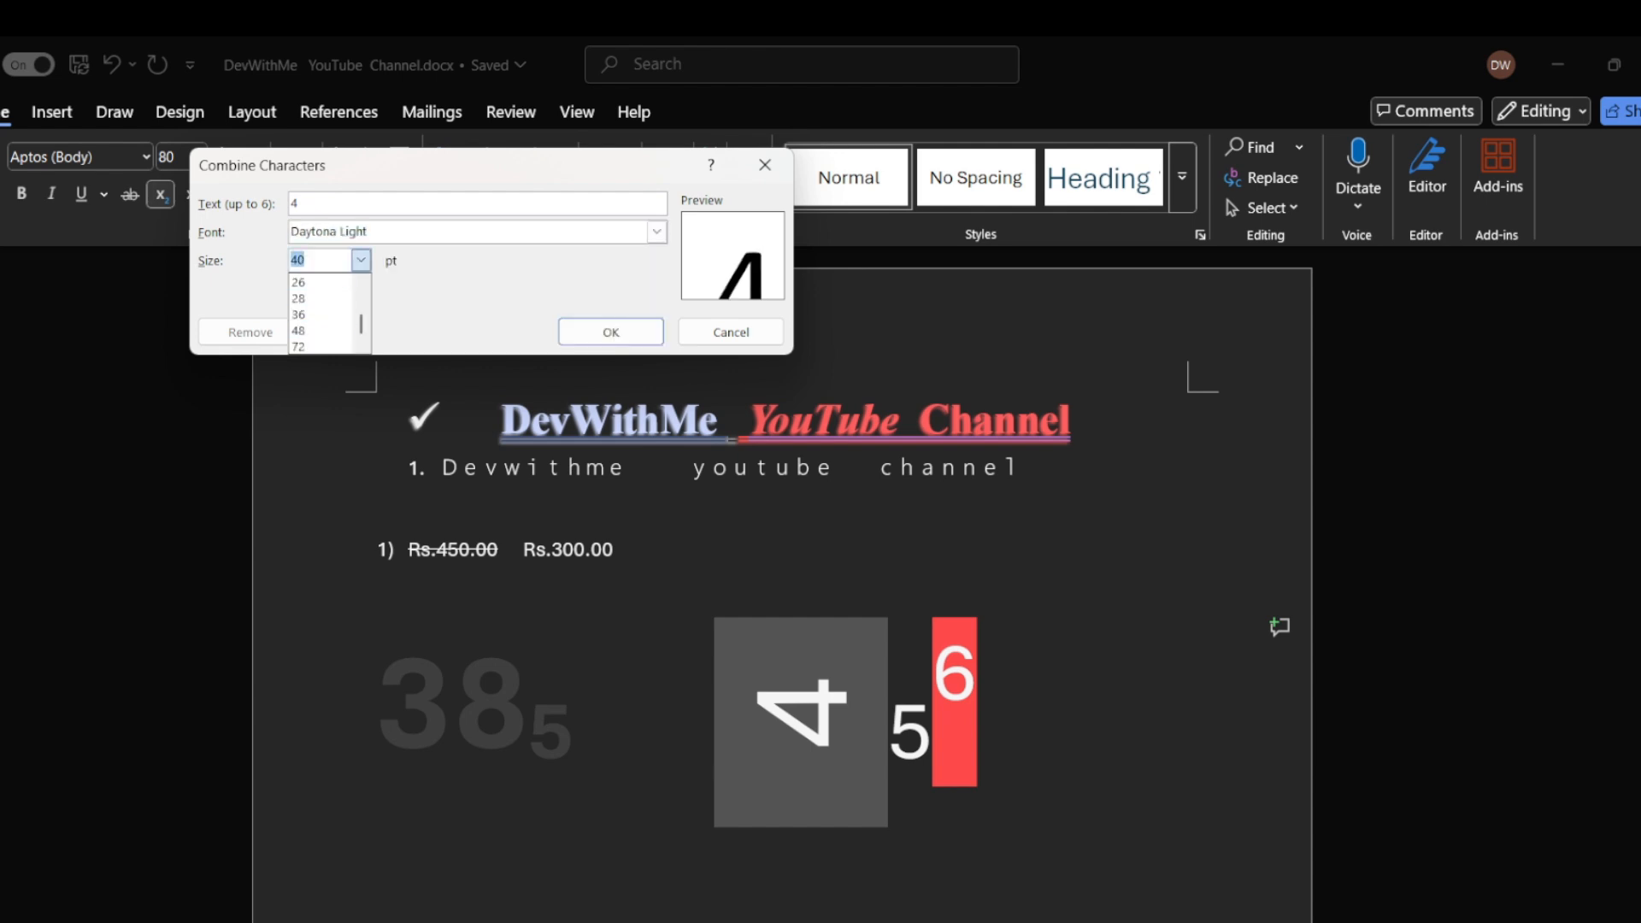
{"action": "left_click", "coordinate": [320, 345]}
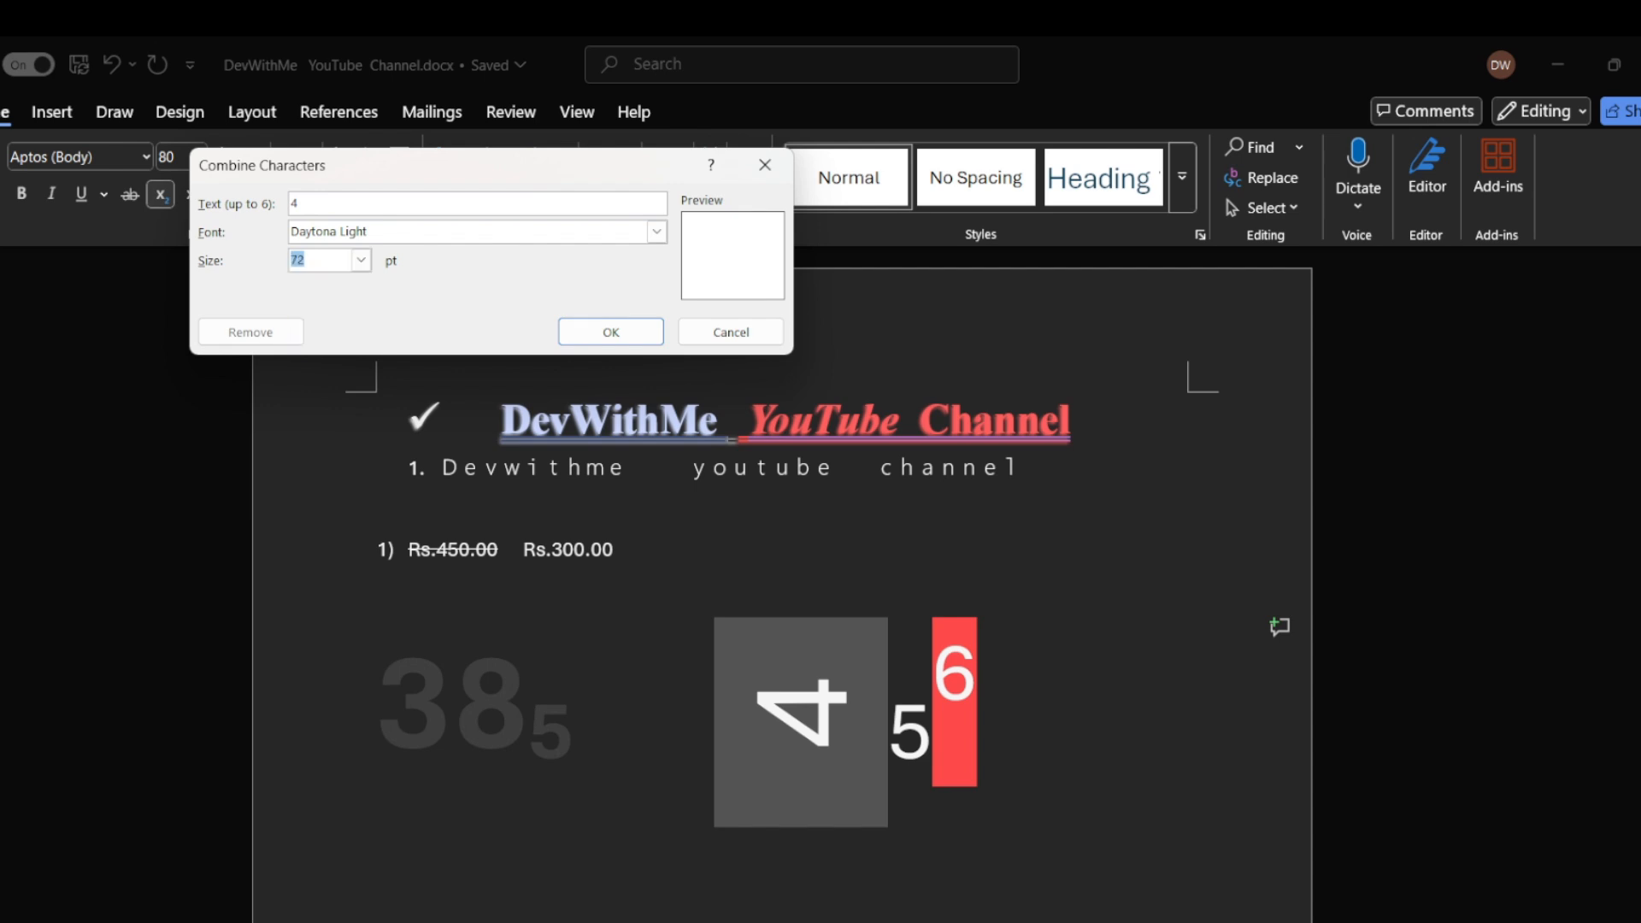
{"action": "left_click", "coordinate": [360, 259]}
{"action": "left_click", "coordinate": [320, 314]}
{"action": "left_click", "coordinate": [360, 259]}
{"action": "left_click", "coordinate": [321, 297]}
{"action": "left_click", "coordinate": [360, 260]}
{"action": "scroll", "coordinate": [321, 314], "scroll_direction": "up", "scroll_amount": 5}
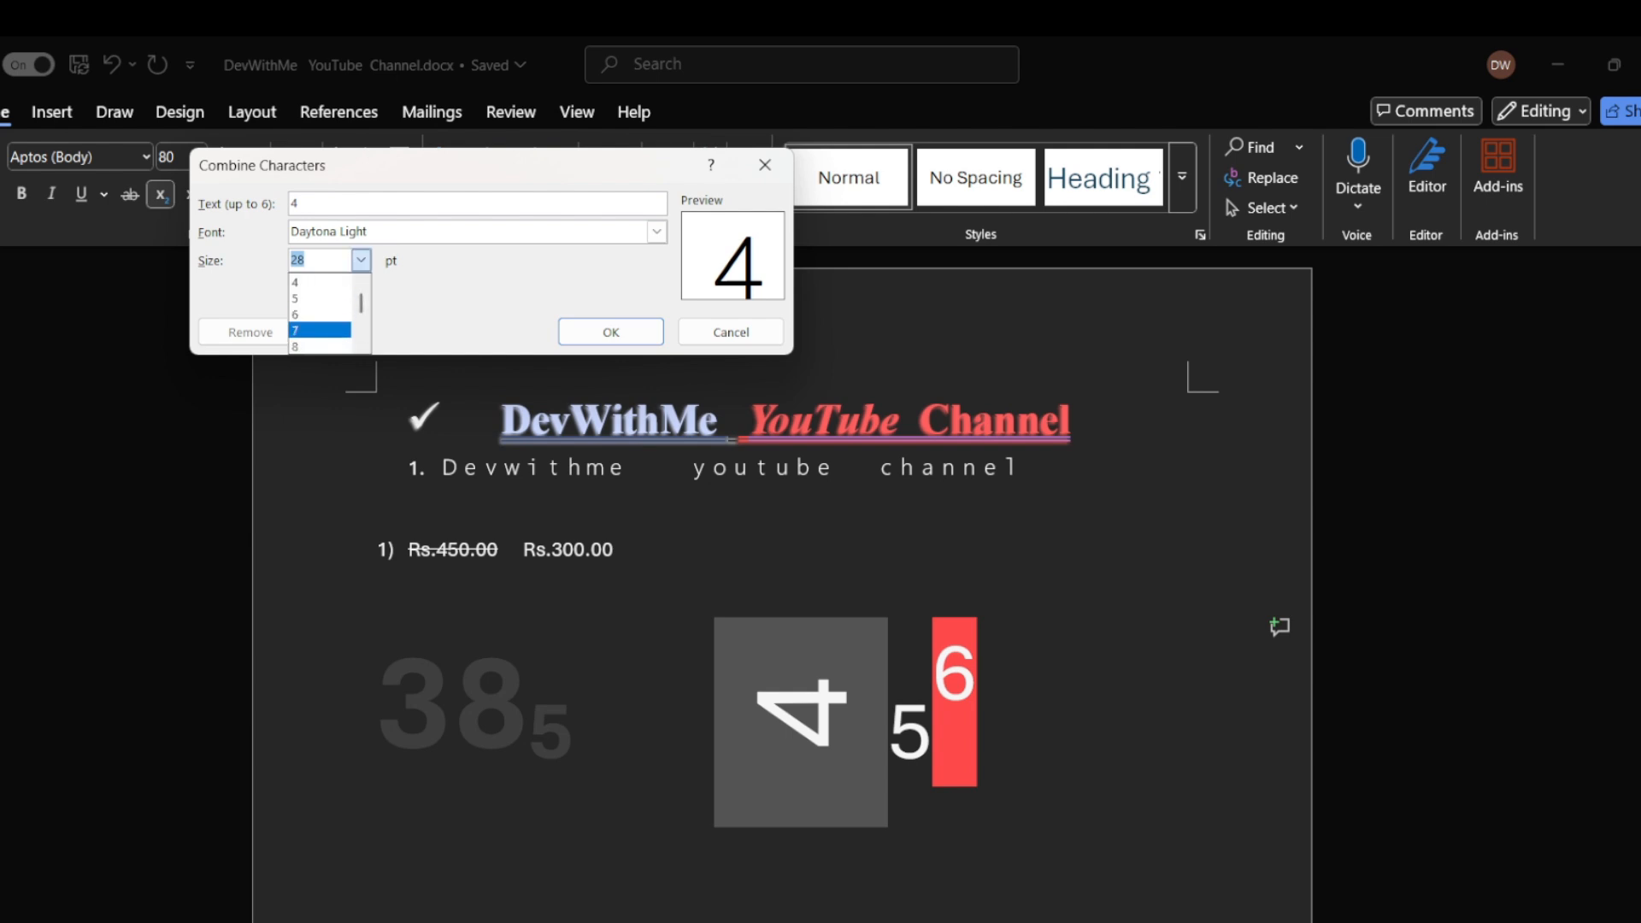
{"action": "left_click", "coordinate": [308, 347]}
- Try combined-character sizes of 10 and 14 pt for the 4
{"action": "left_click", "coordinate": [361, 260]}
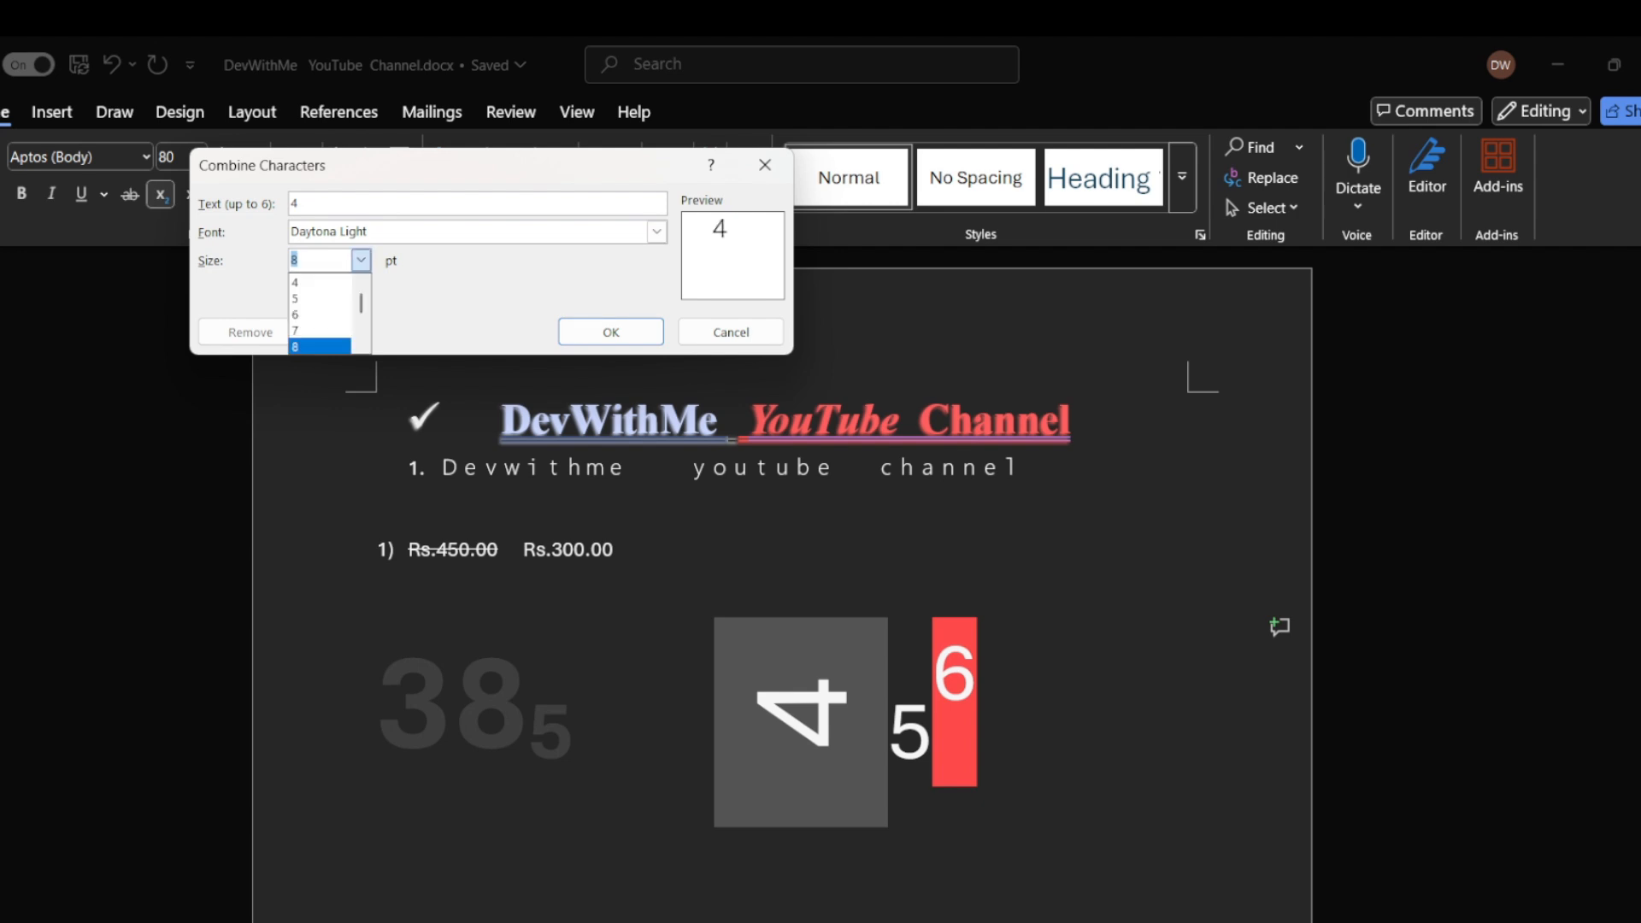
{"action": "scroll", "coordinate": [320, 313], "scroll_direction": "down", "scroll_amount": 1}
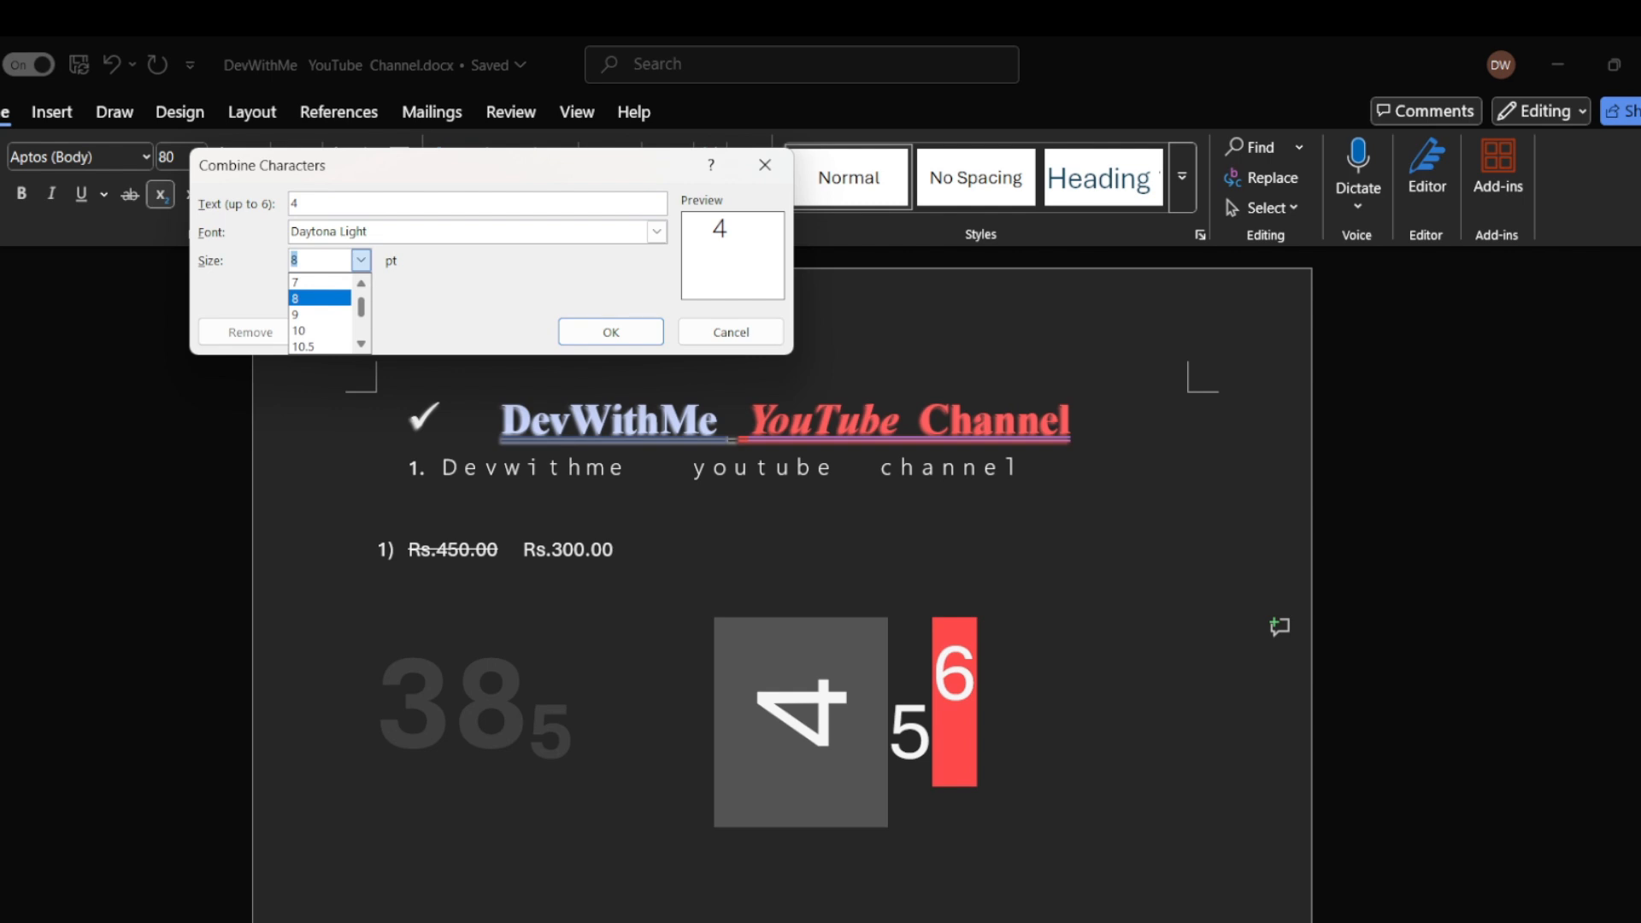
{"action": "left_click", "coordinate": [319, 330]}
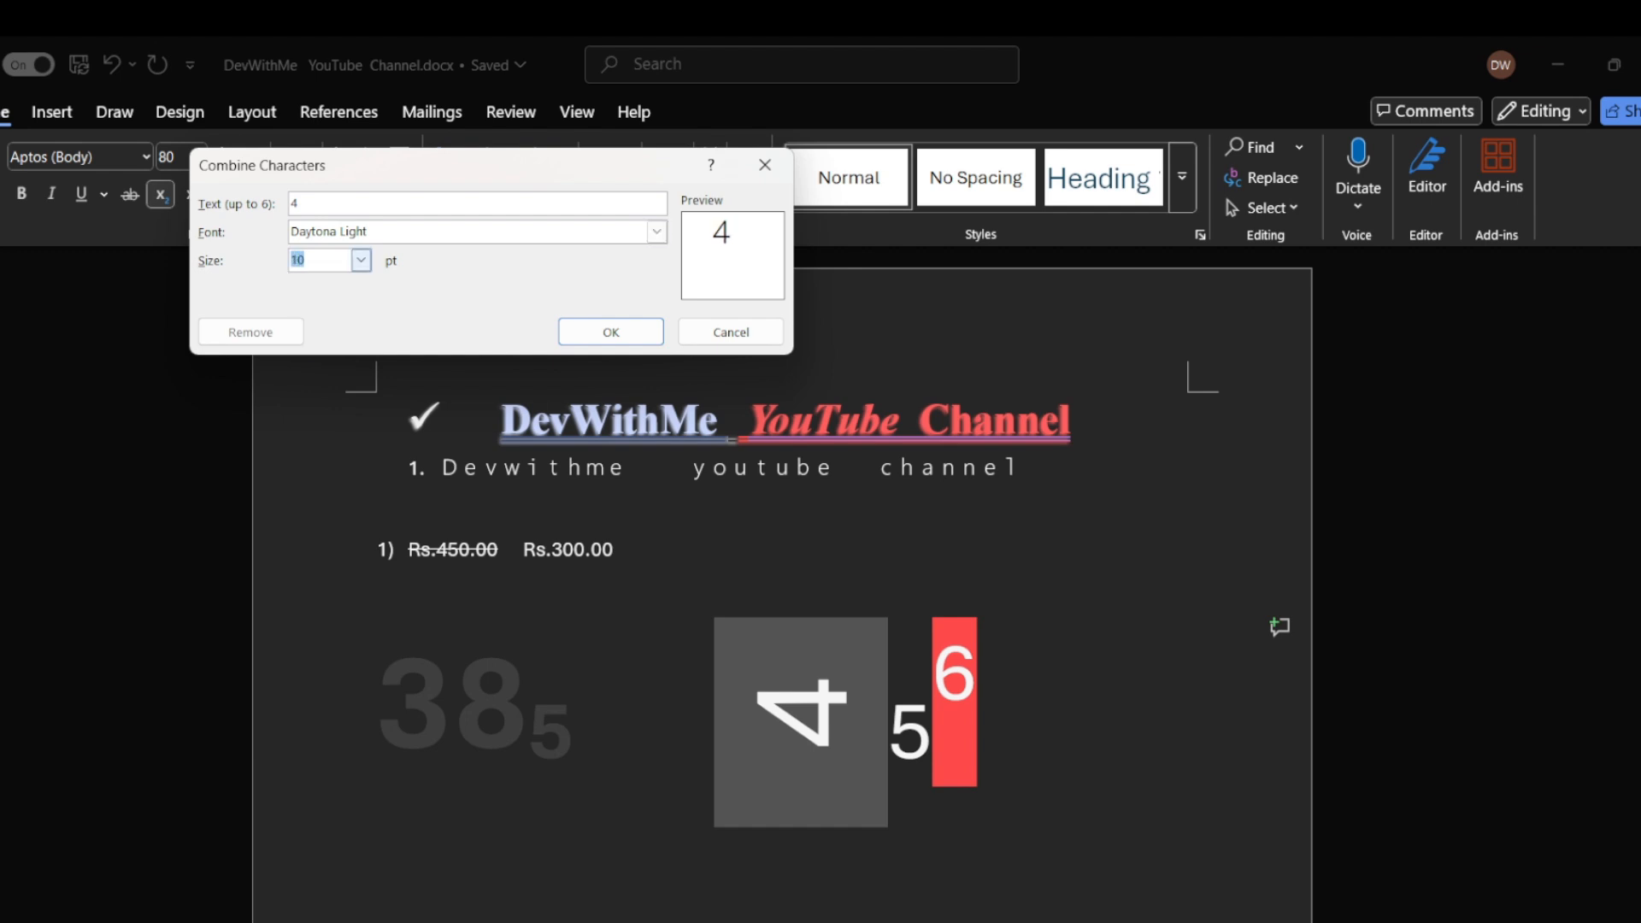
{"action": "left_click", "coordinate": [361, 261]}
{"action": "left_click", "coordinate": [319, 344]}
{"action": "left_click", "coordinate": [361, 260]}
{"action": "scroll", "coordinate": [361, 261], "scroll_direction": "down", "scroll_amount": 3}
{"action": "left_click", "coordinate": [444, 287]}
{"action": "left_click", "coordinate": [361, 261]}
{"action": "left_click", "coordinate": [319, 330]}
- Set the combined-character size to 20 pt and apply it to the 4
{"action": "left_click", "coordinate": [360, 260]}
{"action": "key", "text": "Down"}
{"action": "key", "text": "Down"}
{"action": "key", "text": "Down"}
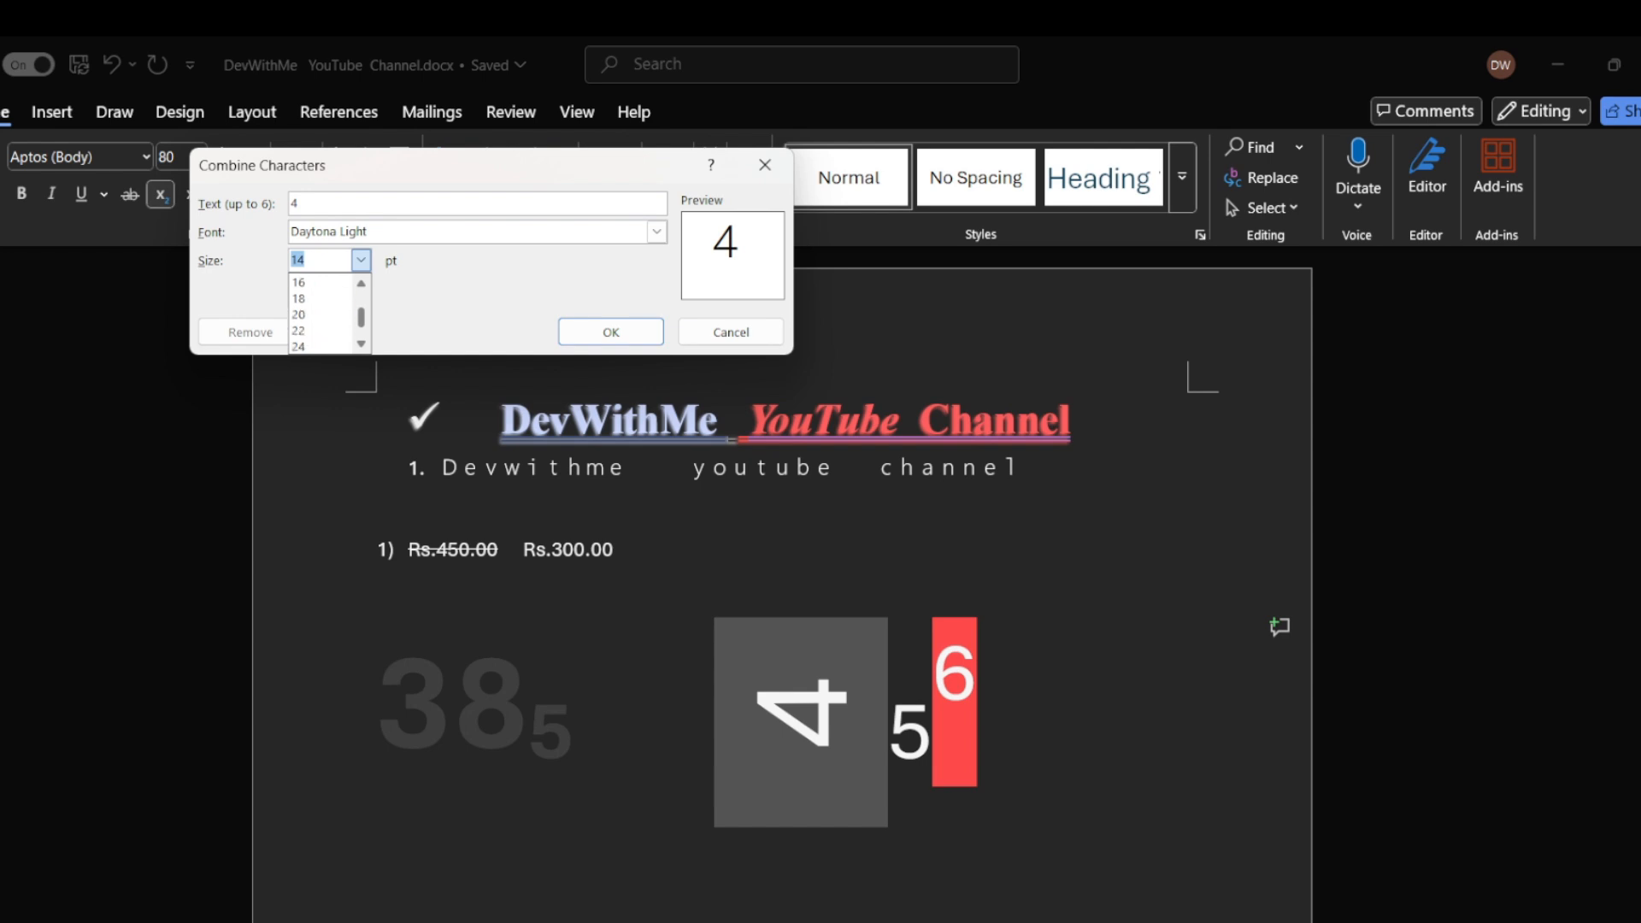
{"action": "key", "text": "Return"}
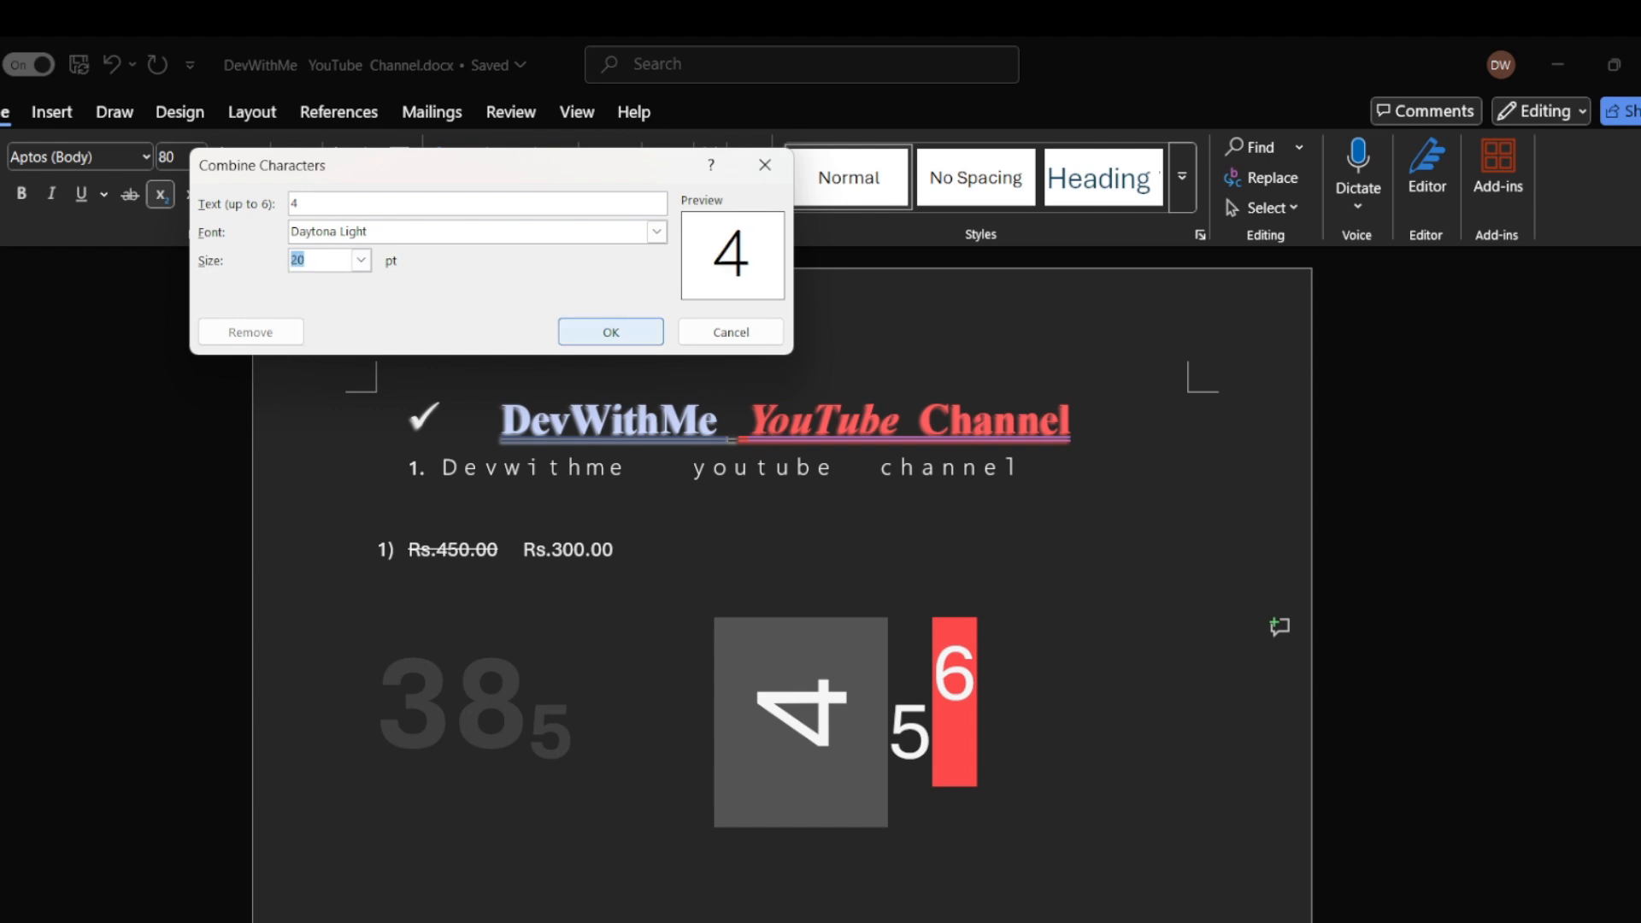
{"action": "left_click", "coordinate": [610, 331]}
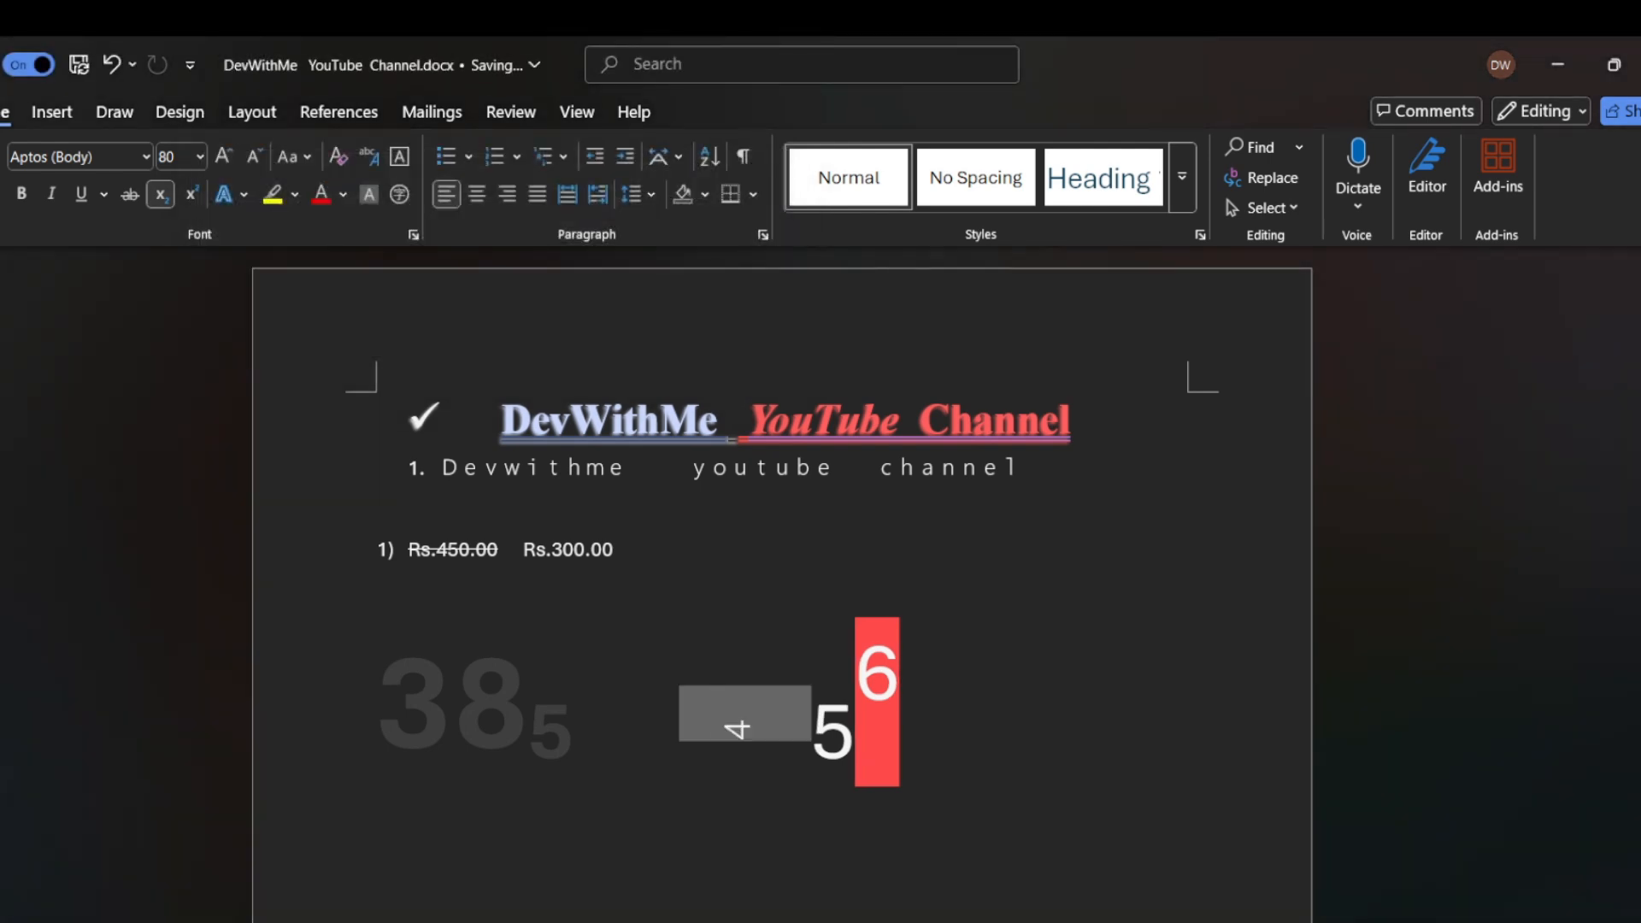
- Try to apply the Horizontal in Vertical layout to the combined 4
{"action": "double_click", "coordinate": [742, 729]}
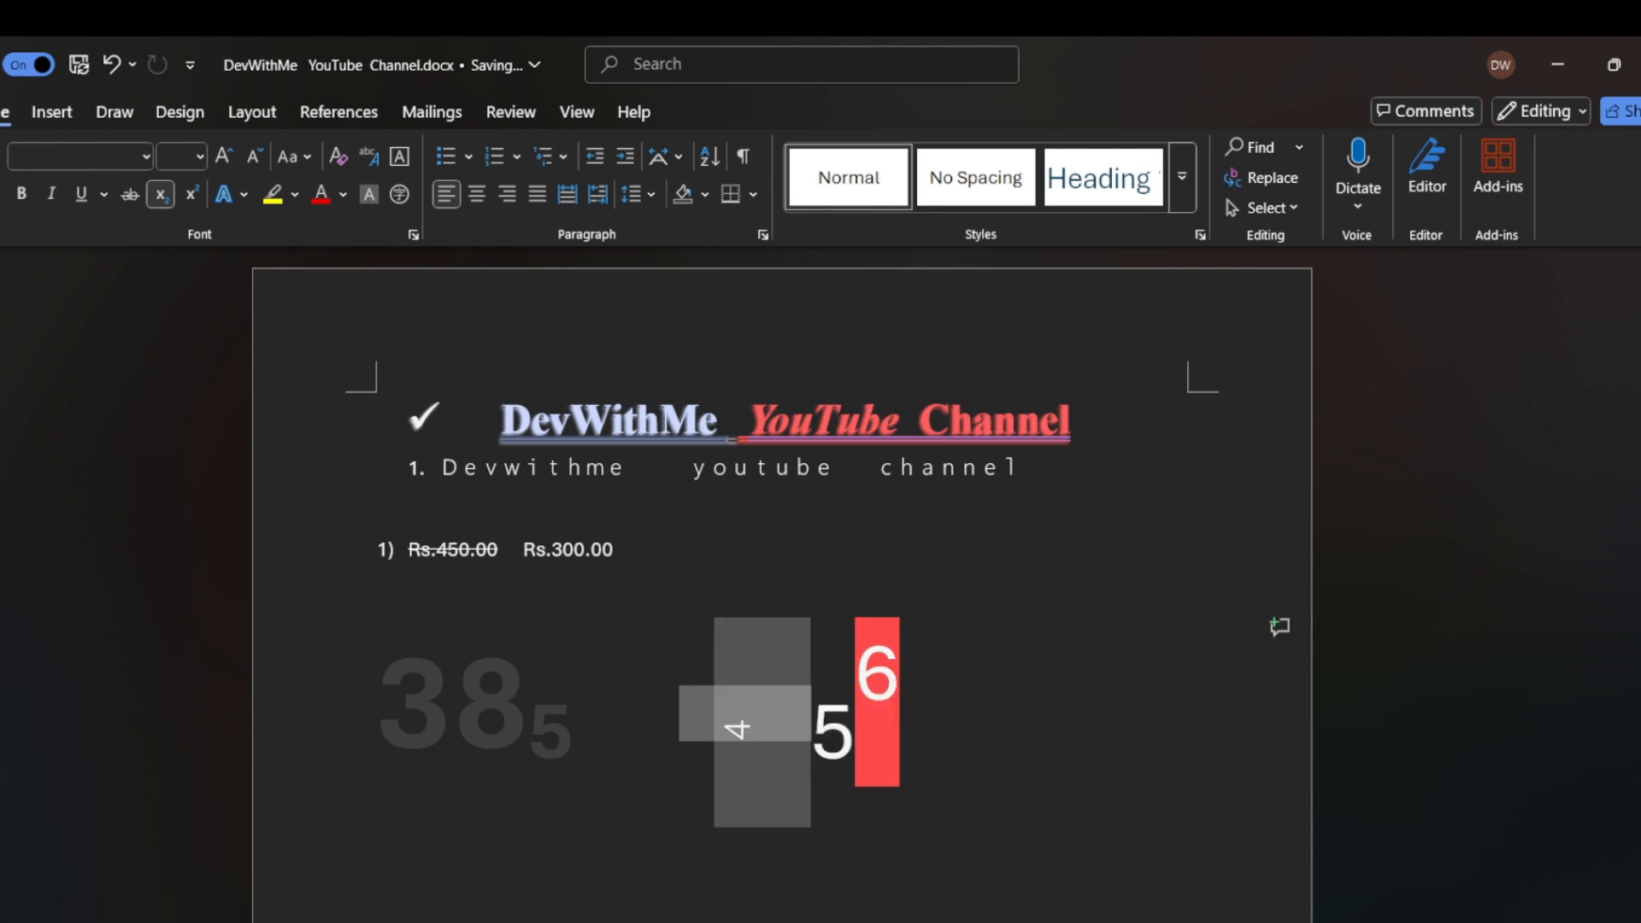
{"action": "left_click", "coordinate": [697, 731]}
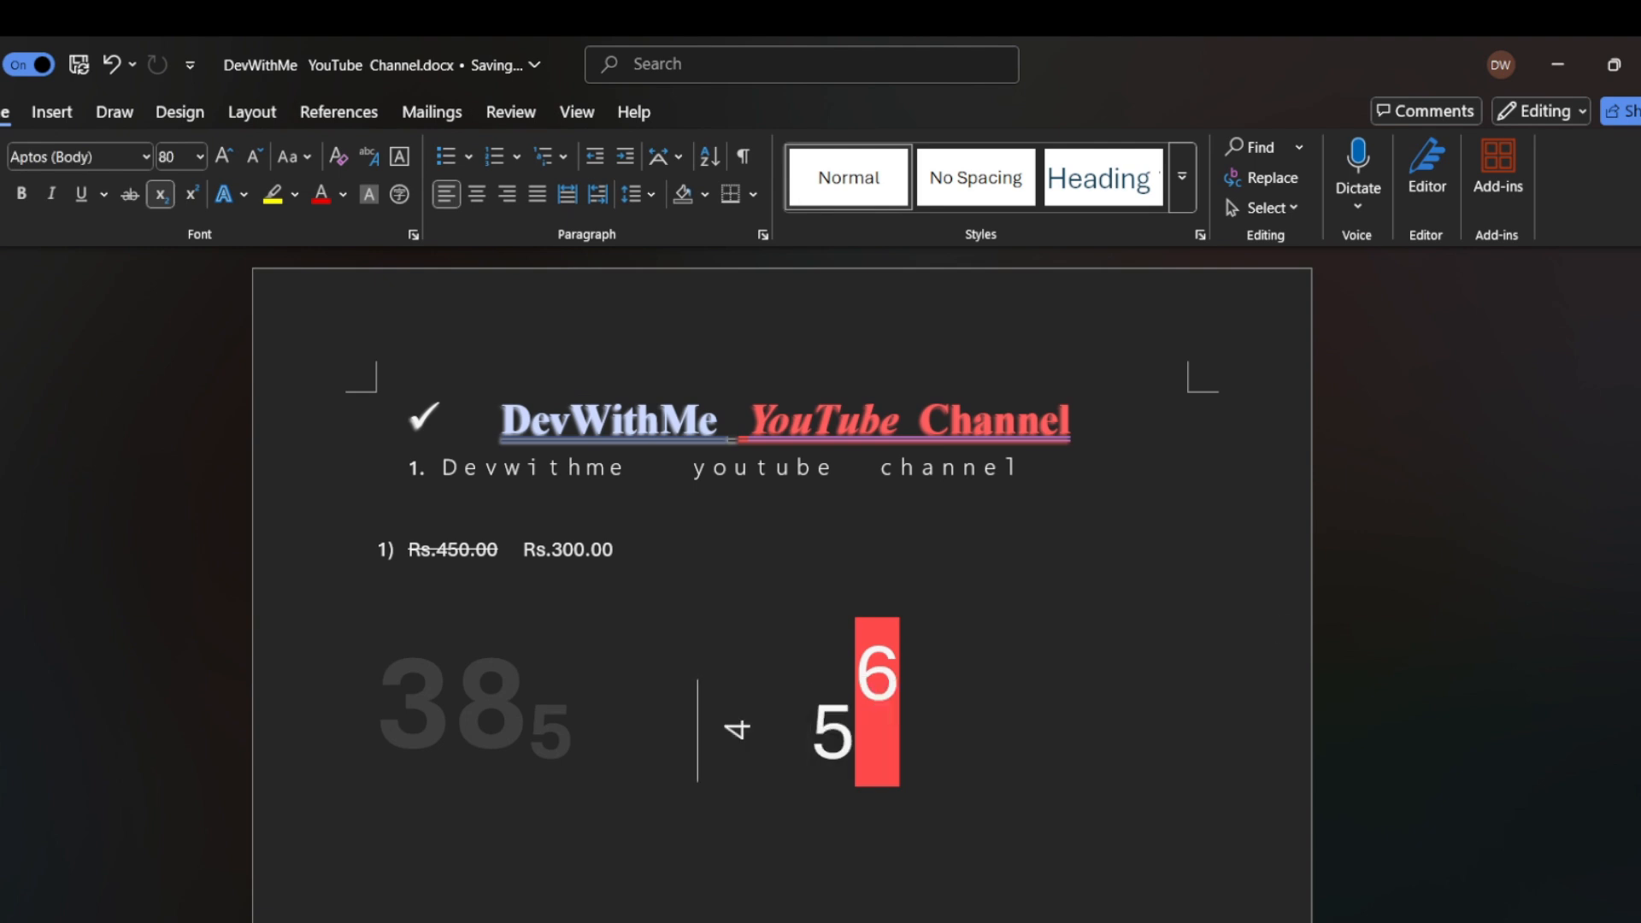
{"action": "mouse_move", "coordinate": [711, 731]}
{"action": "left_mouse_down"}
{"action": "mouse_move", "coordinate": [655, 731]}
{"action": "mouse_move", "coordinate": [739, 731]}
{"action": "left_mouse_up"}
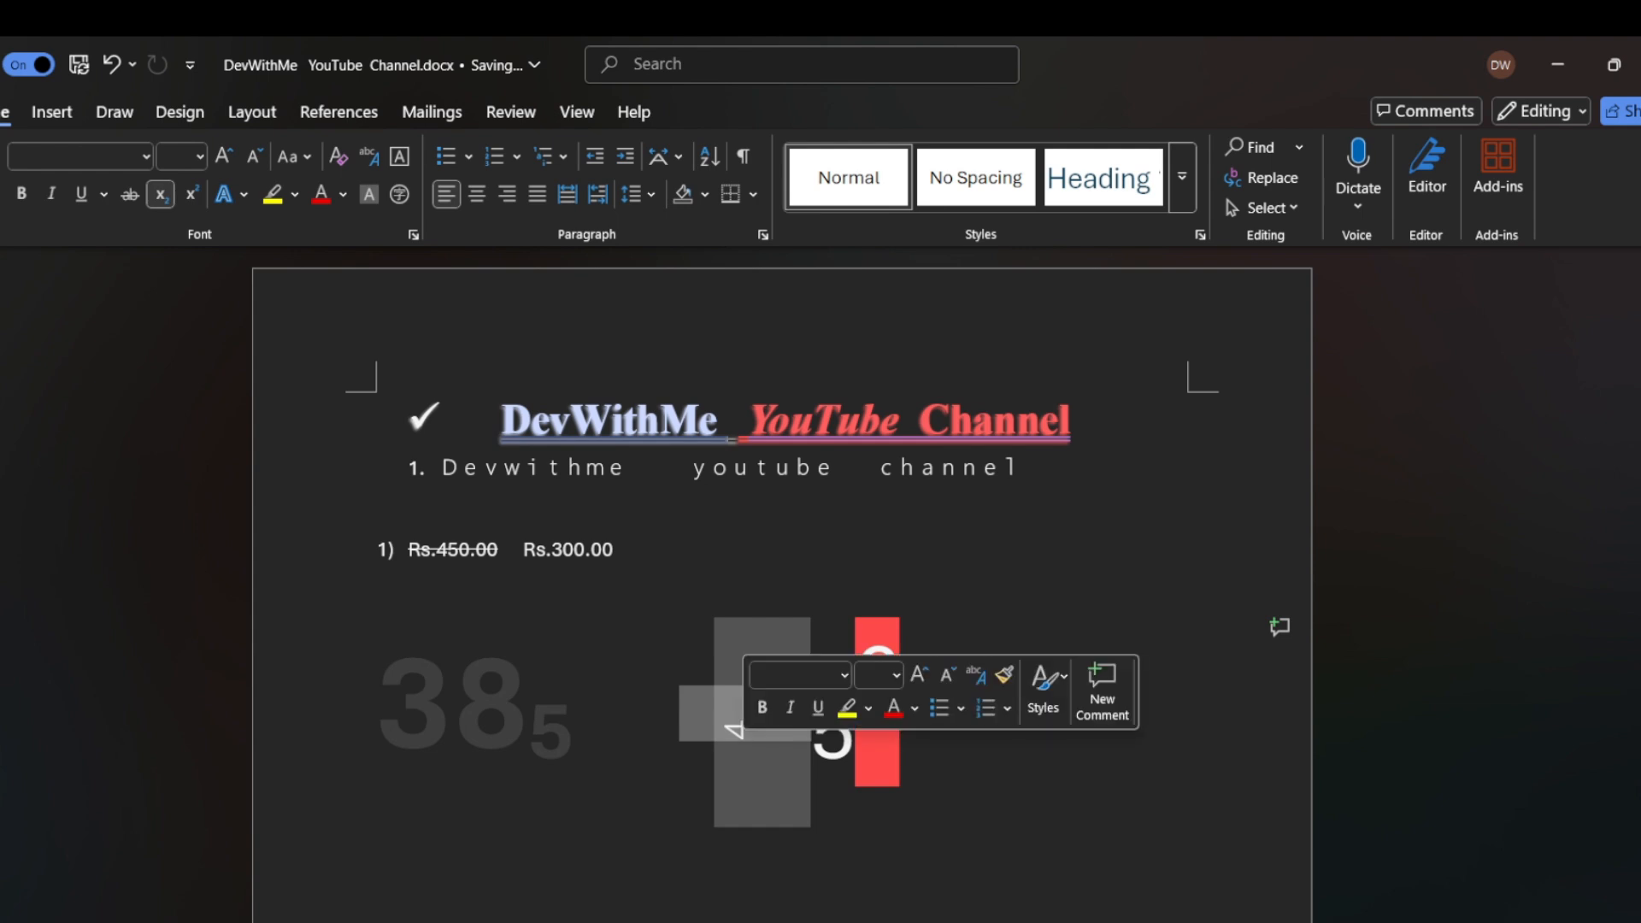
{"action": "left_click", "coordinate": [698, 731]}
{"action": "left_click_drag", "start_coordinate": [698, 730], "coordinate": [795, 731]}
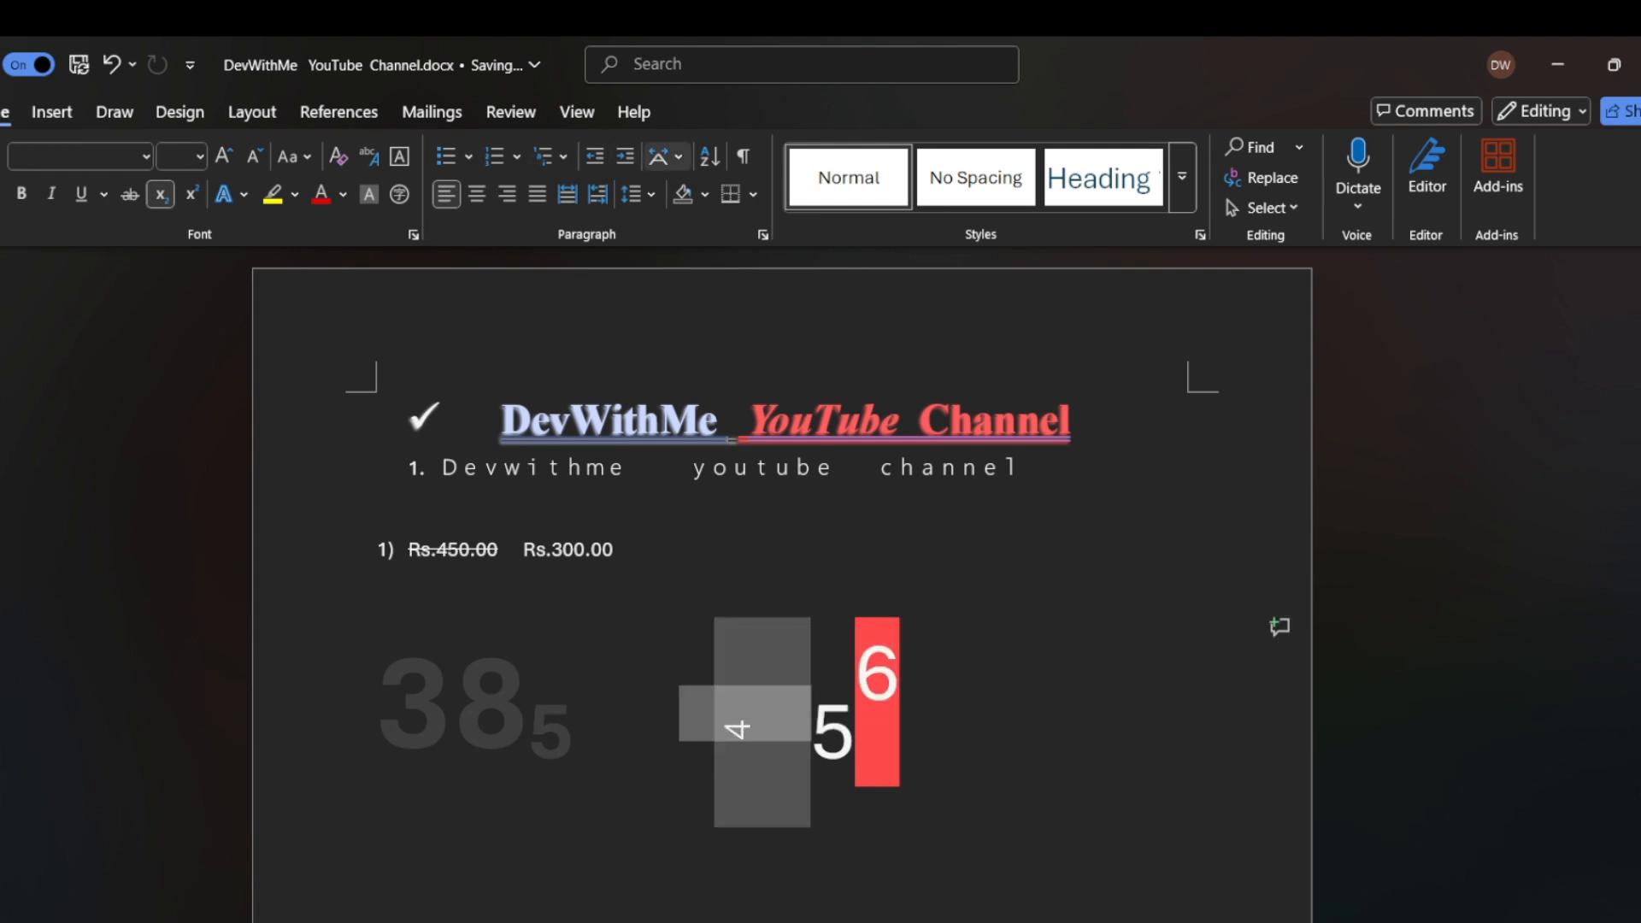
{"action": "left_click", "coordinate": [676, 157]}
{"action": "left_click", "coordinate": [727, 179]}
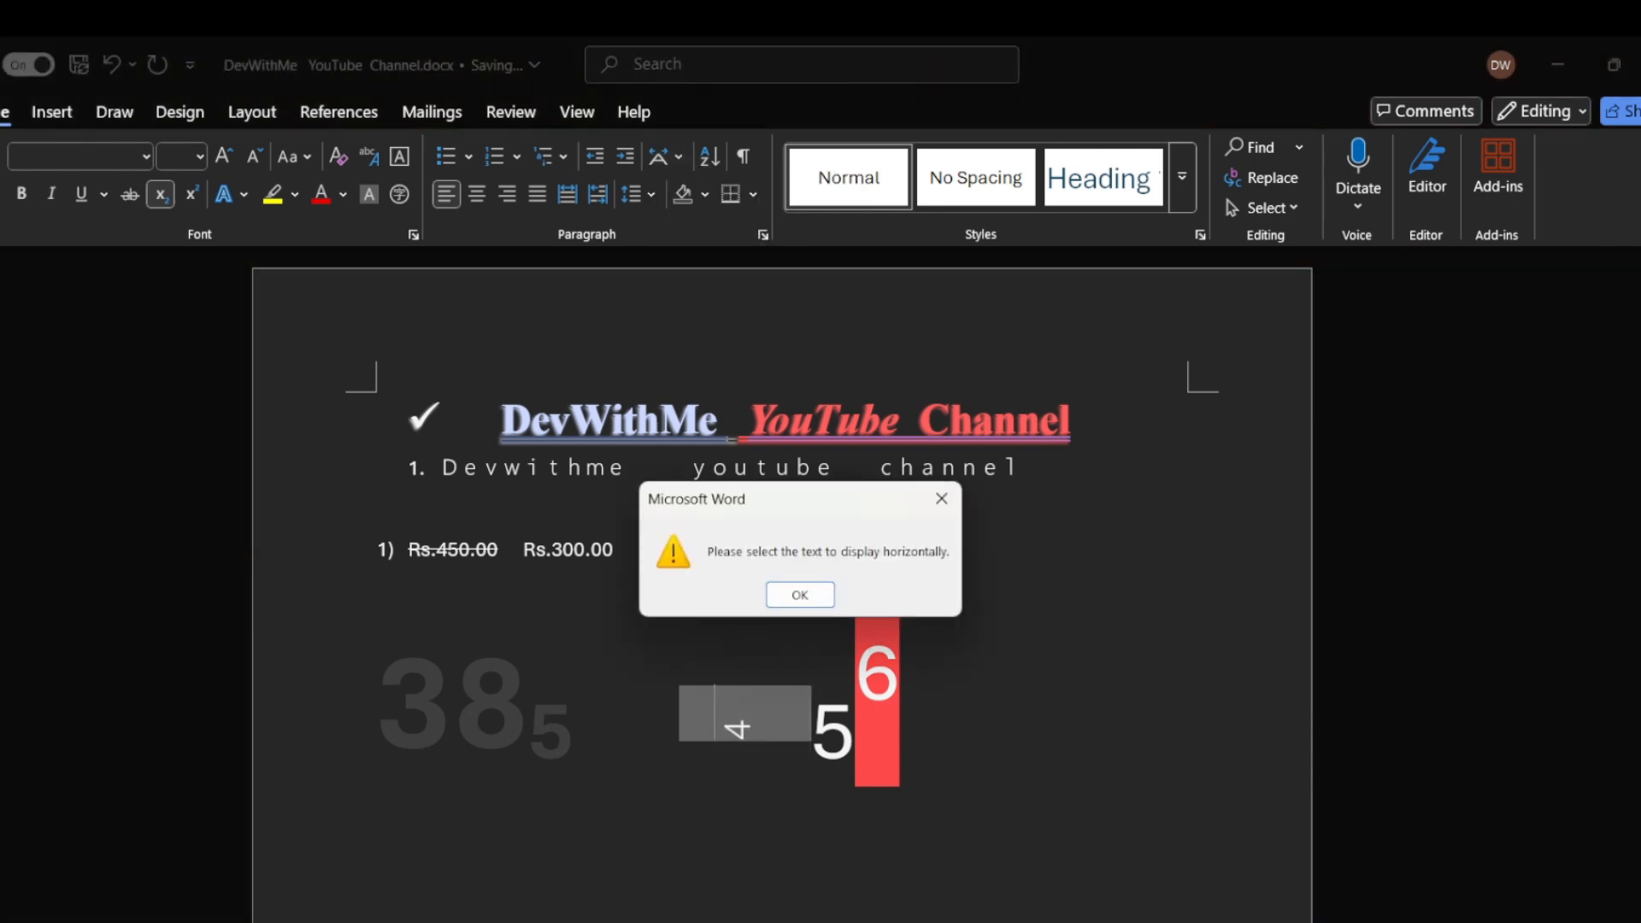
{"action": "left_click", "coordinate": [800, 595]}
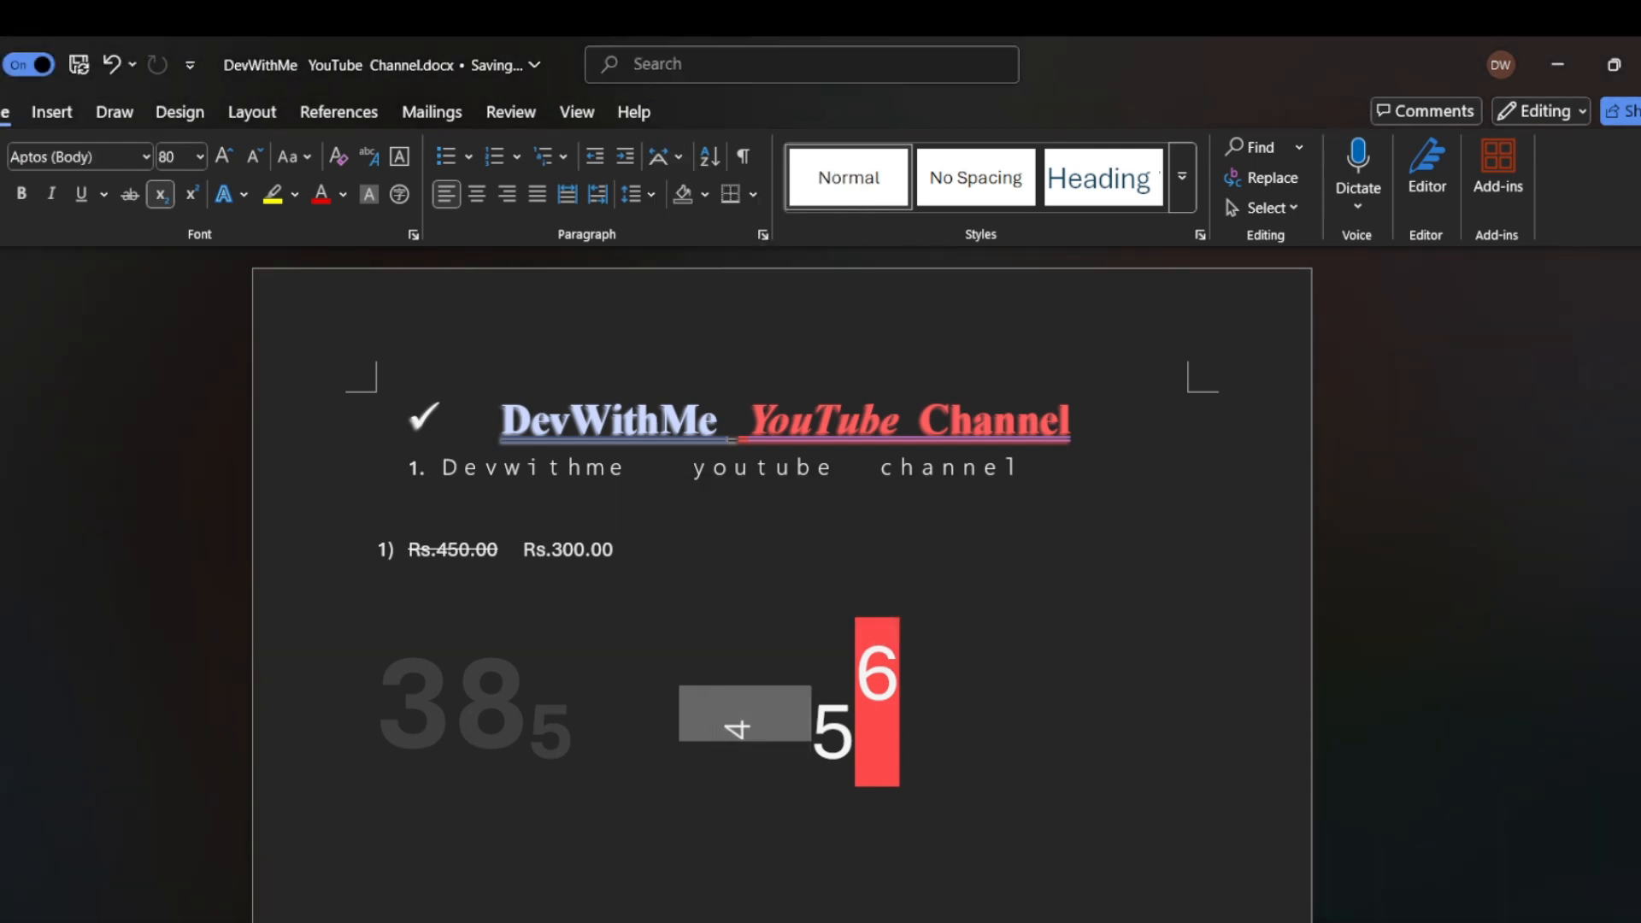
- Try to apply Horizontal in Vertical once more to the rotated 4
{"action": "left_click_drag", "start_coordinate": [717, 731], "coordinate": [791, 736]}
{"action": "left_click", "coordinate": [715, 727]}
{"action": "key", "text": "shift+Right"}
{"action": "left_click", "coordinate": [666, 156]}
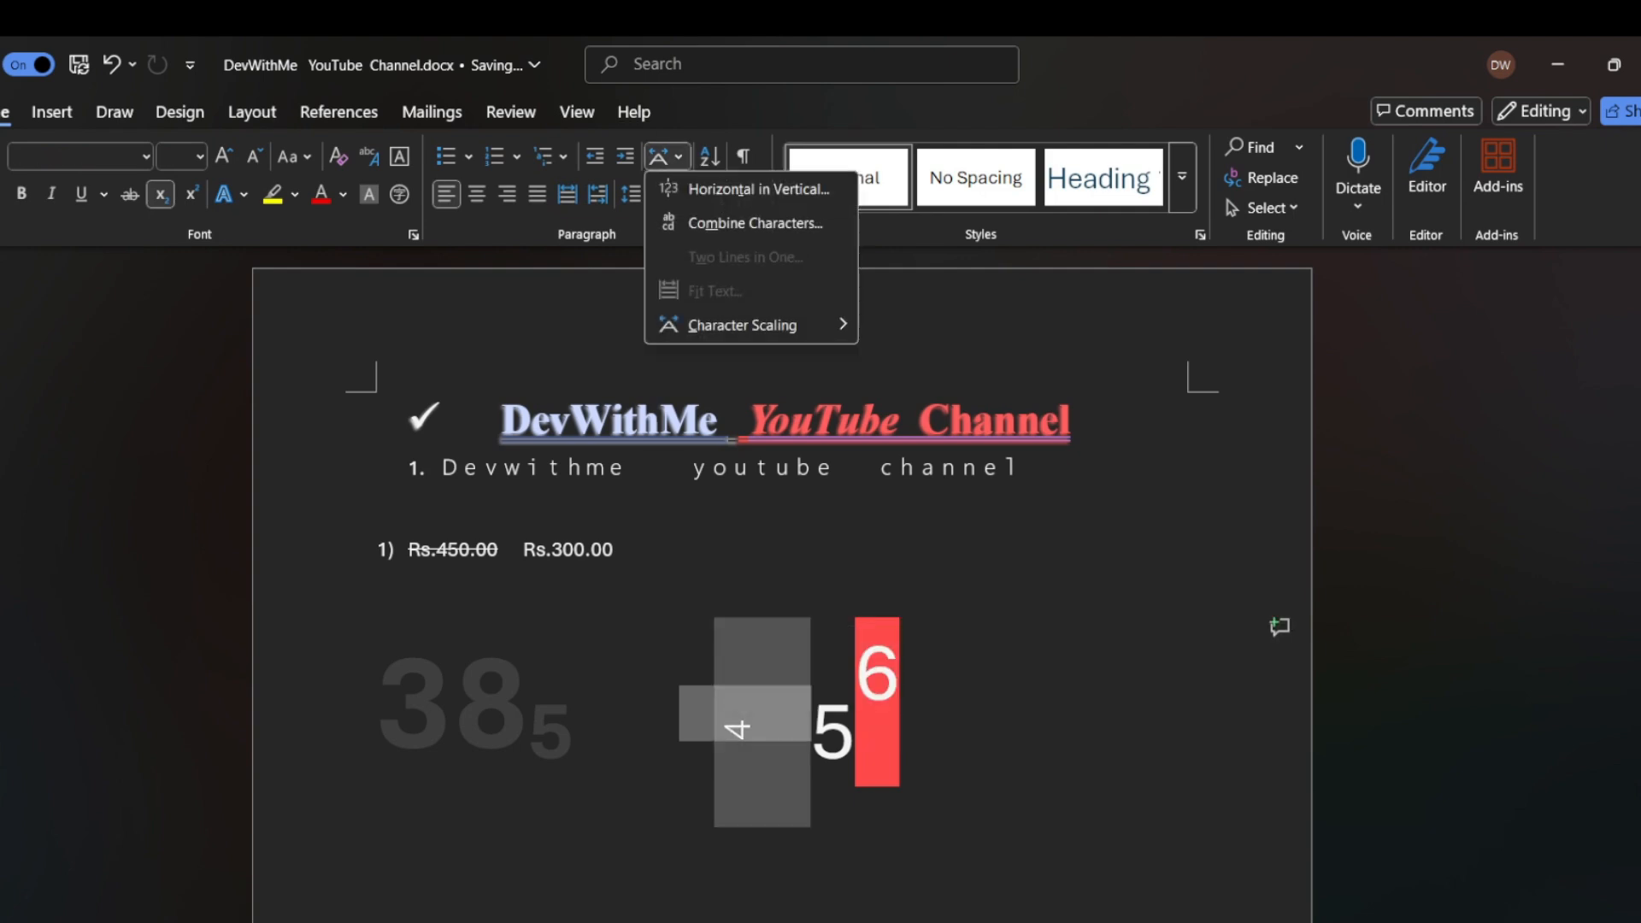
{"action": "left_click", "coordinate": [752, 187]}
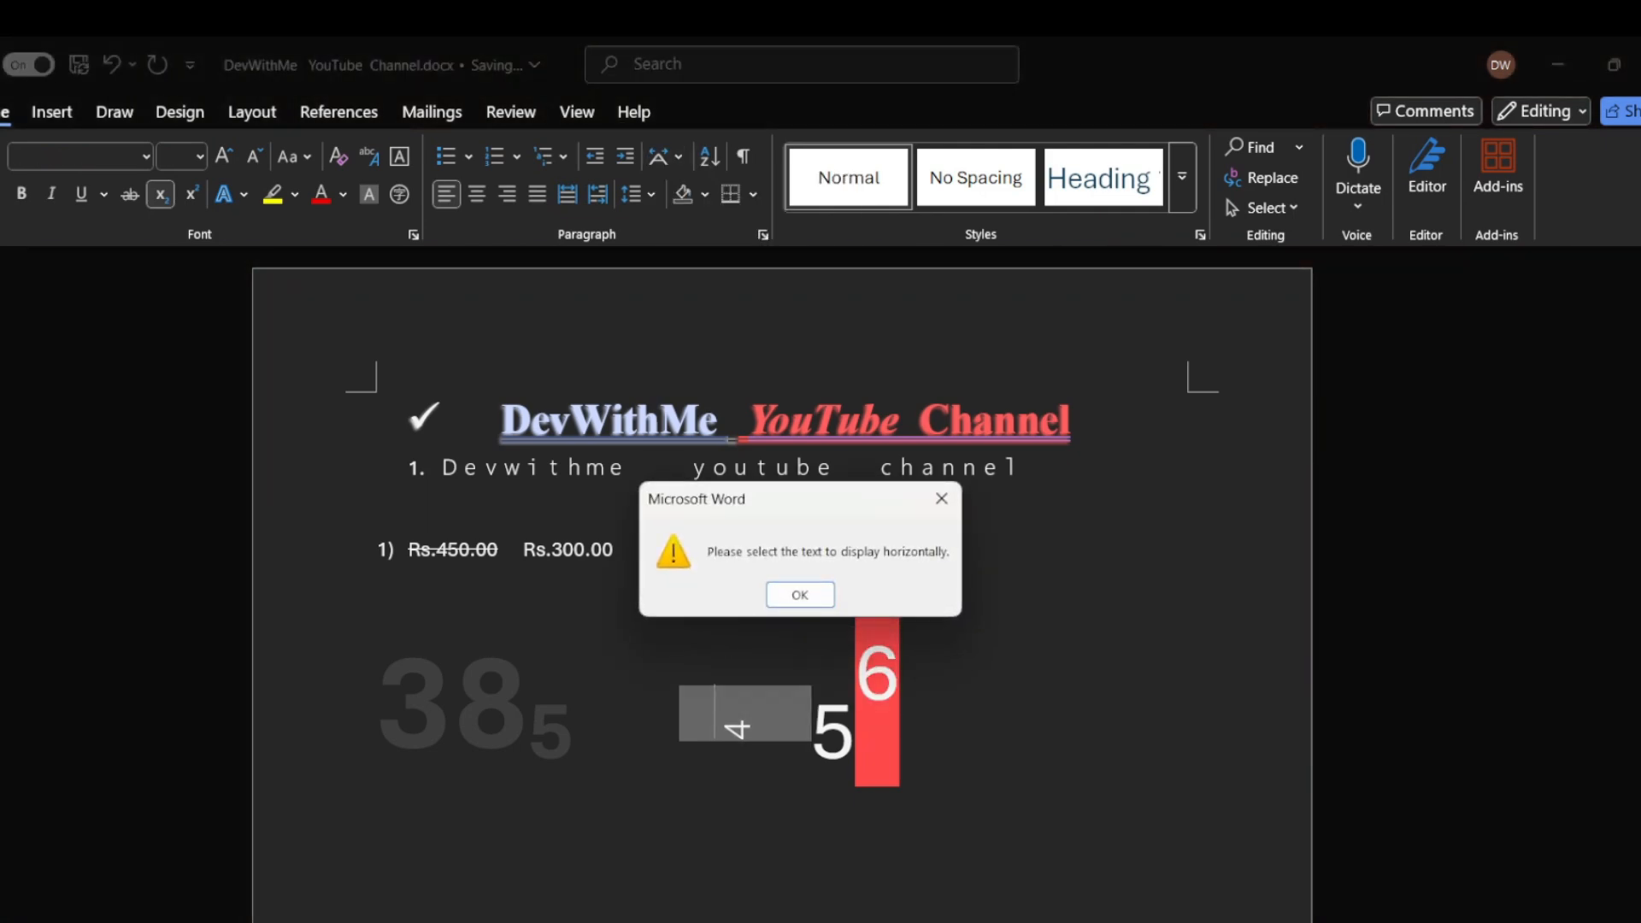
{"action": "key", "text": "Return"}
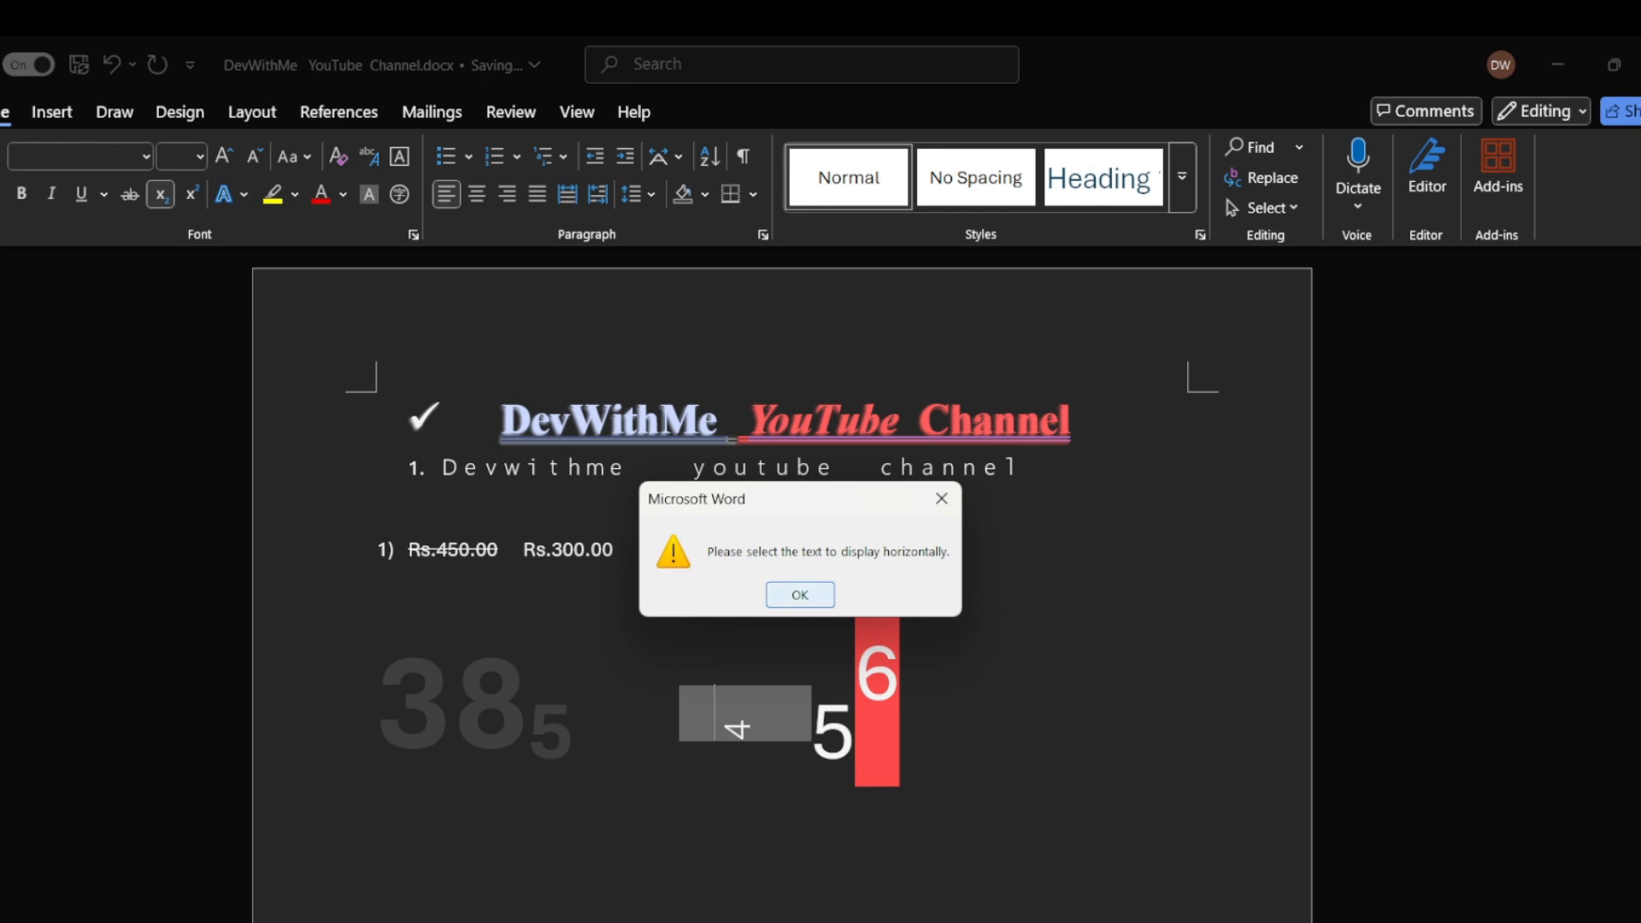
{"action": "left_click", "coordinate": [733, 731]}
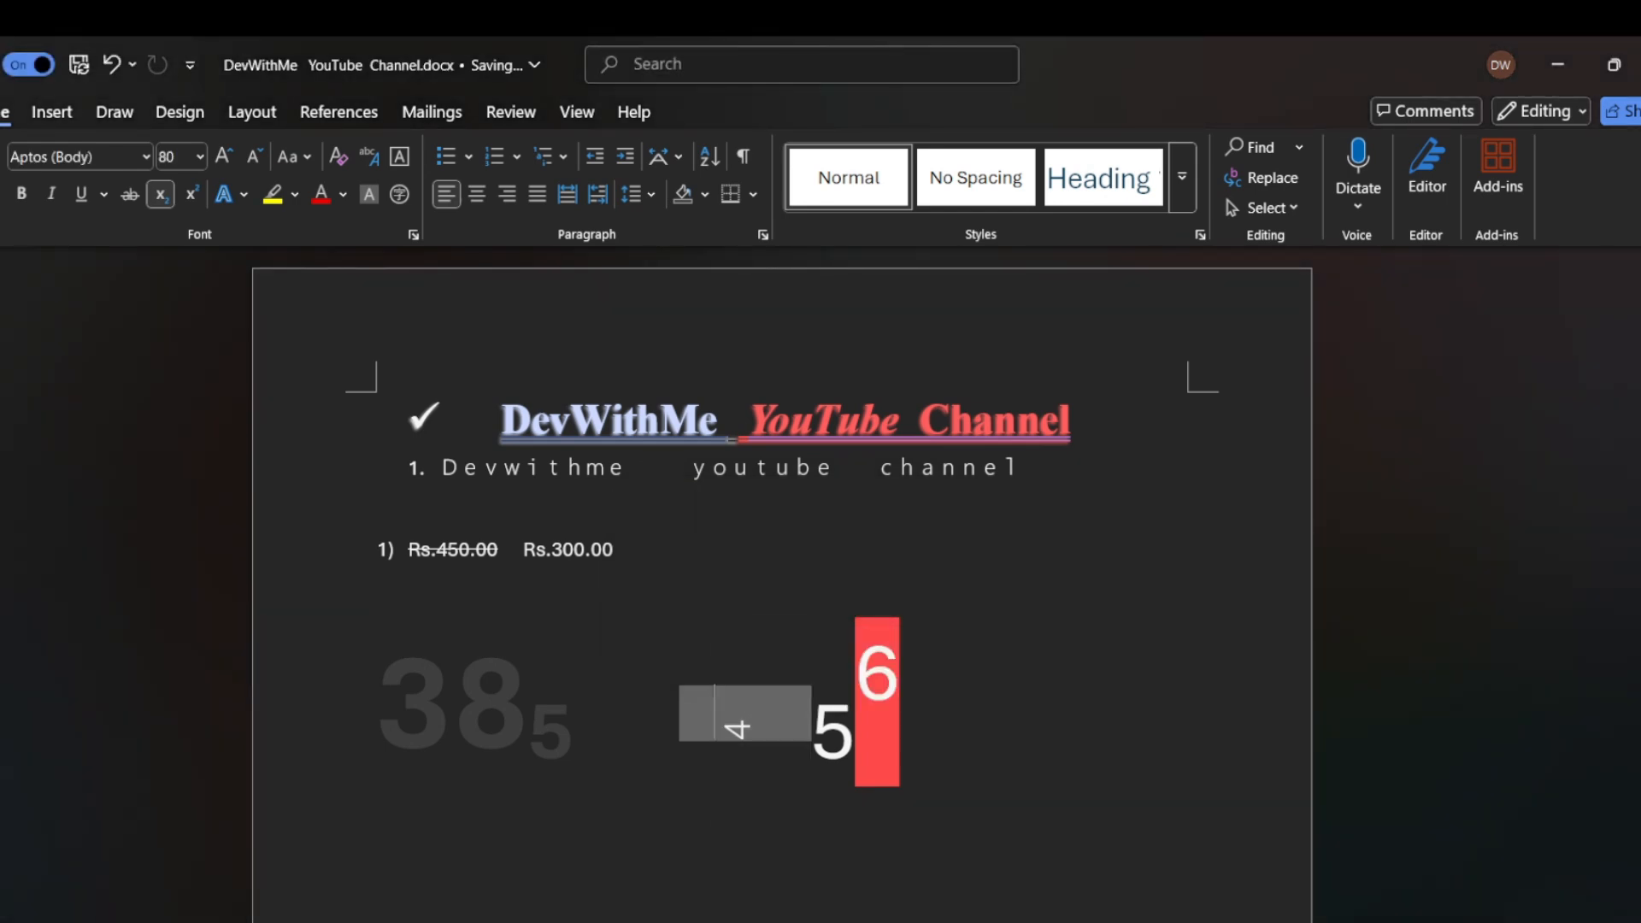
{"action": "double_click", "coordinate": [732, 752]}
{"action": "left_click", "coordinate": [377, 587]}
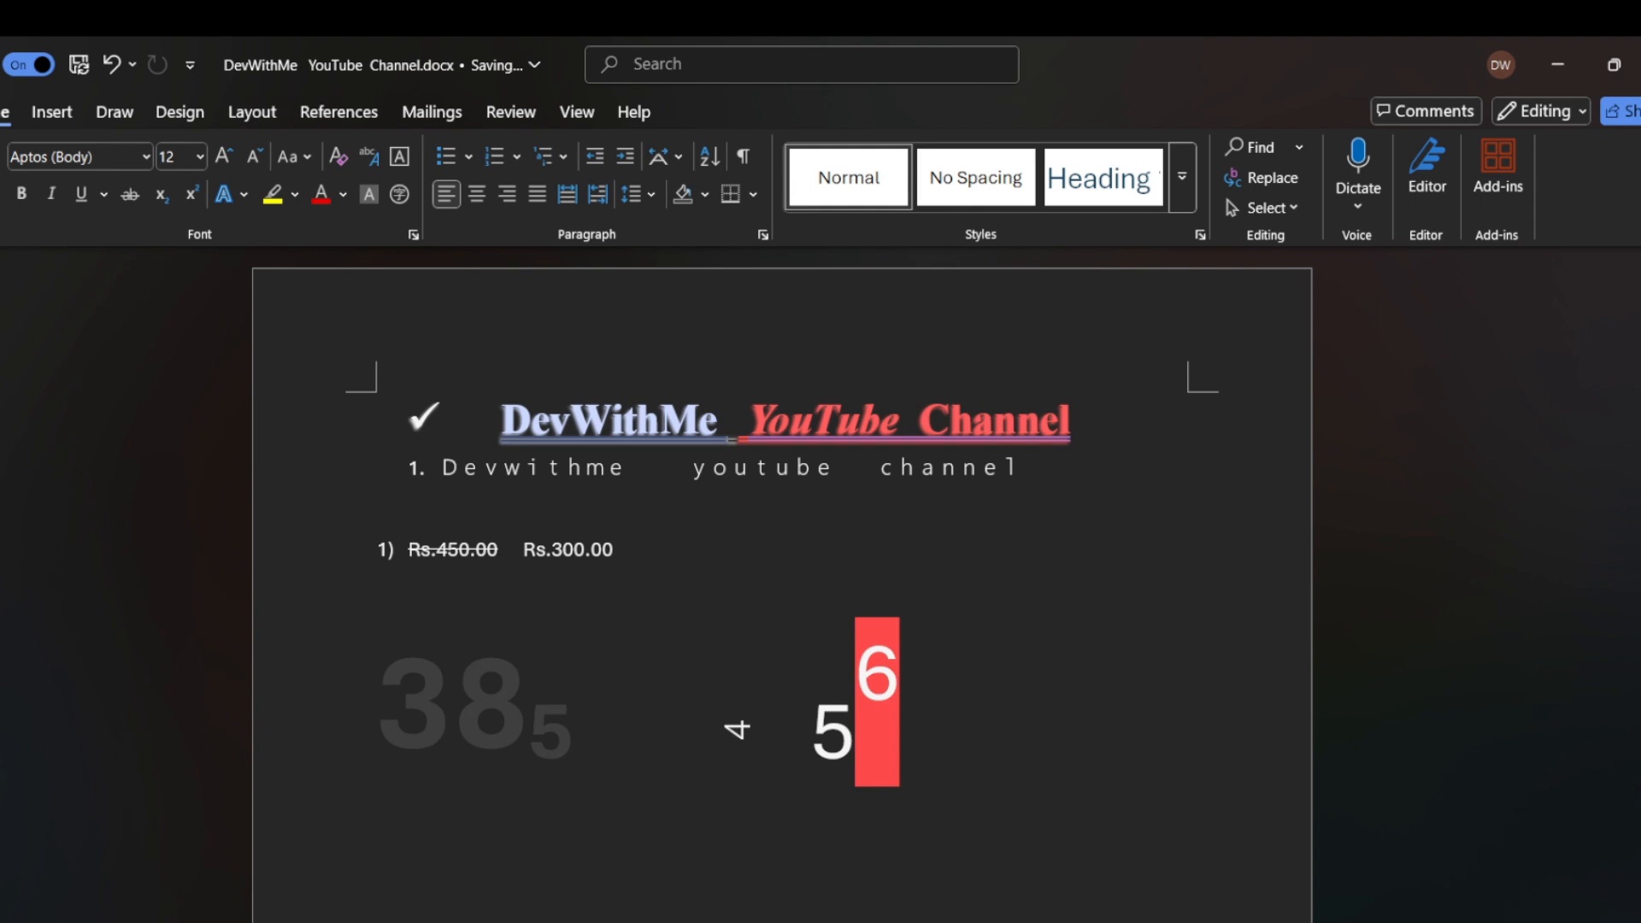
- Undo the layout changes on the 4 and re-enter a plain 4 before the subscript 5
{"action": "key", "text": "ctrl+z"}
{"action": "key", "text": "ctrl+z"}
{"action": "key", "text": "ctrl+z"}
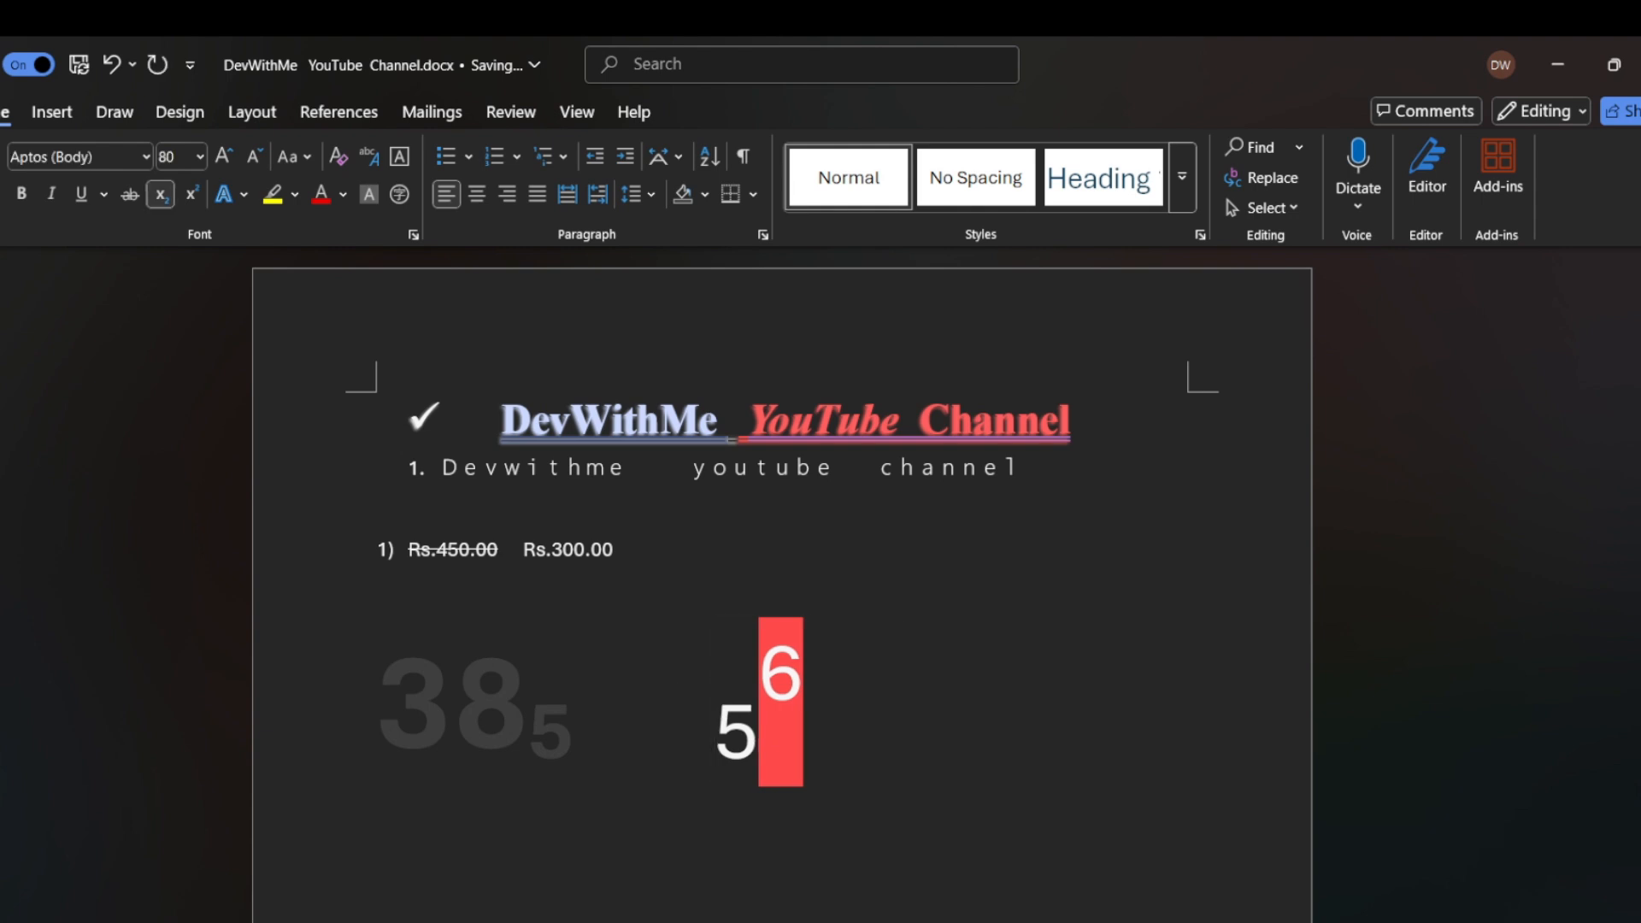
{"action": "type", "text": "4"}
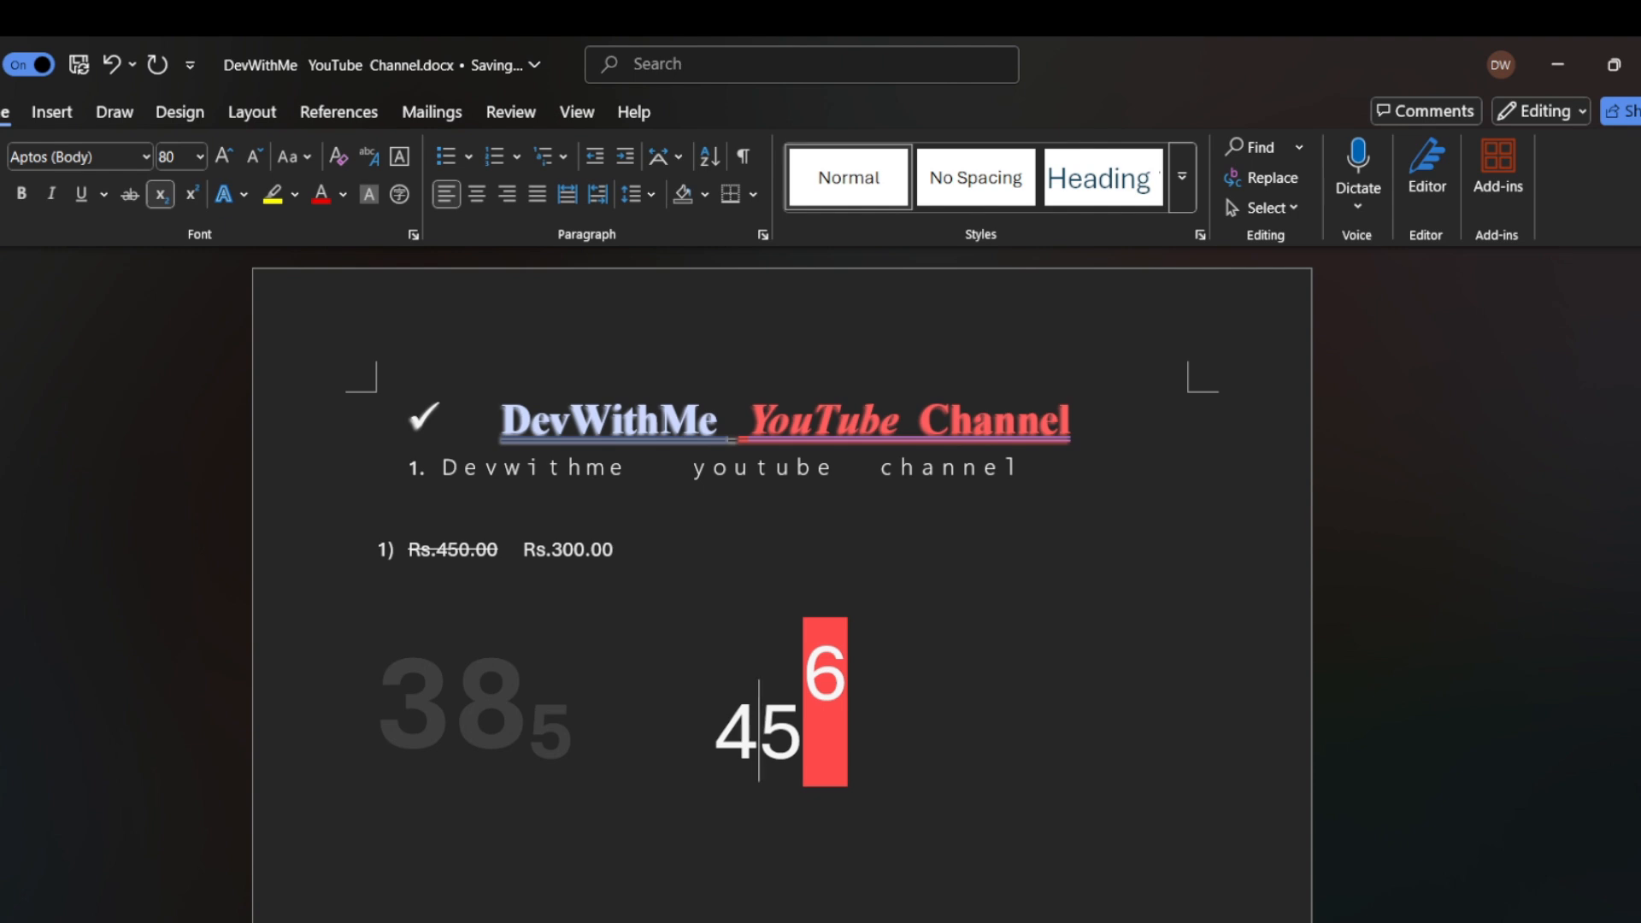
- Apply Combine Characters to the 4 using the Aptos font at 40 pt
{"action": "key", "text": "shift+Left"}
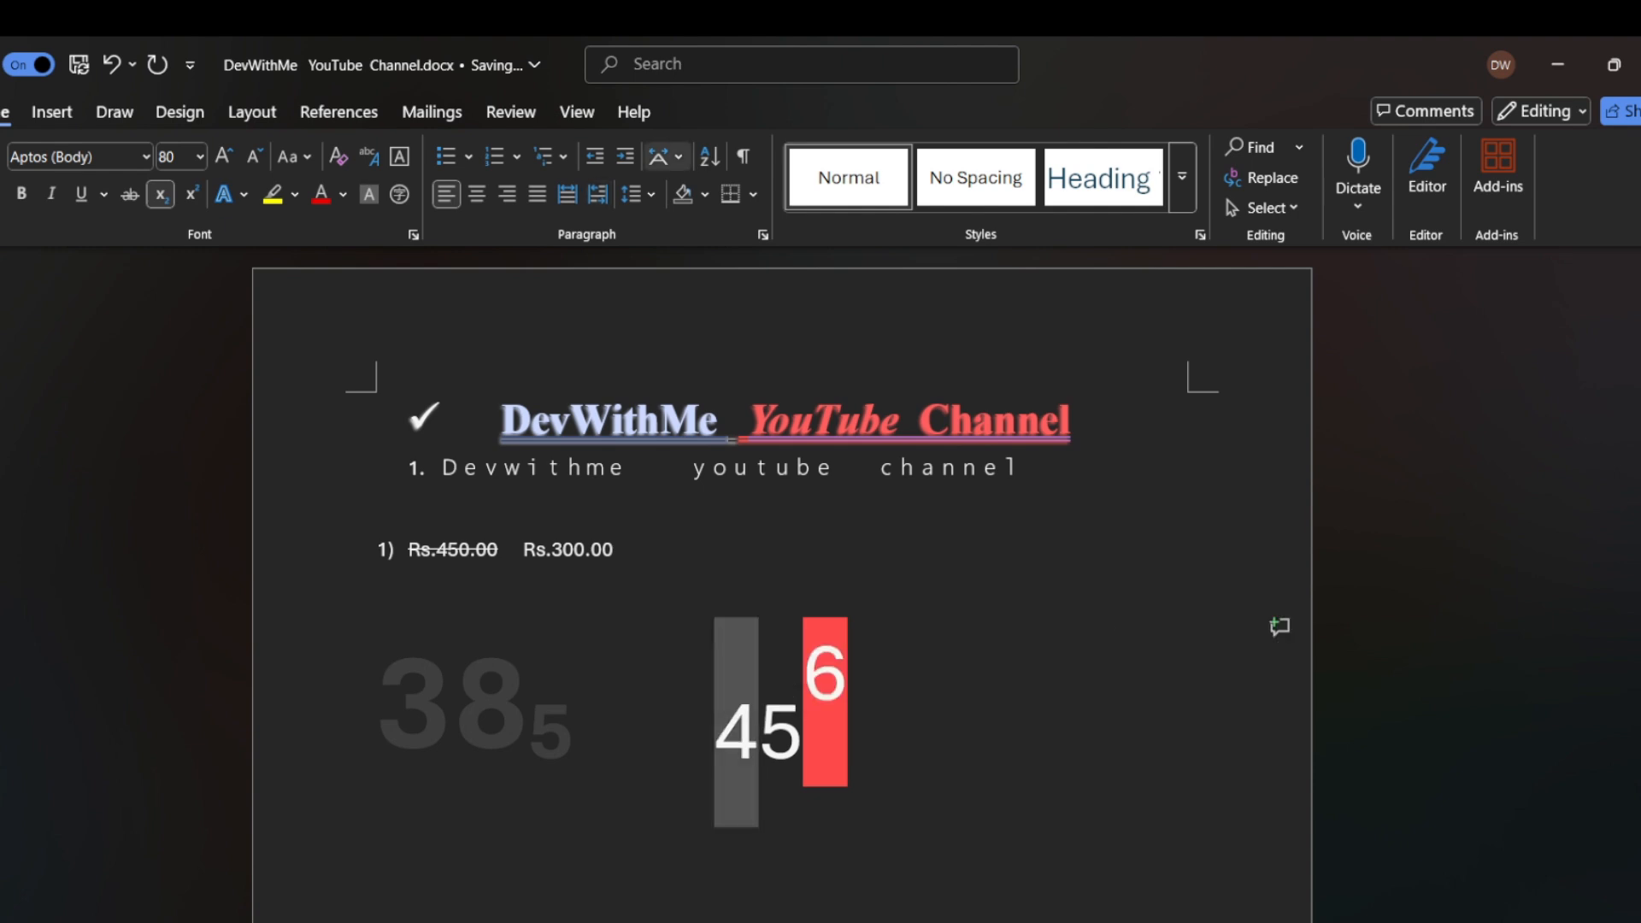
{"action": "left_click", "coordinate": [662, 156]}
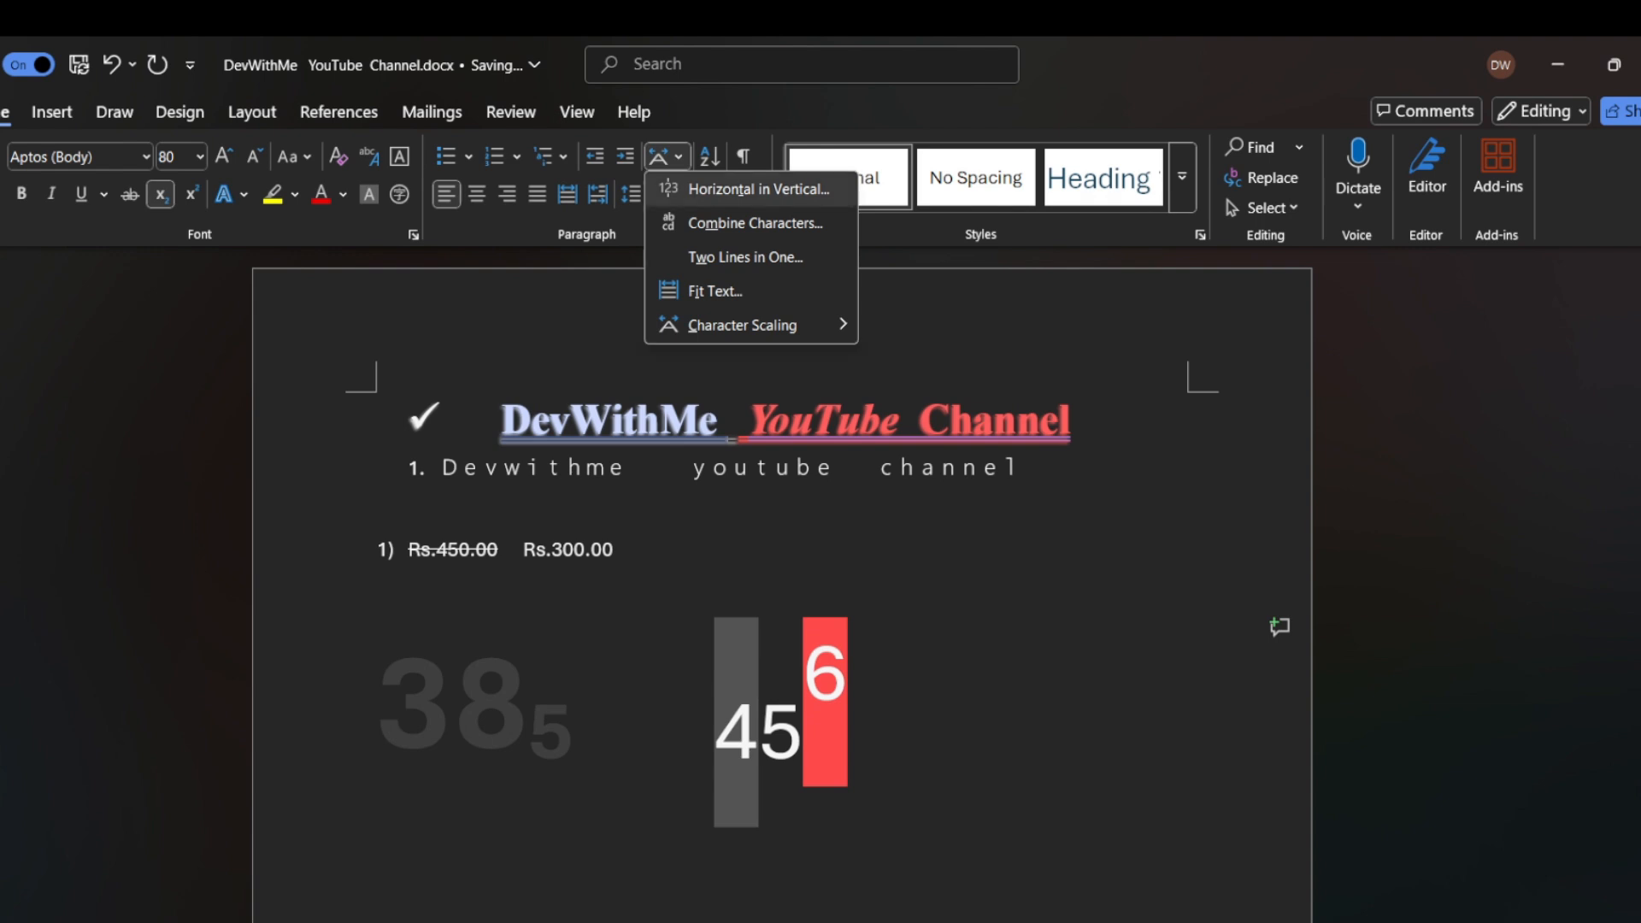
{"action": "left_click", "coordinate": [756, 222]}
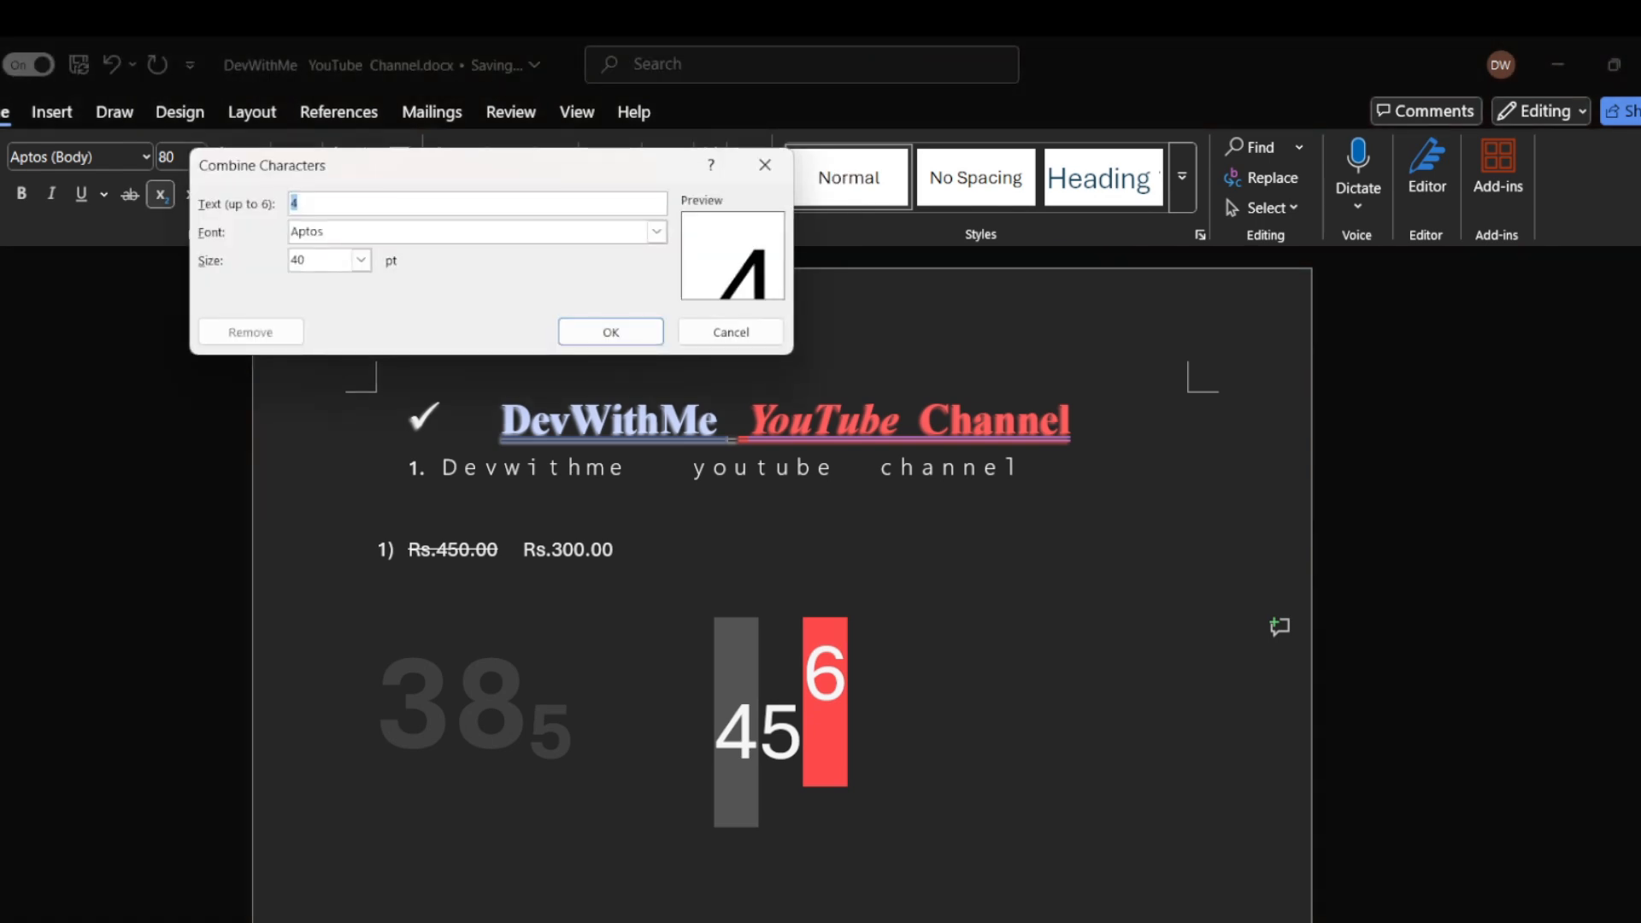
{"action": "left_click", "coordinate": [611, 332]}
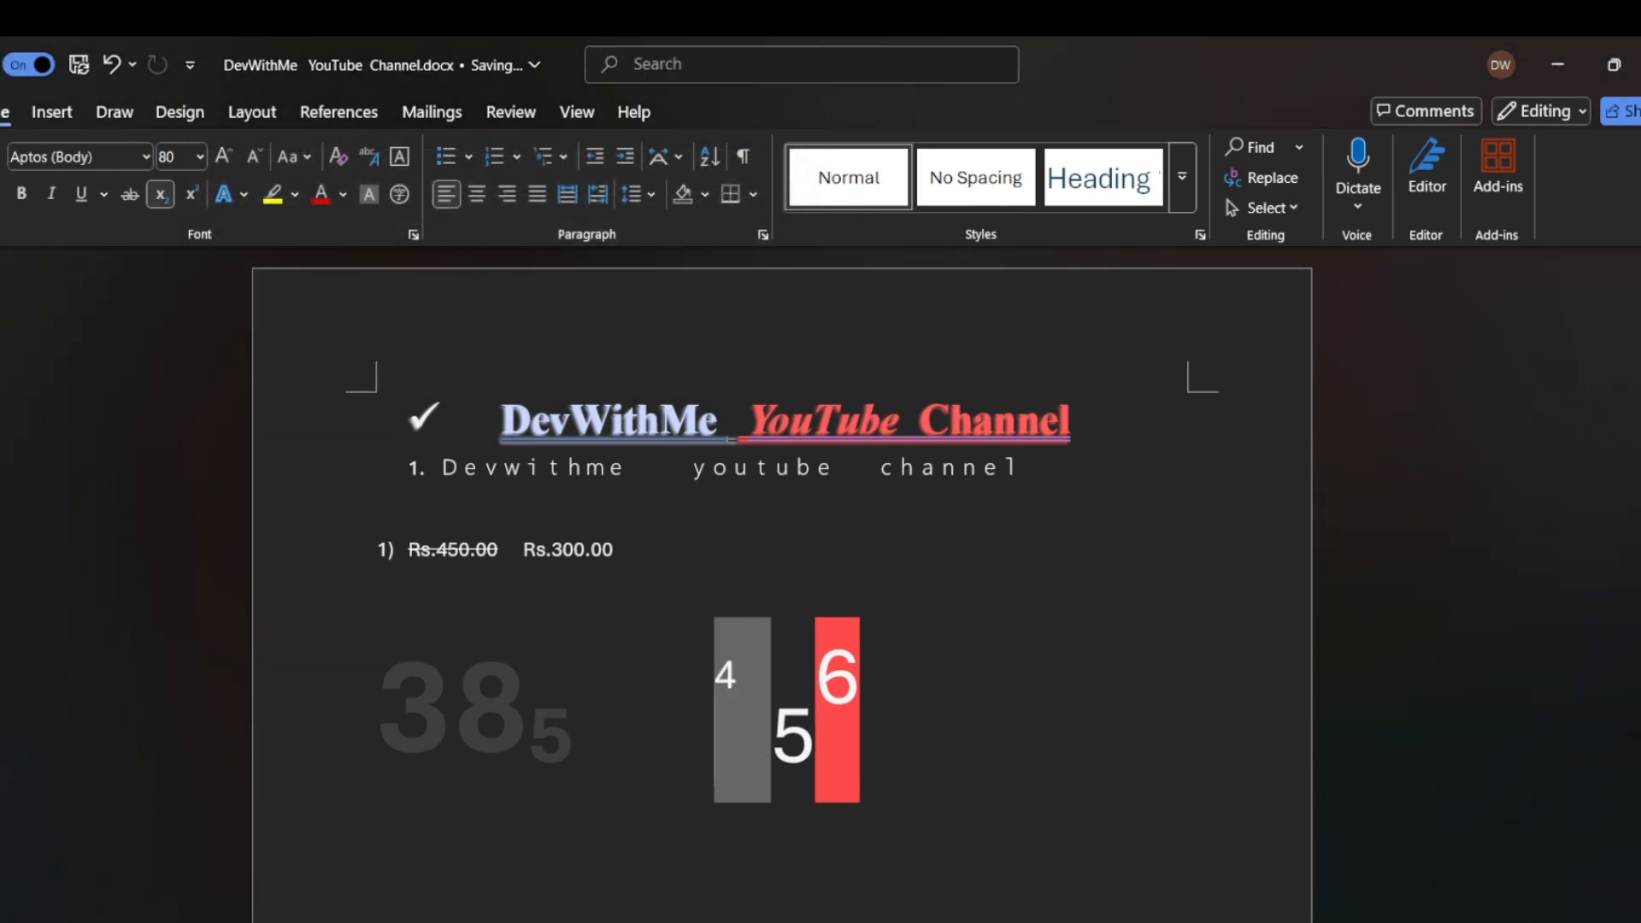
{"action": "double_click", "coordinate": [737, 733]}
{"action": "left_click", "coordinate": [880, 756]}
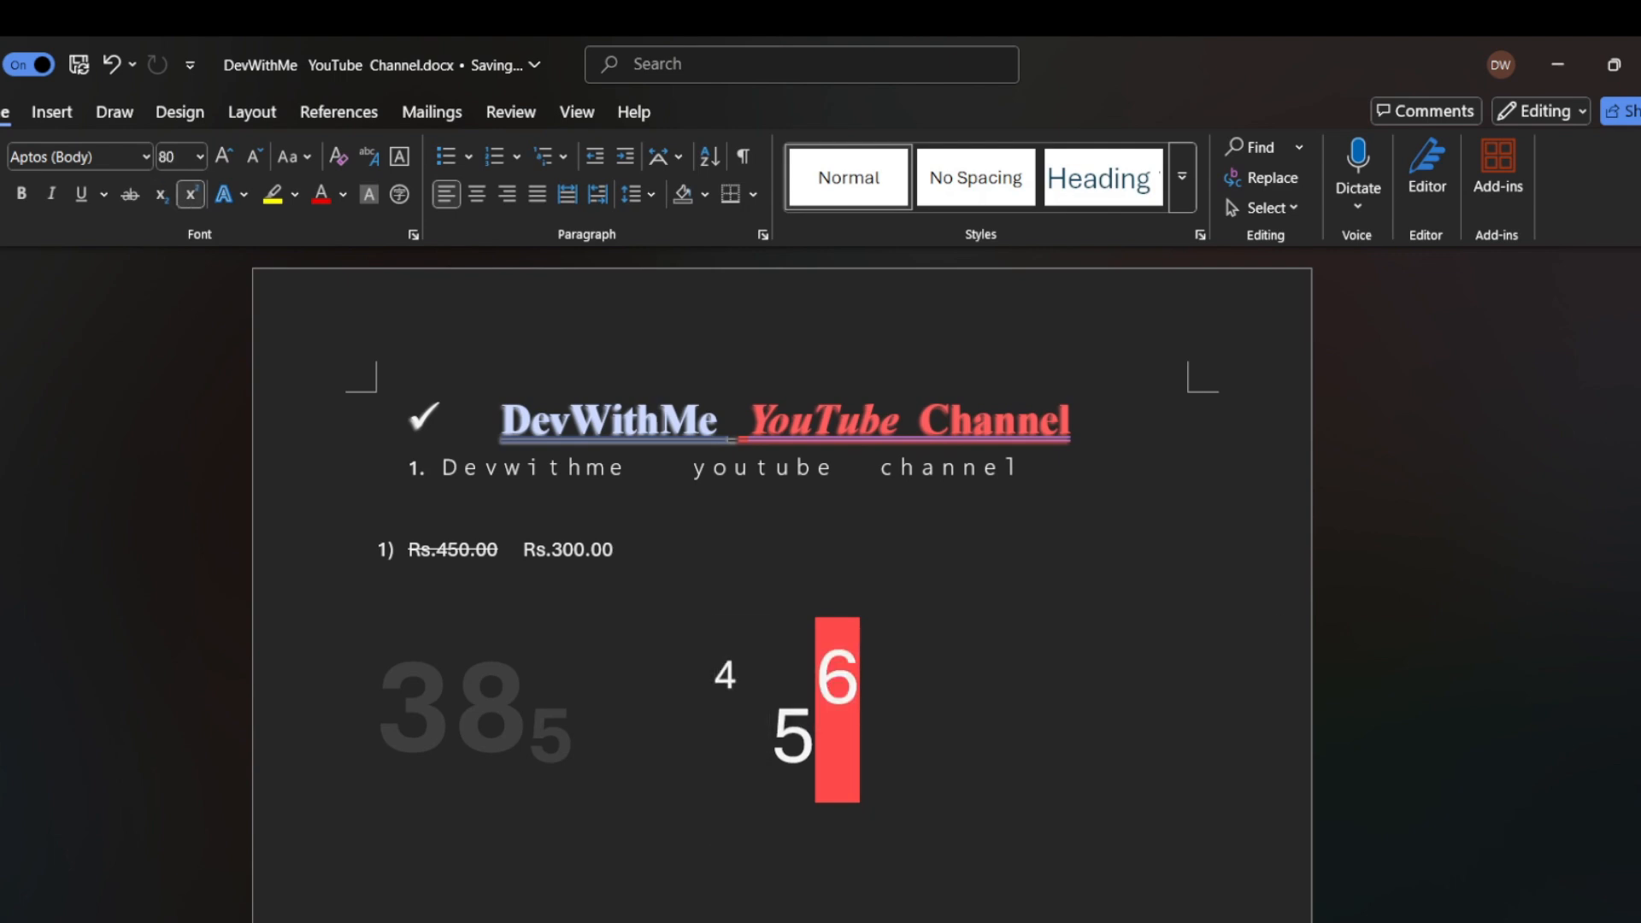
{"action": "double_click", "coordinate": [737, 733]}
{"action": "left_click", "coordinate": [664, 737]}
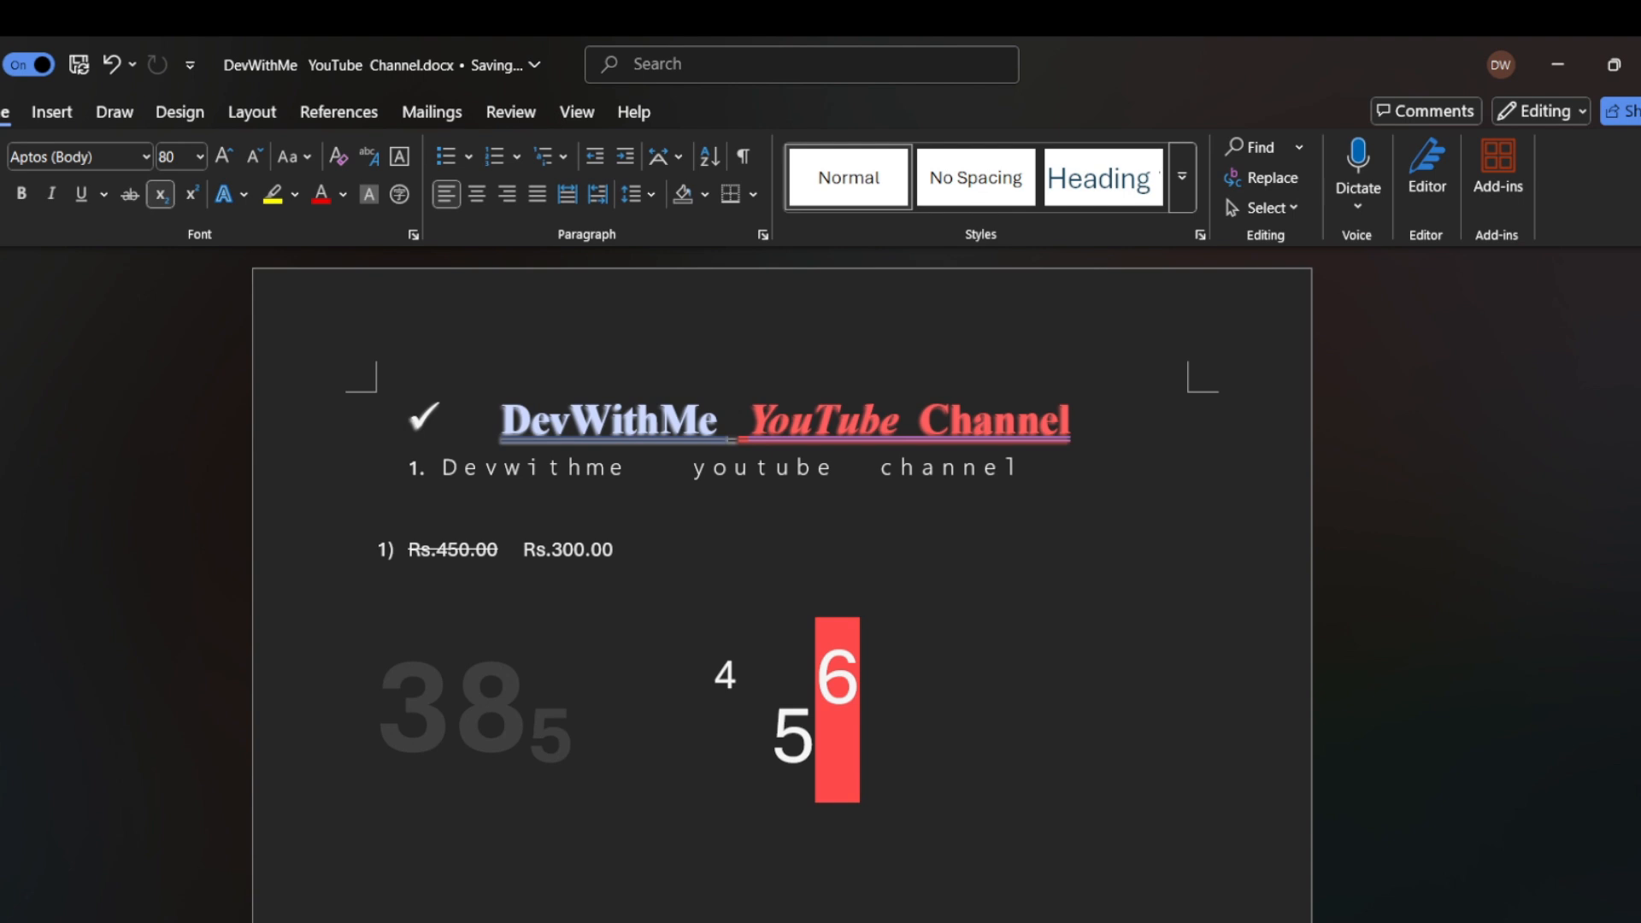
{"action": "left_click", "coordinate": [666, 156]}
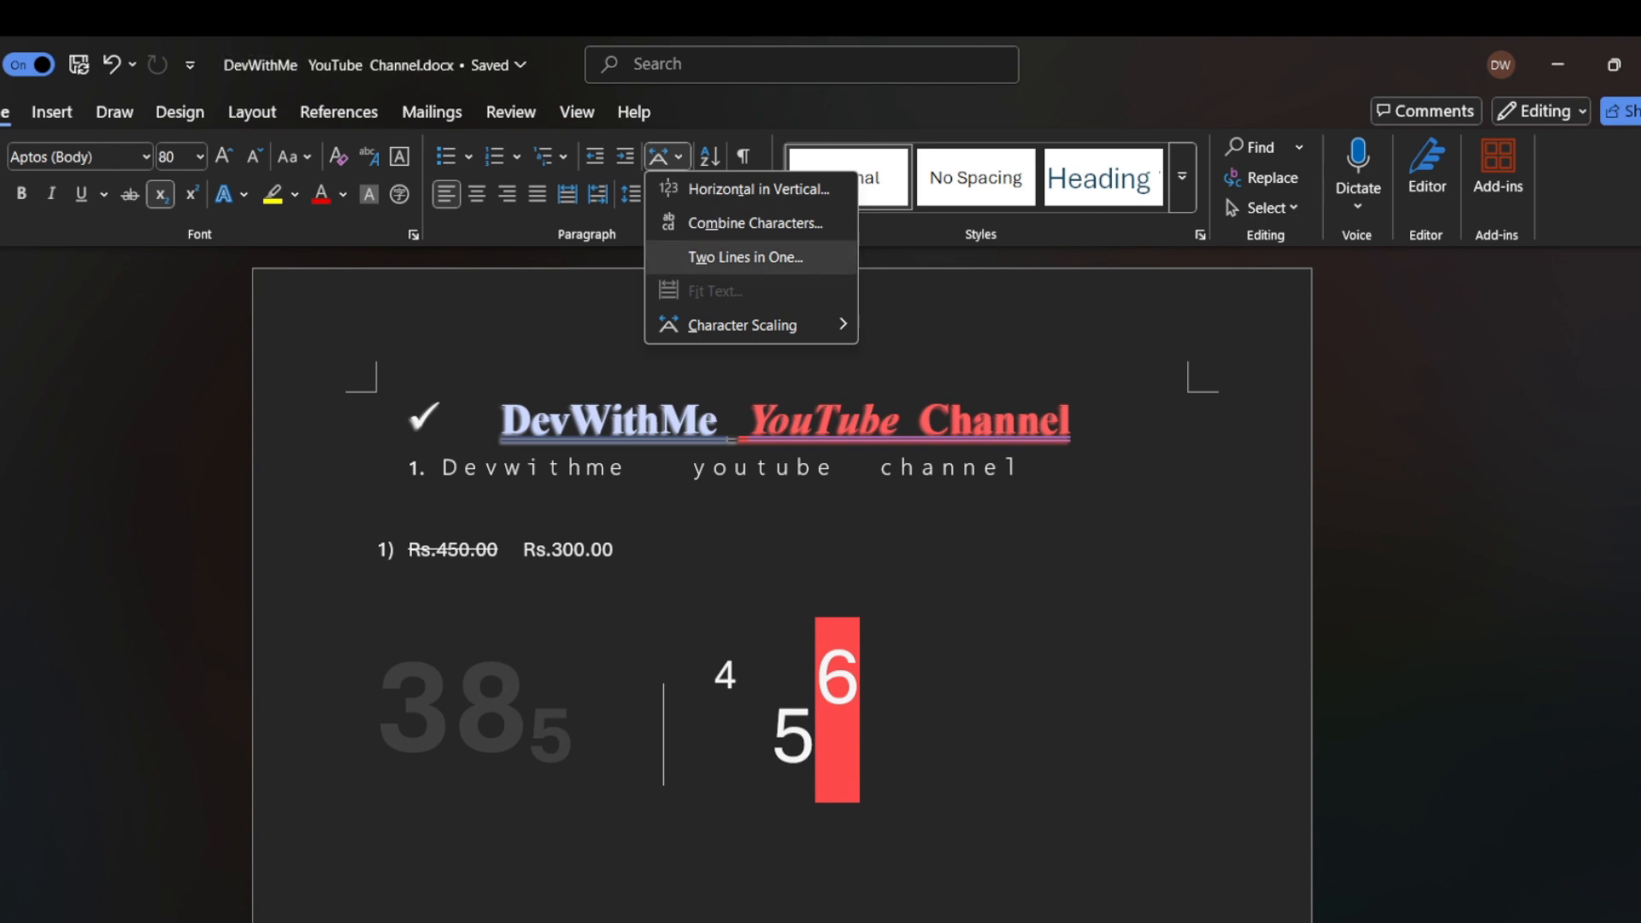
{"action": "left_click", "coordinate": [769, 598]}
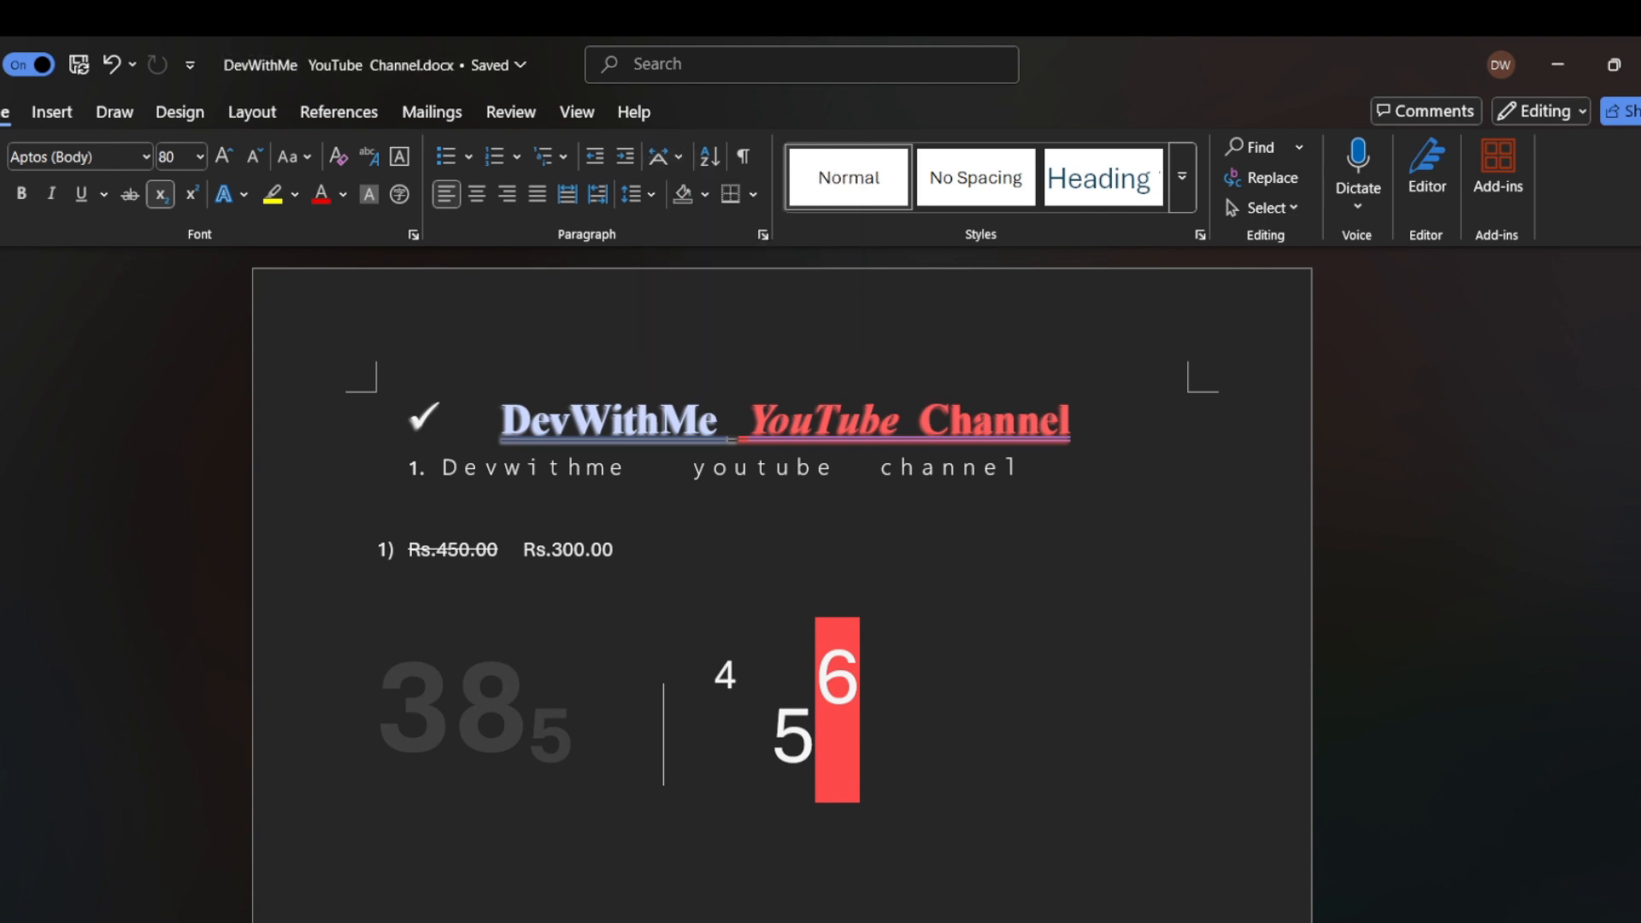
{"action": "double_click", "coordinate": [735, 727]}
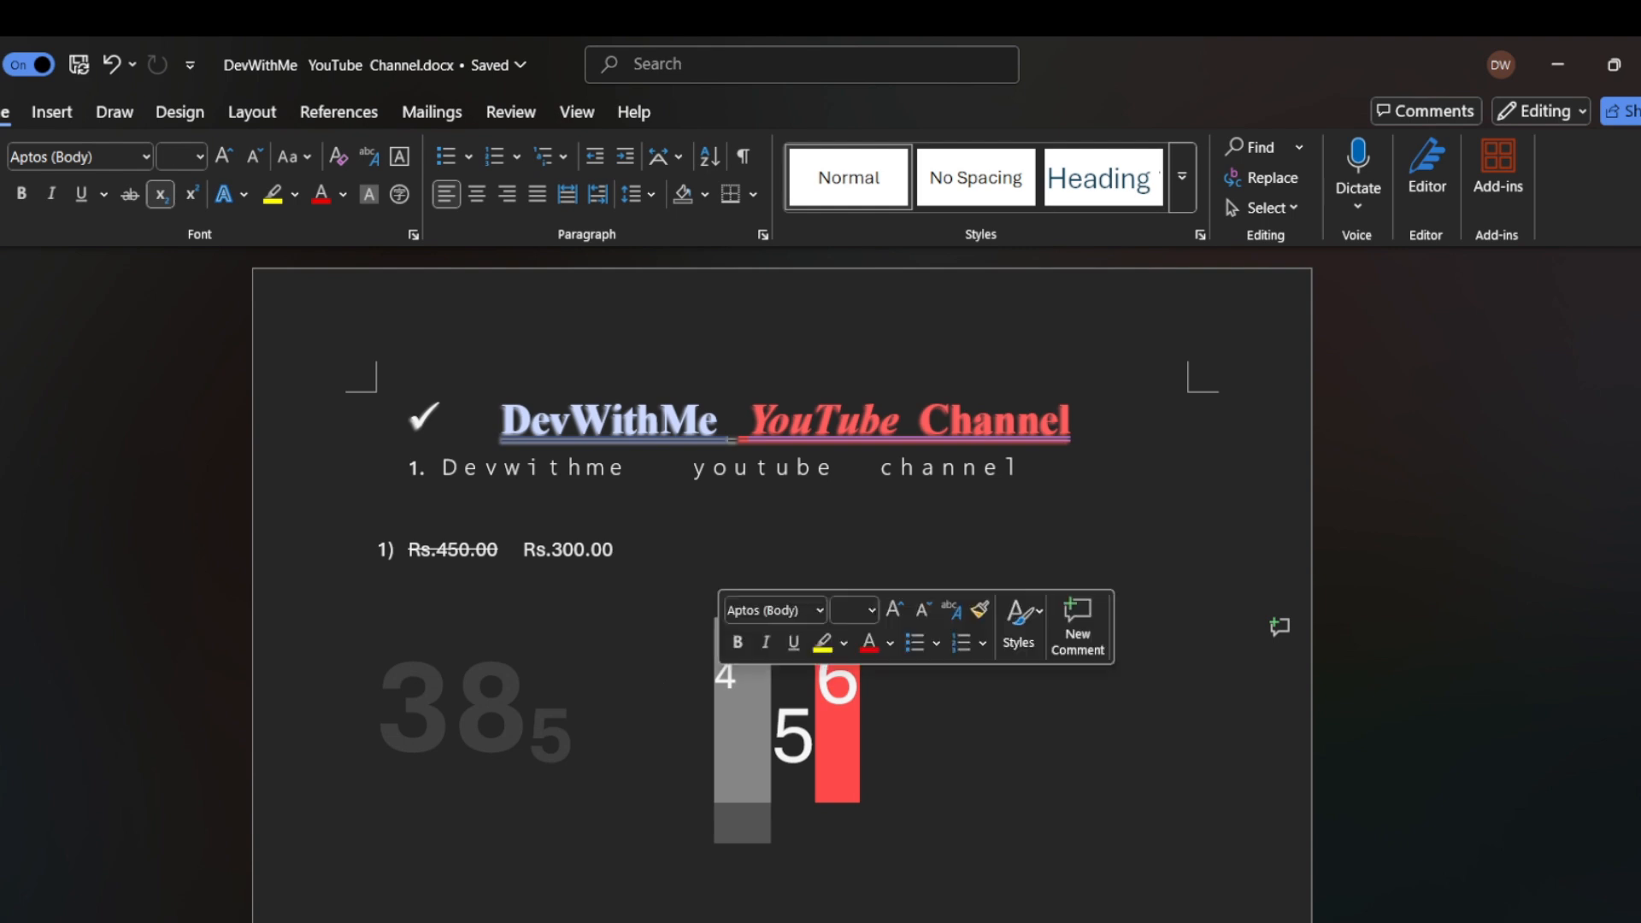
{"action": "left_click", "coordinate": [664, 734]}
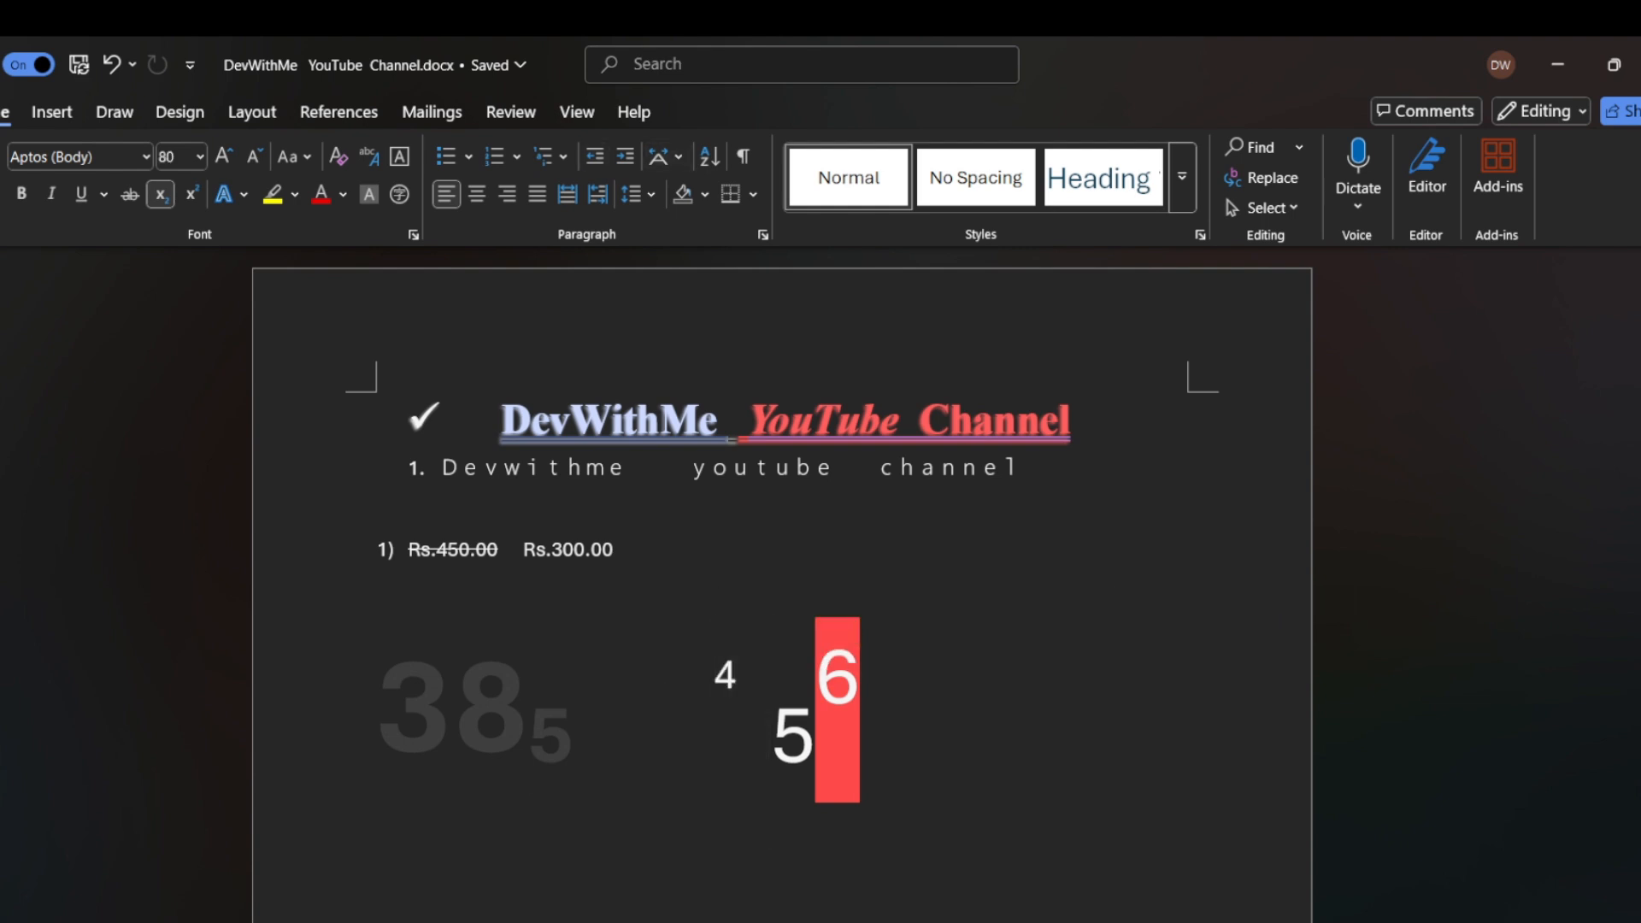
- Apply the Two Lines in One layout to the large 38 without enclosing brackets
{"action": "left_click_drag", "start_coordinate": [527, 733], "coordinate": [381, 733]}
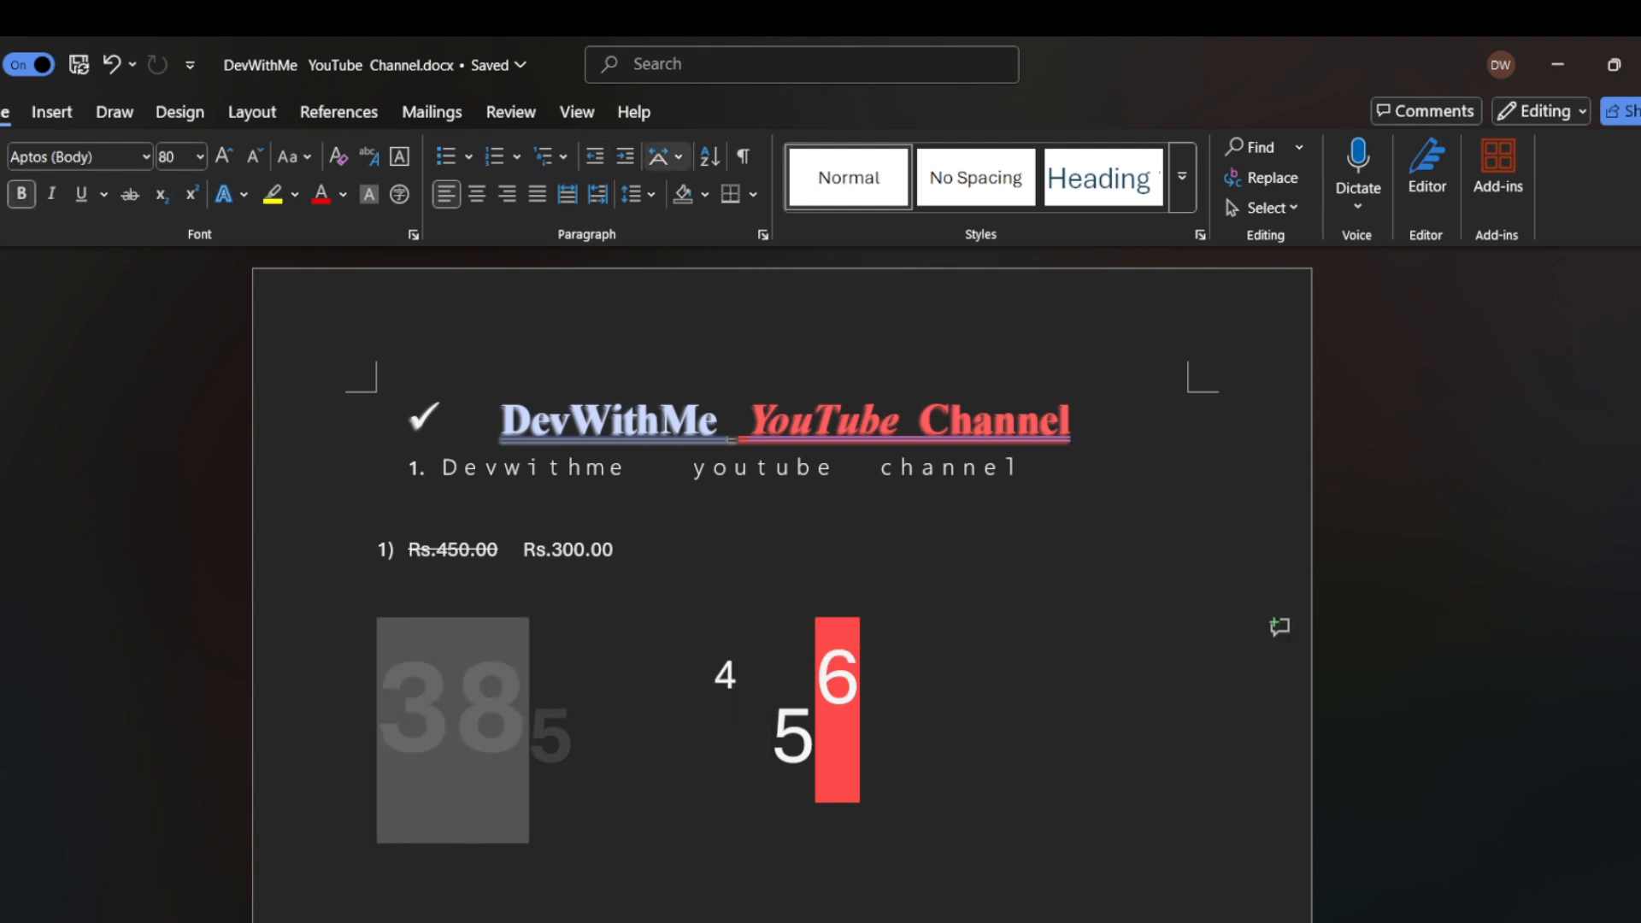
{"action": "left_click", "coordinate": [666, 156]}
{"action": "left_click", "coordinate": [747, 258]}
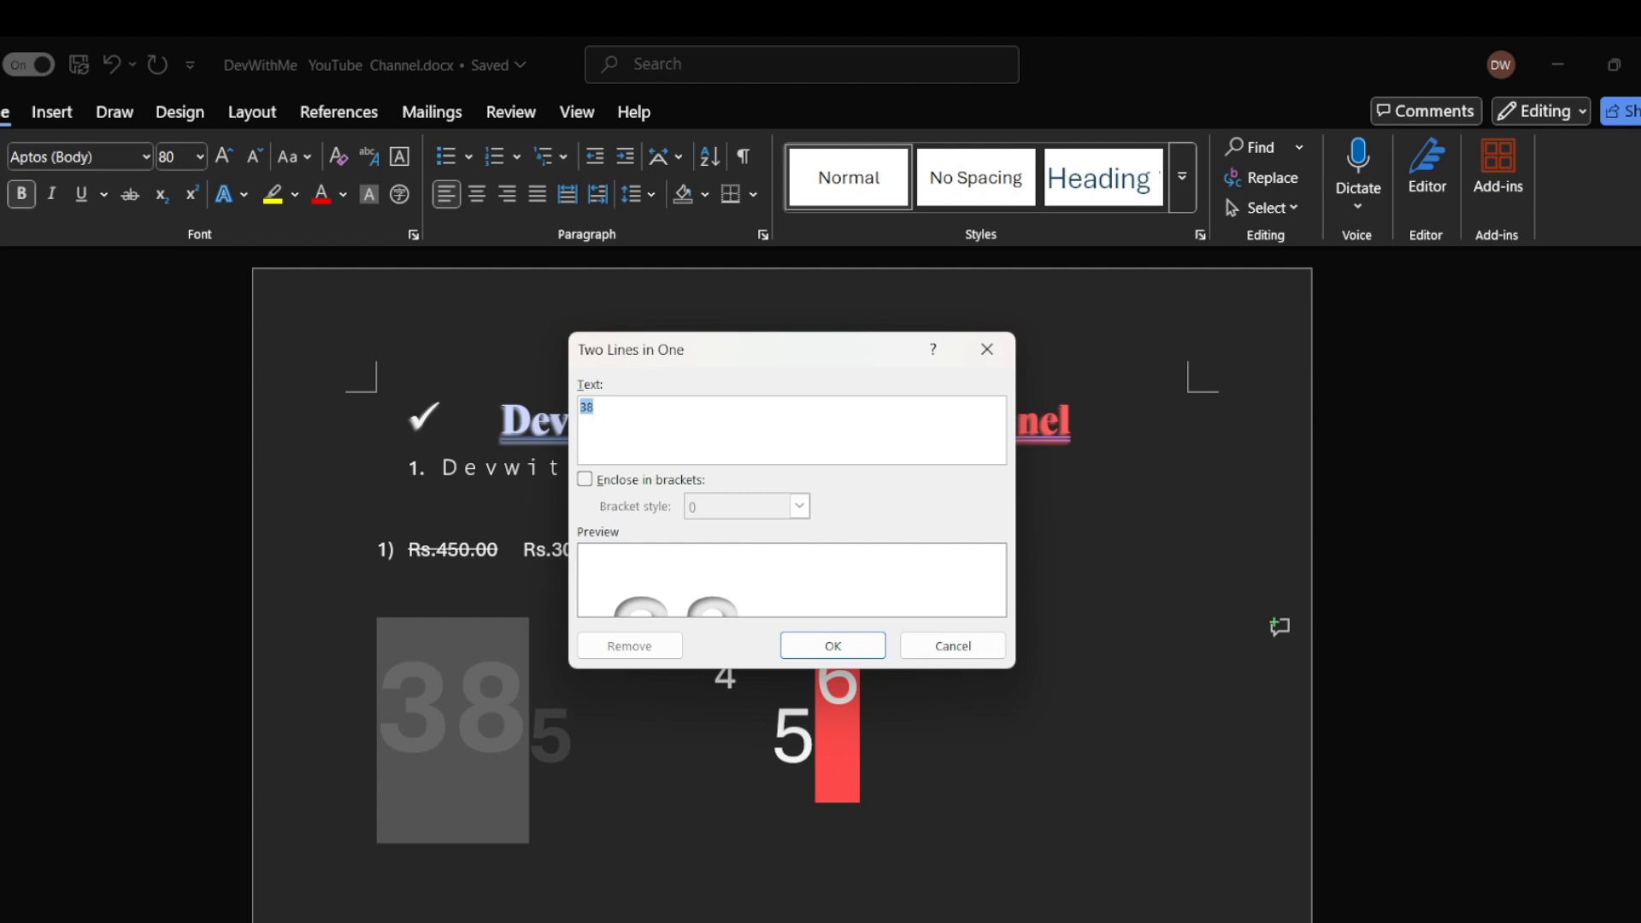
{"action": "left_click", "coordinate": [832, 647]}
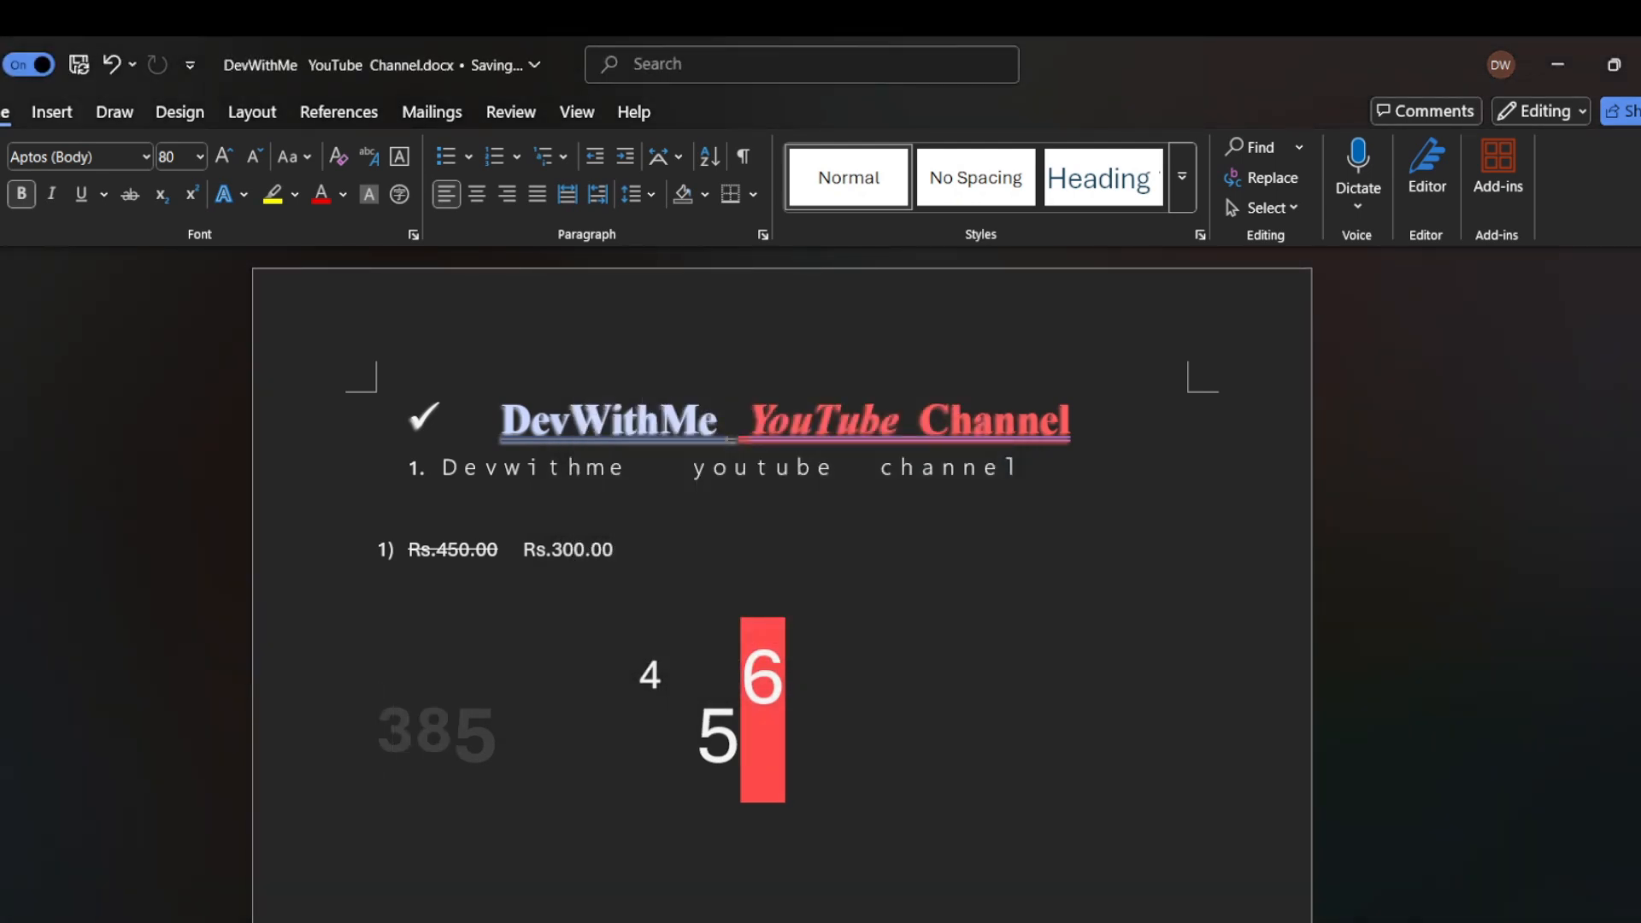
{"action": "left_click", "coordinate": [454, 730]}
{"action": "left_click", "coordinate": [667, 156]}
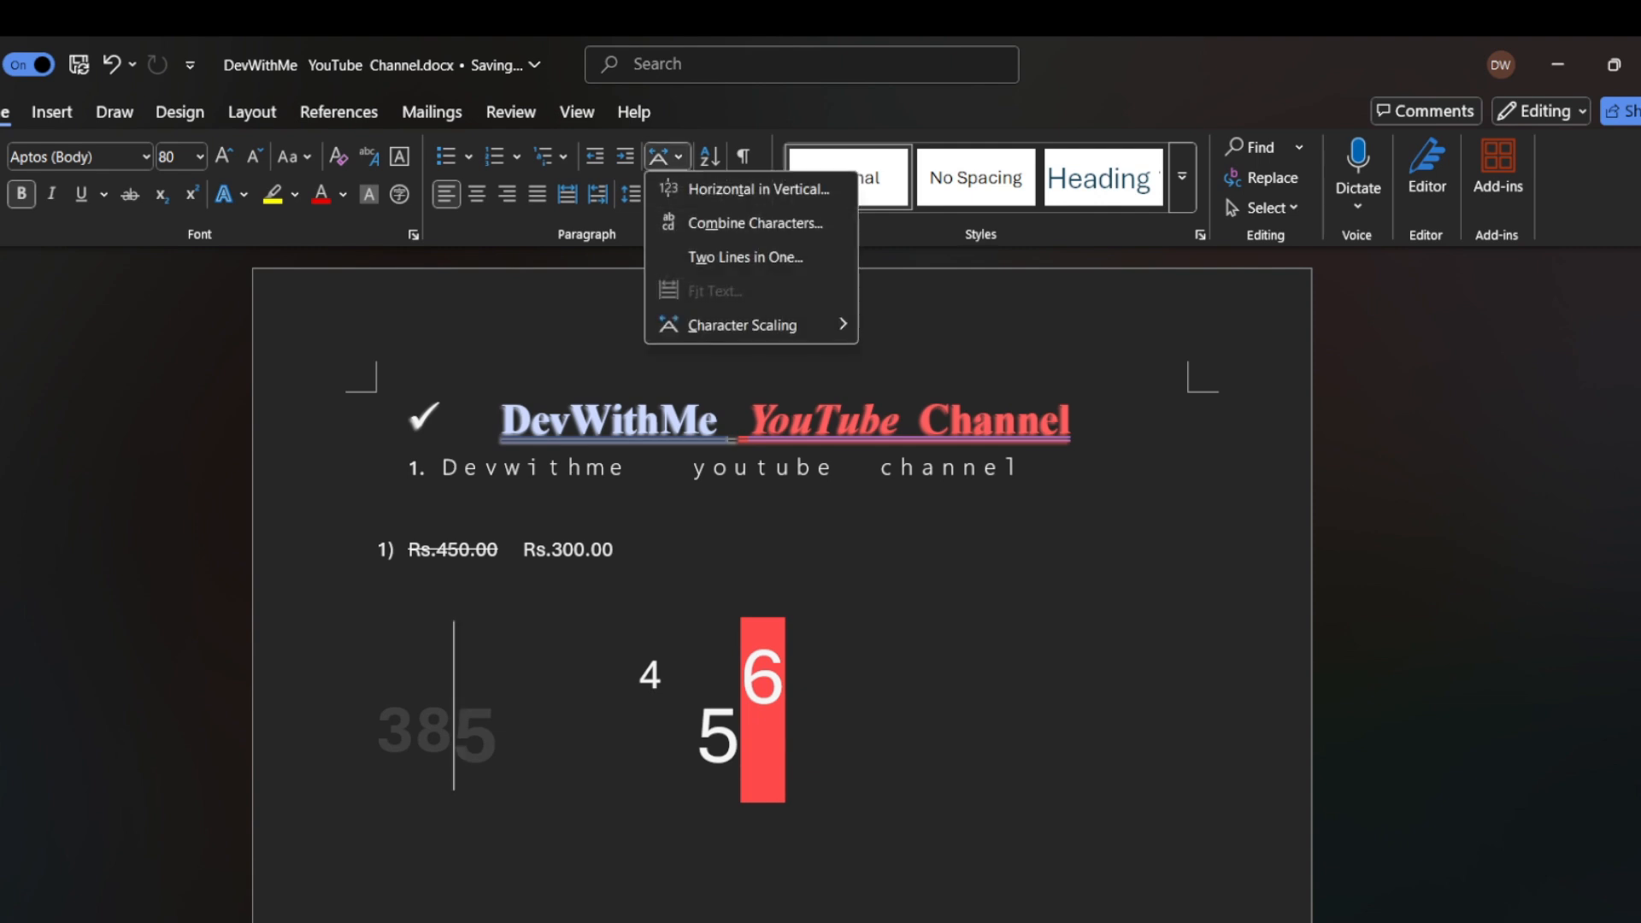
{"action": "mouse_move", "coordinate": [742, 326]}
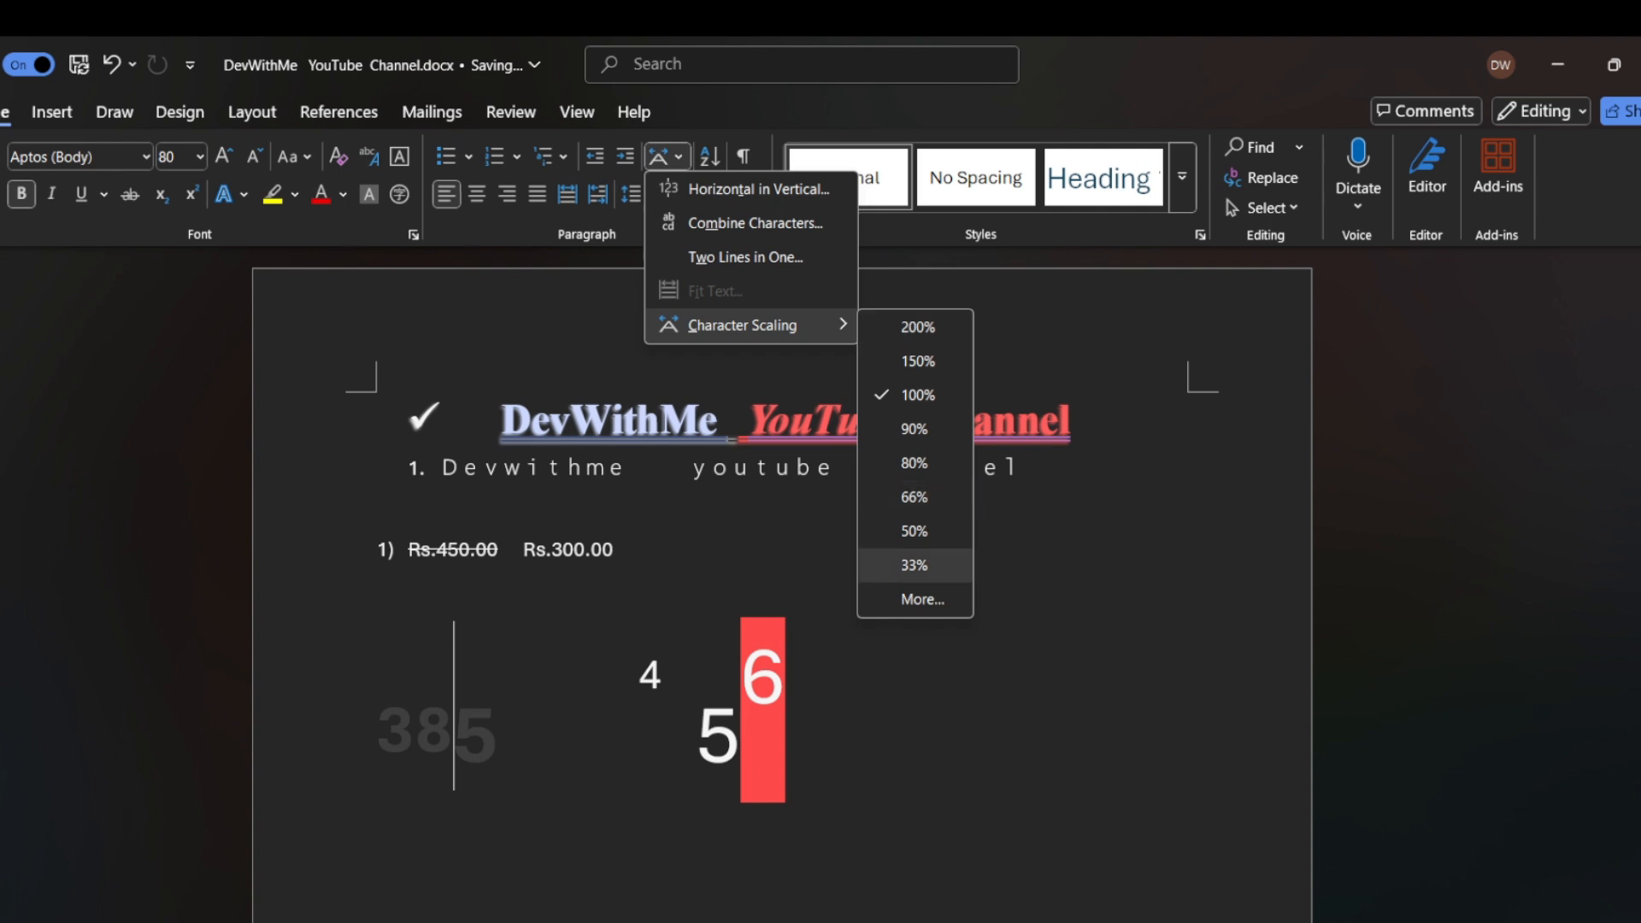
{"action": "left_click", "coordinate": [668, 700]}
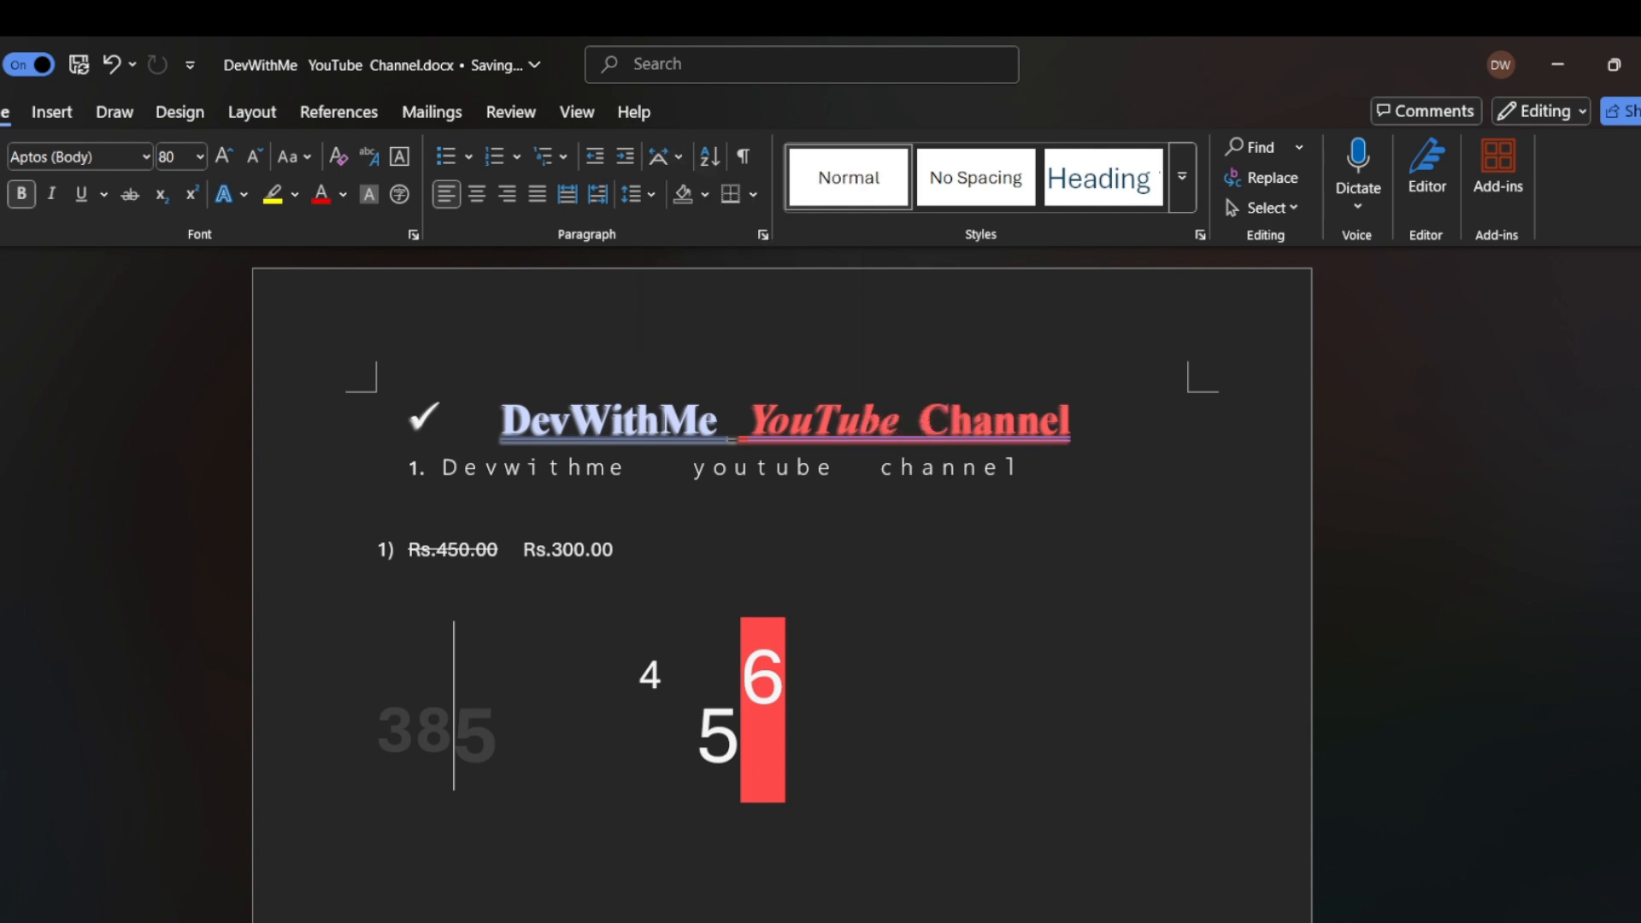
{"action": "double_click", "coordinate": [656, 684]}
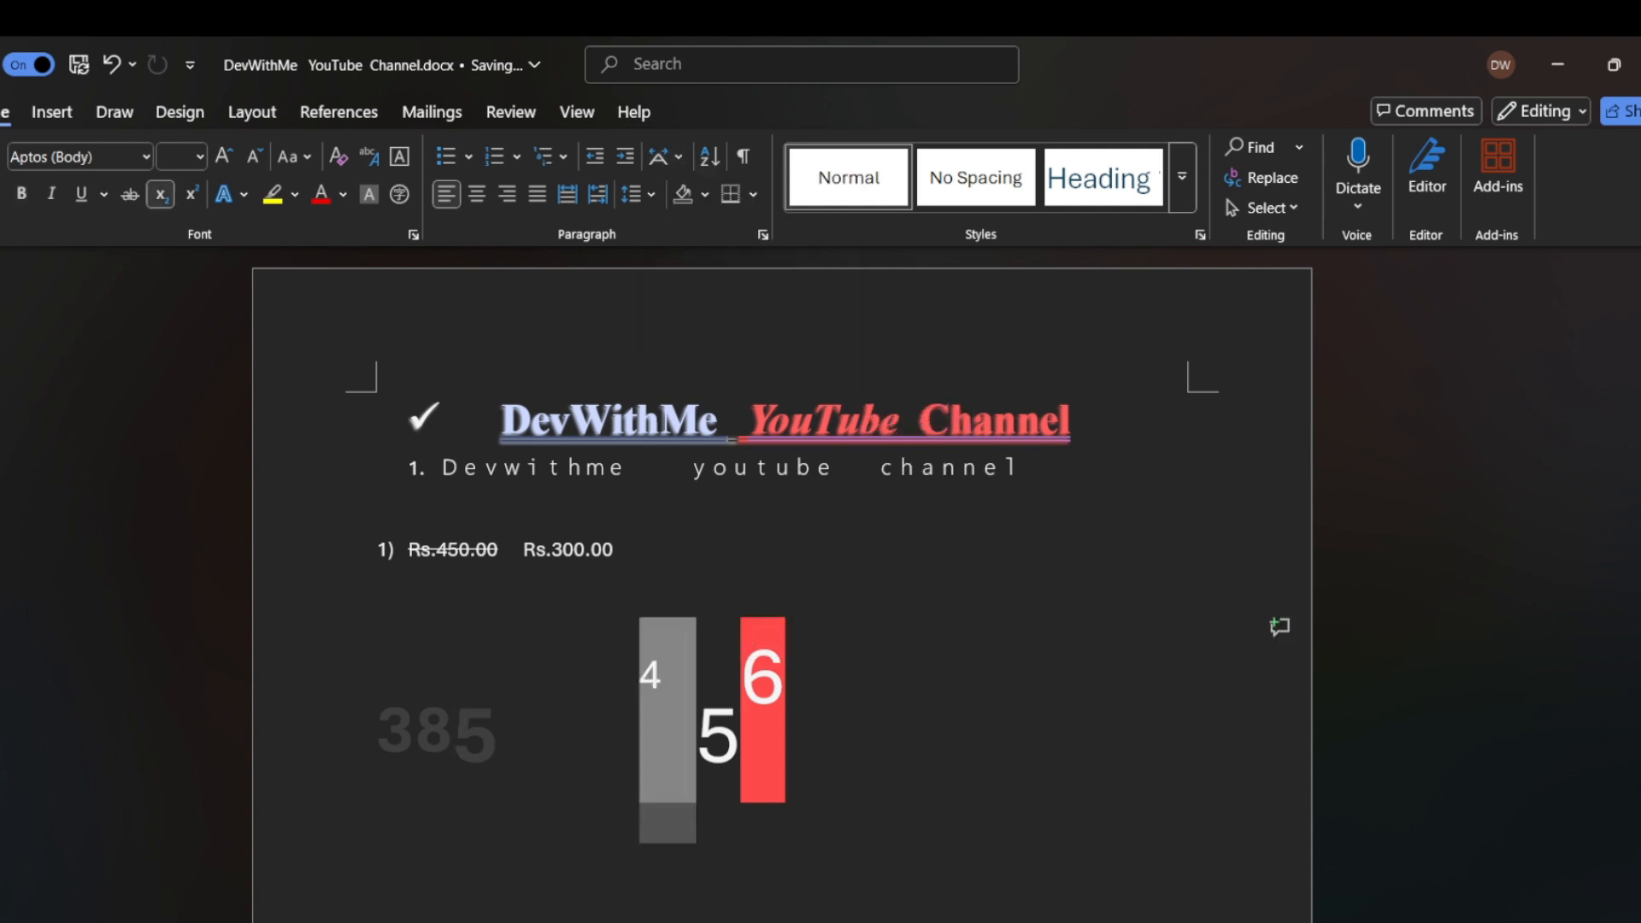
- Try a character scaling of 33% on the two-lines-in-one 38
{"action": "left_click", "coordinate": [454, 728]}
{"action": "left_click_drag", "start_coordinate": [454, 728], "coordinate": [383, 728]}
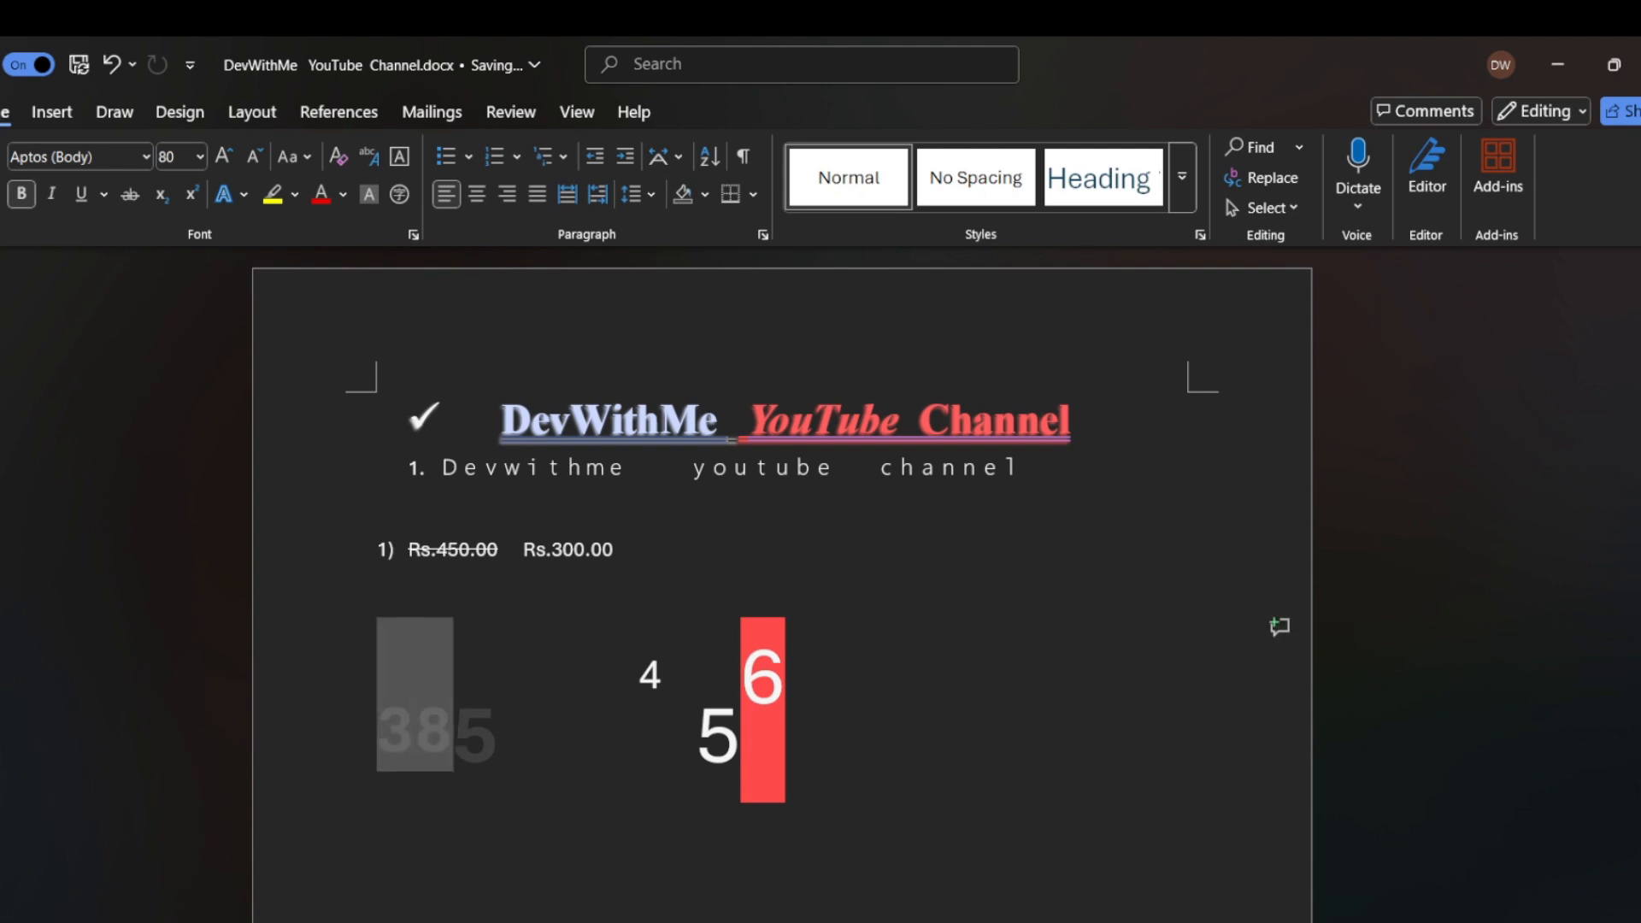
{"action": "left_click", "coordinate": [665, 156]}
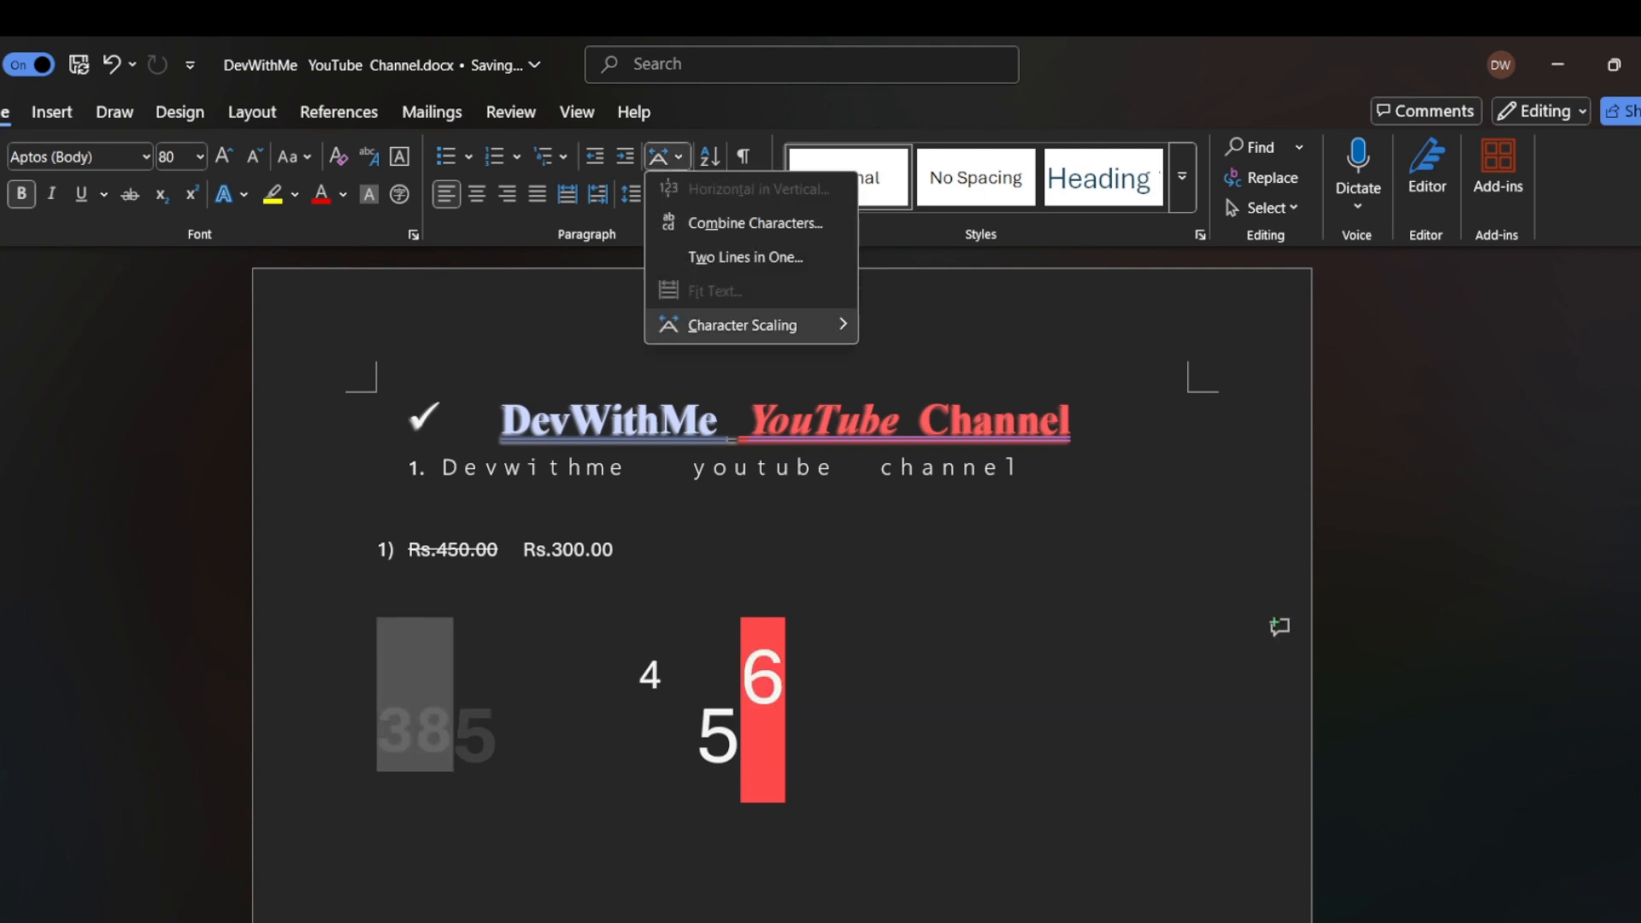
{"action": "mouse_move", "coordinate": [752, 325]}
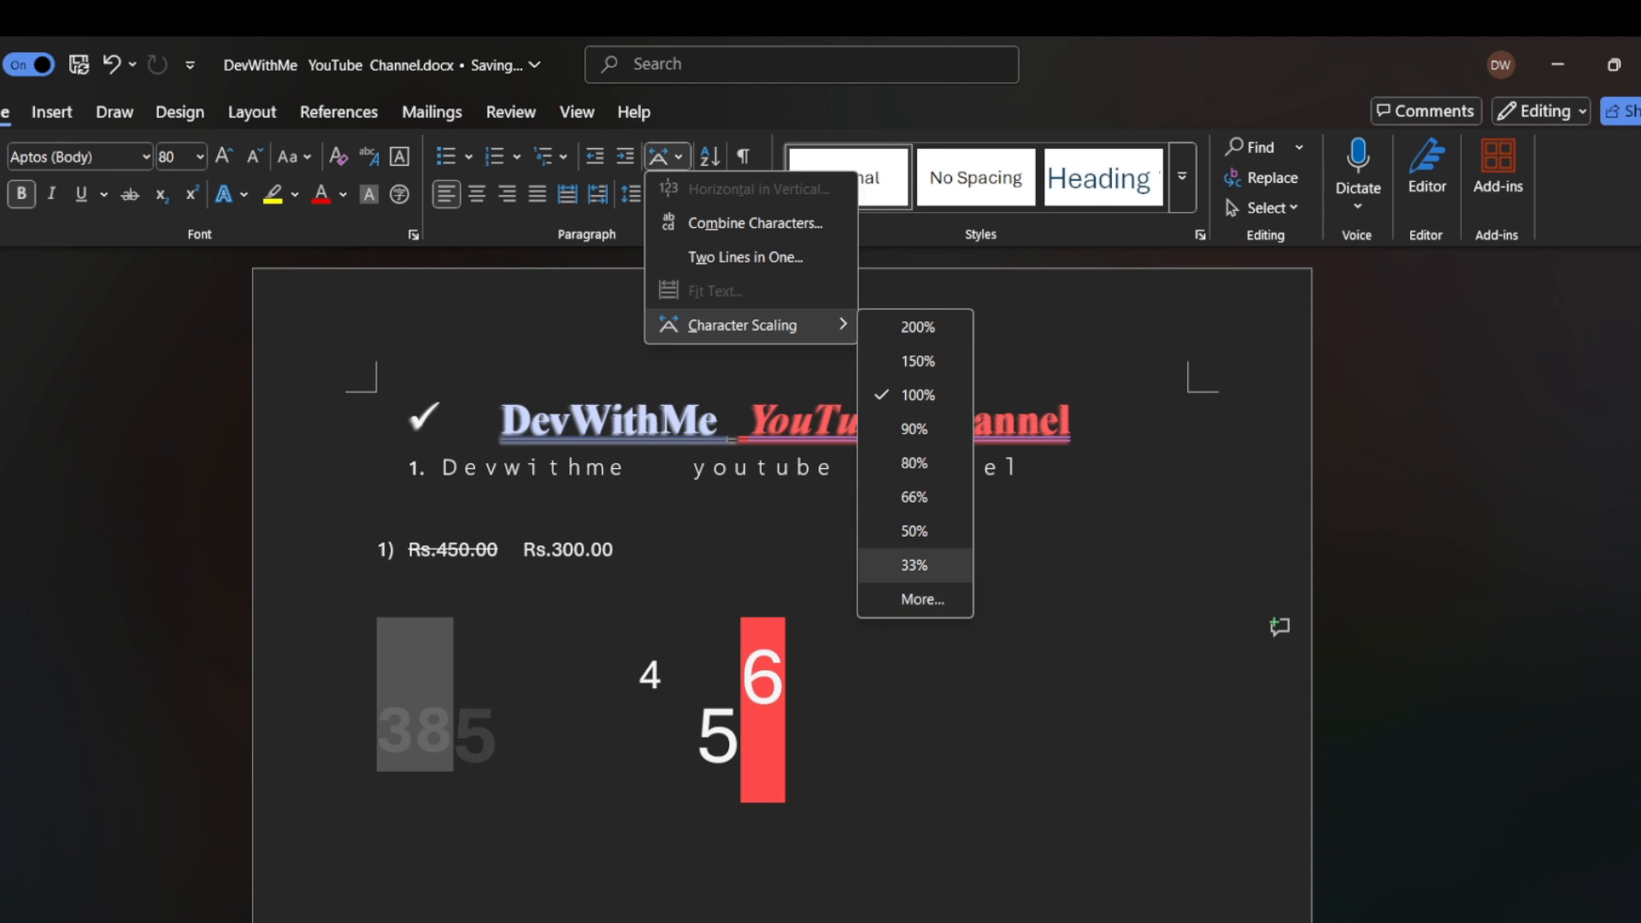
{"action": "left_click", "coordinate": [915, 565]}
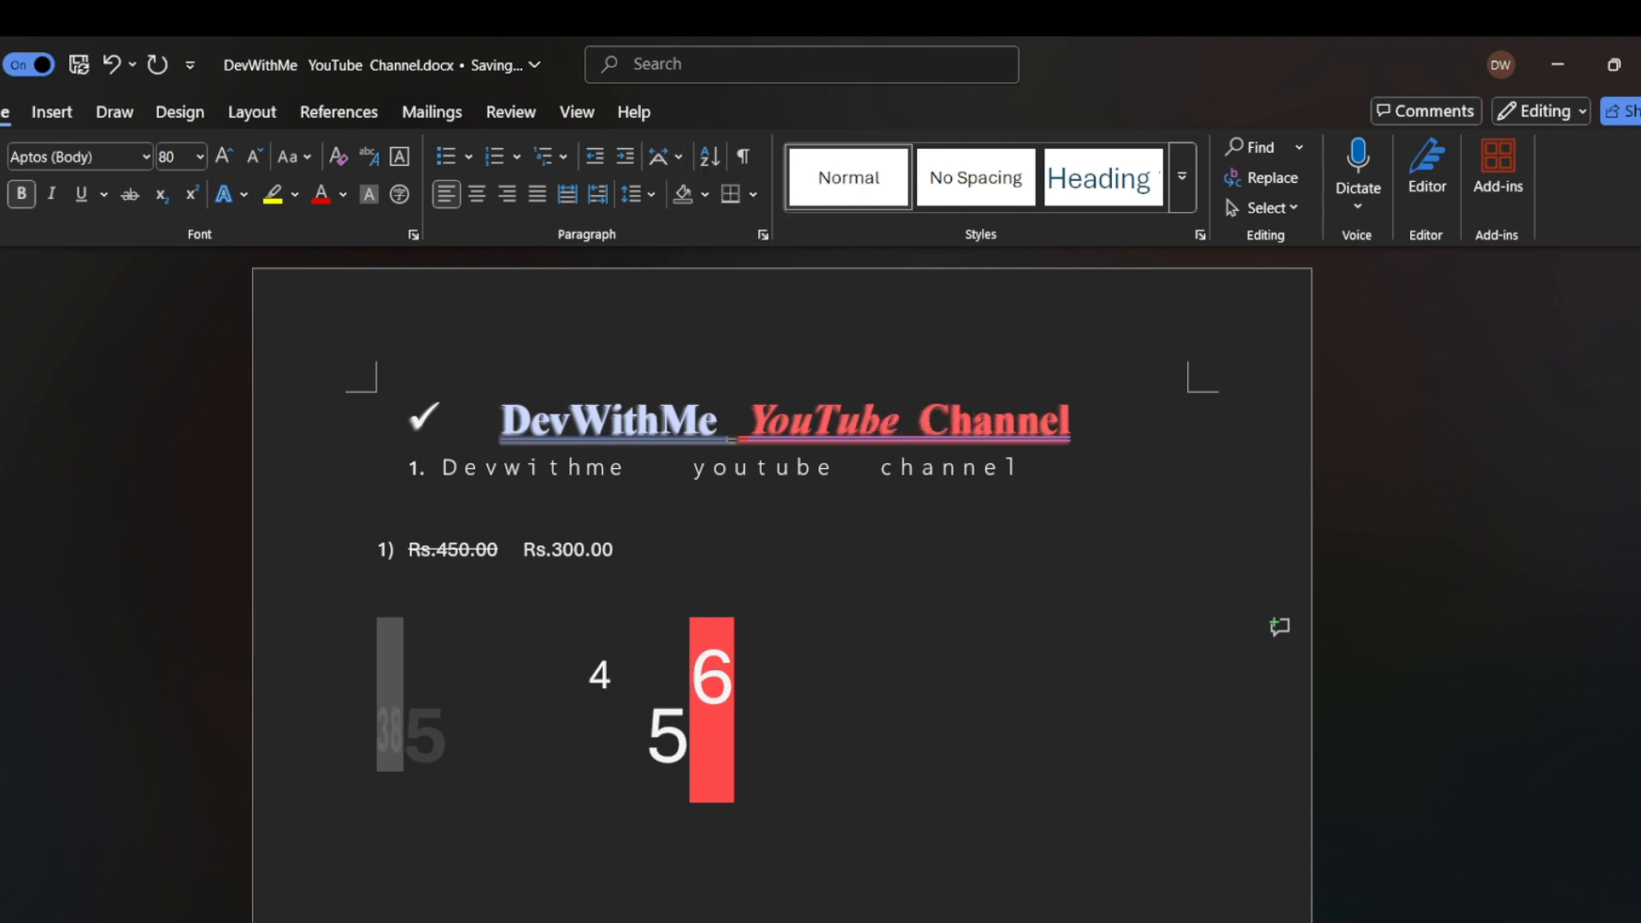
- Set the character scaling of the 38 to 200% and deselect it
{"action": "left_click", "coordinate": [665, 157]}
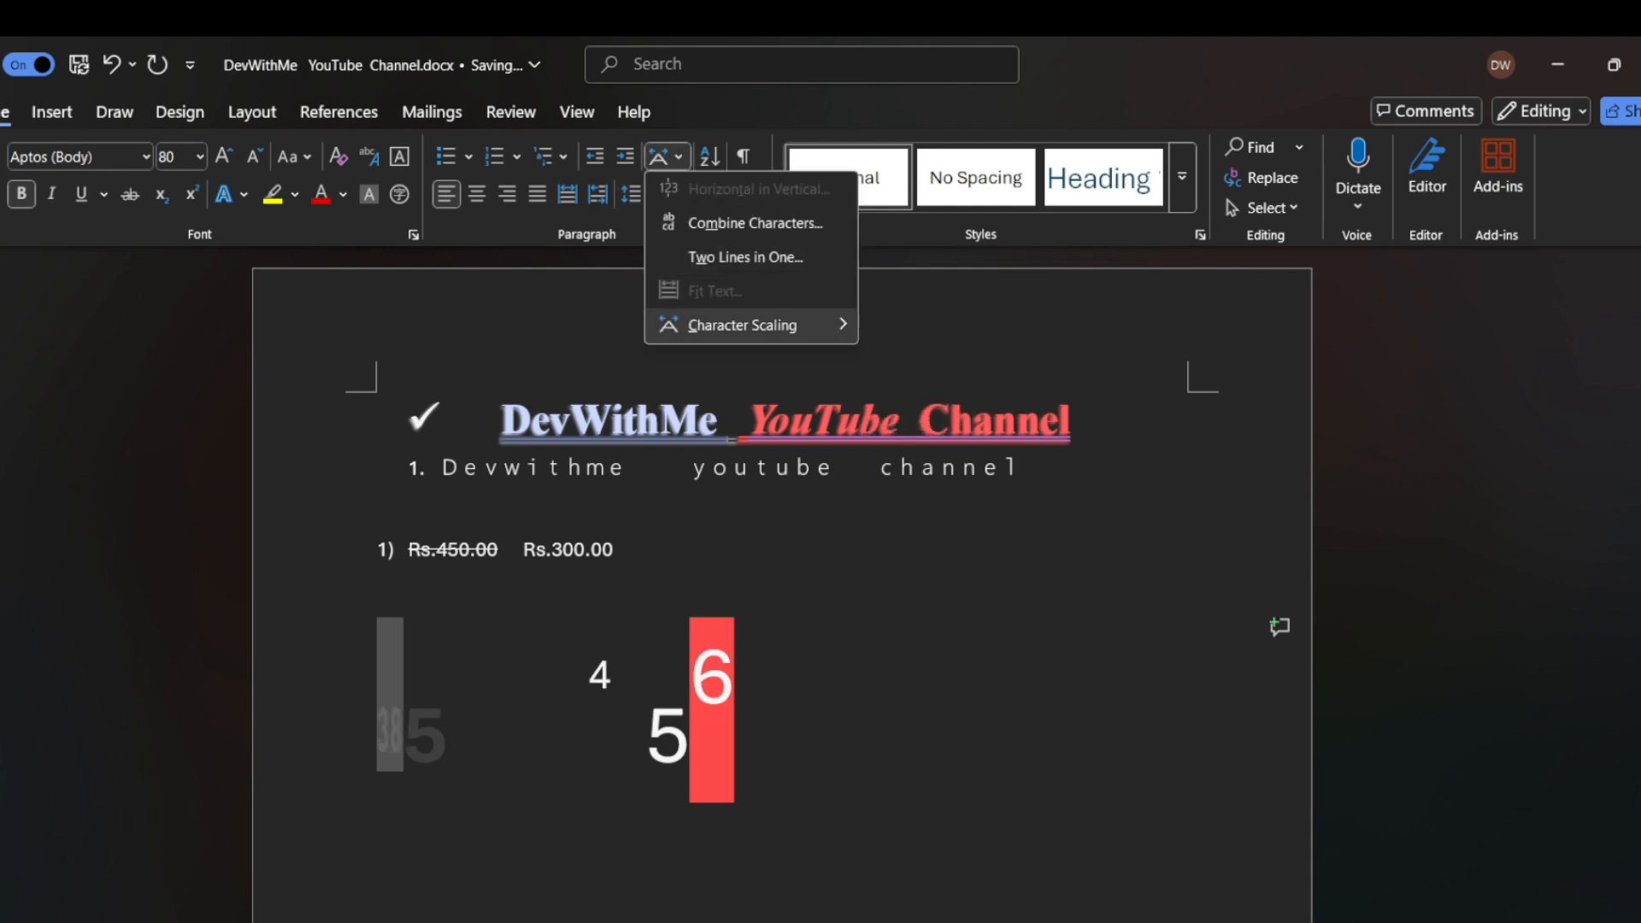
{"action": "mouse_move", "coordinate": [752, 325]}
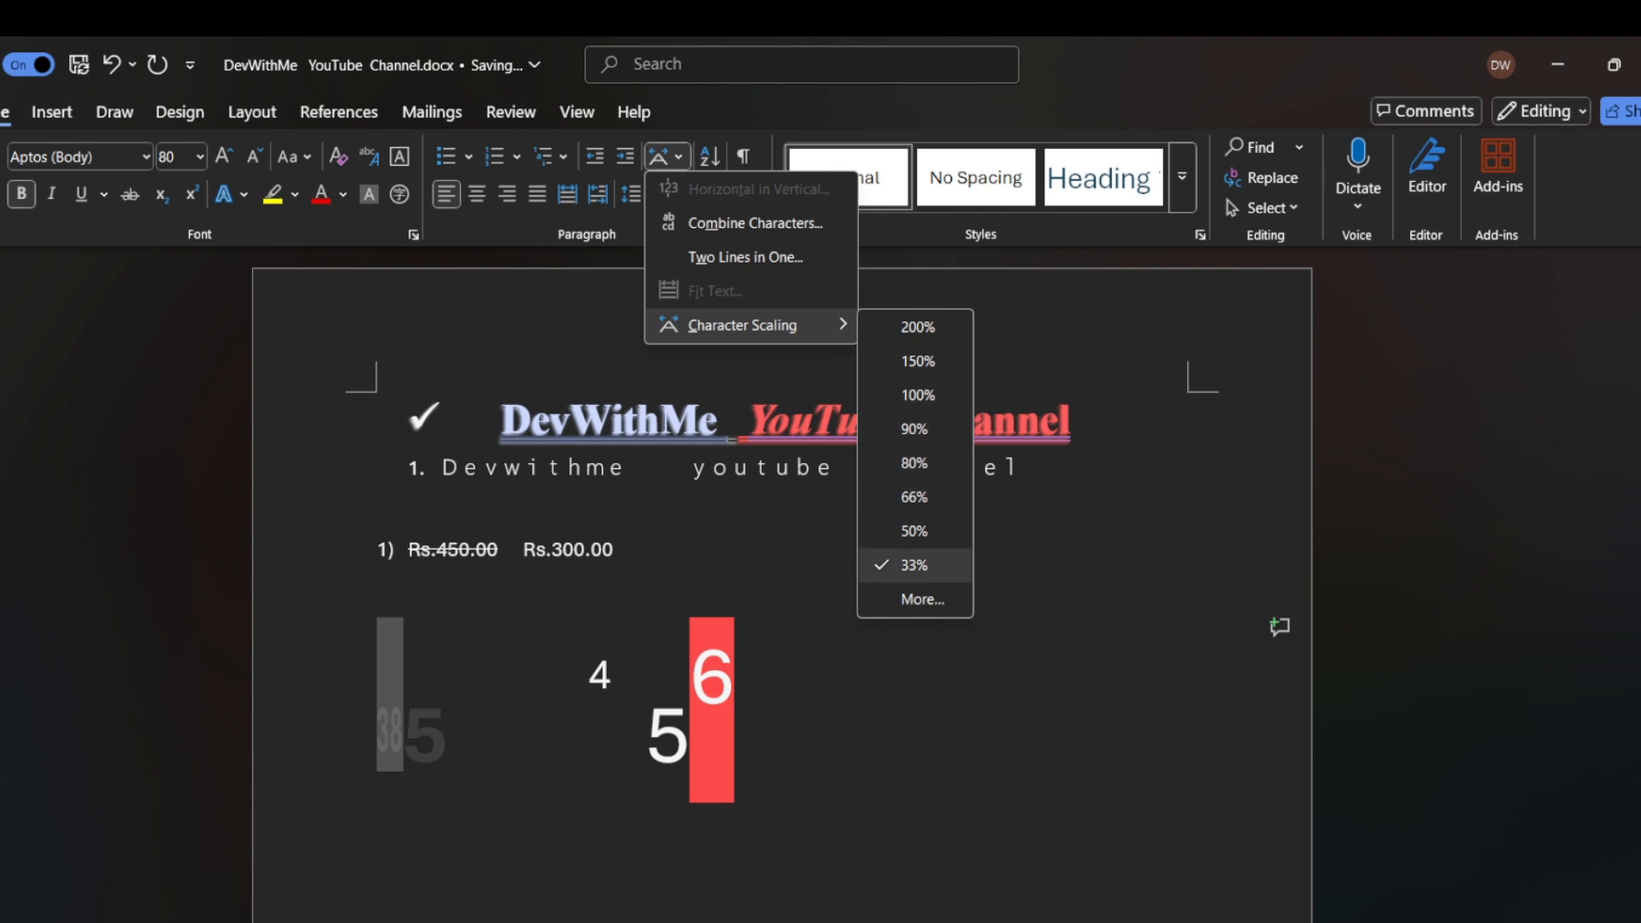
{"action": "left_click", "coordinate": [917, 326]}
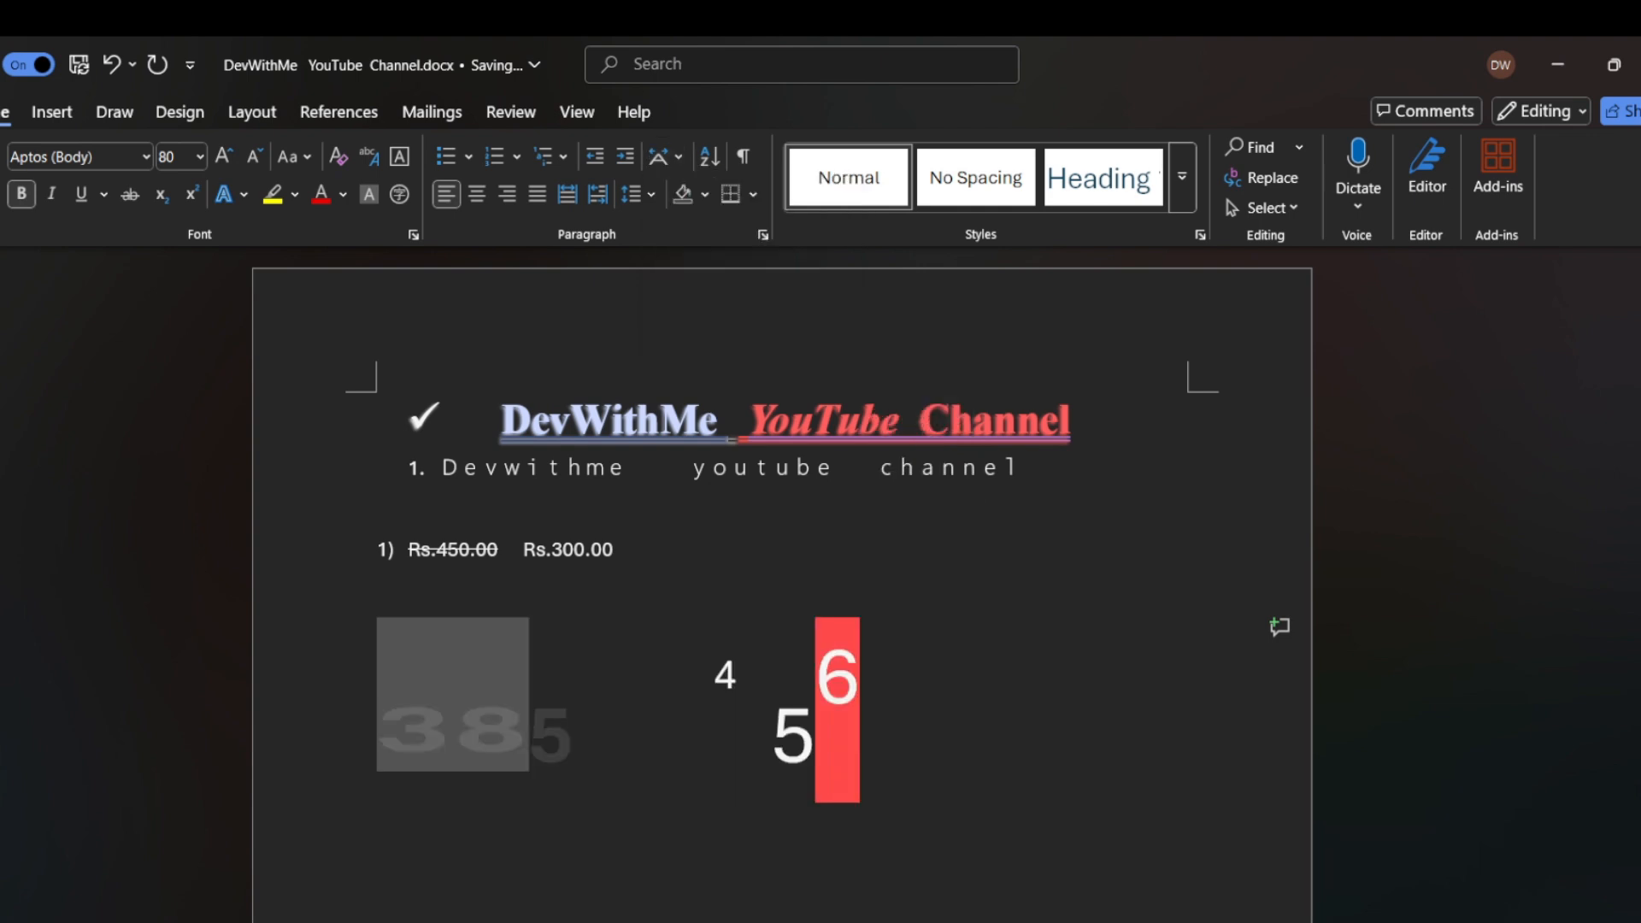
{"action": "left_click", "coordinate": [530, 735]}
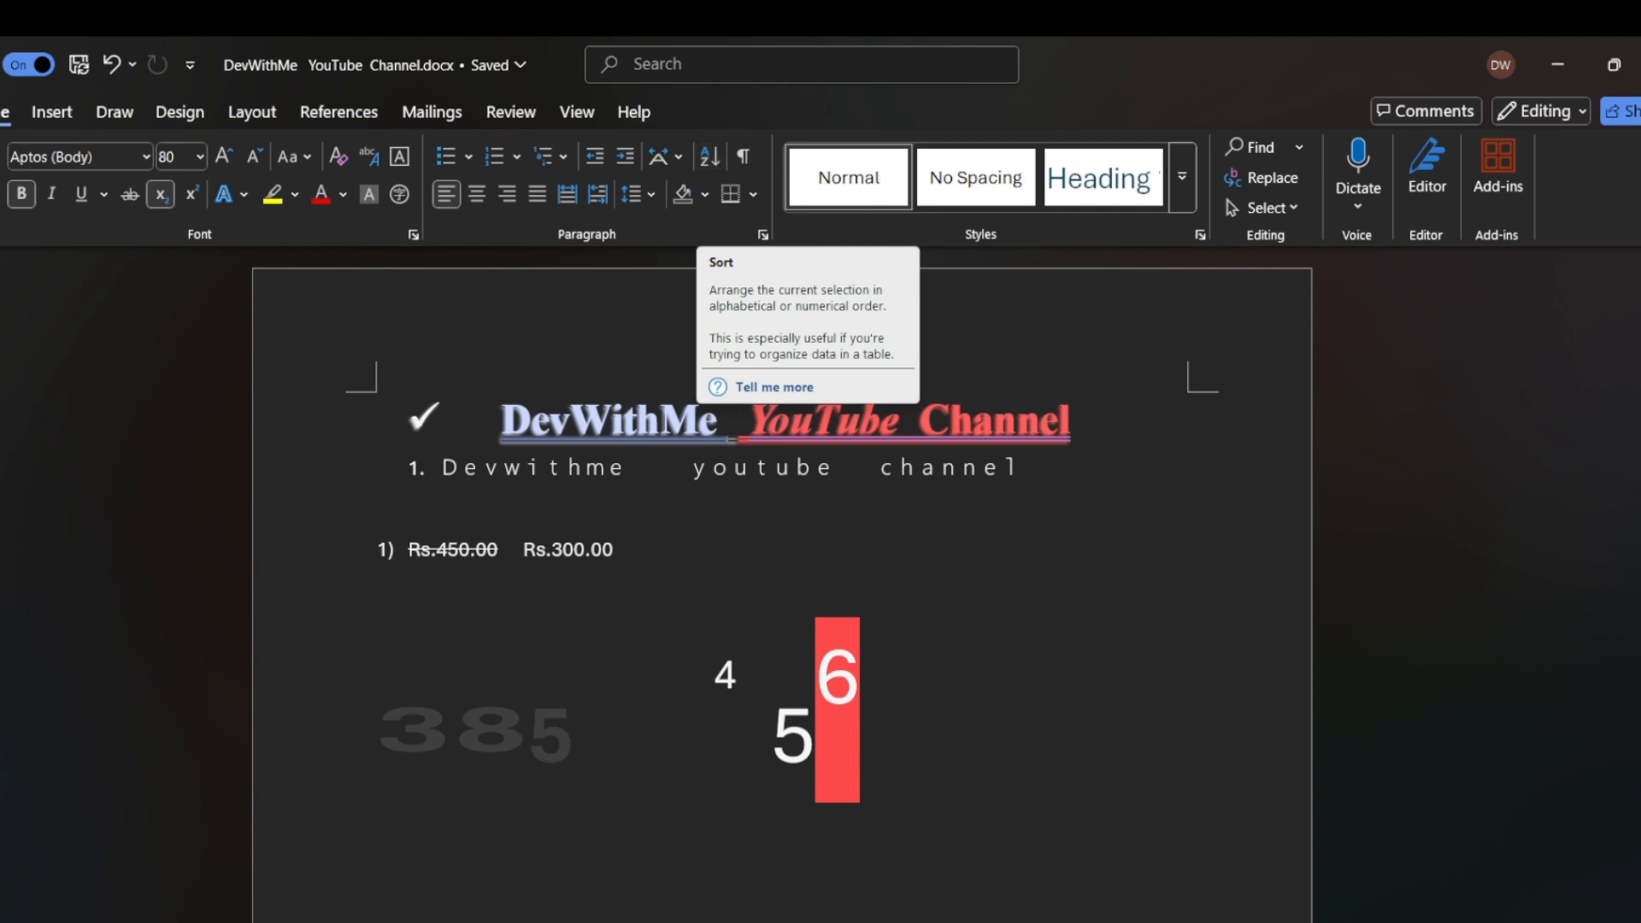
- Sort the selected 38 by paragraphs, using the Text type in ascending order
{"action": "double_click", "coordinate": [725, 676]}
{"action": "double_click", "coordinate": [741, 718]}
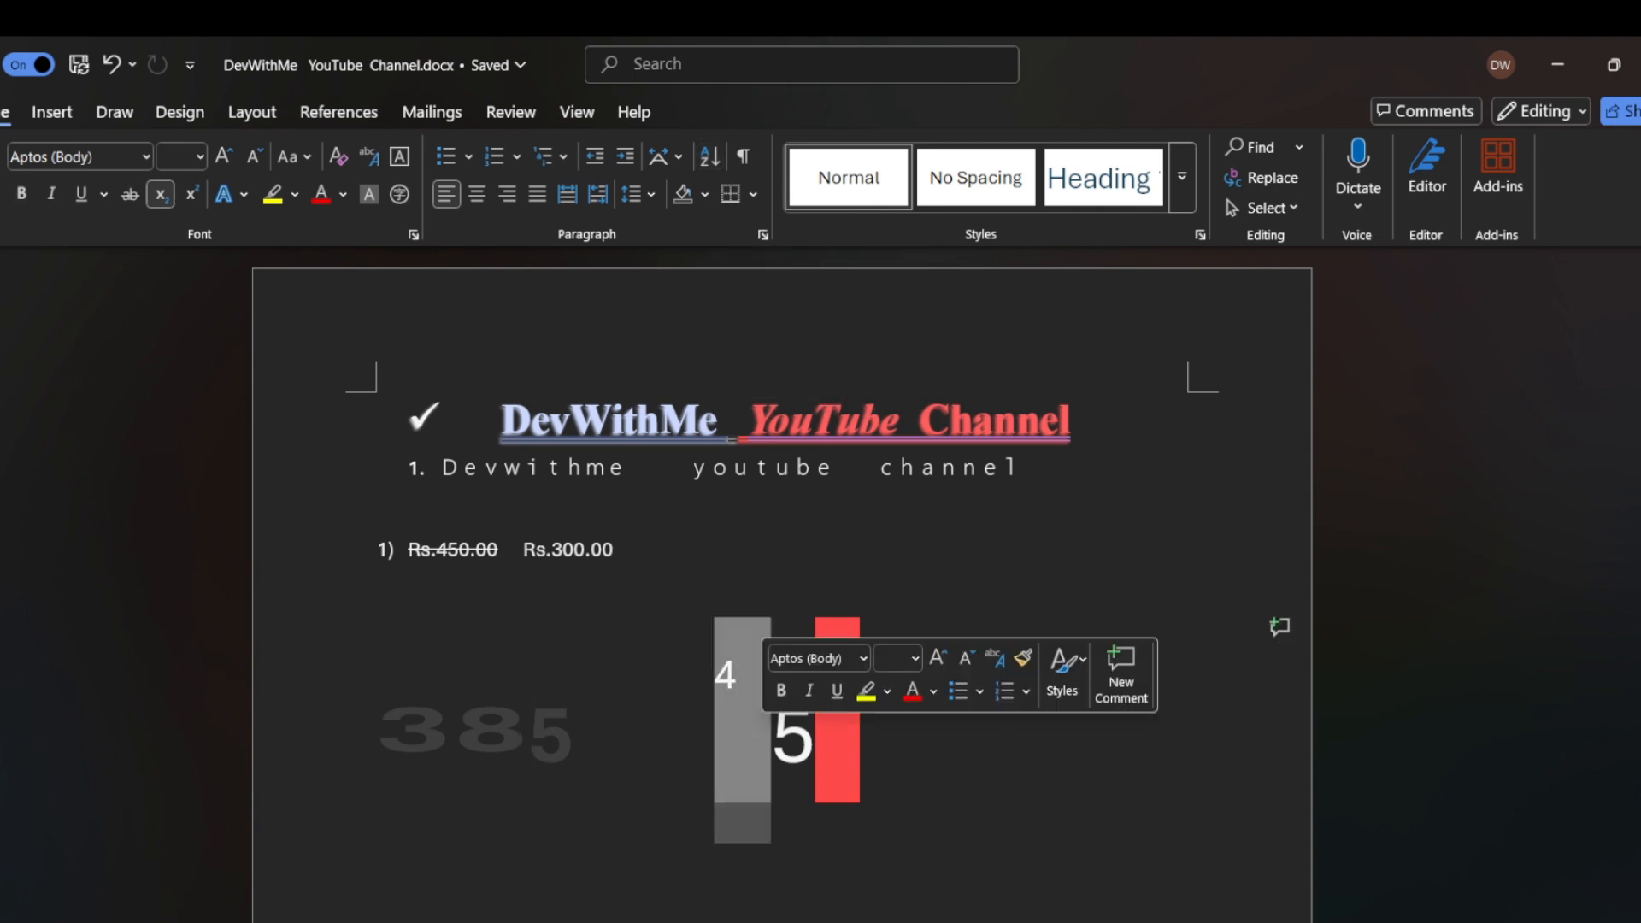
{"action": "left_click", "coordinate": [529, 731]}
{"action": "left_click_drag", "start_coordinate": [529, 730], "coordinate": [378, 731]}
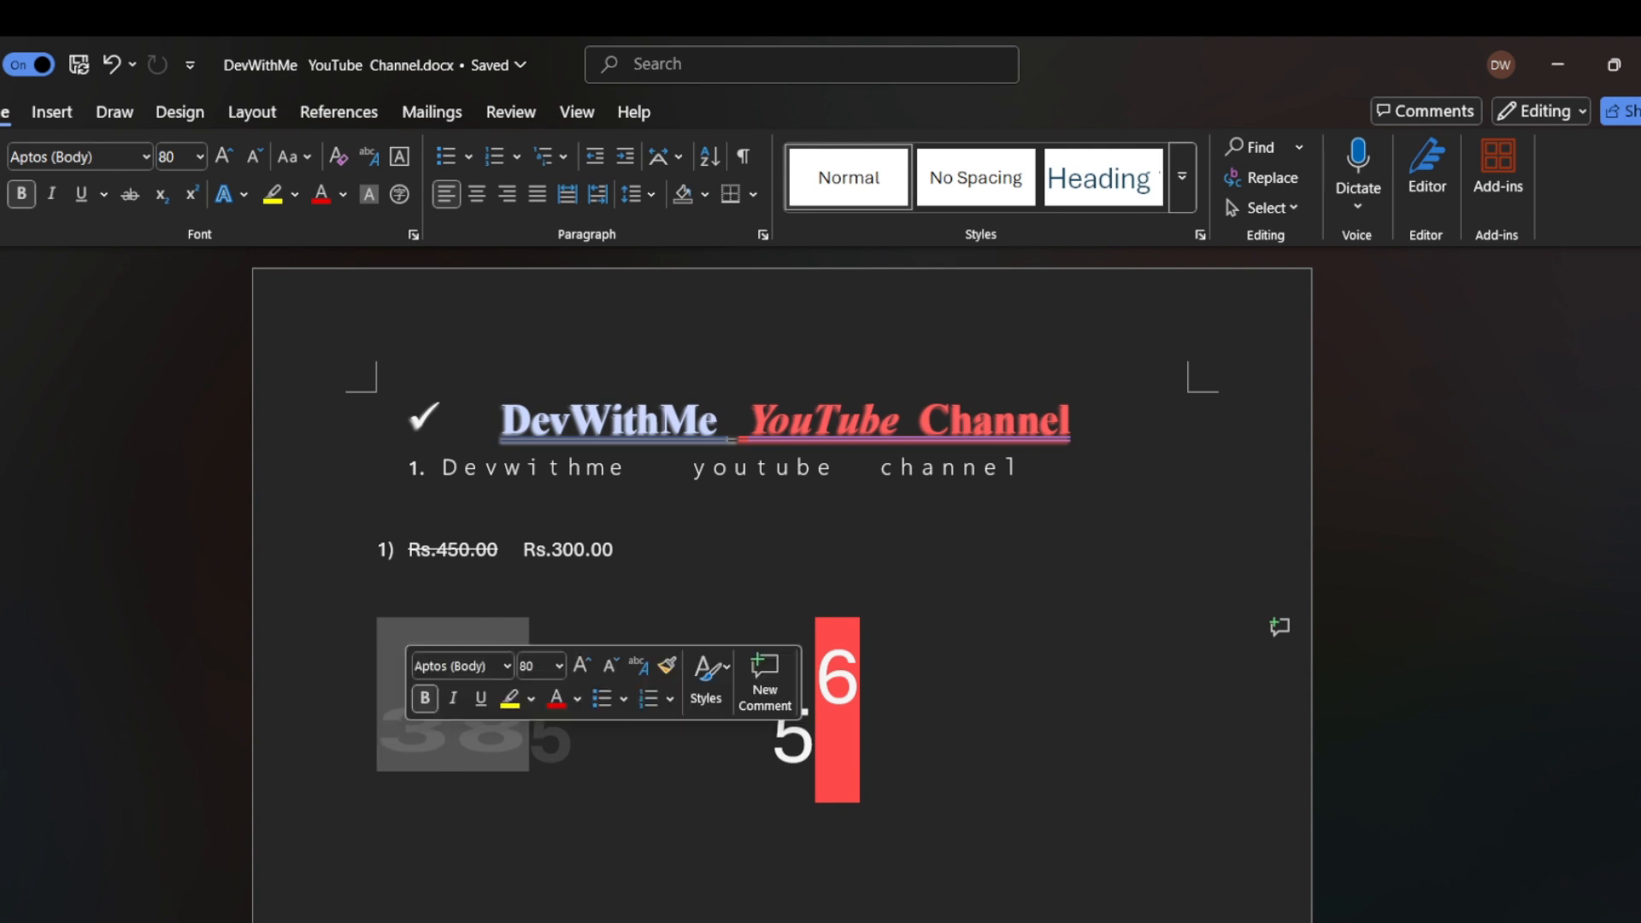
{"action": "left_click", "coordinate": [710, 157]}
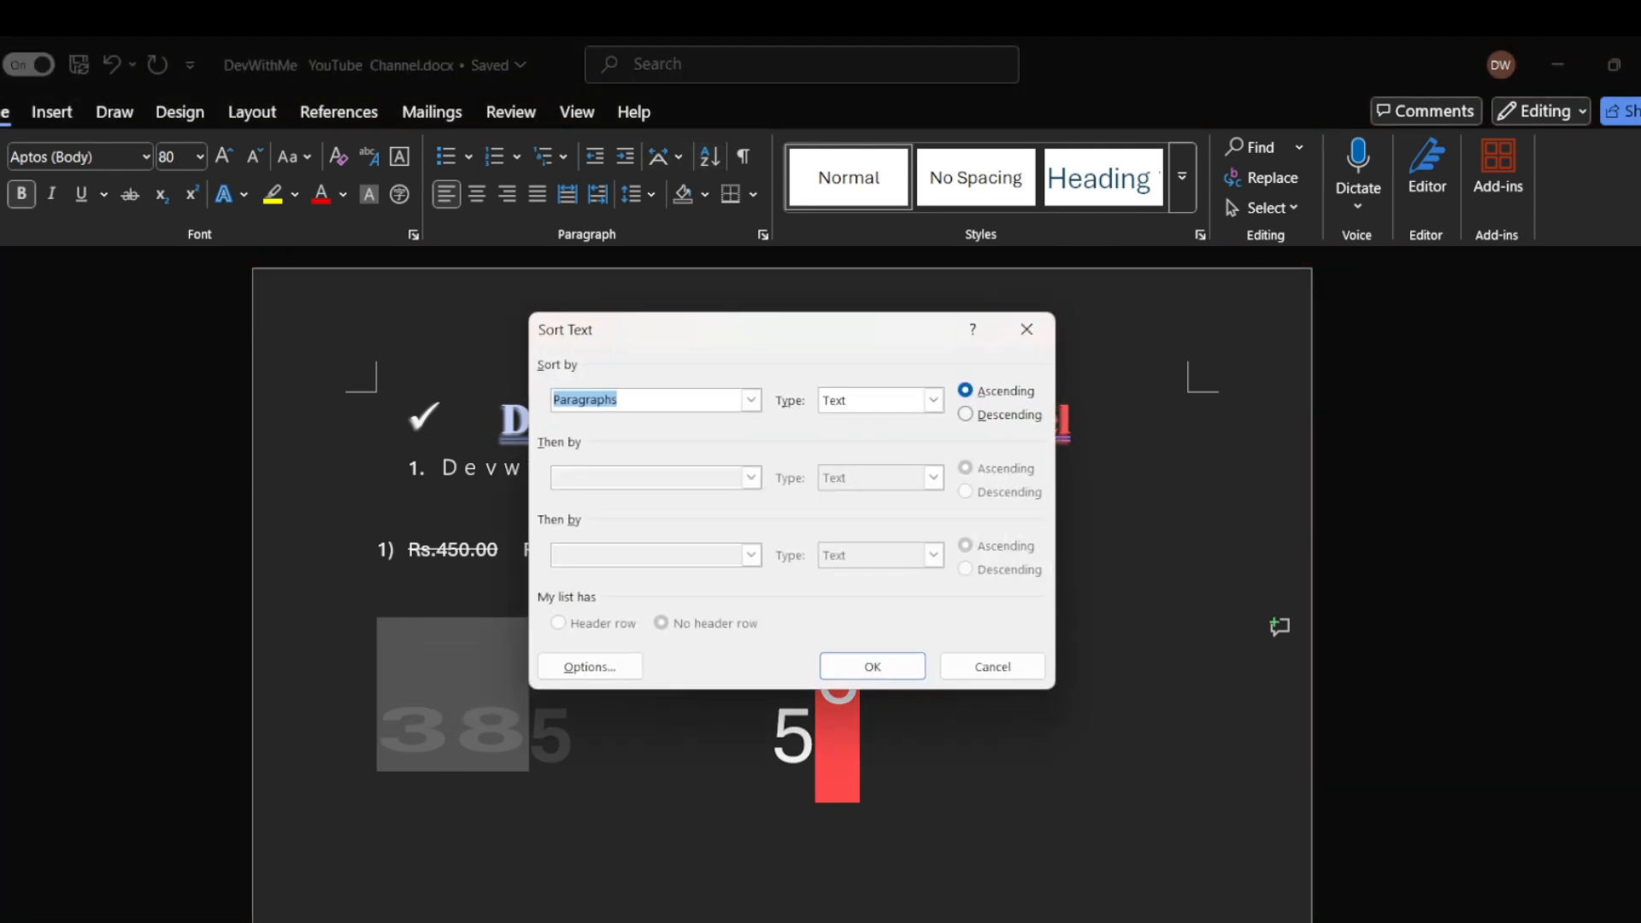
{"action": "left_click", "coordinate": [751, 399]}
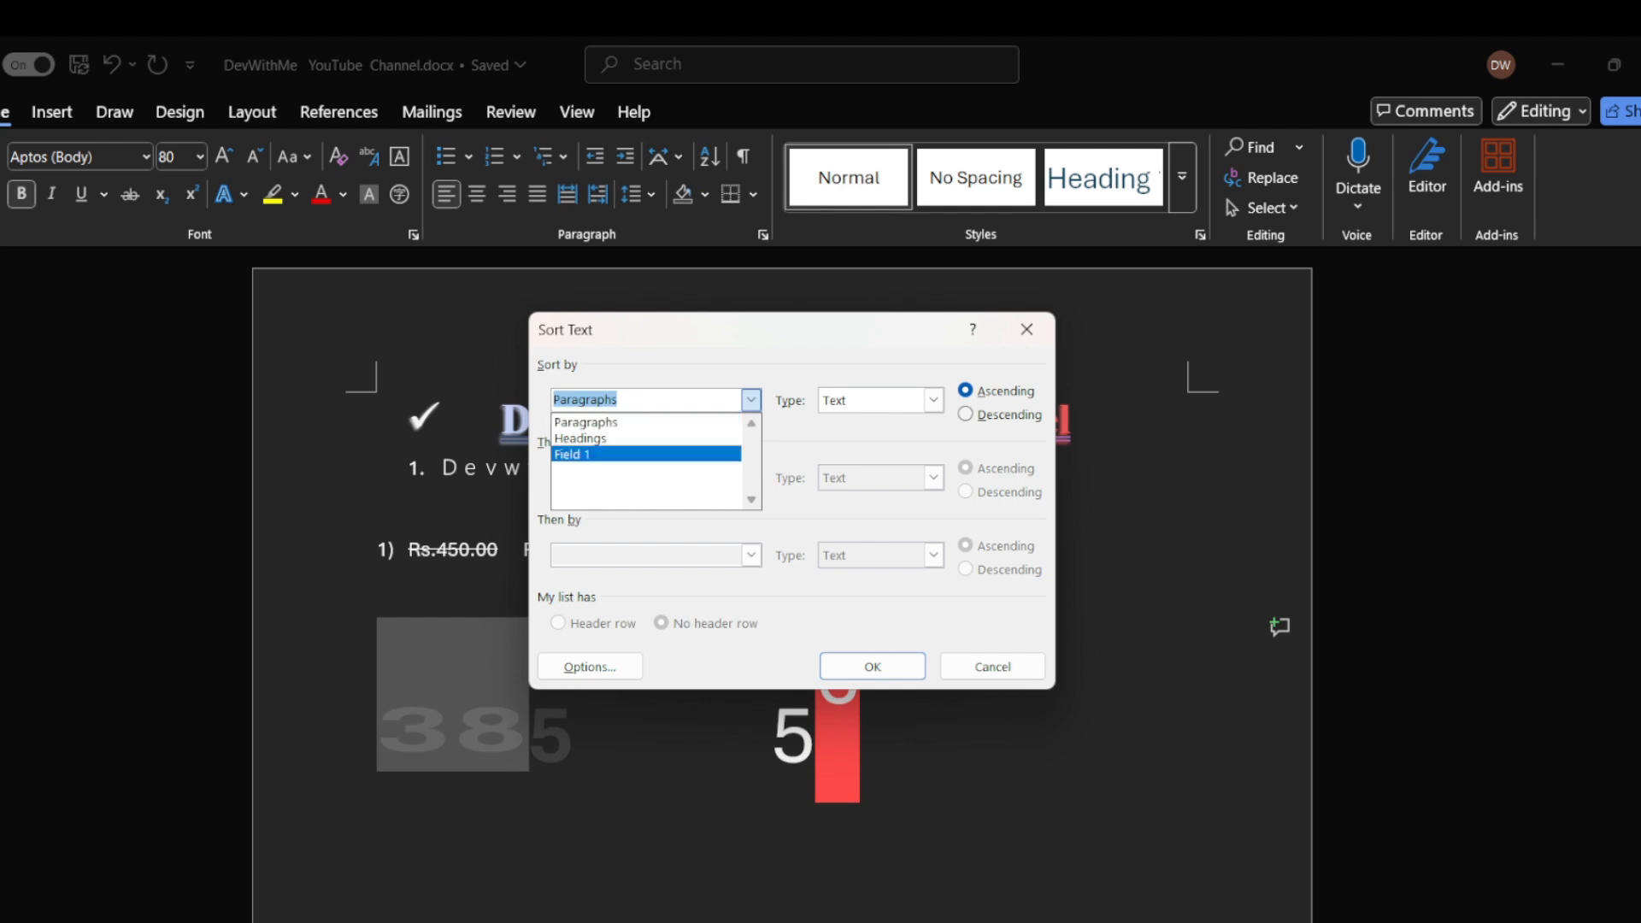
{"action": "left_click", "coordinate": [571, 454]}
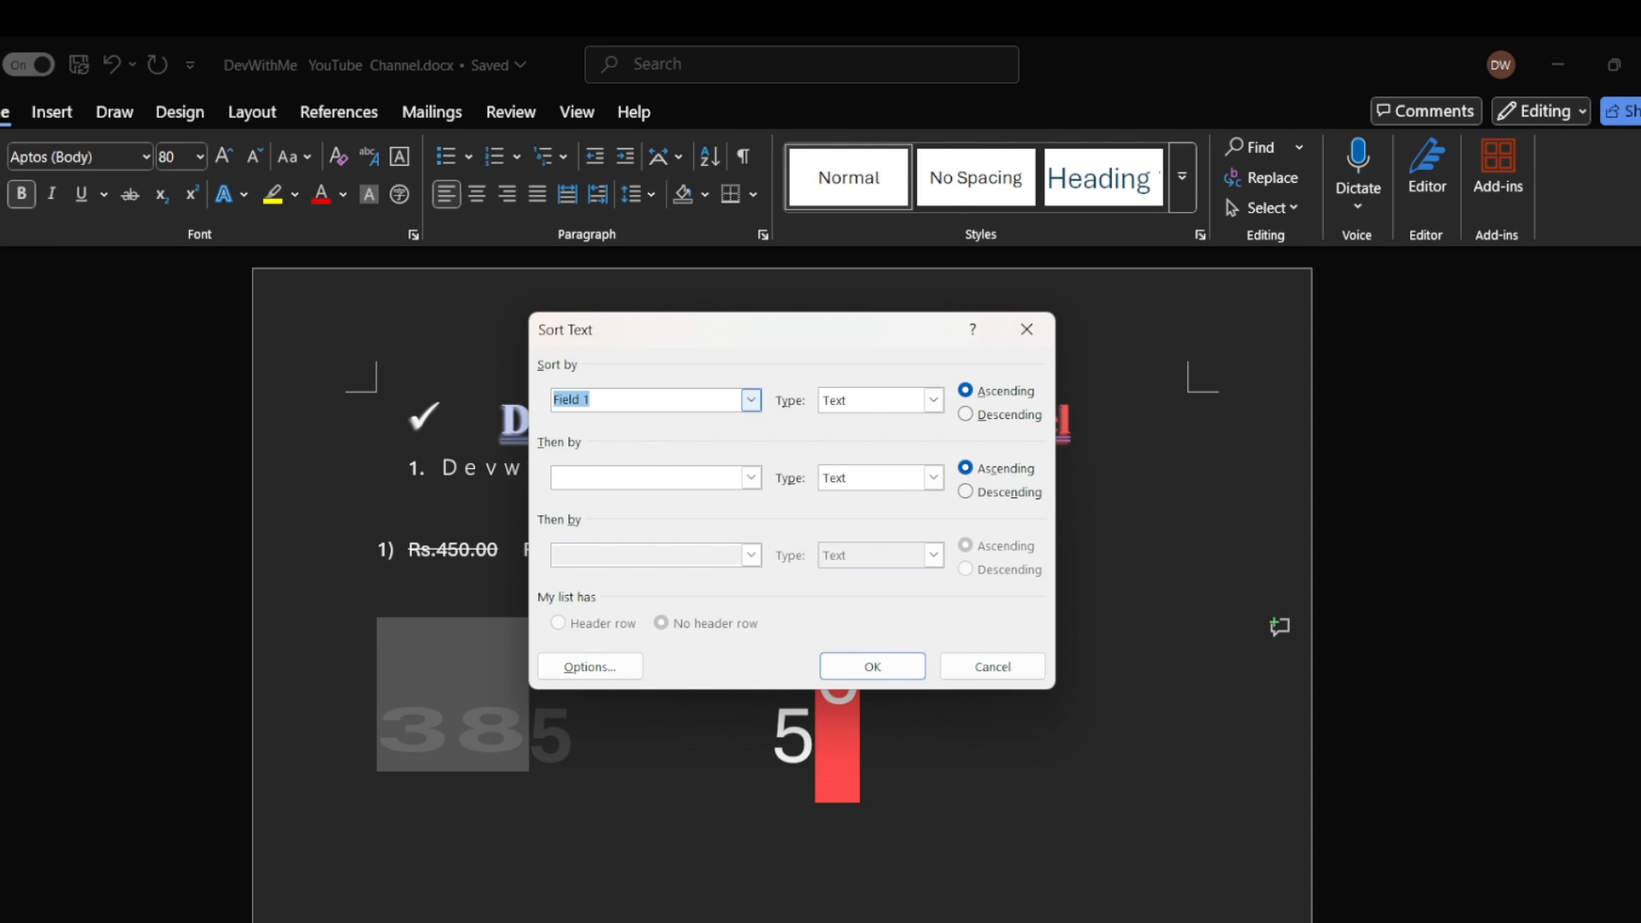
{"action": "left_click", "coordinate": [751, 400]}
{"action": "left_click", "coordinate": [571, 422]}
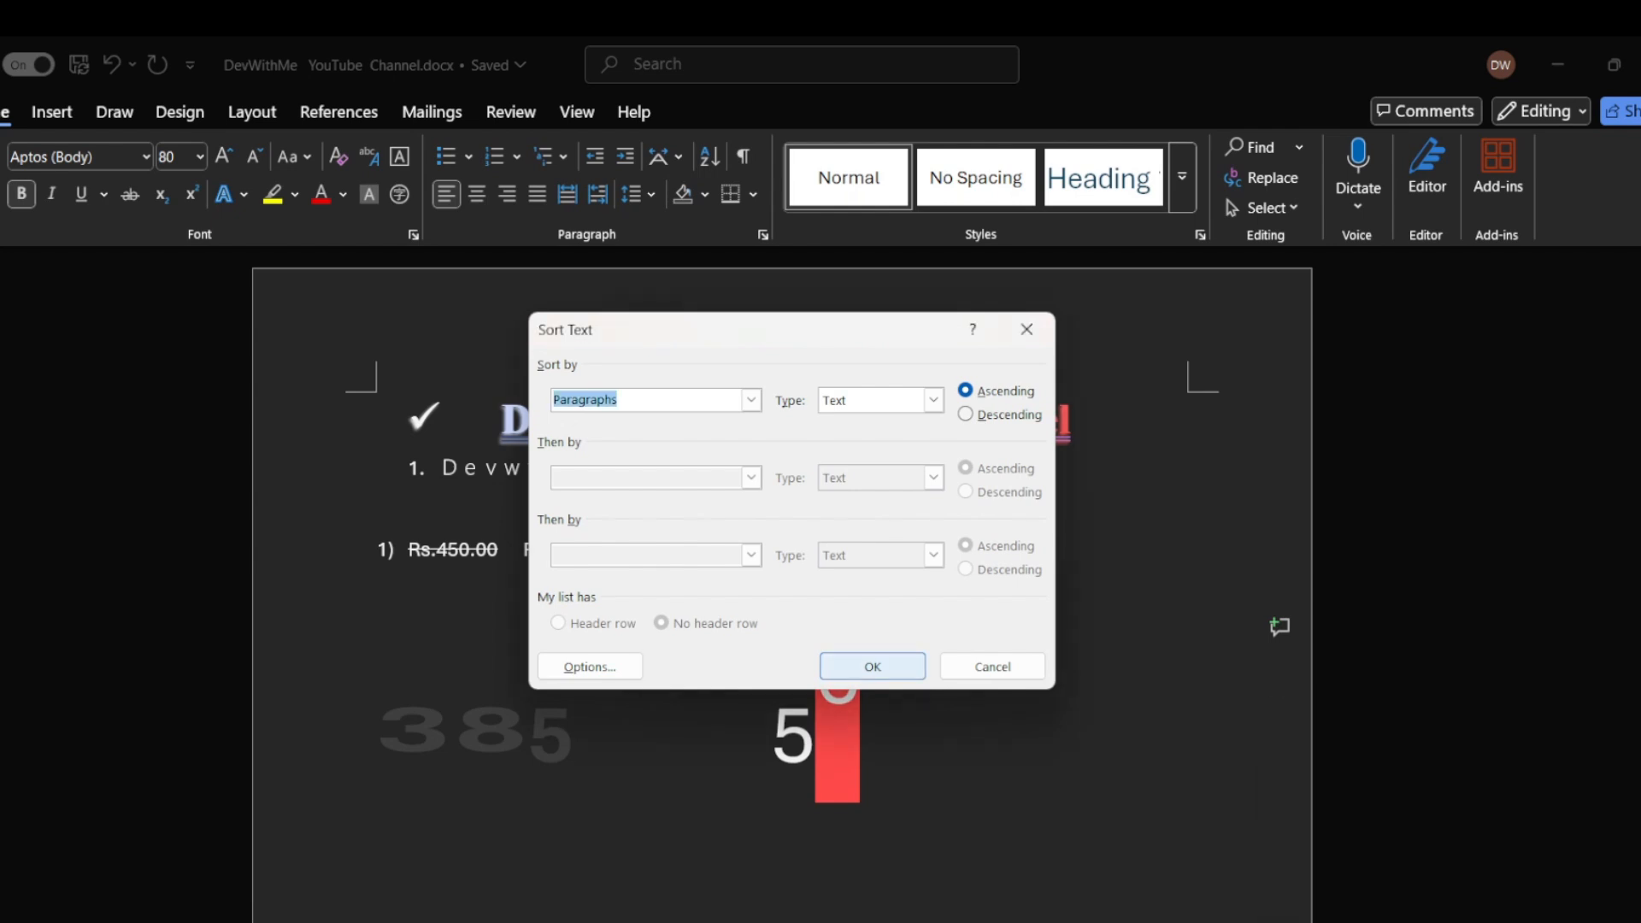
{"action": "key", "text": "Return"}
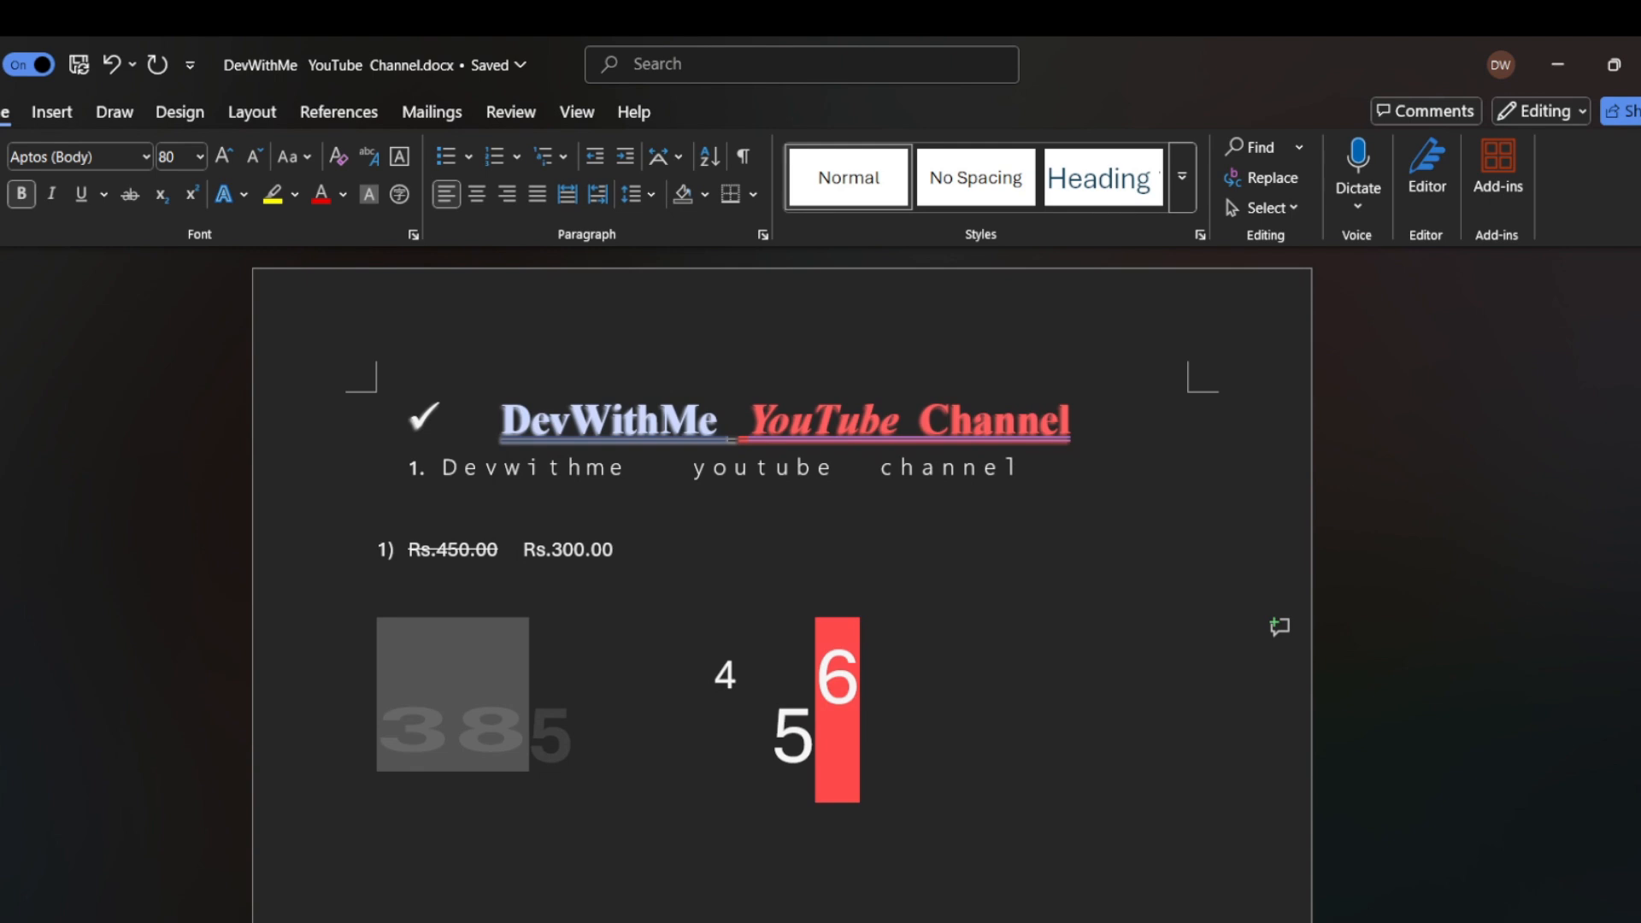
- Show the paragraph marks and insert six empty paragraphs between the price line and the large digits
{"action": "double_click", "coordinate": [726, 687]}
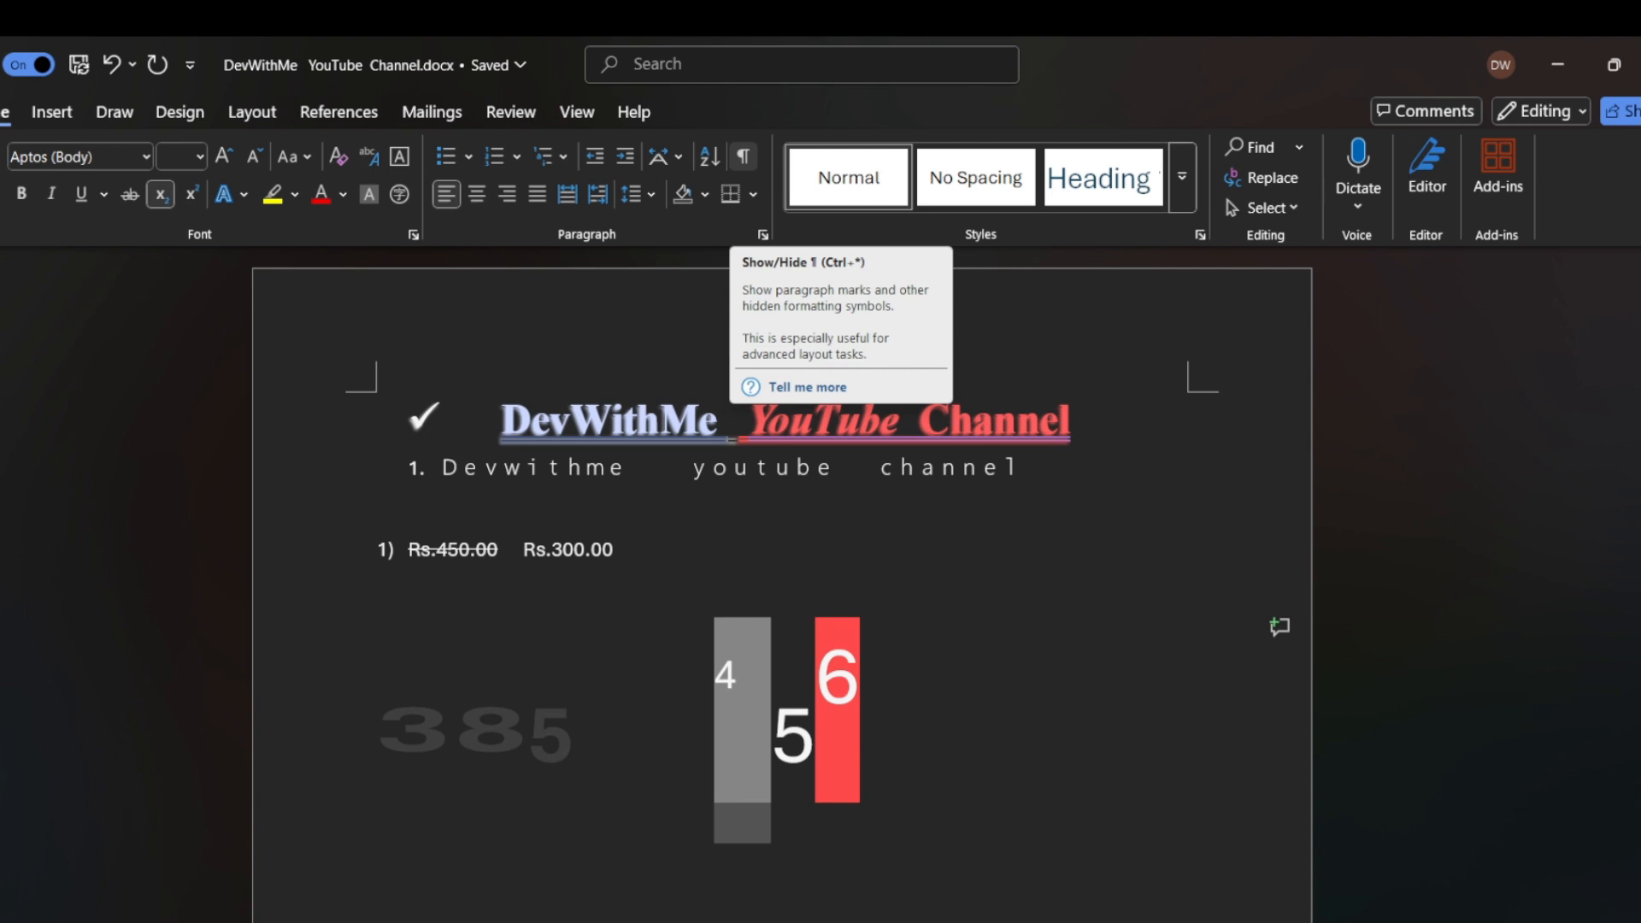
{"action": "left_click", "coordinate": [743, 156]}
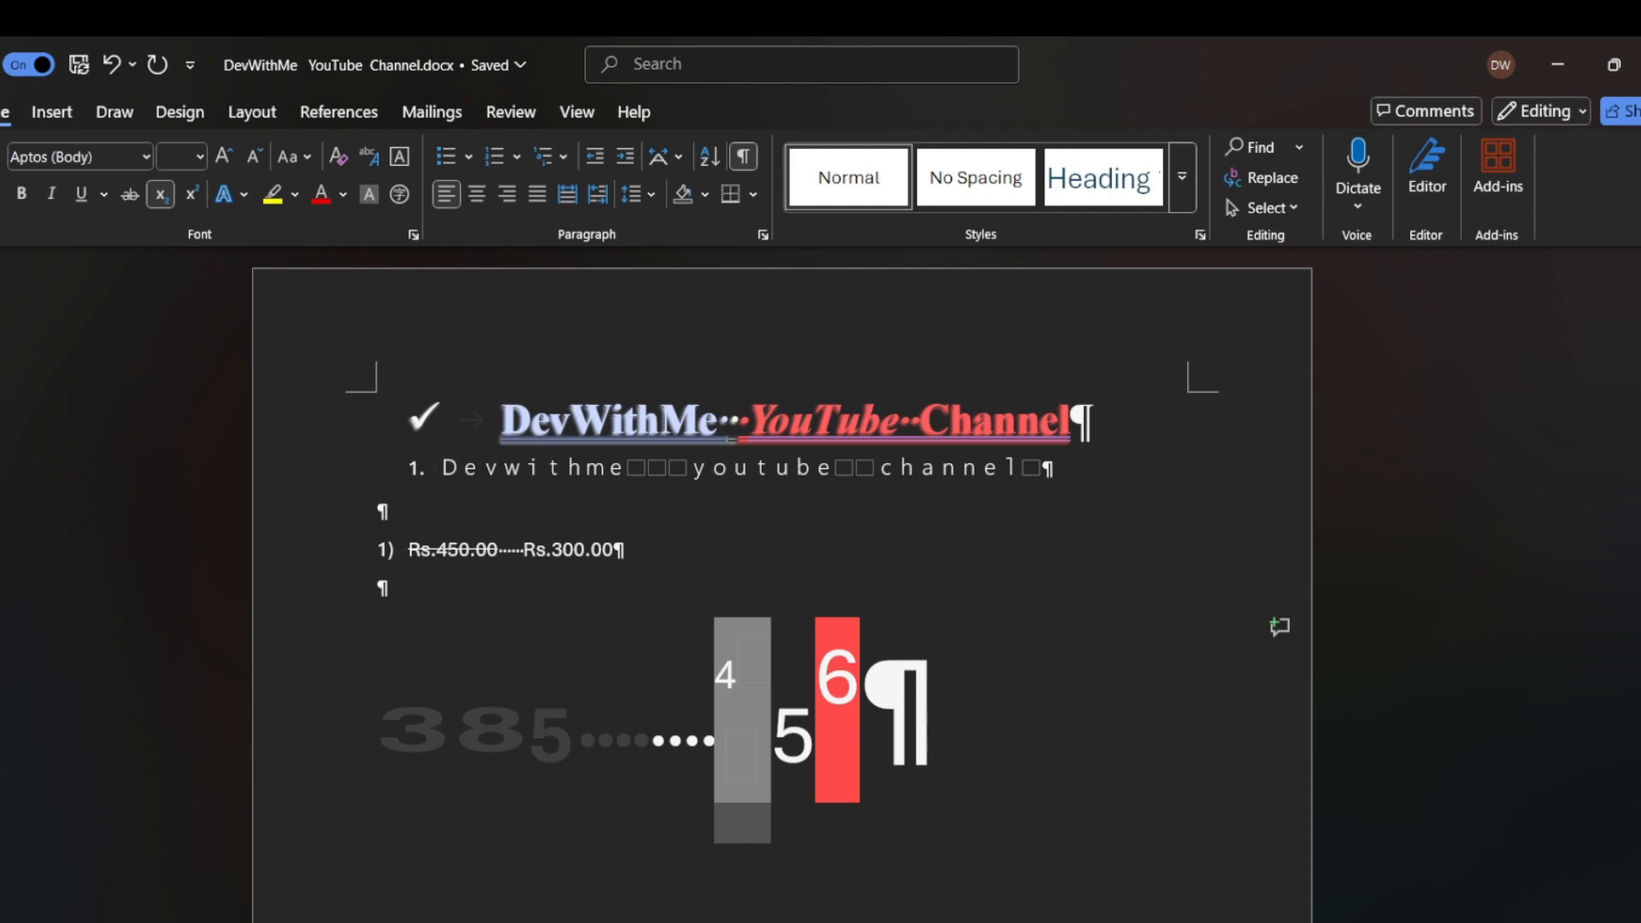
{"action": "left_click", "coordinate": [379, 588]}
{"action": "key", "text": "Return"}
{"action": "key", "text": "Return"}
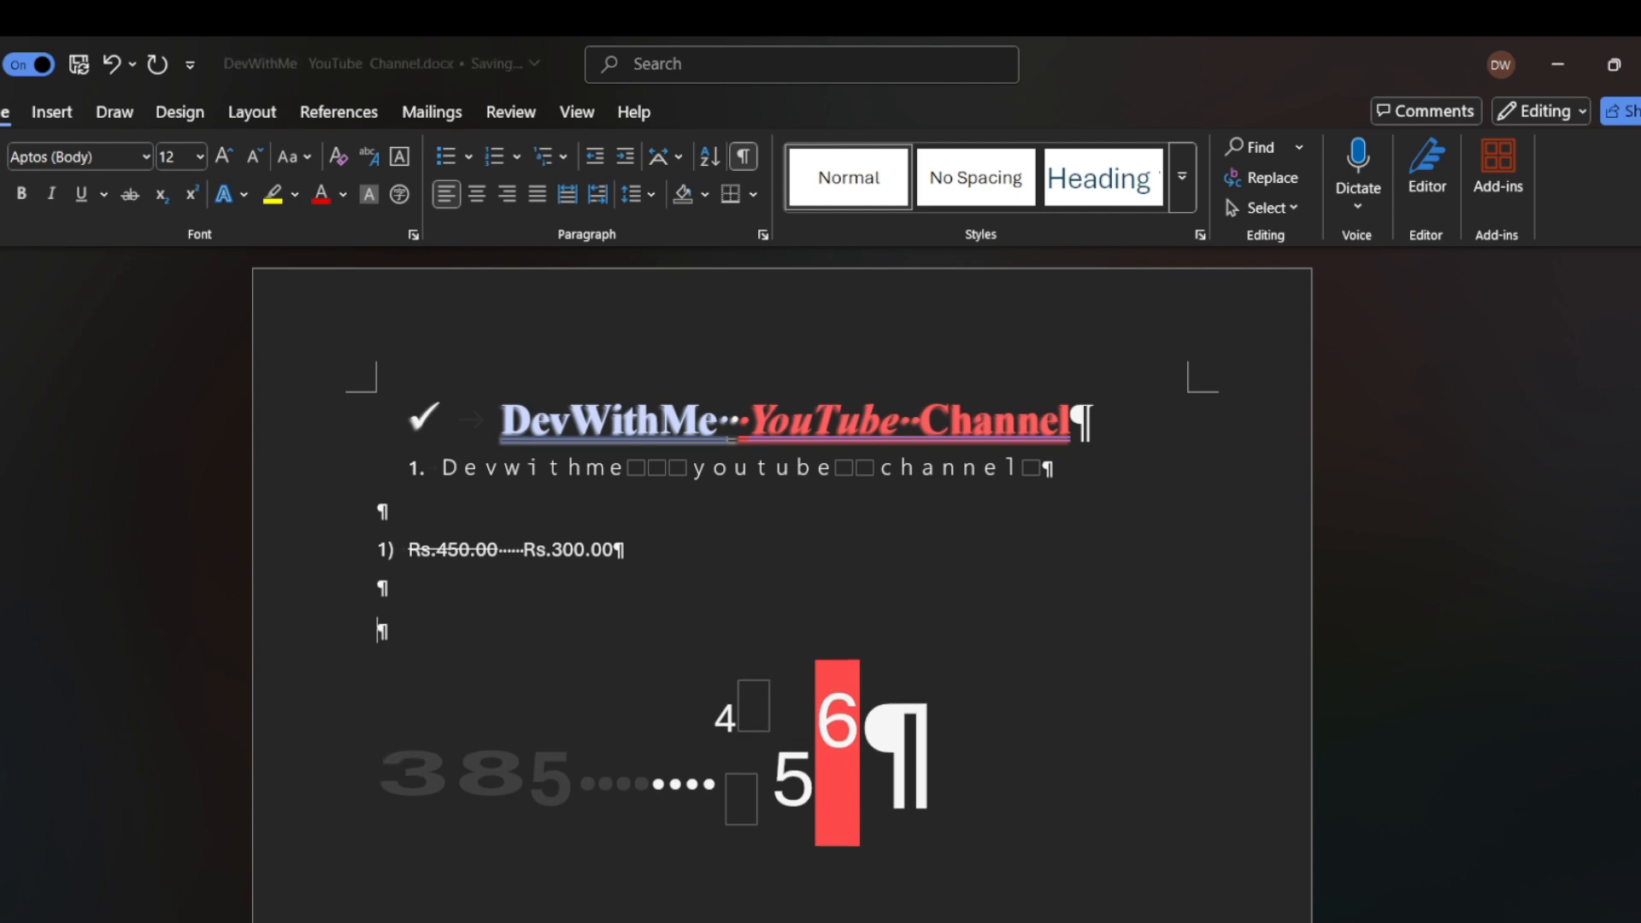
{"action": "key", "text": "Return"}
{"action": "key", "text": "Return"}
{"action": "key", "text": "Return"}
{"action": "key", "text": "Return"}
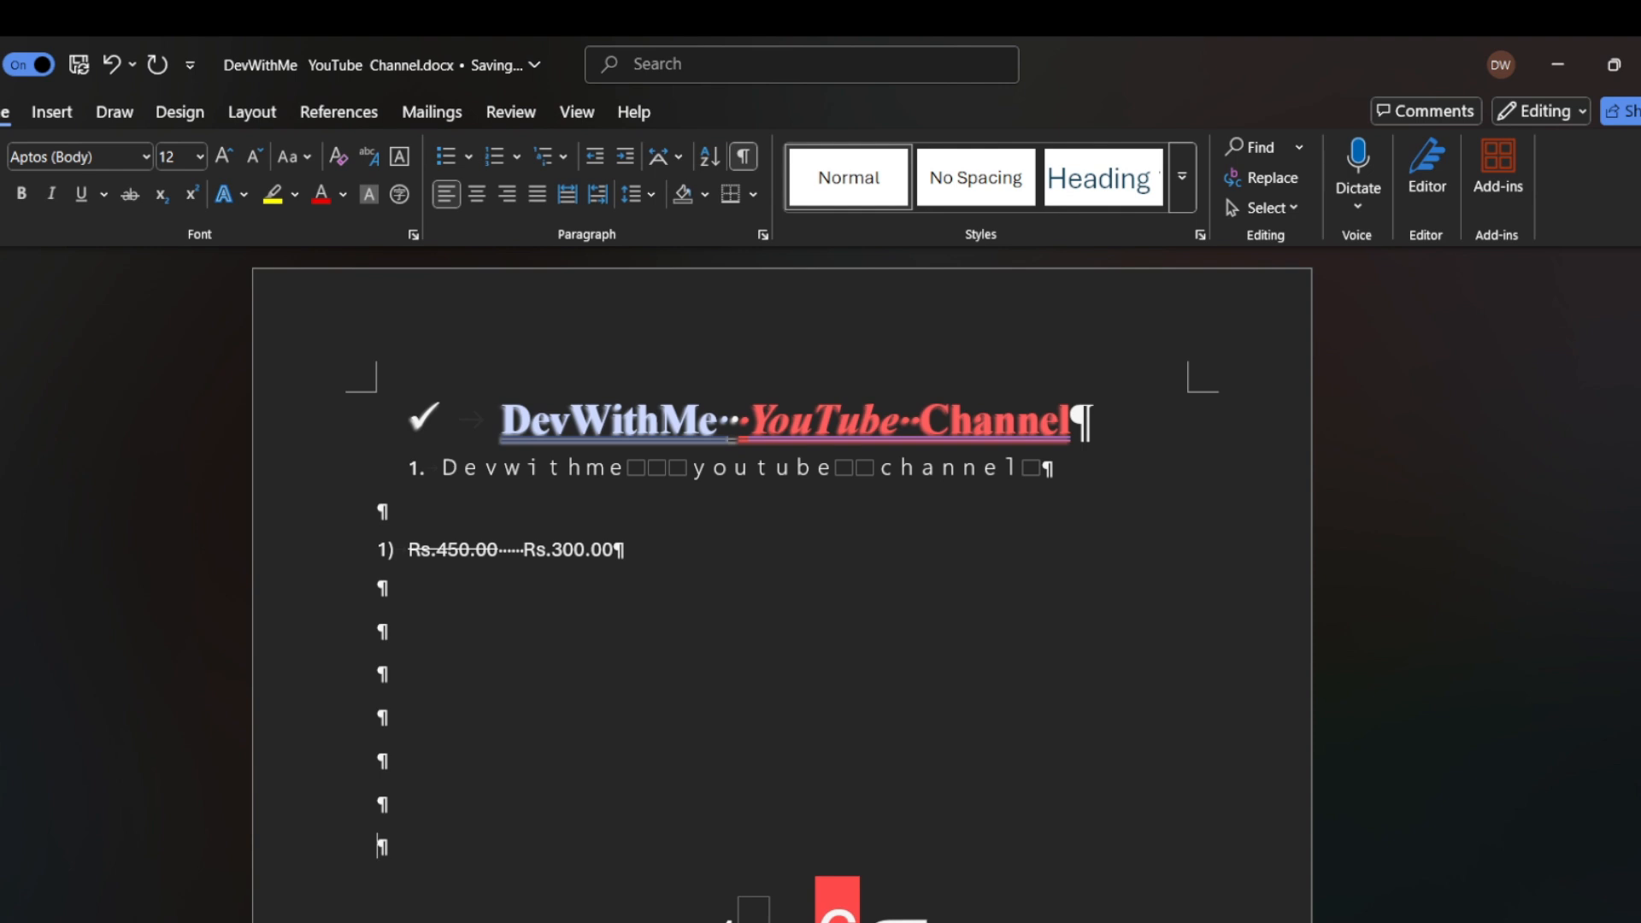
- Try a run of spaces on the empty line under the price line and delete them again
{"action": "left_click", "coordinate": [460, 550]}
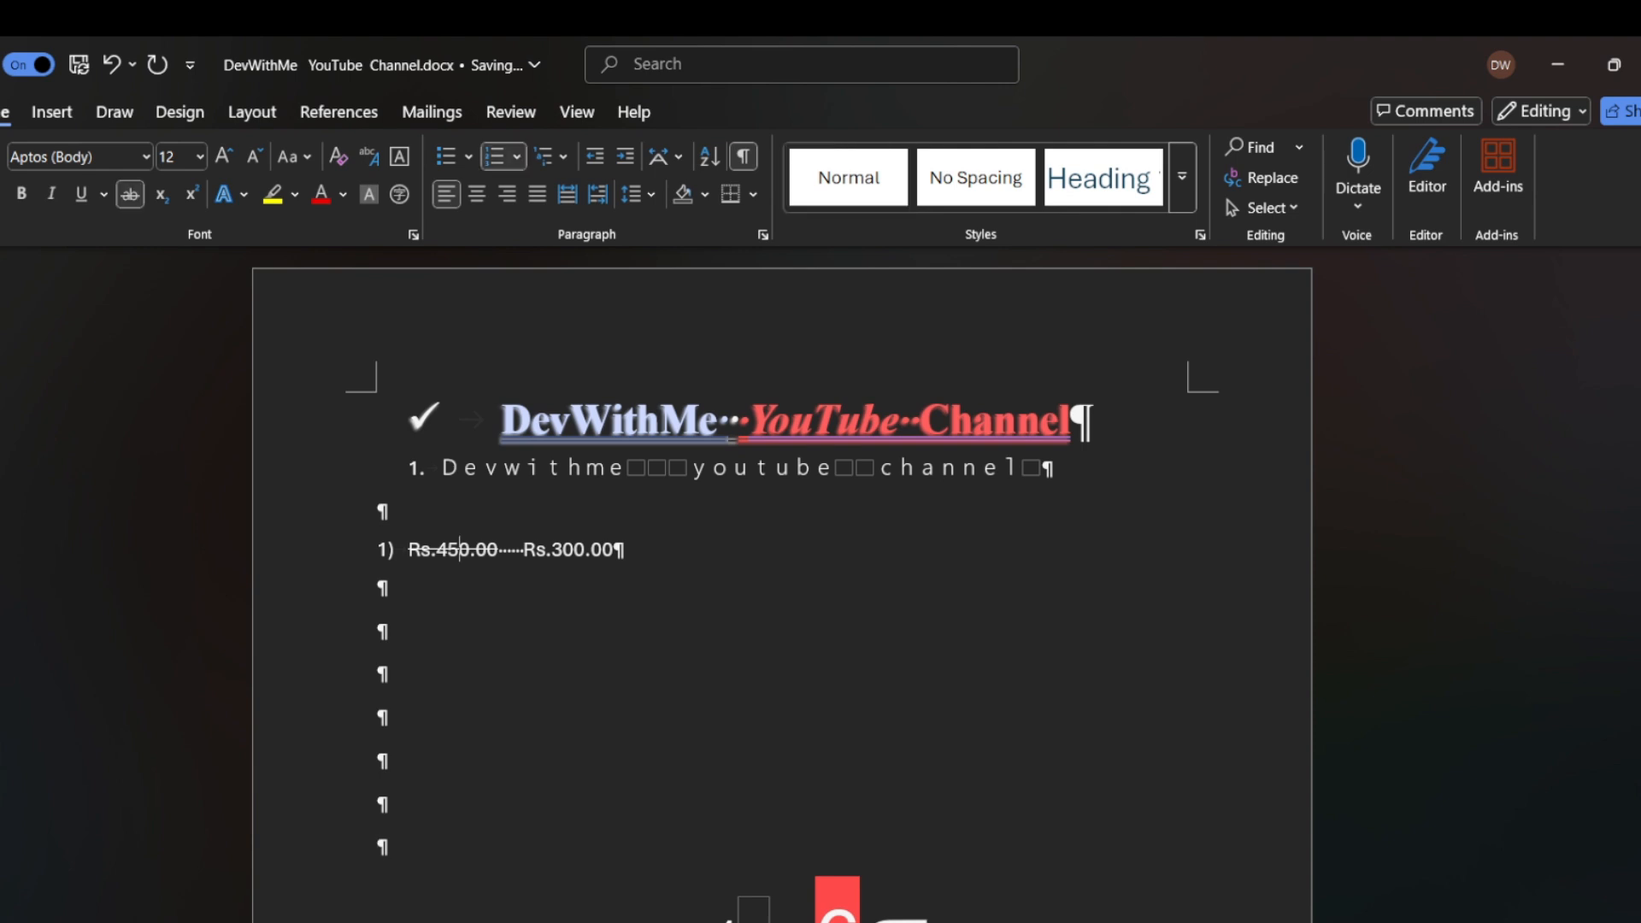
{"action": "left_click", "coordinate": [379, 588]}
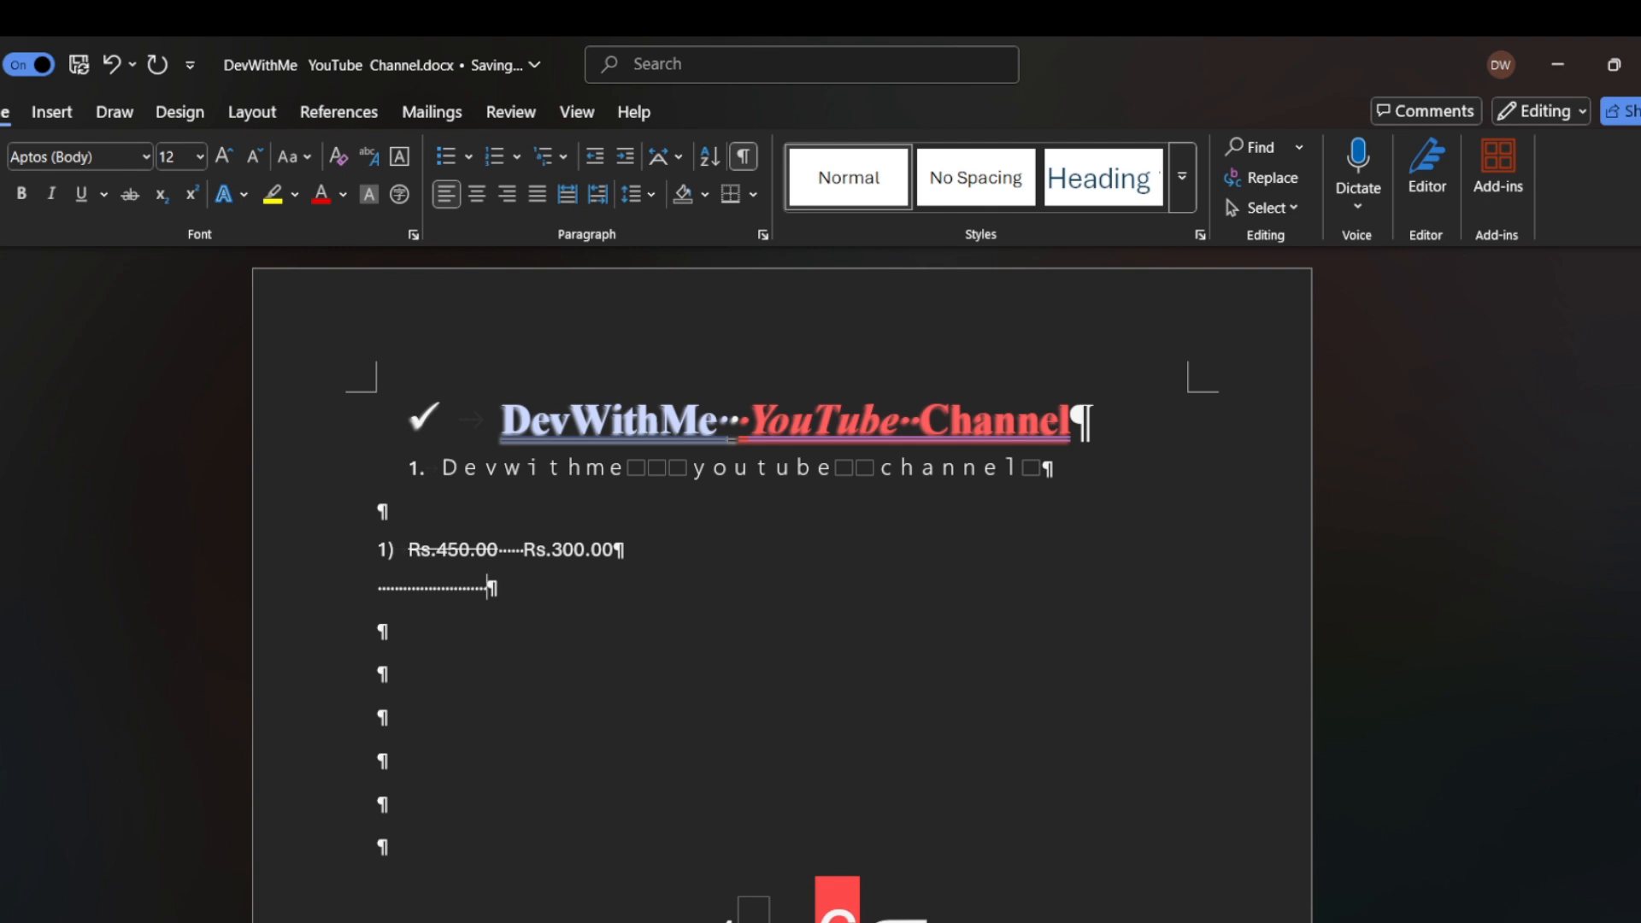
{"action": "key", "text": "BackSpace"}
{"action": "key", "text": "BackSpace"}
{"action": "key", "text": "BackSpace"}
{"action": "key", "text": "BackSpace"}
{"action": "key", "text": "BackSpace"}
{"action": "key", "text": "BackSpace"}
{"action": "key", "text": "BackSpace"}
{"action": "key", "text": "BackSpace"}
{"action": "key", "text": "BackSpace"}
{"action": "key", "text": "BackSpace"}
{"action": "key", "text": "BackSpace"}
{"action": "key", "text": "BackSpace"}
{"action": "key", "text": "BackSpace"}
{"action": "key", "text": "BackSpace"}
{"action": "key", "text": "BackSpace"}
{"action": "key", "text": "BackSpace"}
{"action": "key", "text": "BackSpace"}
{"action": "key", "text": "BackSpace"}
{"action": "key", "text": "BackSpace"}
{"action": "key", "text": "BackSpace"}
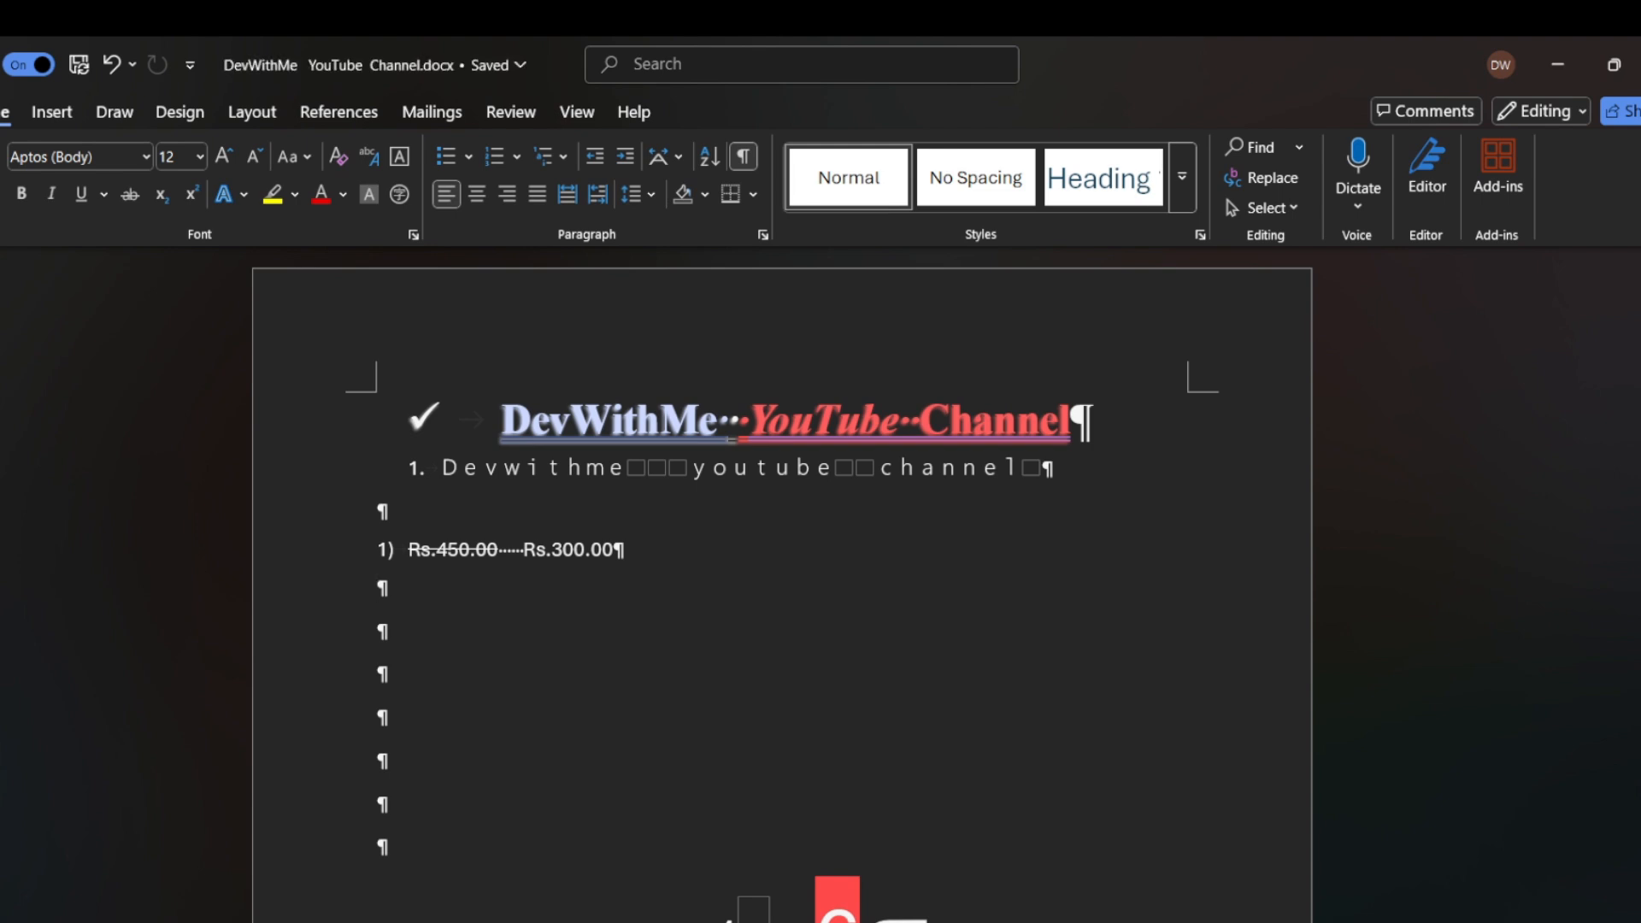
- Apply standard red shading to the 300.00 in the price line
{"action": "left_click", "coordinate": [706, 195]}
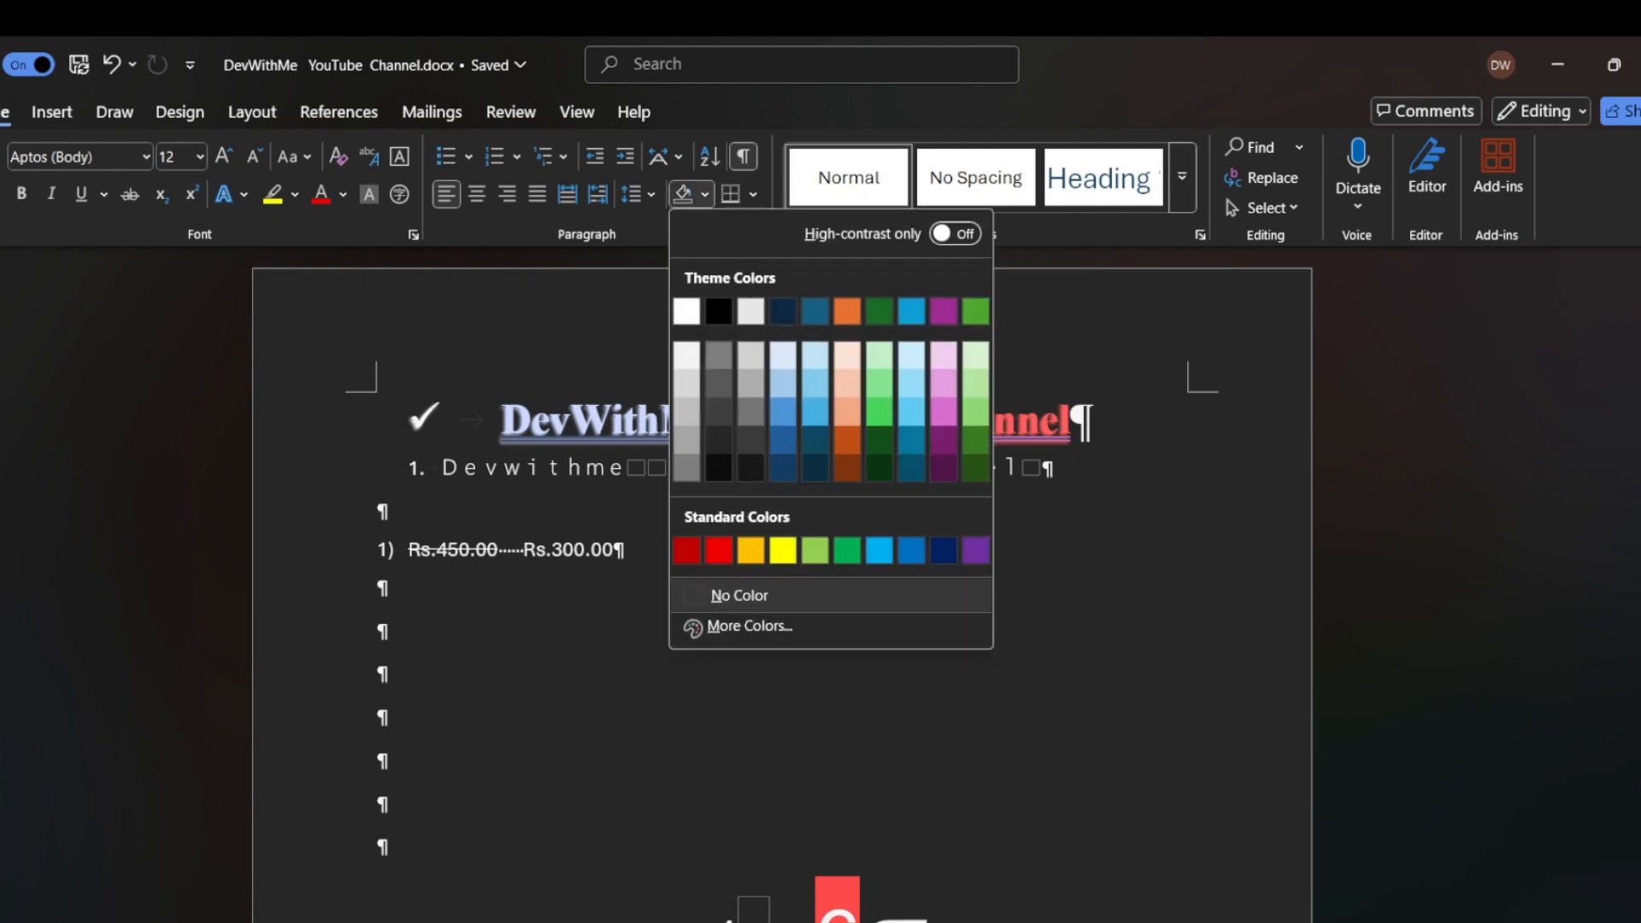
{"action": "key", "text": "Escape"}
{"action": "left_click_drag", "start_coordinate": [613, 551], "coordinate": [551, 551]}
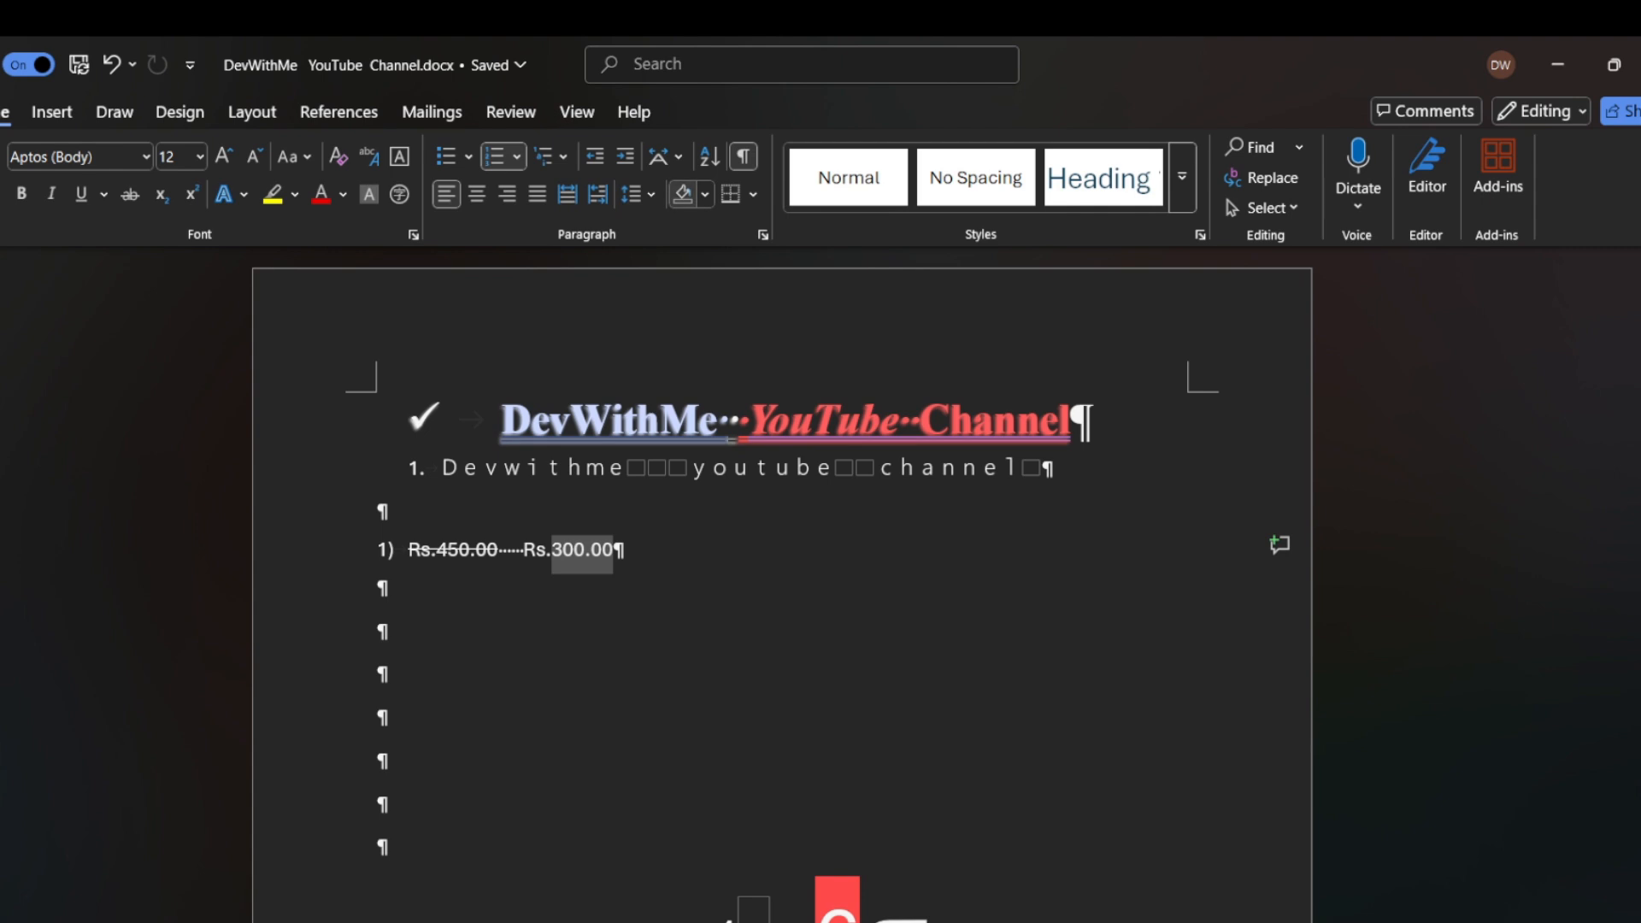
{"action": "left_click", "coordinate": [704, 195]}
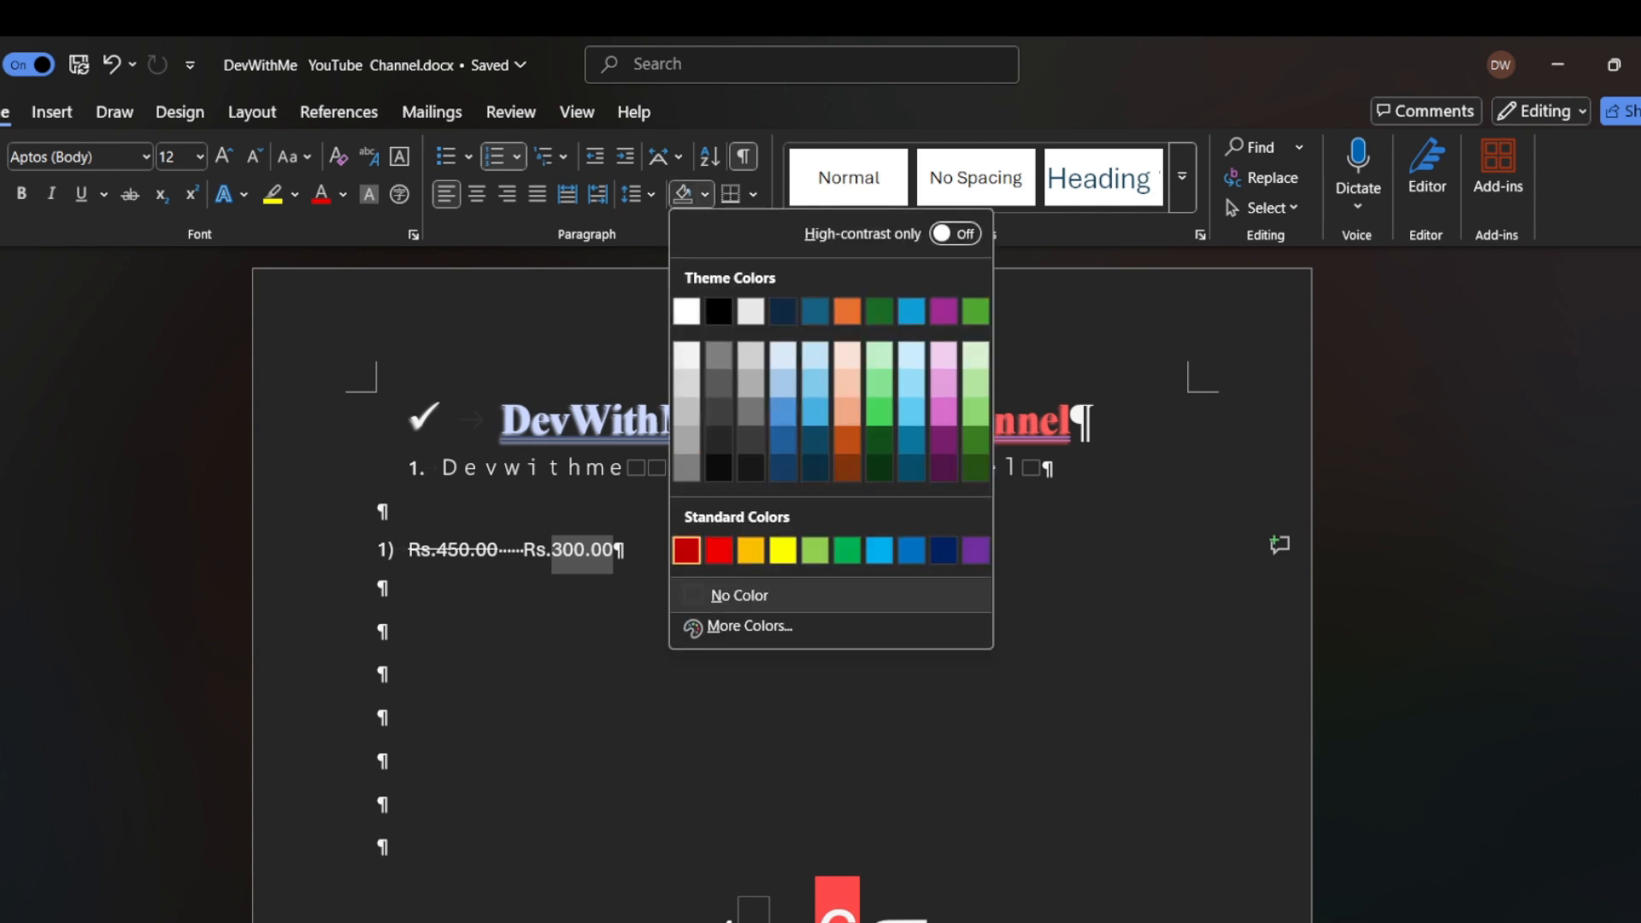
{"action": "left_click", "coordinate": [718, 550]}
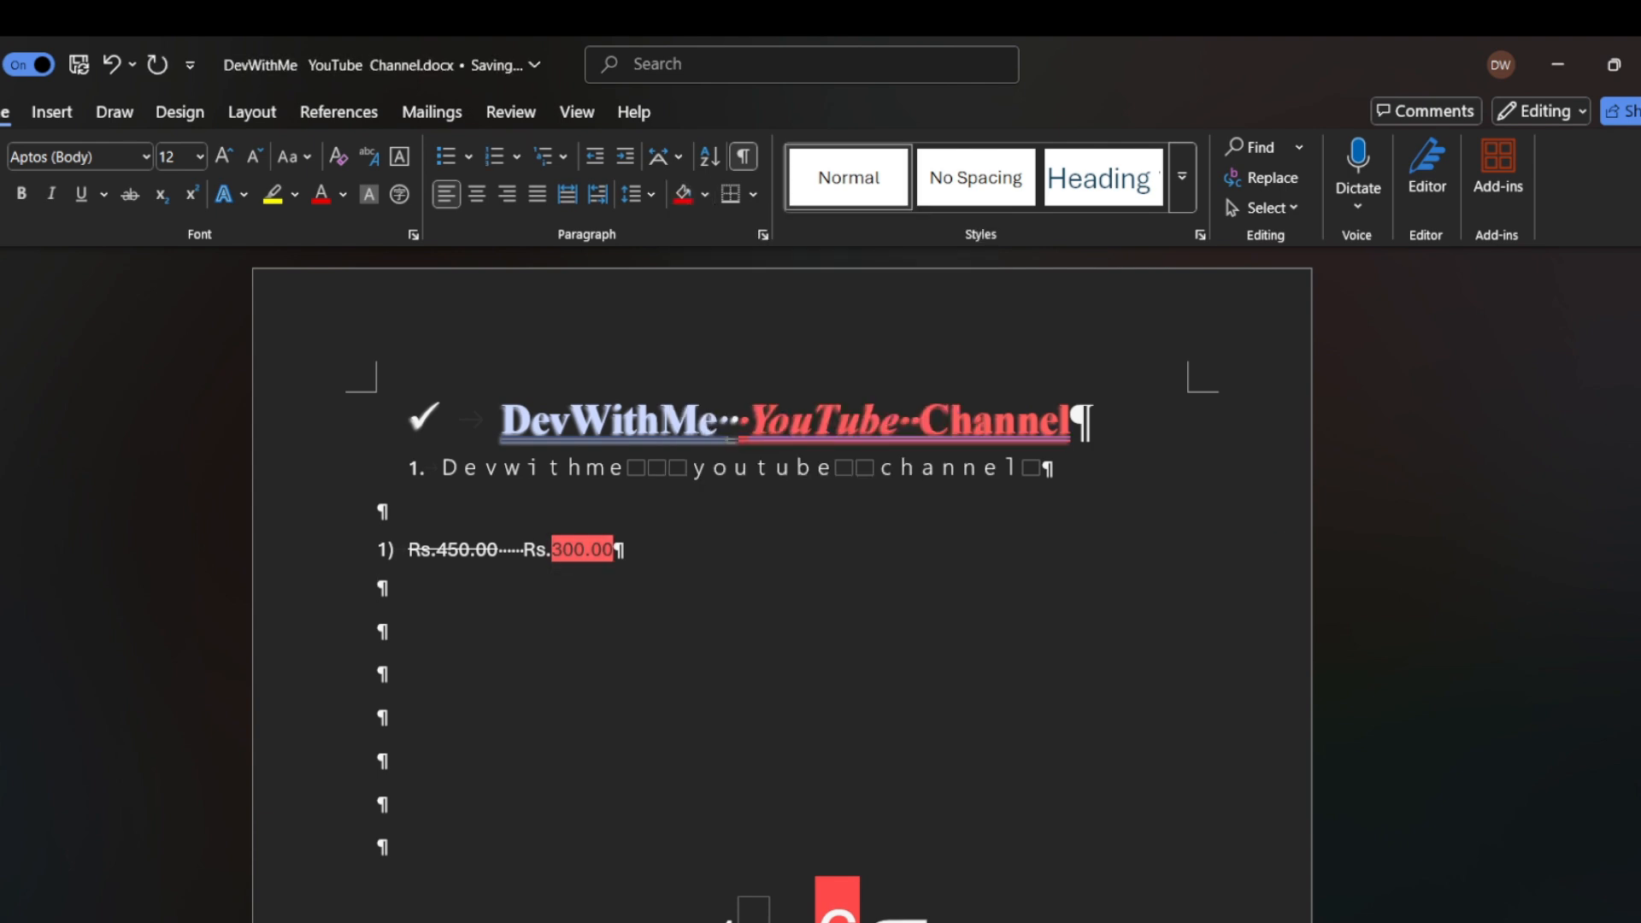
- Try standard red shading on the check-marked title paragraph and undo it
{"action": "left_click", "coordinate": [440, 469]}
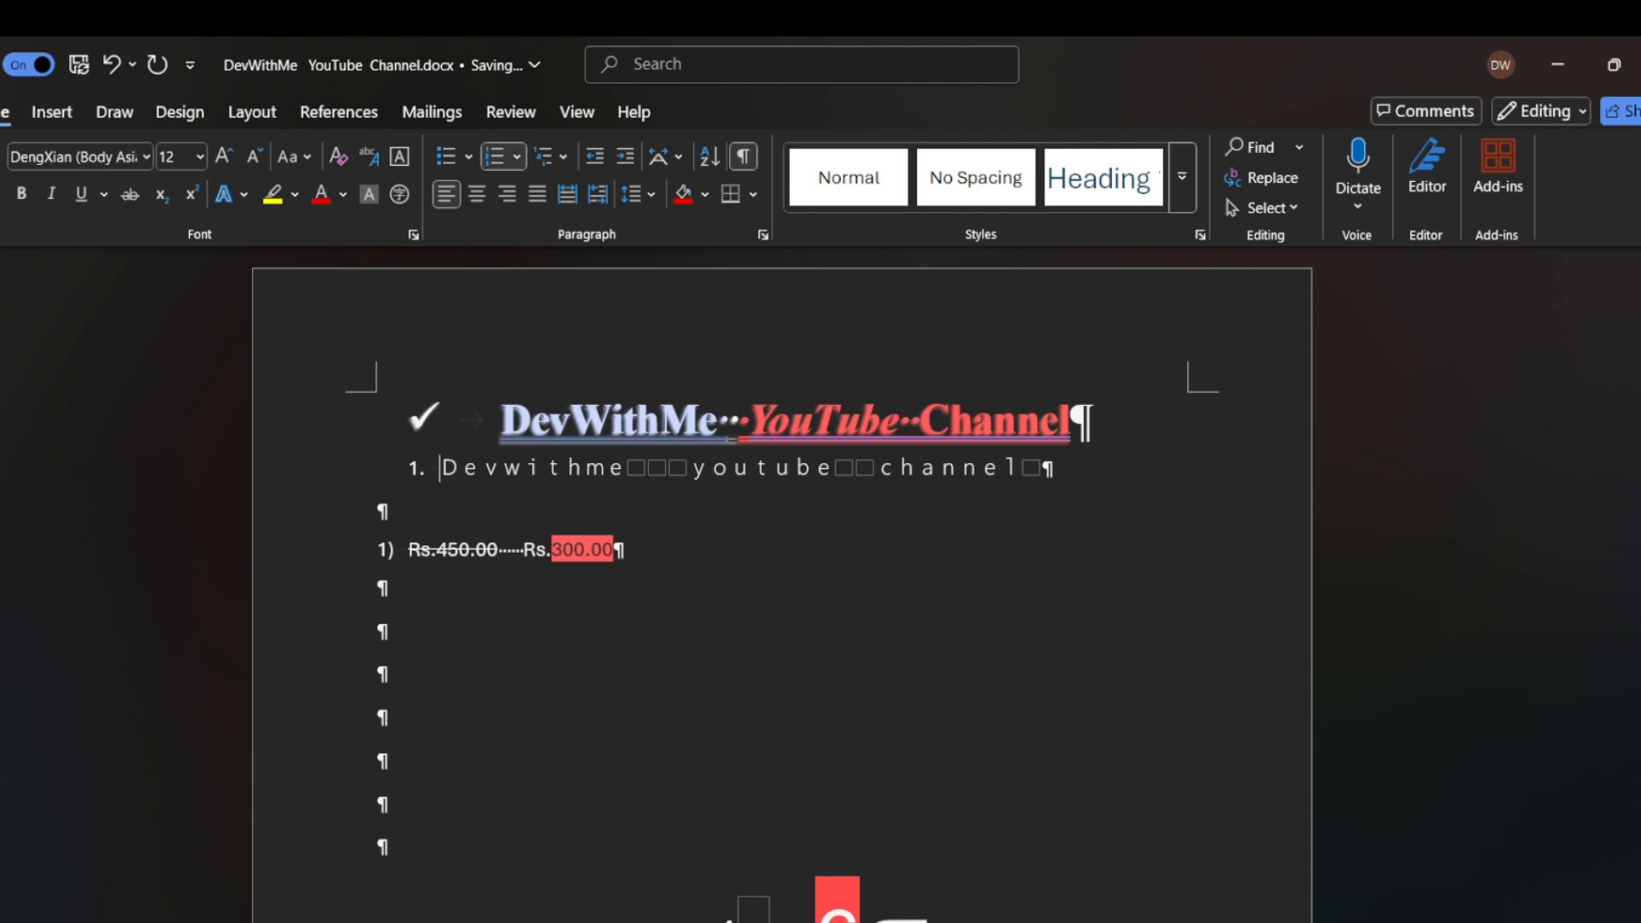
{"action": "left_click", "coordinate": [425, 419]}
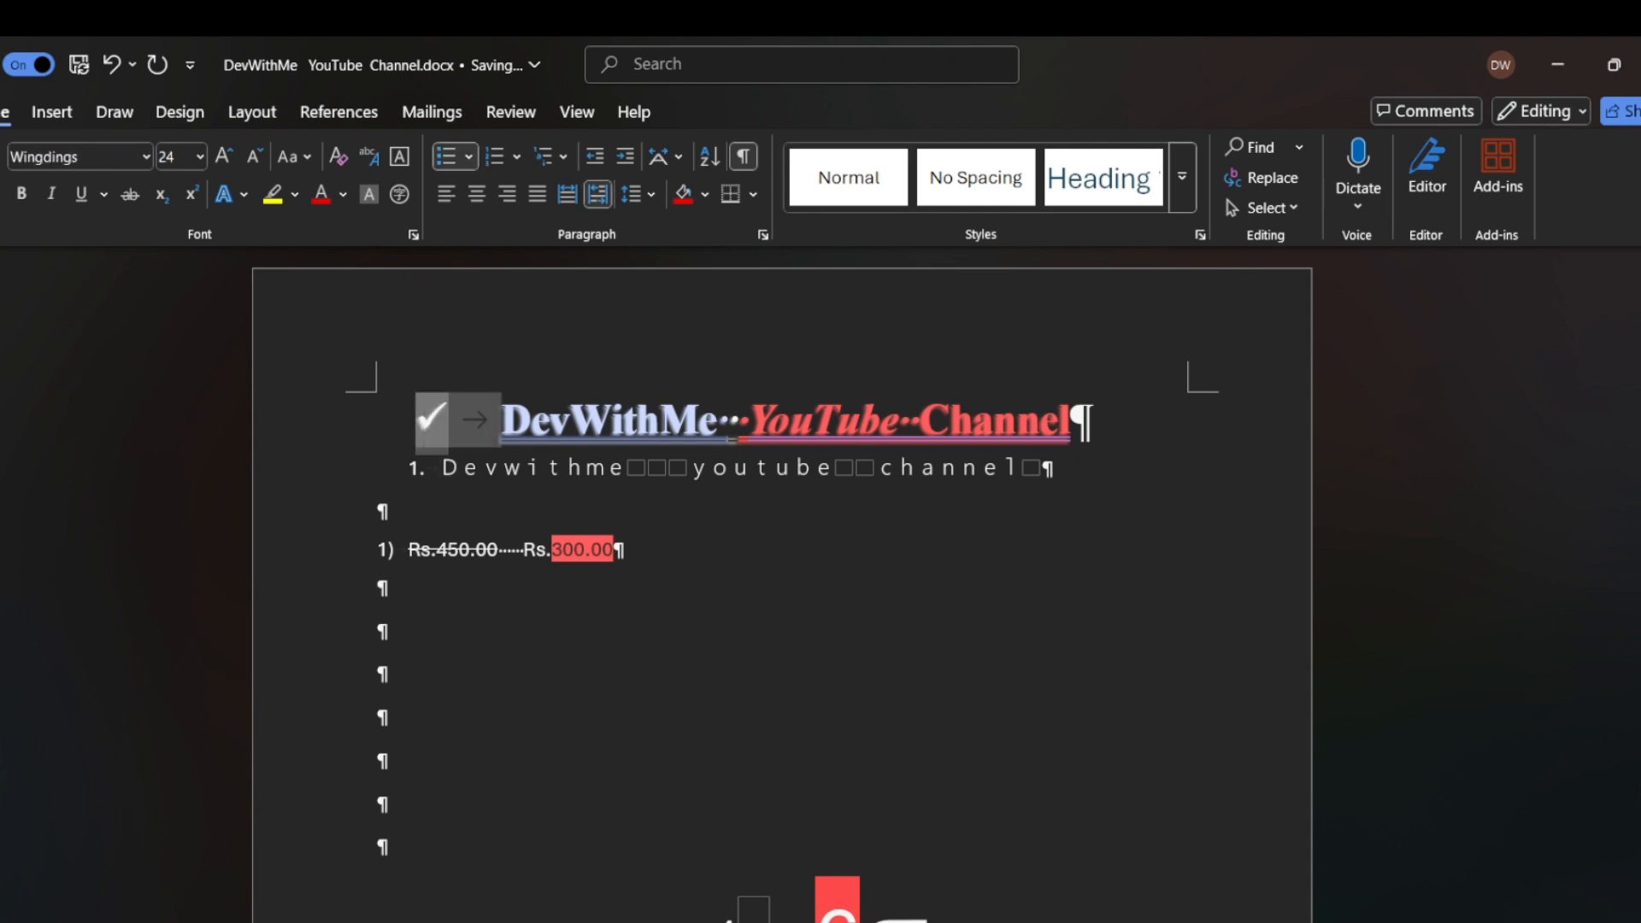
{"action": "left_click", "coordinate": [381, 588]}
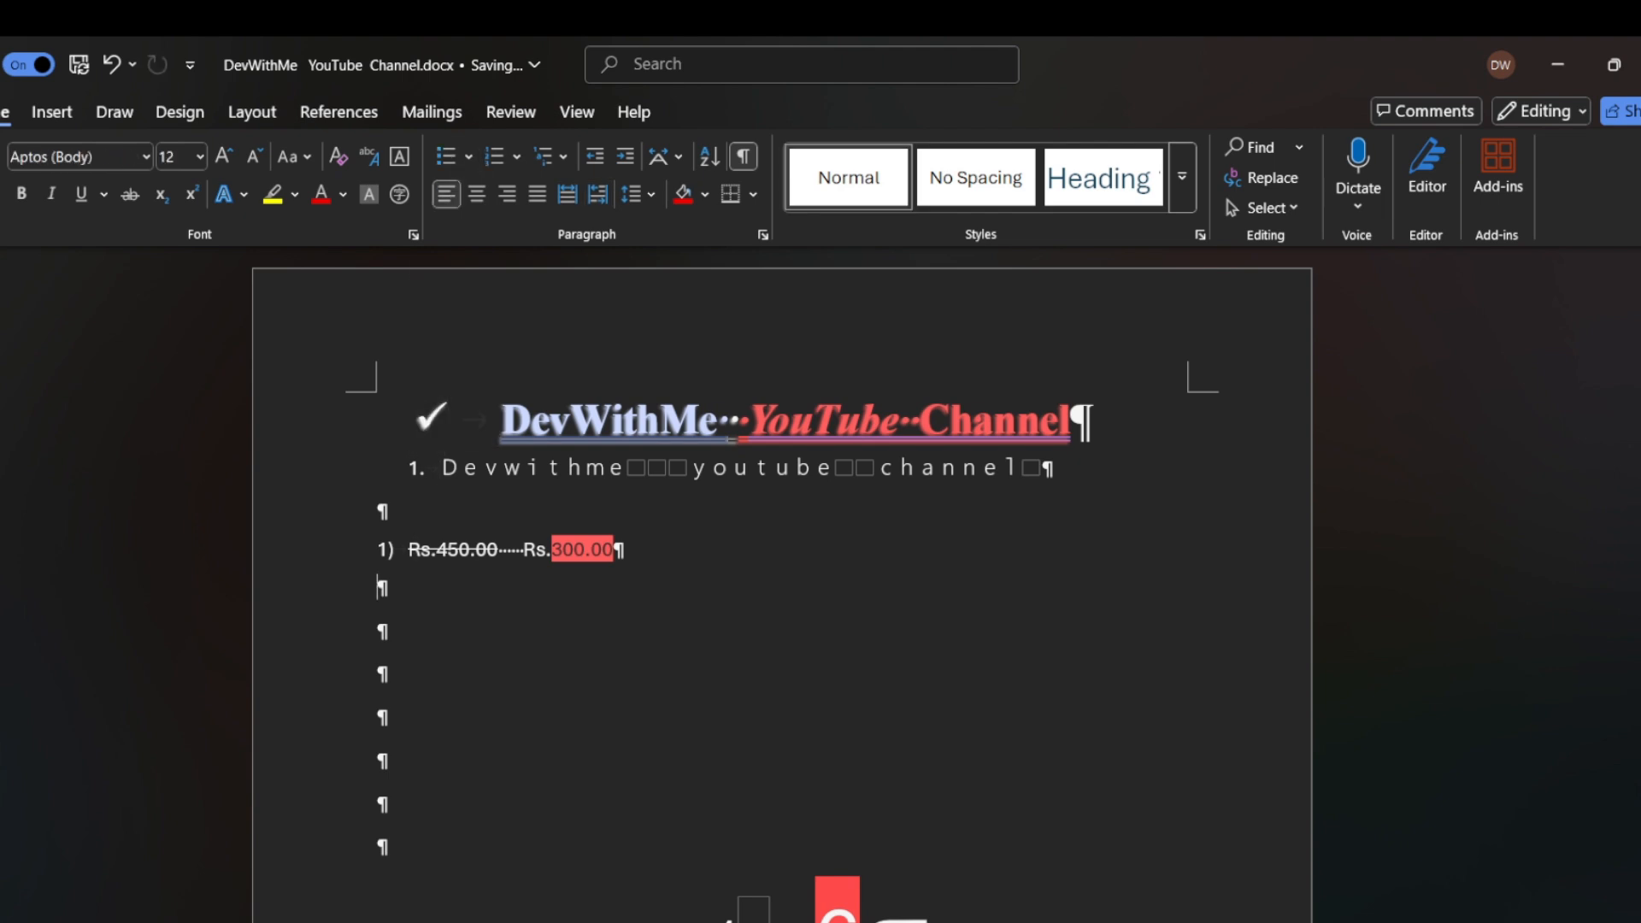
{"action": "left_click", "coordinate": [429, 419]}
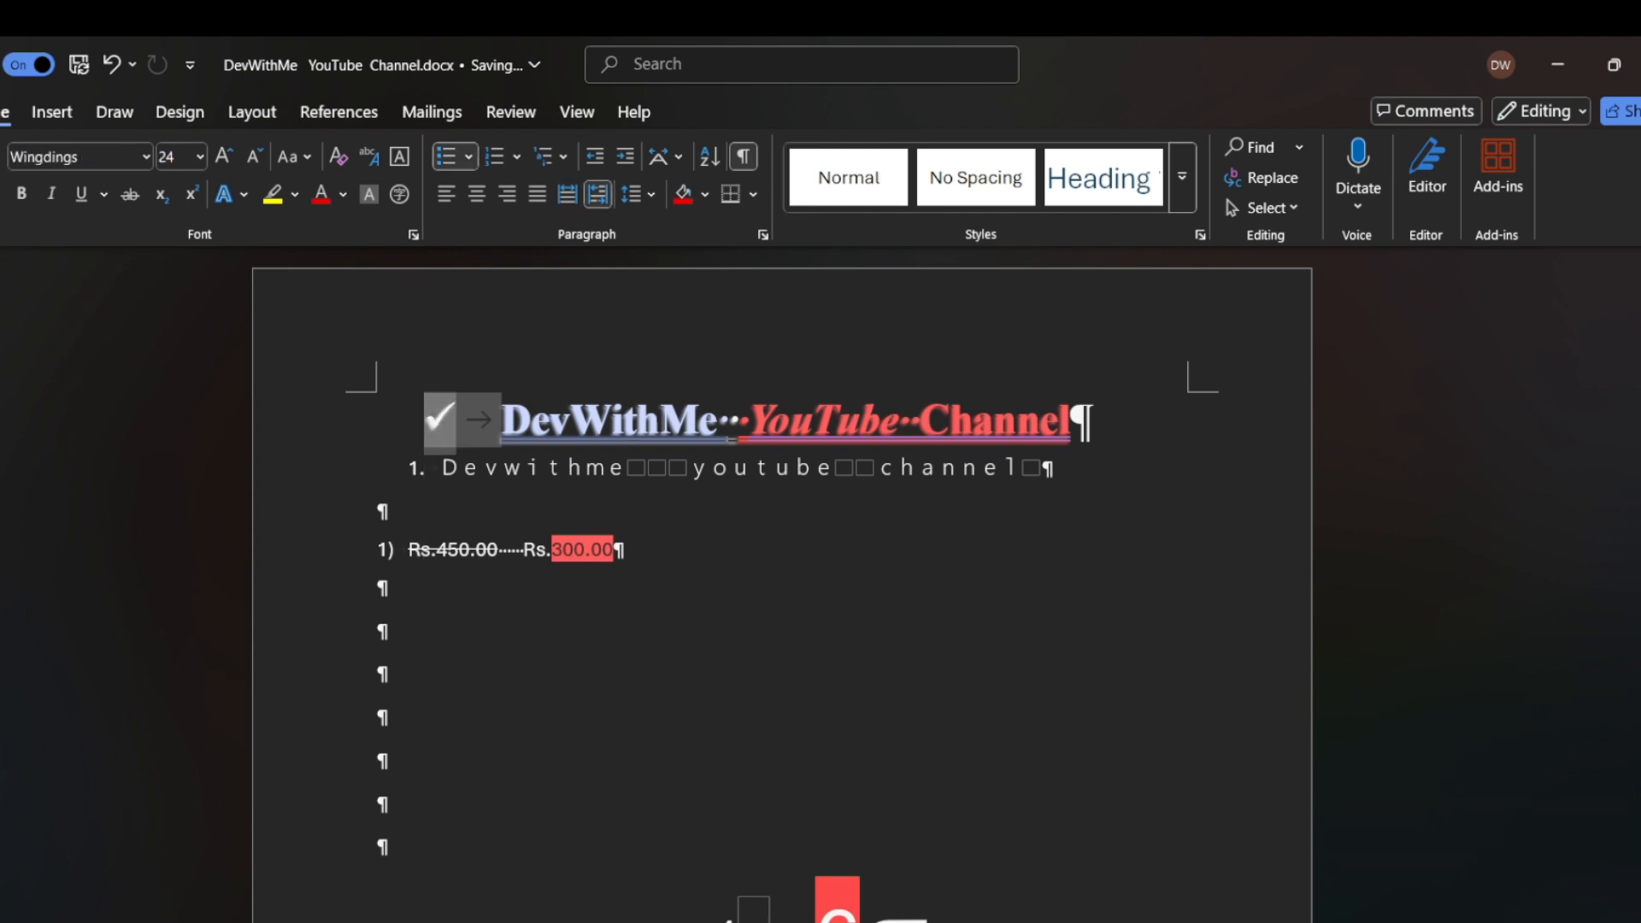
{"action": "left_click", "coordinate": [704, 194]}
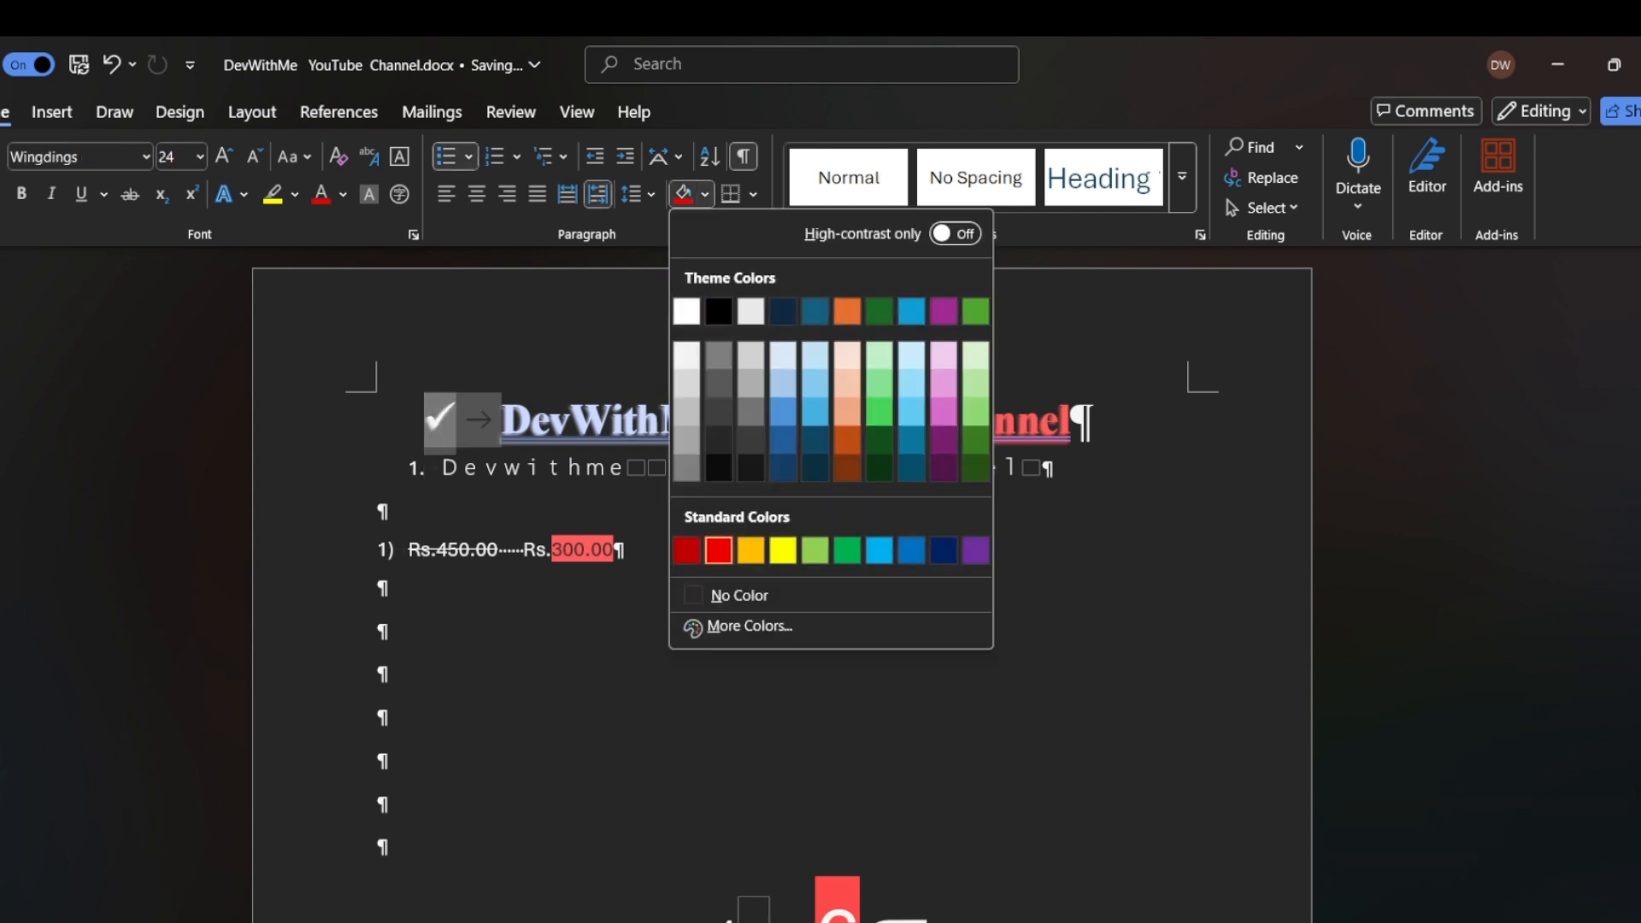
{"action": "left_click", "coordinate": [718, 550]}
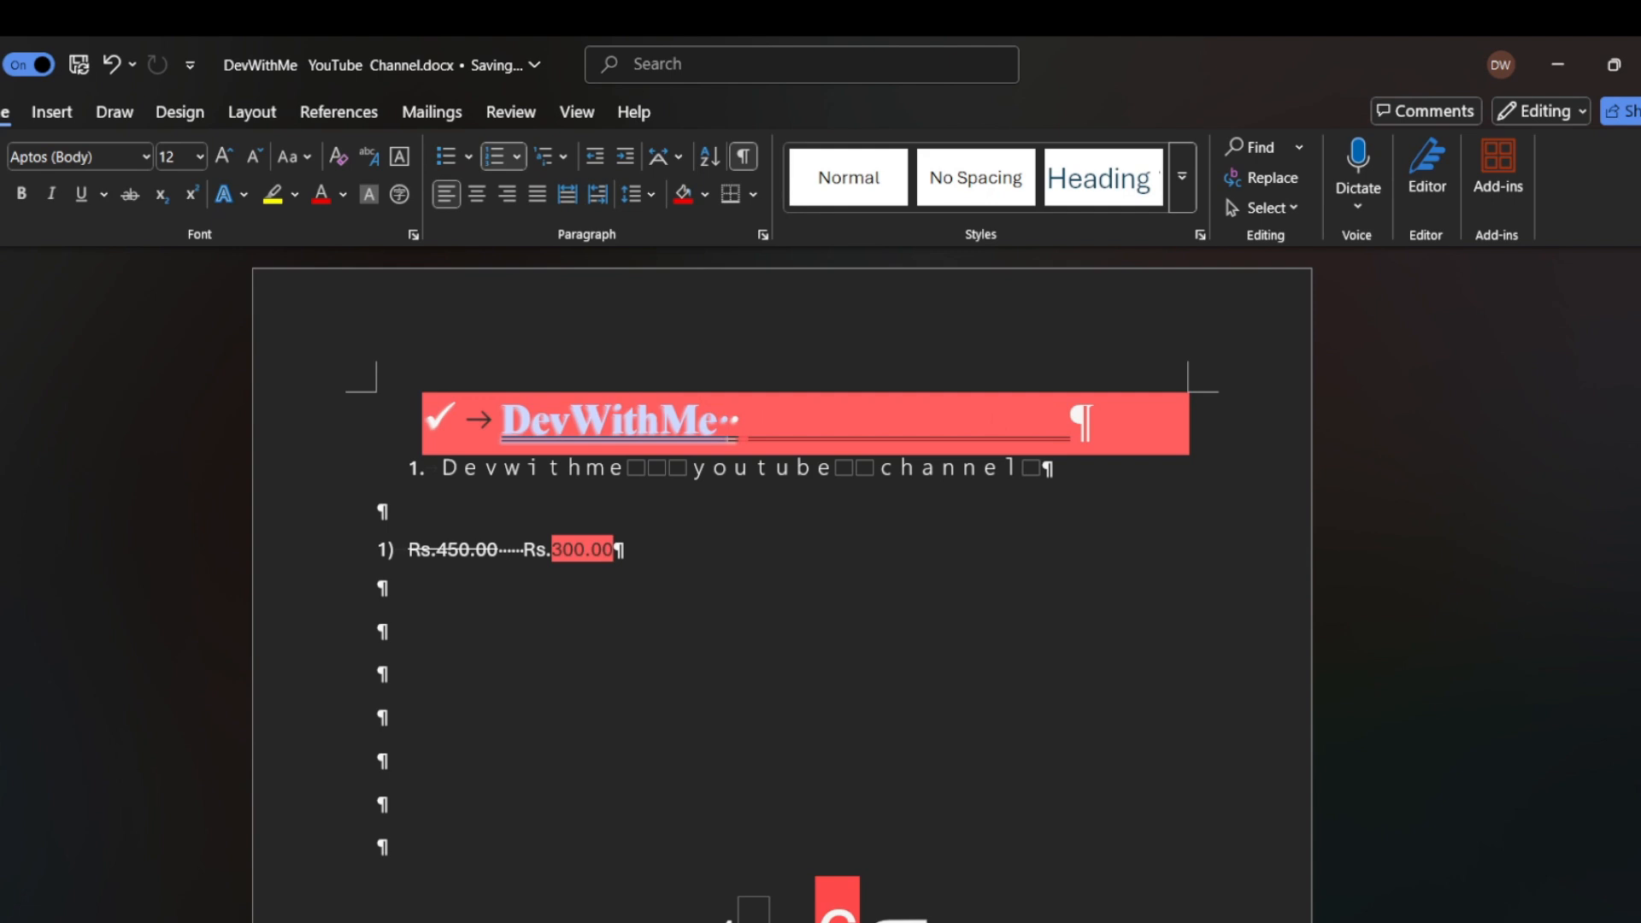
{"action": "key", "text": "ctrl+z"}
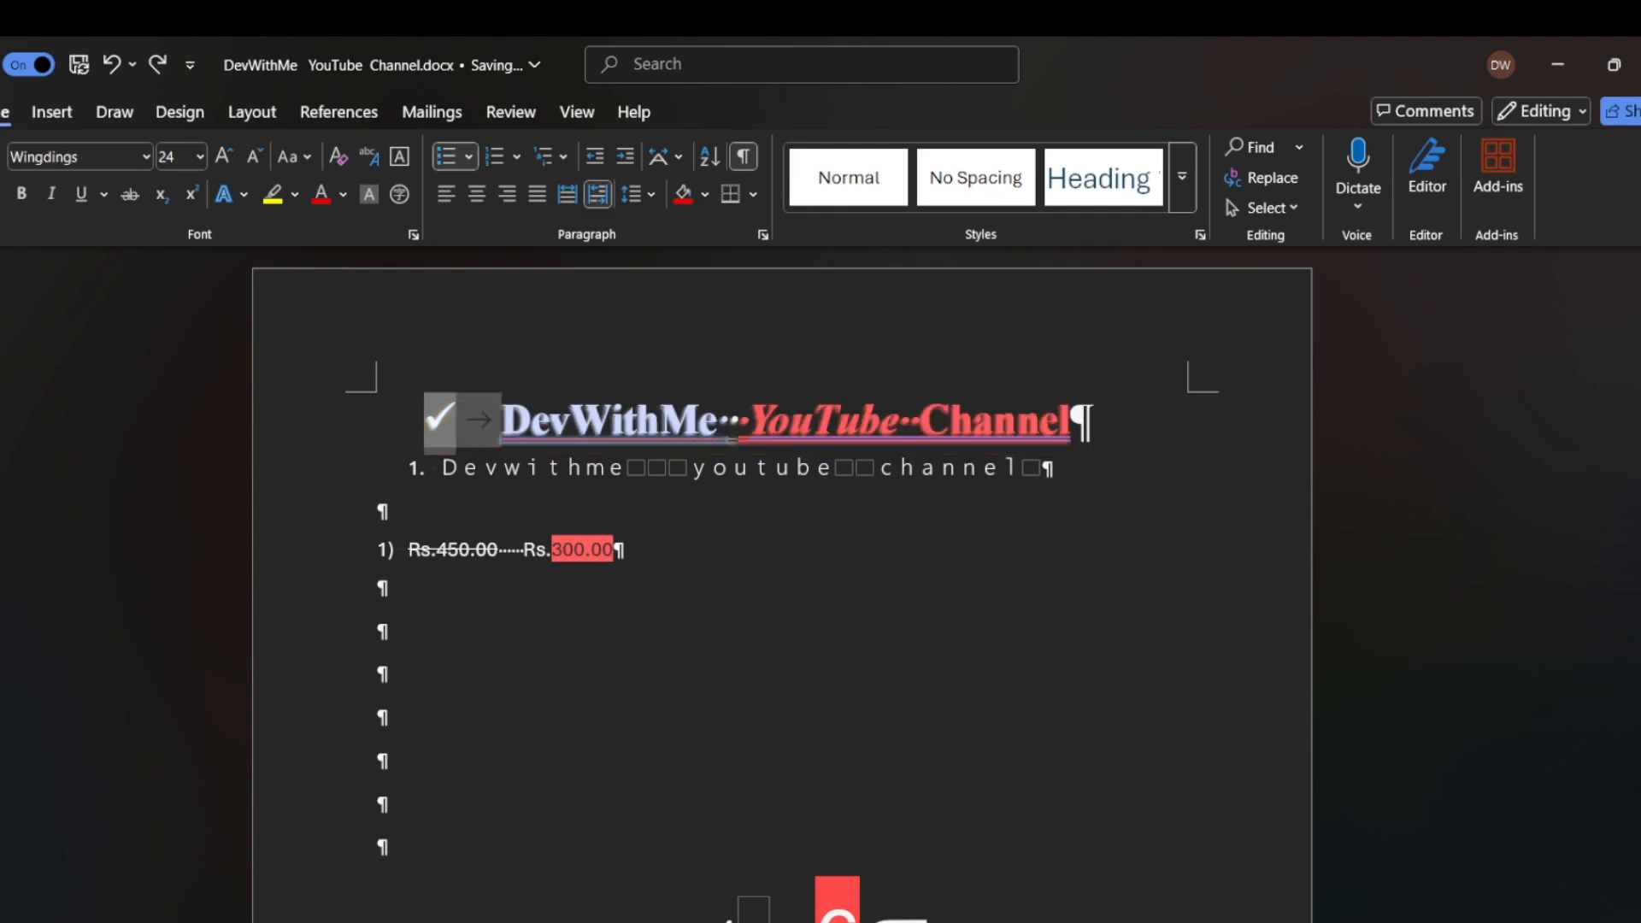
{"action": "left_click", "coordinate": [615, 549]}
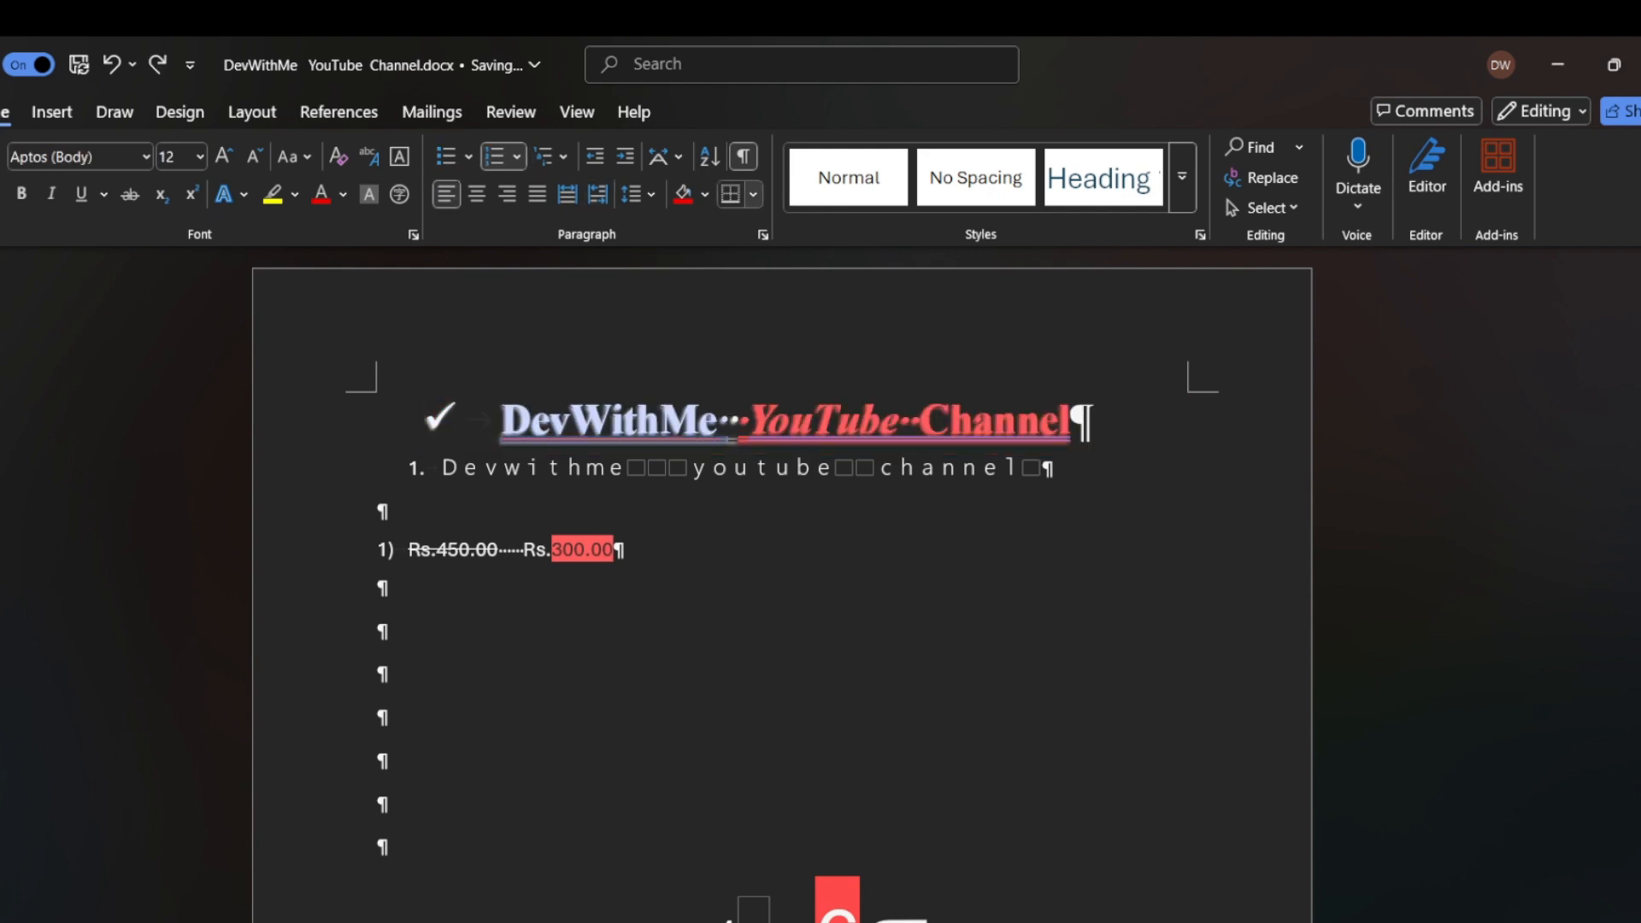
{"action": "left_click", "coordinate": [753, 195]}
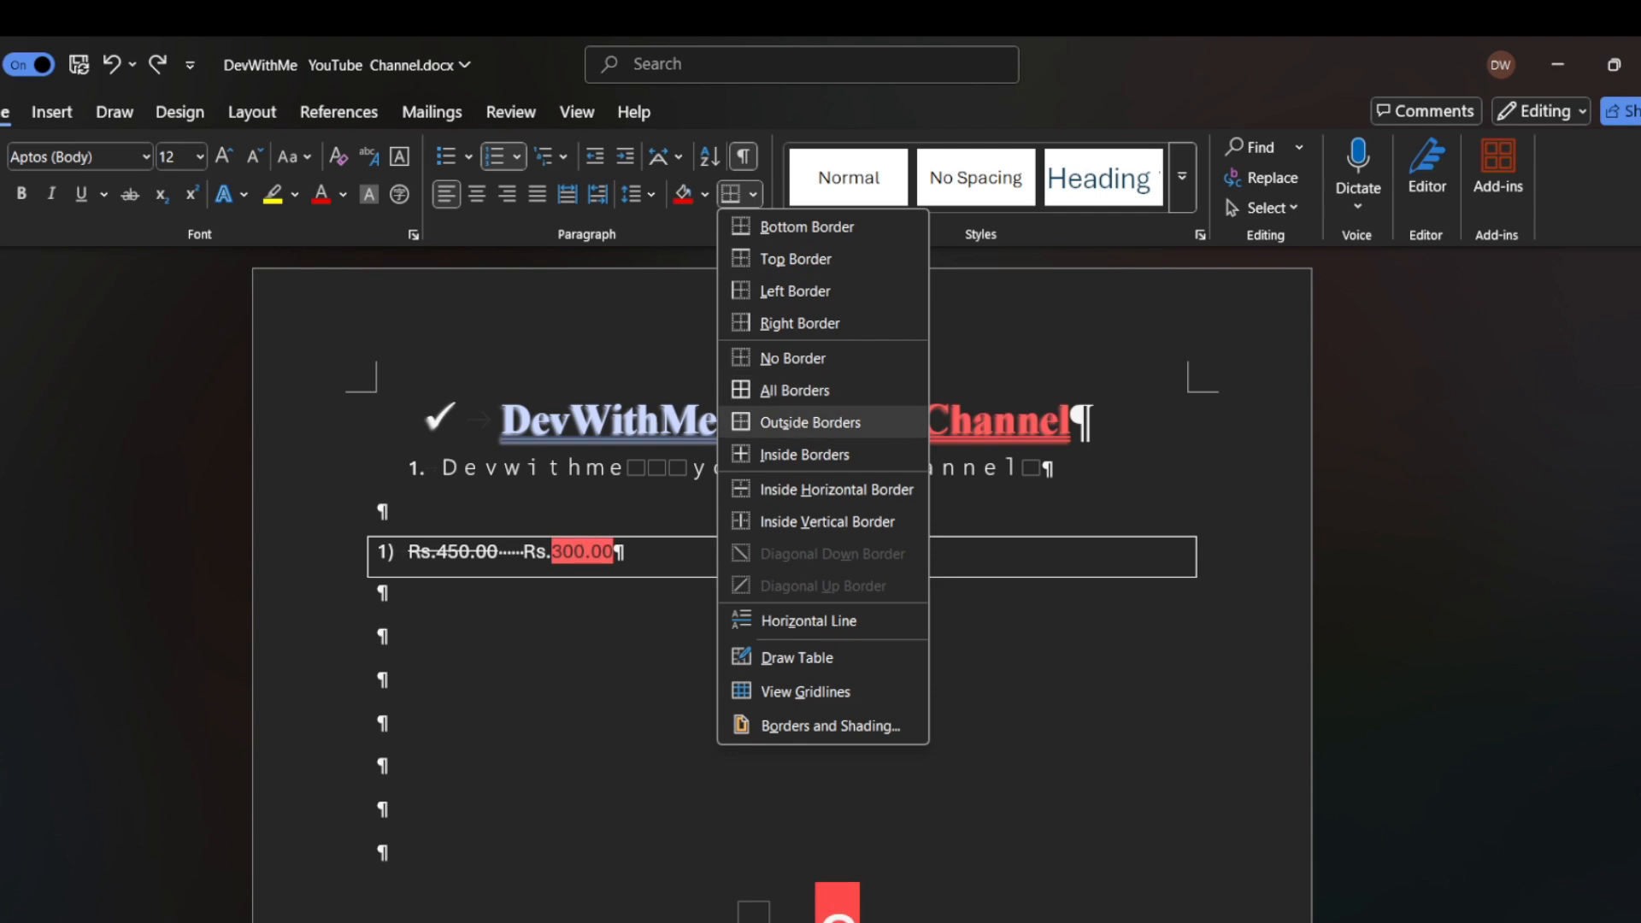
{"action": "key", "text": "Escape"}
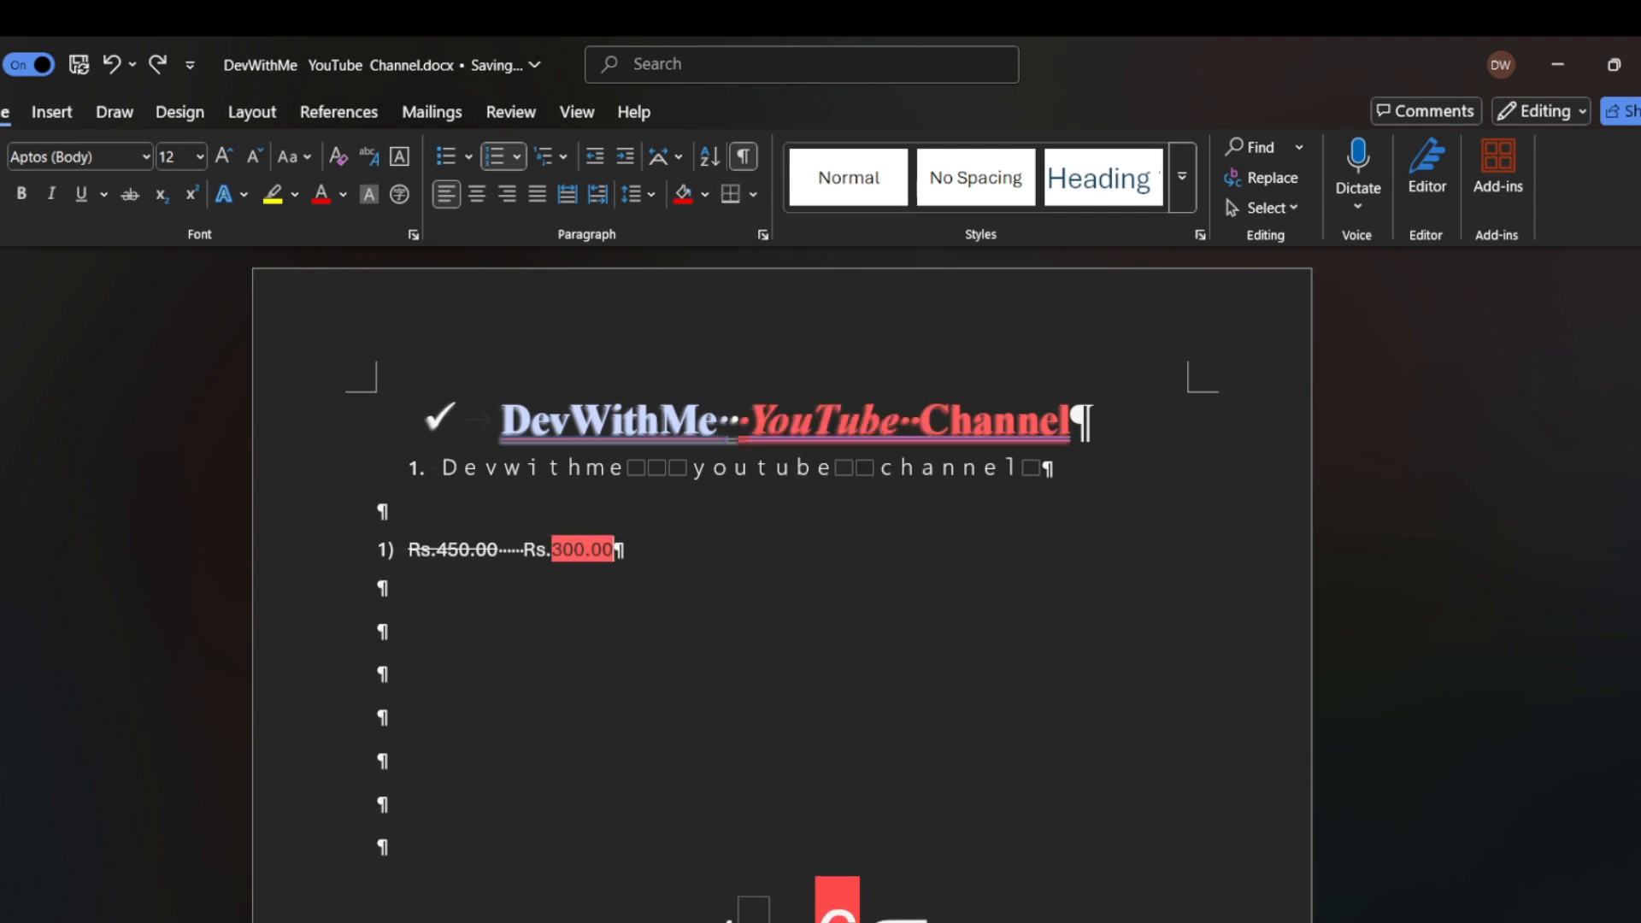
- Apply All Borders to the DevWithMe YouTube Channel title paragraph
{"action": "left_click_drag", "start_coordinate": [1072, 420], "coordinate": [538, 422]}
{"action": "left_click", "coordinate": [753, 194]}
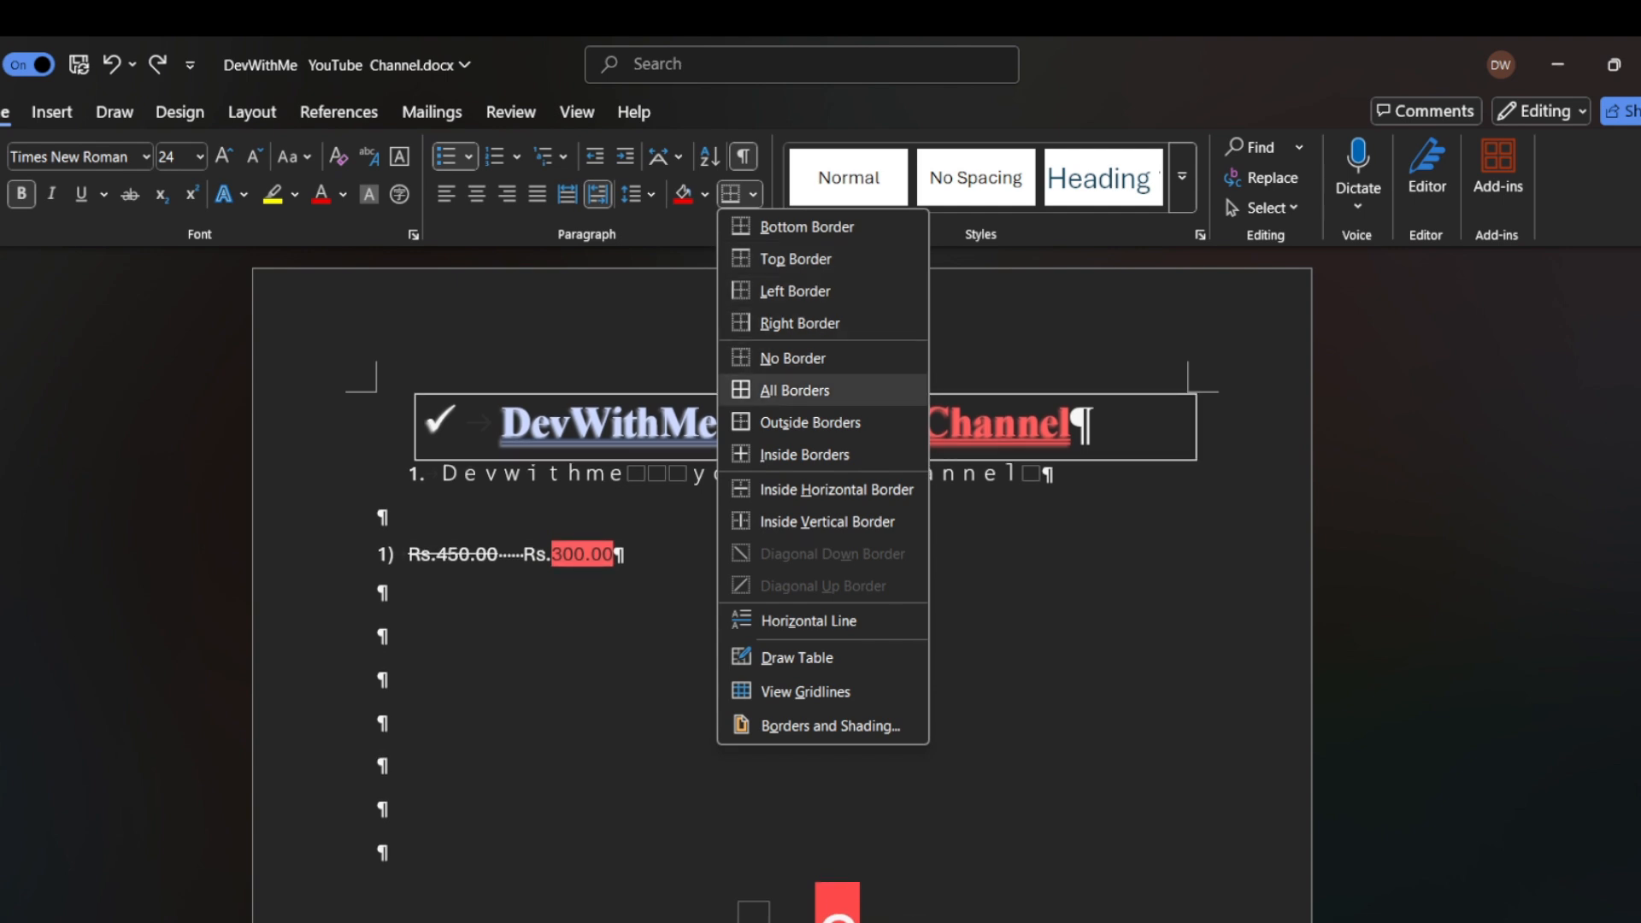
{"action": "left_click", "coordinate": [795, 390]}
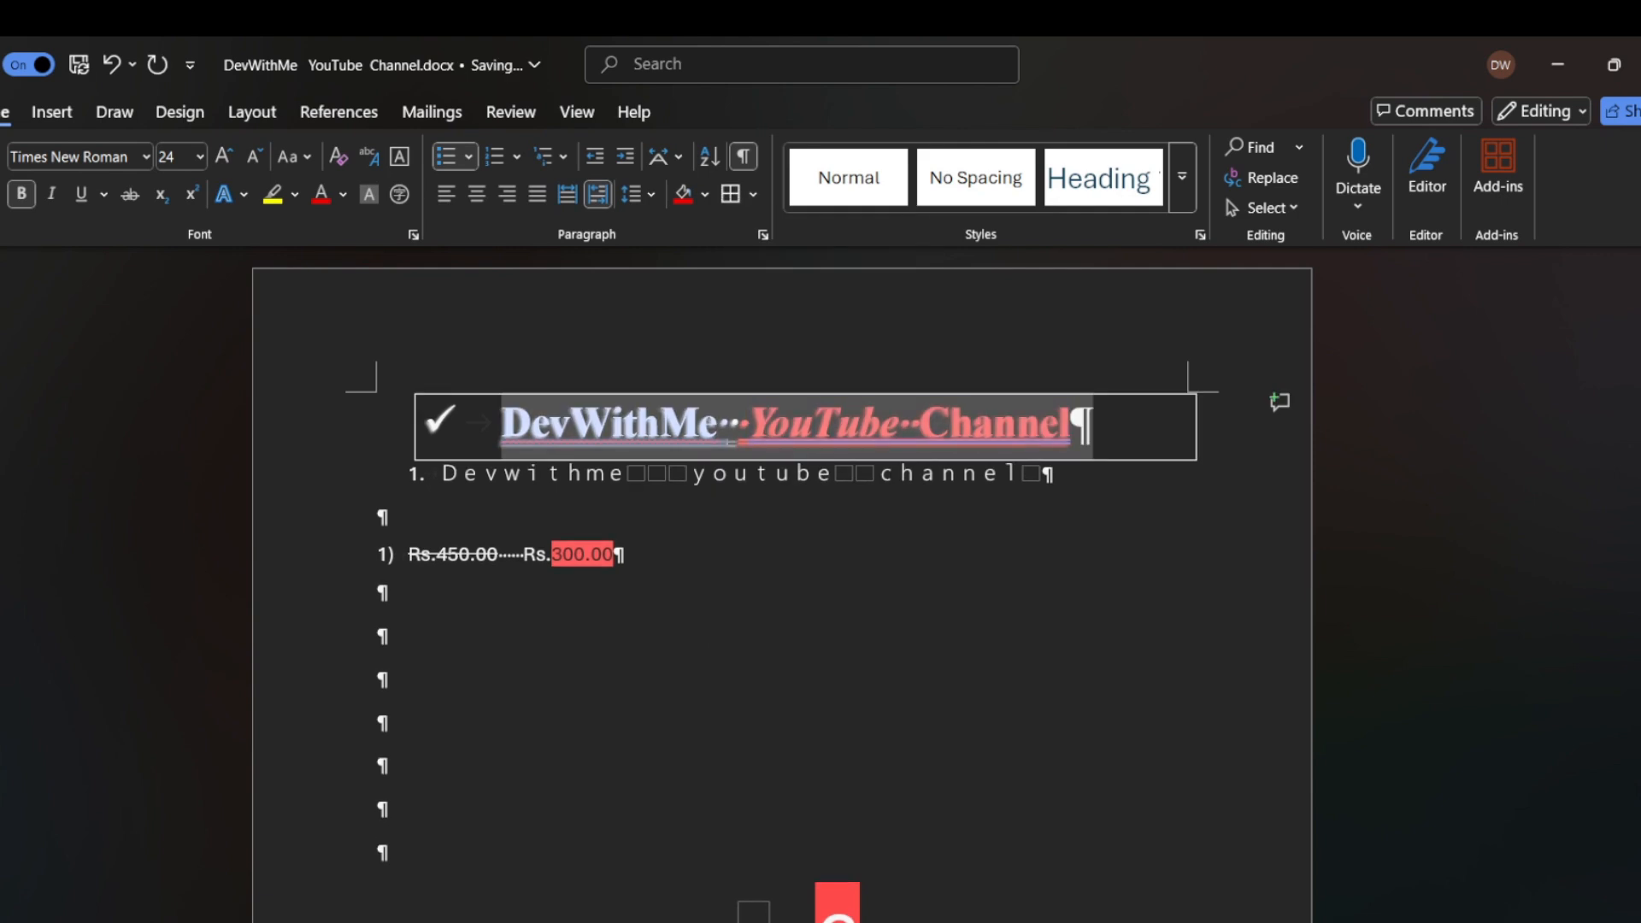
{"action": "left_click", "coordinate": [614, 555]}
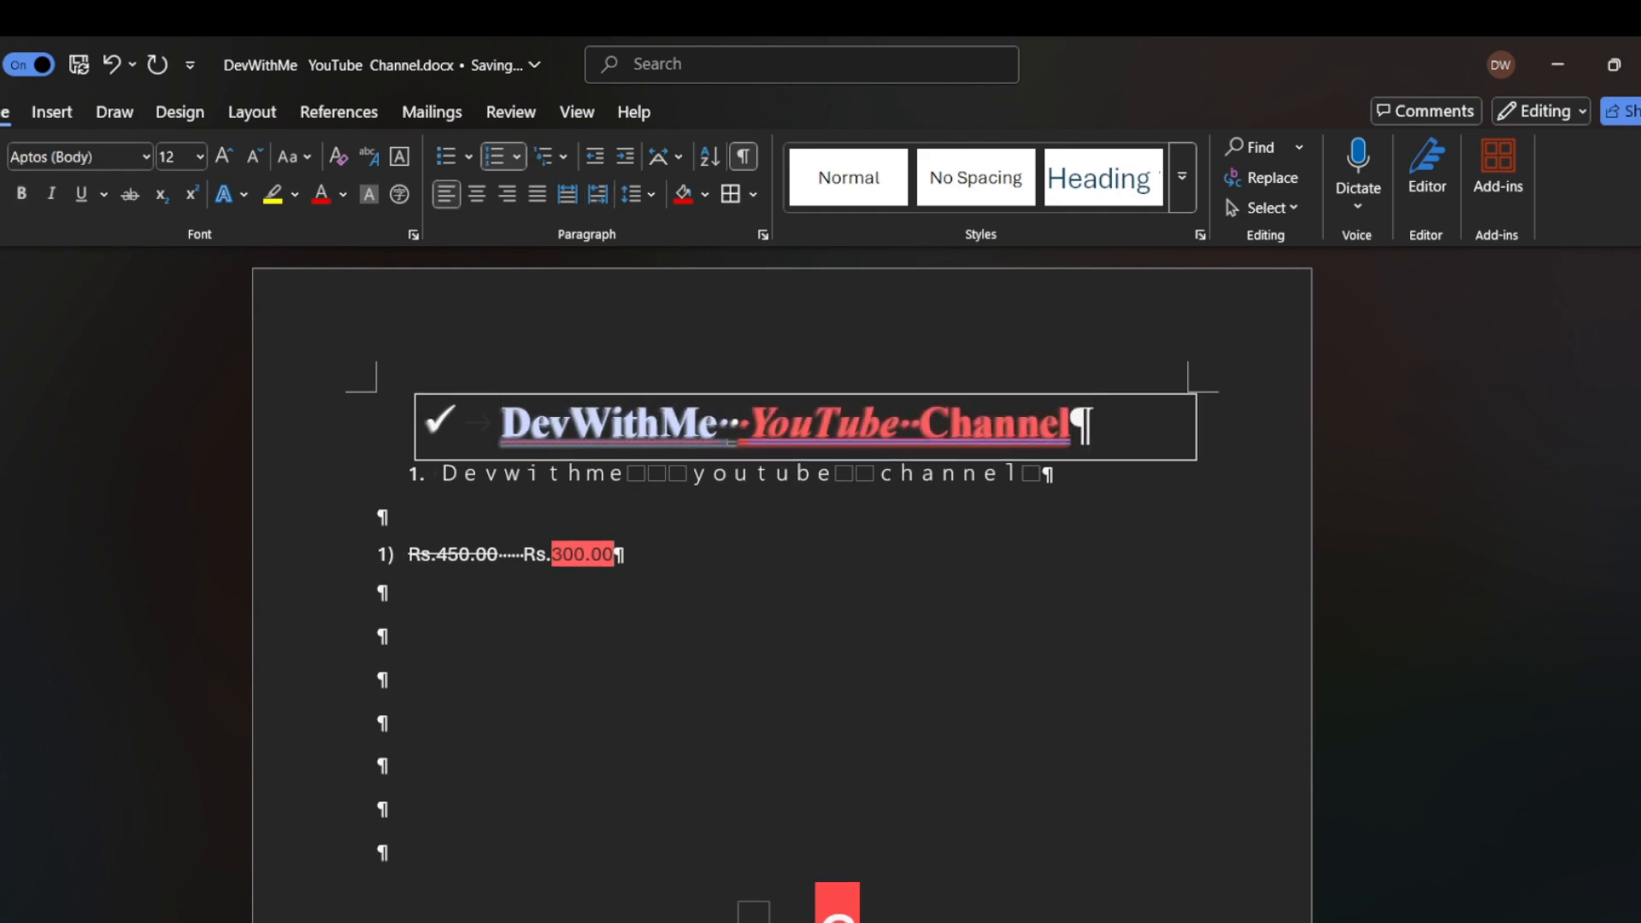
{"action": "left_click_drag", "start_coordinate": [1070, 425], "coordinate": [748, 424]}
{"action": "left_click", "coordinate": [570, 427]}
{"action": "left_click", "coordinate": [441, 421]}
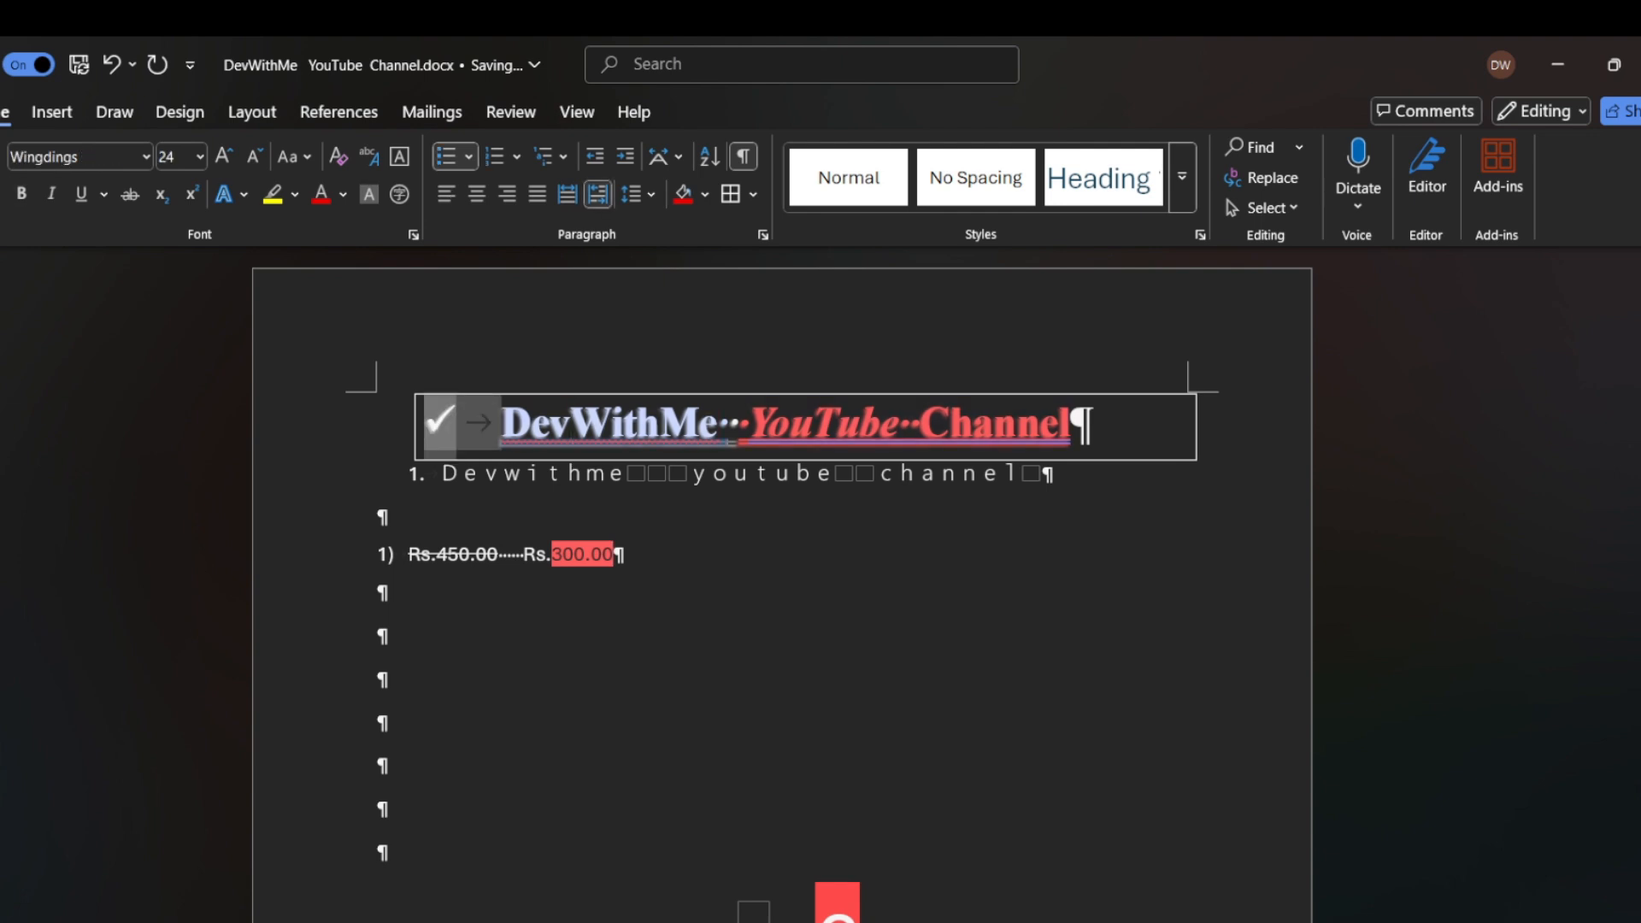
- Extend the left edge of the title paragraph's border out to the left page margin
{"action": "right_click", "coordinate": [598, 424]}
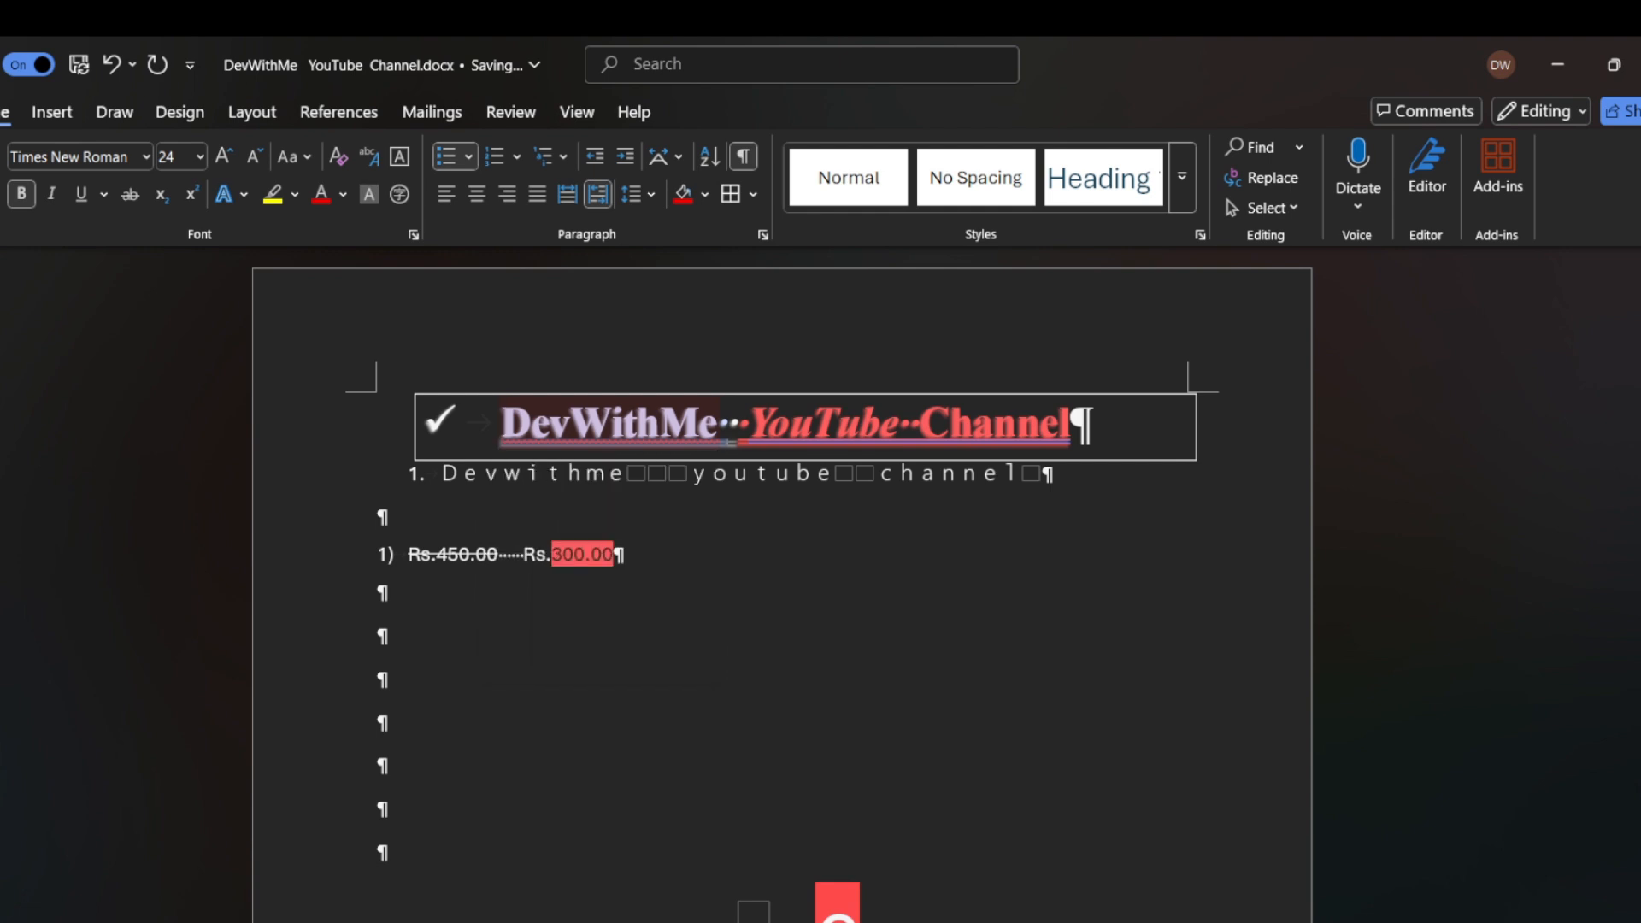
{"action": "key", "text": "Escape"}
{"action": "left_click_drag", "start_coordinate": [402, 257], "coordinate": [378, 257]}
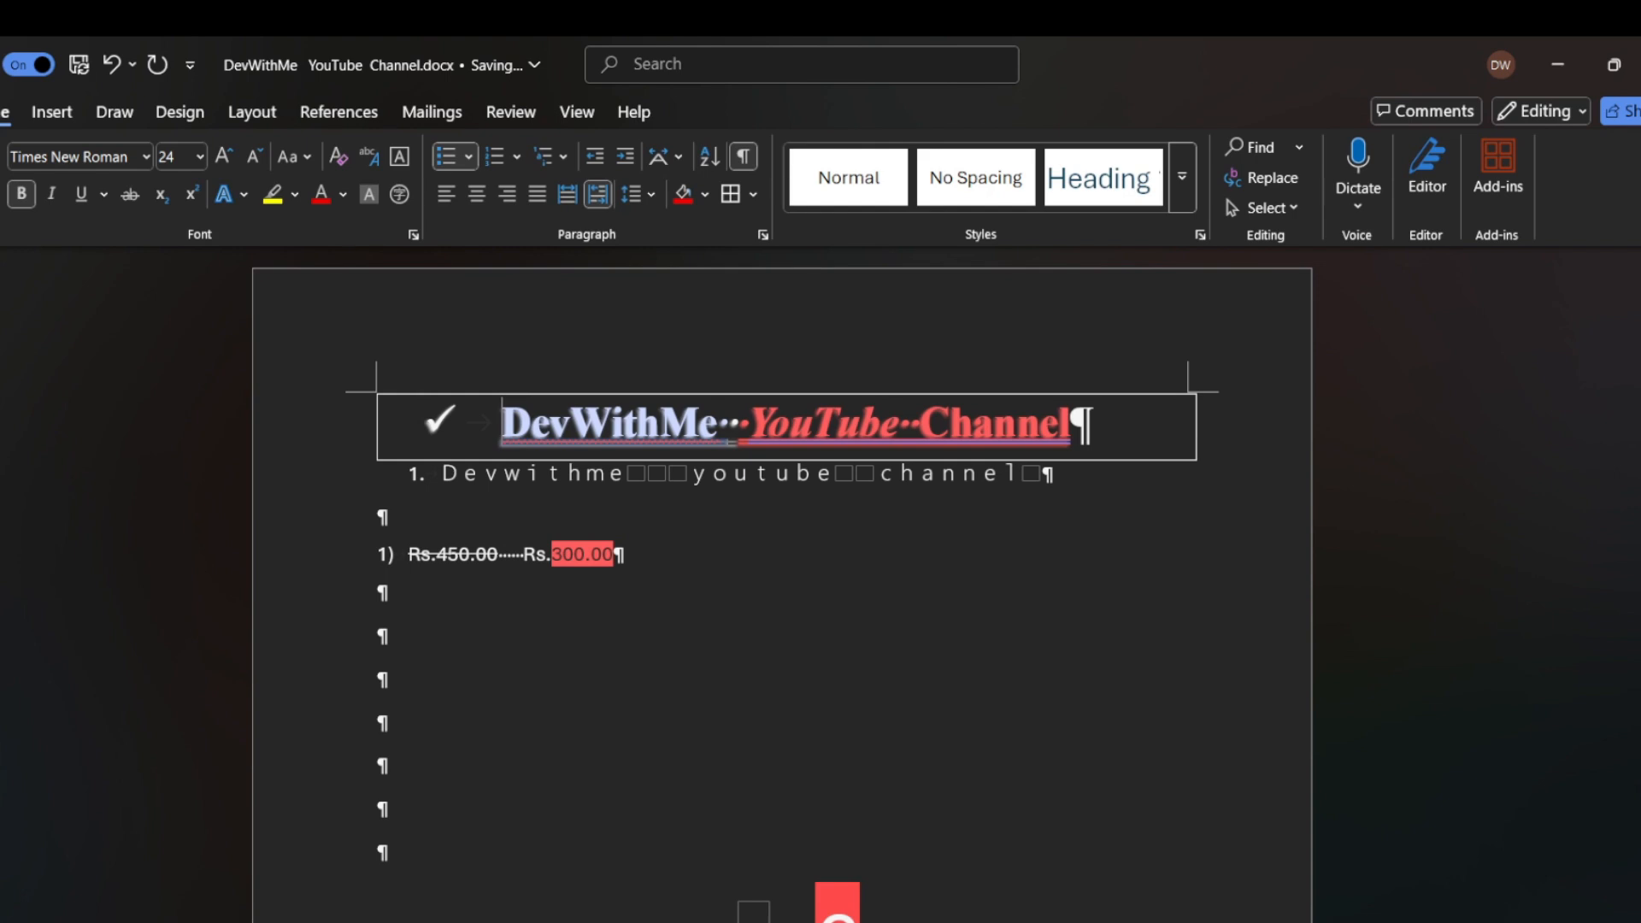
{"action": "left_click_drag", "start_coordinate": [1191, 257], "coordinate": [1190, 257]}
{"action": "left_click", "coordinate": [1071, 423]}
{"action": "left_click", "coordinate": [613, 554]}
{"action": "left_click", "coordinate": [800, 423]}
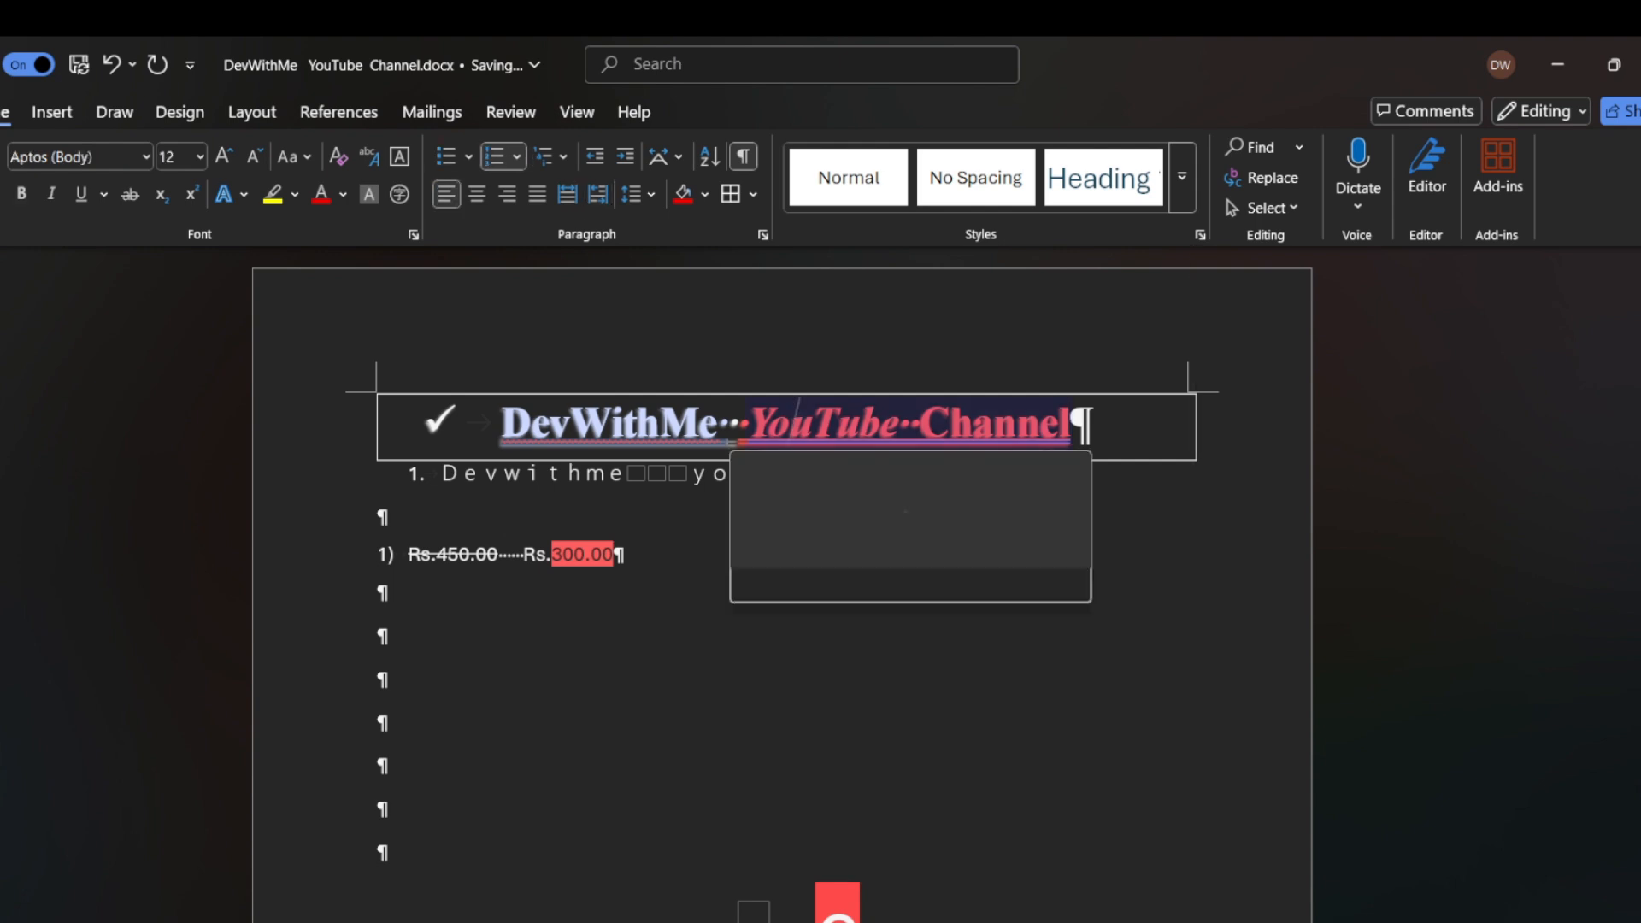
- Apply the Book Title style to the struck-through Rs.450.00 in the numbered price line
{"action": "left_click", "coordinate": [383, 593]}
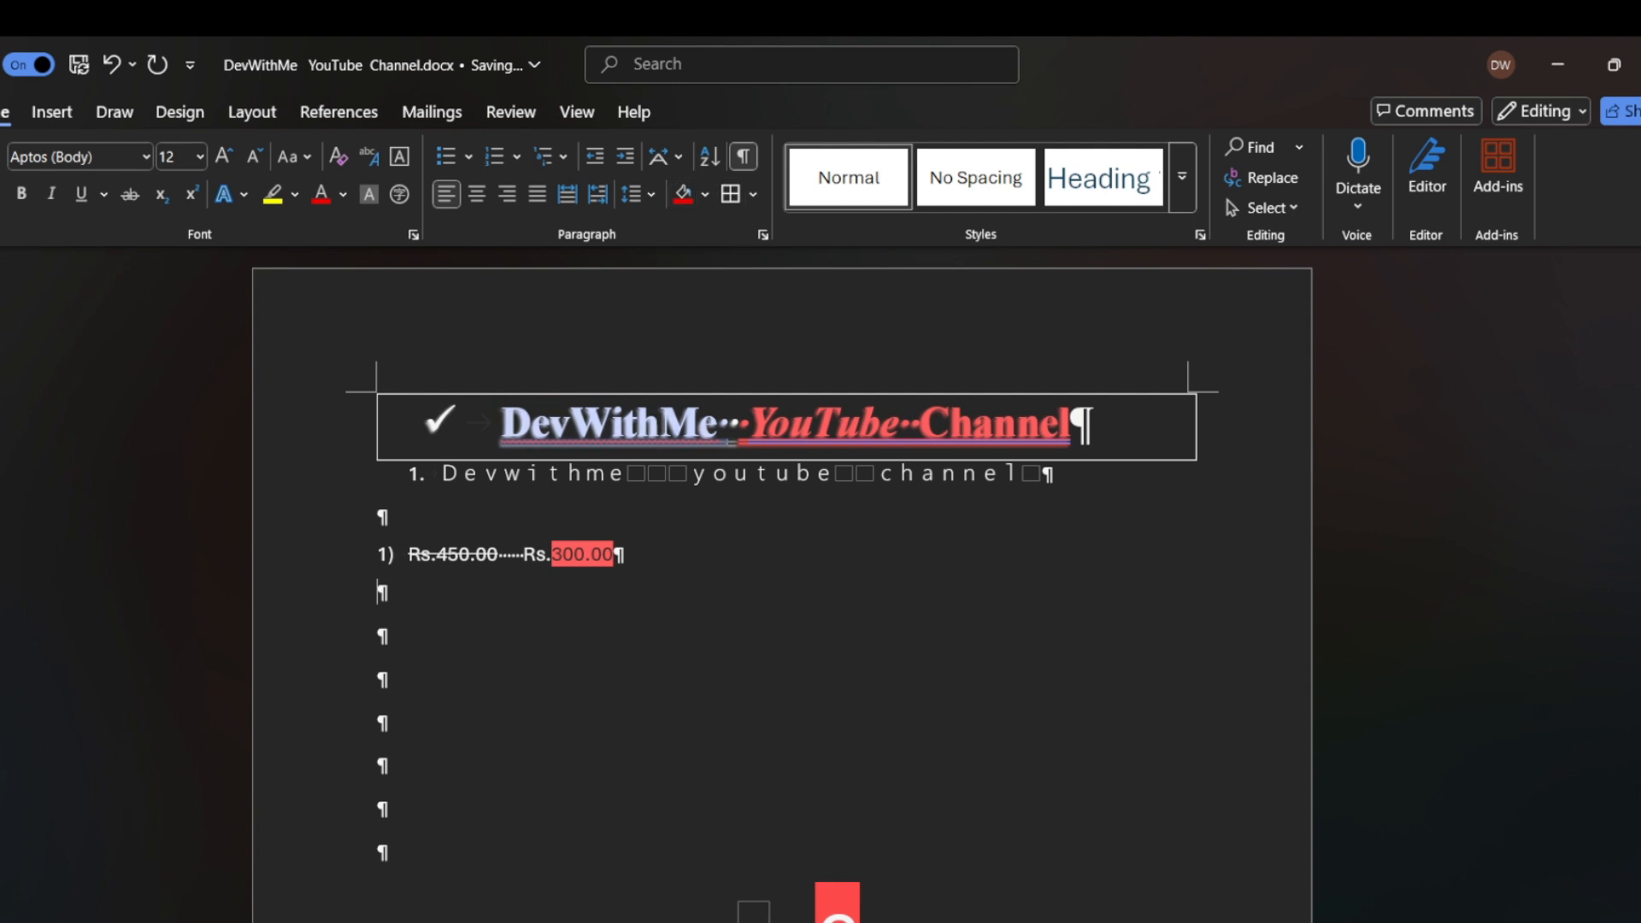
{"action": "left_click_drag", "start_coordinate": [523, 555], "coordinate": [405, 533]}
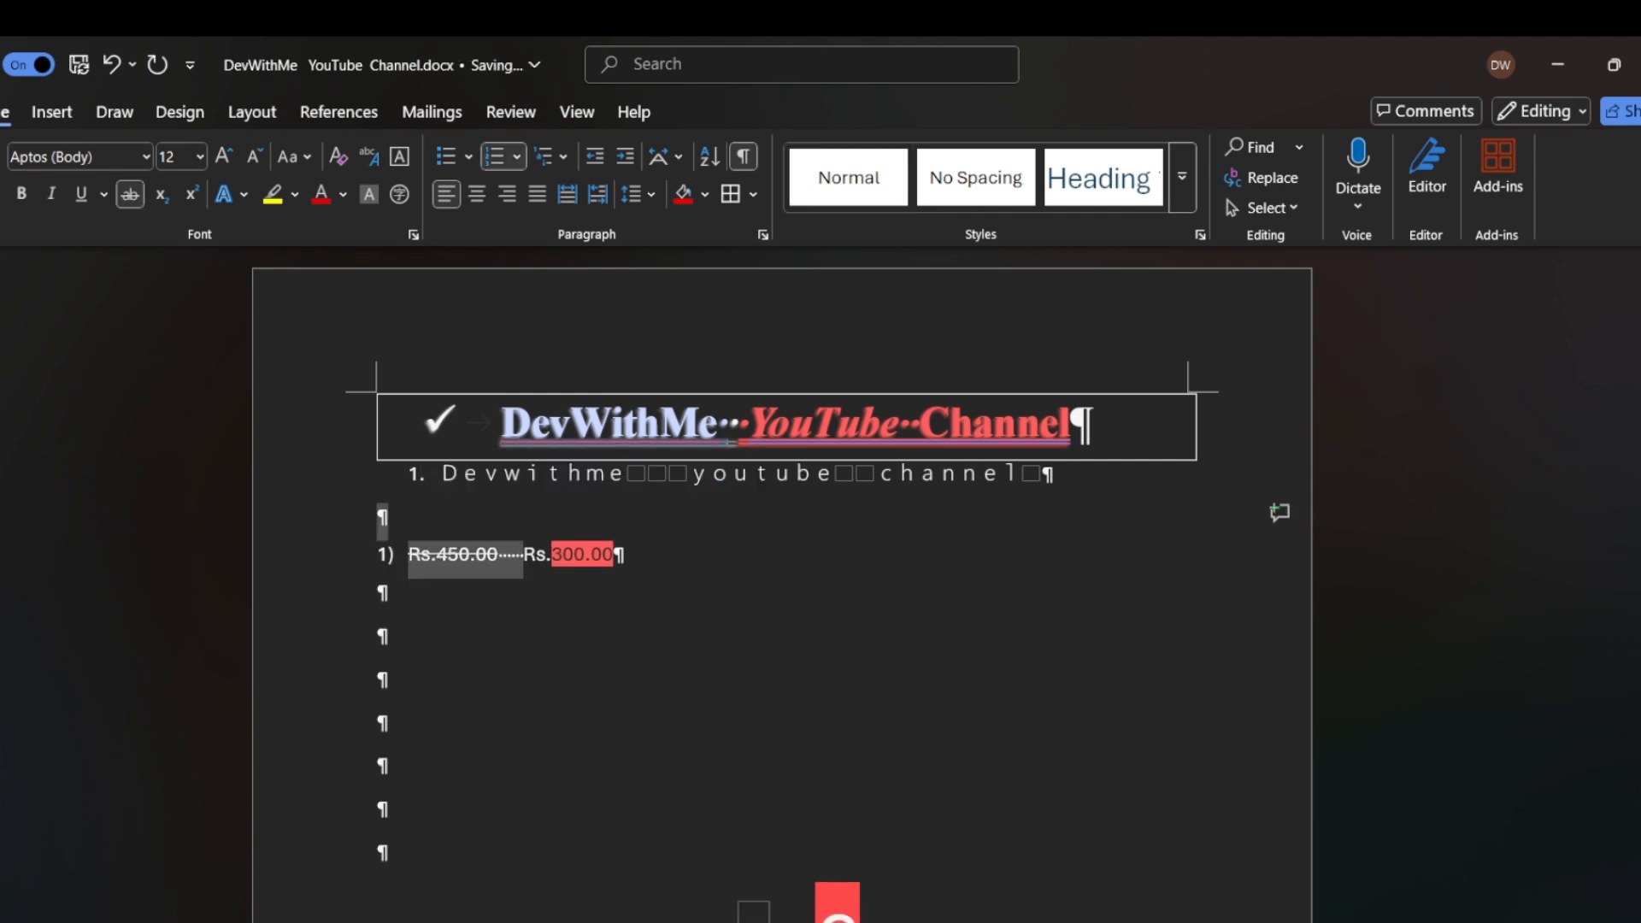
{"action": "left_click", "coordinate": [382, 592]}
{"action": "left_click_drag", "start_coordinate": [524, 557], "coordinate": [409, 558]}
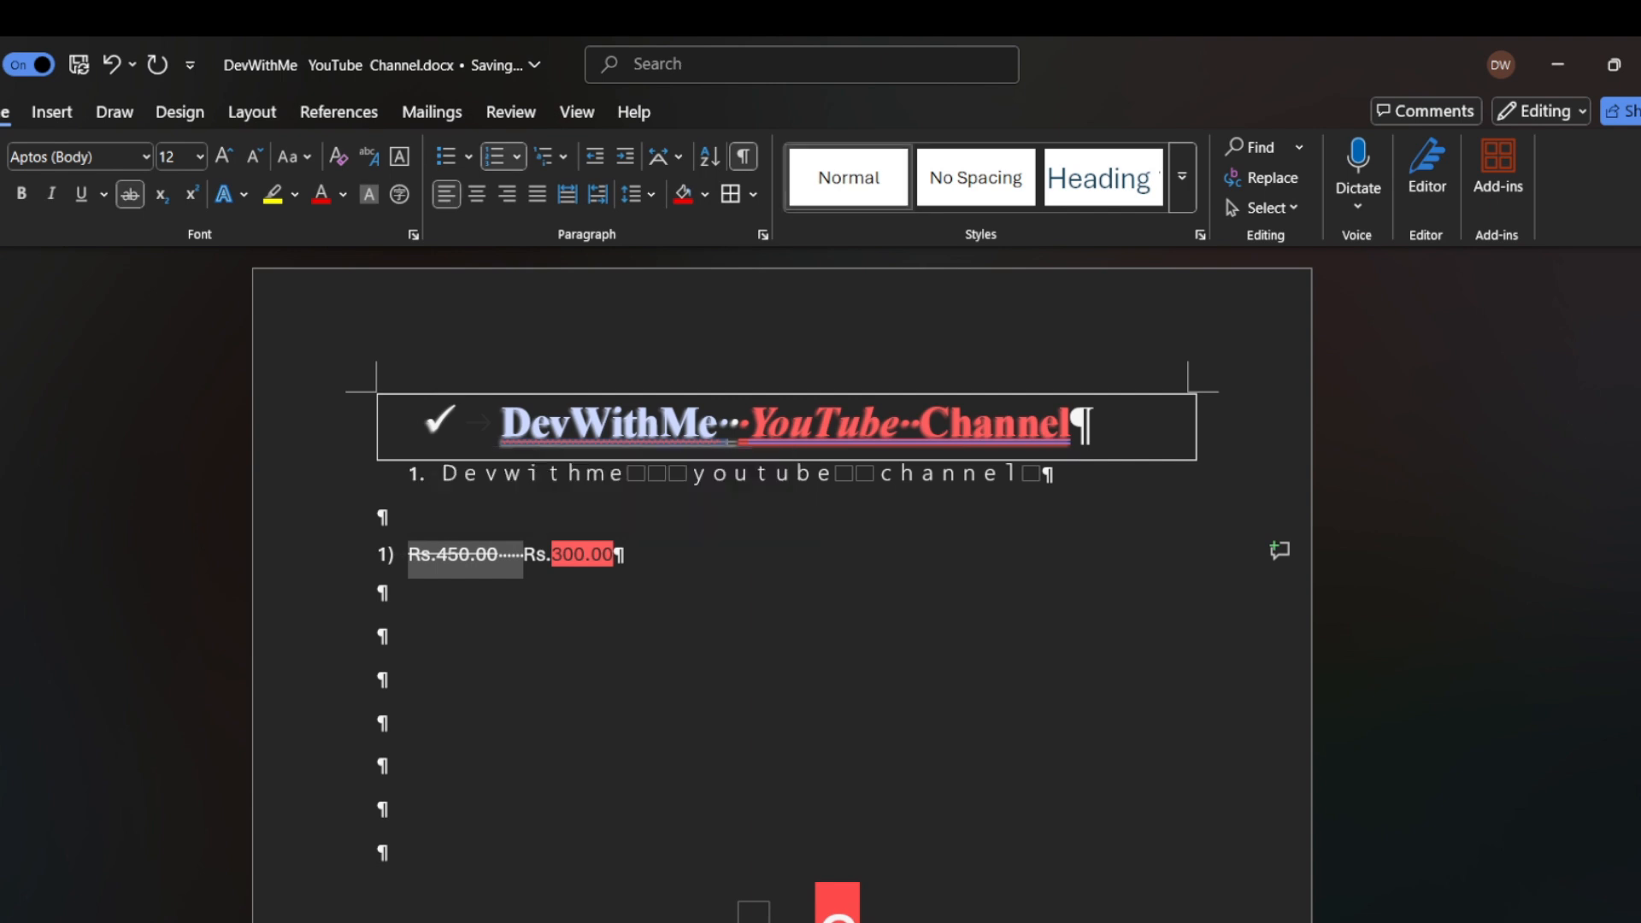
{"action": "left_click", "coordinate": [1182, 177]}
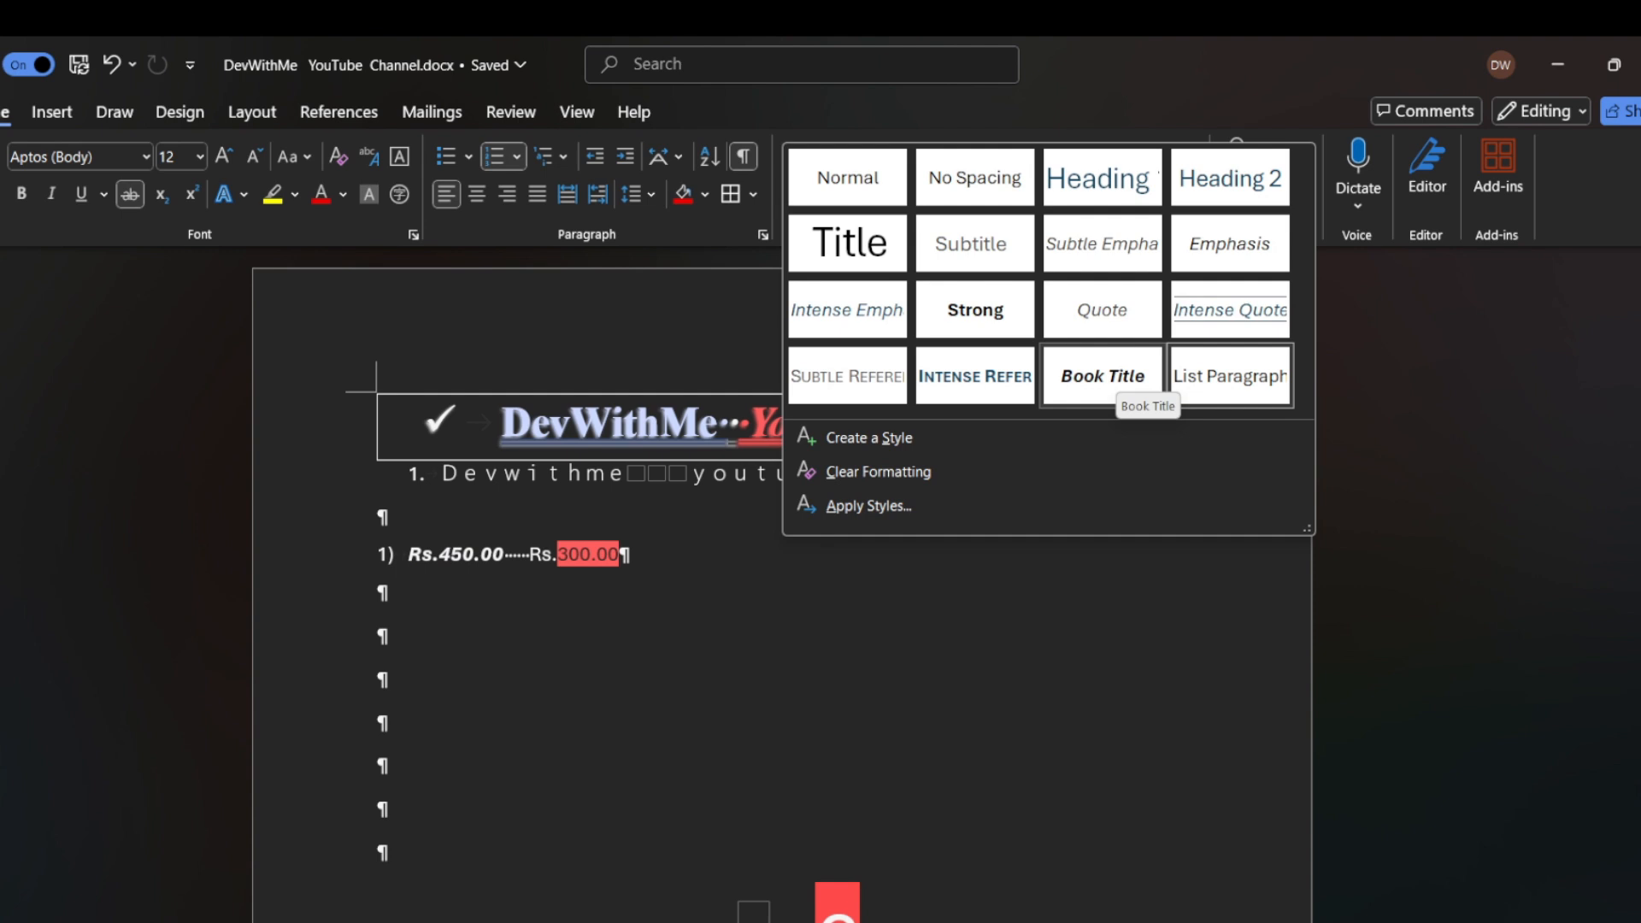
{"action": "left_click", "coordinate": [1112, 380]}
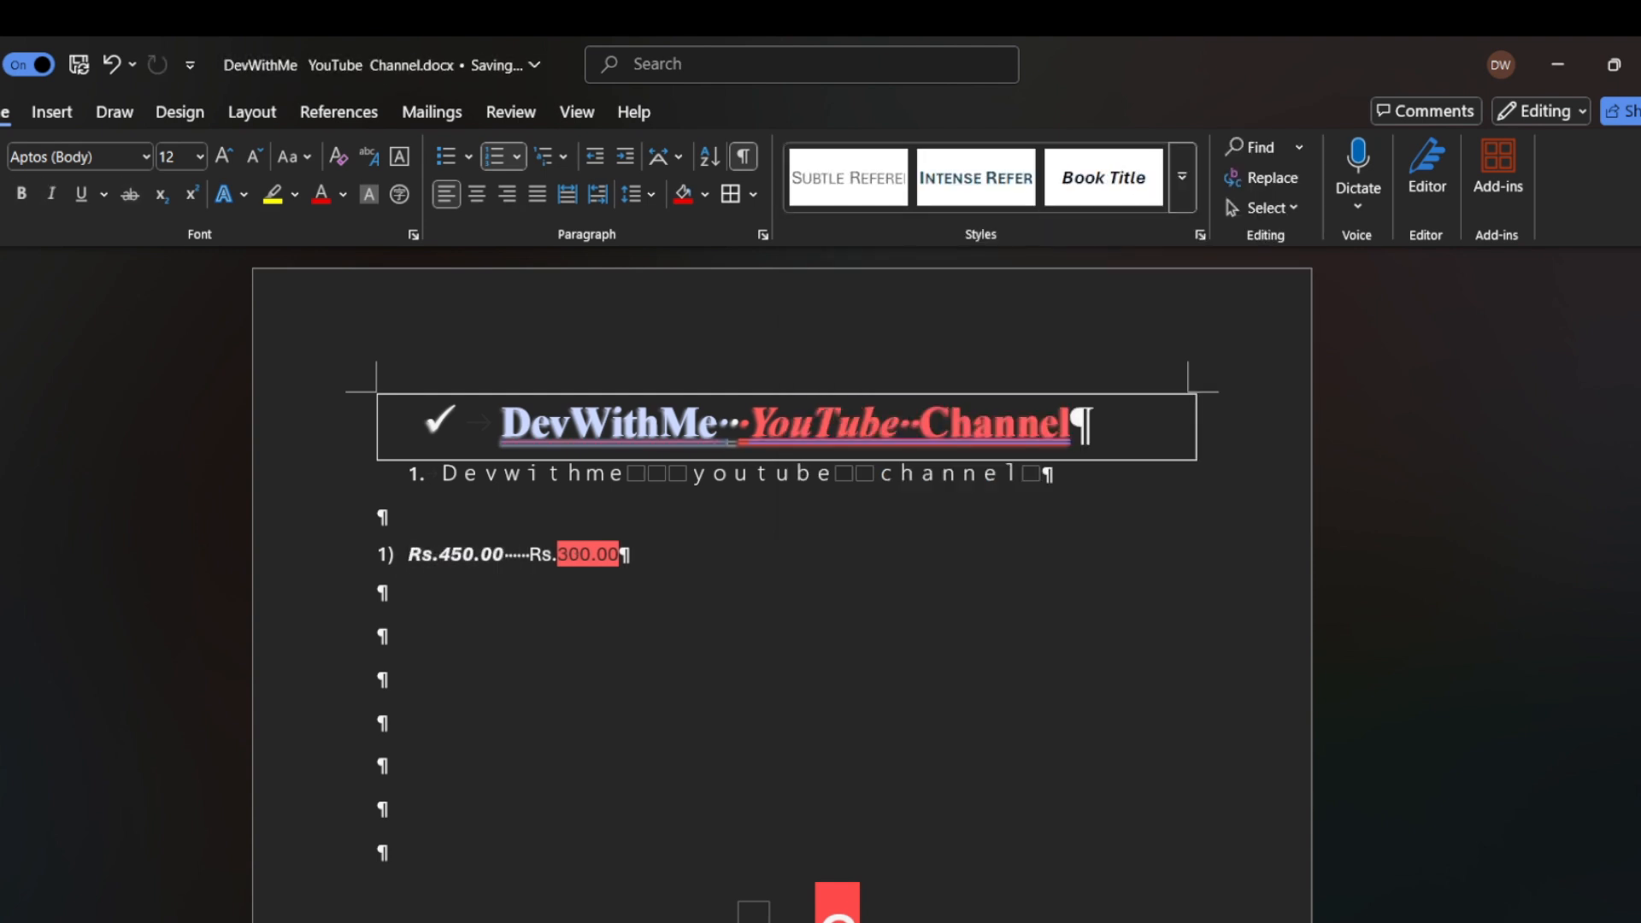
{"action": "left_click_drag", "start_coordinate": [513, 554], "coordinate": [382, 517]}
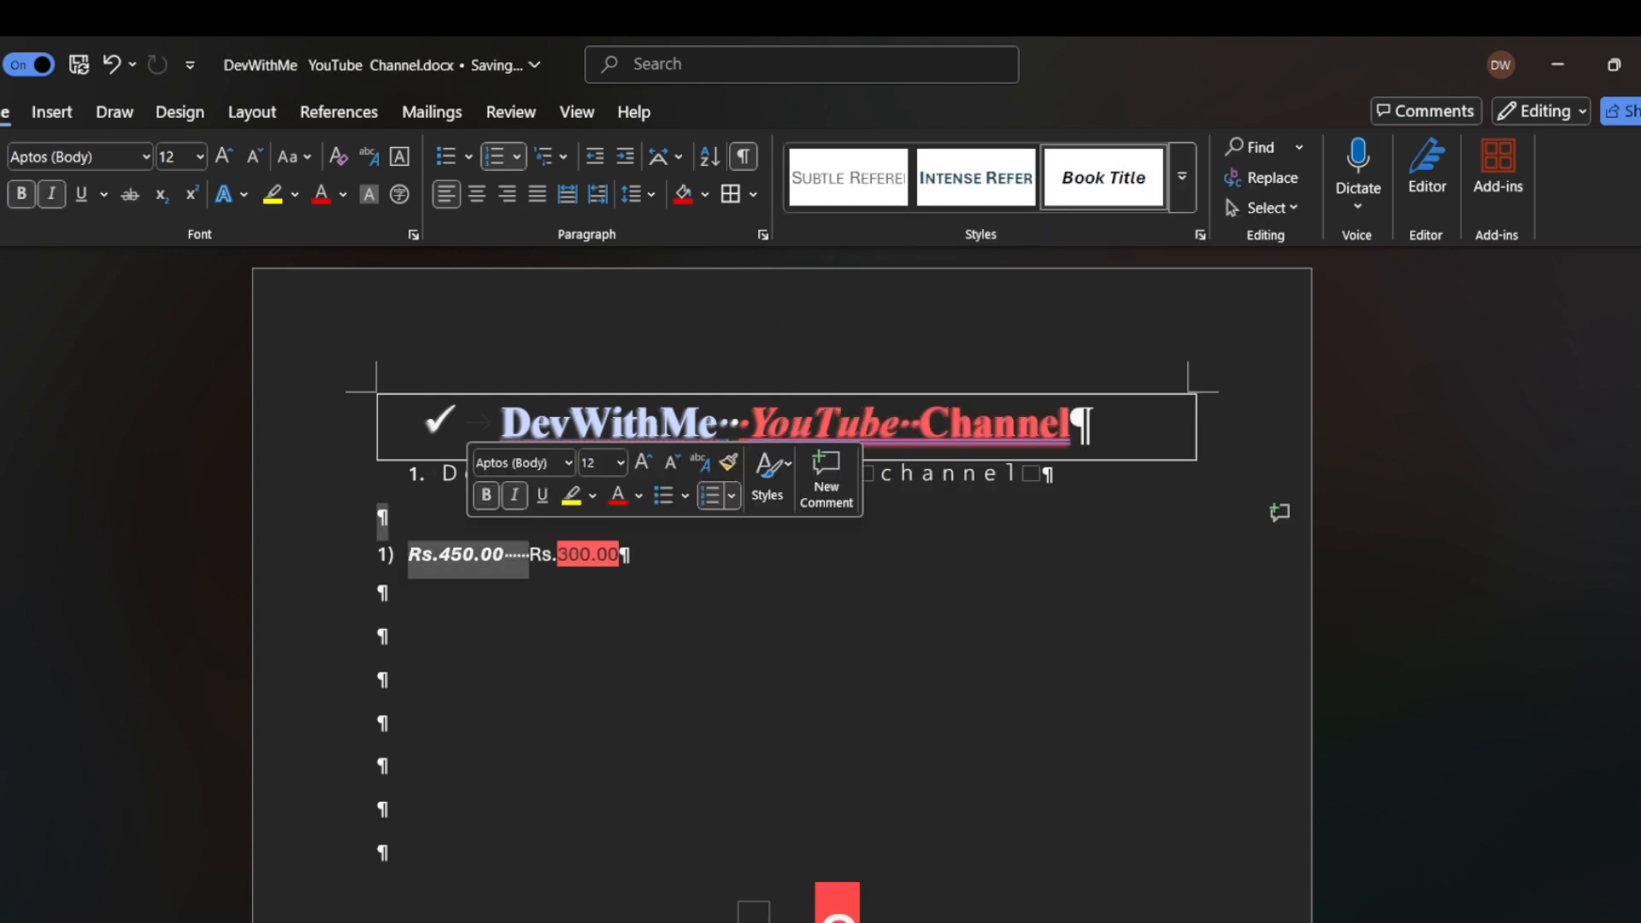
{"action": "left_click", "coordinate": [683, 556]}
- Apply the Intense Reference style to the DevWithMe YouTube Channel title through Apply Styles, replace it with Intense Emphasis, and close Apply Styles
{"action": "left_click_drag", "start_coordinate": [502, 423], "coordinate": [1093, 425]}
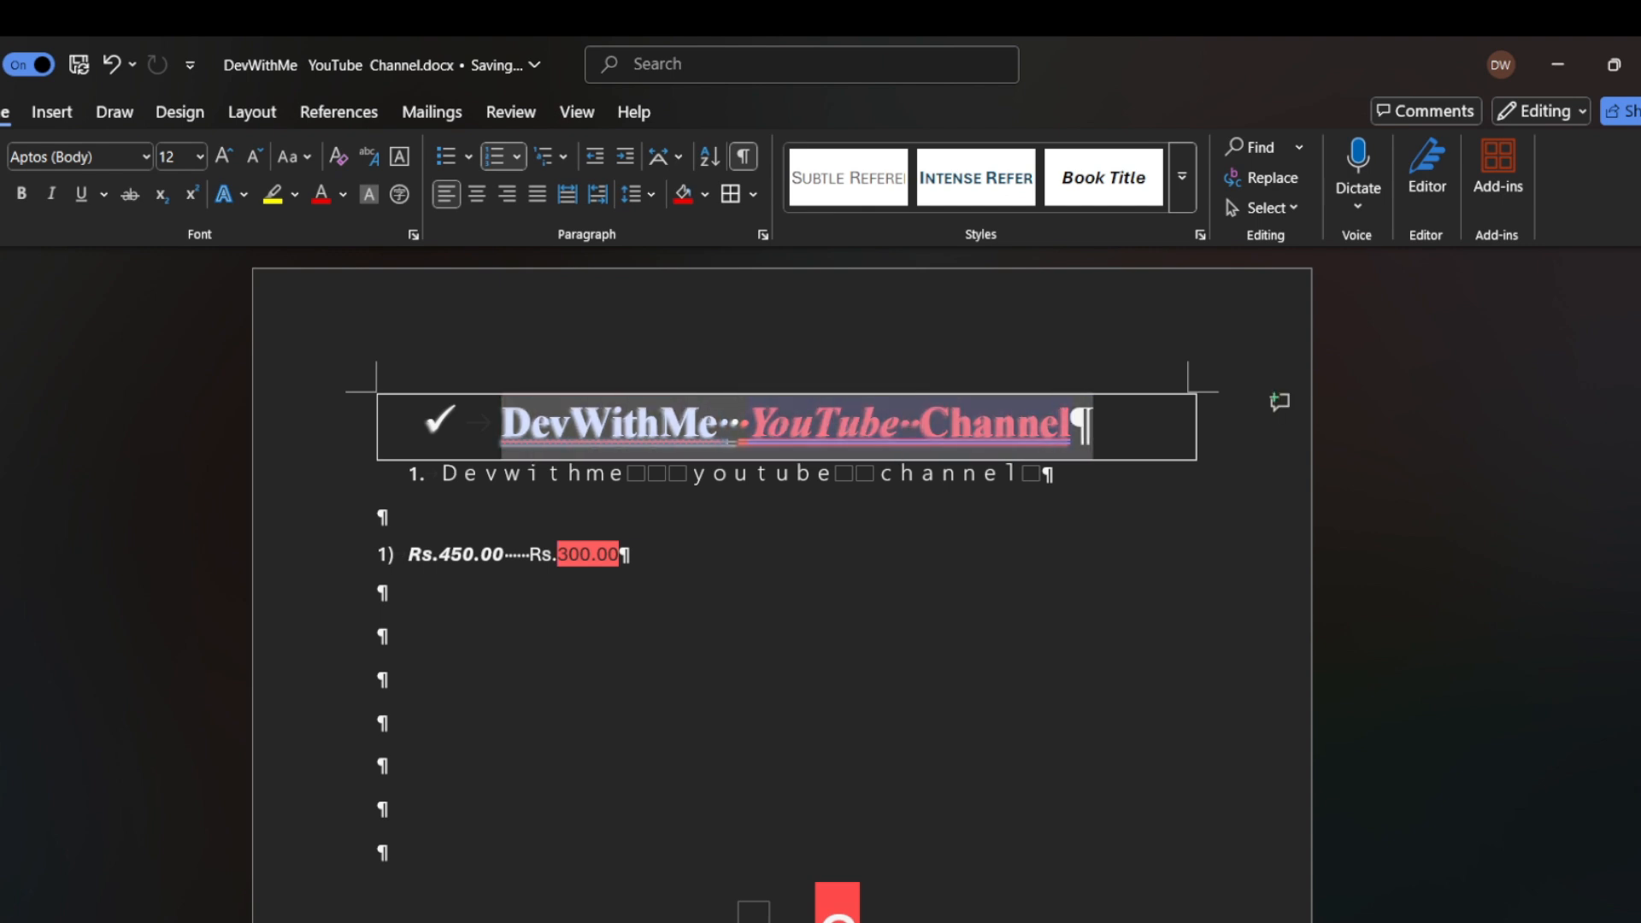
{"action": "left_click", "coordinate": [1182, 176]}
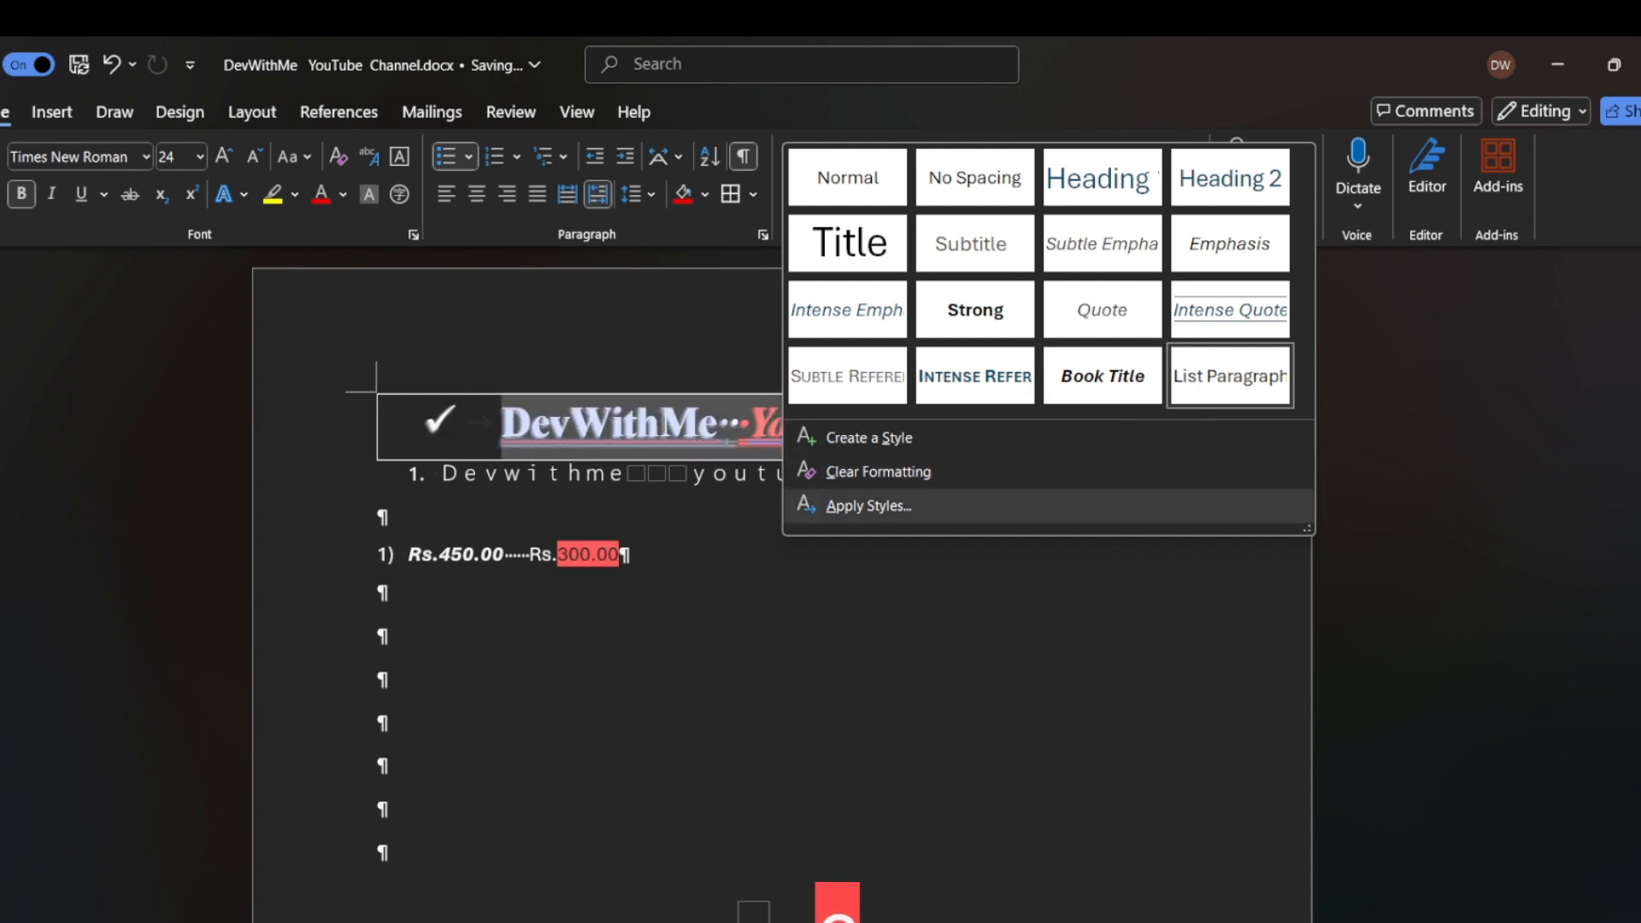
{"action": "left_click", "coordinate": [869, 505]}
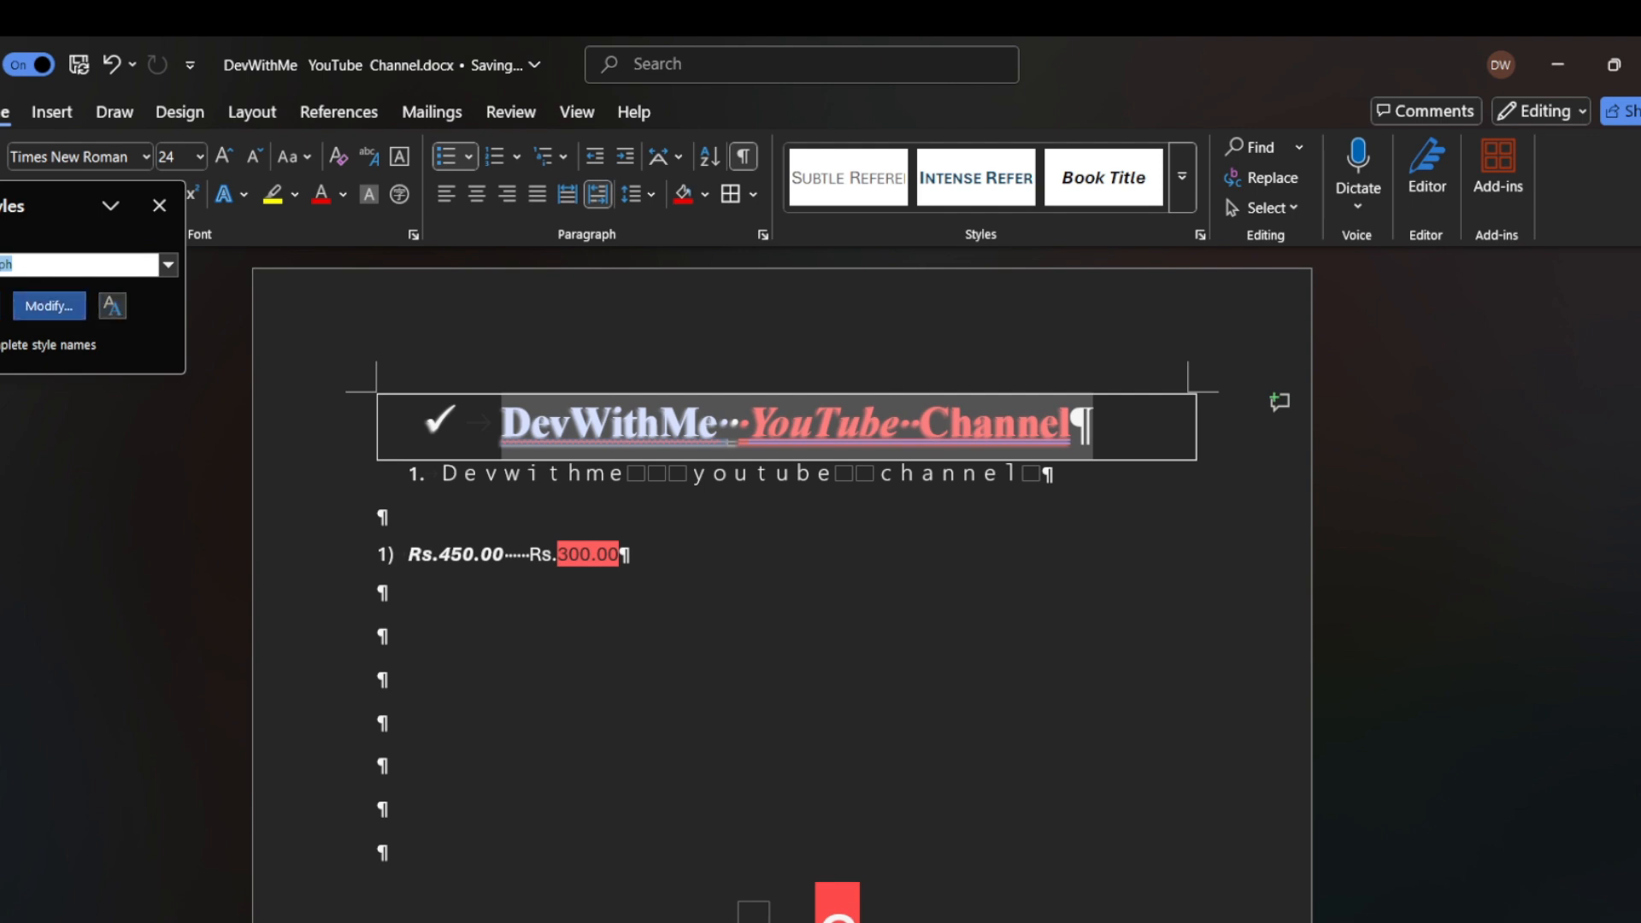
{"action": "left_click", "coordinate": [169, 265]}
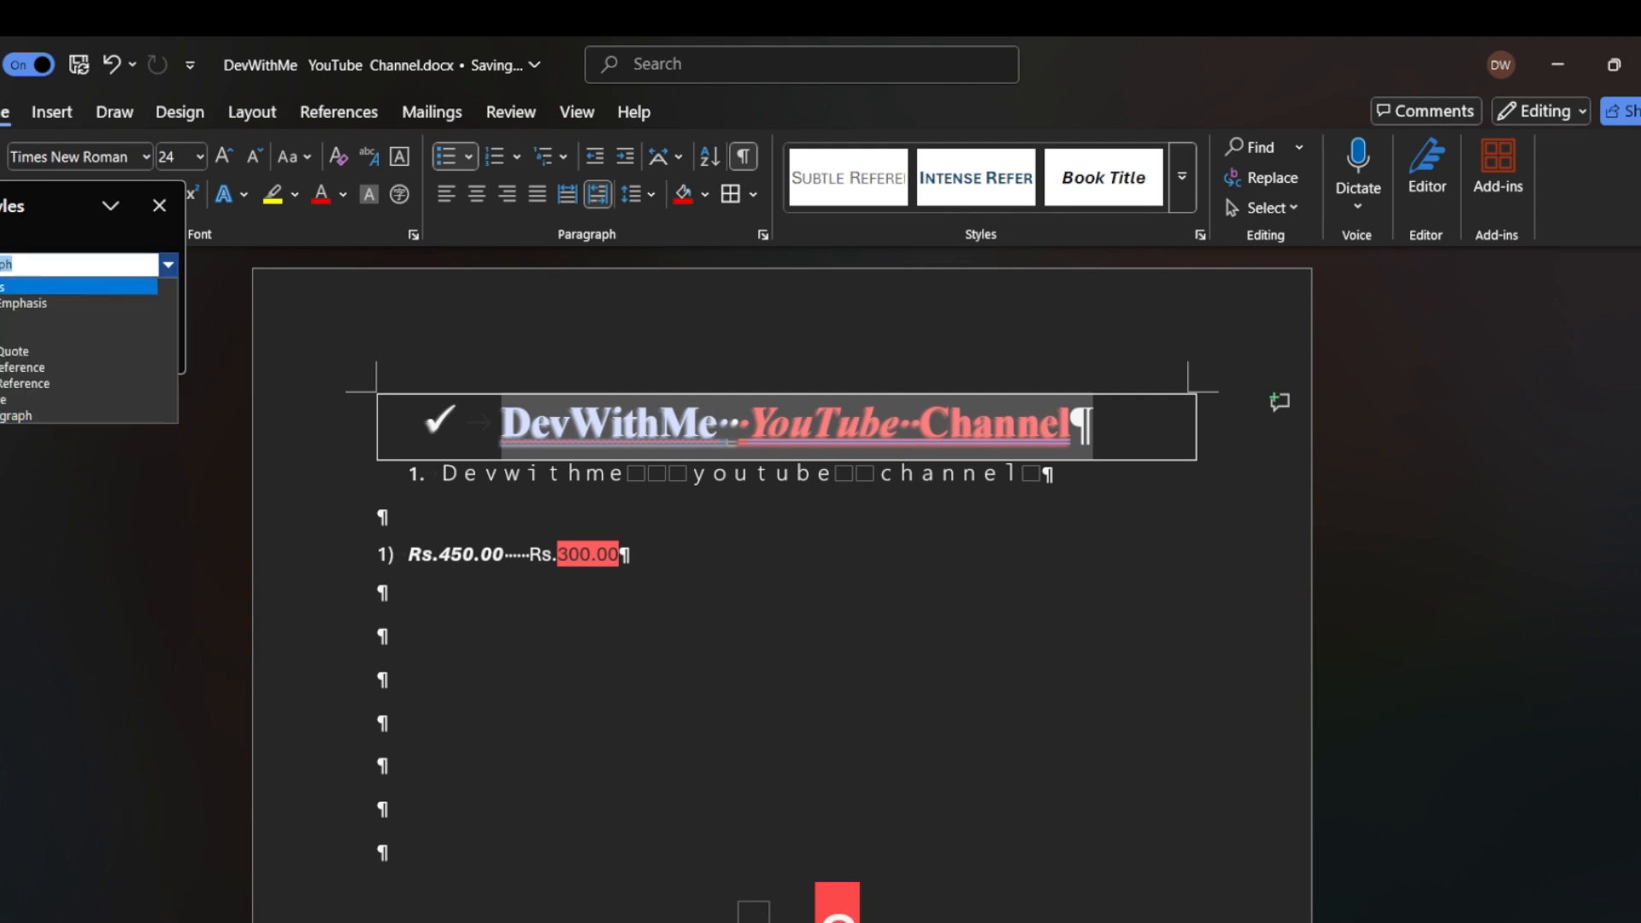
{"action": "key", "text": "Return"}
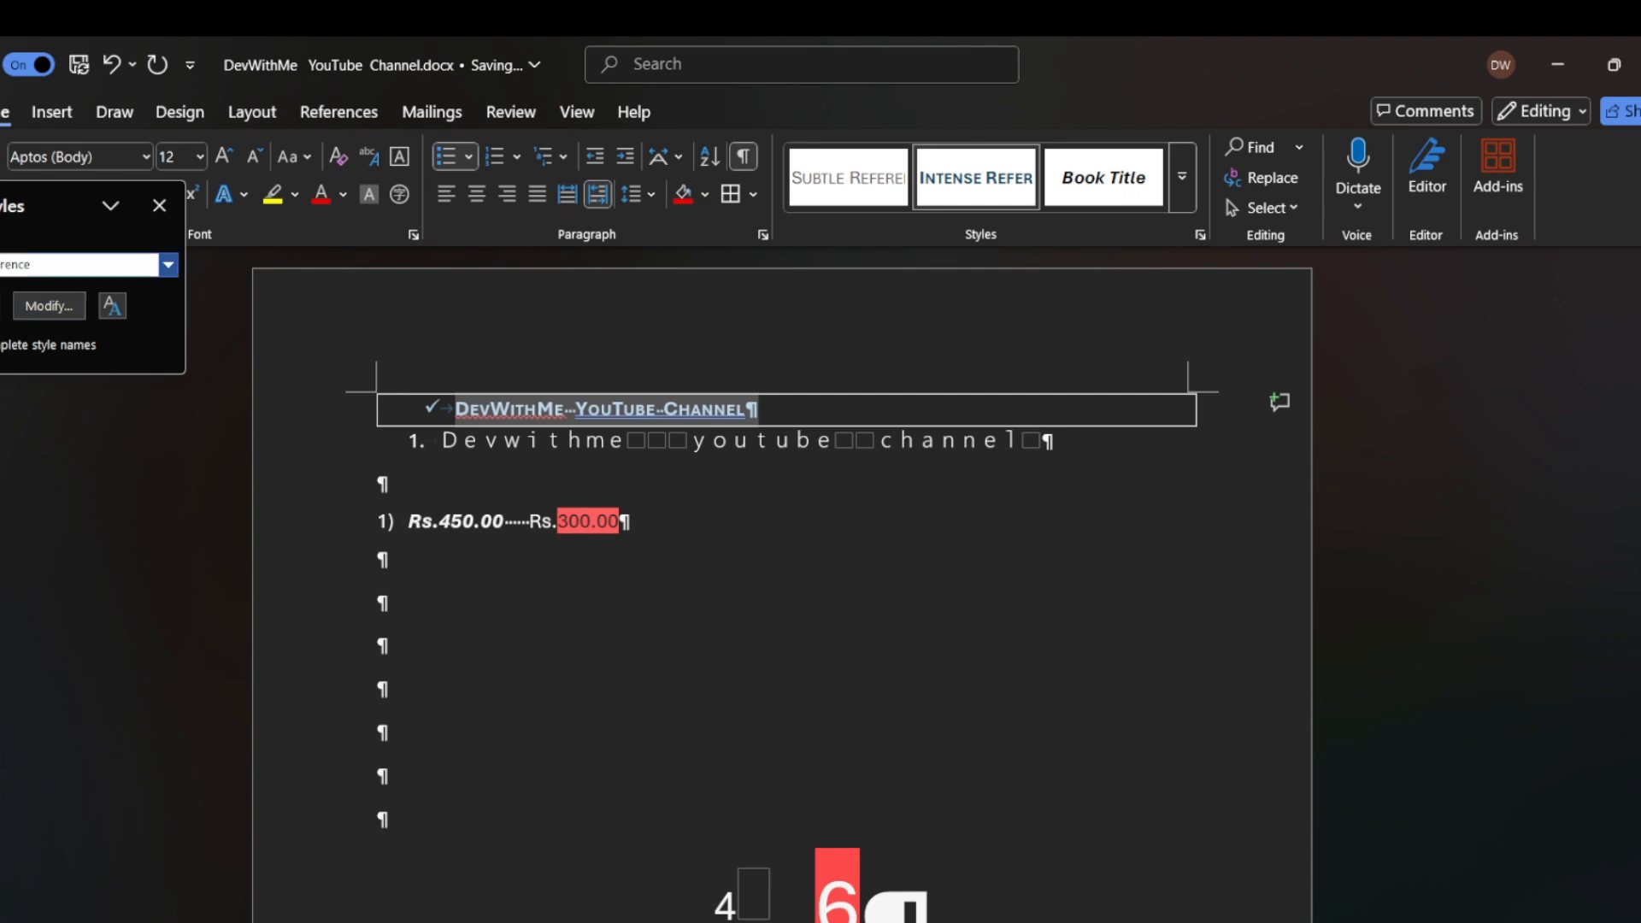
{"action": "left_click", "coordinate": [169, 265]}
{"action": "left_click", "coordinate": [119, 334]}
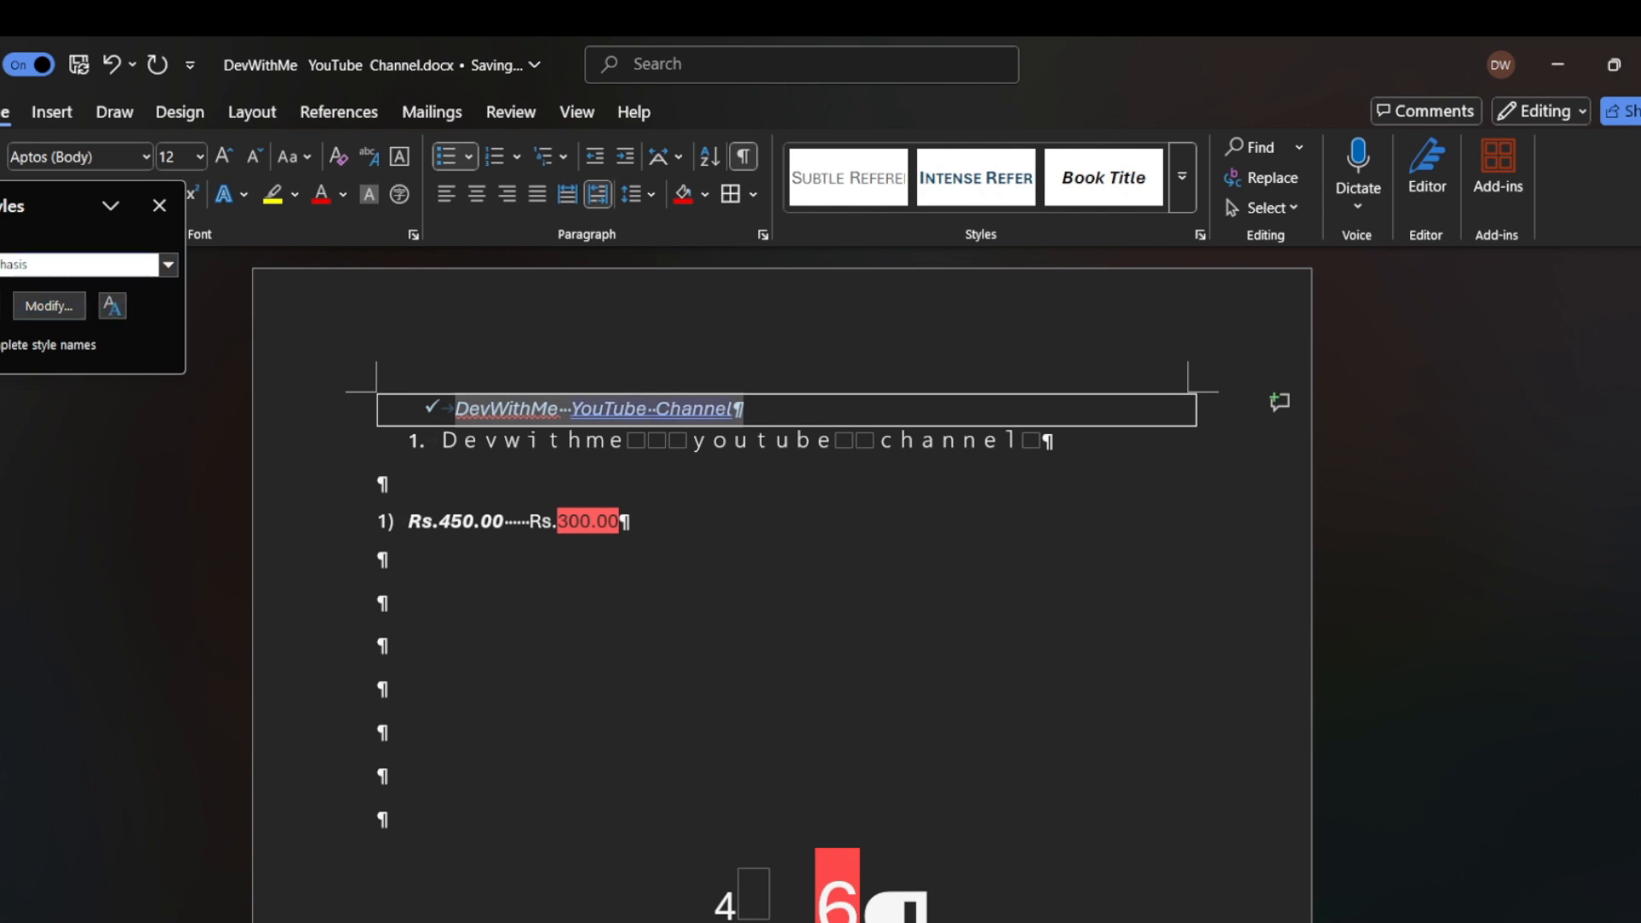
{"action": "left_click", "coordinate": [159, 205]}
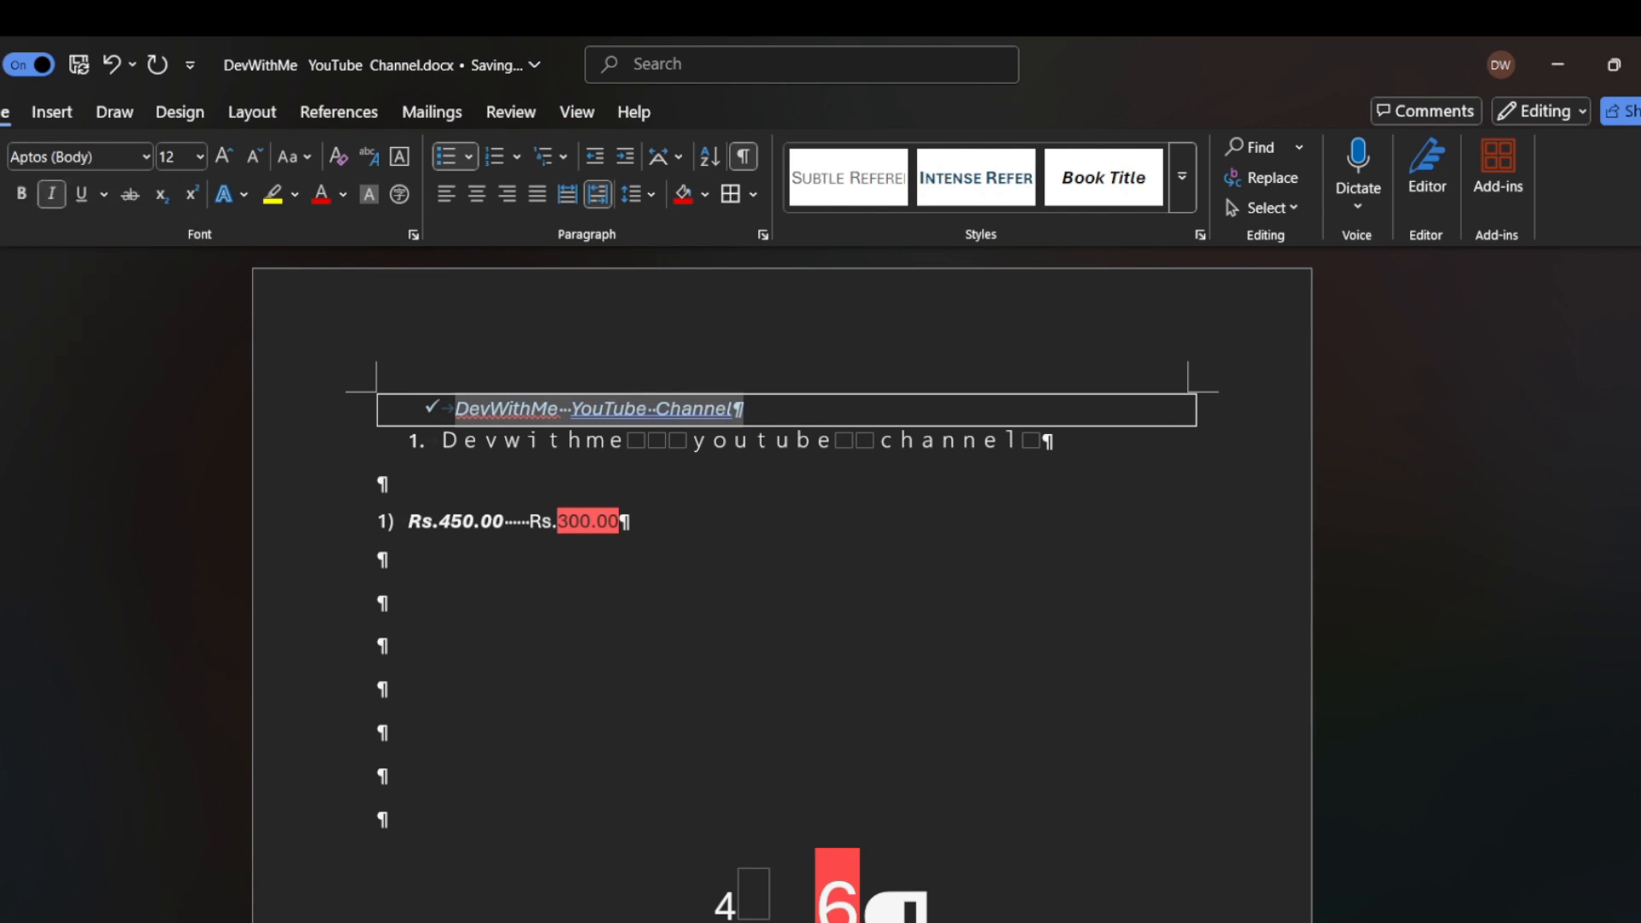
{"action": "left_click", "coordinate": [379, 560]}
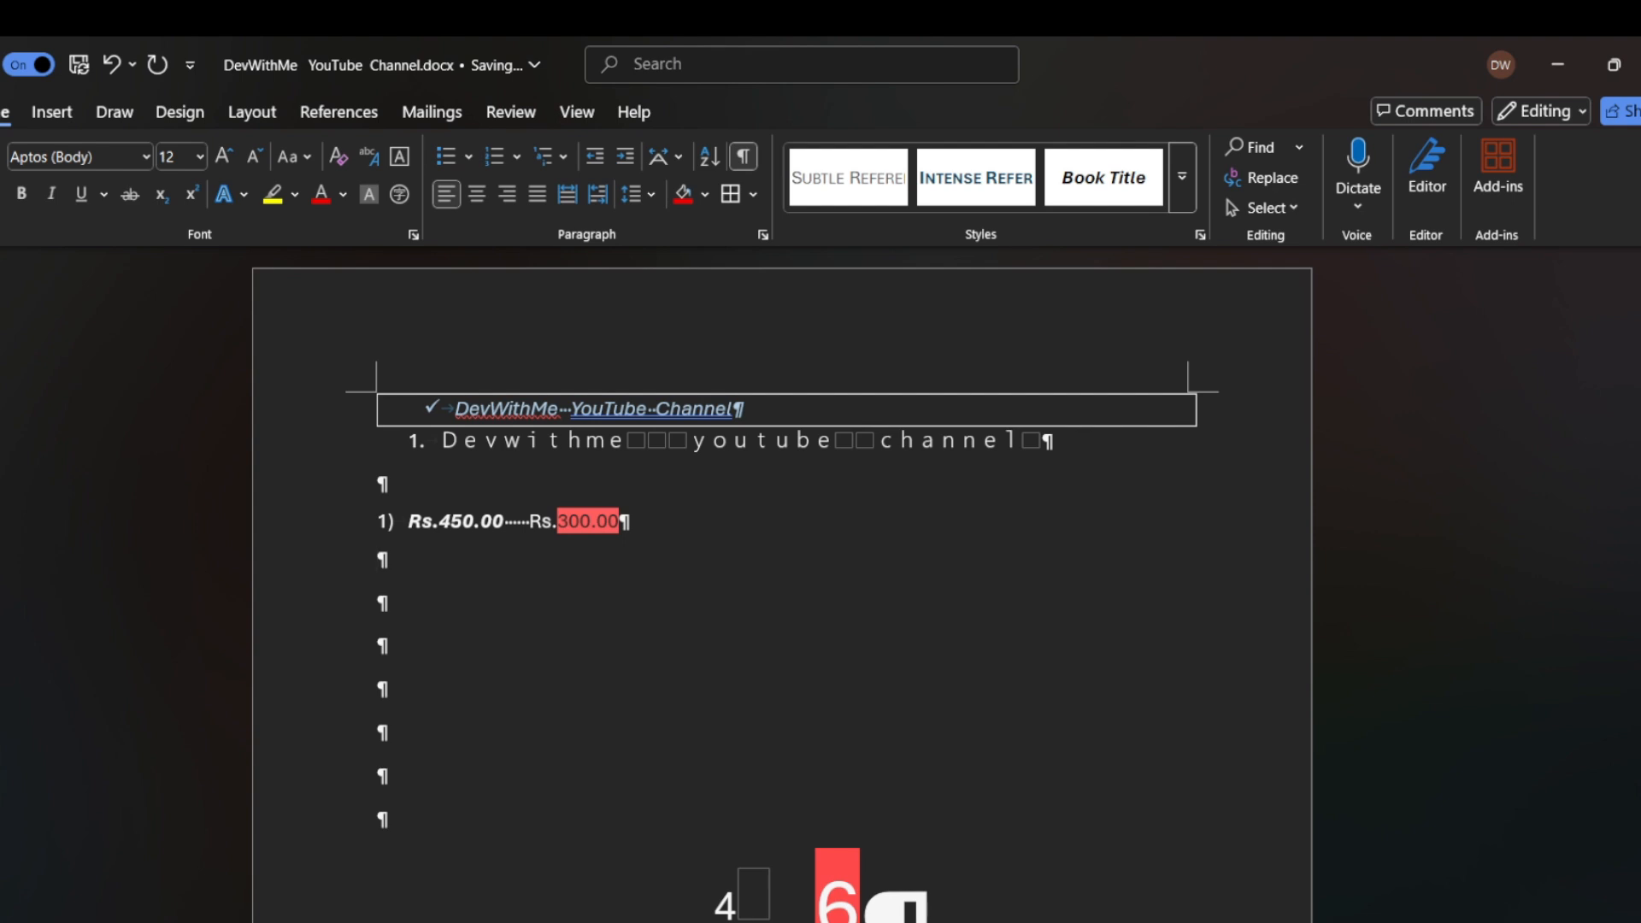
{"action": "left_click", "coordinate": [1182, 177]}
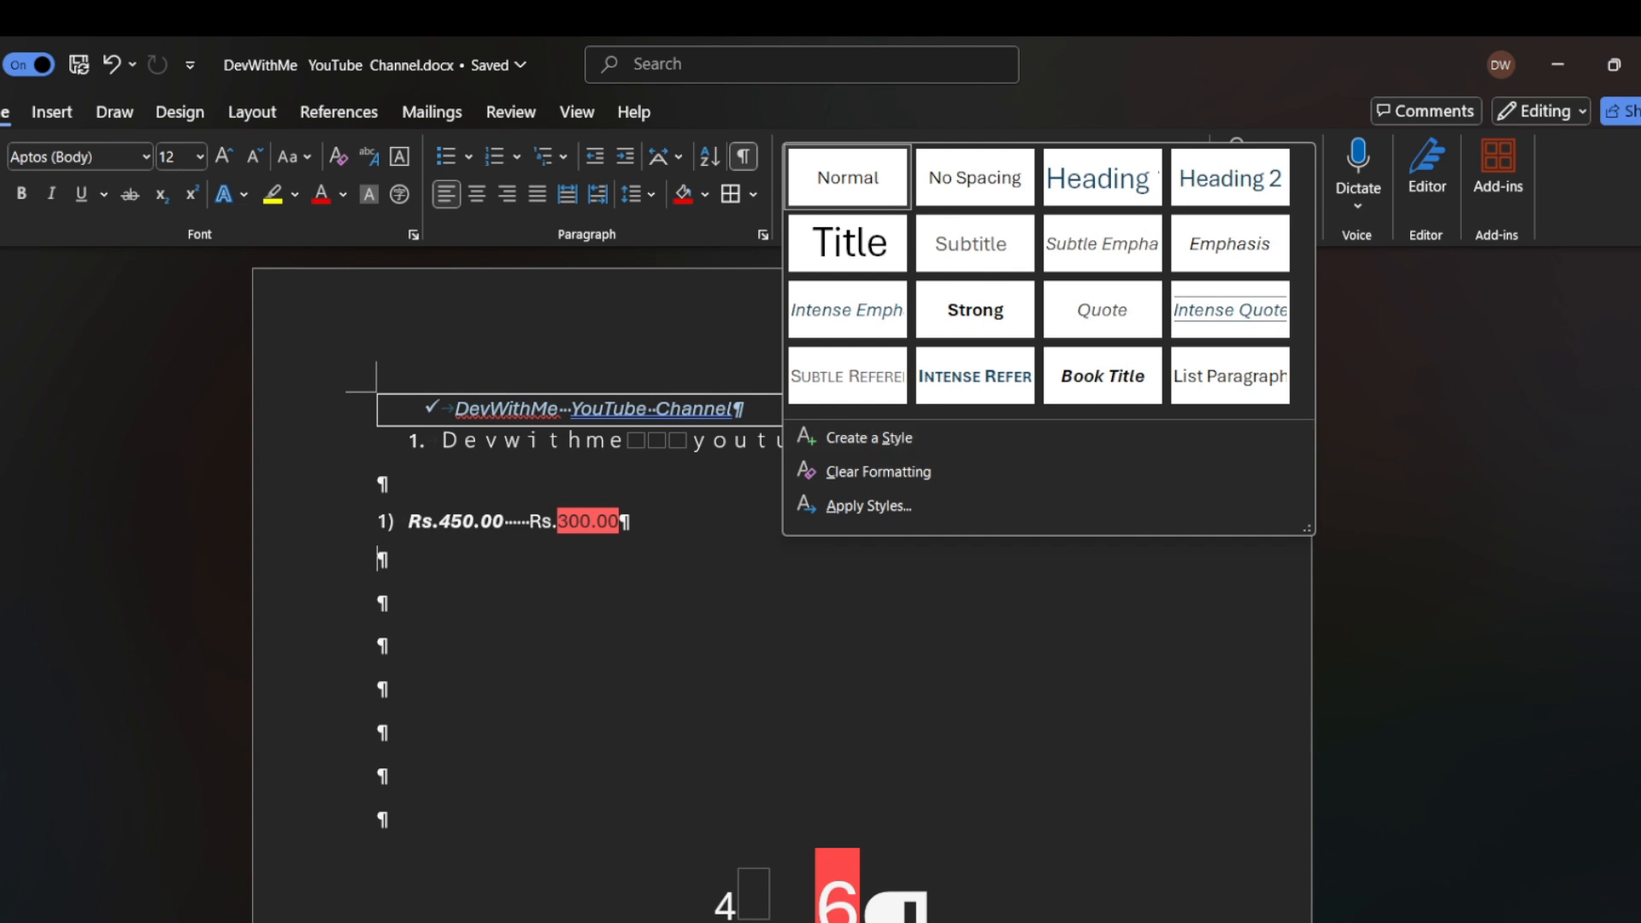
{"action": "key", "text": "Escape"}
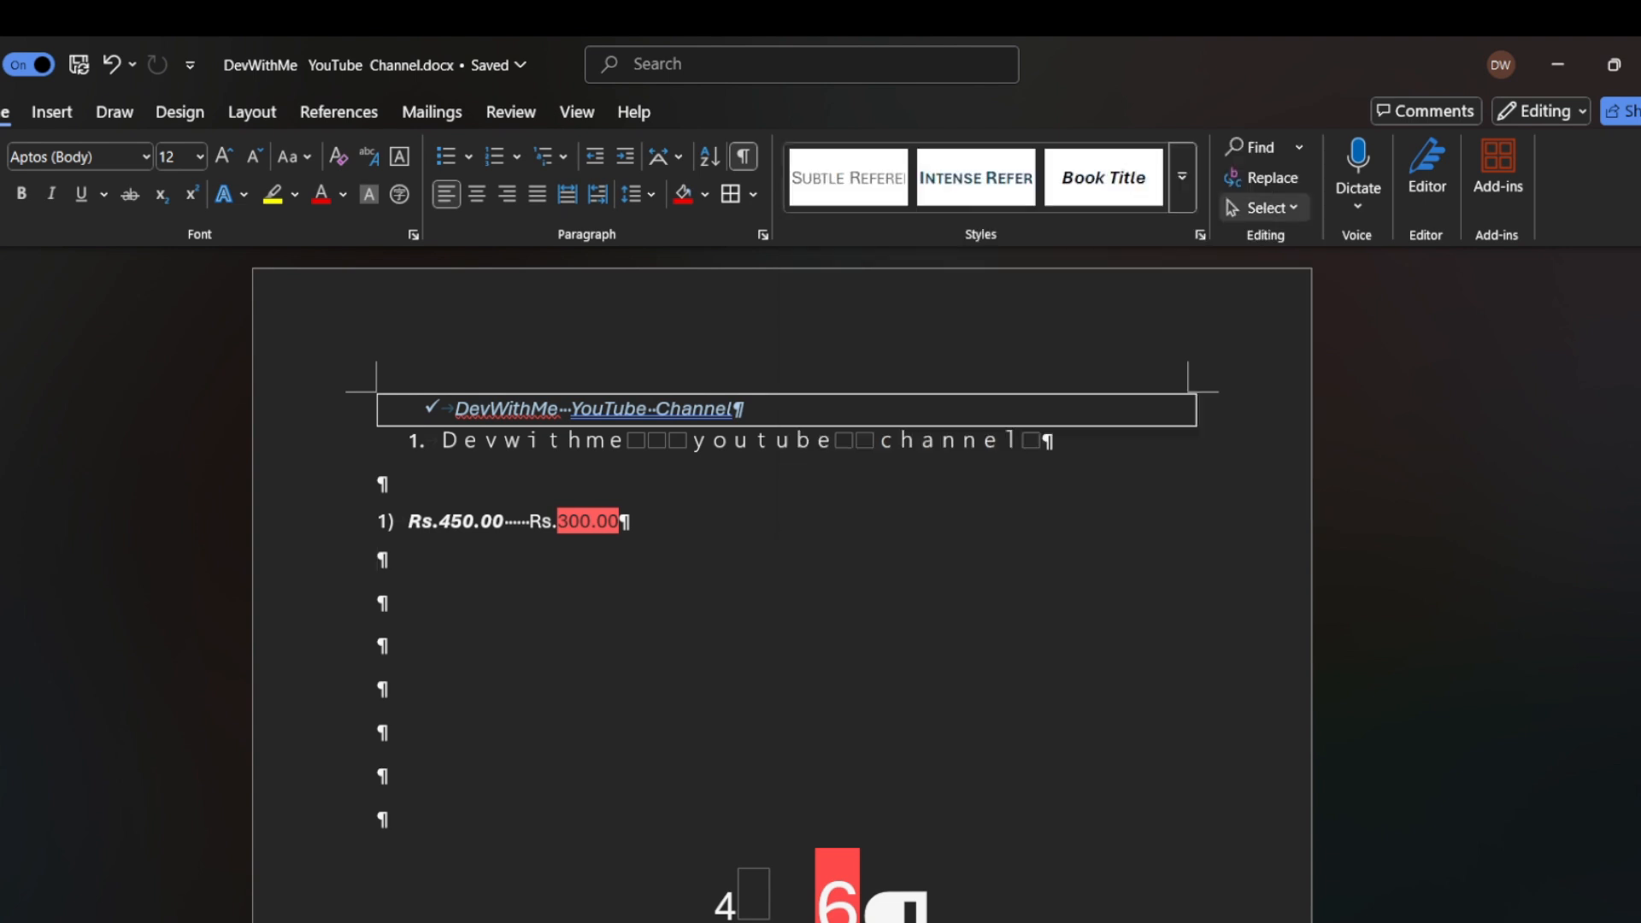
{"action": "left_click", "coordinate": [1298, 147]}
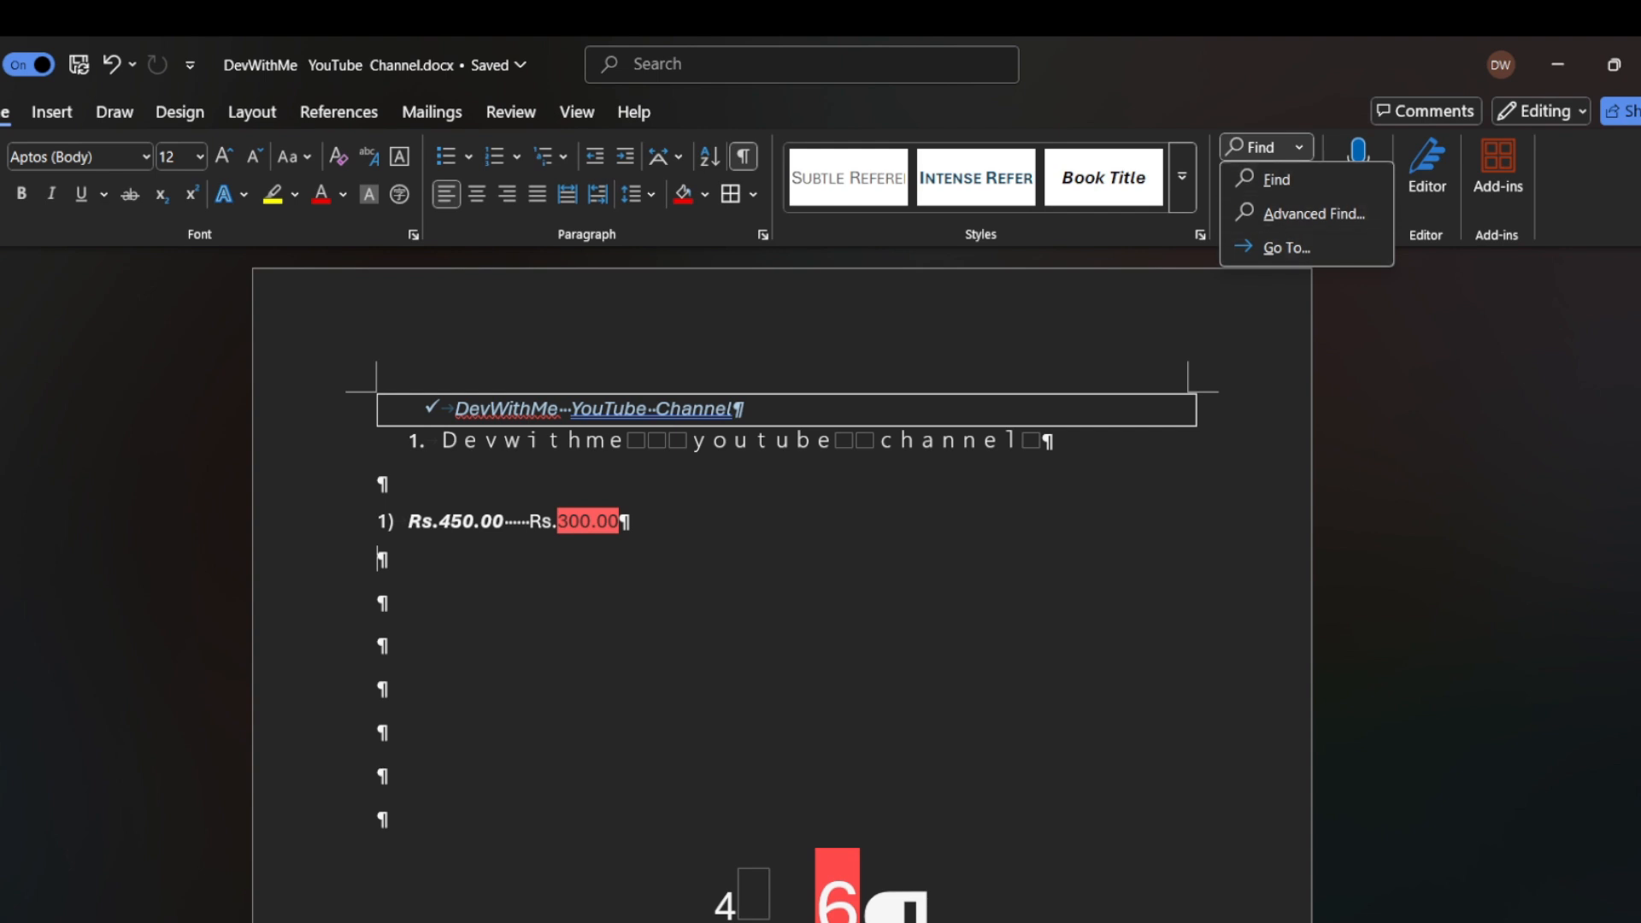
{"action": "key", "text": "Escape"}
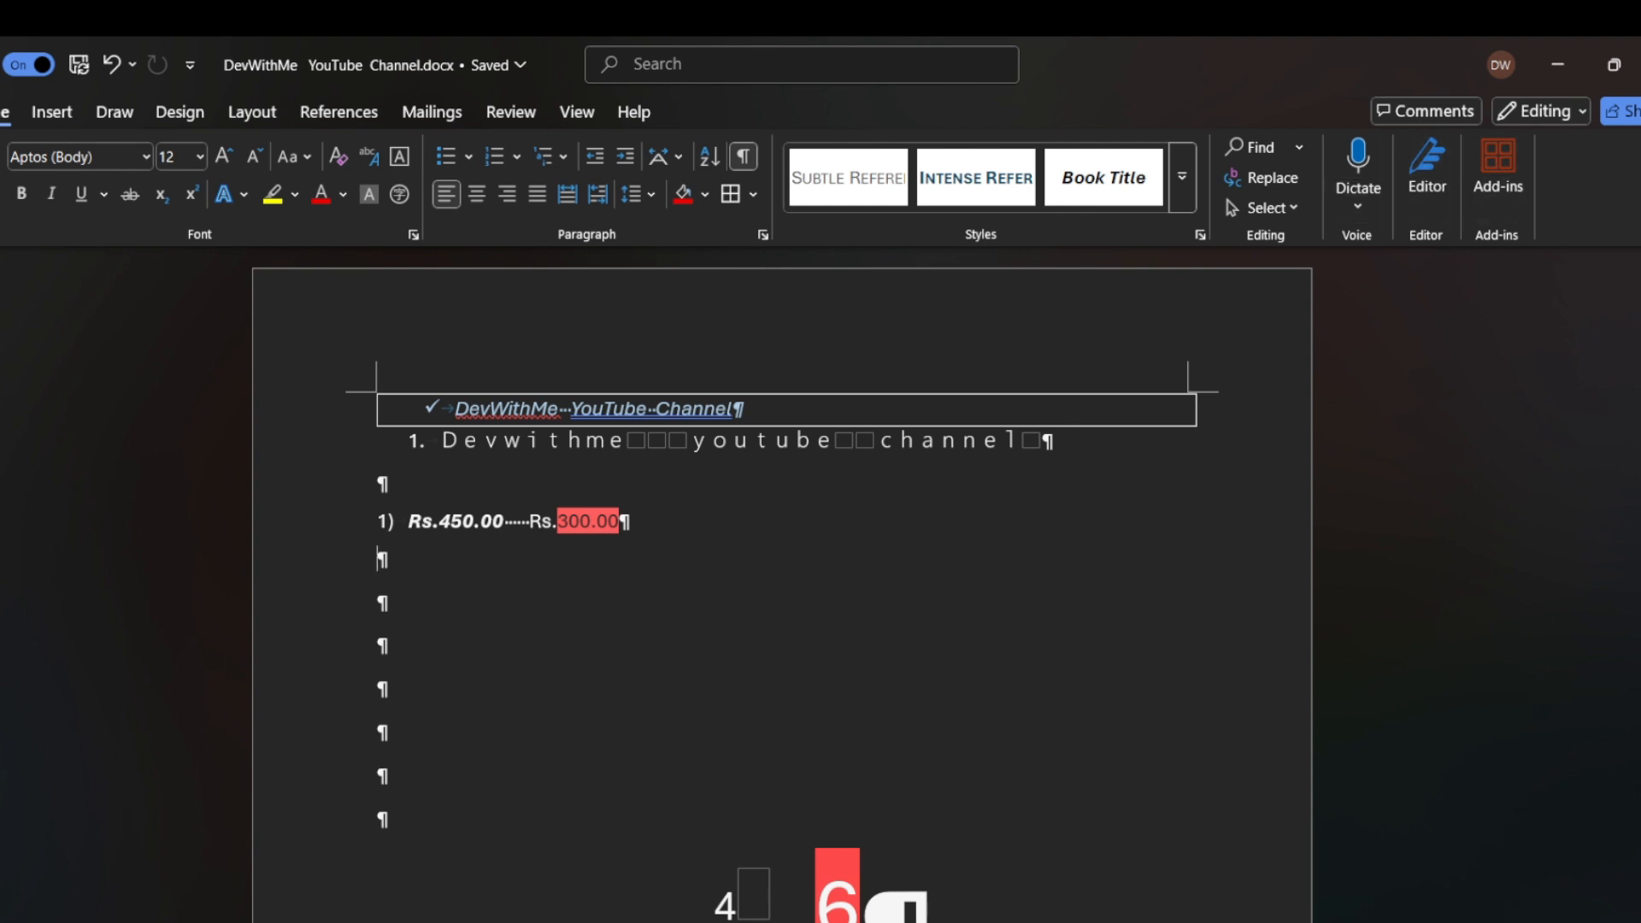
{"action": "left_click", "coordinate": [379, 776]}
{"action": "left_click_drag", "start_coordinate": [631, 521], "coordinate": [409, 523]}
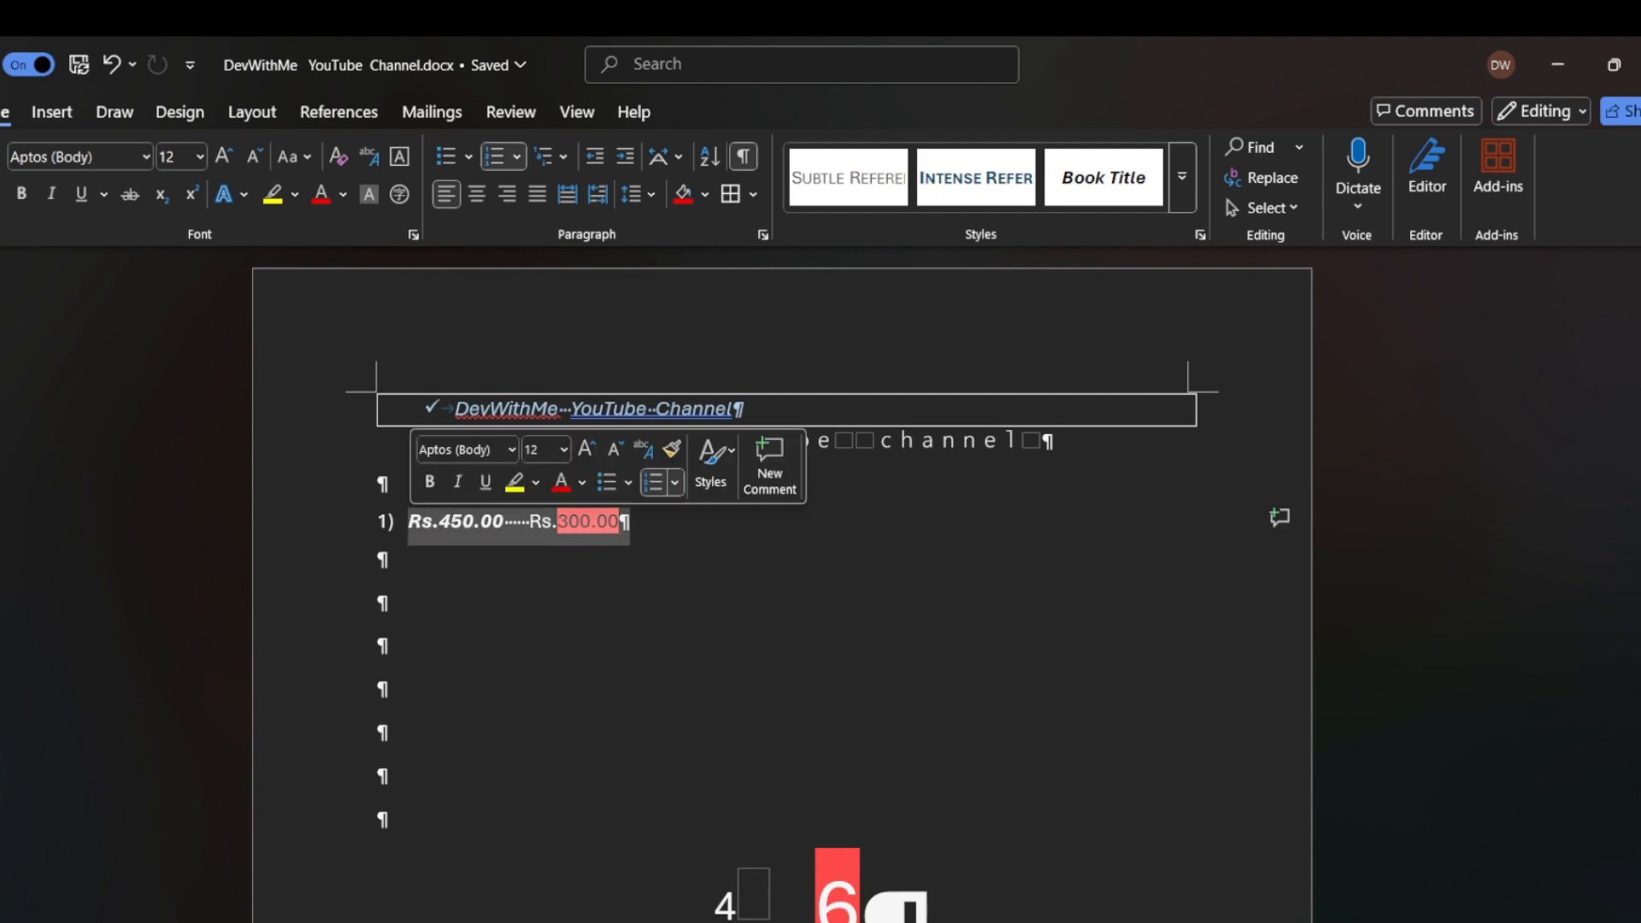
{"action": "left_click", "coordinate": [379, 646]}
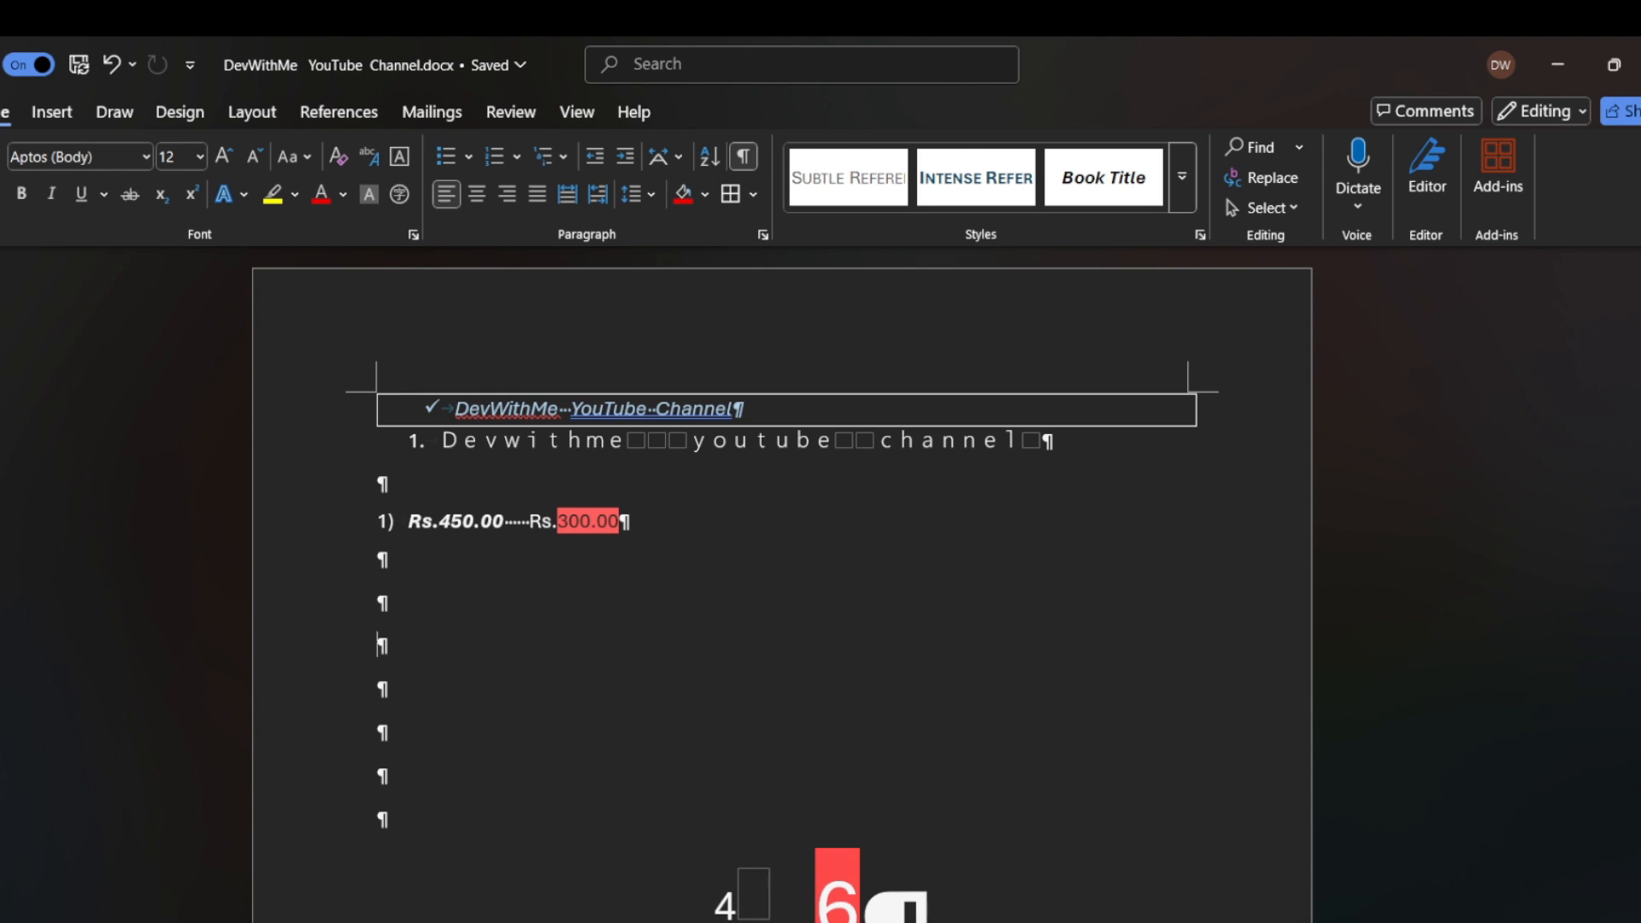
{"action": "scroll", "coordinate": [782, 590], "scroll_direction": "down", "scroll_amount": 5}
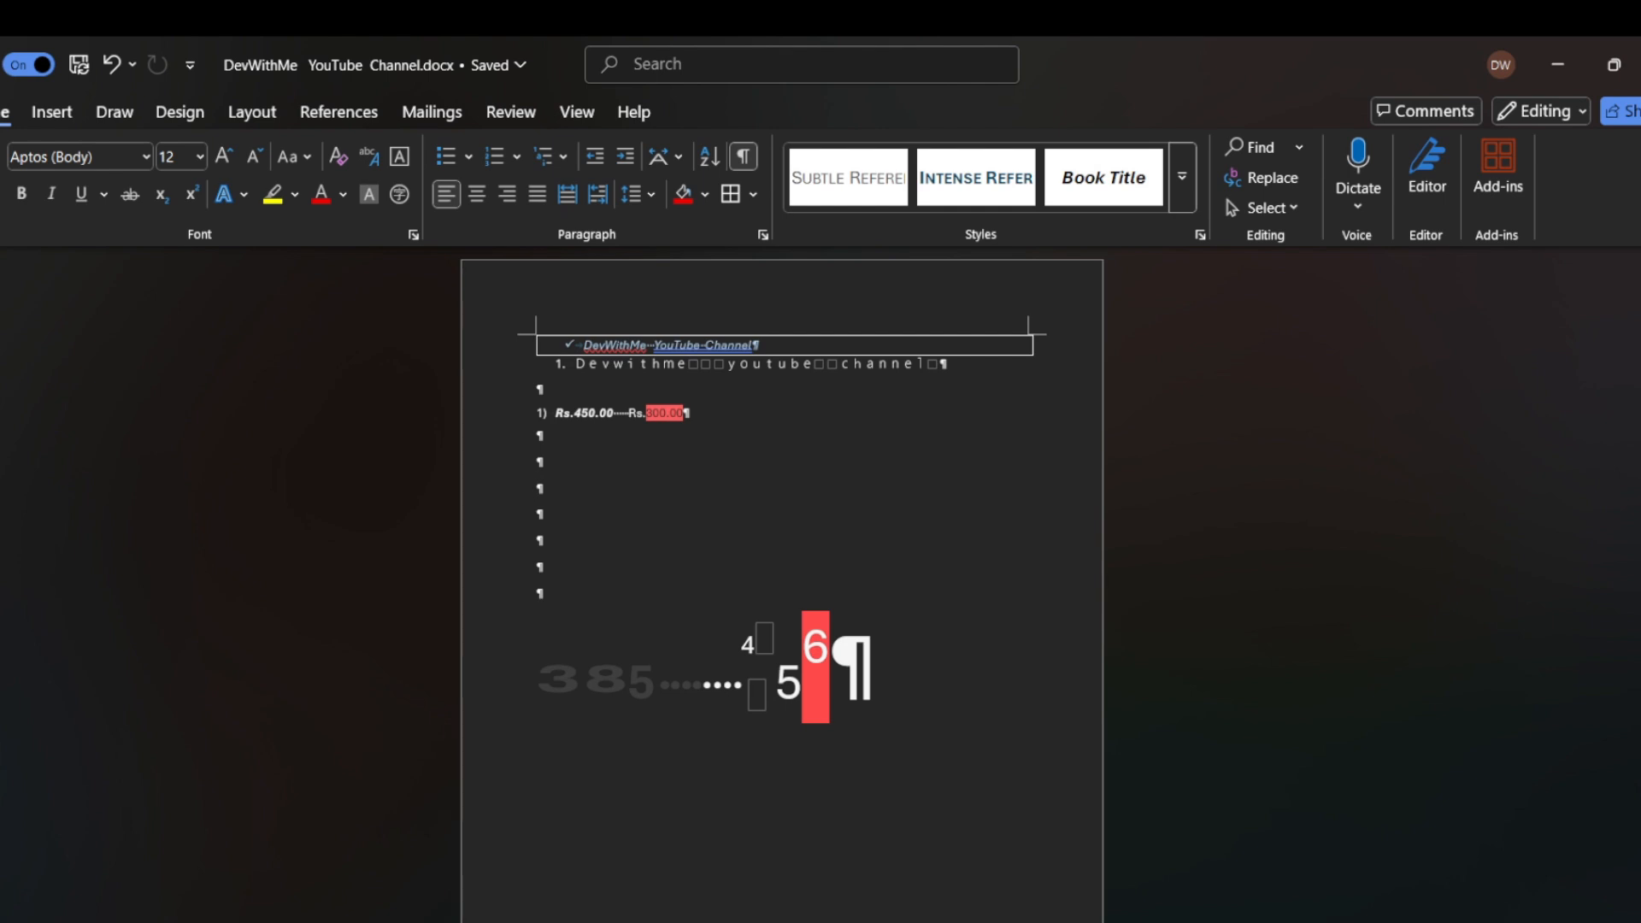
{"action": "scroll", "coordinate": [782, 589], "scroll_direction": "down", "scroll_amount": 3}
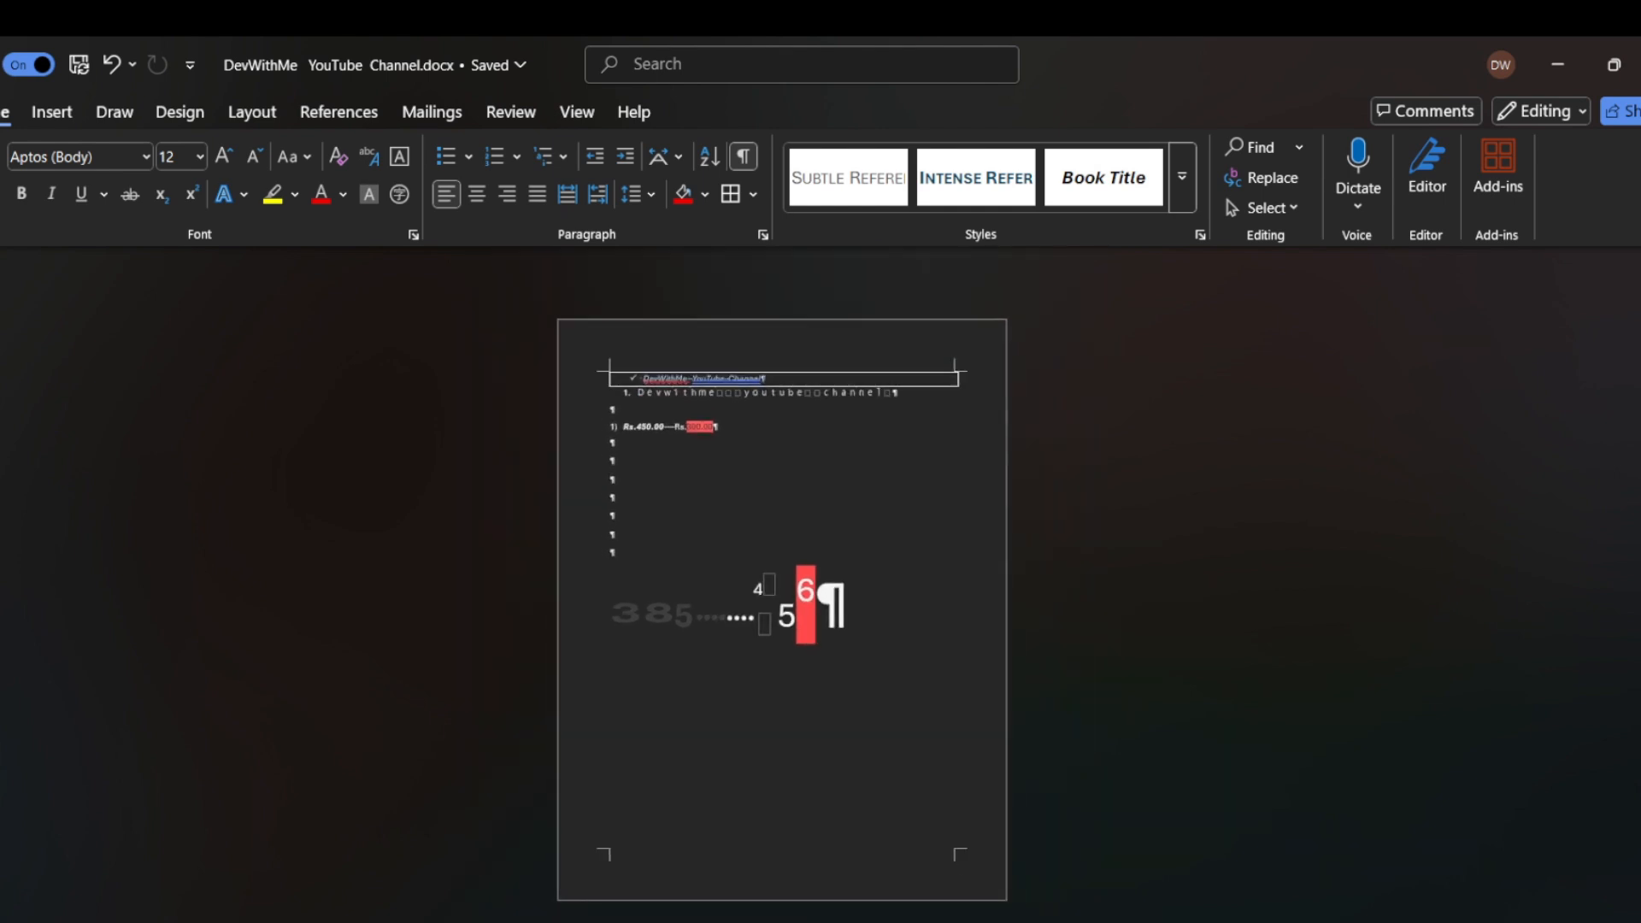
{"action": "scroll", "coordinate": [782, 590], "scroll_direction": "up", "scroll_amount": 5}
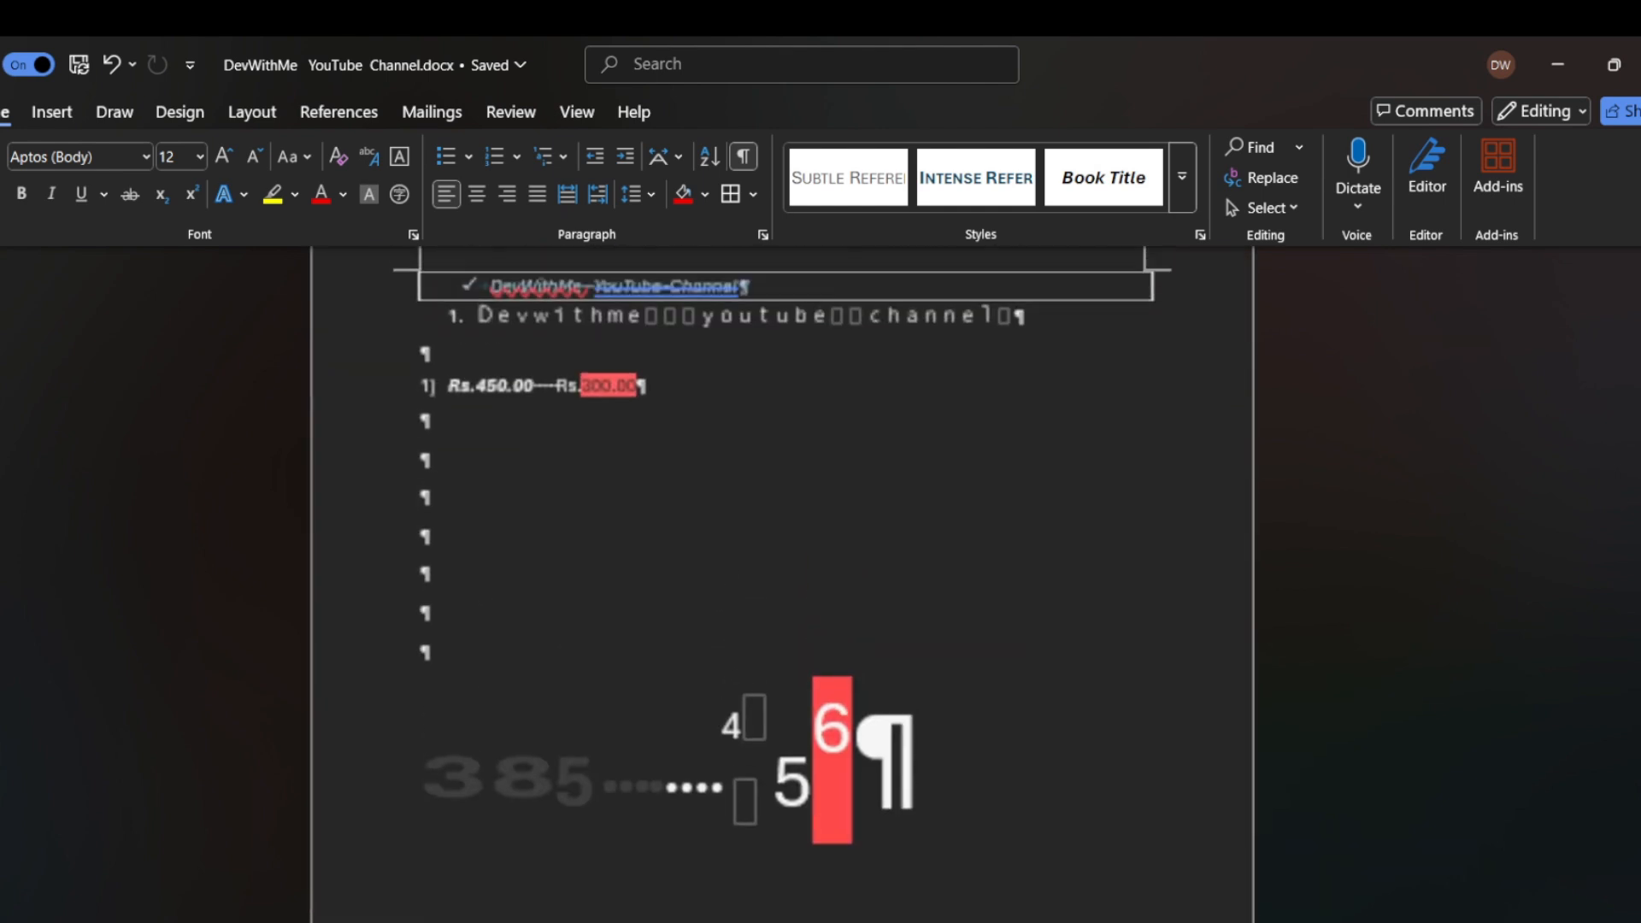
{"action": "scroll", "coordinate": [782, 590], "scroll_direction": "up", "scroll_amount": 1}
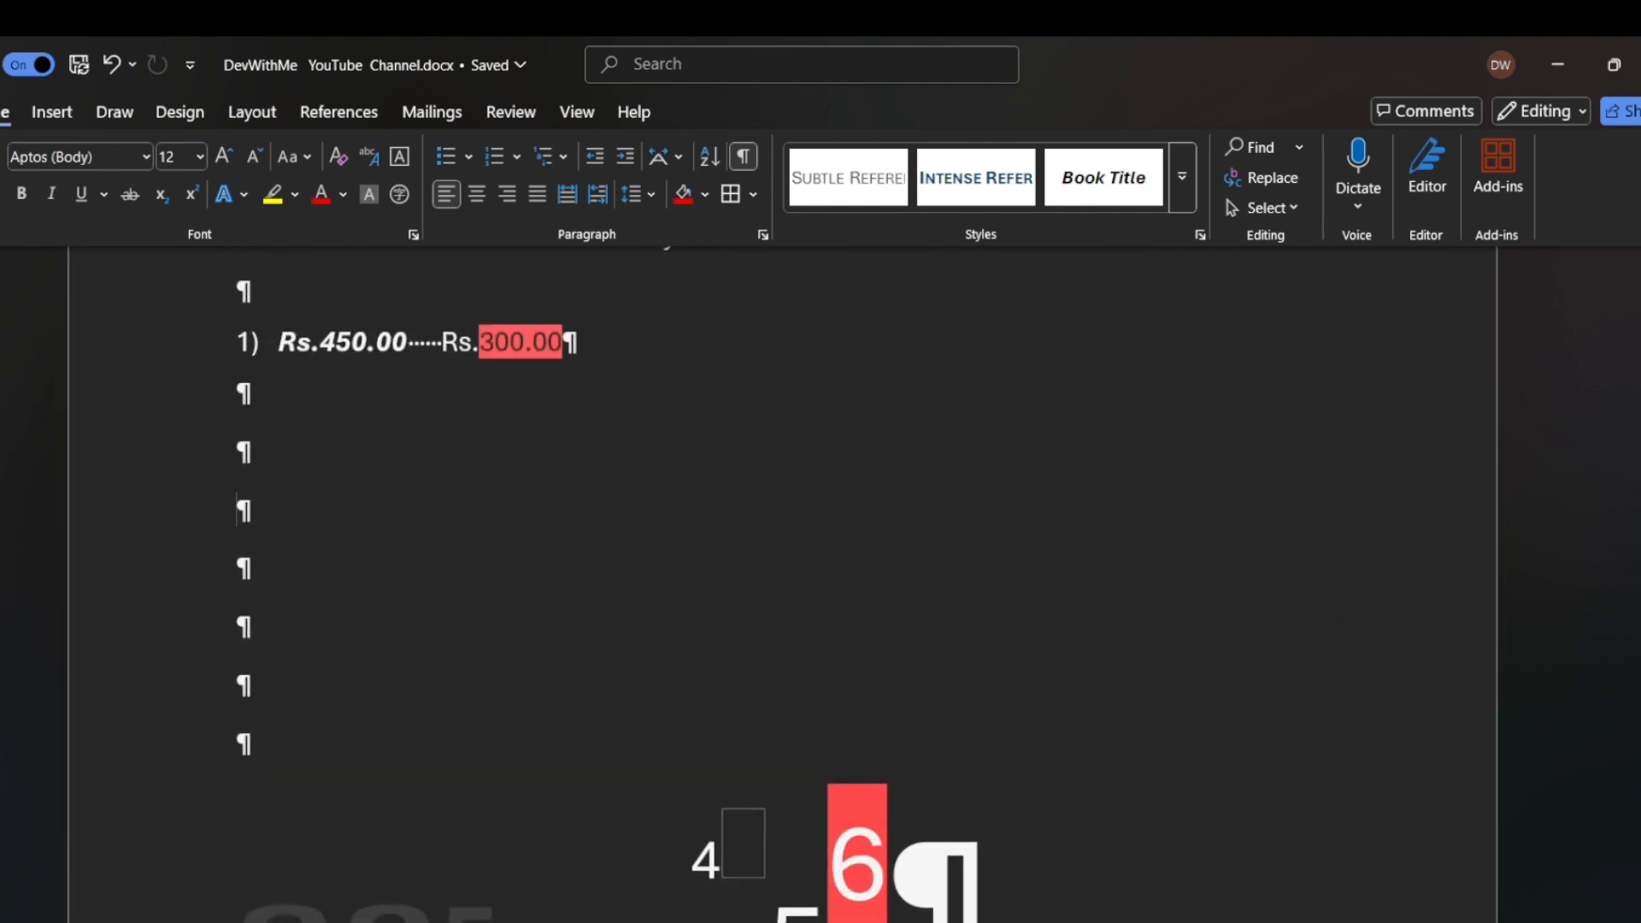
{"action": "scroll", "coordinate": [782, 590], "scroll_direction": "up", "scroll_amount": 2}
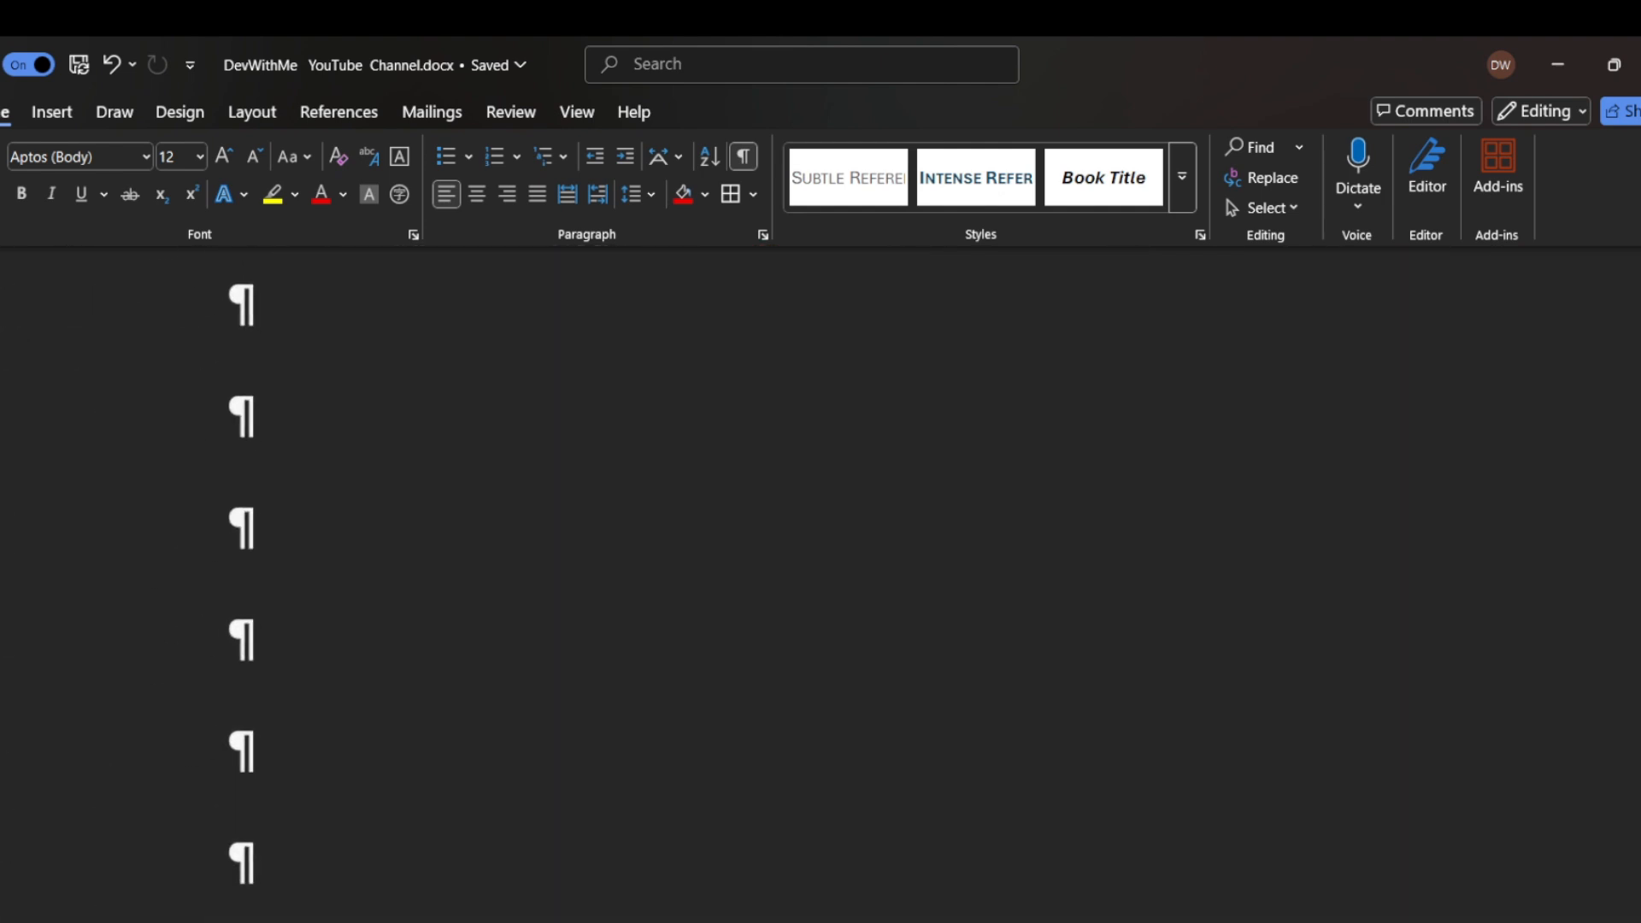
{"action": "scroll", "coordinate": [782, 590], "scroll_direction": "up", "scroll_amount": 2}
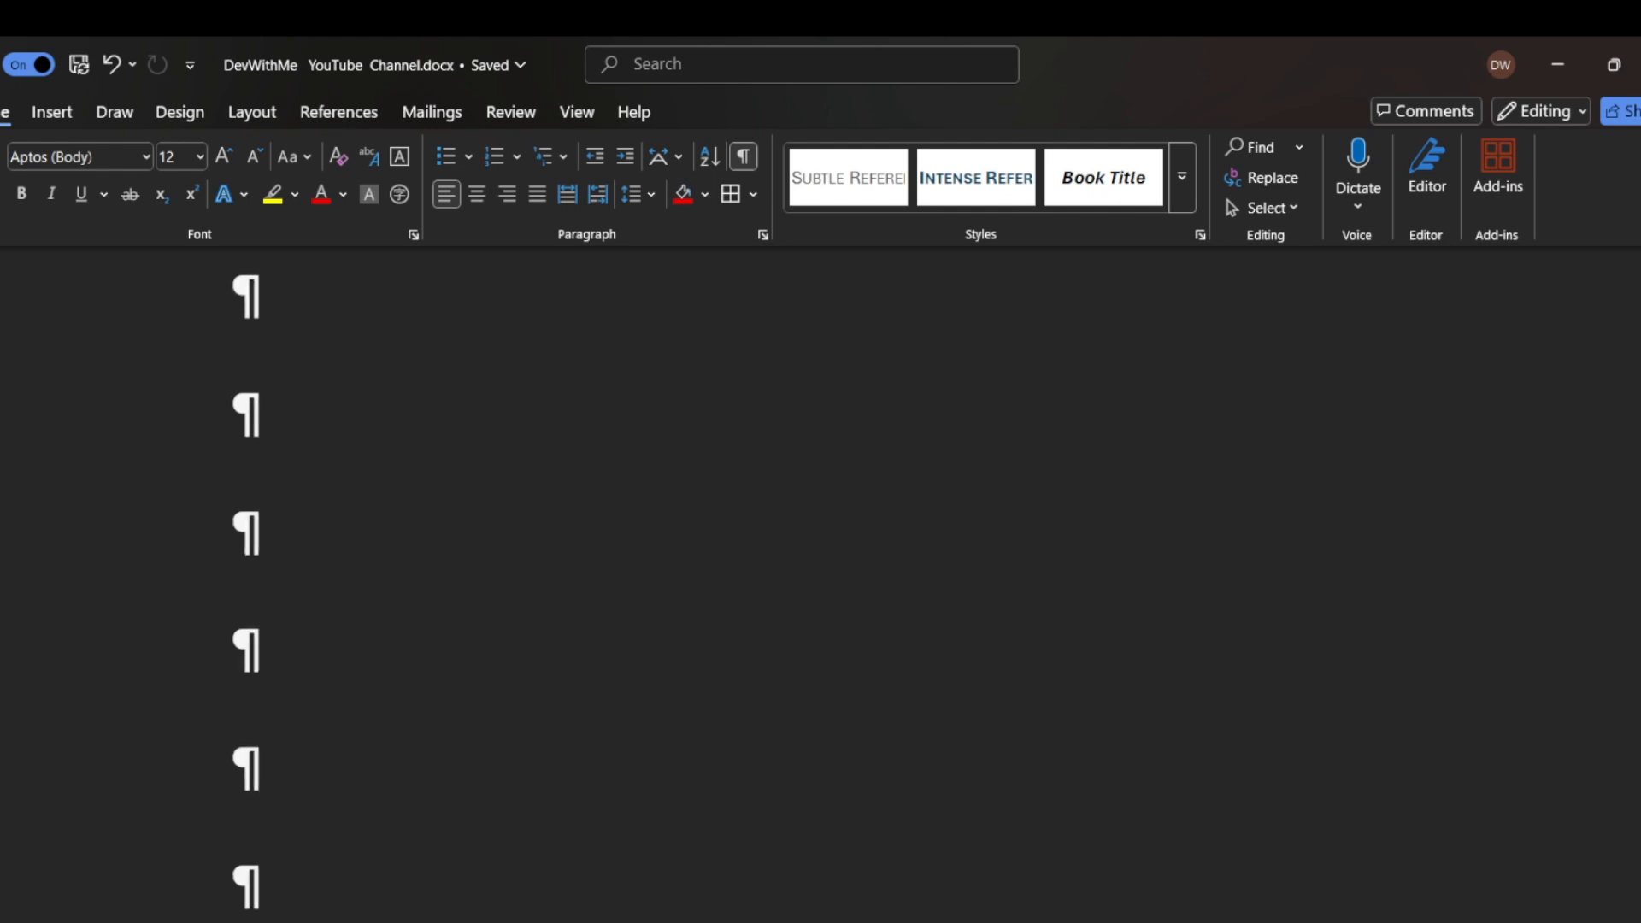
{"action": "scroll", "coordinate": [782, 590], "scroll_direction": "down", "scroll_amount": 5}
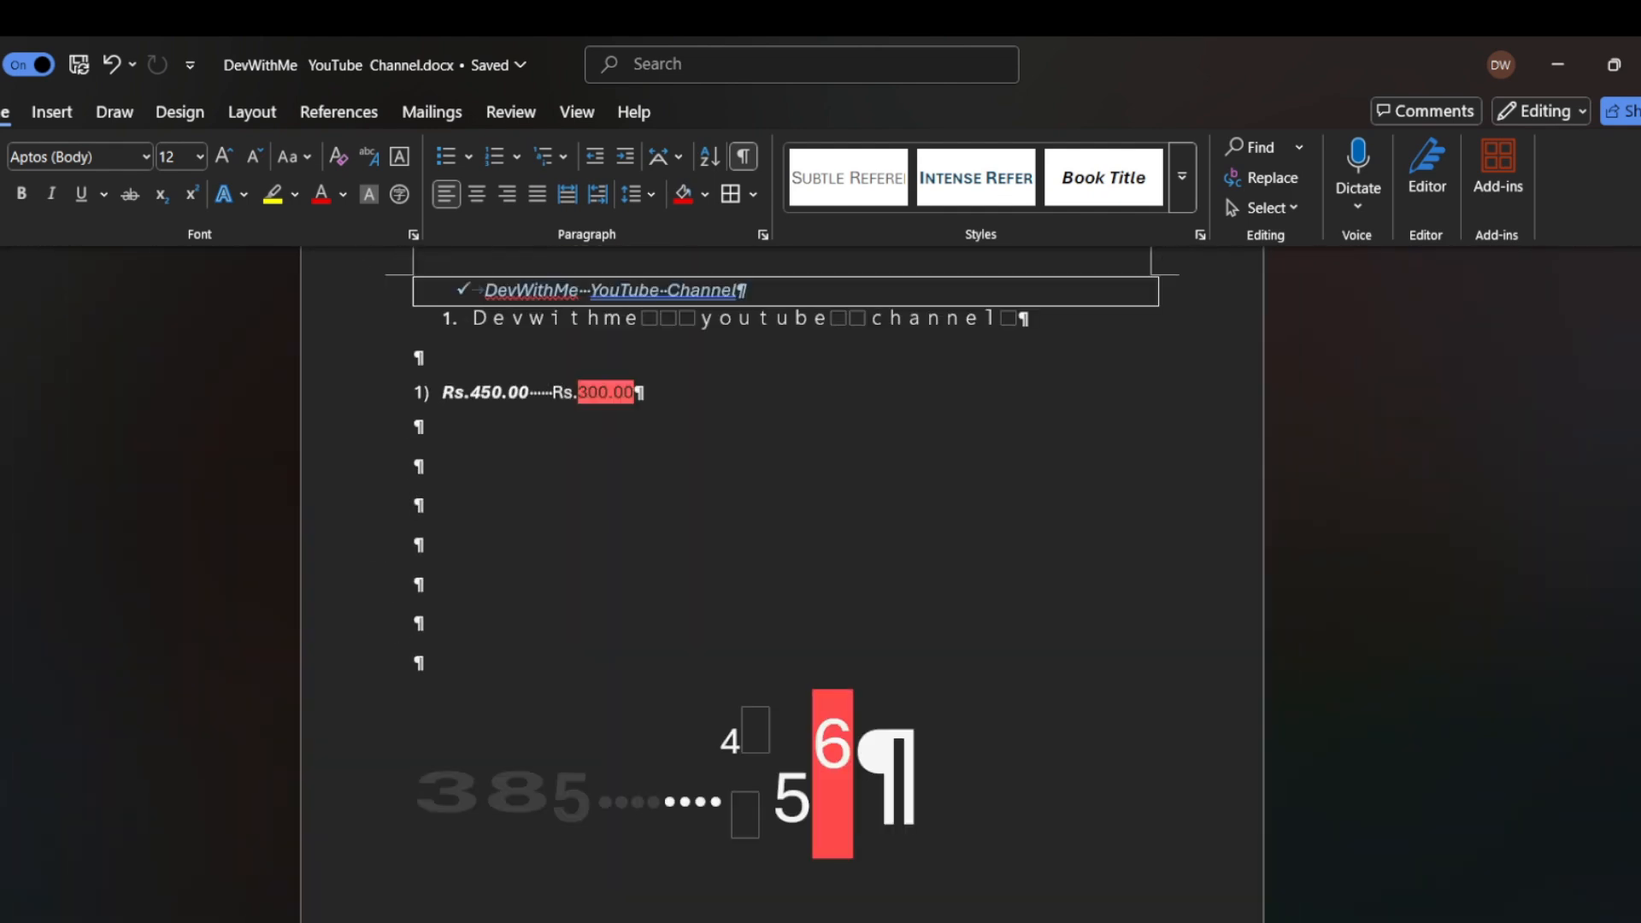
{"action": "scroll", "coordinate": [782, 590], "scroll_direction": "up", "scroll_amount": 2}
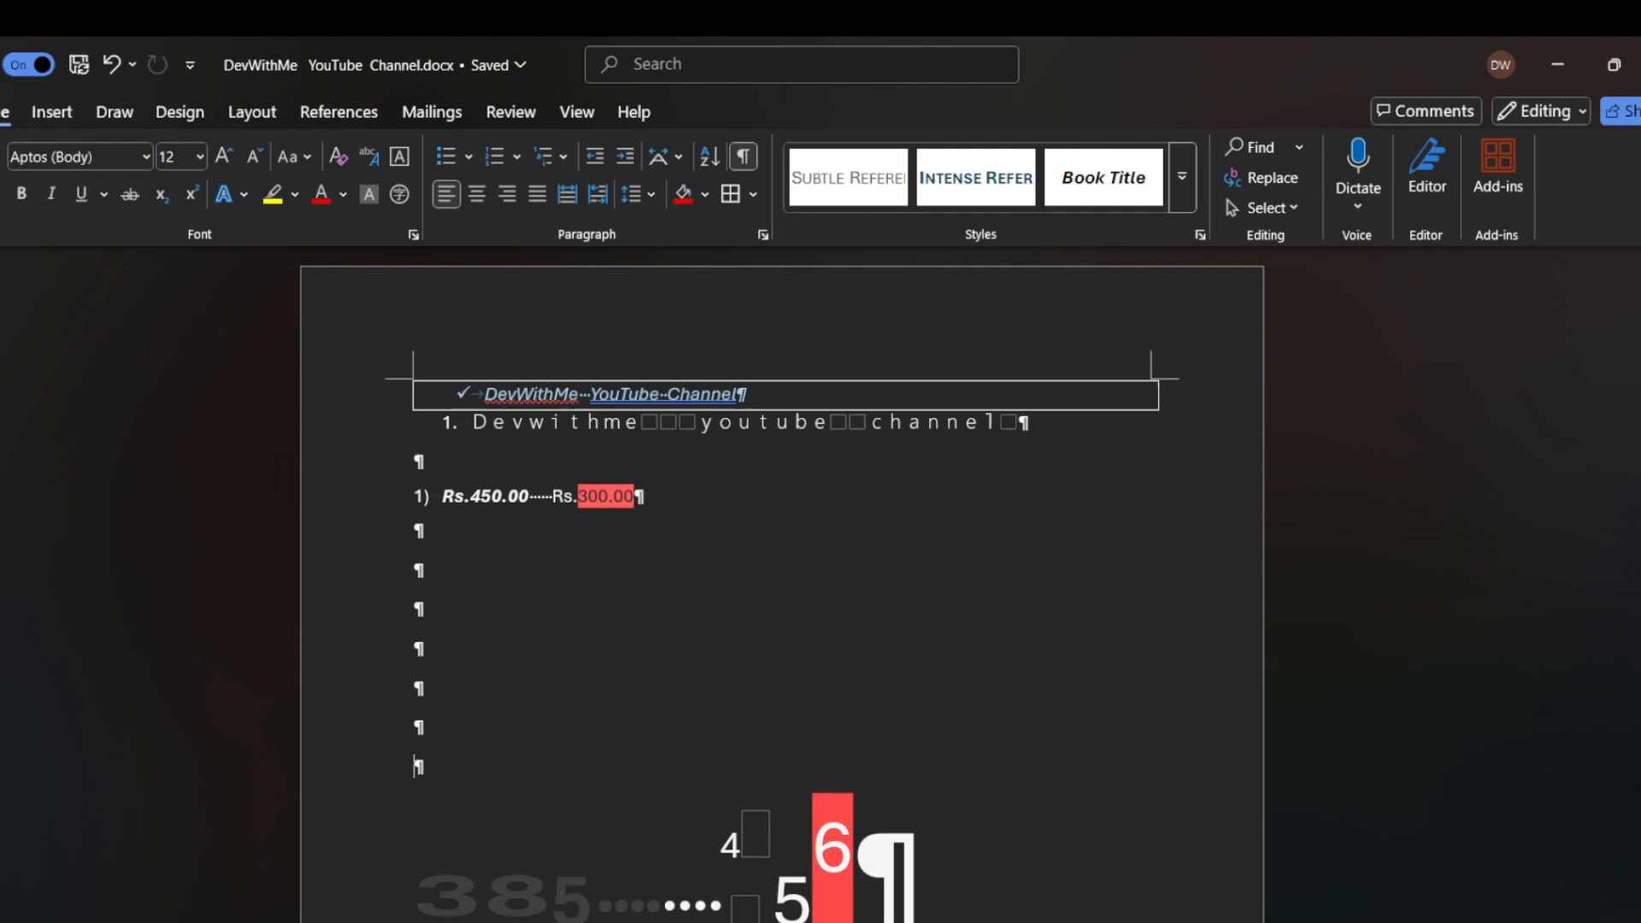
- Add a long run of empty paragraphs after the large 385 number line to extend the document over several more pages
{"action": "key", "text": "ctrl+End"}
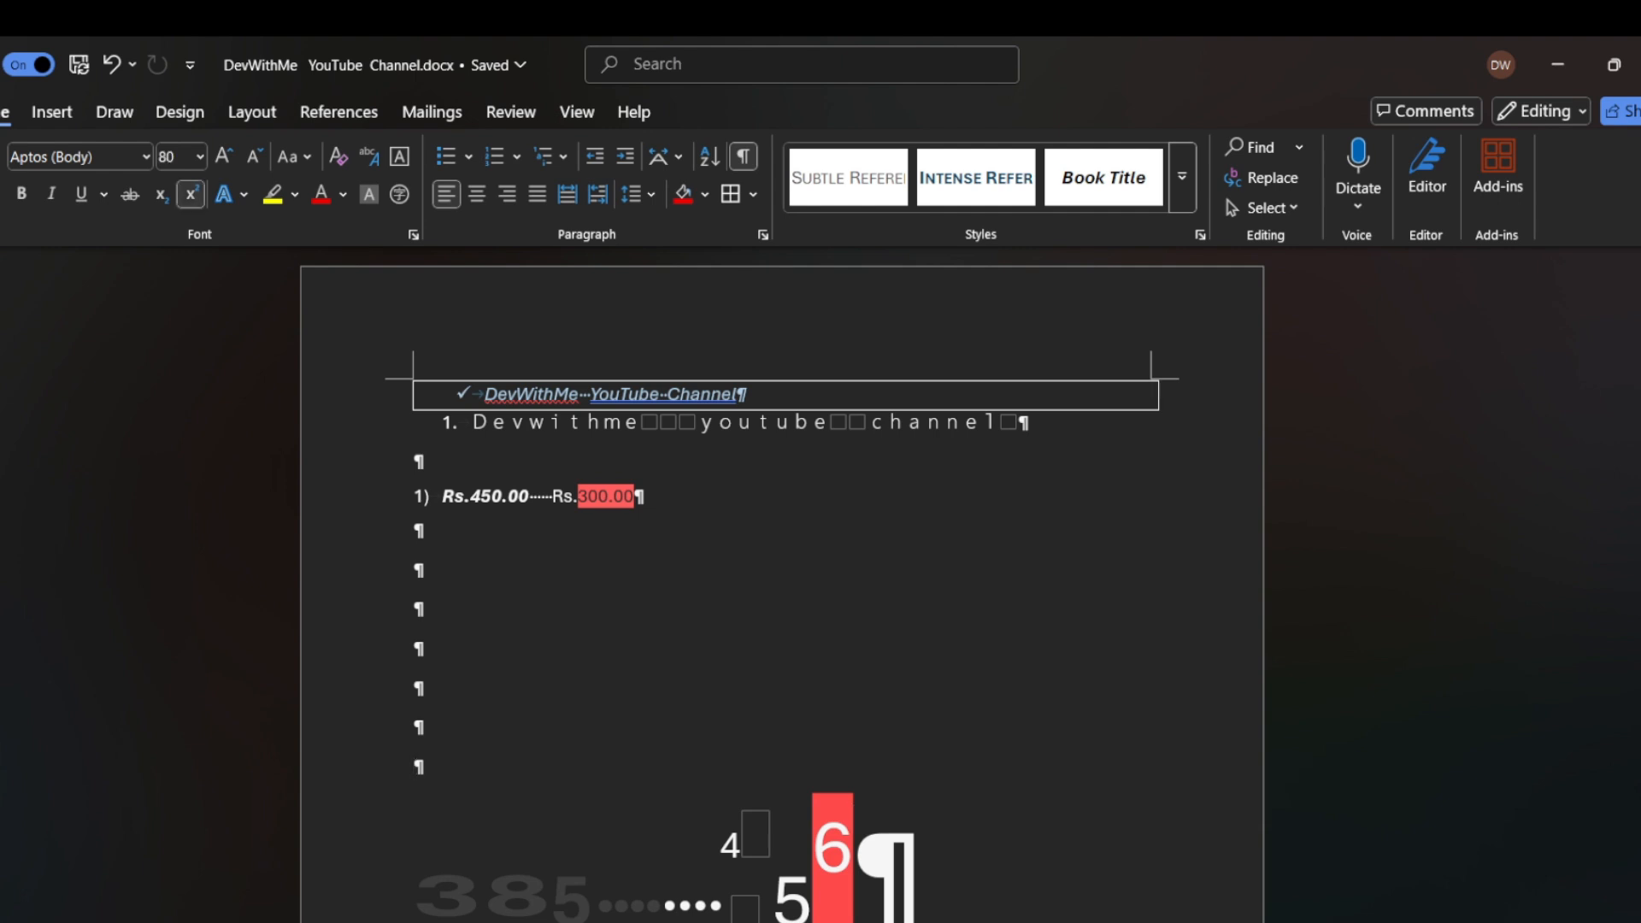
{"action": "key", "text": "Page_Down"}
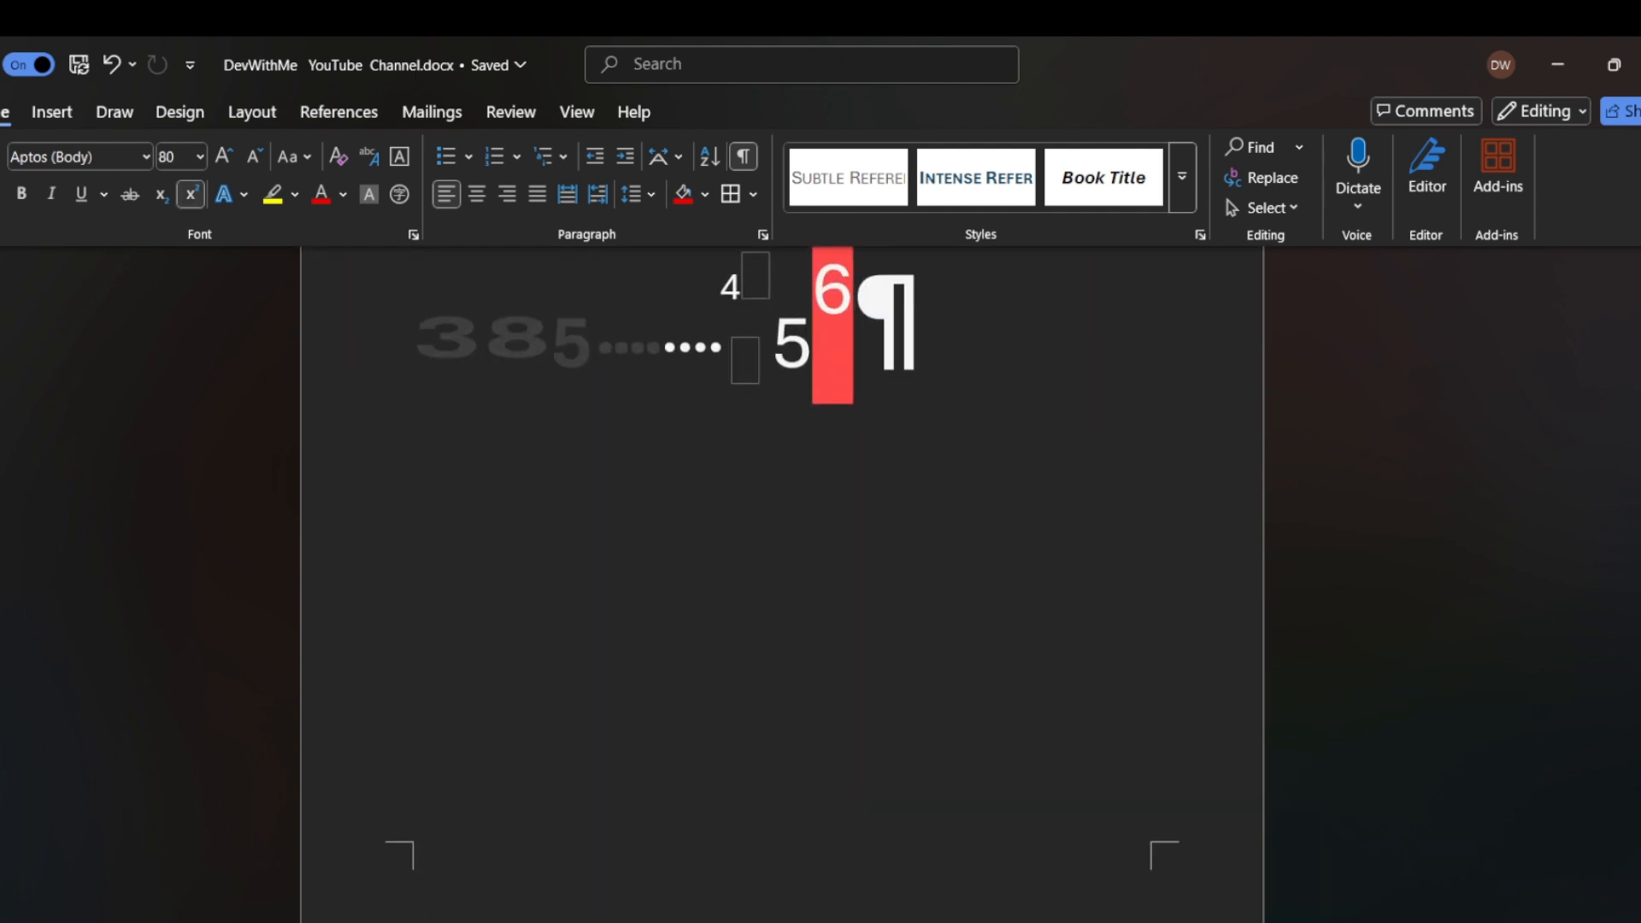
{"action": "left_click", "coordinate": [661, 347]}
{"action": "key", "text": "End"}
{"action": "key", "text": "Return"}
{"action": "key", "text": "Return"}
{"action": "key", "text": "Return"}
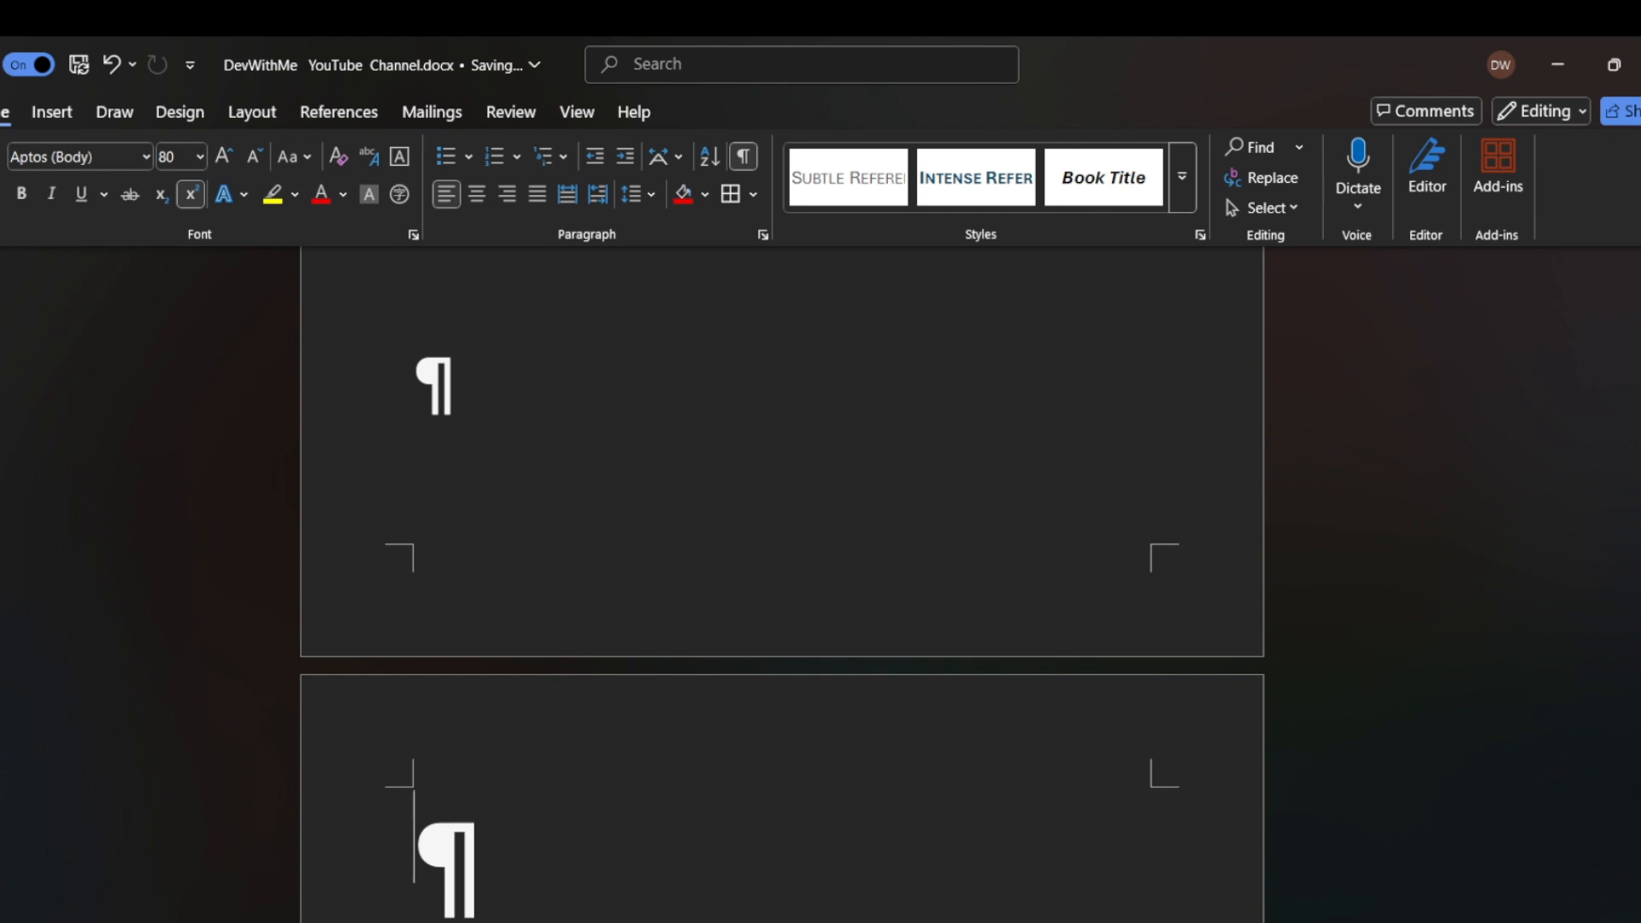
{"action": "key", "text": "Return"}
{"action": "key", "text": "Return"}
{"action": "key", "text": "Return"}
{"action": "key", "text": "Return"}
{"action": "key", "text": "Return"}
{"action": "key", "text": "Return"}
{"action": "key", "text": "Return"}
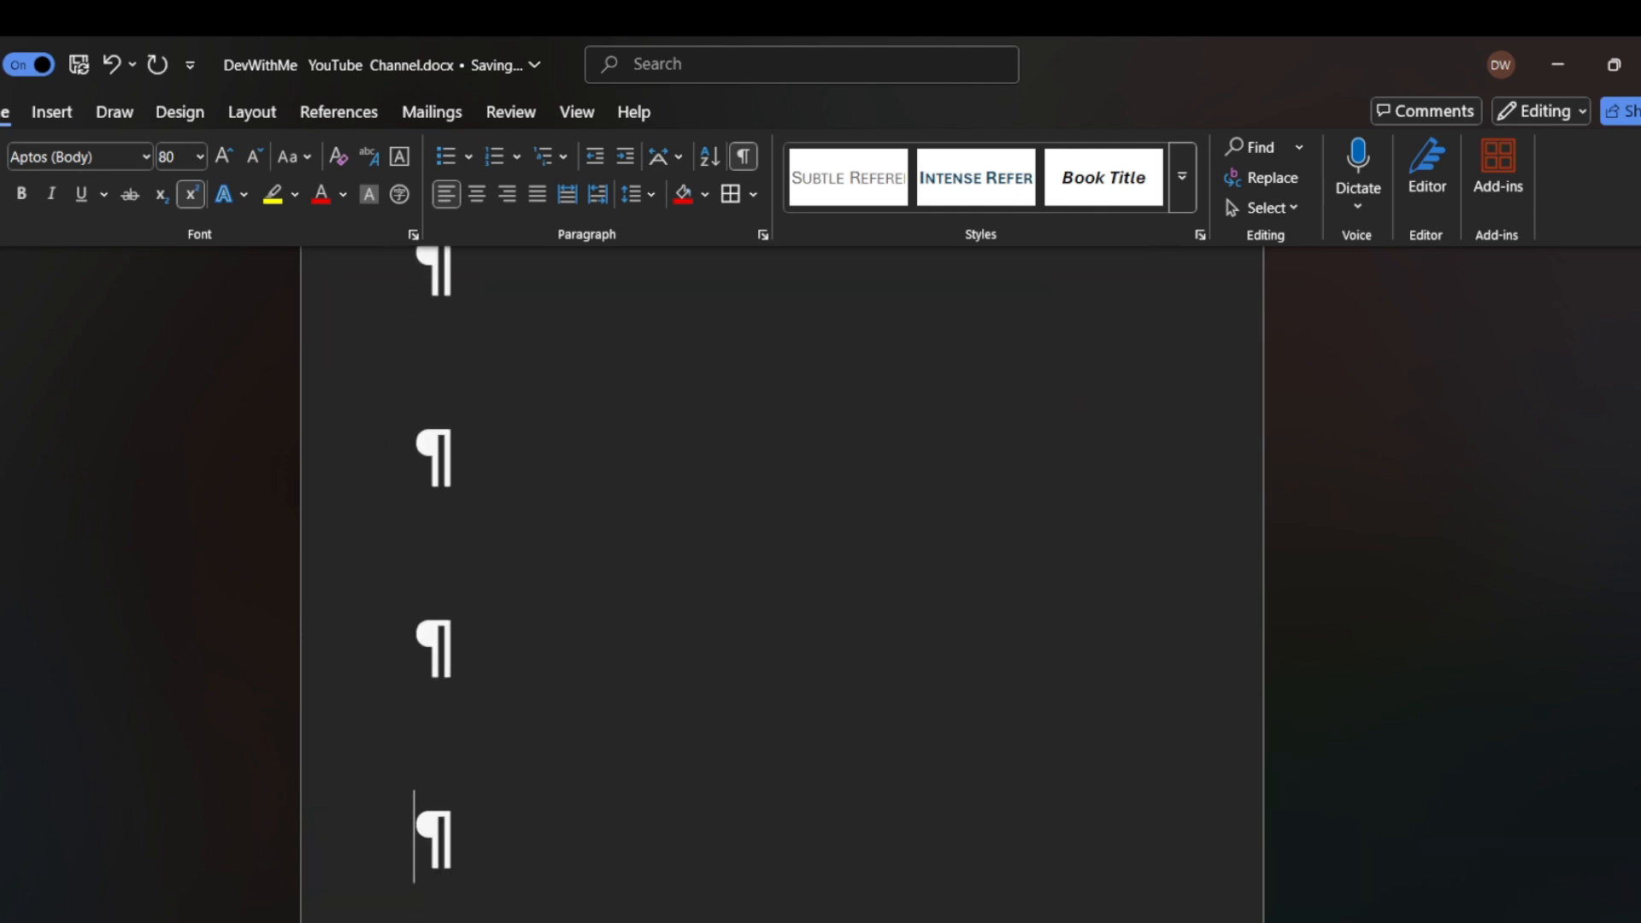
{"action": "key", "text": "Return"}
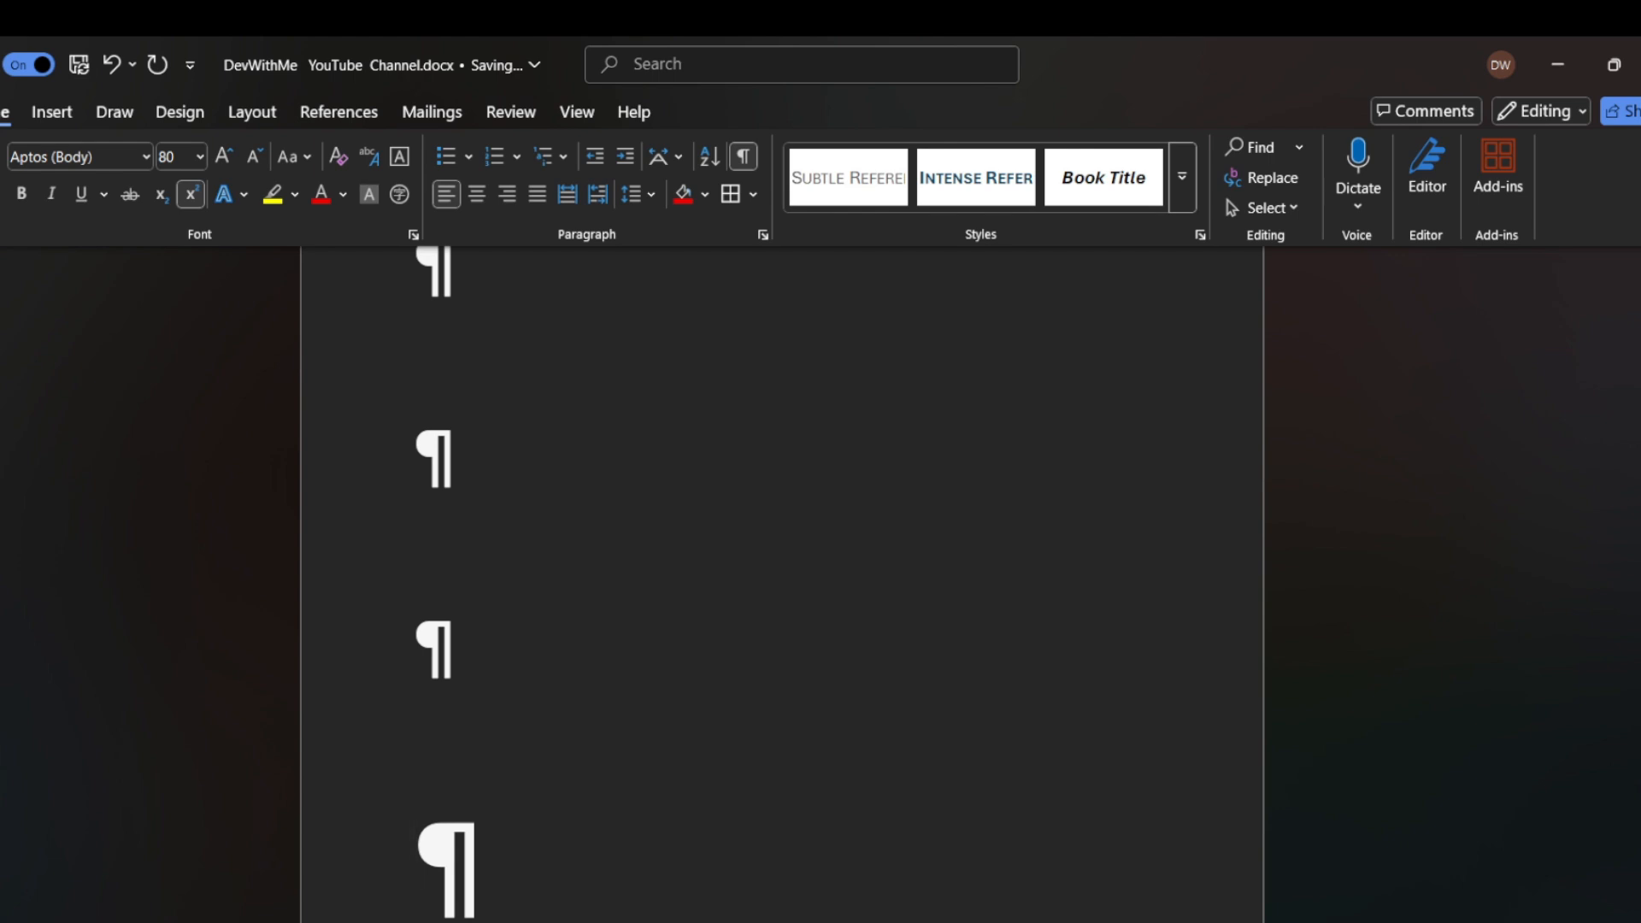
{"action": "key", "text": "Return"}
{"action": "key", "text": "Return"}
{"action": "key", "text": "Return"}
{"action": "key", "text": "Return"}
{"action": "key", "text": "Return"}
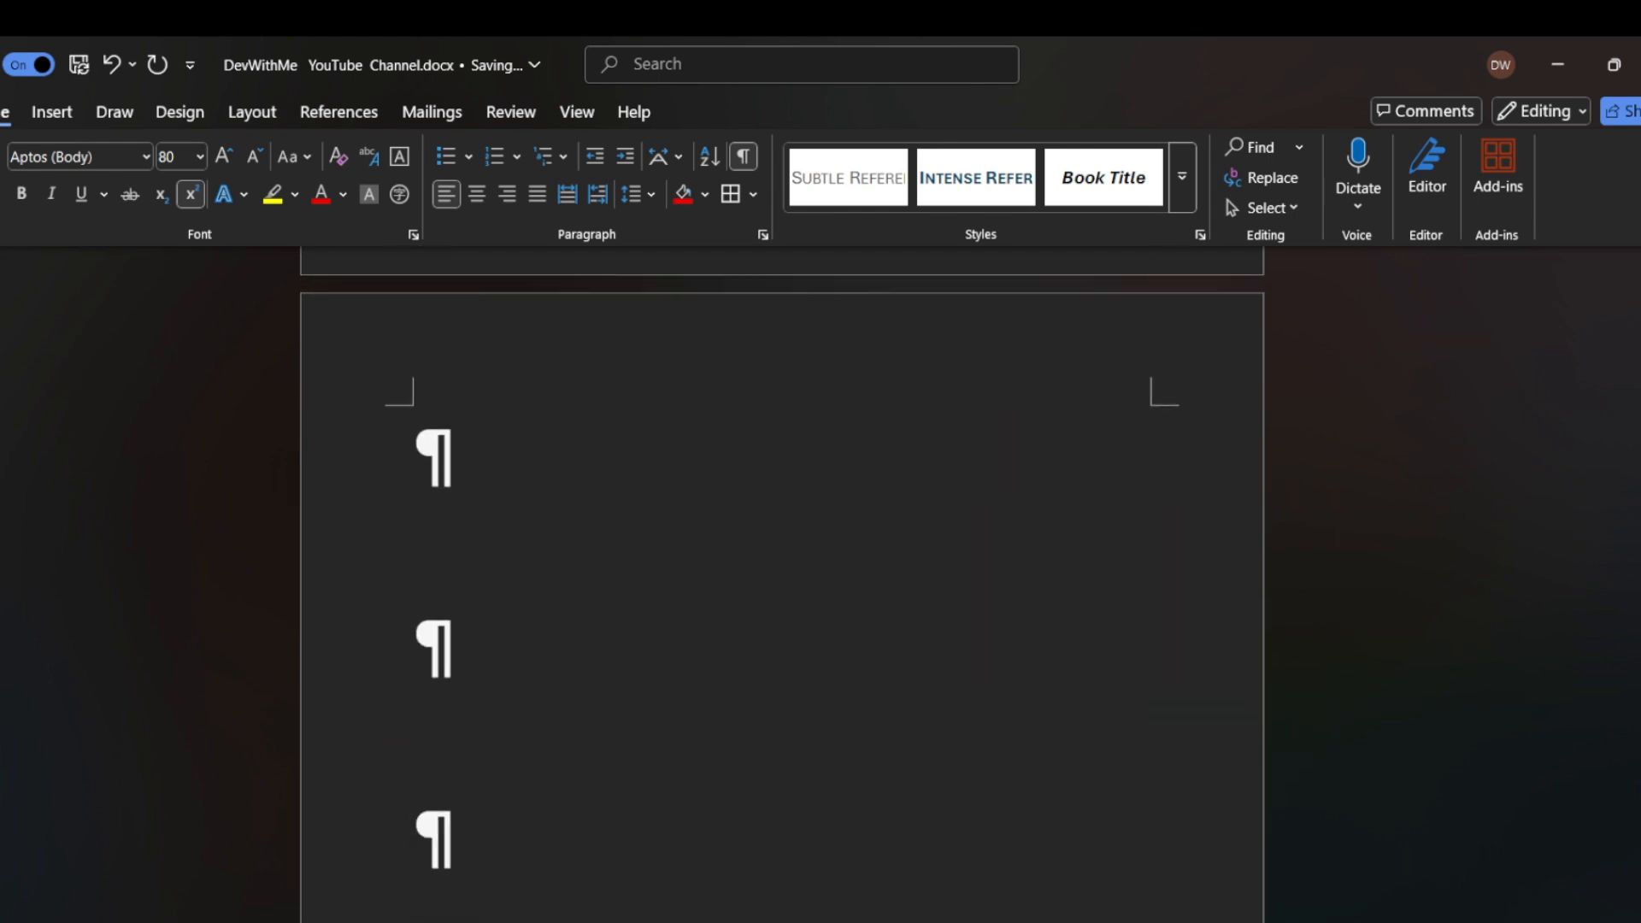
{"action": "key", "text": "Return"}
{"action": "key", "text": "Return"}
{"action": "key", "text": "Return"}
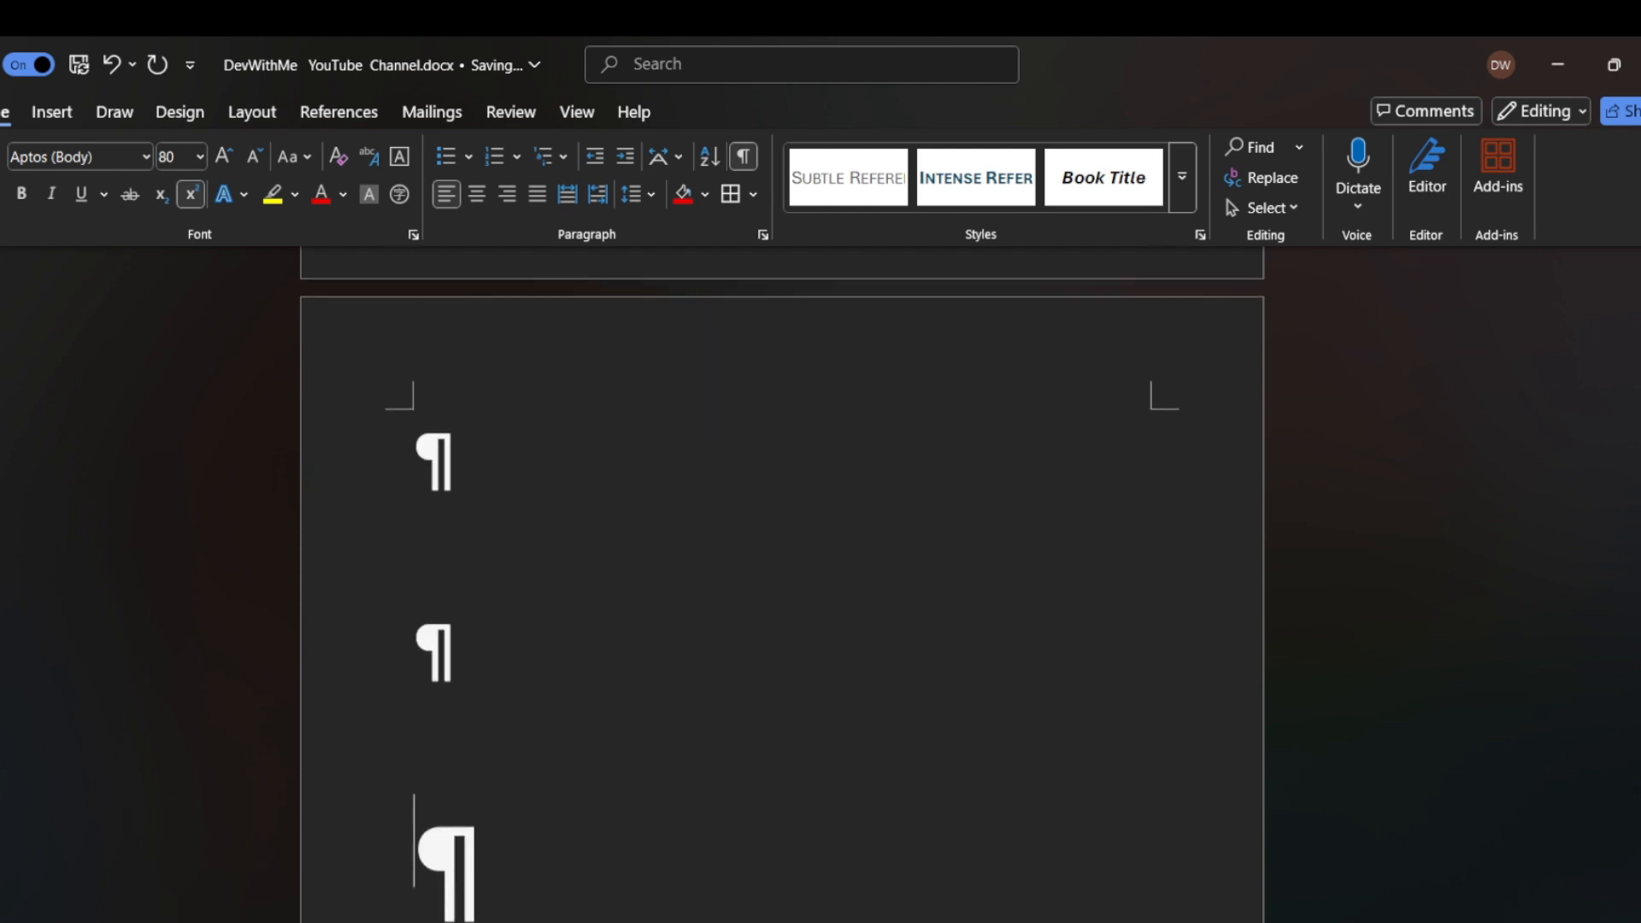
{"action": "key", "text": "Return"}
{"action": "key", "text": "Return"}
{"action": "key", "text": "Return"}
{"action": "key", "text": "Return"}
{"action": "key", "text": "Return"}
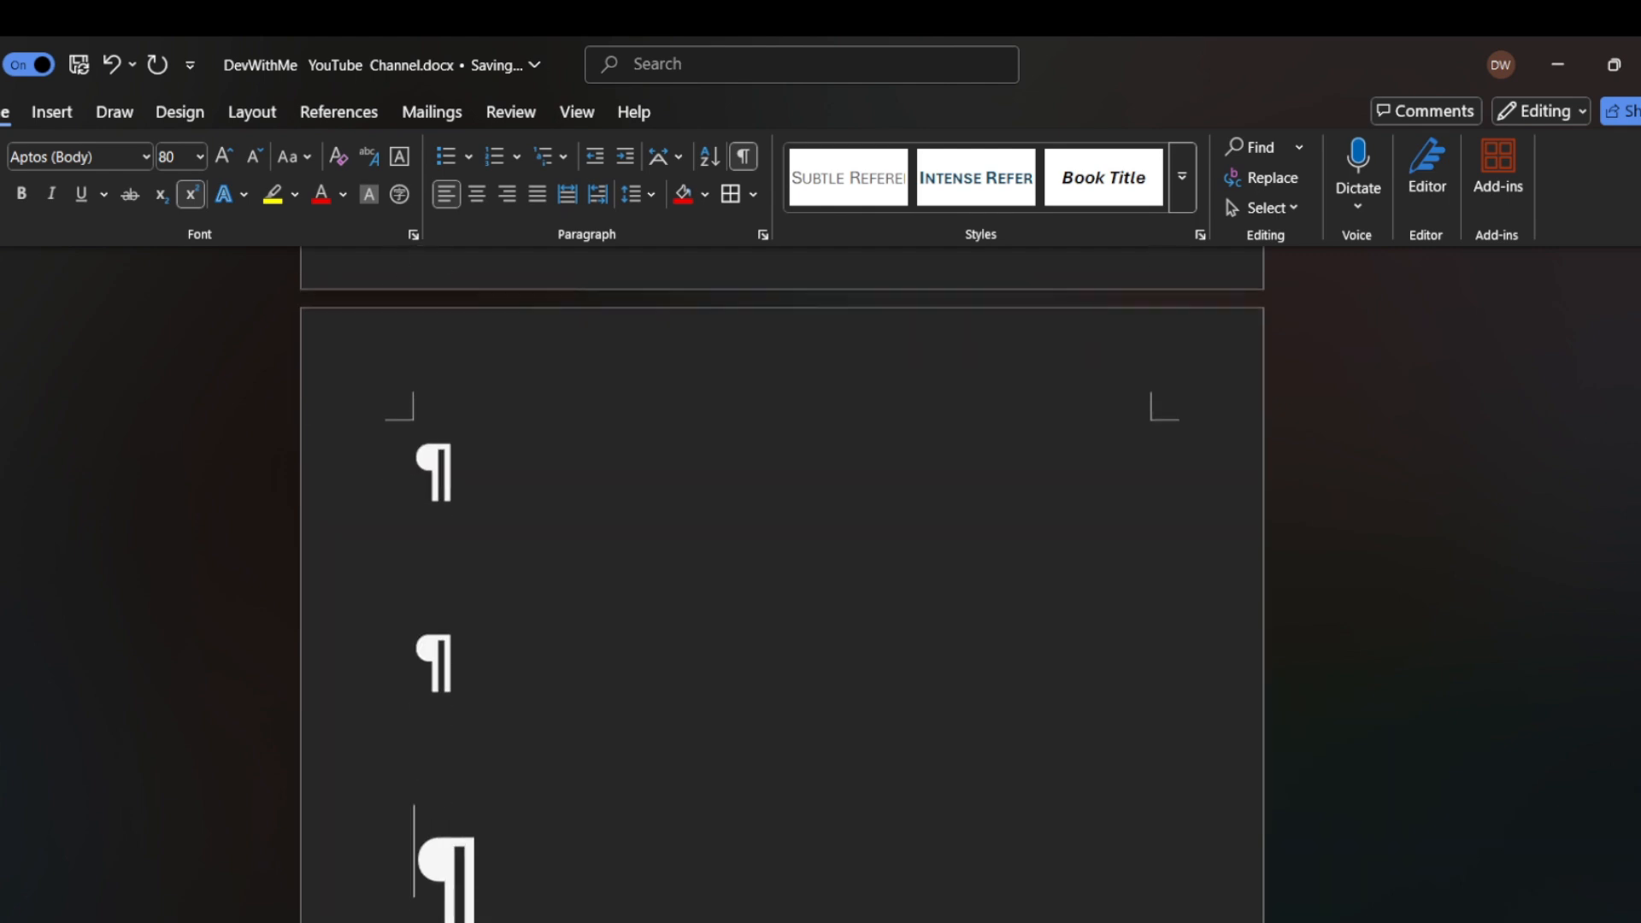
{"action": "key", "text": "Return"}
{"action": "key", "text": "Return"}
{"action": "key", "text": "Return"}
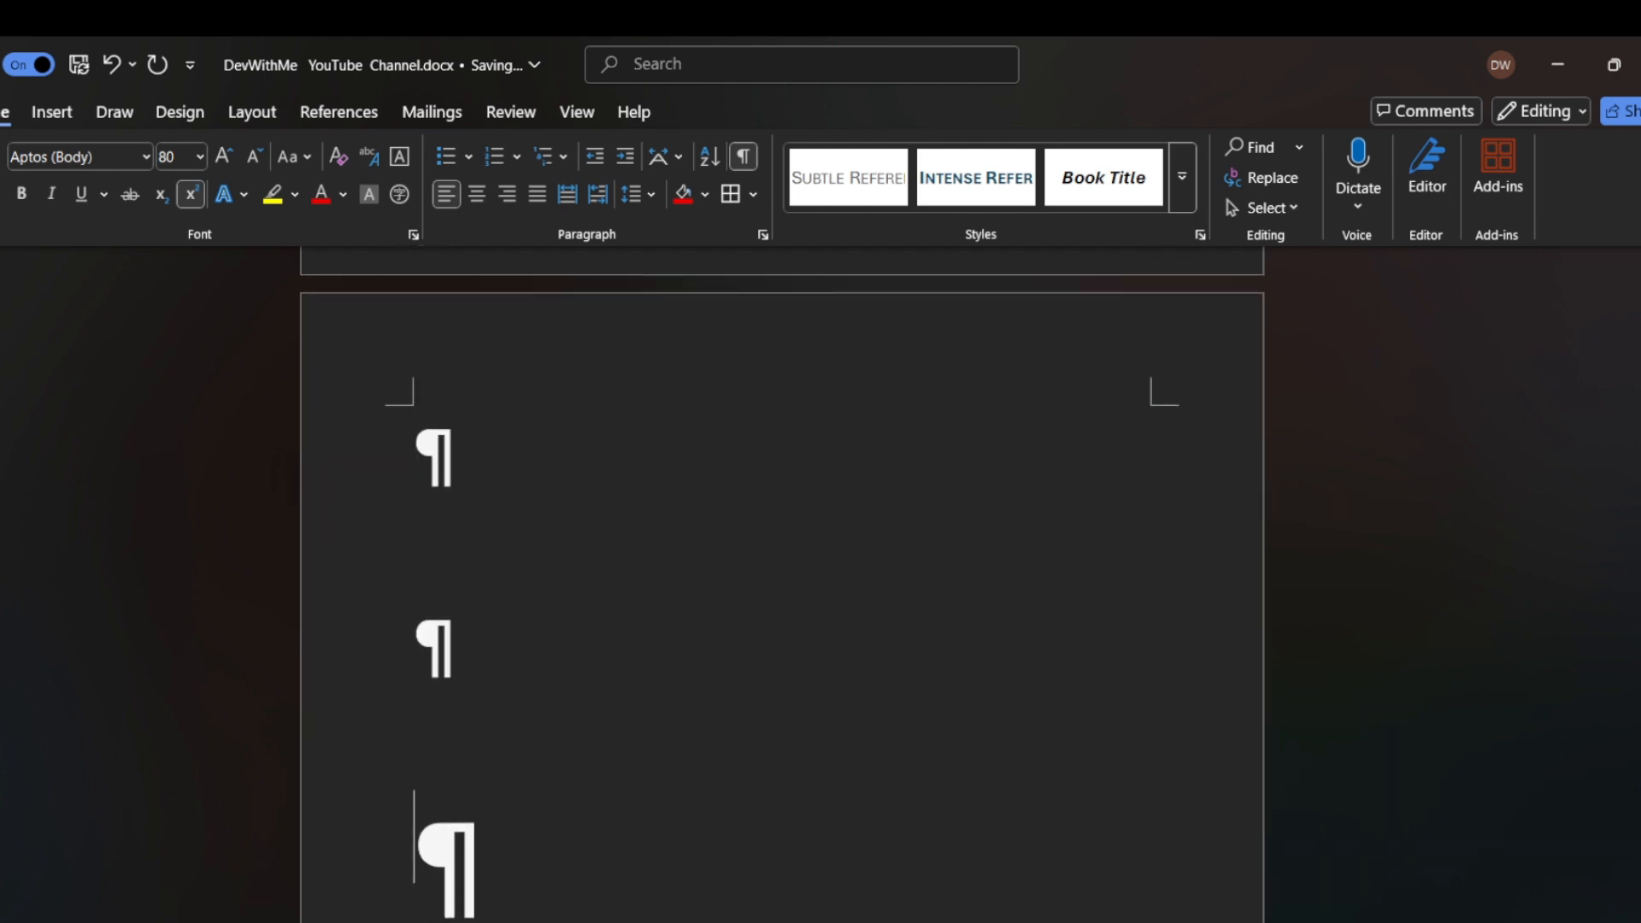
{"action": "scroll", "coordinate": [782, 581], "scroll_direction": "up", "scroll_amount": 6}
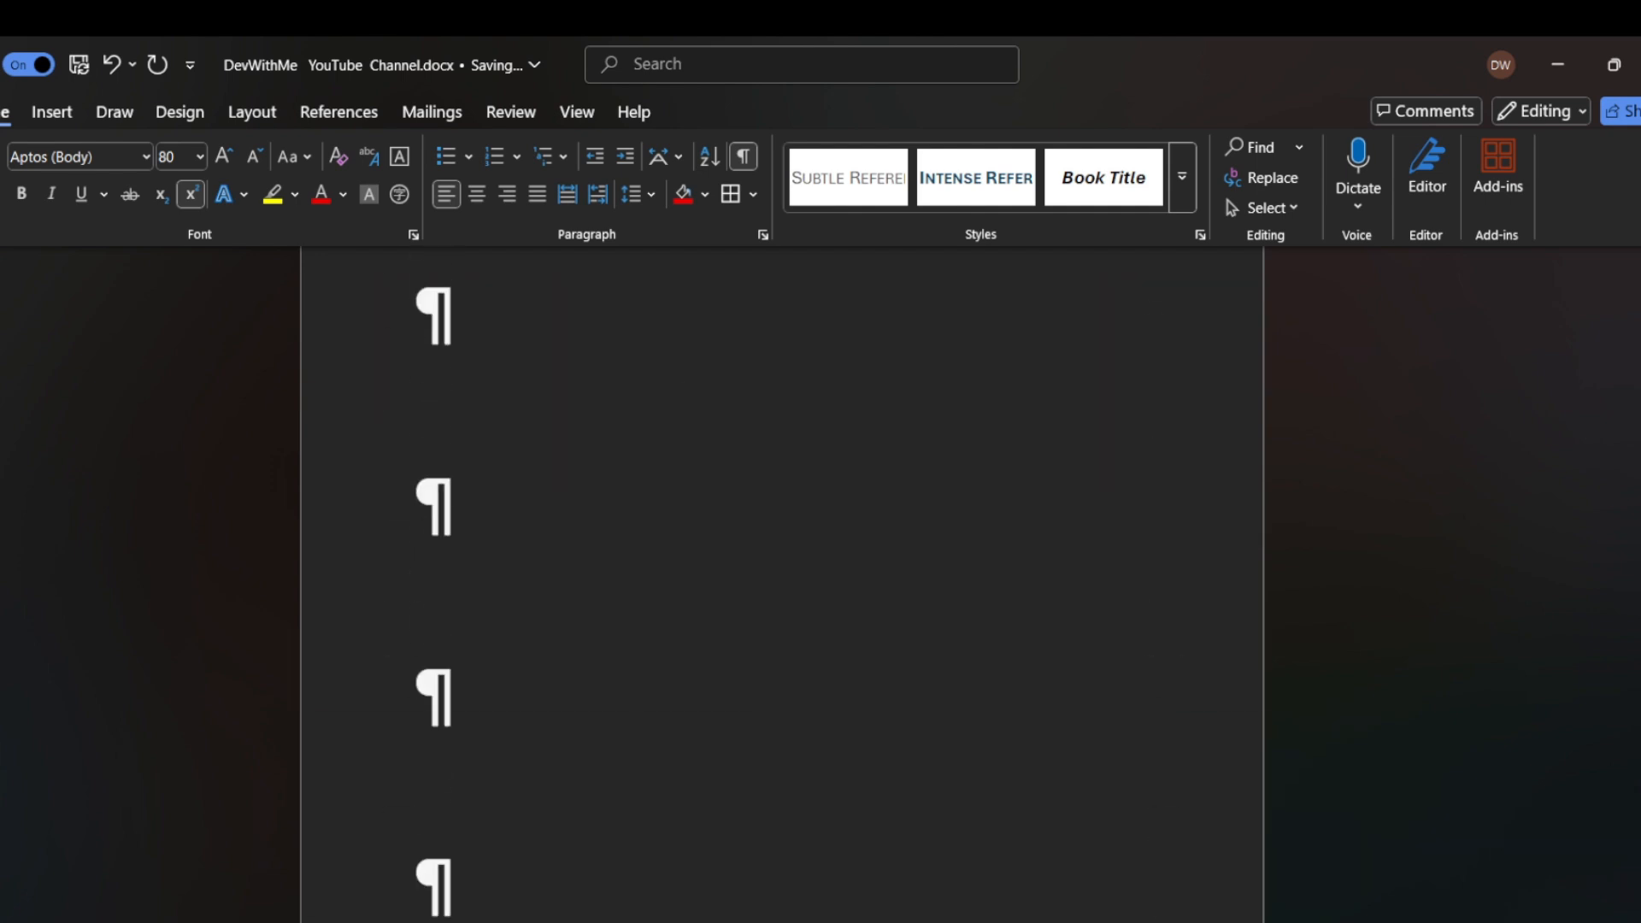
{"action": "scroll", "coordinate": [782, 581], "scroll_direction": "down", "scroll_amount": 10}
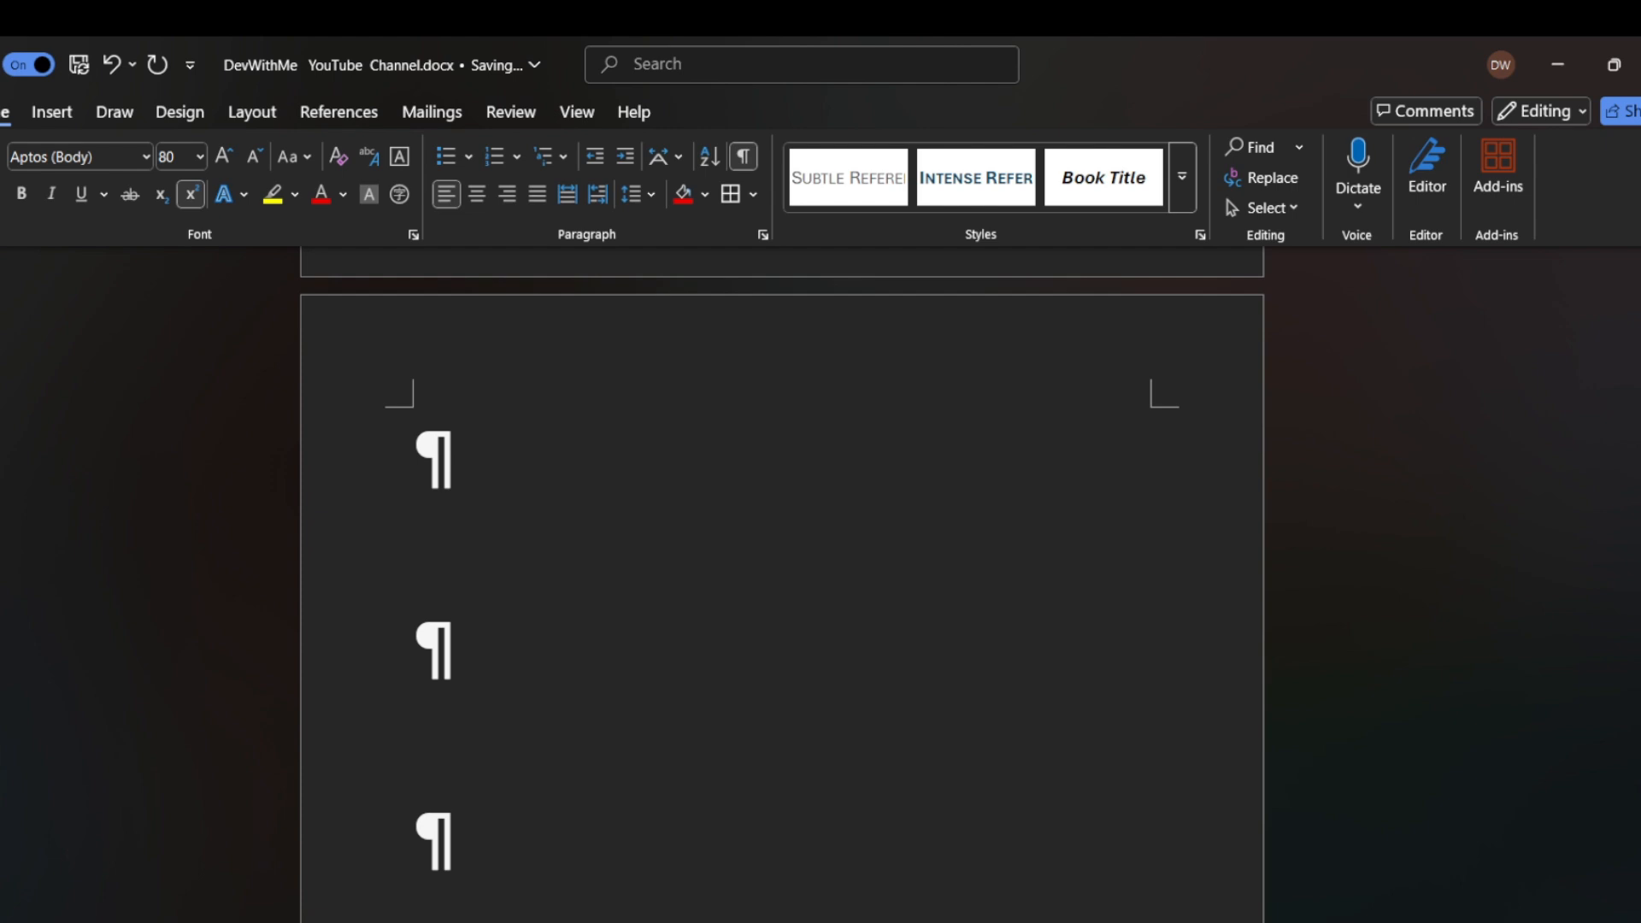
{"action": "scroll", "coordinate": [782, 581], "scroll_direction": "up", "scroll_amount": 10}
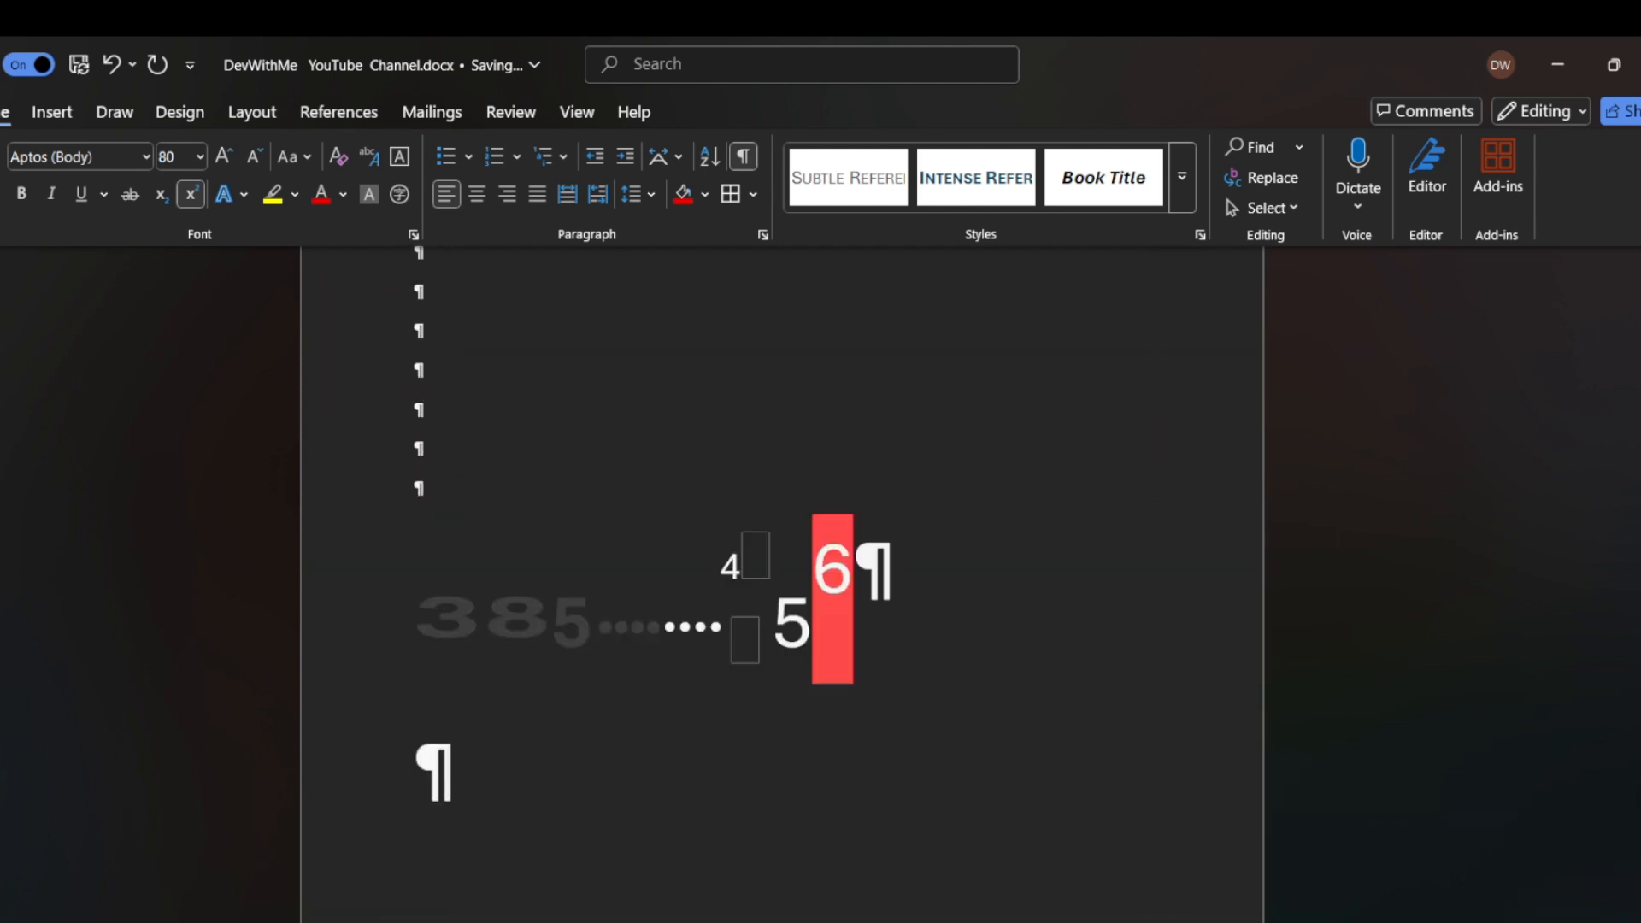